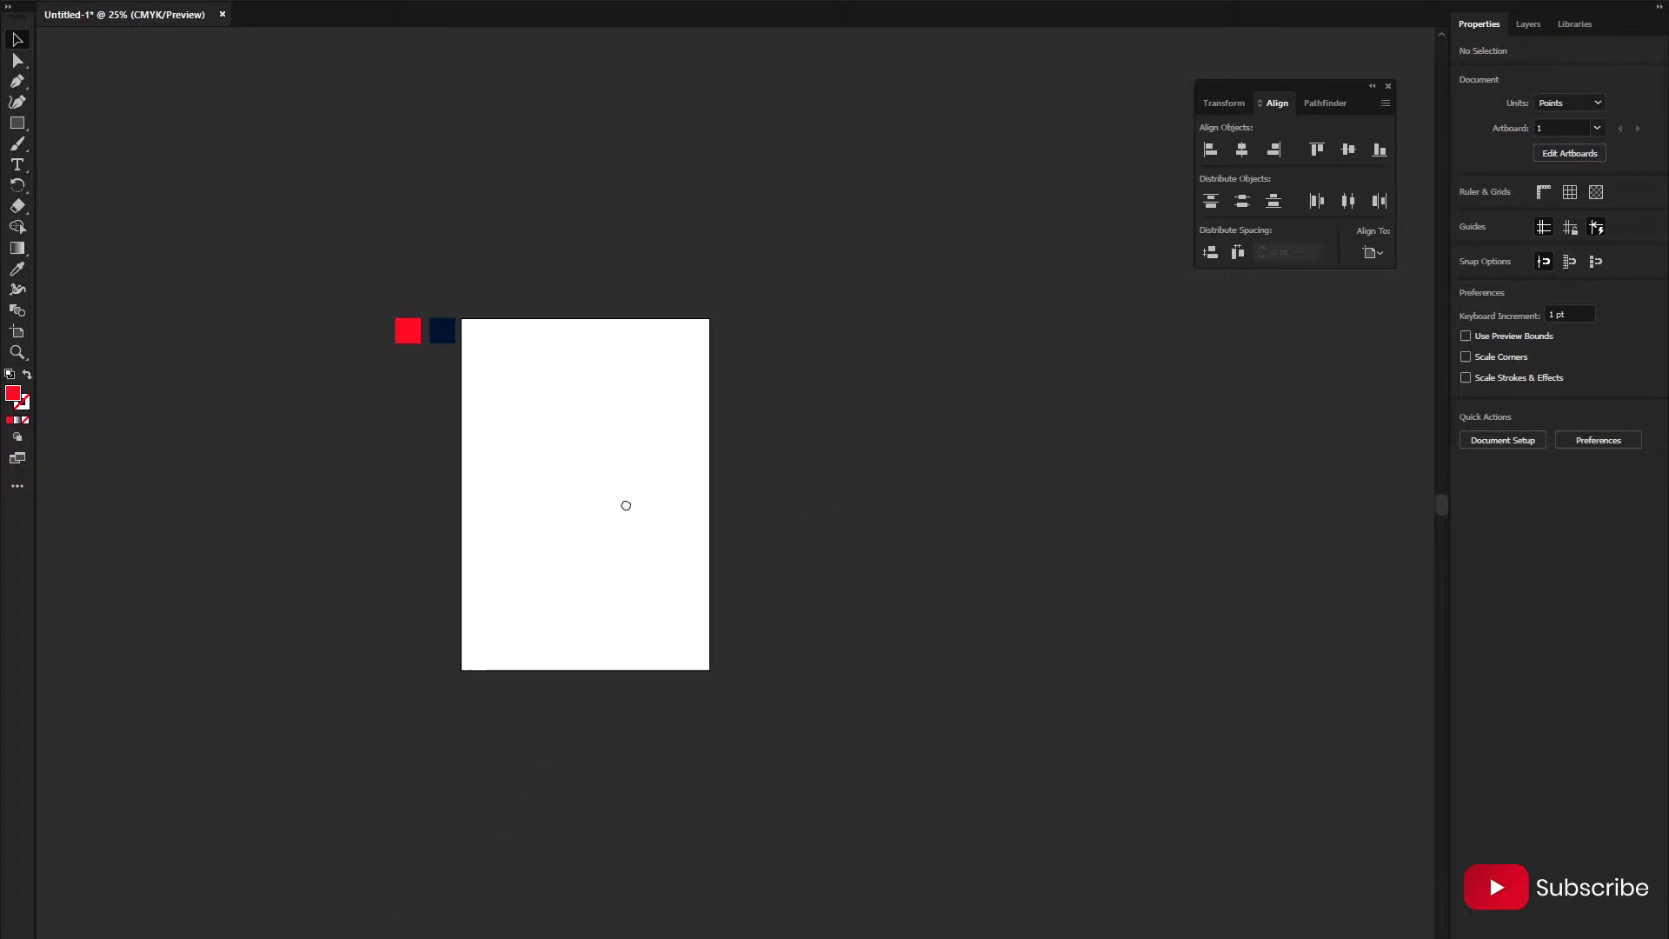
# - Draw a rectangle over the whole artboard and fill it with the navy colour
pyautogui.moveTo(623, 500); pyautogui.dragTo(785, 504)
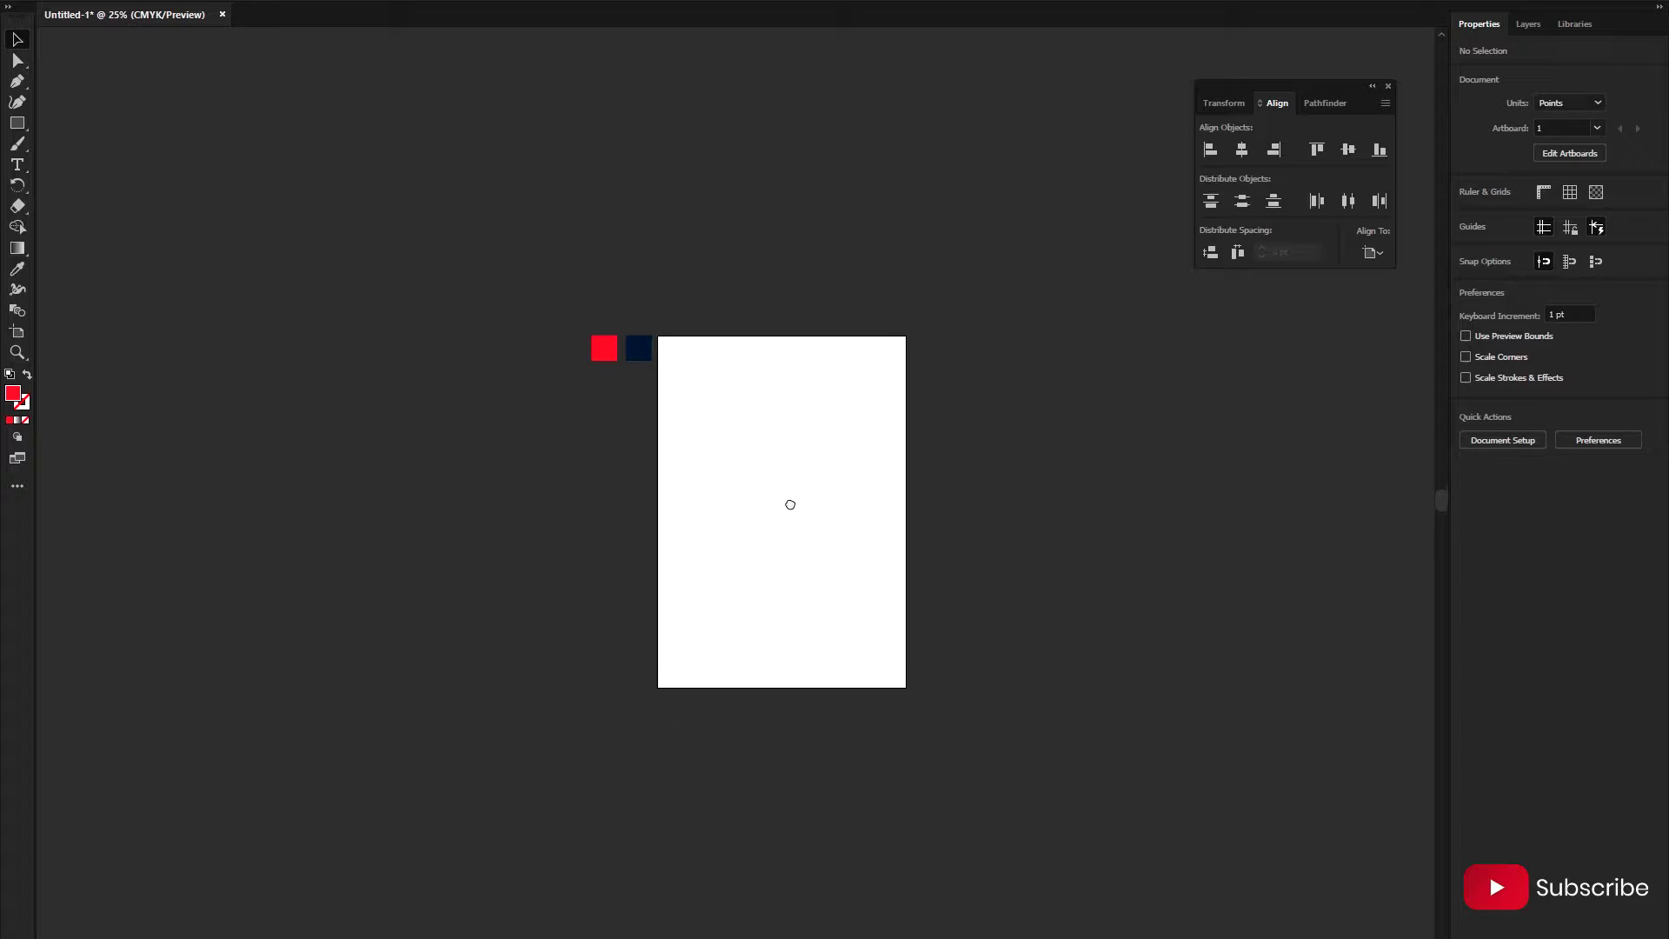
pyautogui.scroll(1, 763, 551)
pyautogui.scroll(-1, 779, 574)
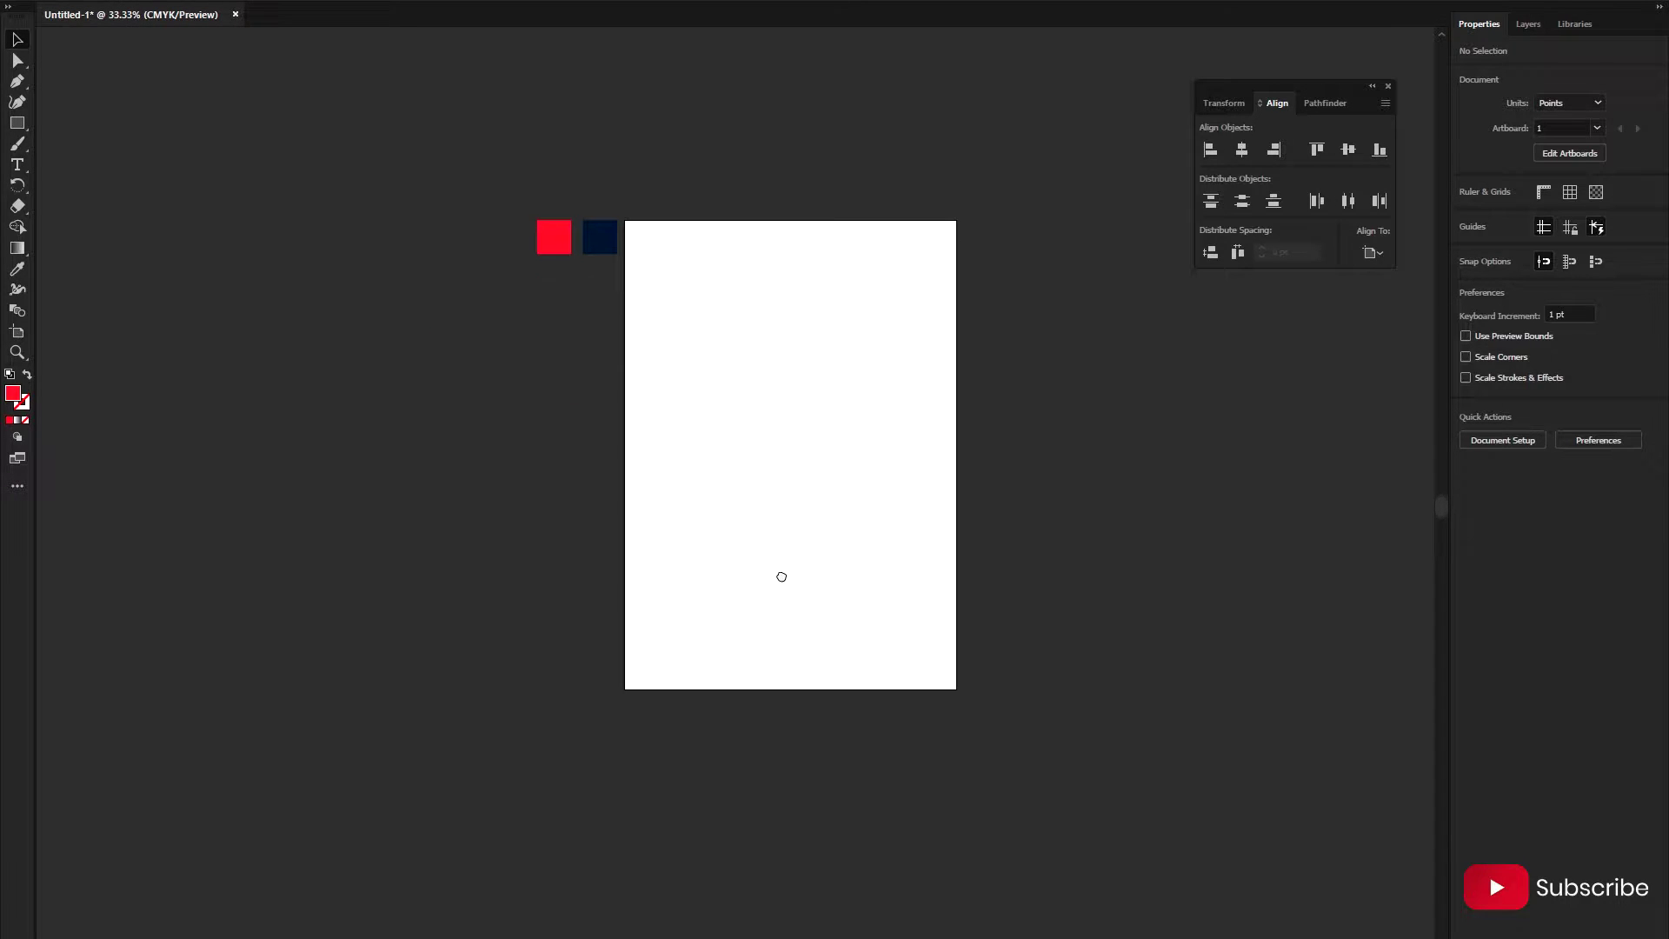
pyautogui.scroll(2, 801, 551)
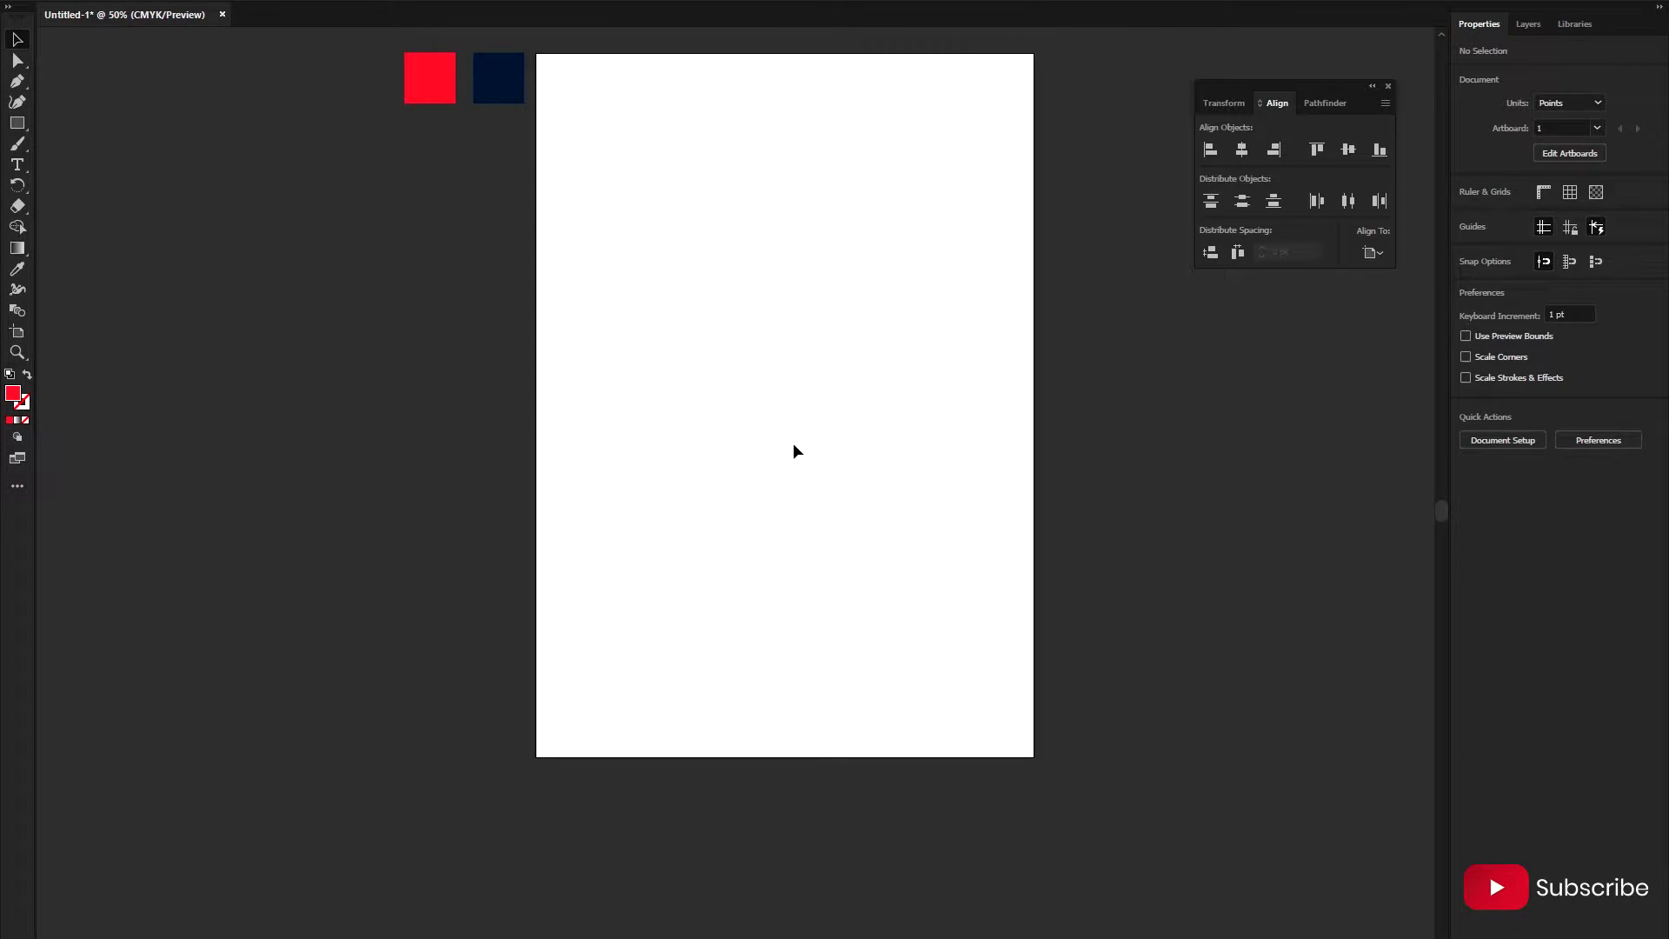
pyautogui.moveTo(793, 436); pyautogui.dragTo(780, 503)
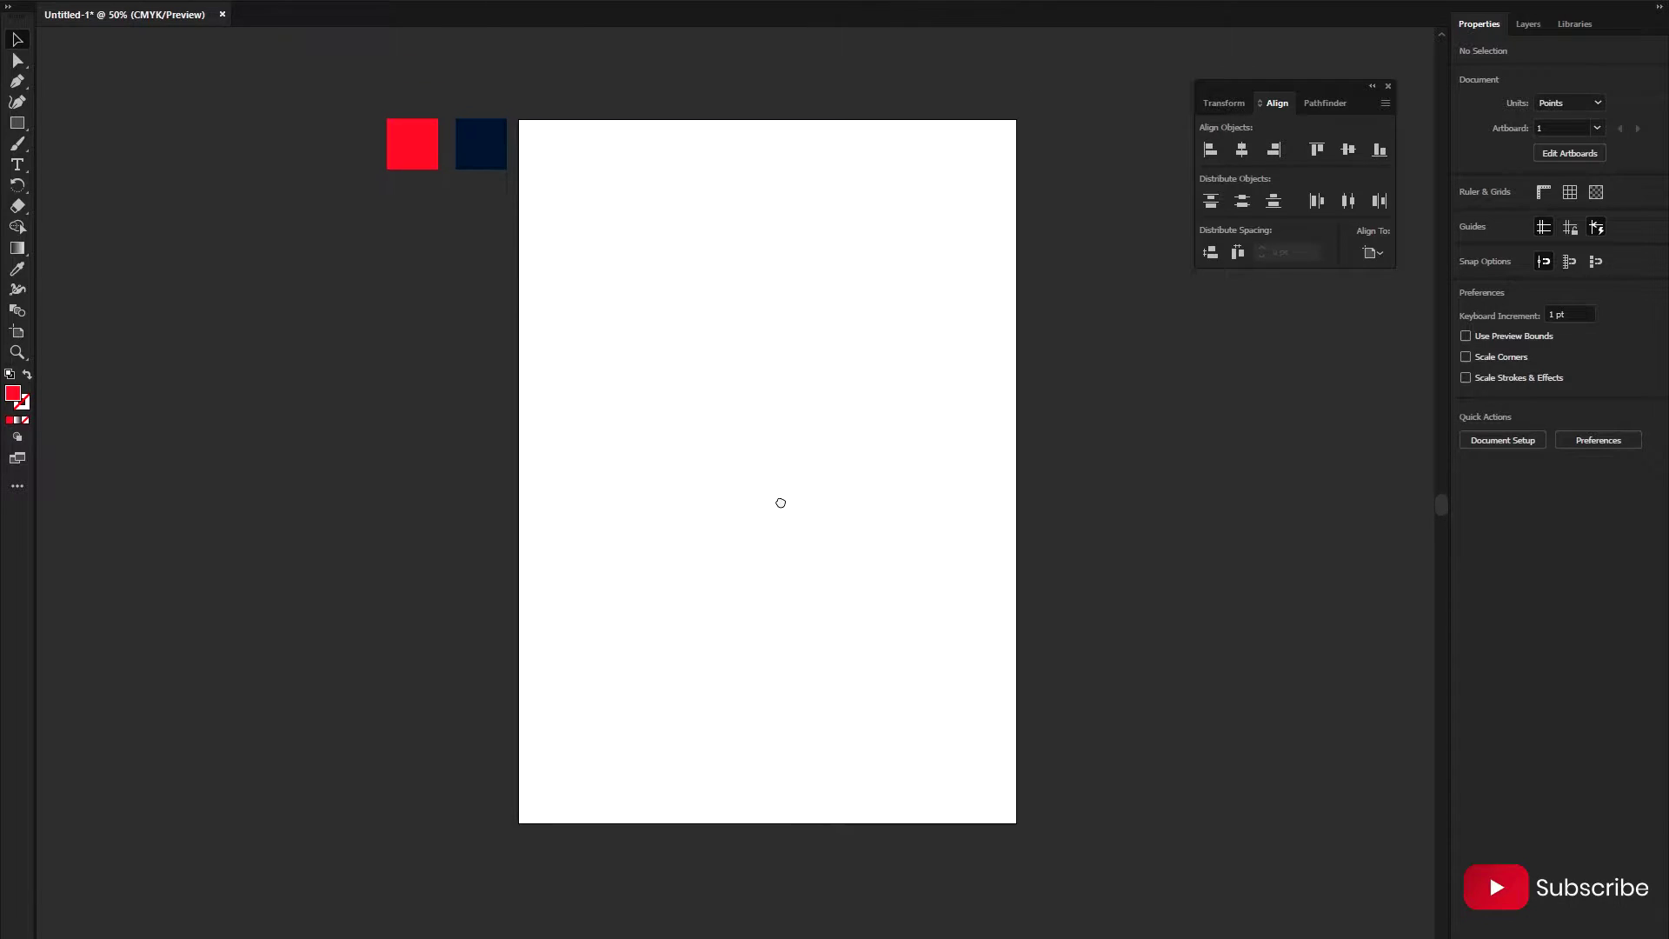
pyautogui.click(15, 123)
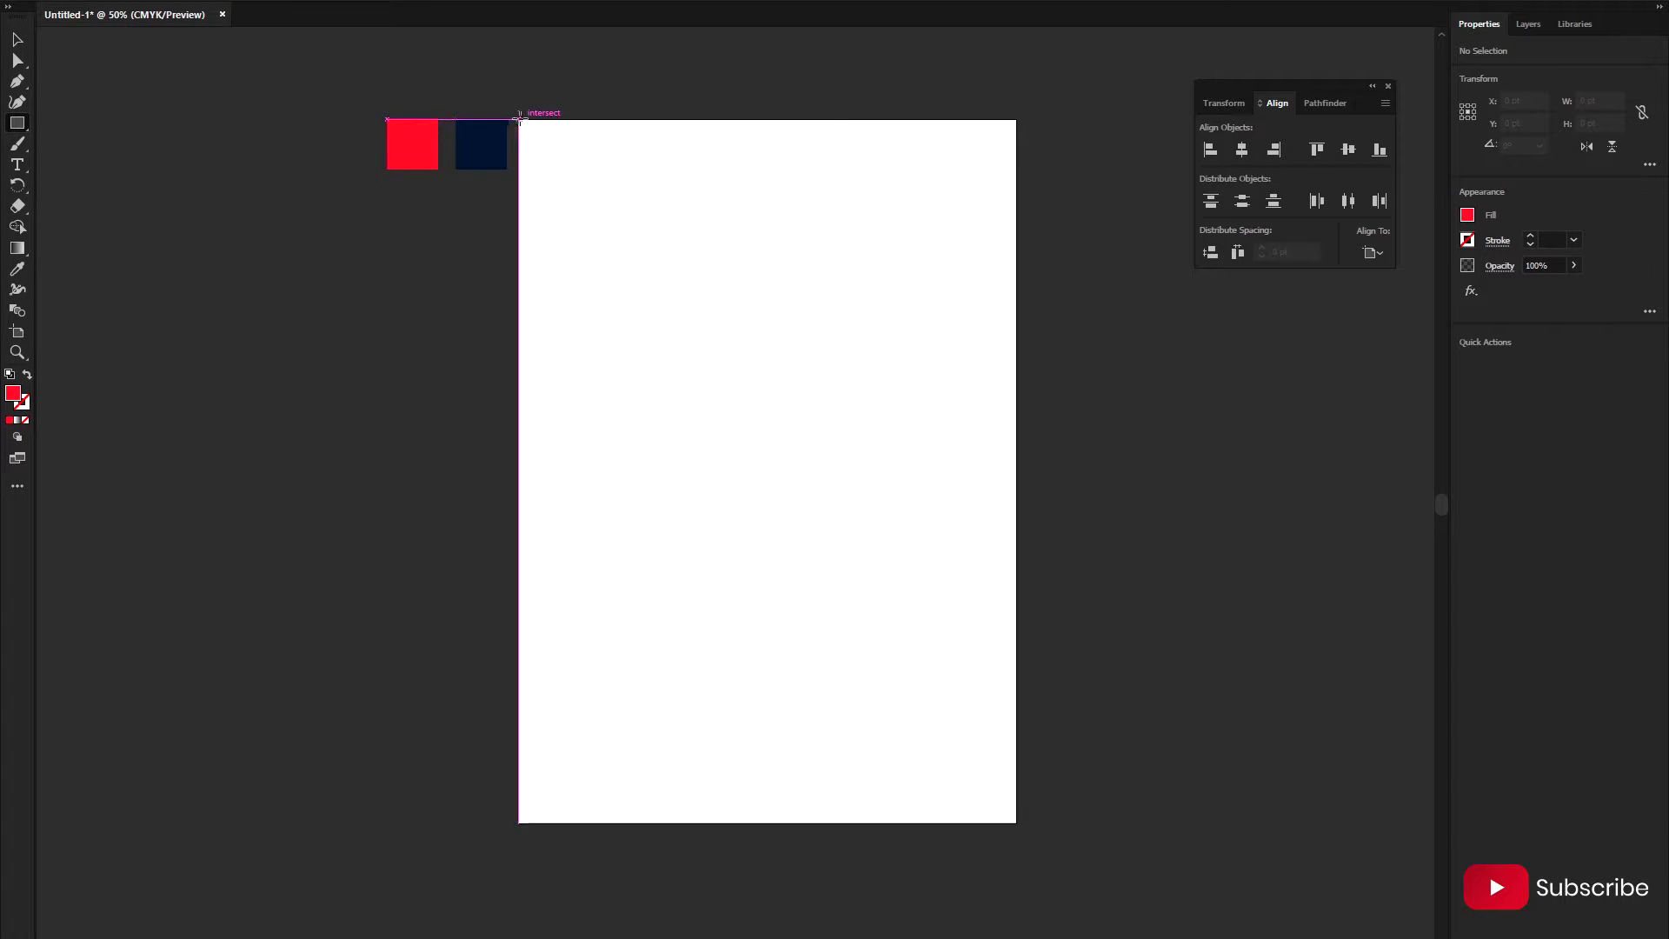
pyautogui.moveTo(519, 120)
pyautogui.mouseDown()
pyautogui.moveTo(1030, 882)
pyautogui.moveTo(1015, 823)
pyautogui.mouseUp()
pyautogui.scroll(-1, 1015, 823)
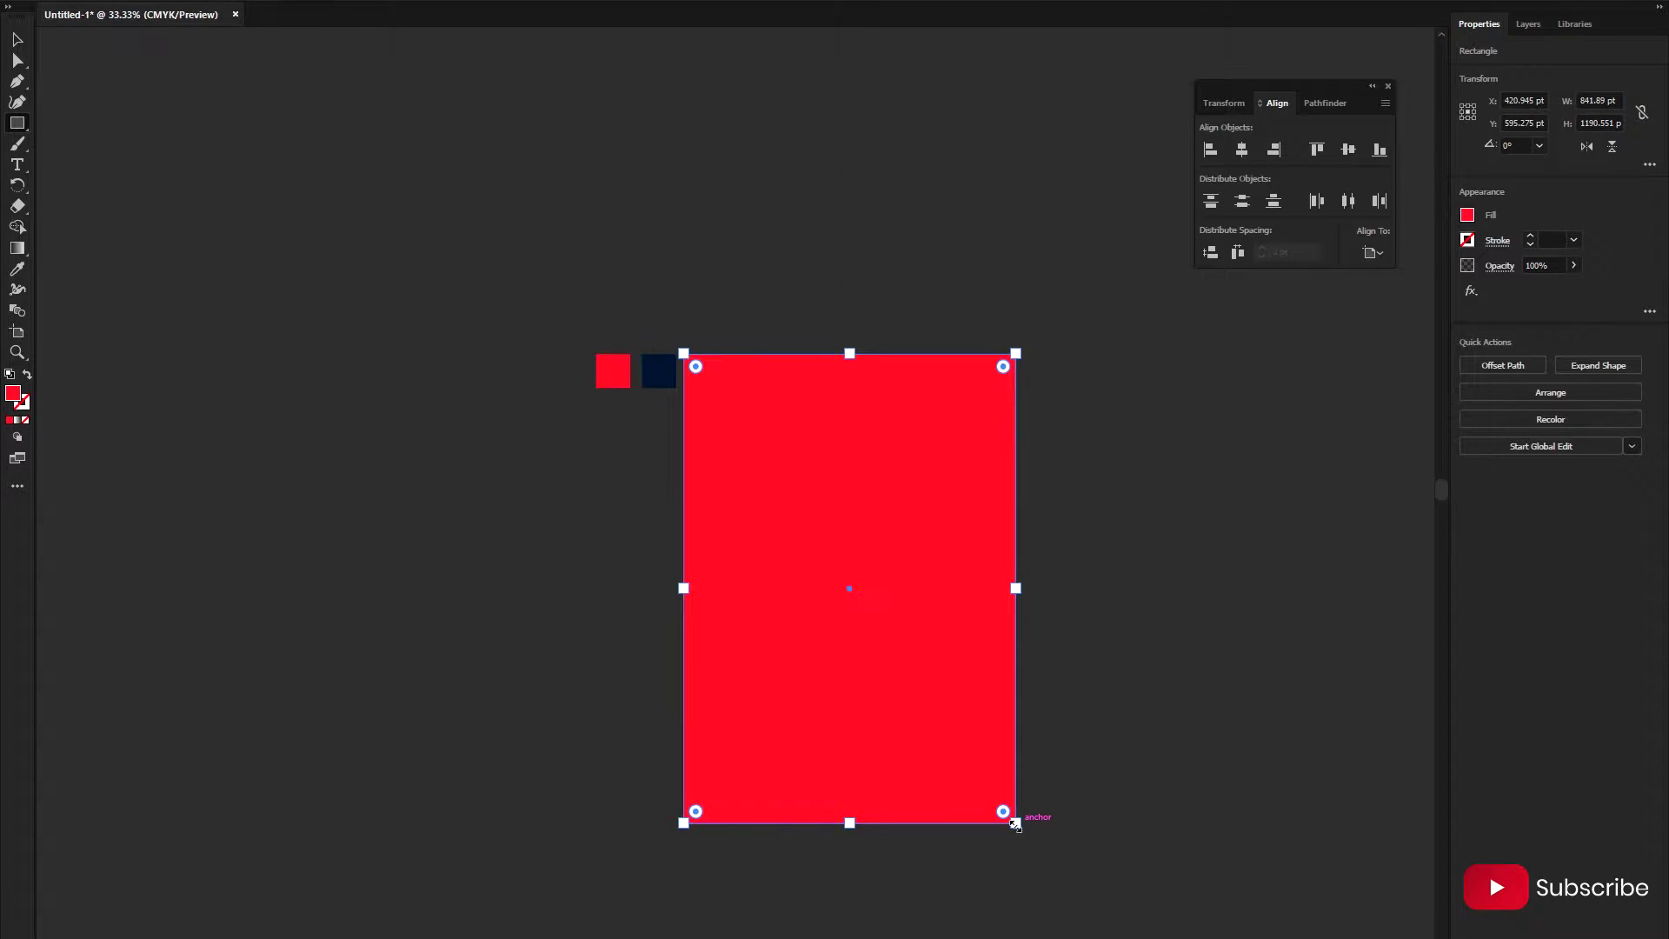
pyautogui.press('i')
pyautogui.click(654, 376)
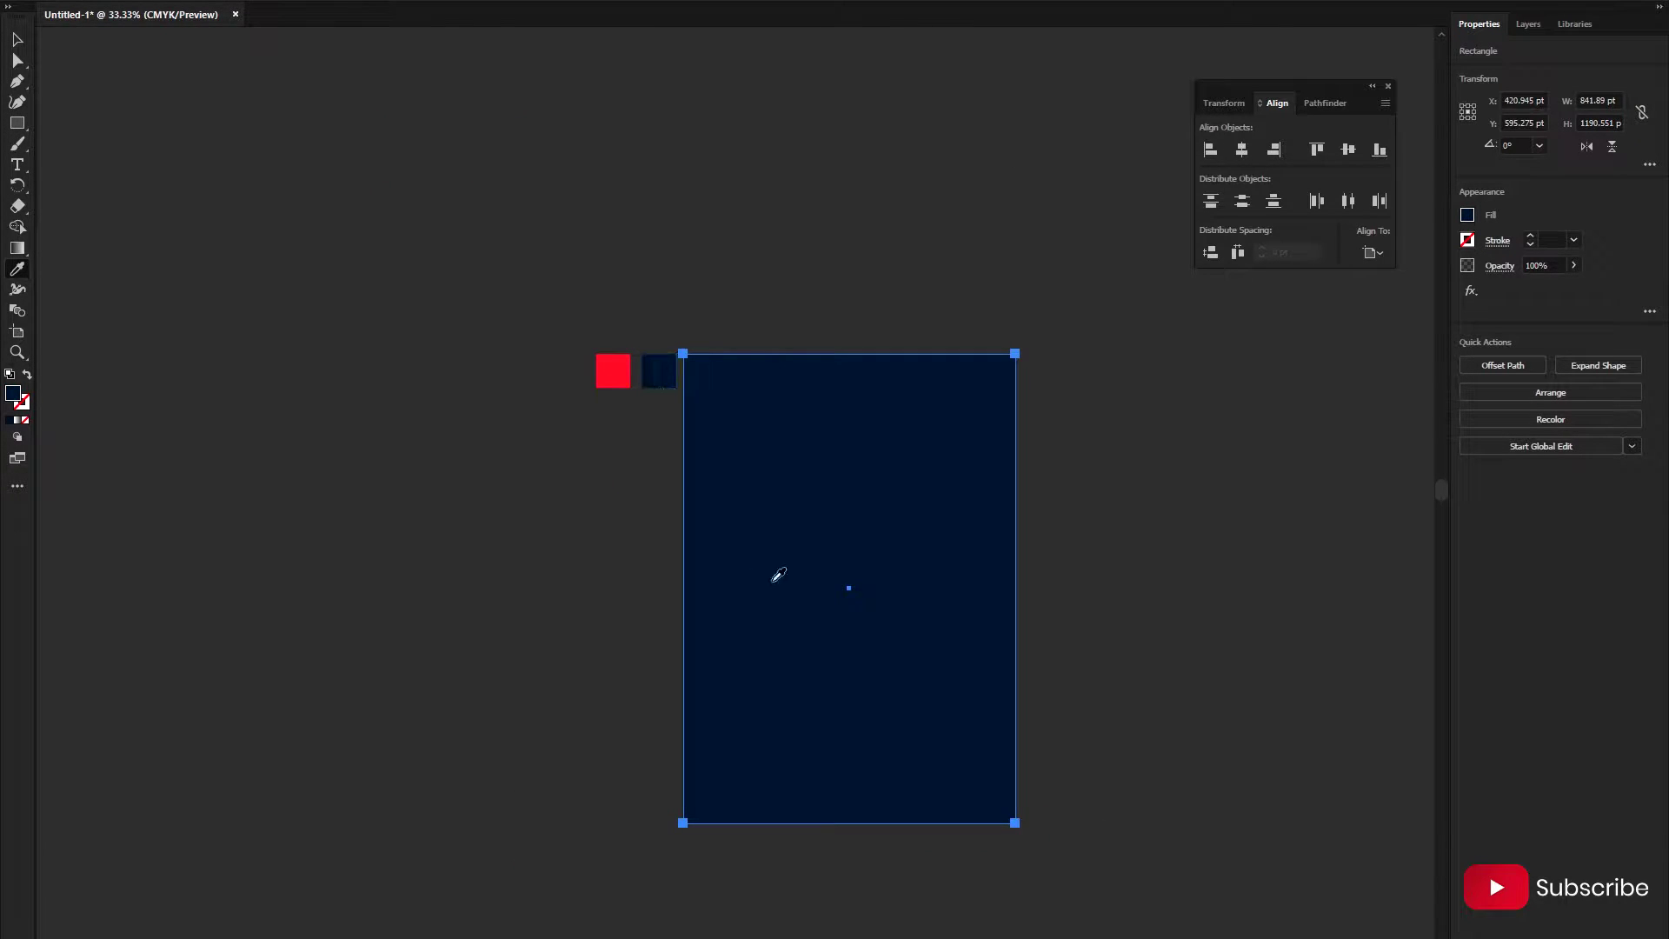
# - Lock the navy background rectangle in place with Object > Lock
pyautogui.press('v')
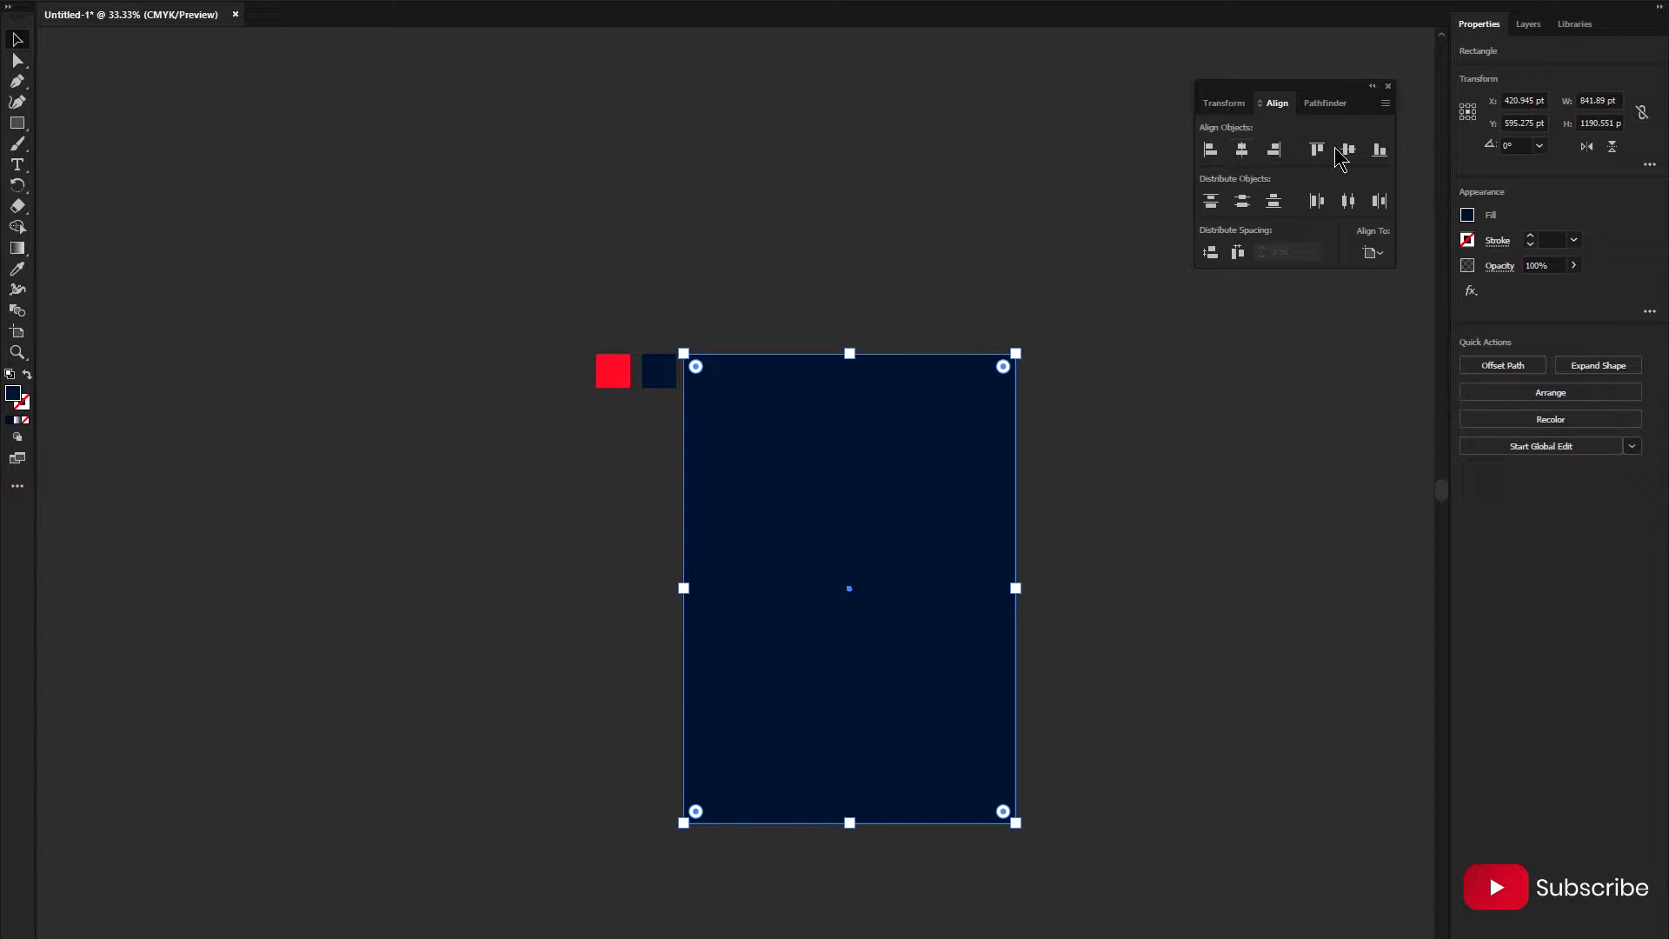
pyautogui.click(1132, 476)
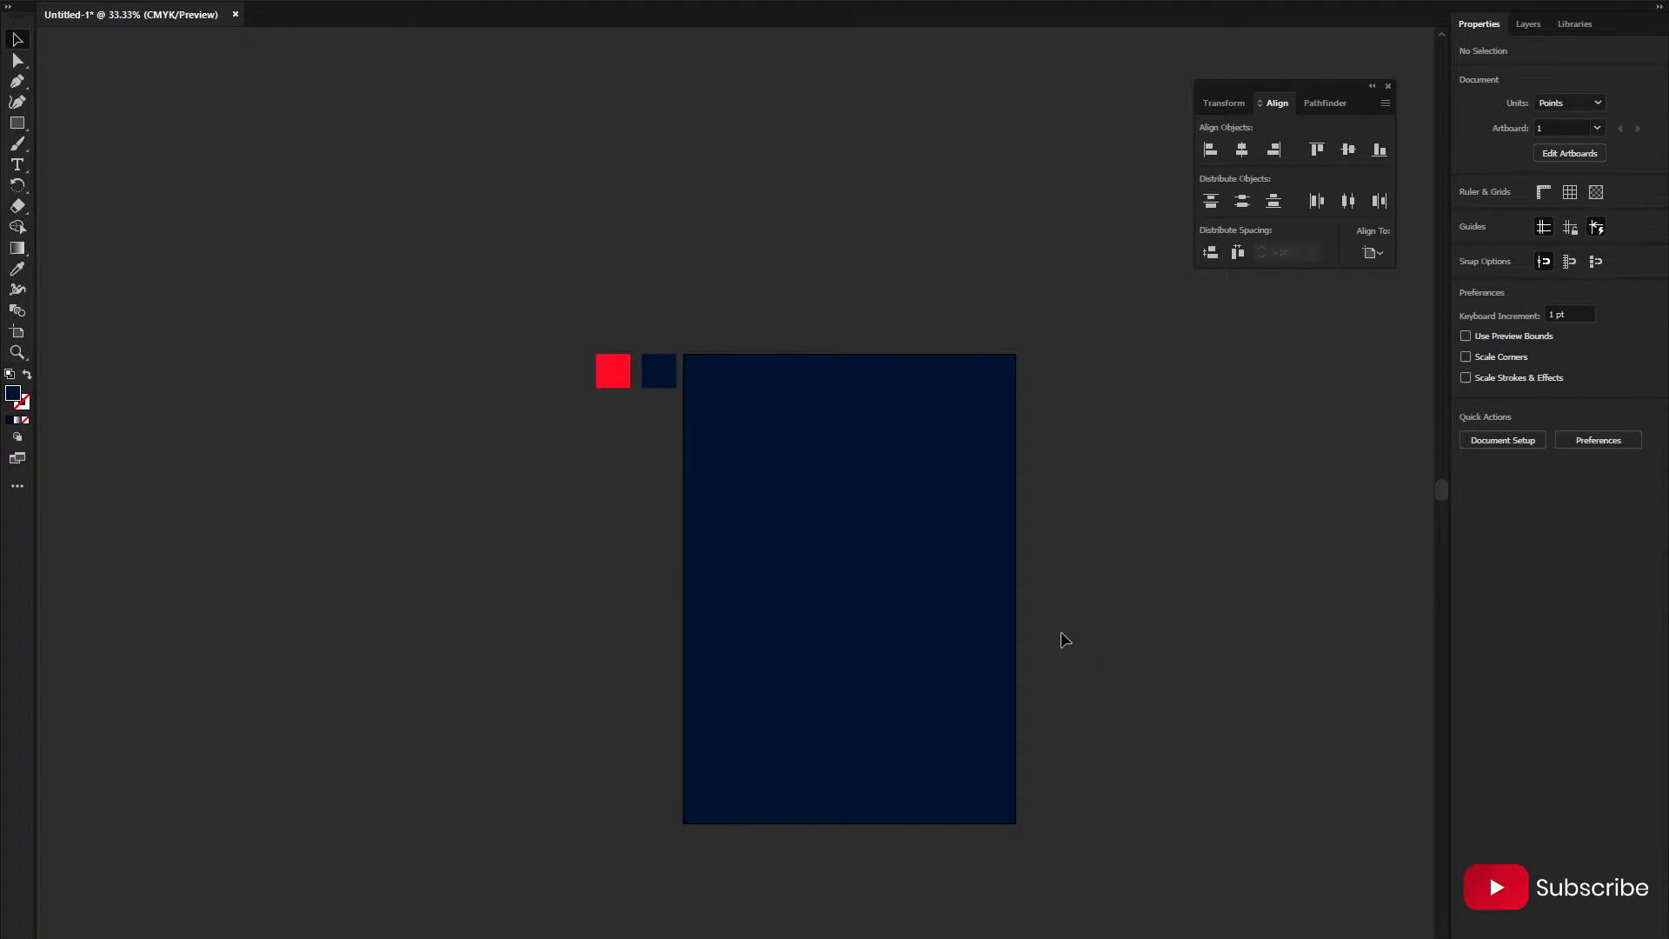
pyautogui.click(876, 652)
pyautogui.hotkey('alt', 'o')
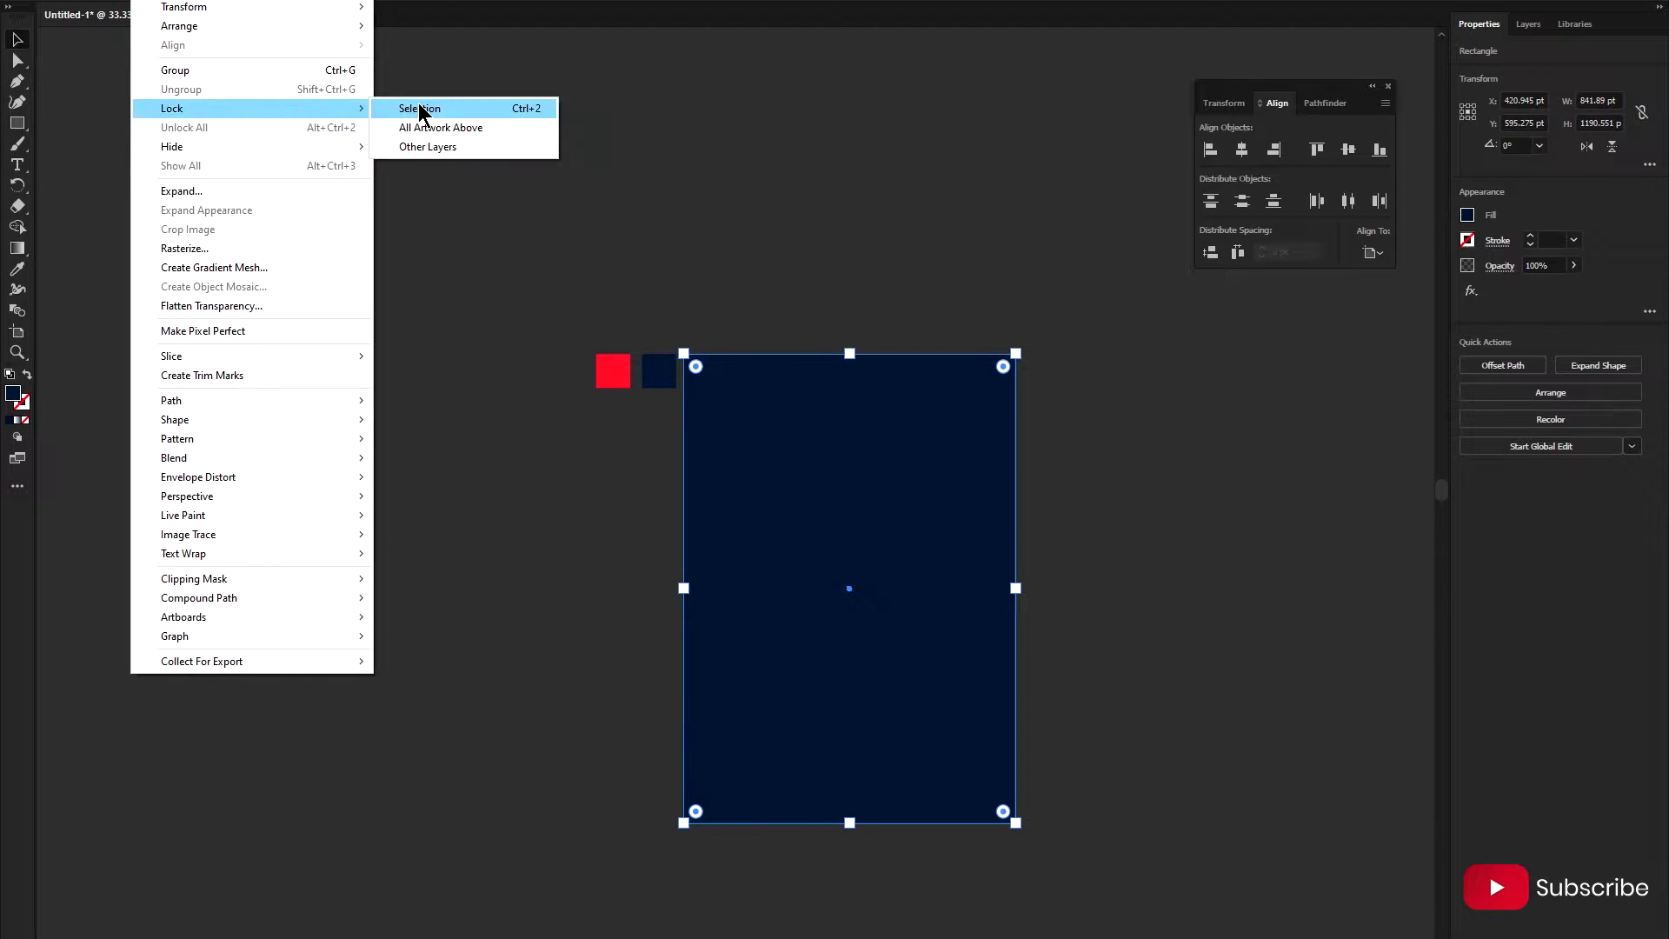
pyautogui.click(425, 109)
pyautogui.scroll(-2, 903, 528)
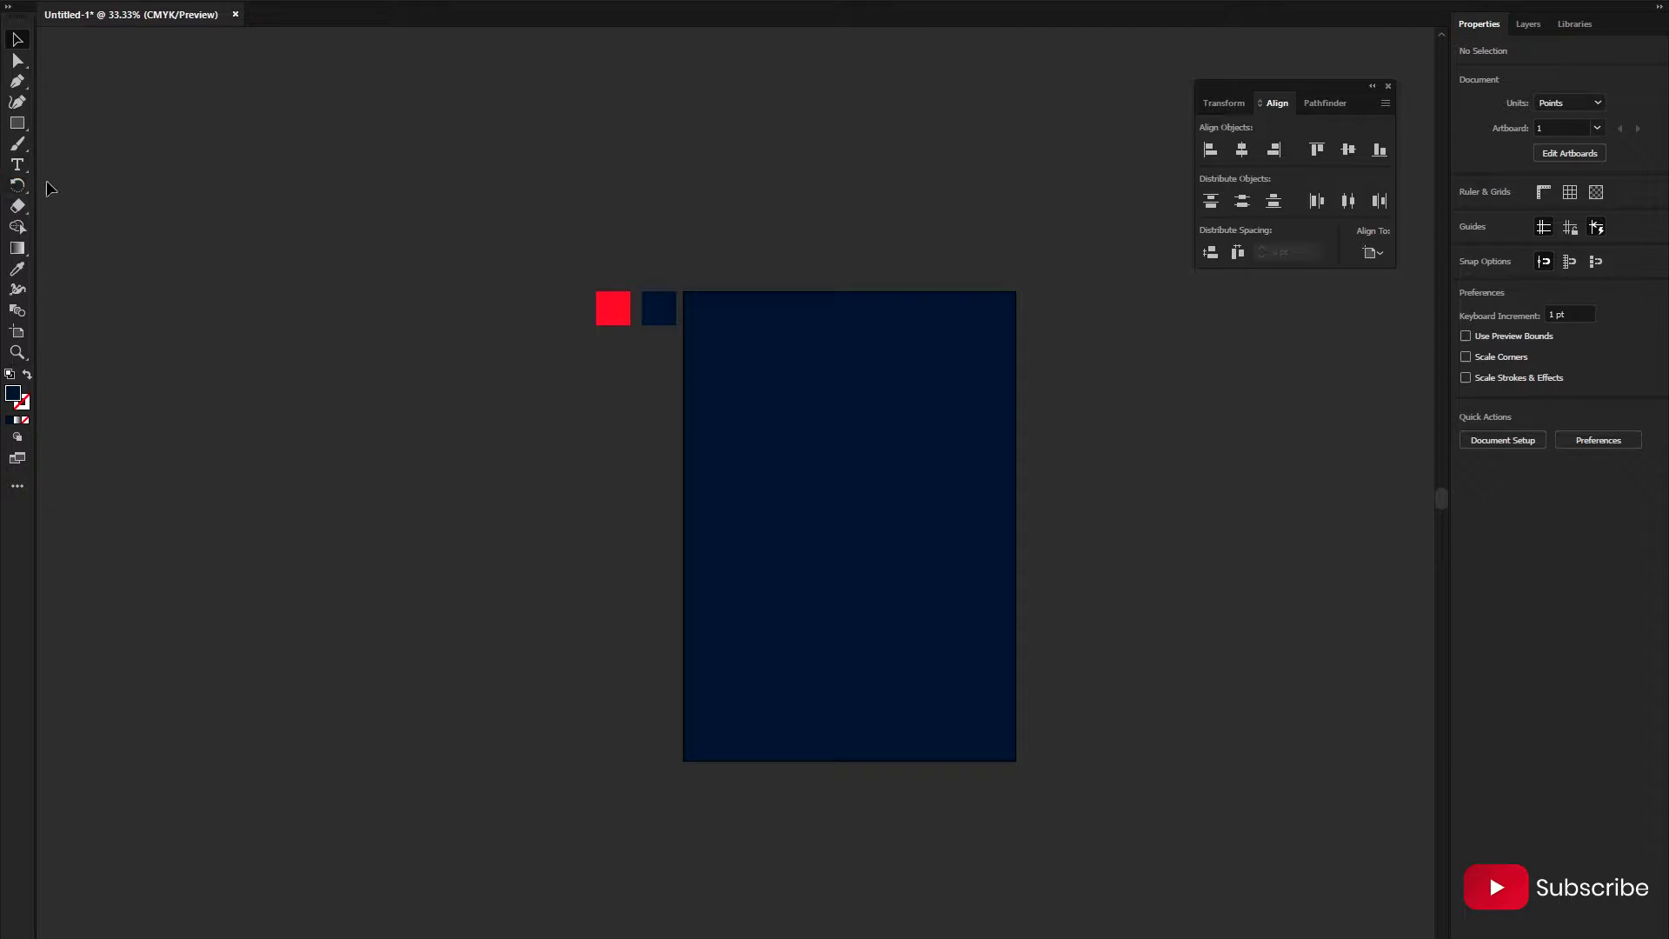
# - Place a Lorem ipsum placeholder text line near the poster centre
pyautogui.press('t')
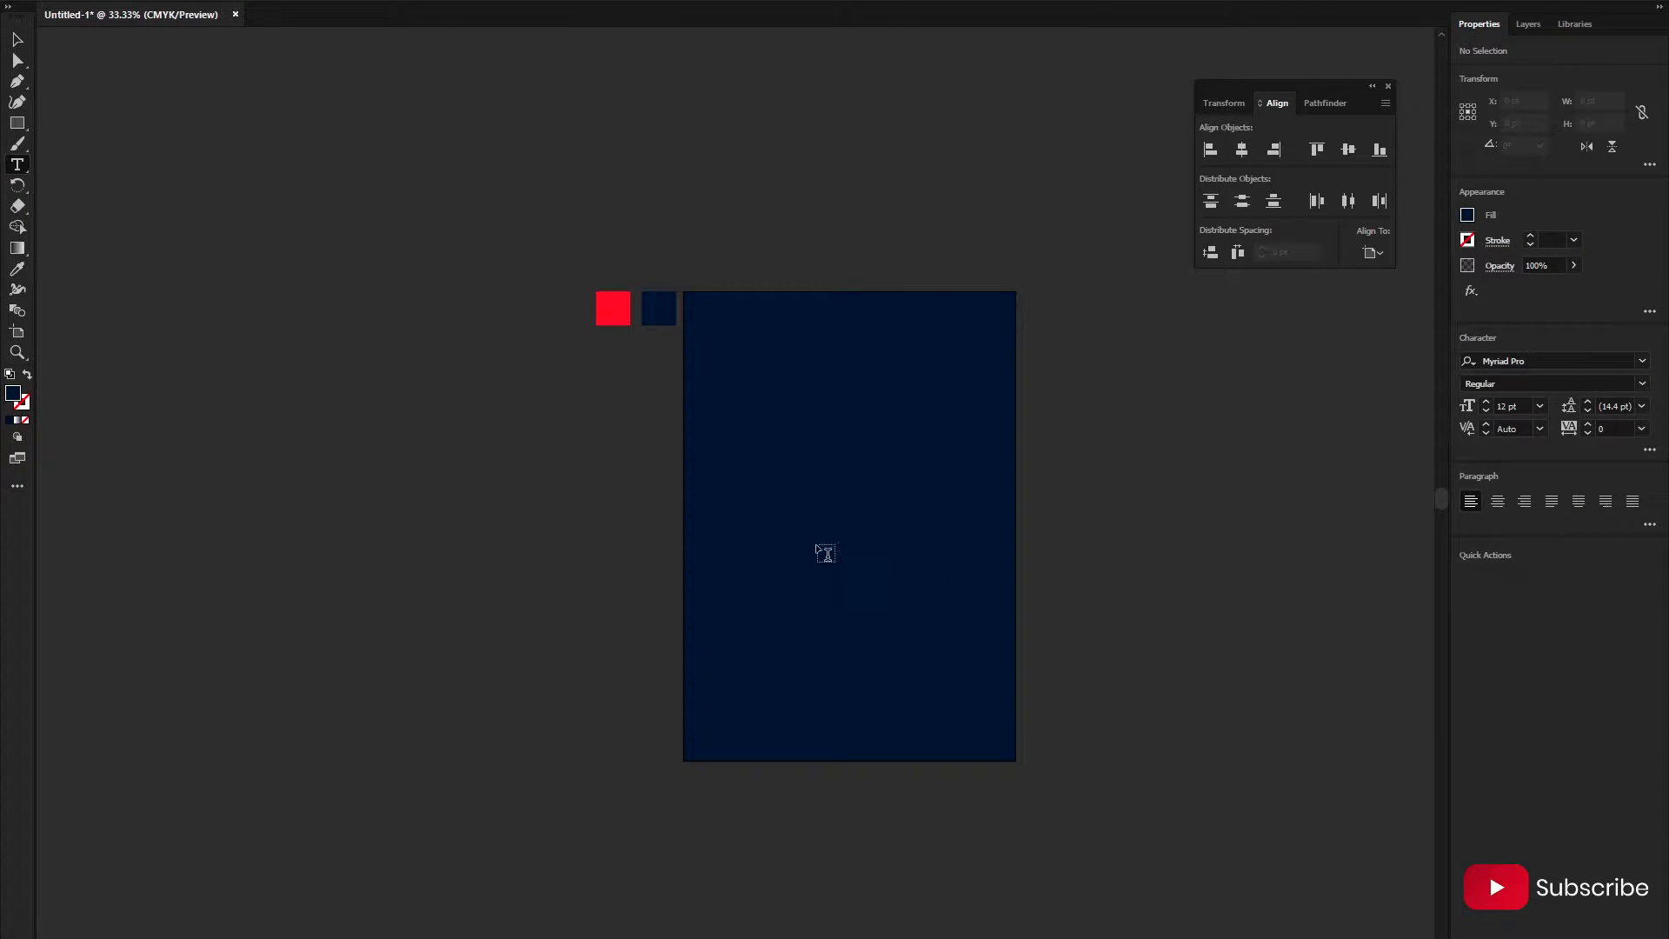
pyautogui.click(811, 553)
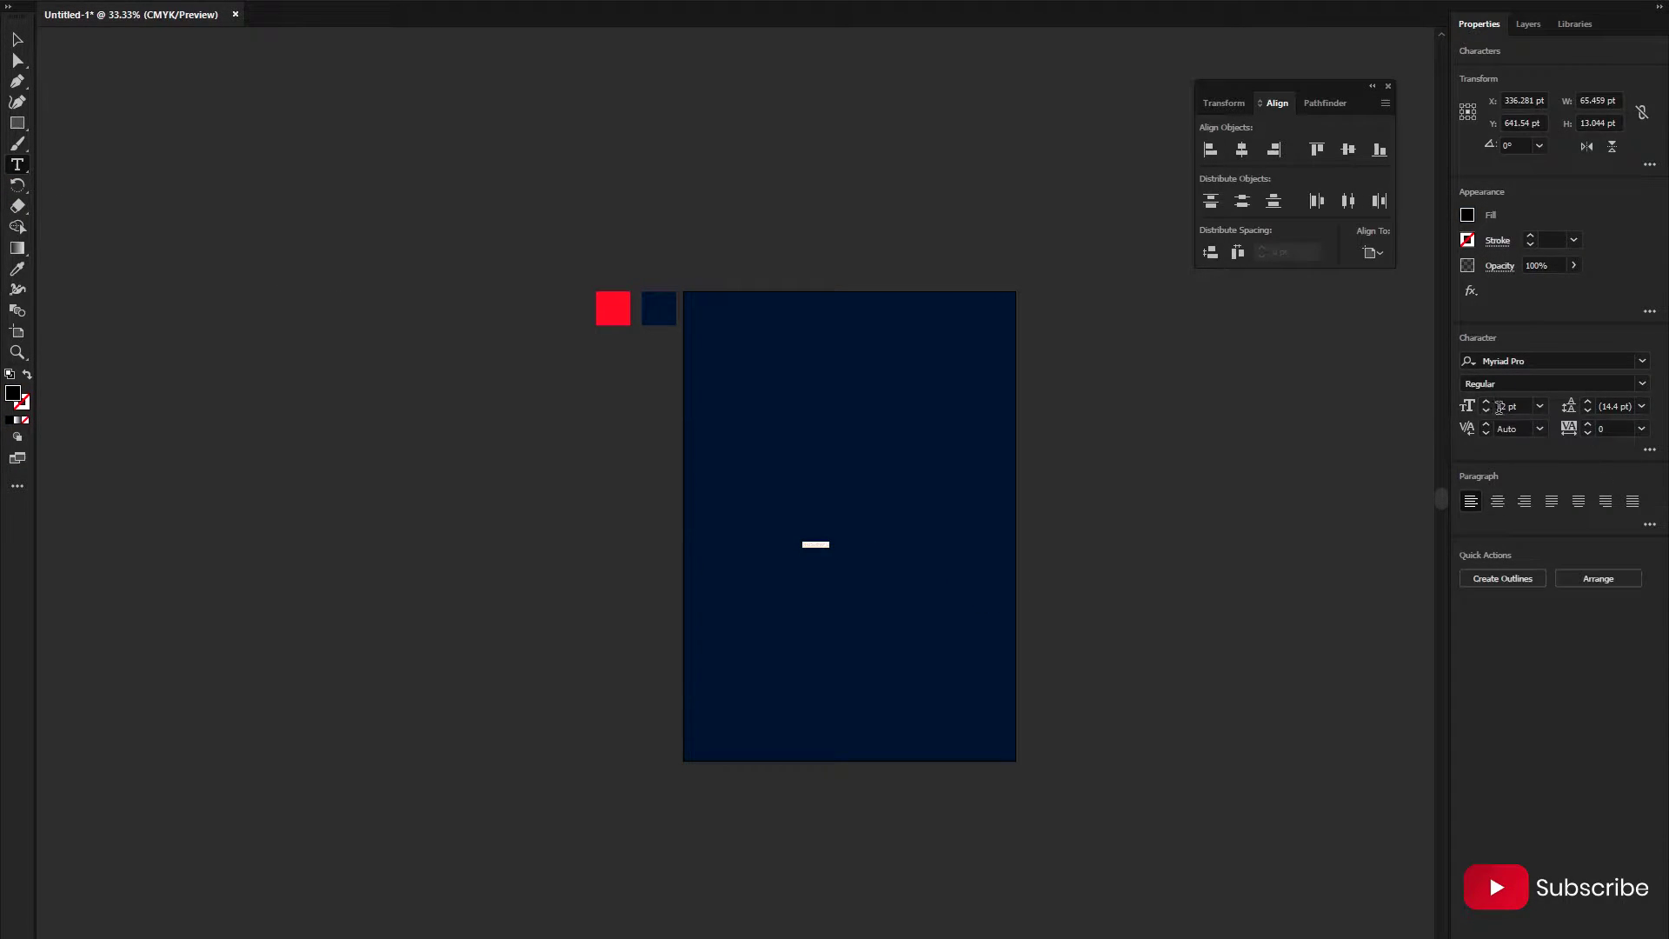
pyautogui.scroll(5, 1488, 408)
pyautogui.scroll(5, 1488, 405)
pyautogui.scroll(5, 1488, 405)
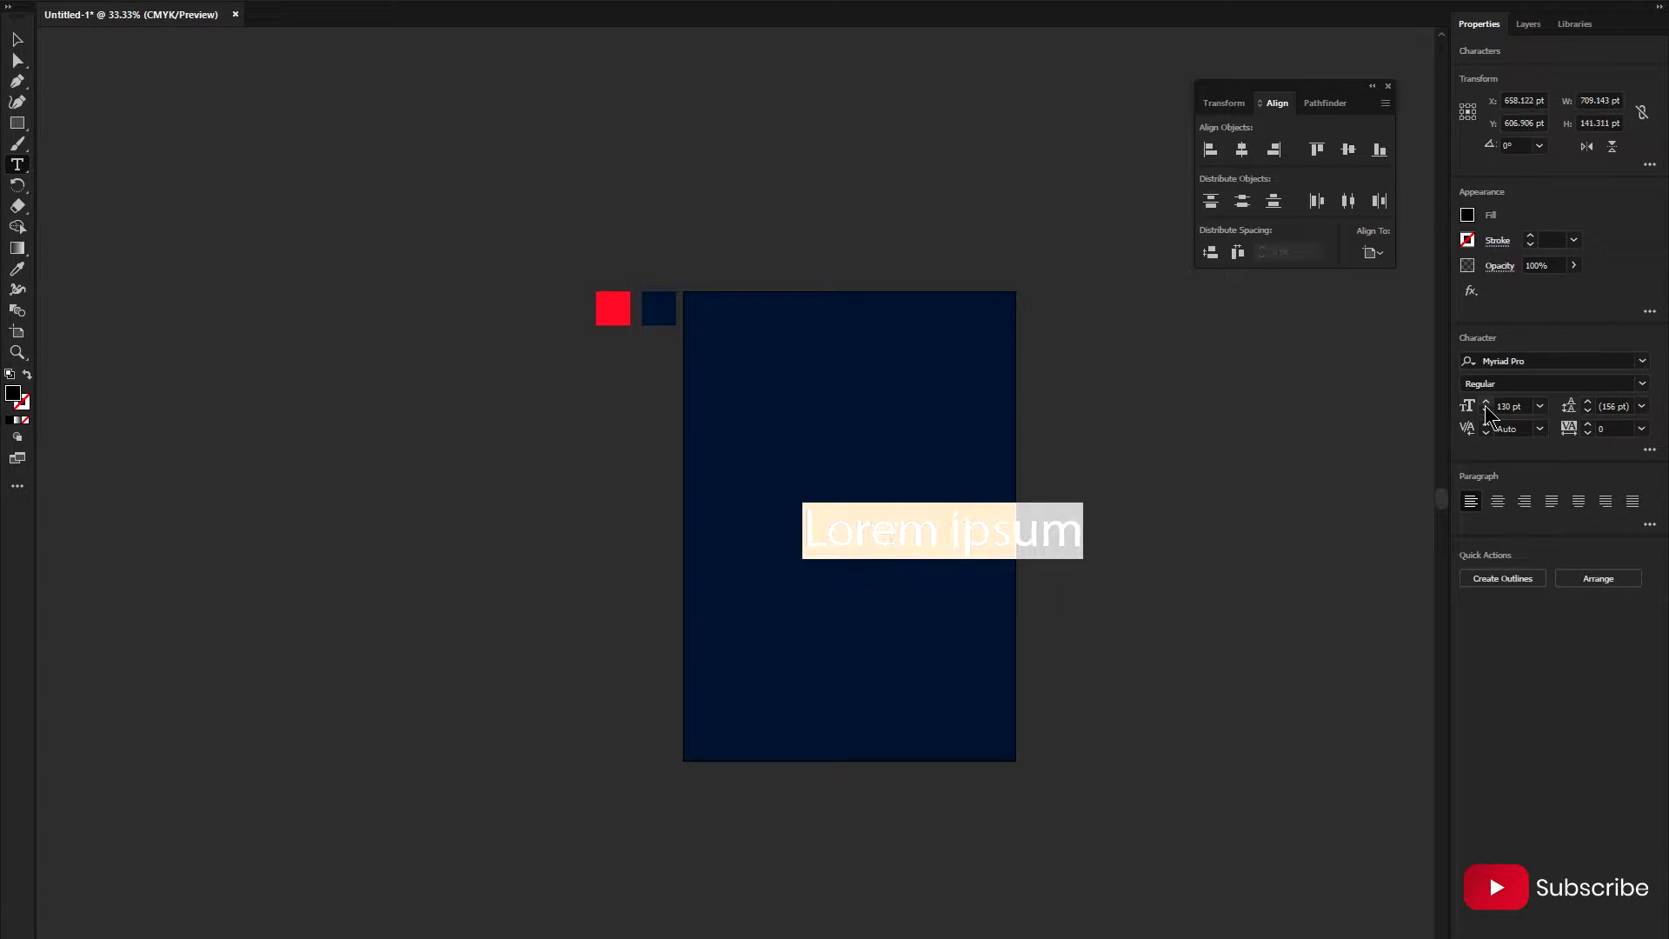
pyautogui.scroll(-2, 1514, 405)
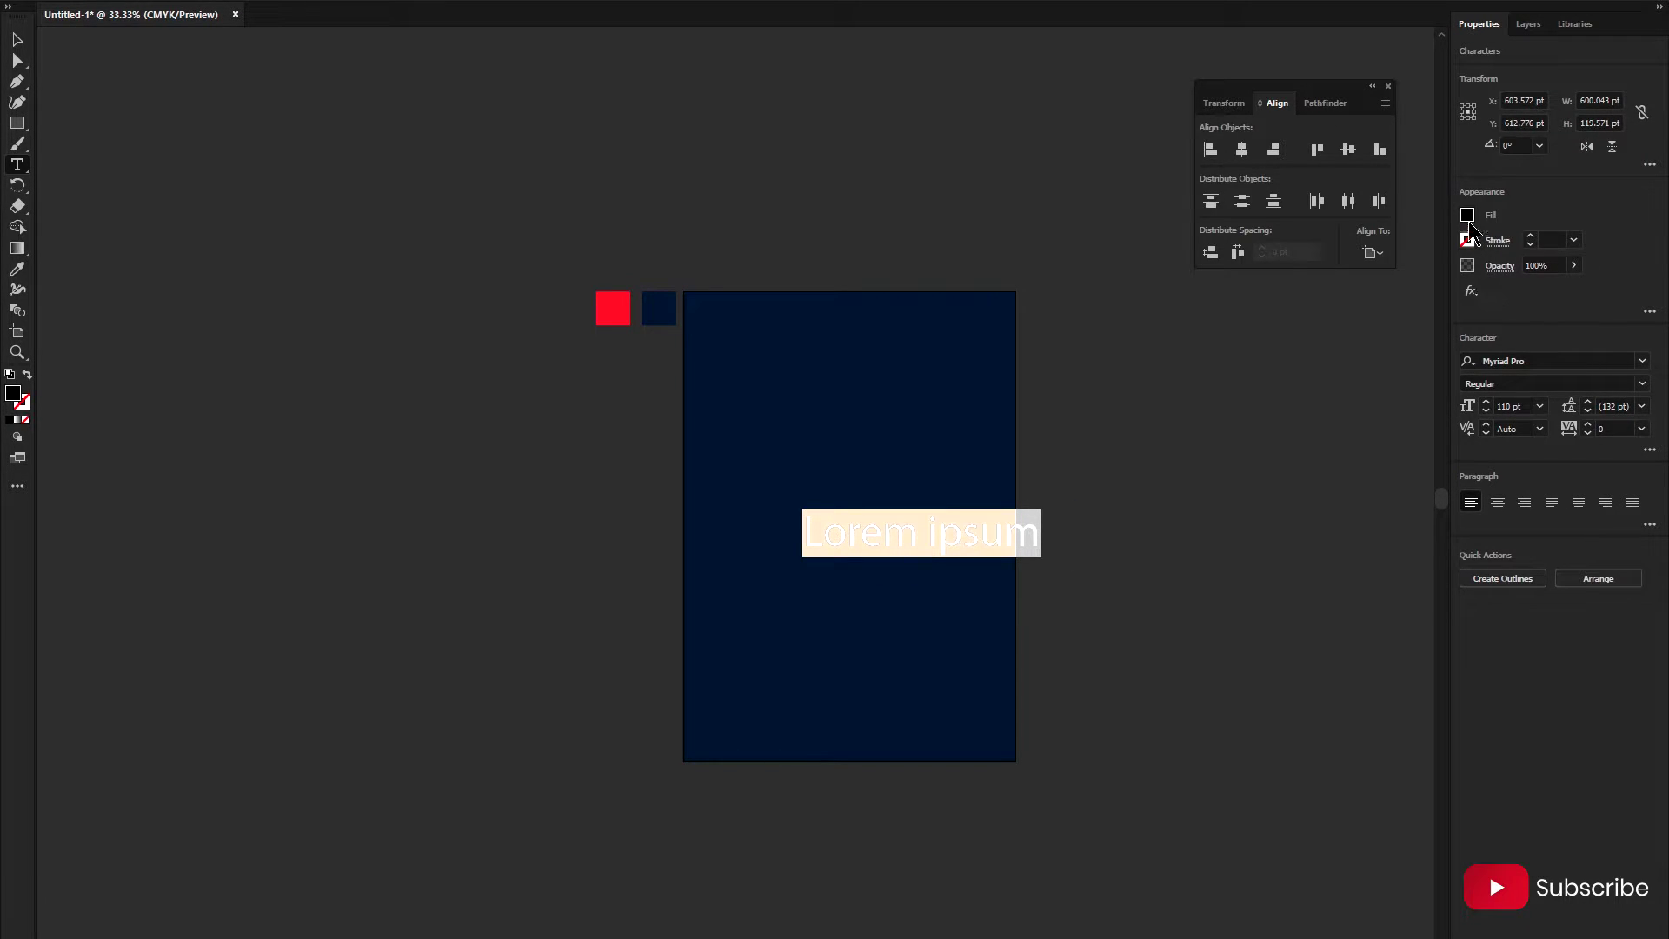
pyautogui.click(1468, 222)
pyautogui.click(15, 37)
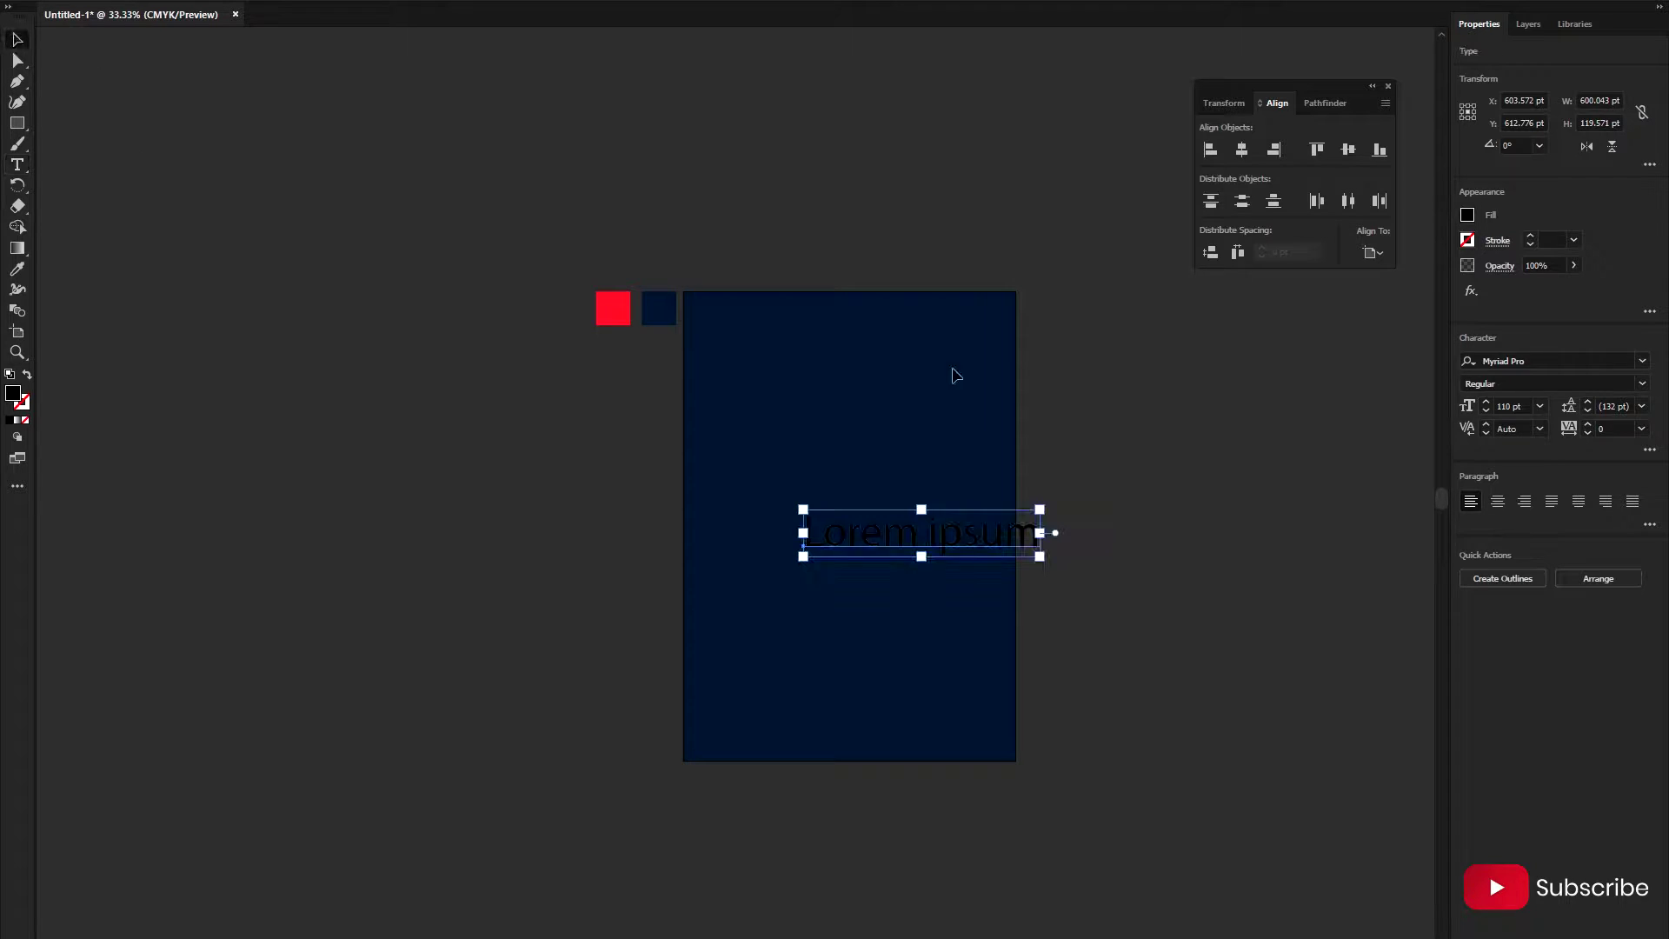
# - Set the text font to HelveticaNeue BlackCond and centre it horizontally on the artboard
pyautogui.click(1639, 363)
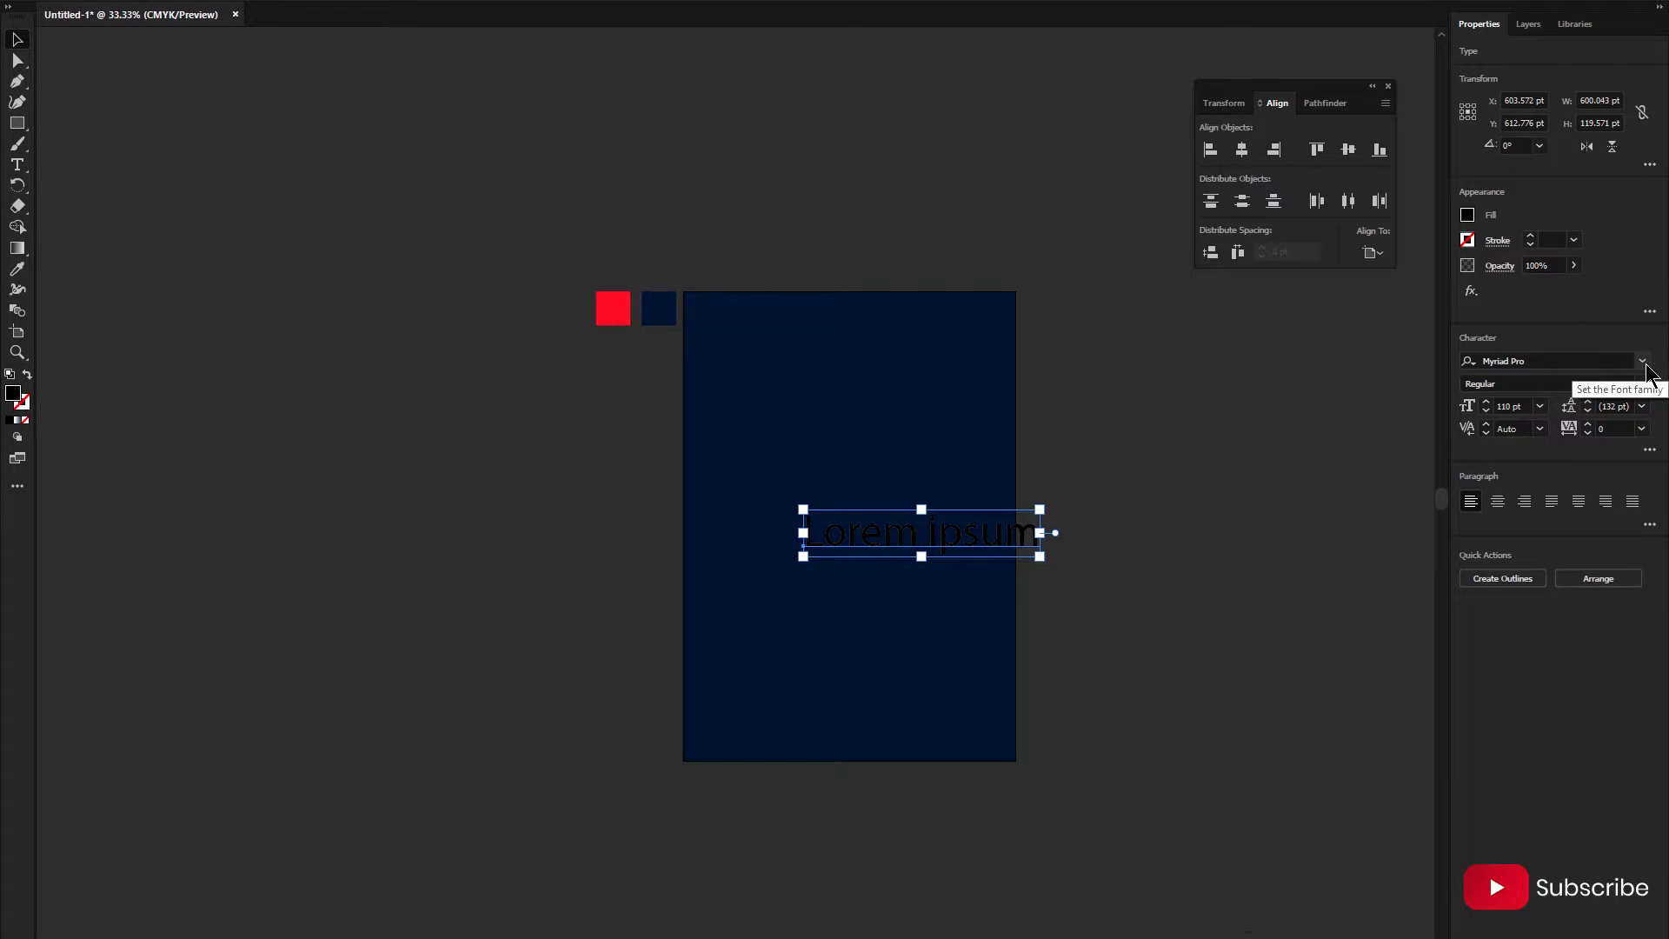
pyautogui.click(1642, 362)
pyautogui.write('helvetica')
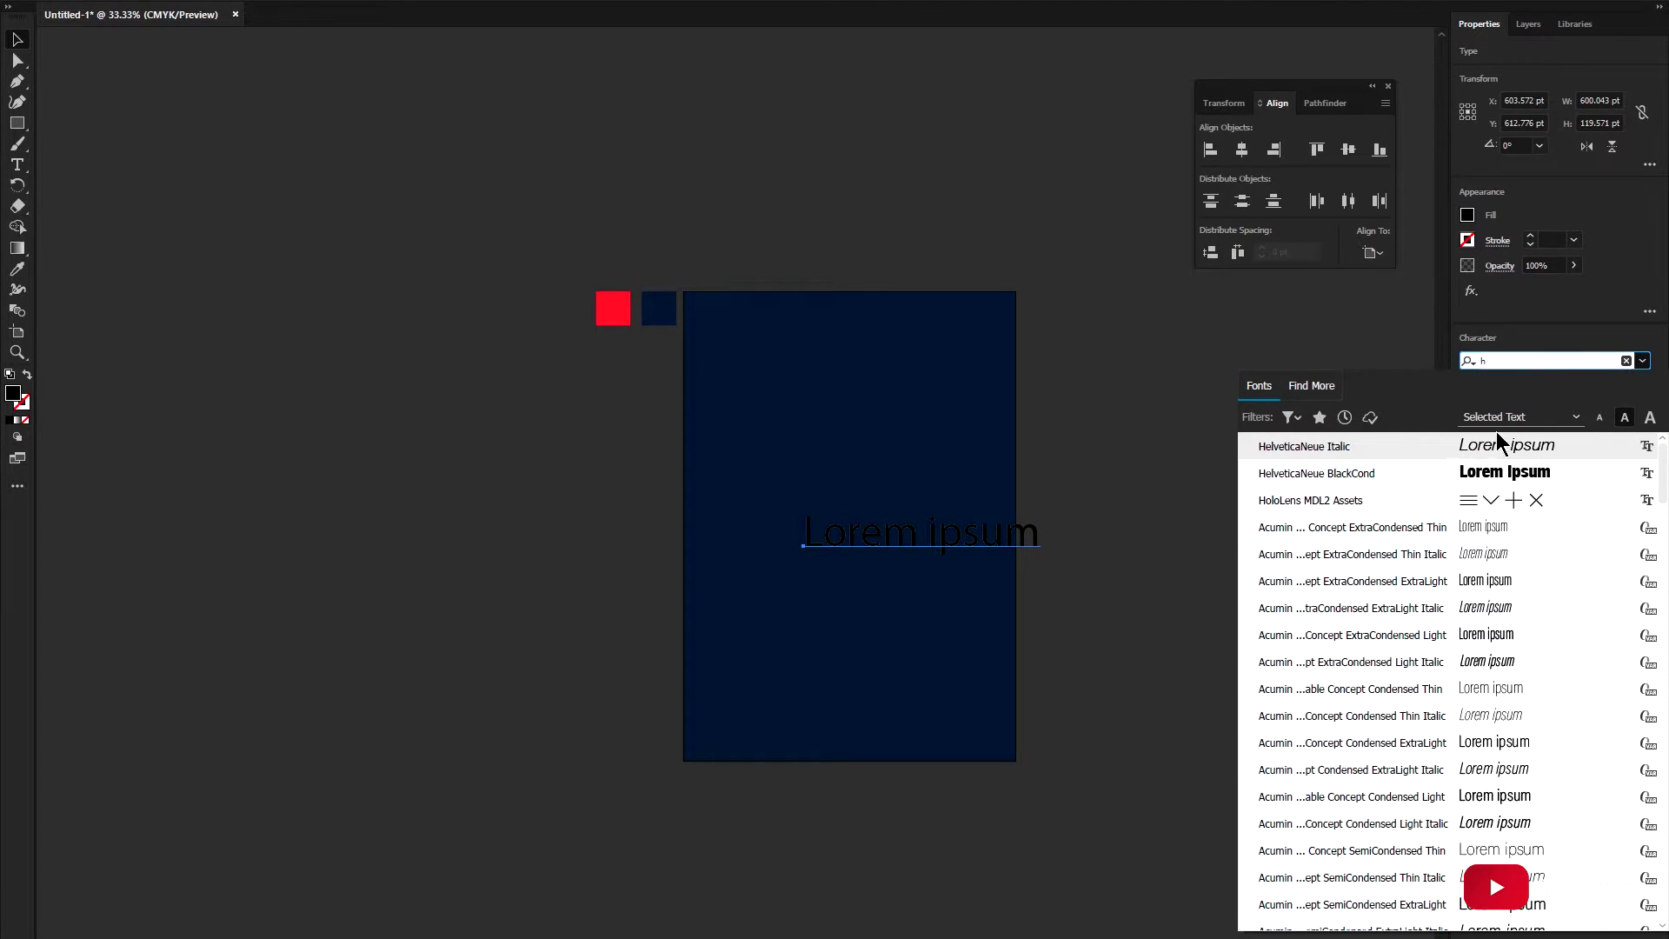
pyautogui.click(1469, 473)
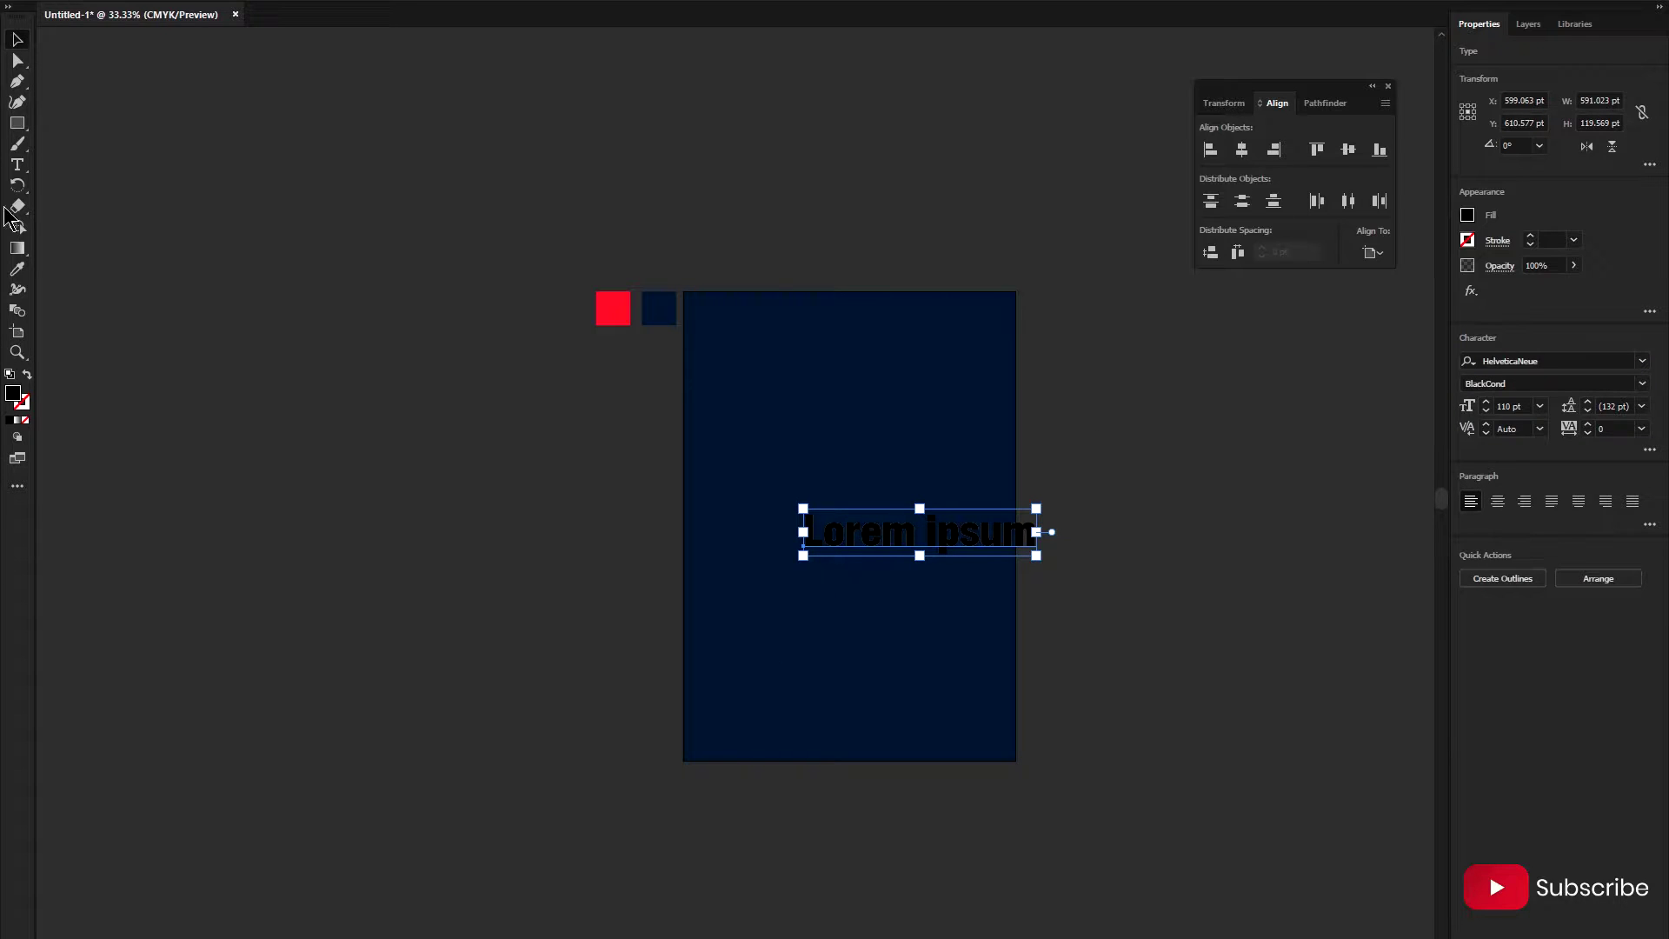
pyautogui.click(1241, 149)
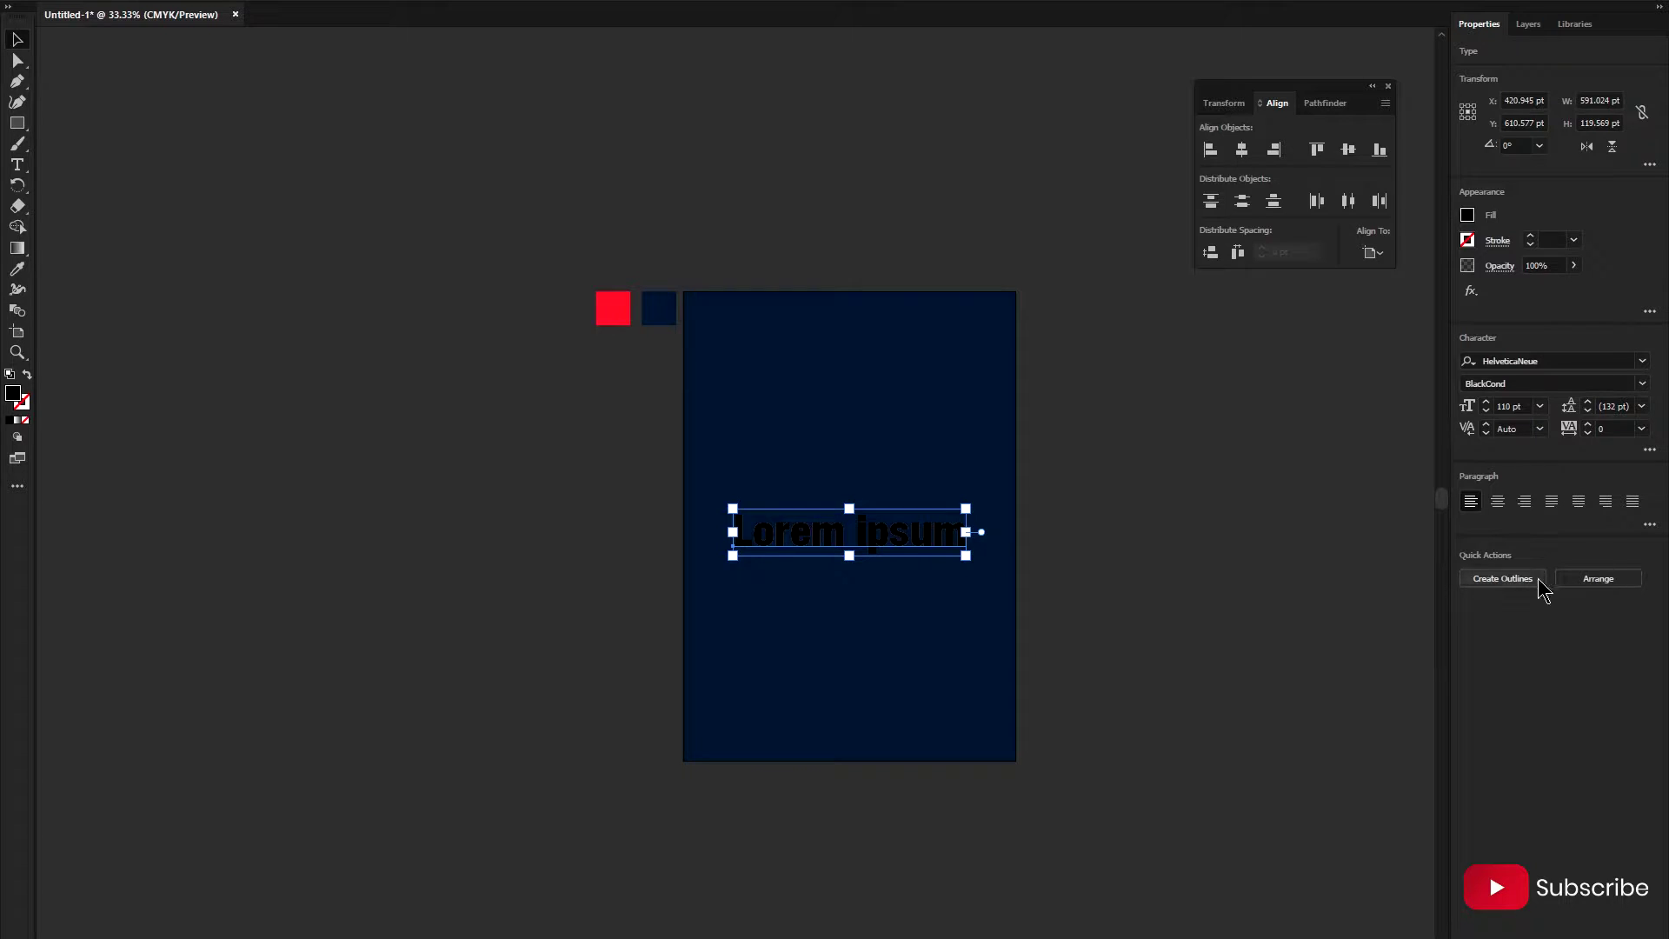
# - Retype the title as 'Helvetica' and colour it red from the red square
pyautogui.doubleClick(891, 548)
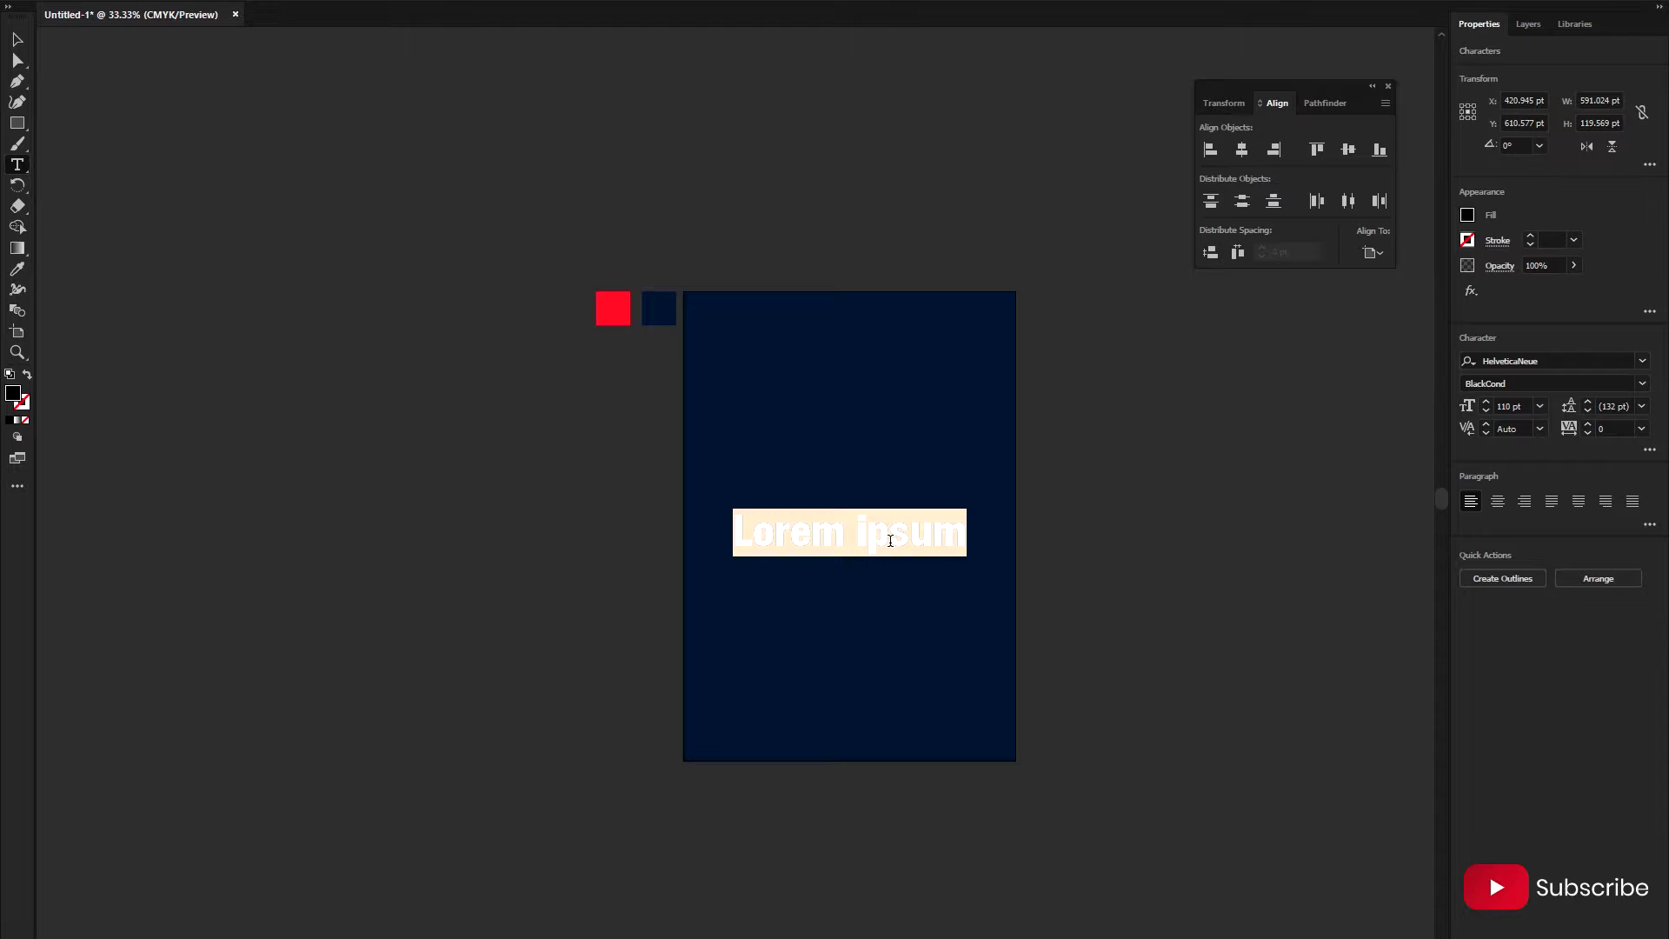
pyautogui.write('Helvet')
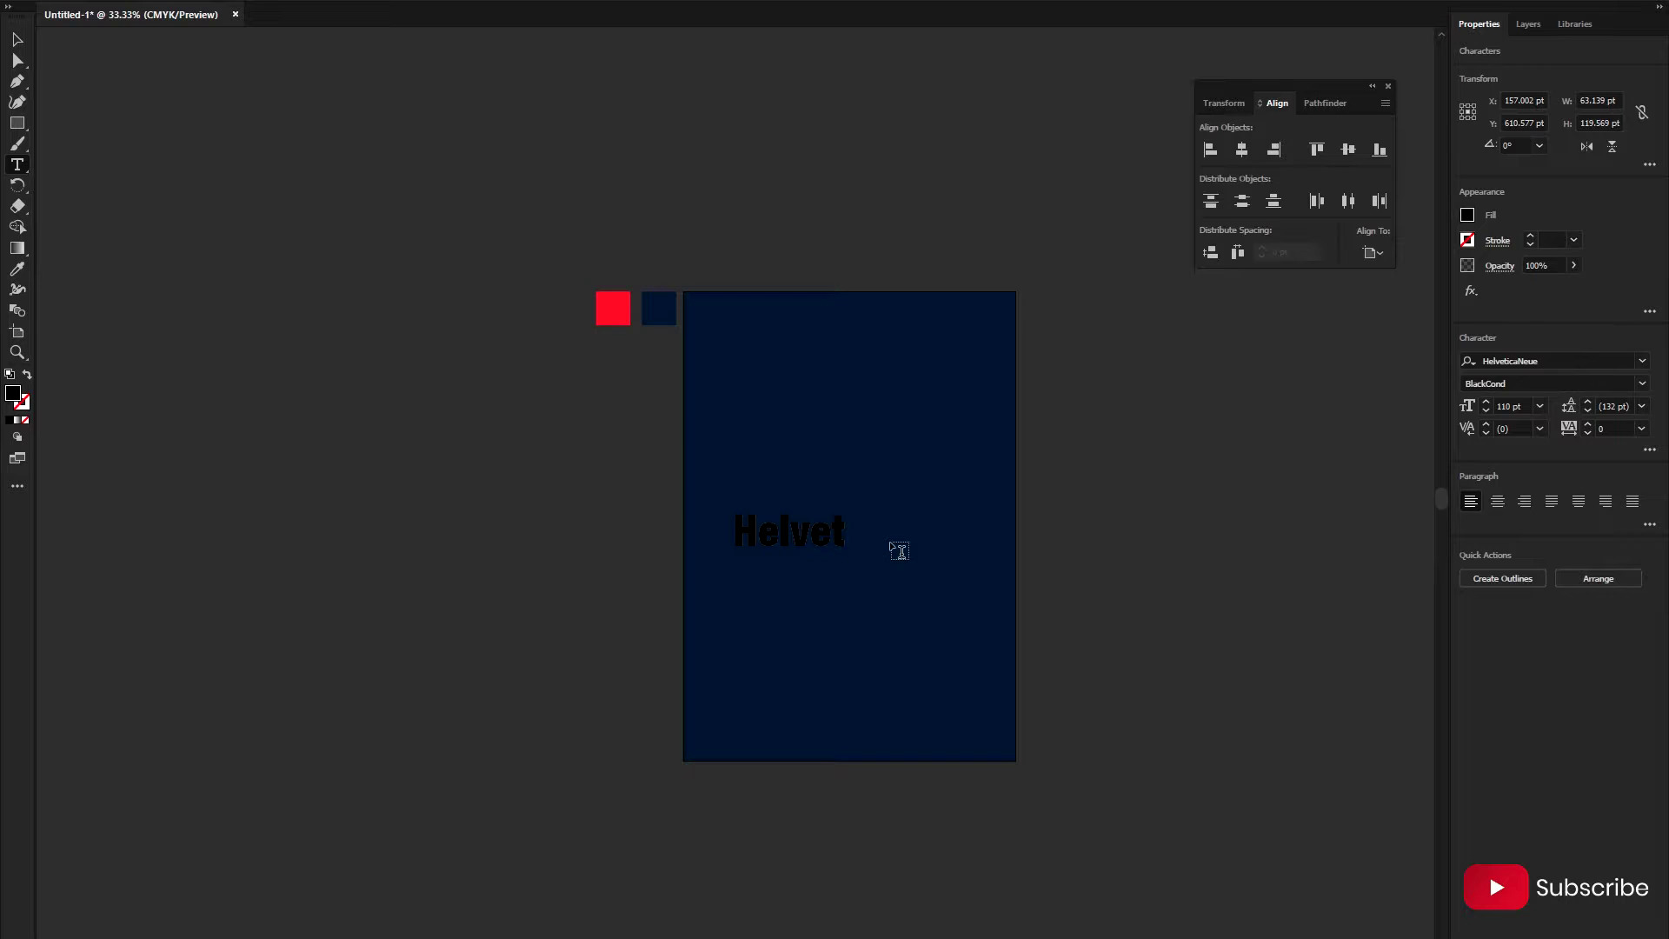
pyautogui.write('ica')
pyautogui.press('Escape')
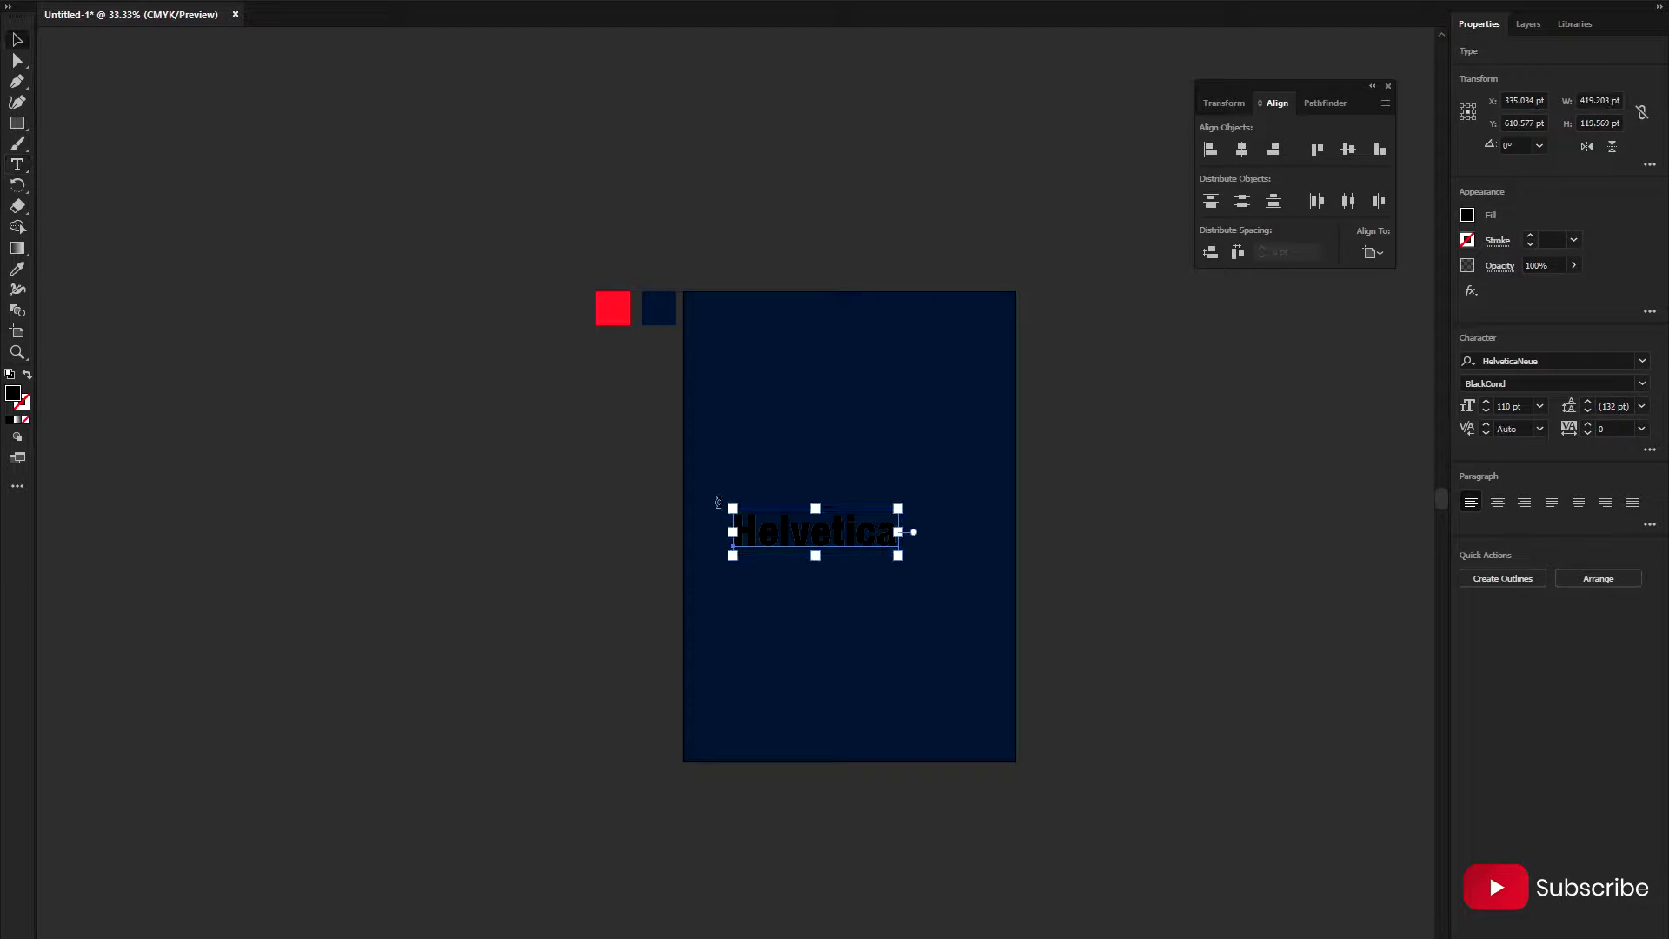
pyautogui.press('i')
pyautogui.click(612, 308)
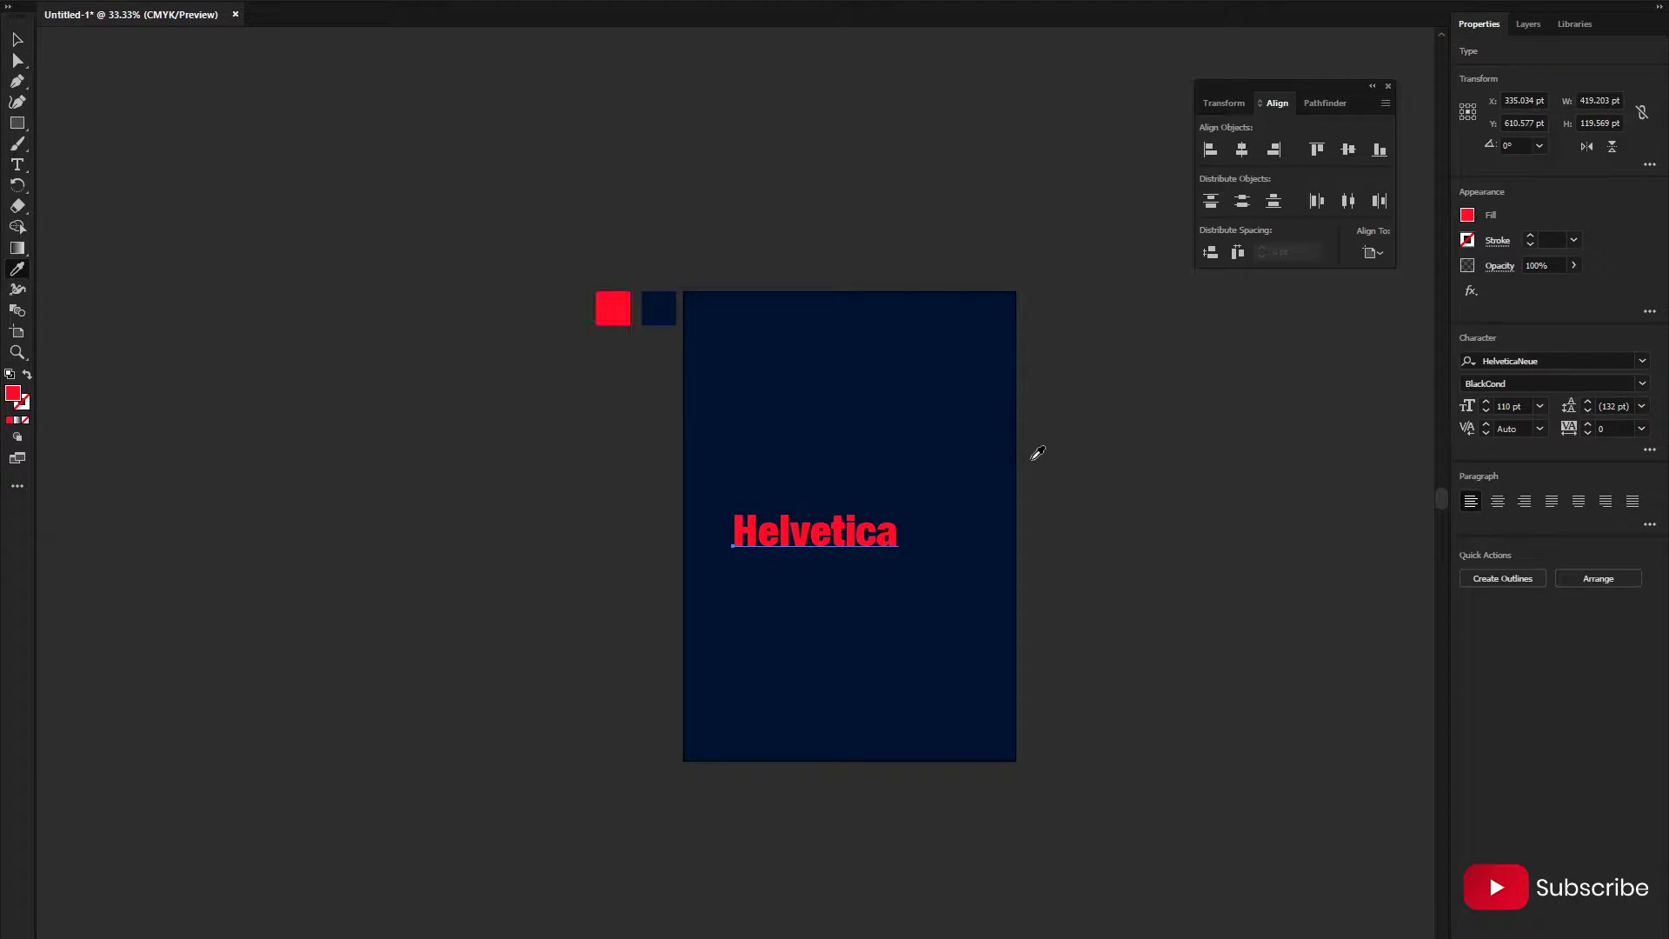
# - Set the title to 120 pt, centre it horizontally and convert it to outlines
pyautogui.click(1514, 406)
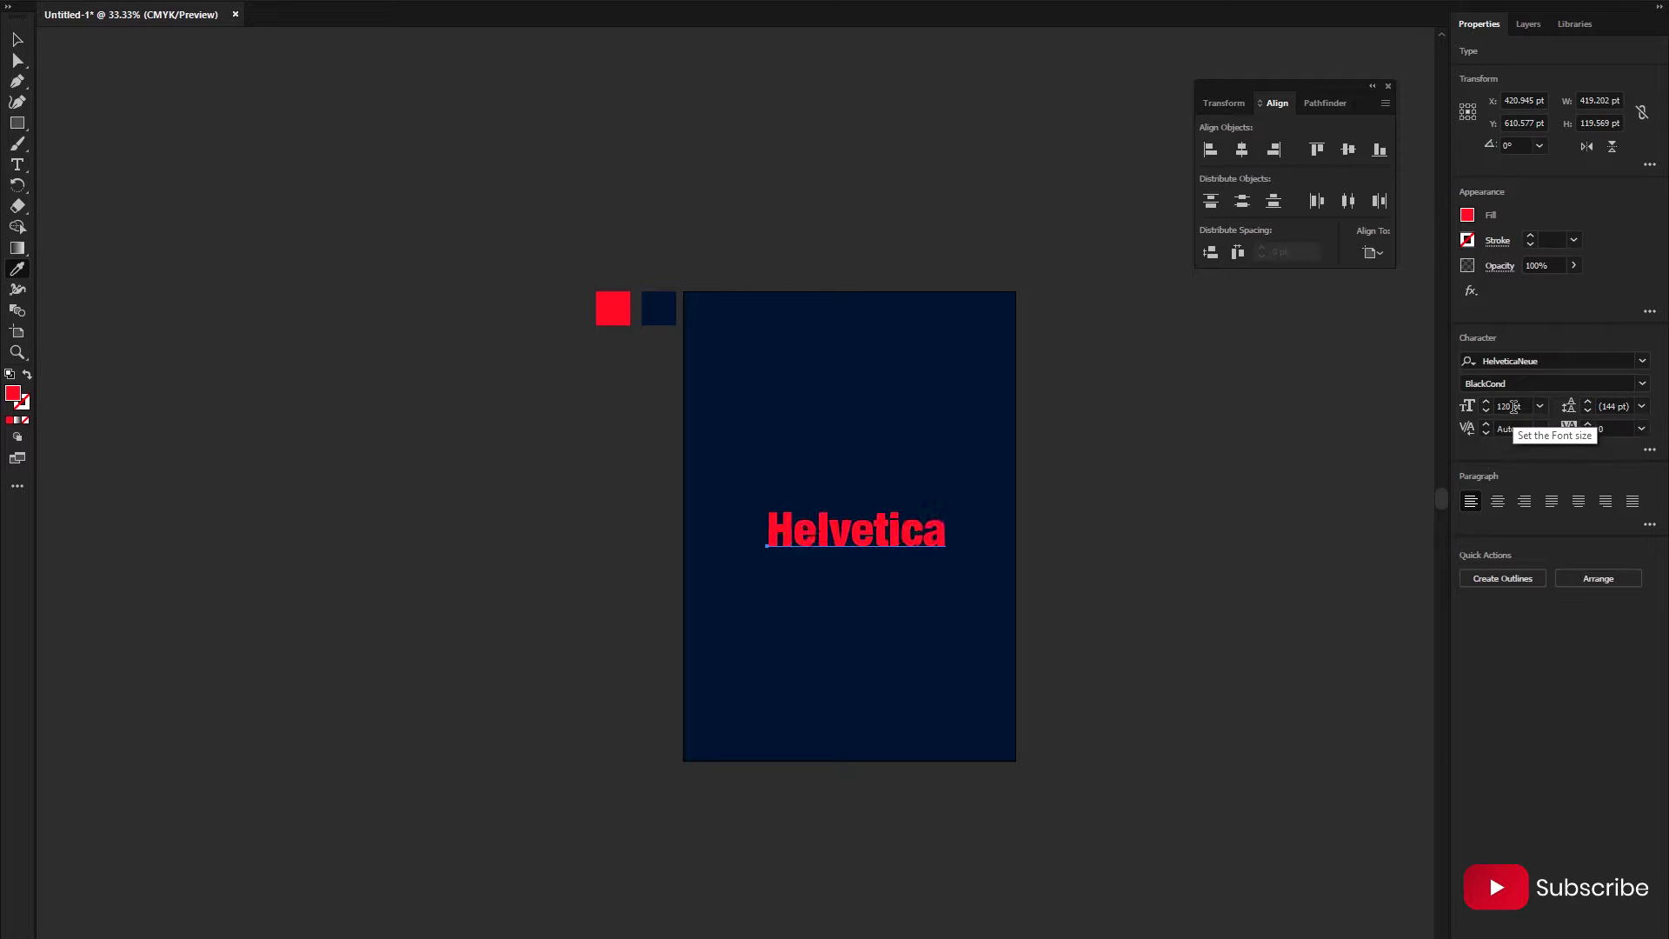
pyautogui.hotkey('shift', 'Up')
pyautogui.hotkey('shift', 'Up')
pyautogui.click(1242, 150)
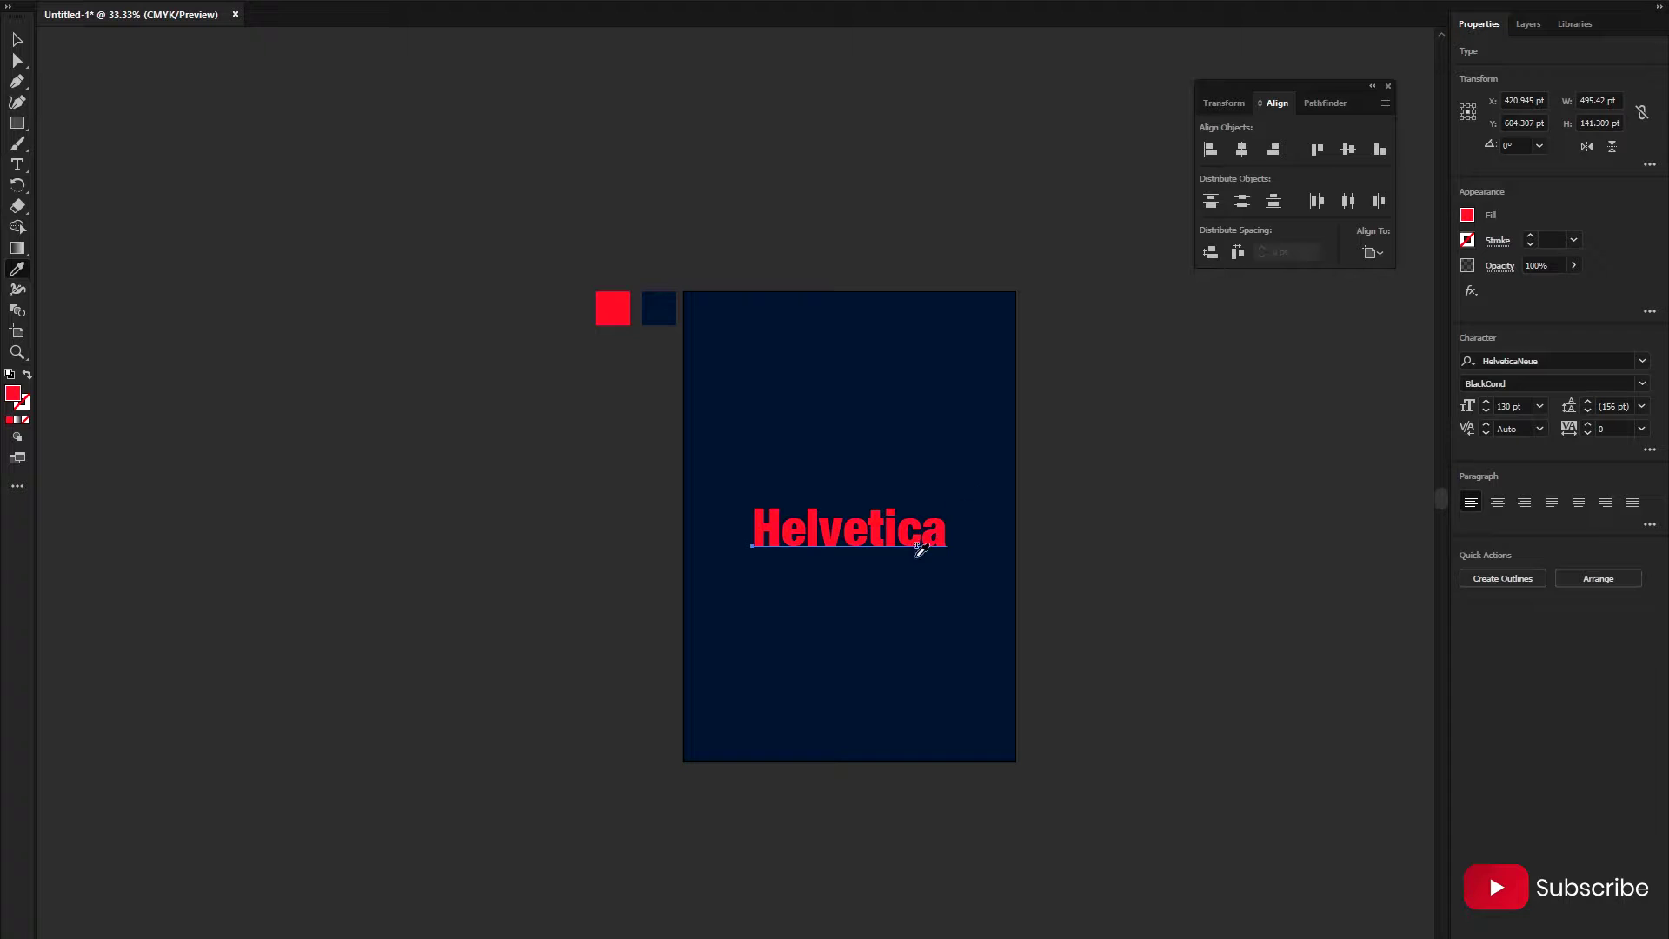
pyautogui.press('Right')
pyautogui.press('Right')
pyautogui.press('Right')
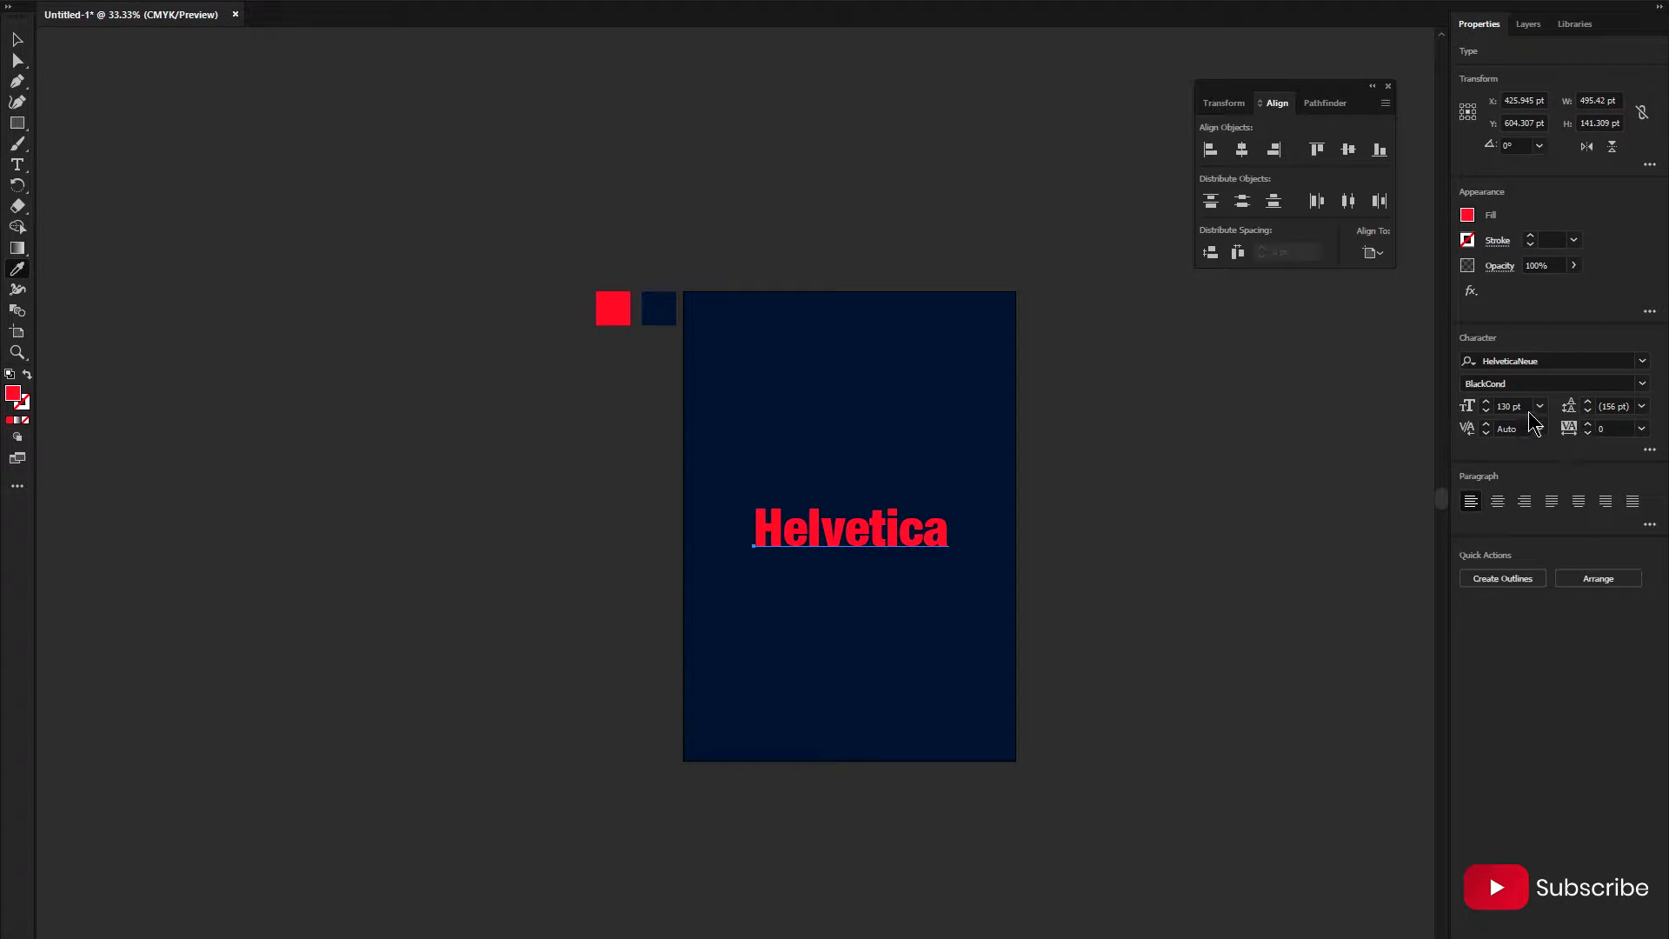
pyautogui.click(1495, 406)
pyautogui.write('120')
pyautogui.press('Return')
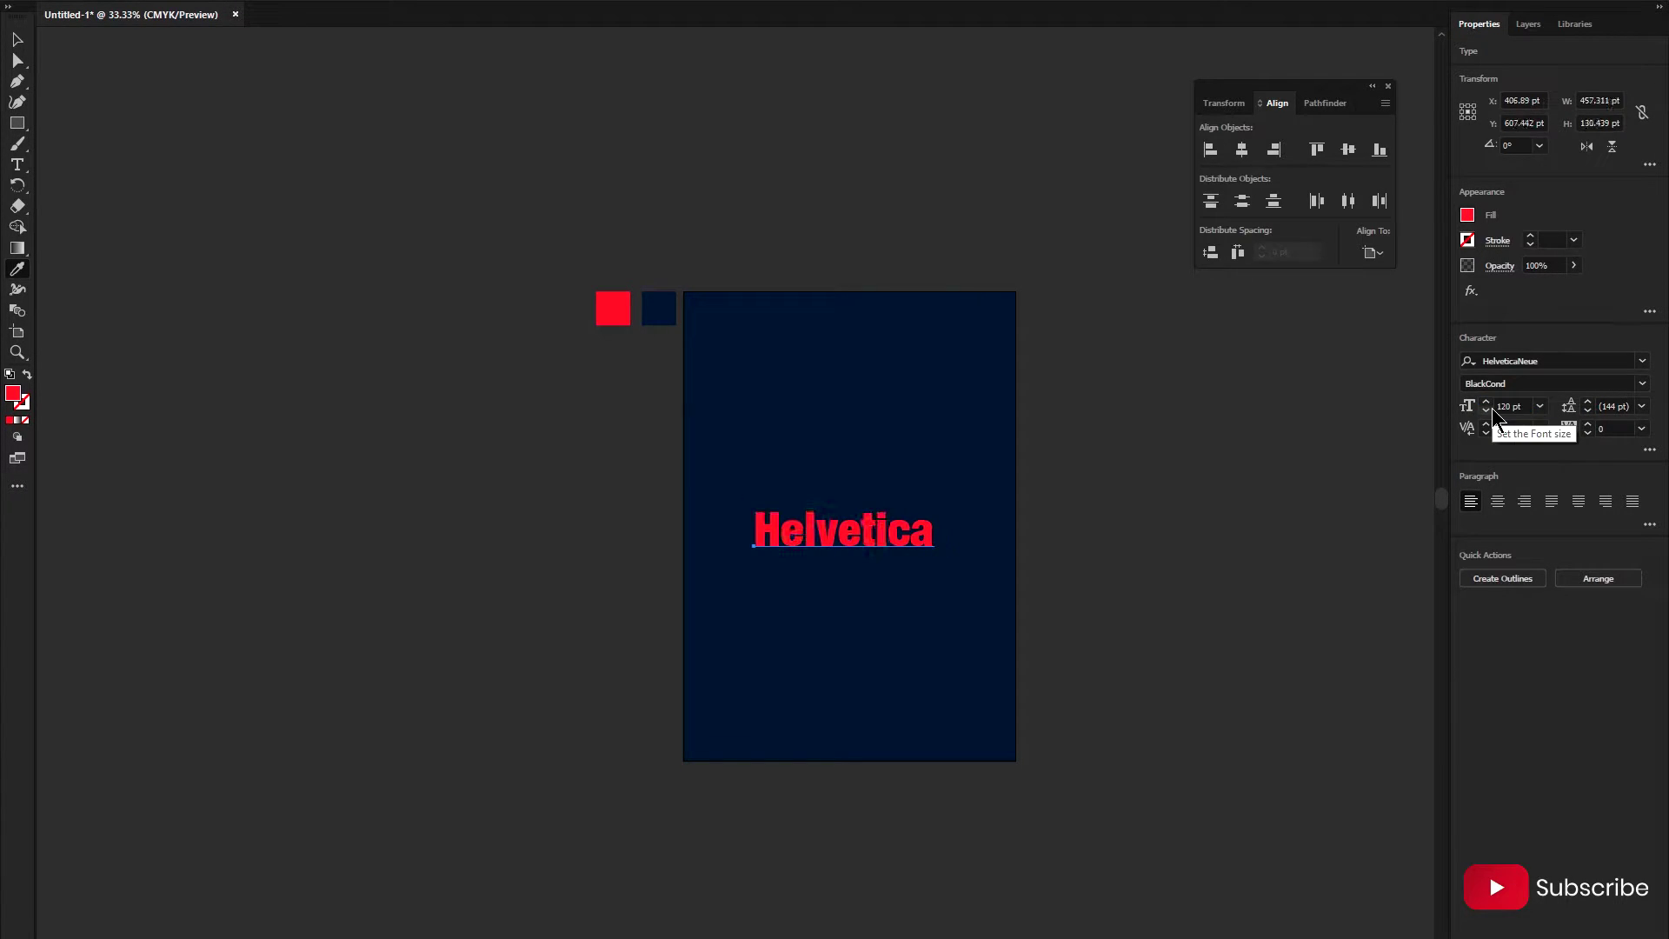
pyautogui.click(1240, 149)
pyautogui.press('v')
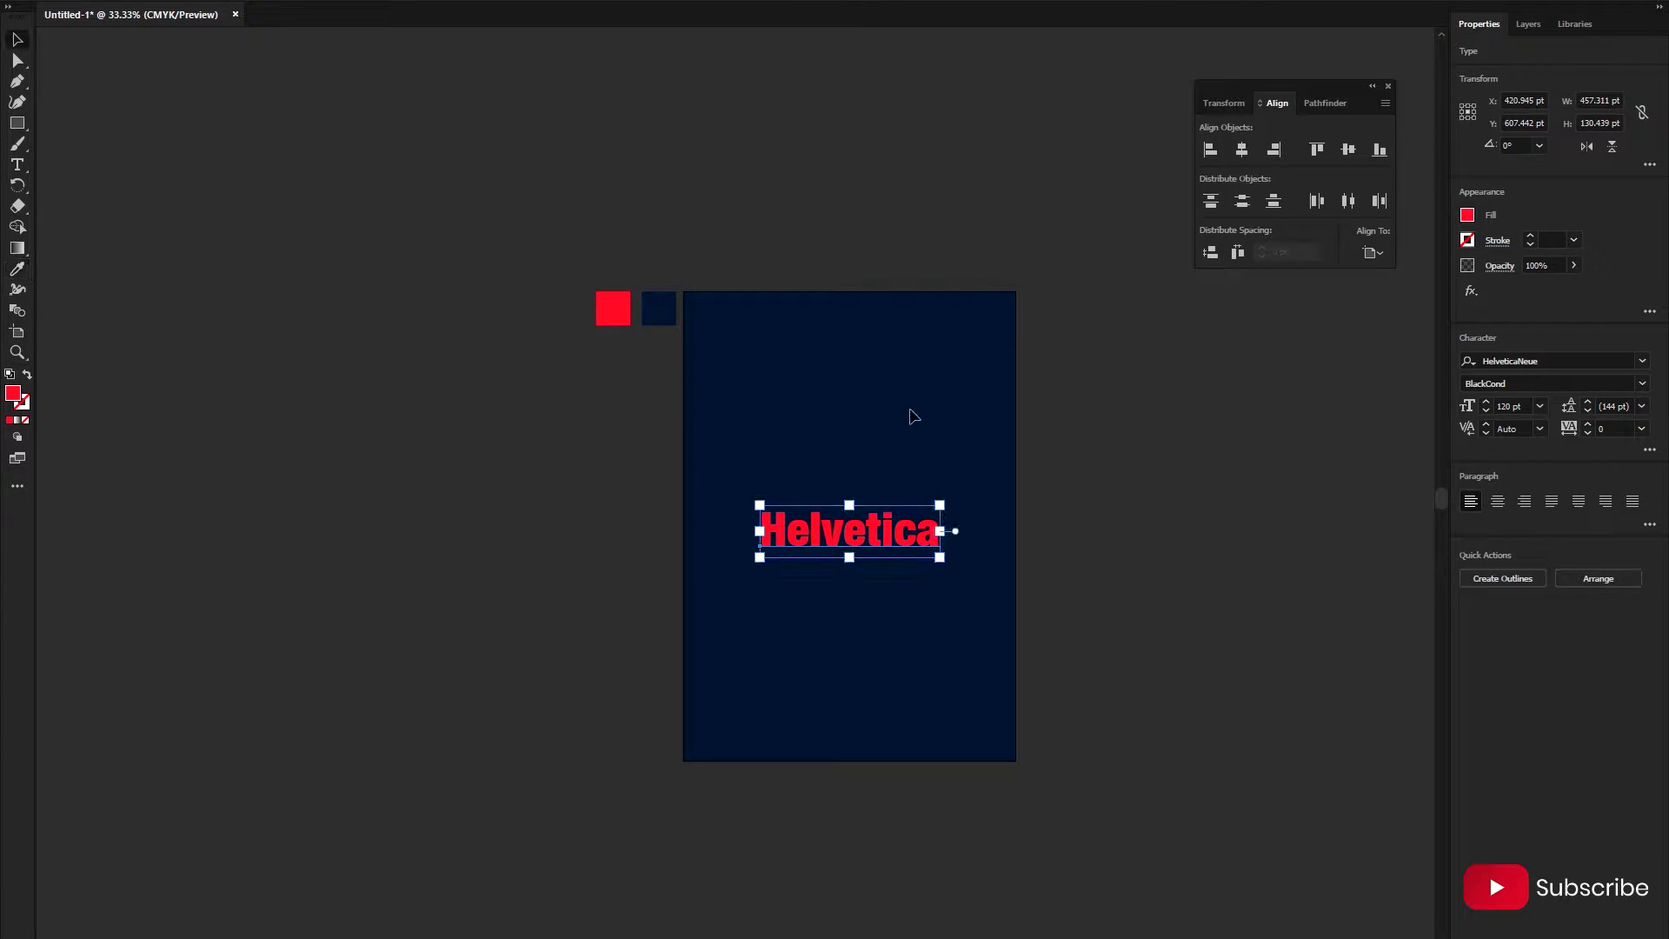
pyautogui.click(1527, 579)
# - Ungroup the outlined Helvetica letters and release the i into separate stem and dot
pyautogui.click(965, 552)
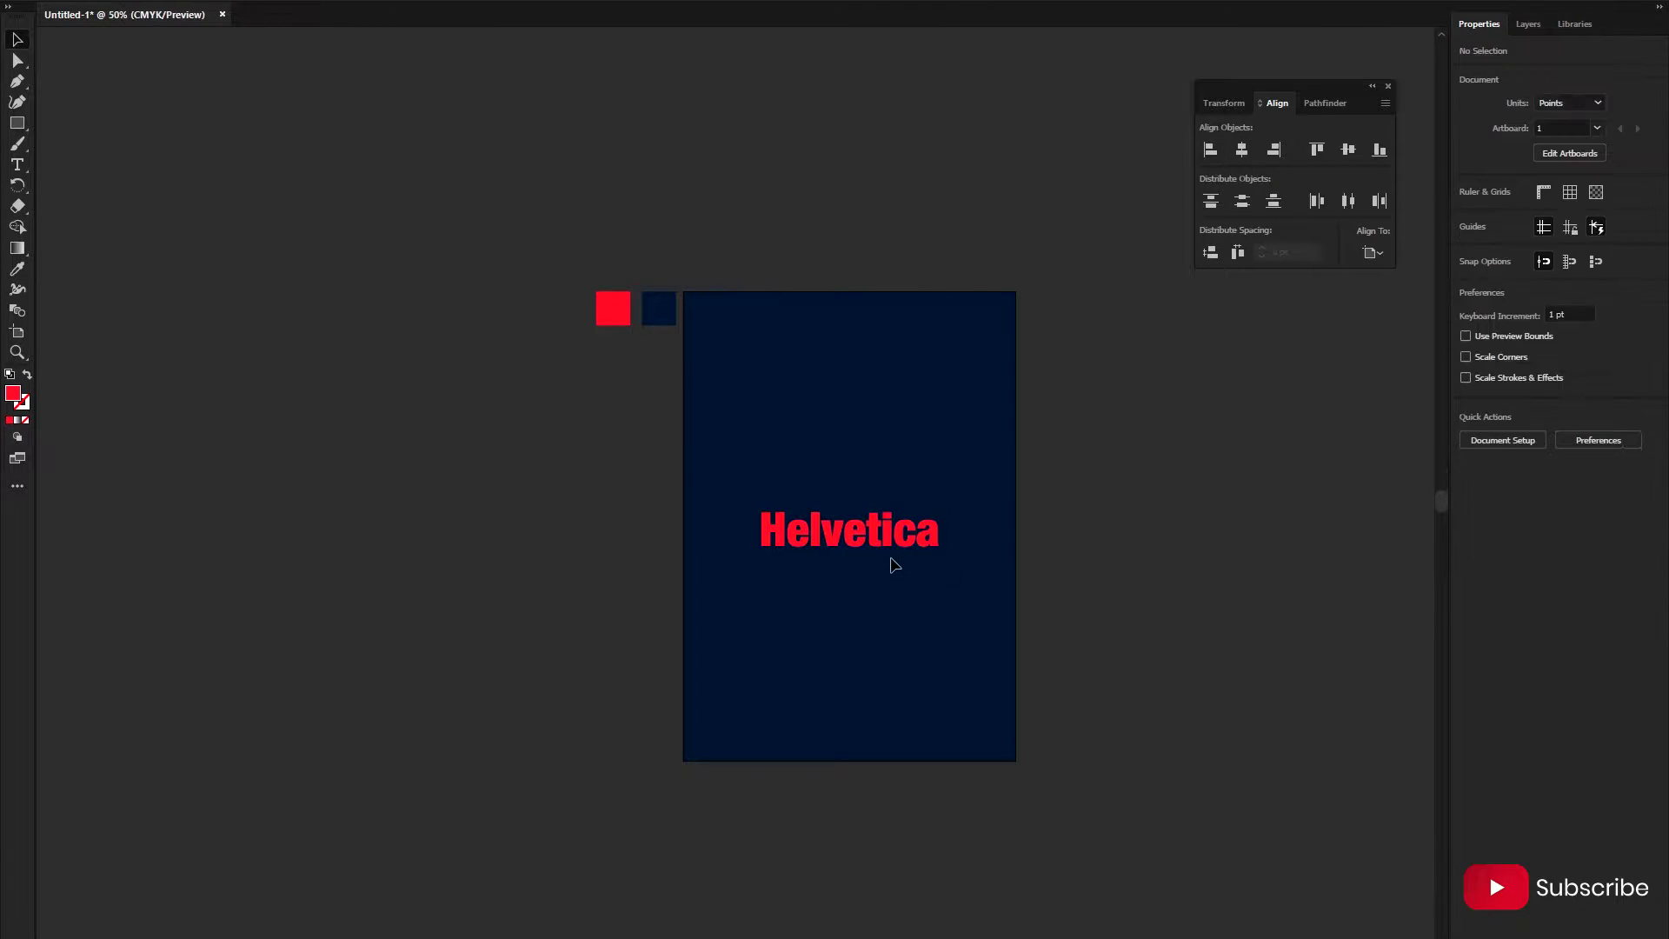
pyautogui.scroll(2, 894, 565)
pyautogui.scroll(-1, 904, 526)
pyautogui.click(886, 512)
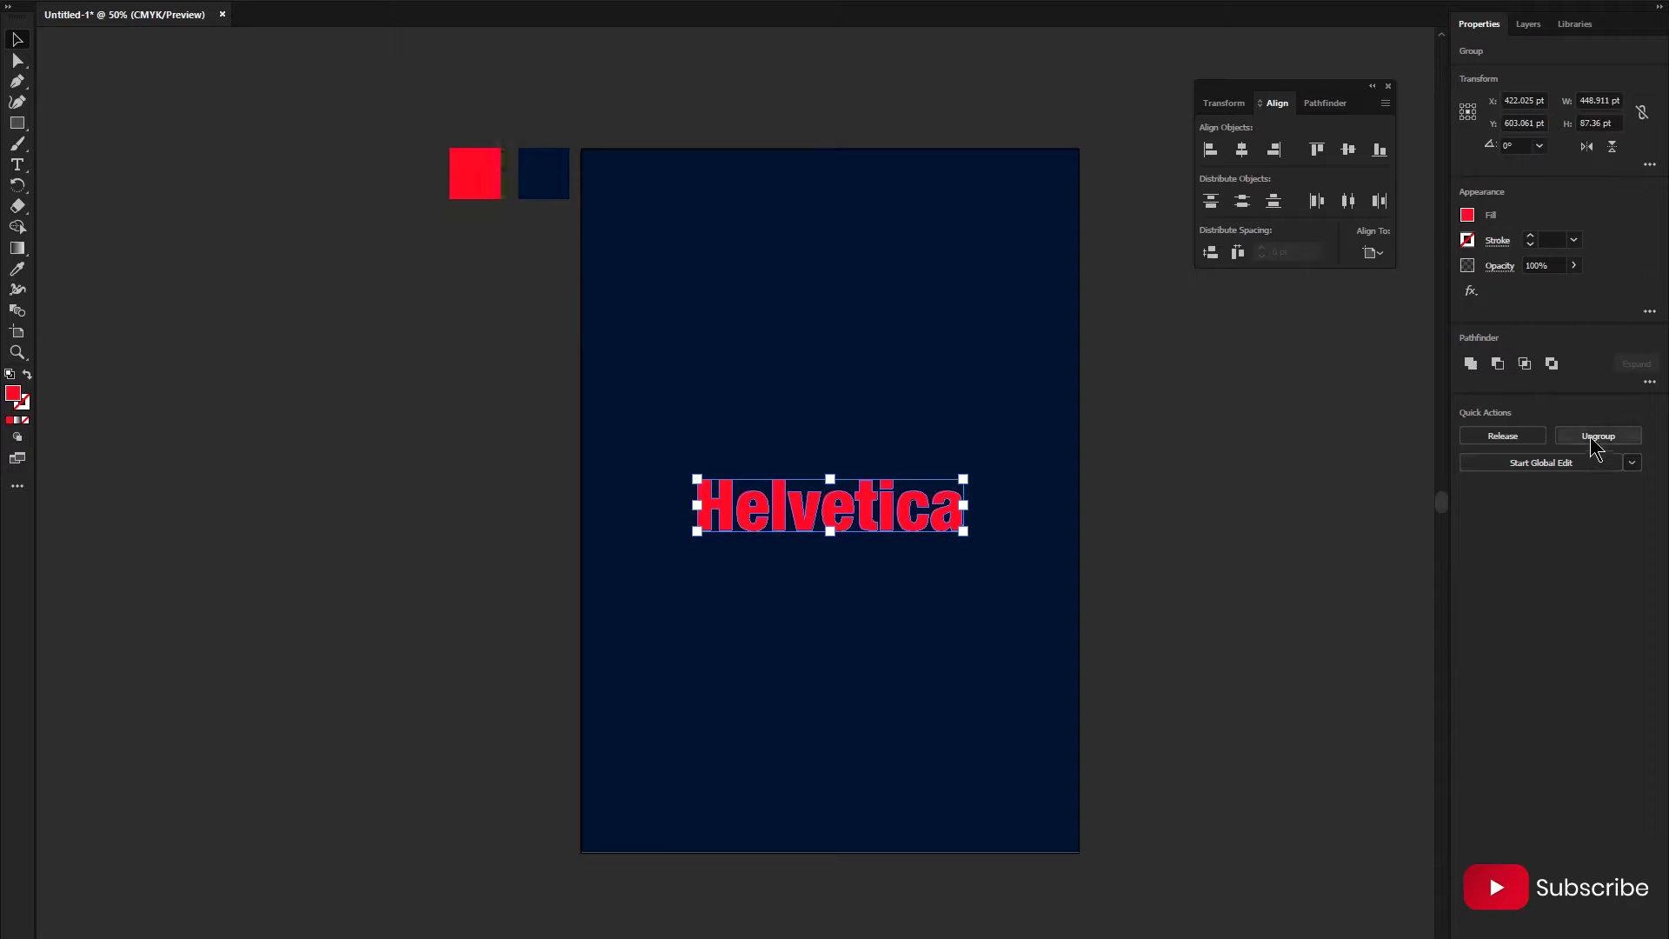
pyautogui.click(1589, 439)
pyautogui.click(1108, 524)
pyautogui.click(882, 509)
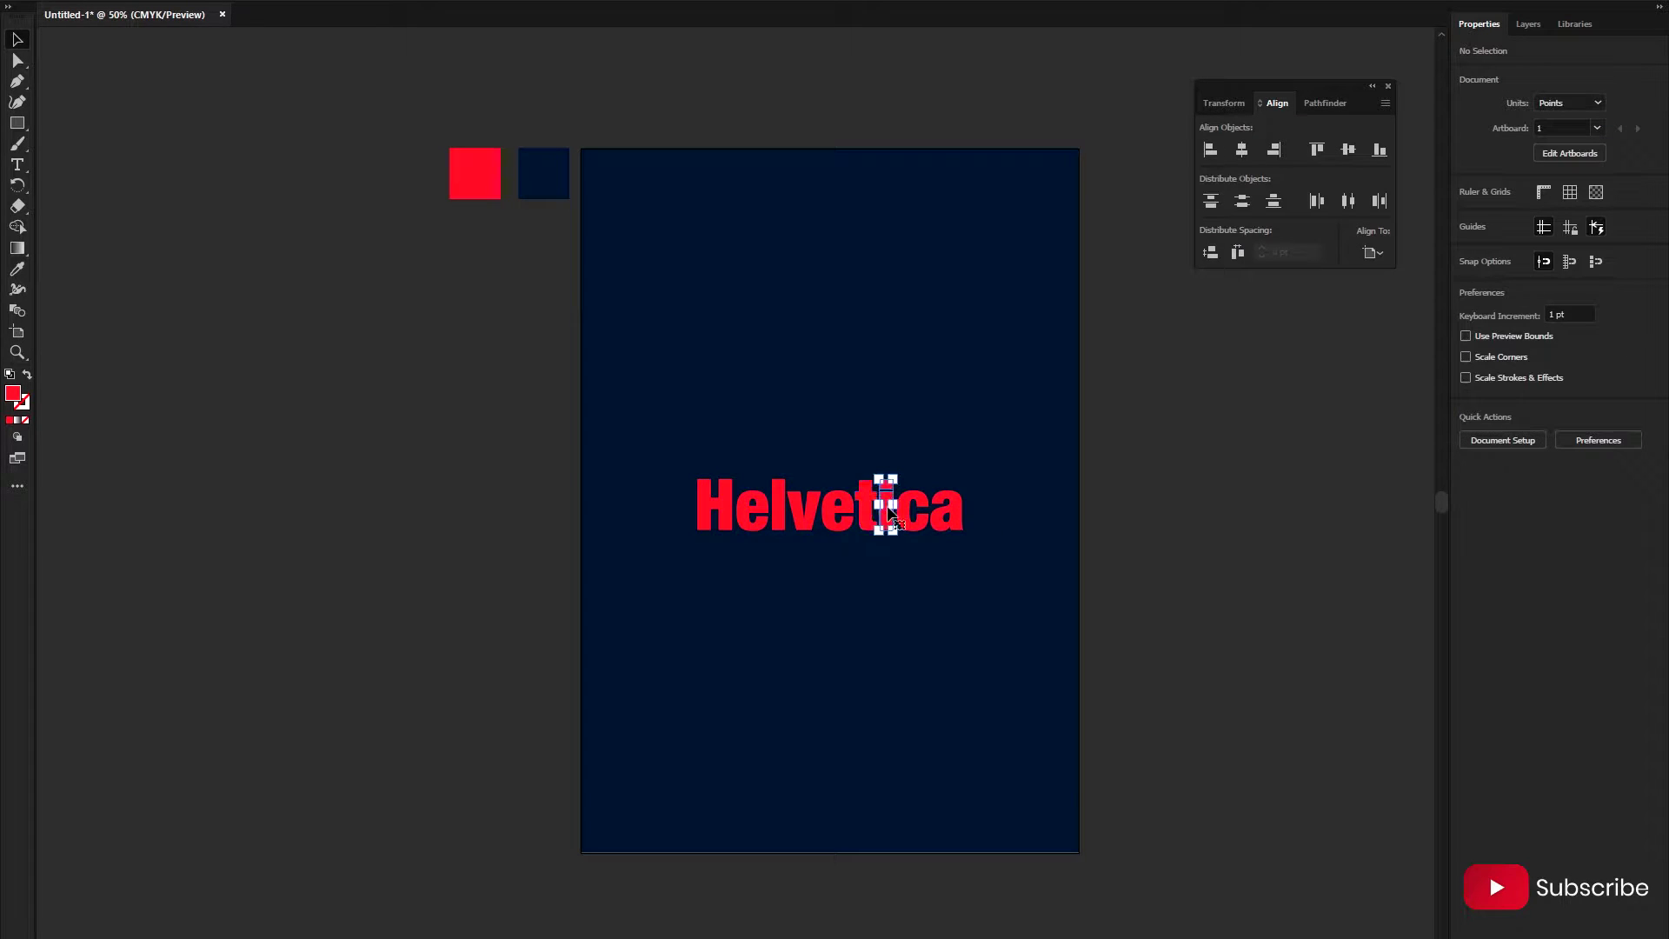
pyautogui.rightClick(889, 506)
pyautogui.click(930, 632)
# - Stretch the i stem down to the artboard bottom and the l up to the top
pyautogui.click(909, 574)
pyautogui.click(884, 523)
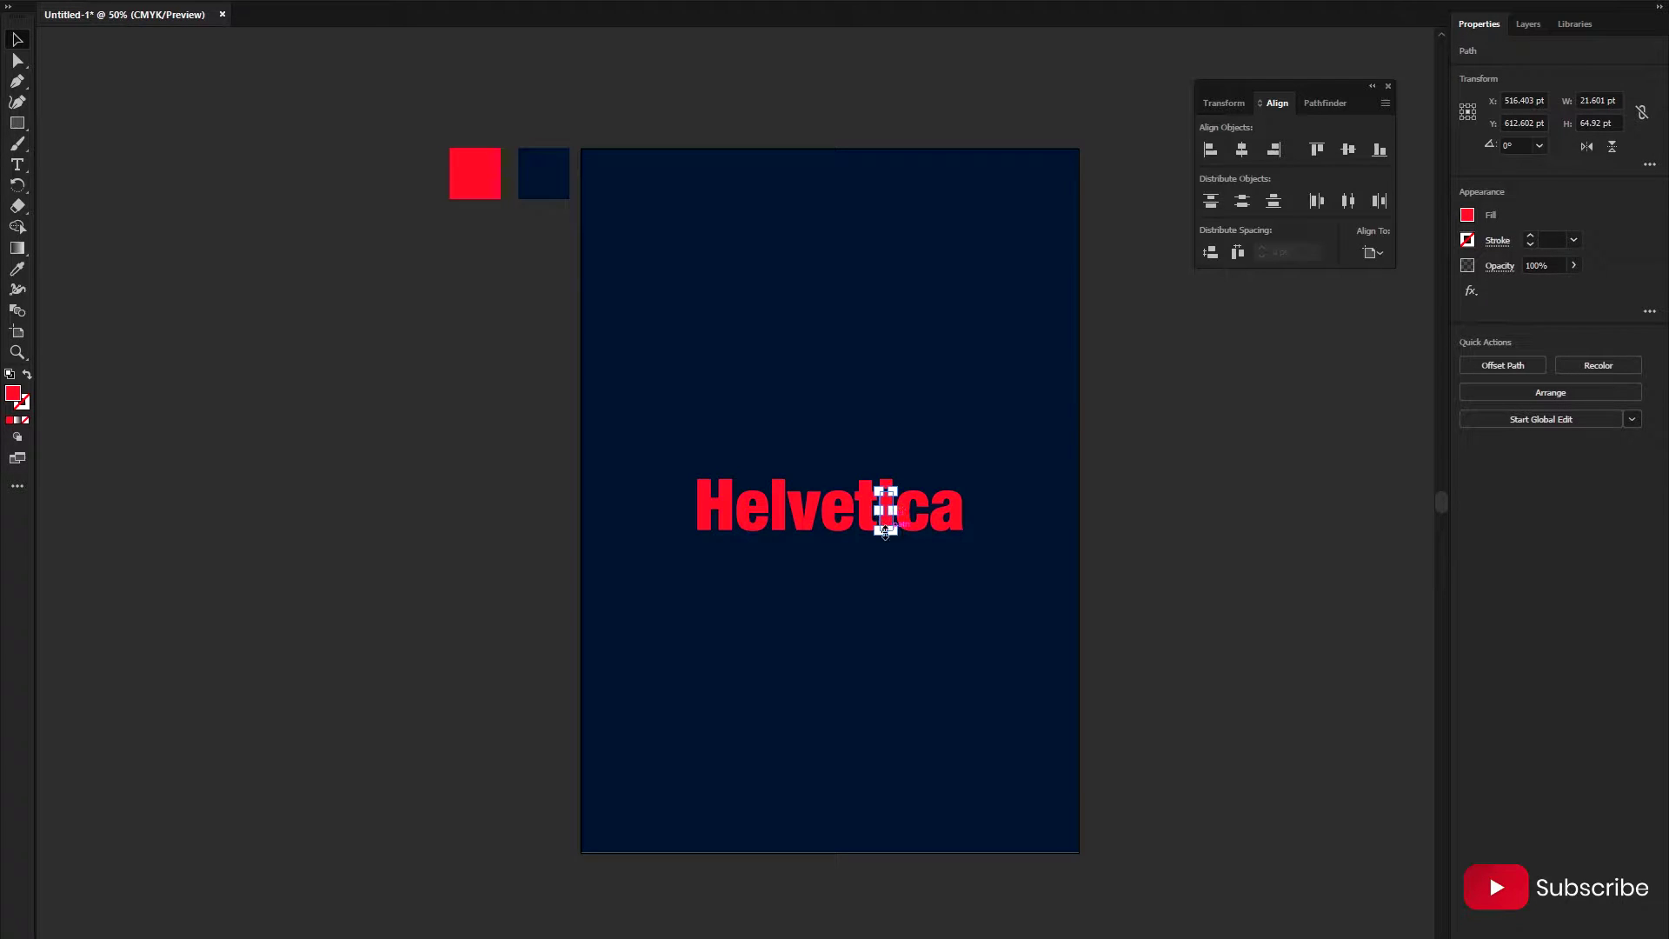
pyautogui.moveTo(885, 532); pyautogui.dragTo(853, 847)
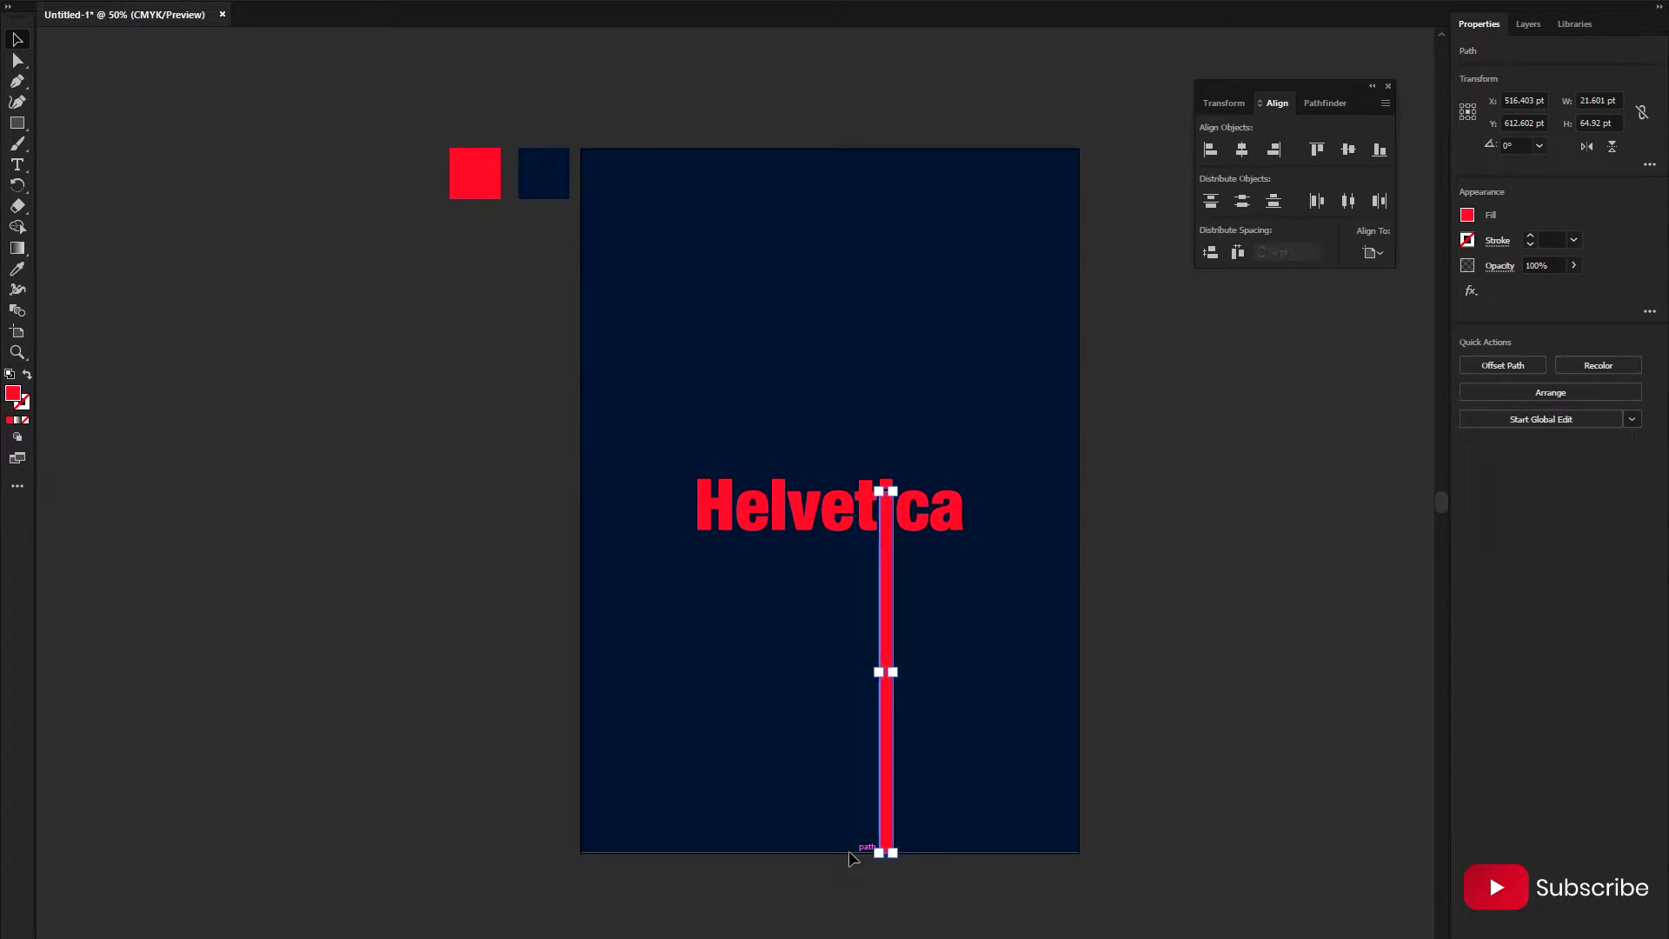
pyautogui.click(997, 618)
pyautogui.click(781, 484)
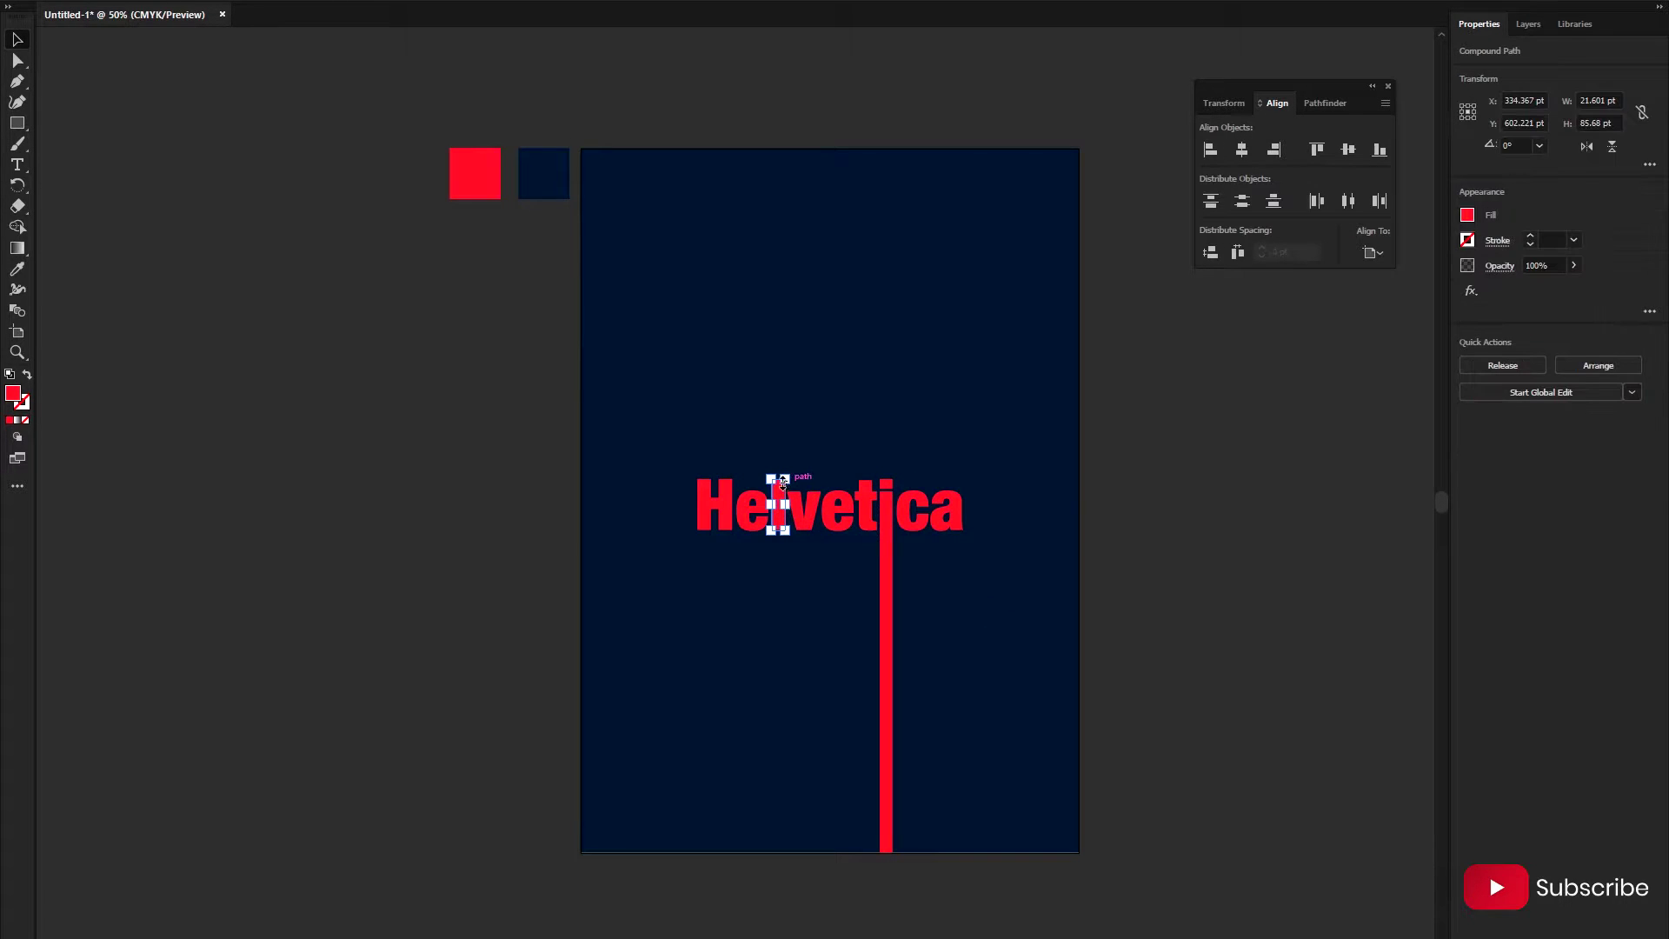
pyautogui.moveTo(782, 477); pyautogui.dragTo(798, 149)
pyautogui.click(961, 353)
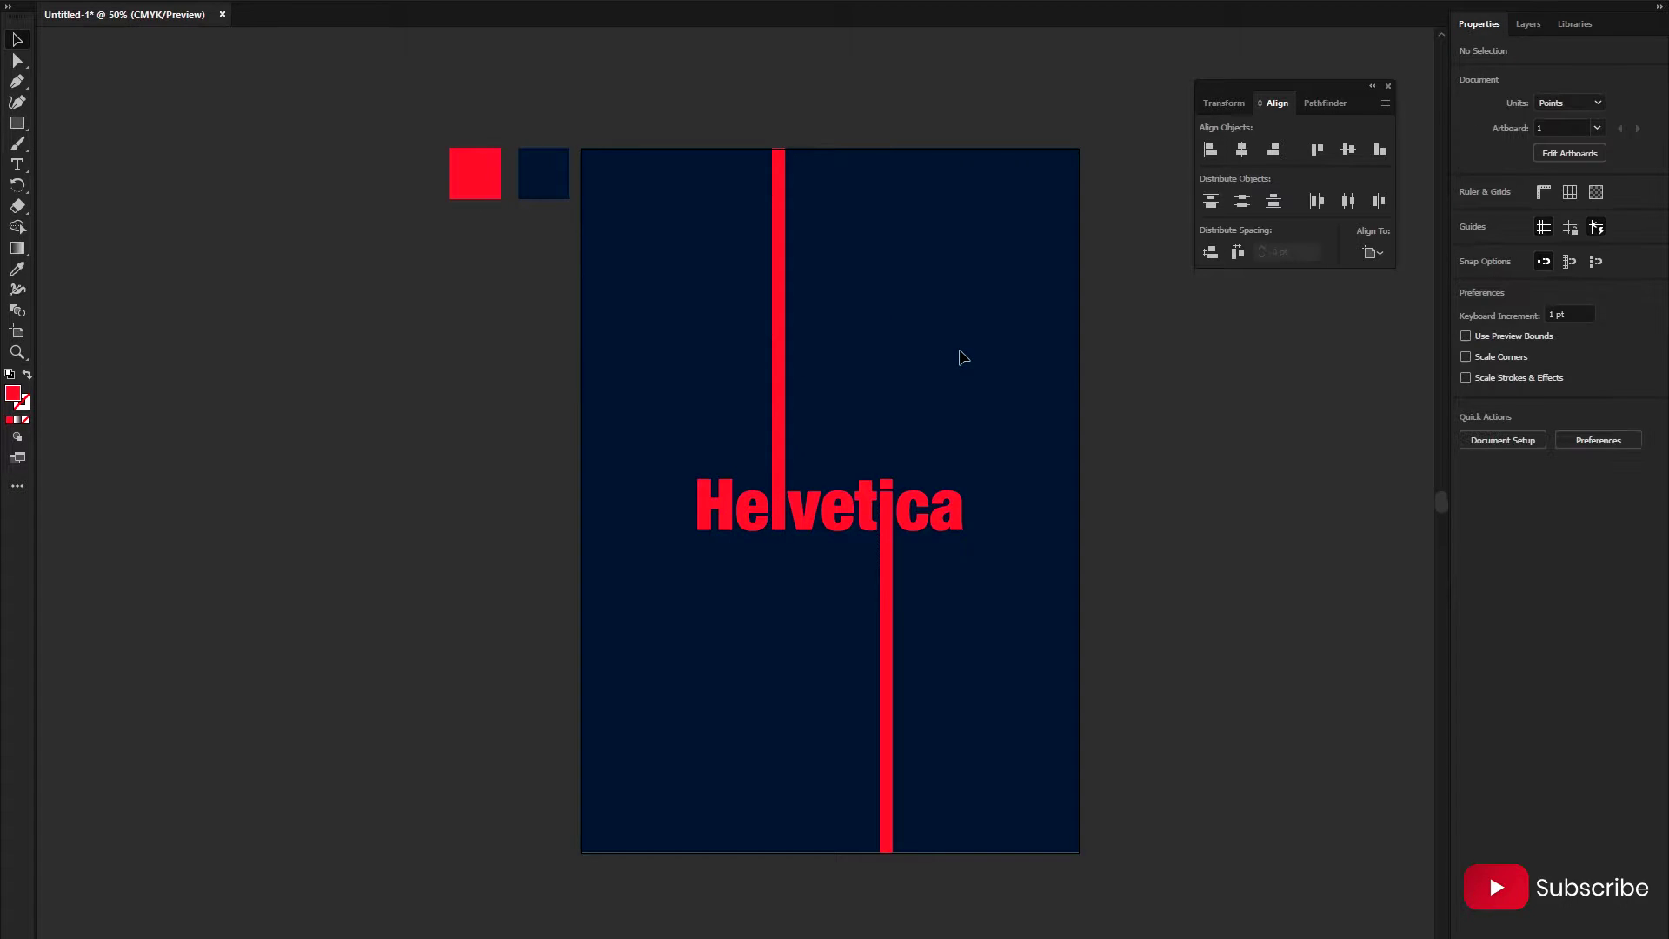
# - Place a Lorem ipsum text line above the title and set it to 10 pt
pyautogui.scroll(-1, 937, 721)
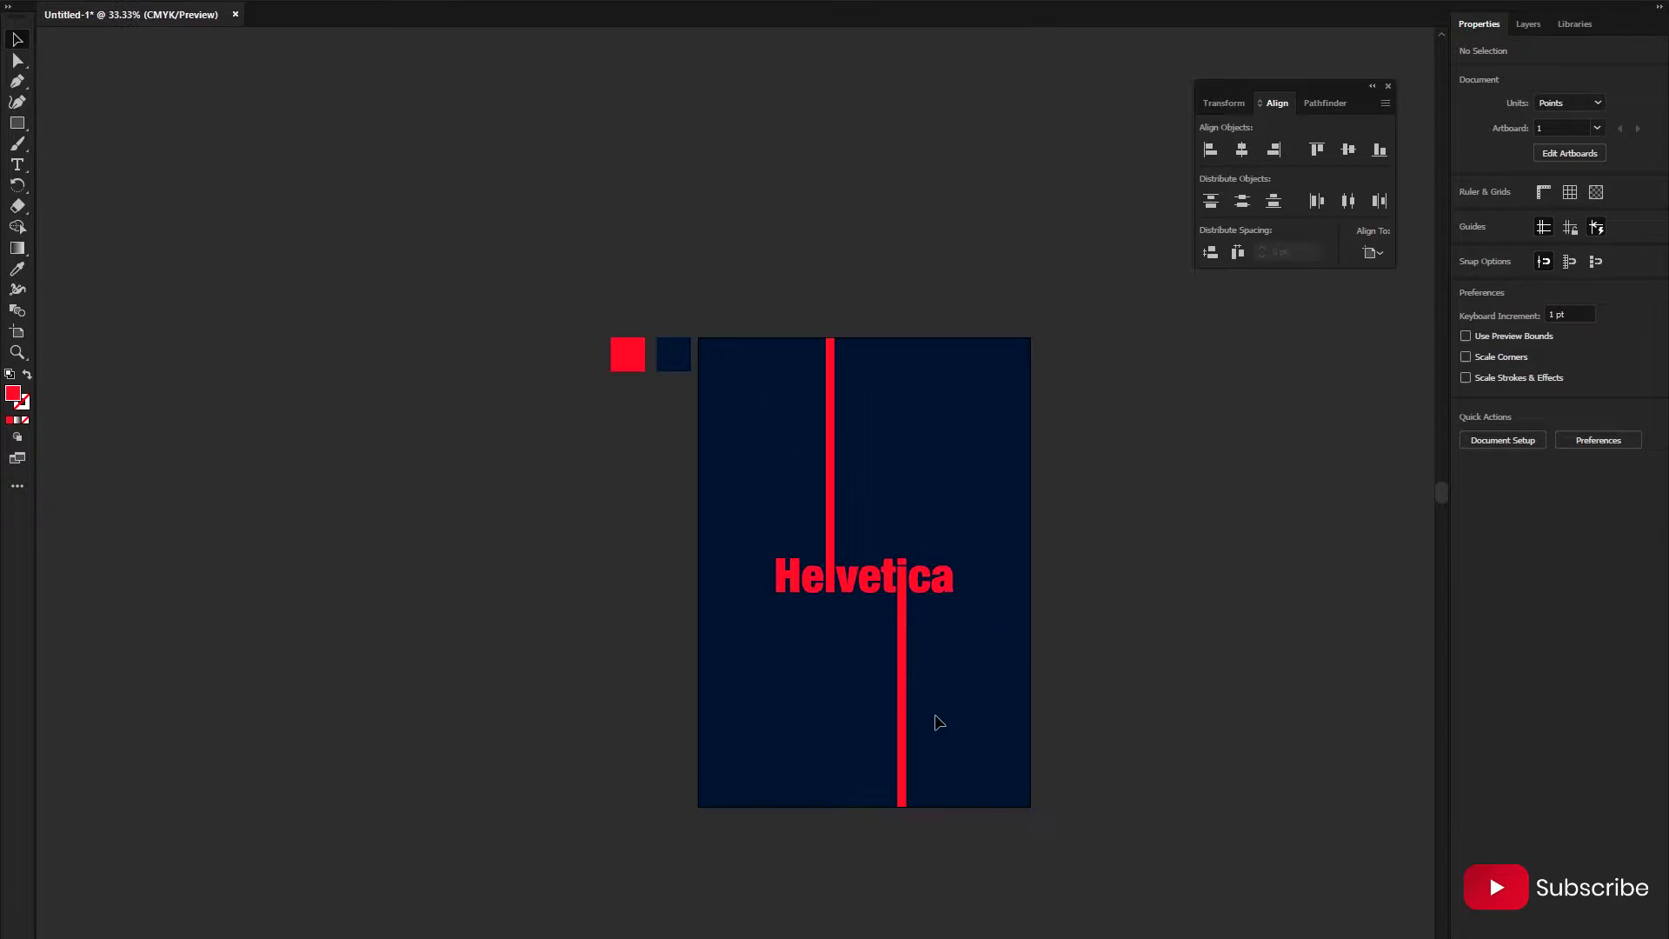
pyautogui.scroll(1, 781, 513)
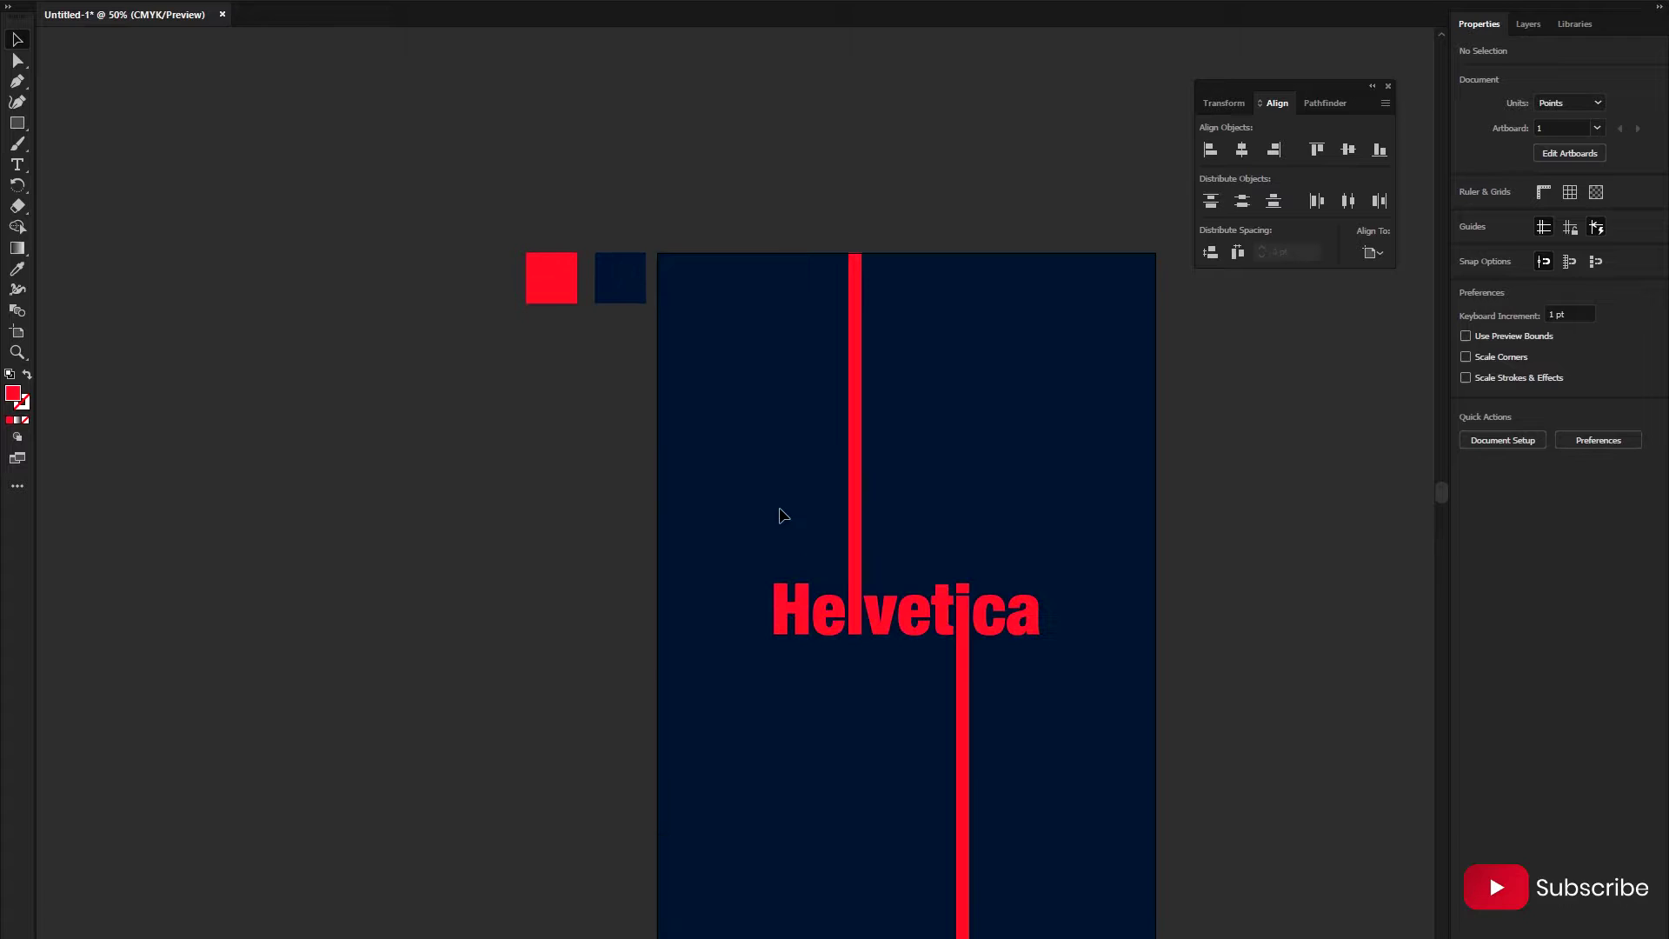
pyautogui.scroll(-1, 781, 515)
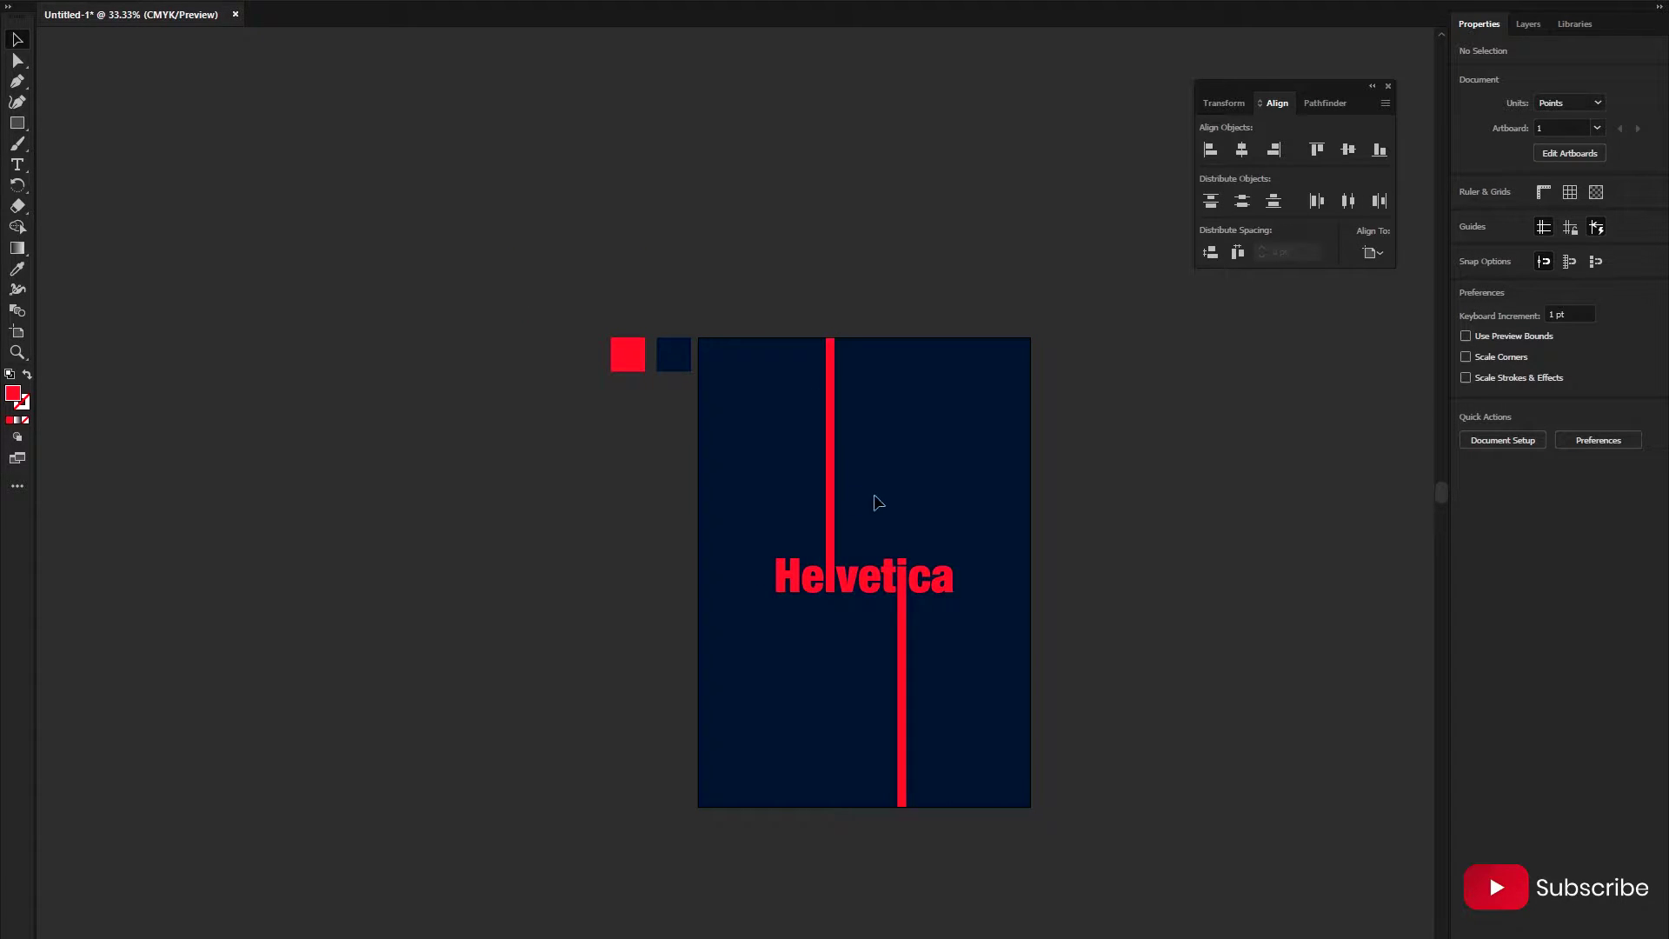
pyautogui.press('t')
pyautogui.scroll(2, 801, 451)
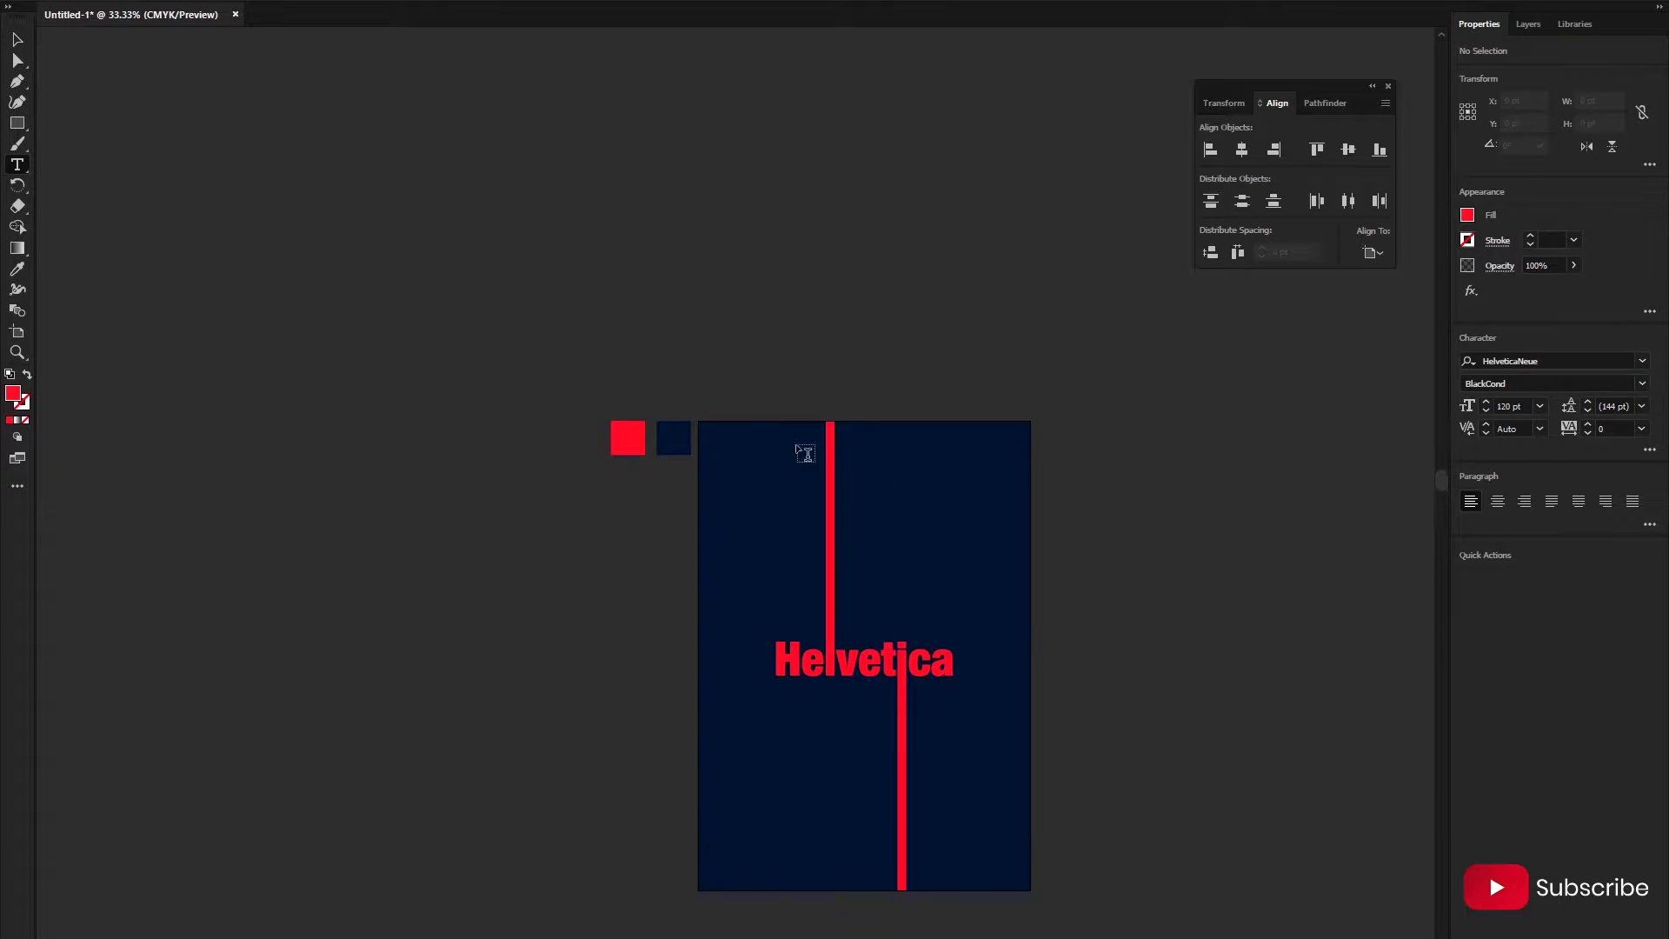
pyautogui.scroll(2, 837, 626)
pyautogui.scroll(2, 788, 597)
pyautogui.scroll(2, 664, 549)
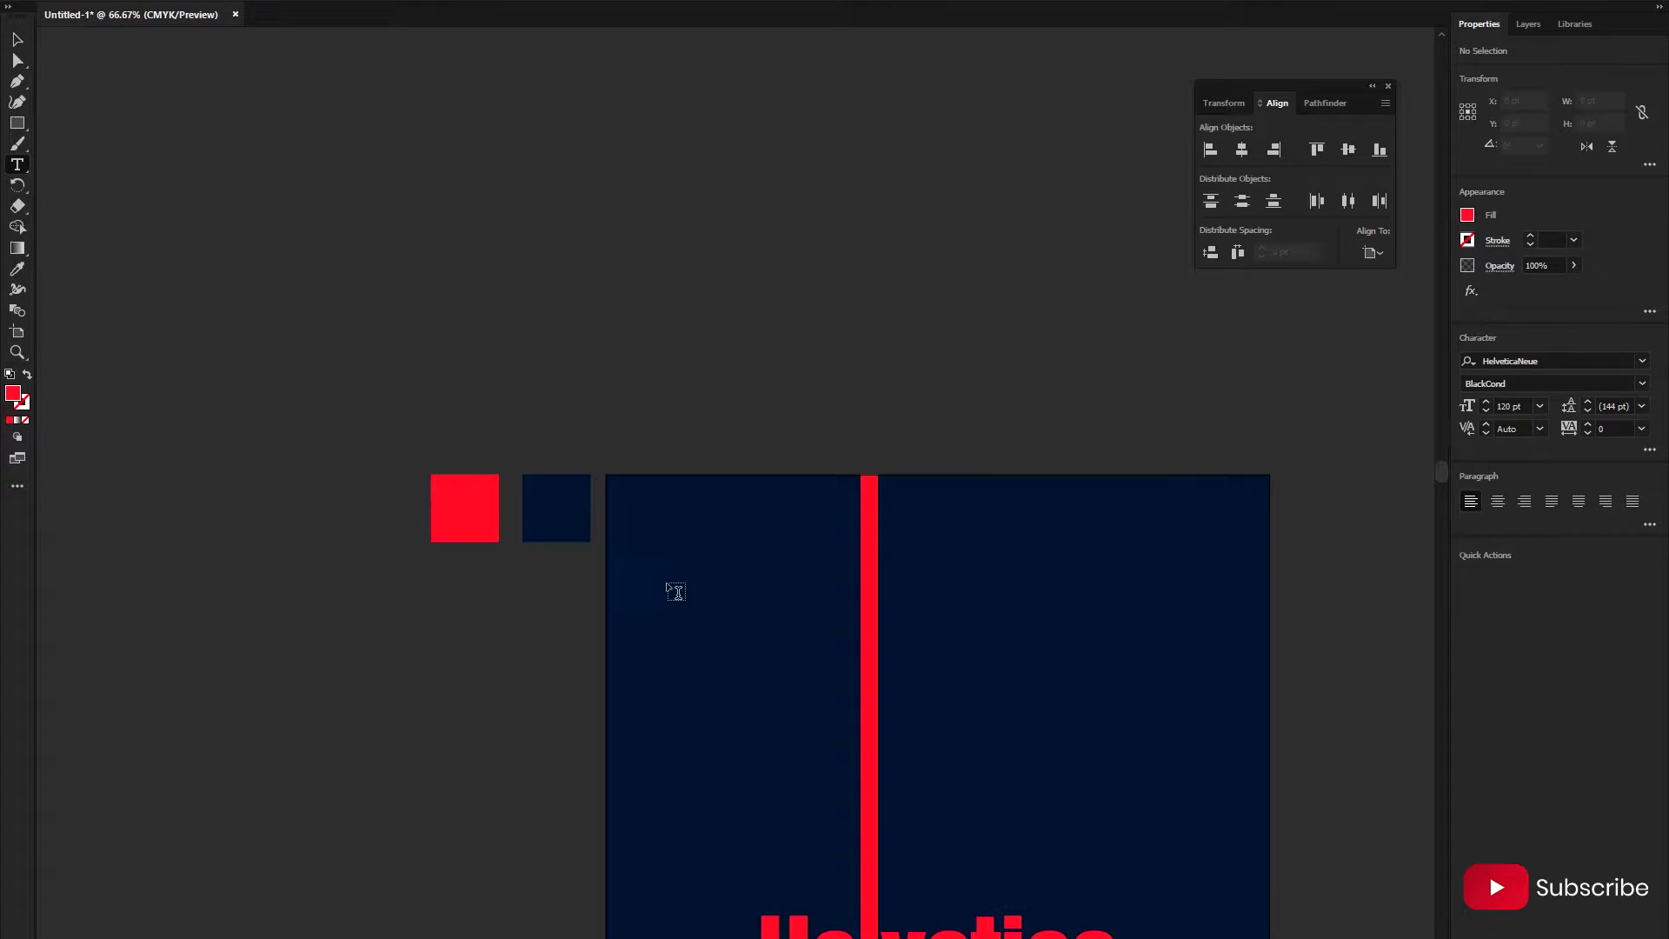
pyautogui.scroll(-4, 834, 651)
pyautogui.keyDown('alt'); pyautogui.scroll(-1, 998, 726); pyautogui.keyUp('alt')
pyautogui.scroll(-2, 1096, 774)
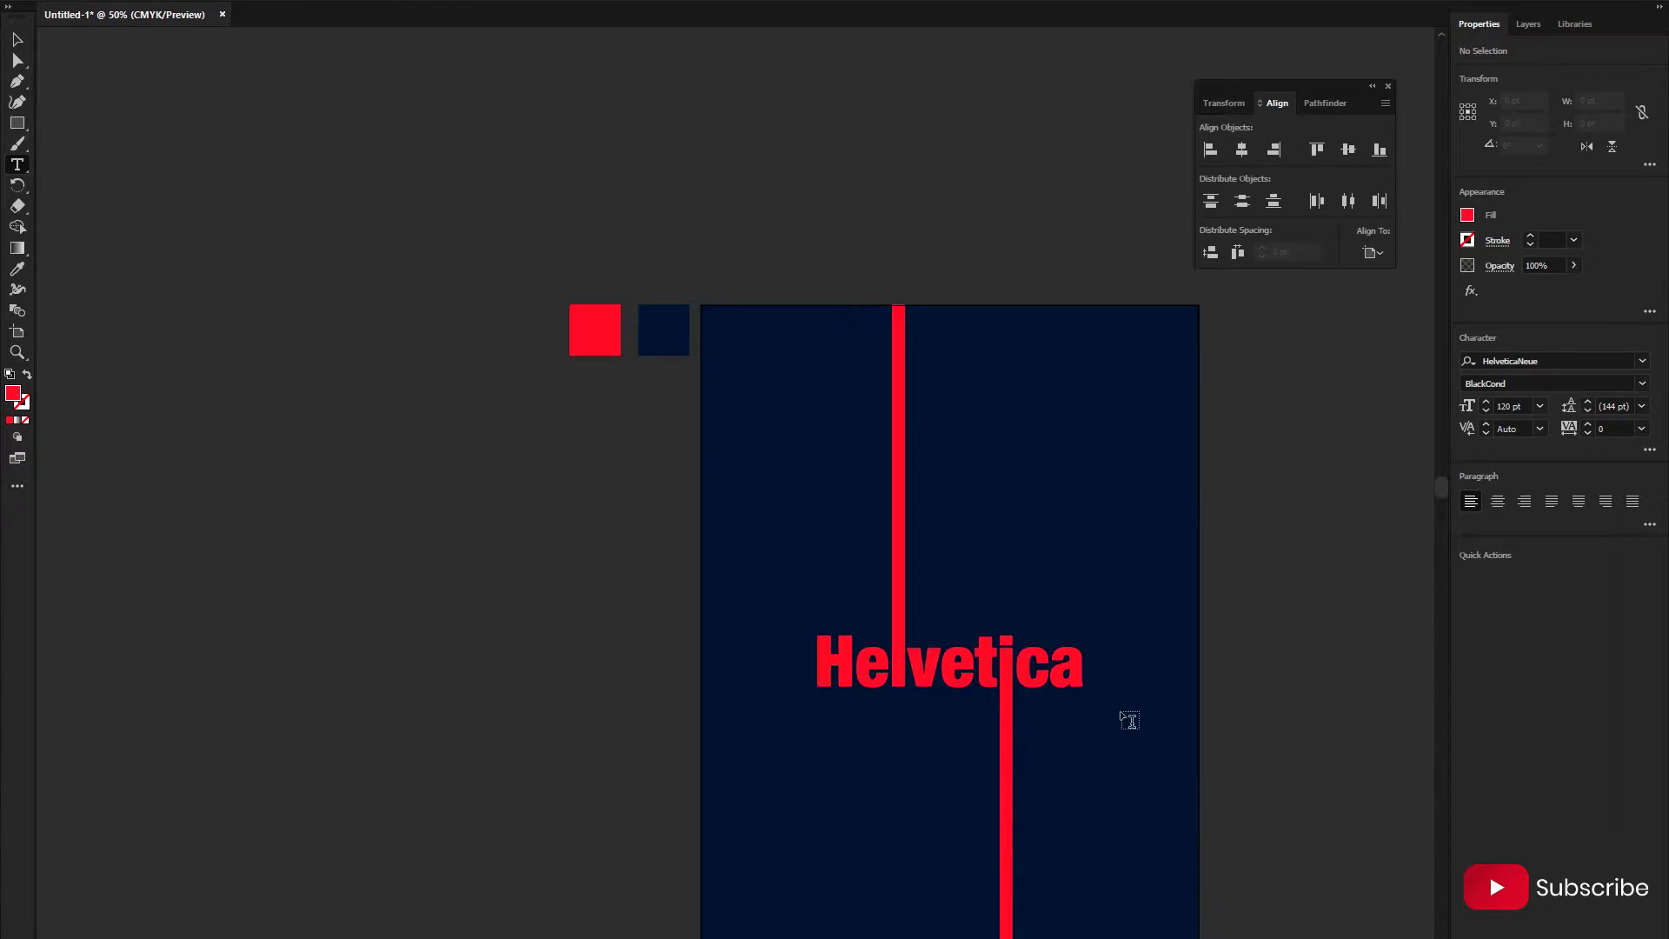
pyautogui.scroll(-2, 1116, 720)
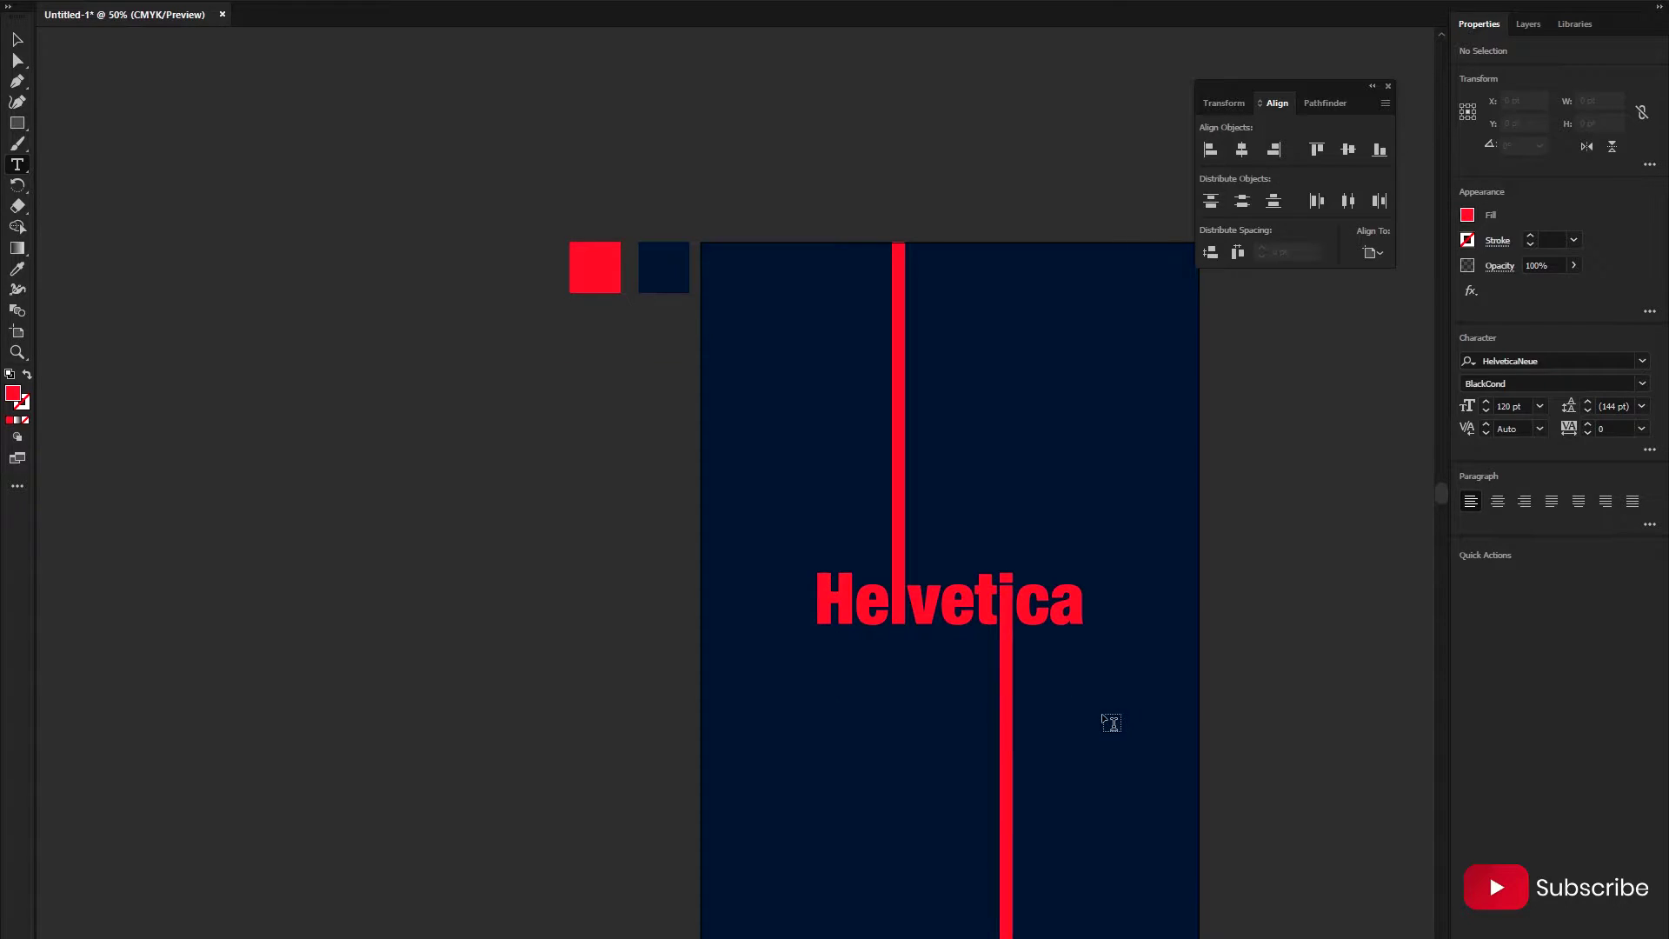
pyautogui.click(939, 439)
pyautogui.click(1513, 405)
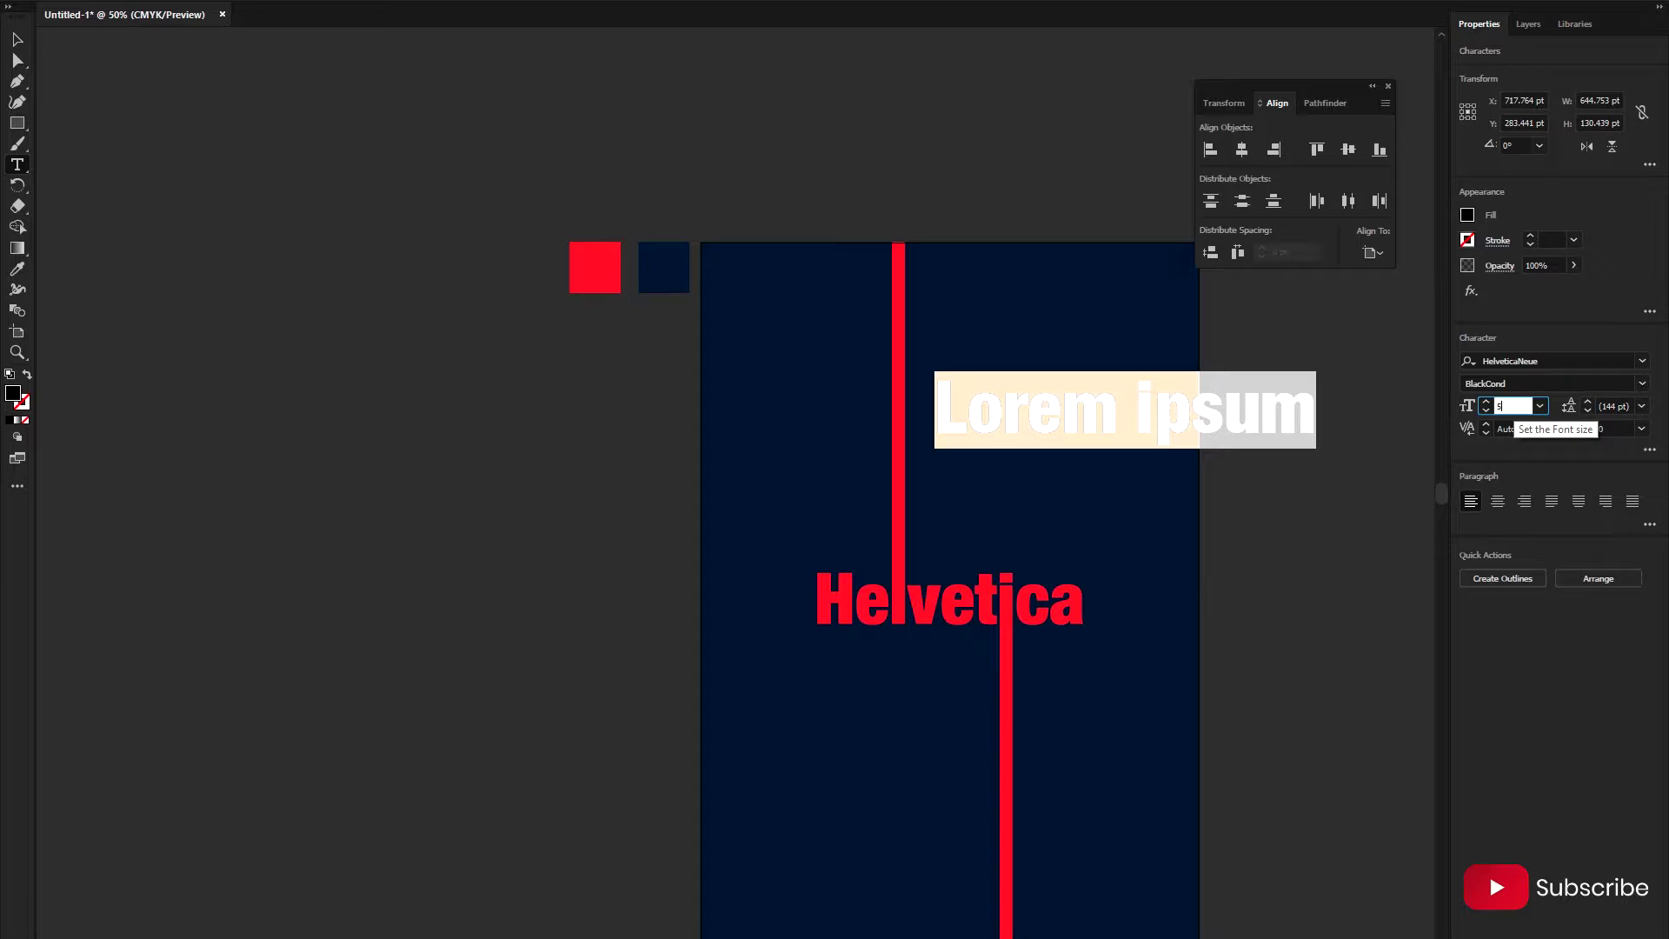
pyautogui.write('0')
pyautogui.press('Return')
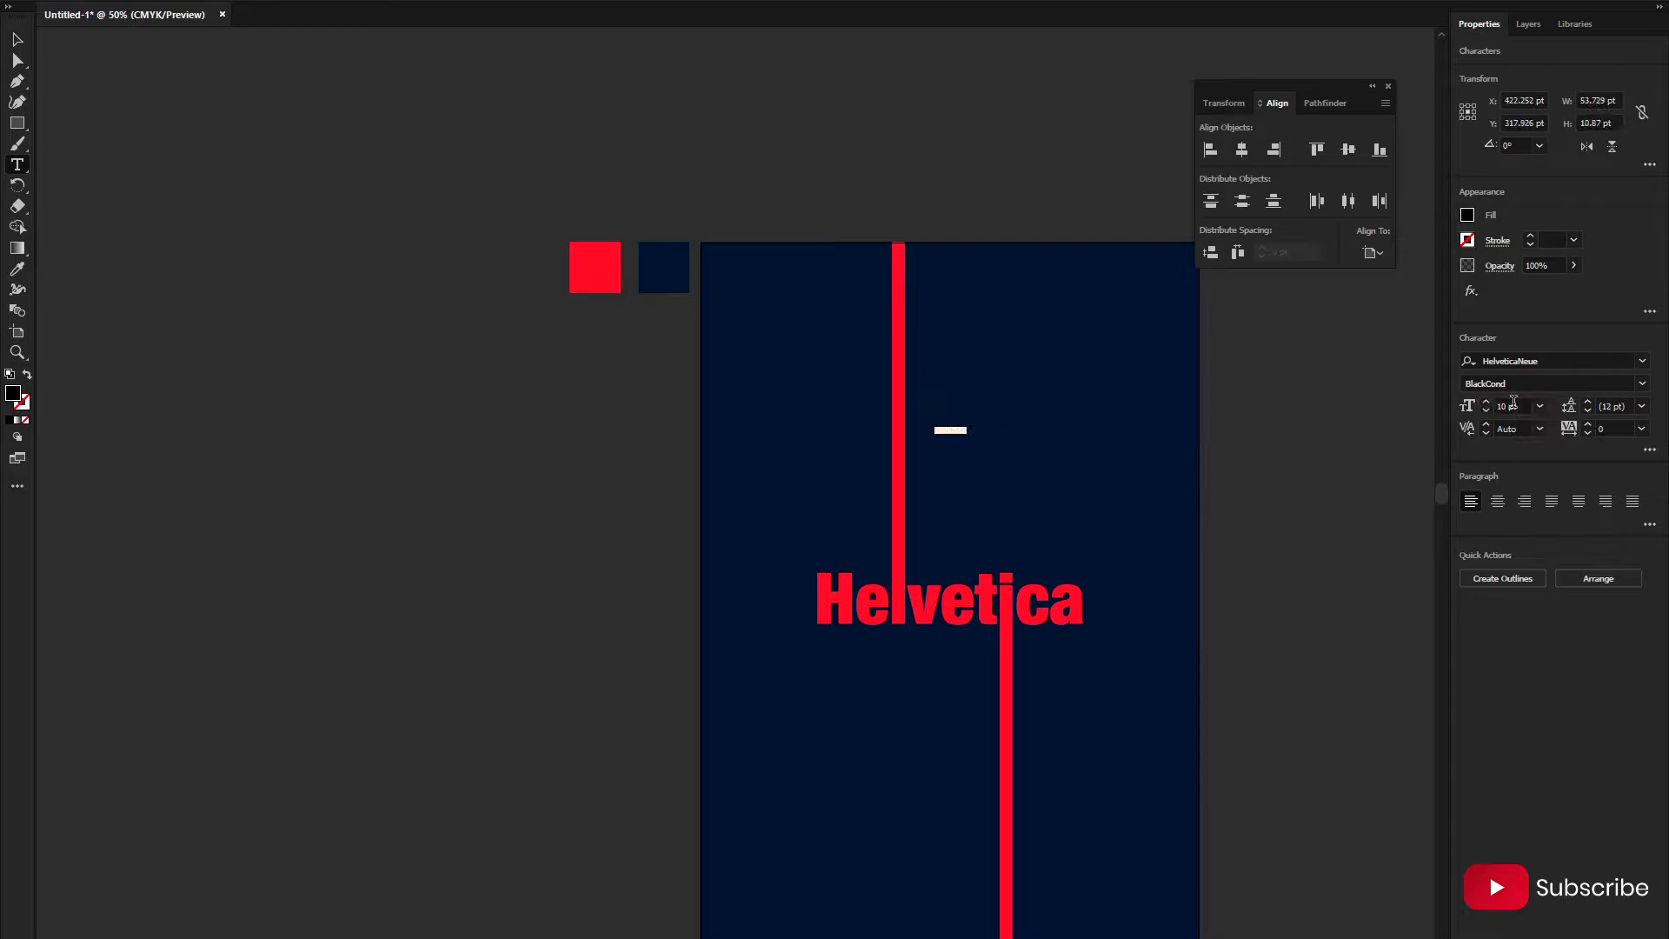
# - Fill the small Lorem ipsum text white and reselect it
pyautogui.click(1467, 215)
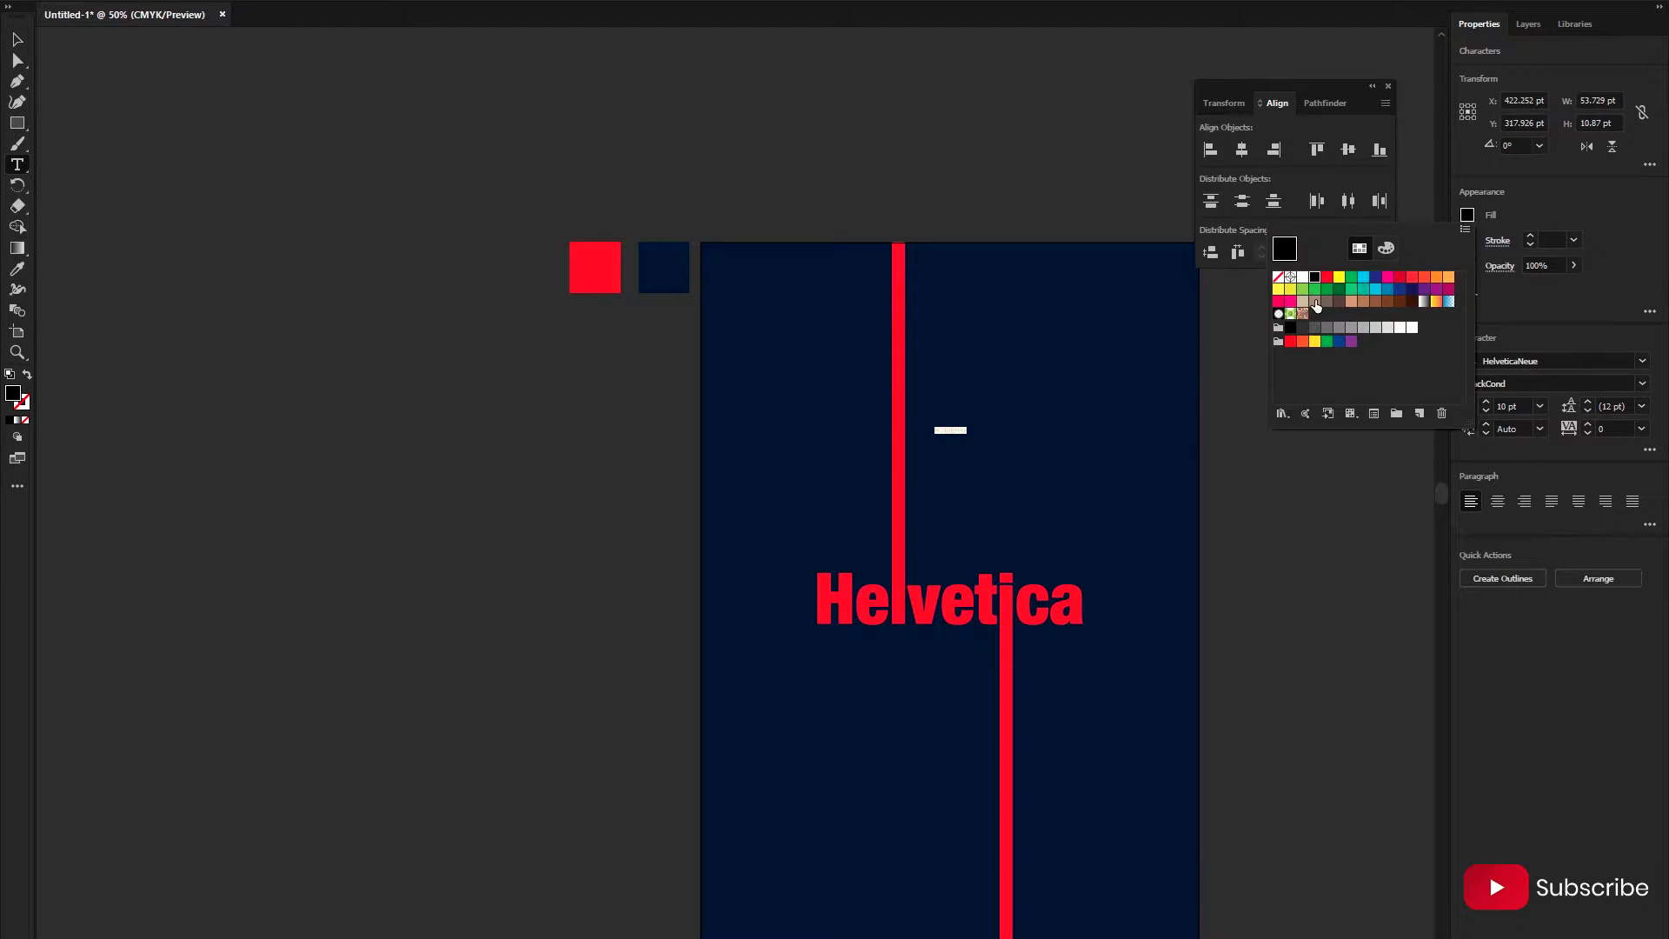
pyautogui.click(1303, 278)
pyautogui.click(17, 39)
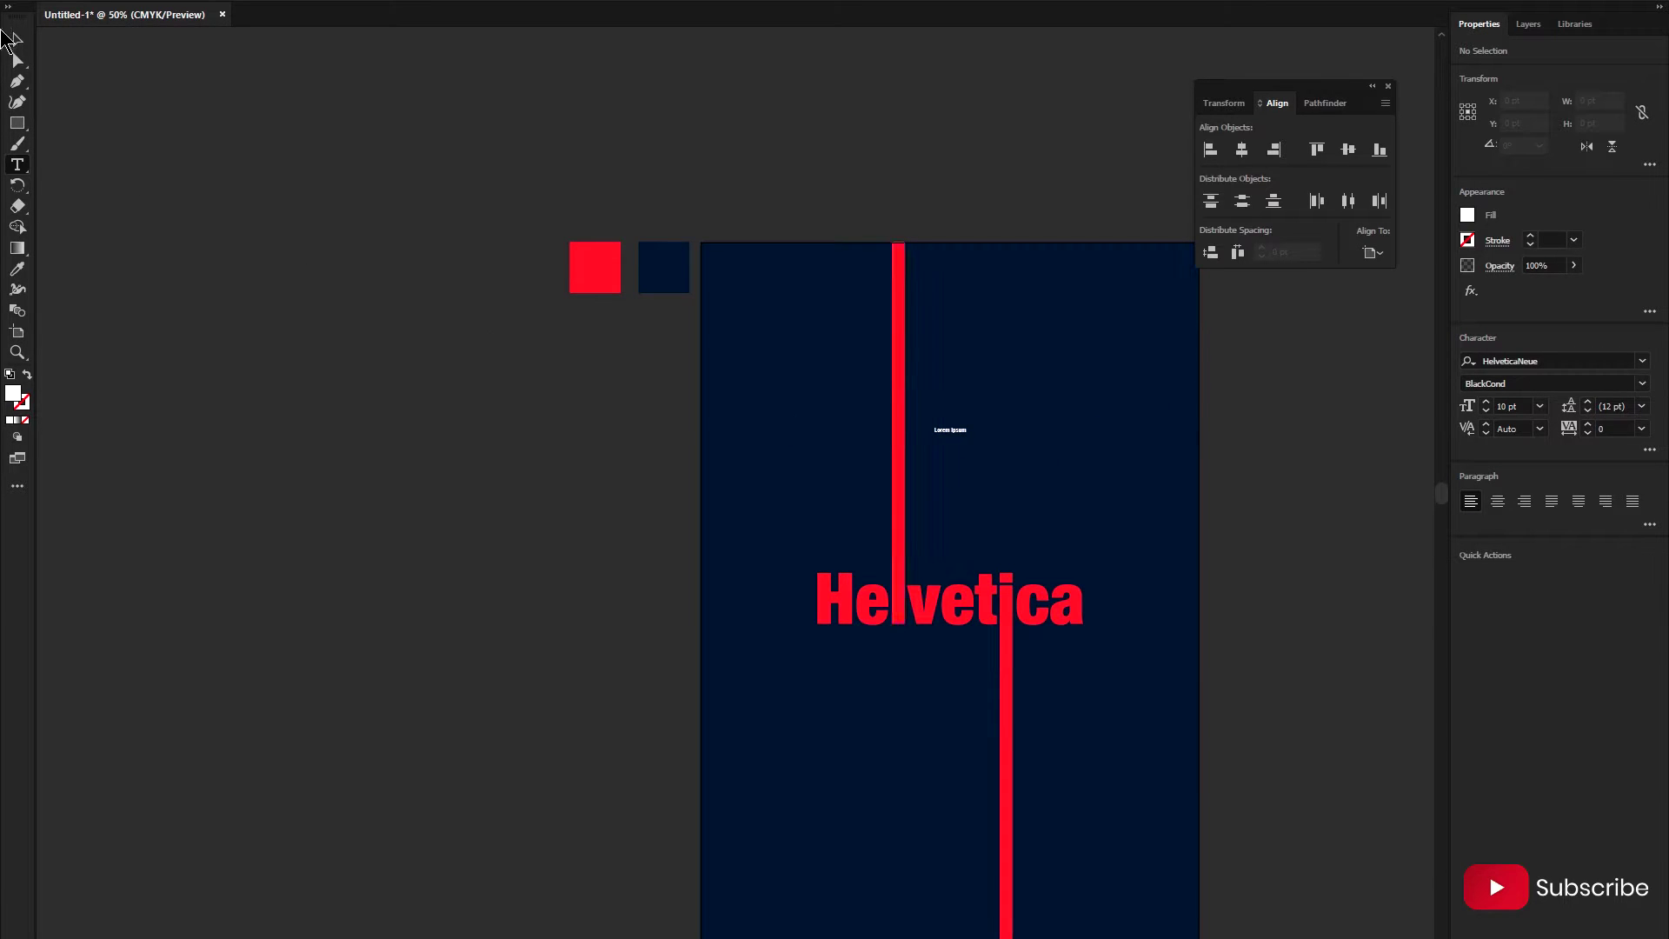
pyautogui.click(59, 59)
pyautogui.scroll(1, 1005, 461)
pyautogui.click(945, 422)
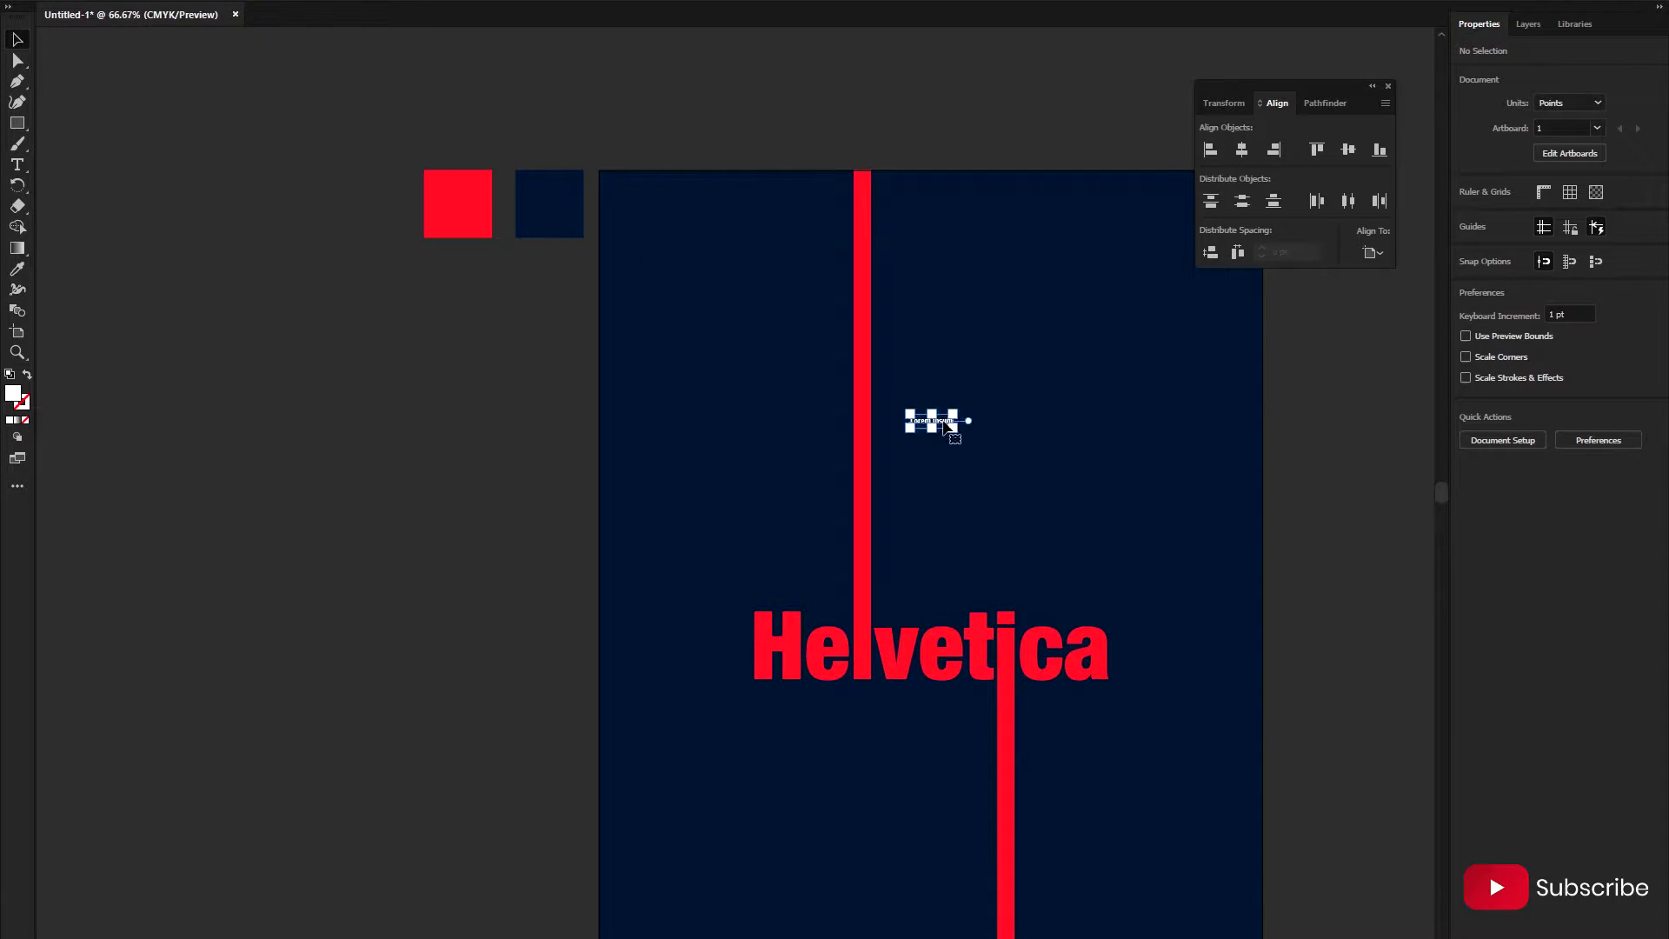
# - Justify the text with last line left, then delete the trial Lorem ipsum line
pyautogui.scroll(2, 1516, 404)
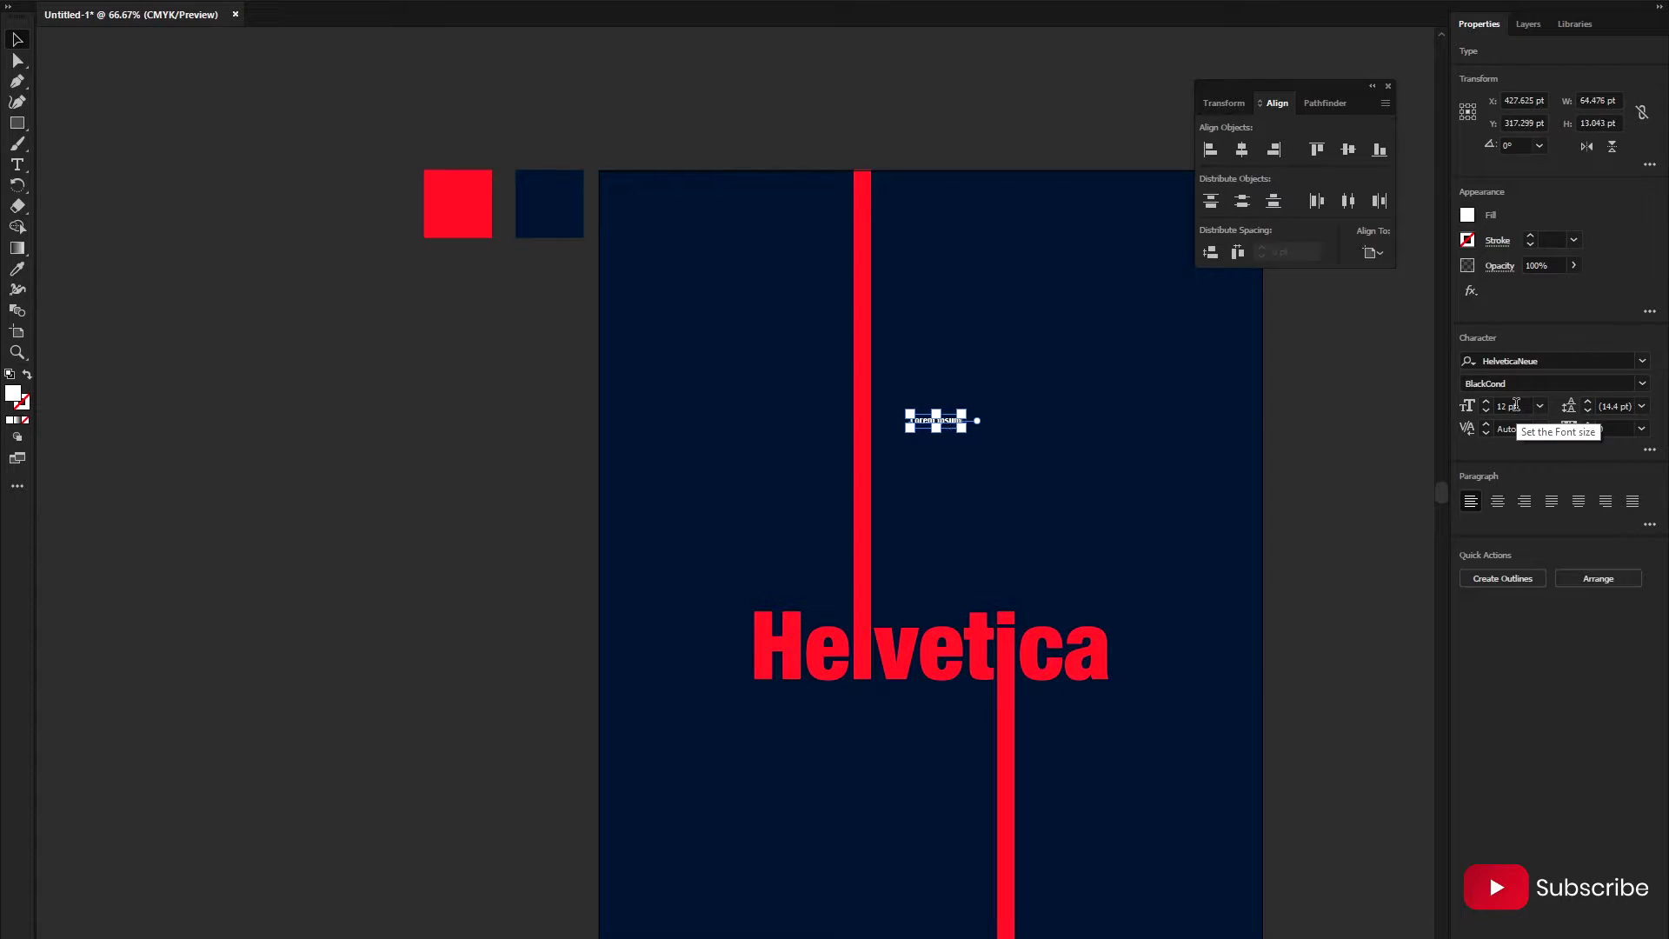
pyautogui.scroll(-1, 1515, 404)
pyautogui.scroll(1, 1516, 404)
pyautogui.scroll(-1, 1515, 404)
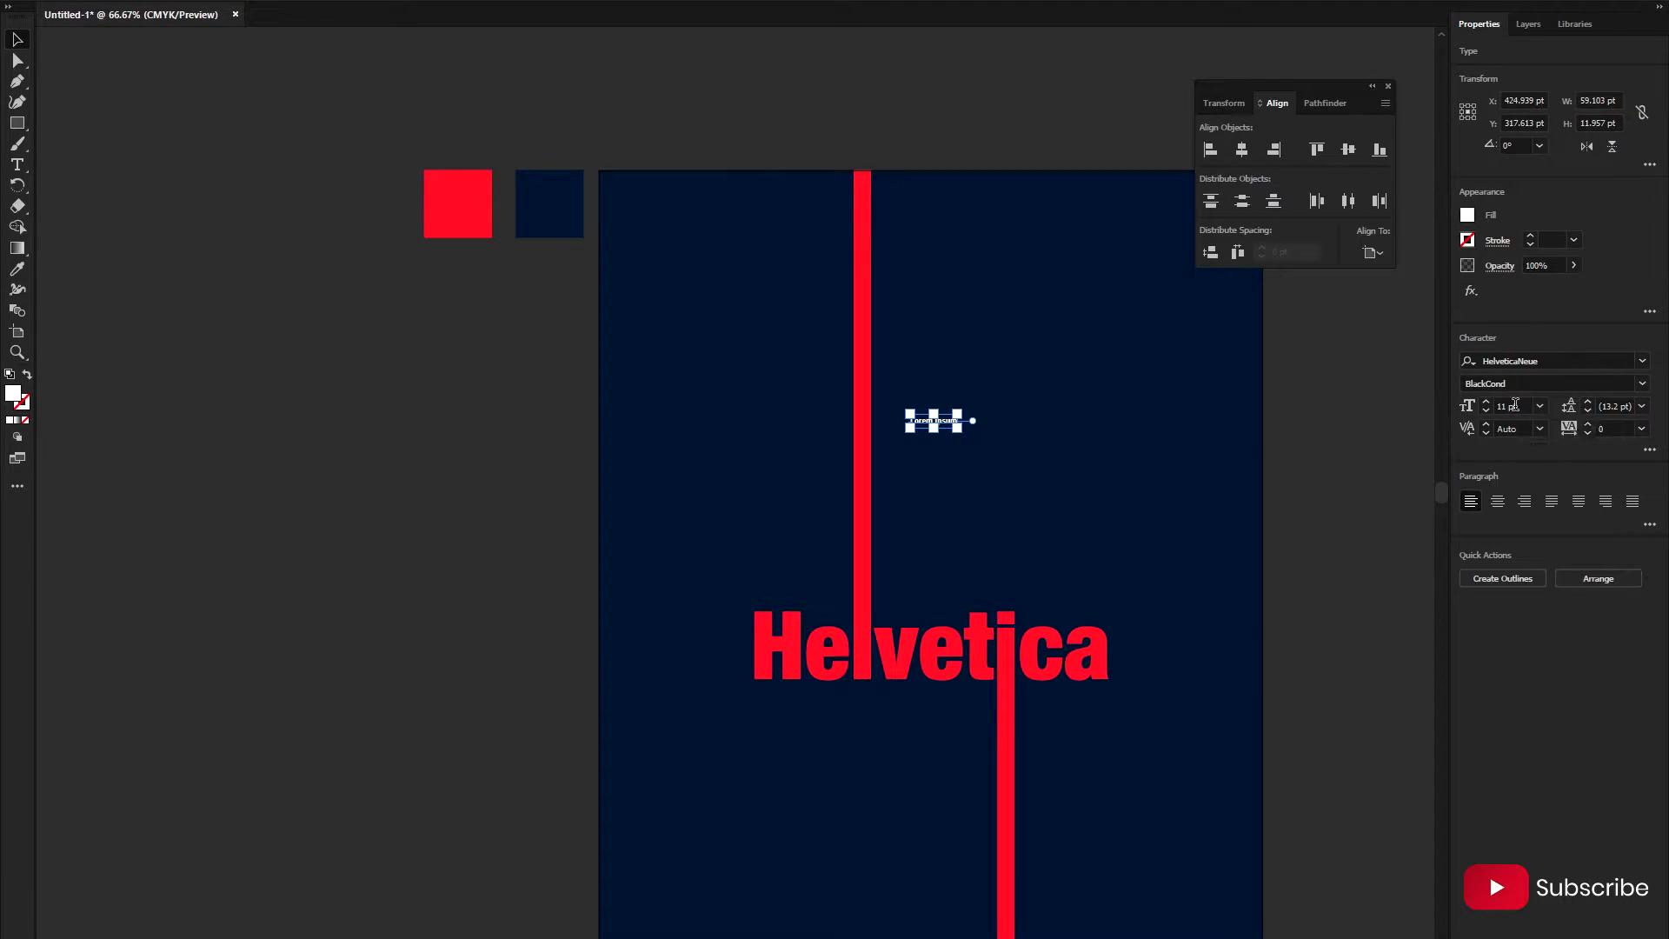
pyautogui.click(1551, 502)
pyautogui.press('Delete')
pyautogui.press('t')
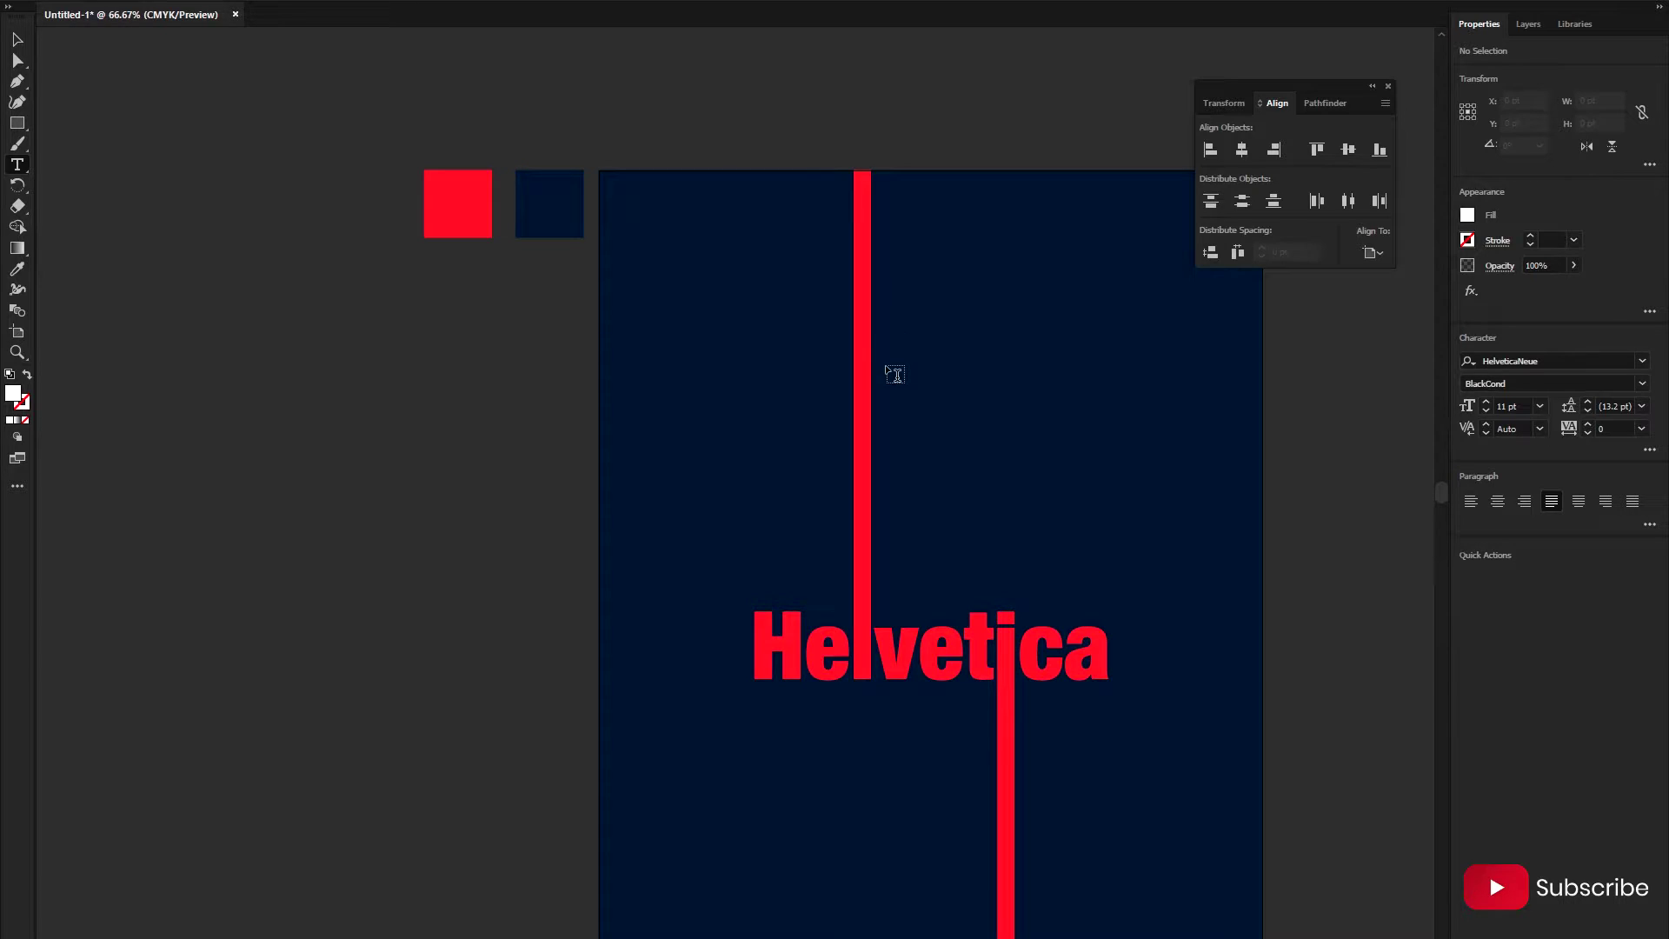
# - Draw a tall text frame above the title with white, left-aligned body text
pyautogui.moveTo(883, 377)
pyautogui.mouseDown()
pyautogui.moveTo(943, 609)
pyautogui.moveTo(1023, 607)
pyautogui.mouseUp()
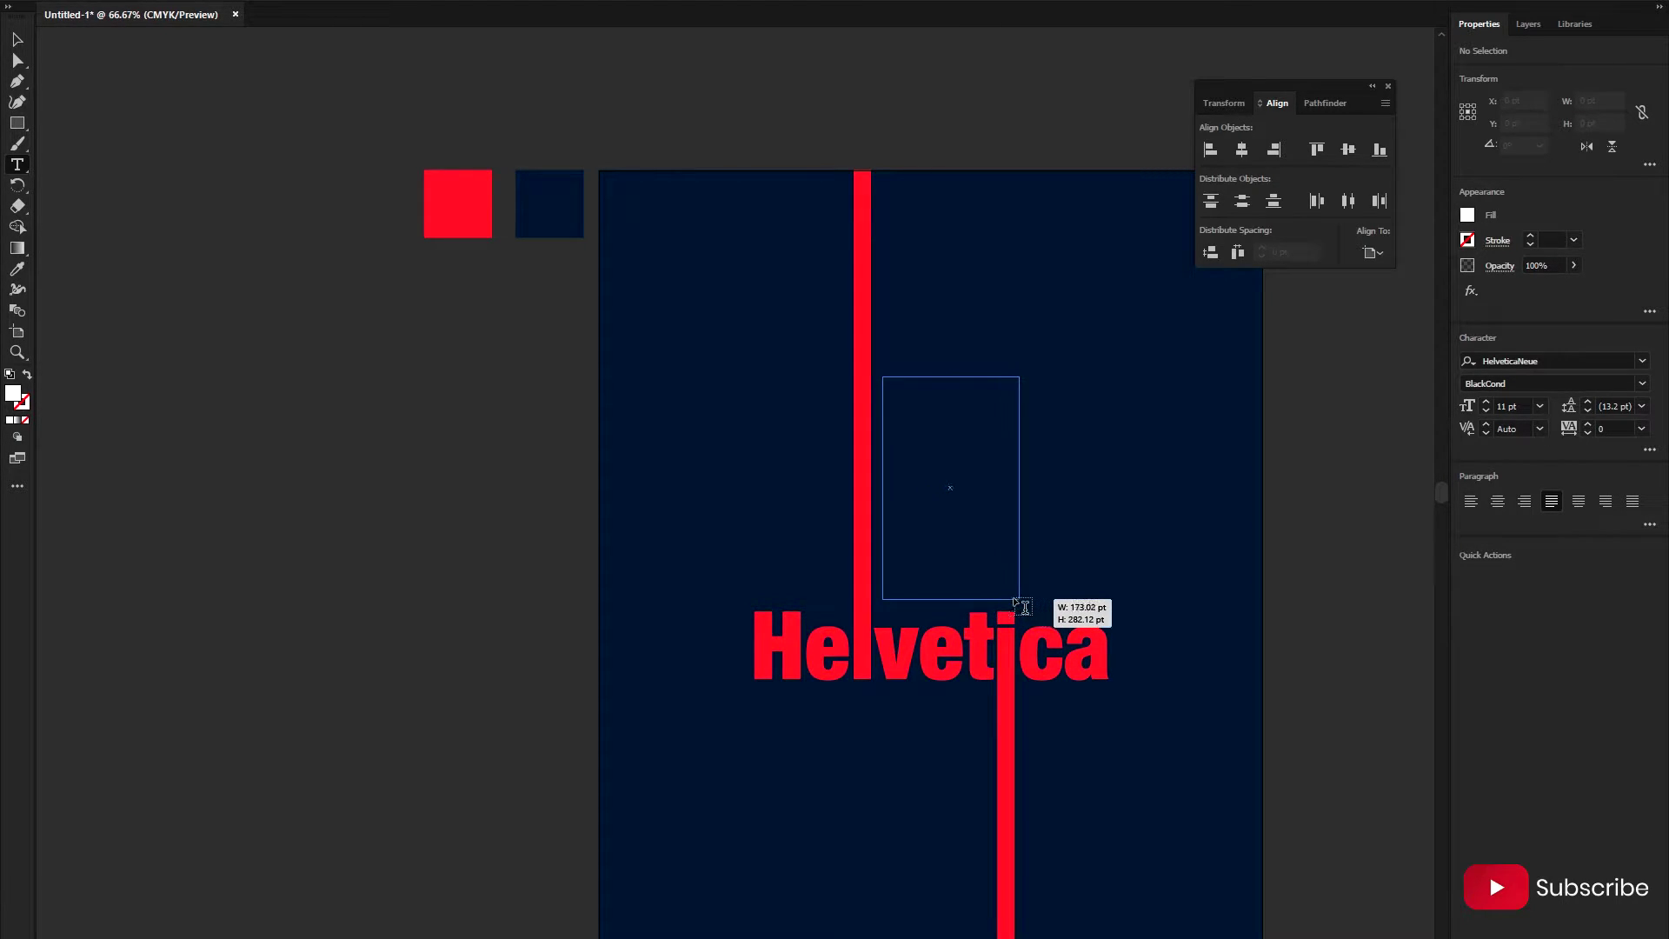
pyautogui.moveTo(1022, 606); pyautogui.dragTo(1022, 607)
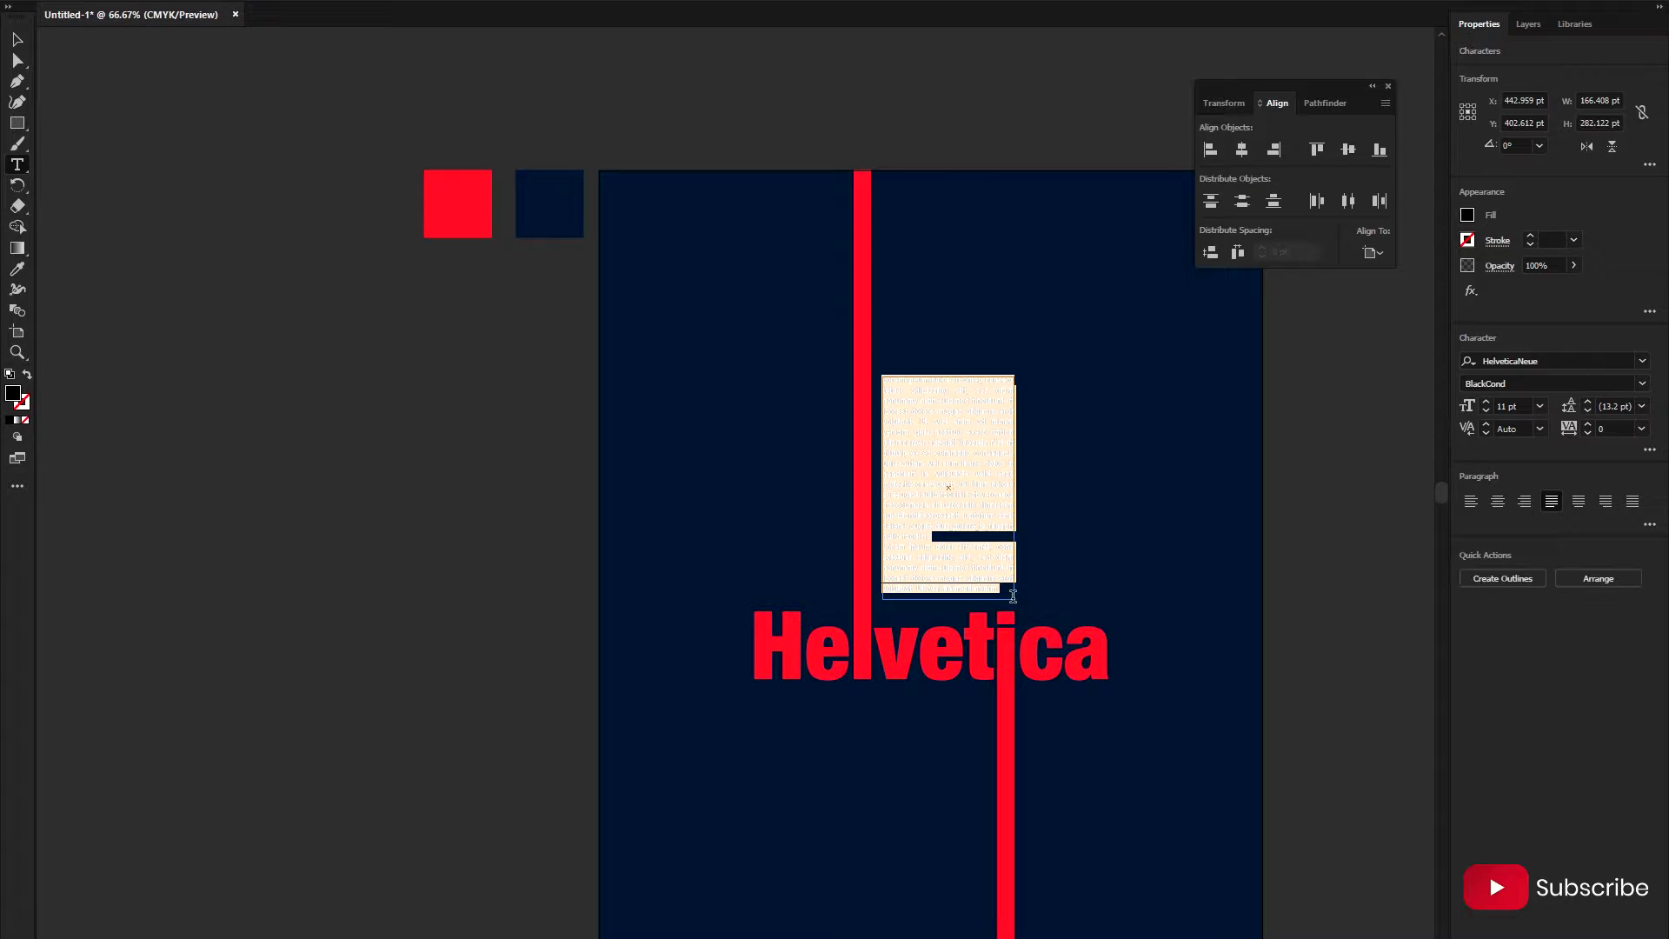
pyautogui.click(1470, 501)
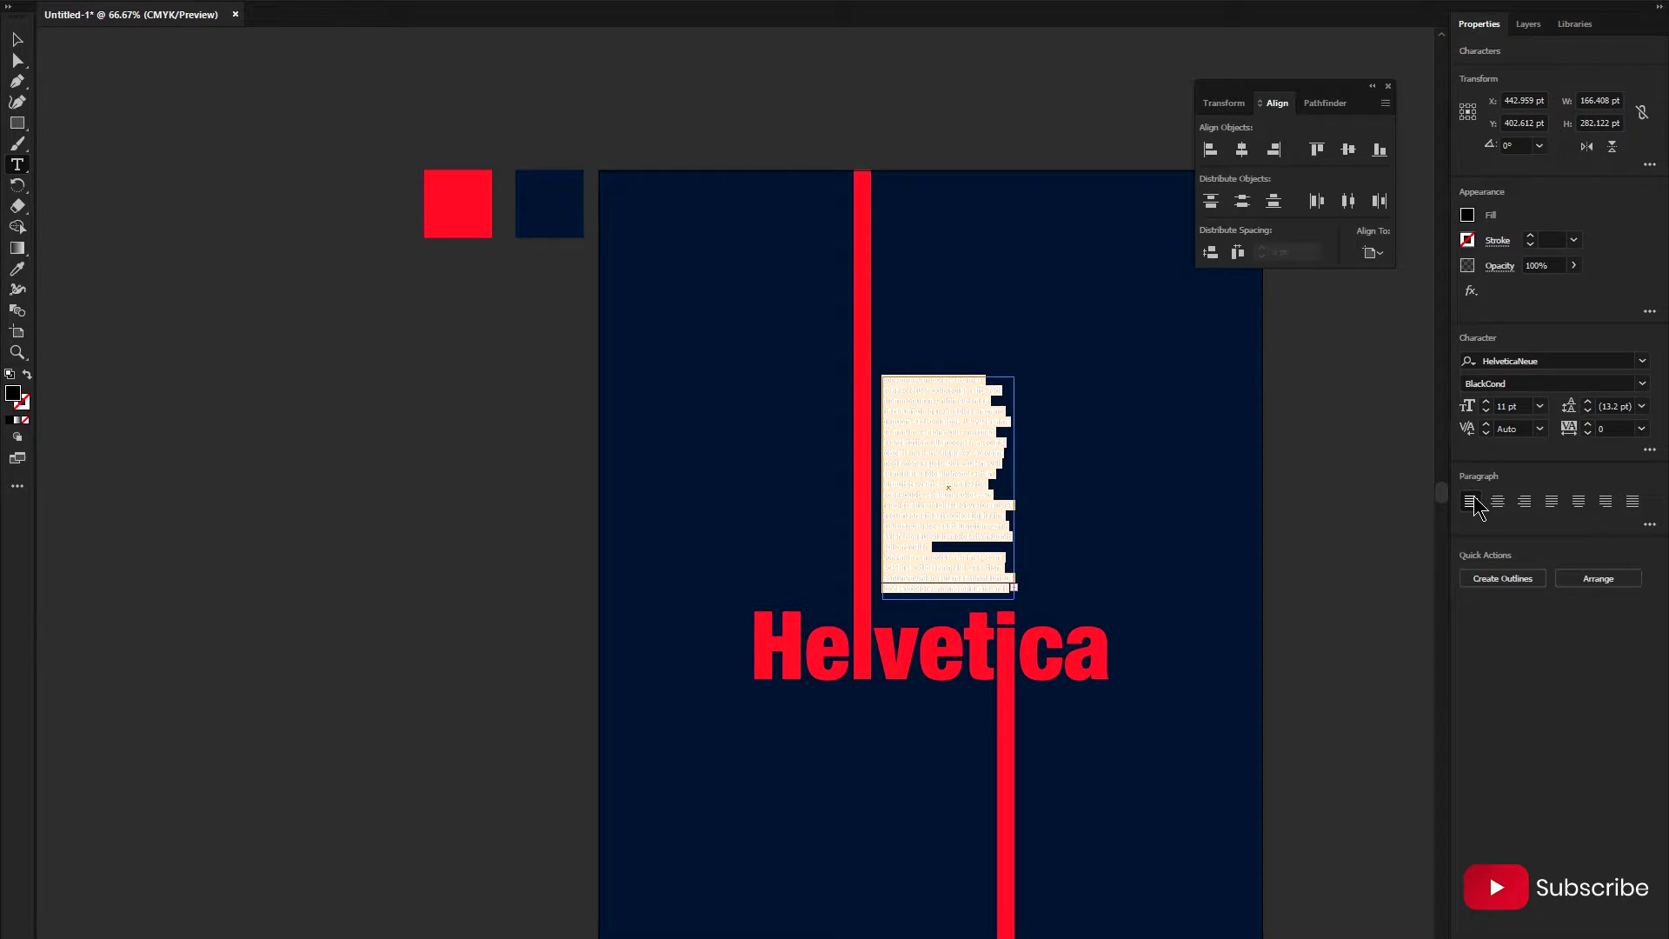
pyautogui.click(1469, 215)
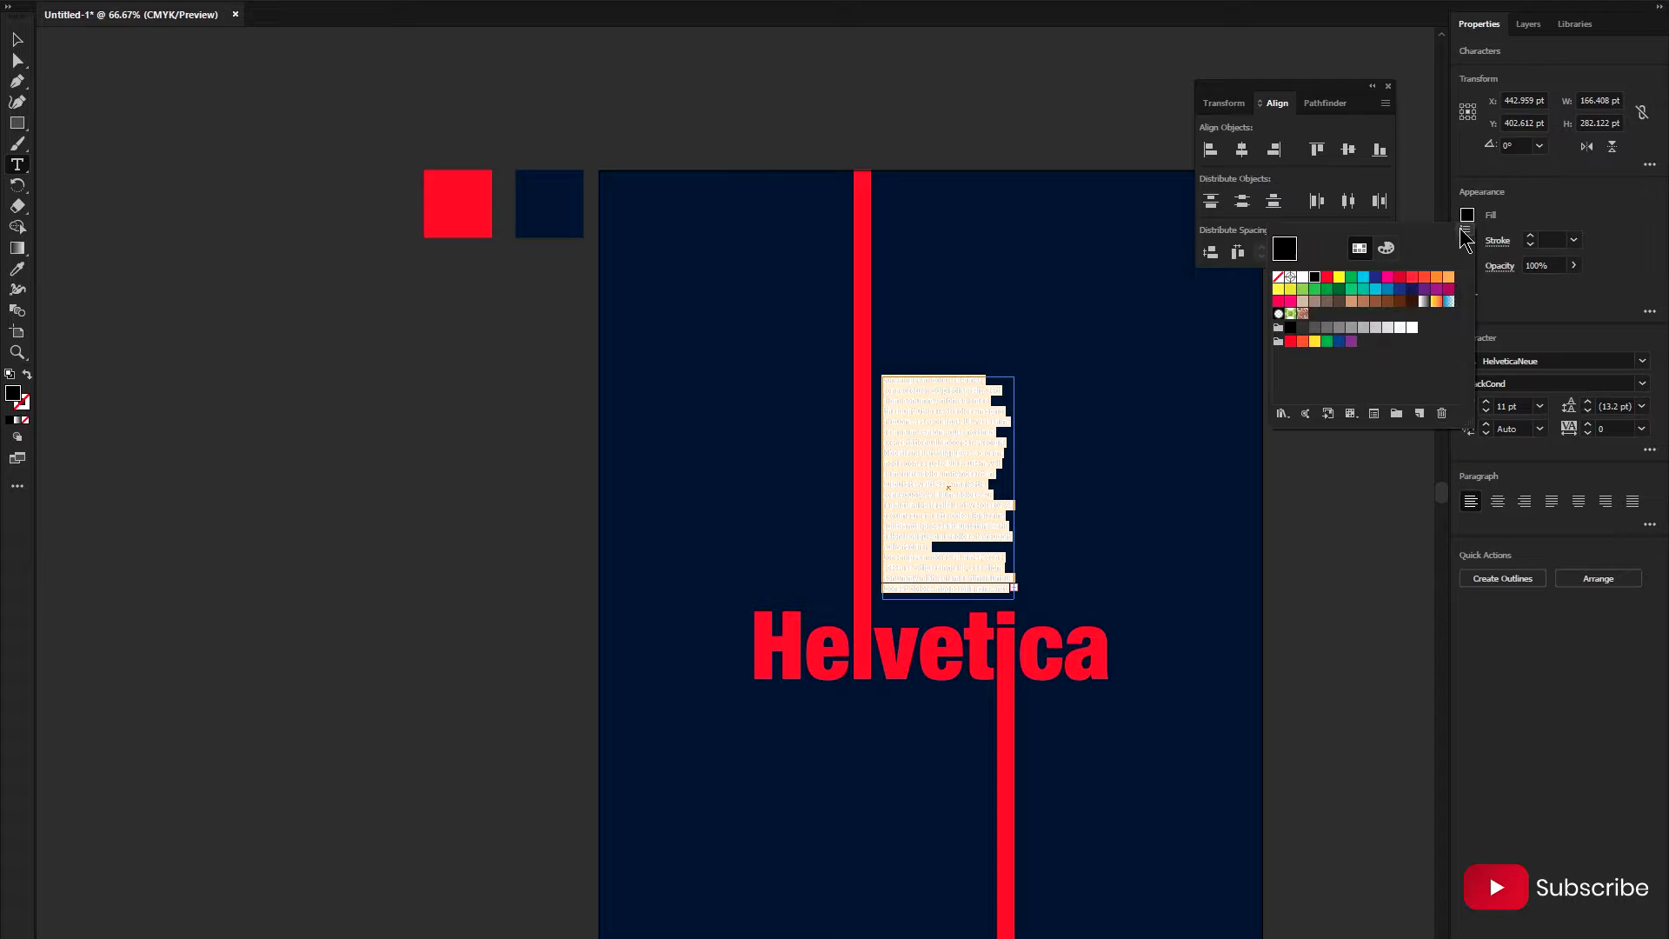
pyautogui.click(1302, 276)
# - Set the body text font to Poppins Thin and convert it to outlines
pyautogui.click(1645, 363)
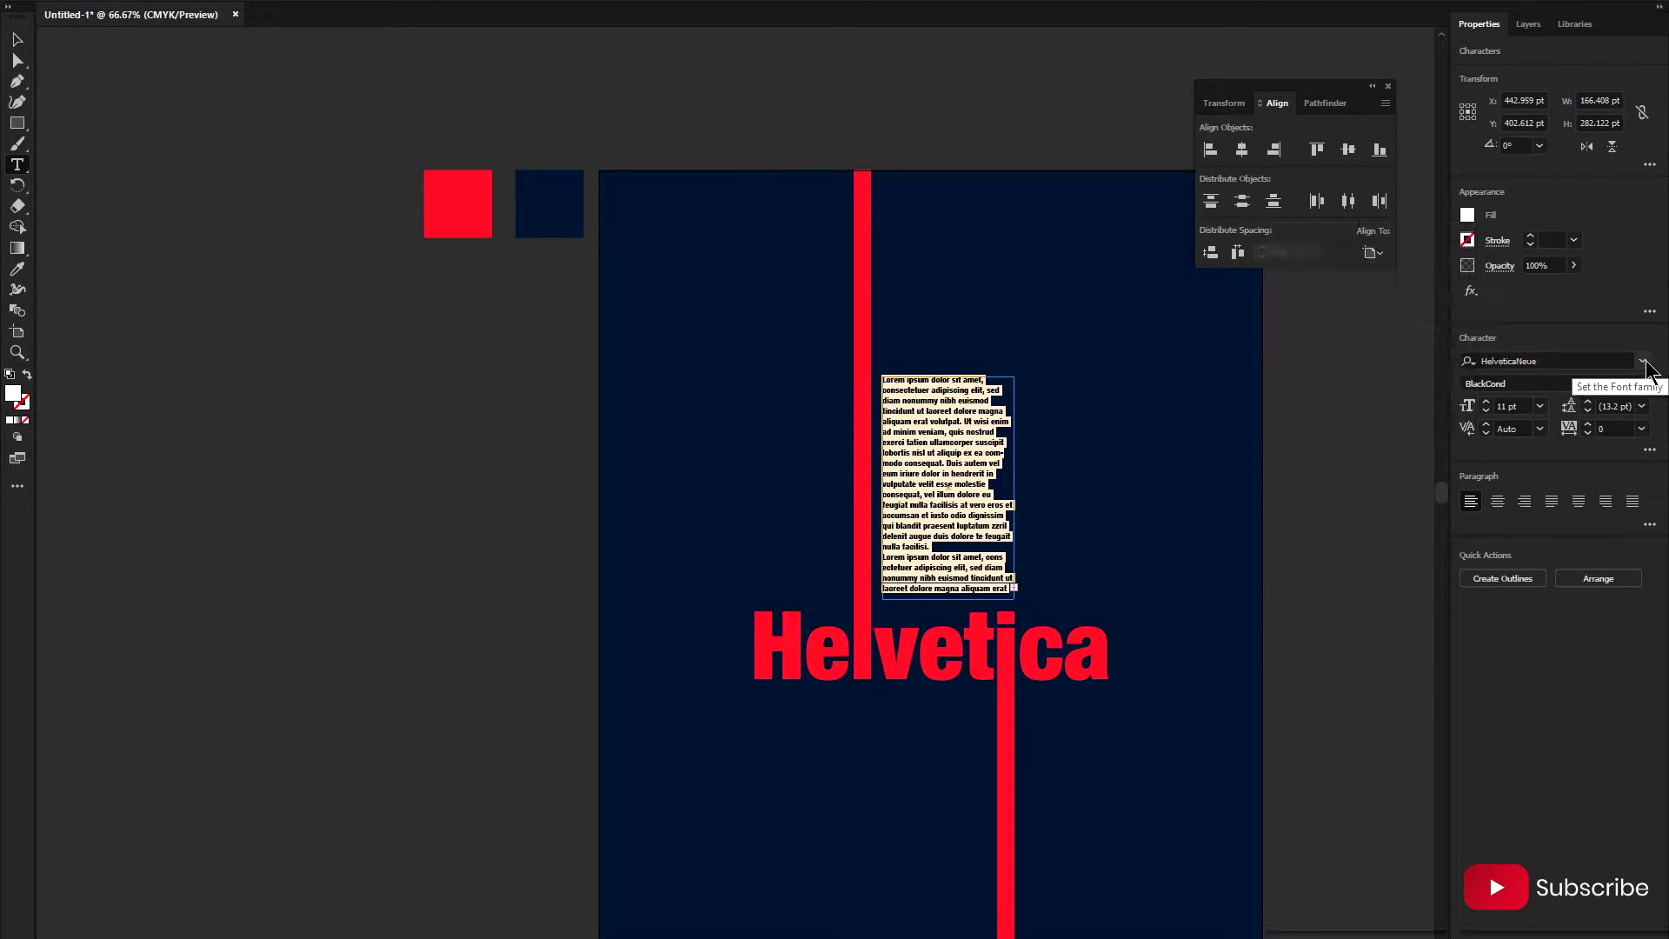
pyautogui.click(1643, 363)
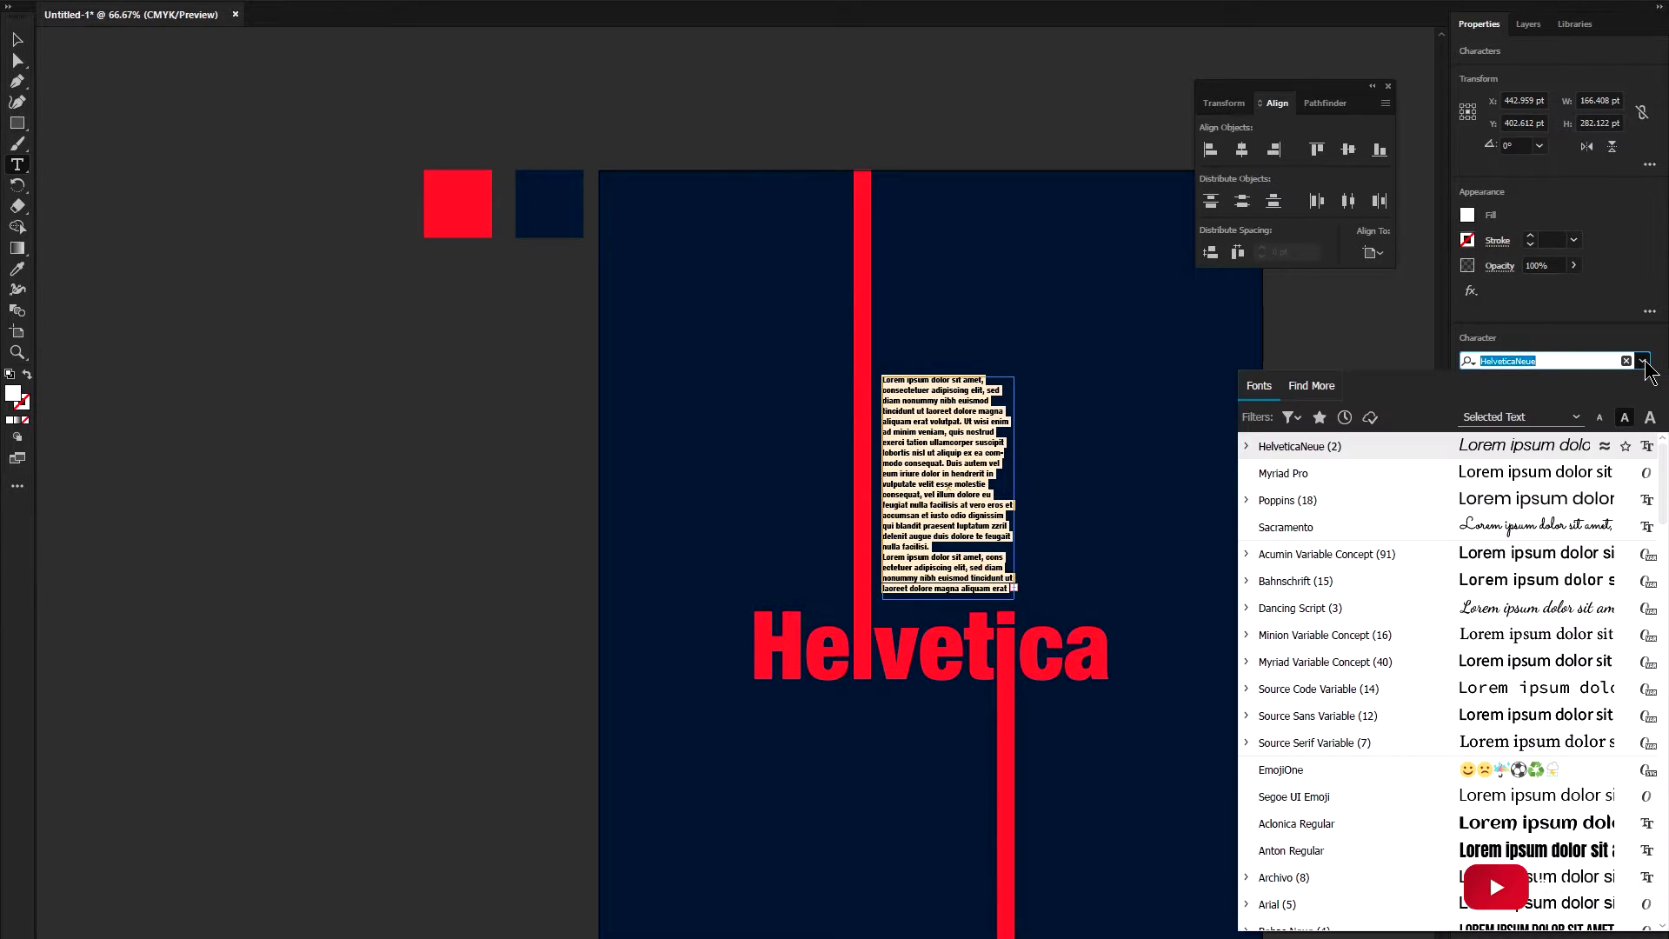
pyautogui.click(1539, 473)
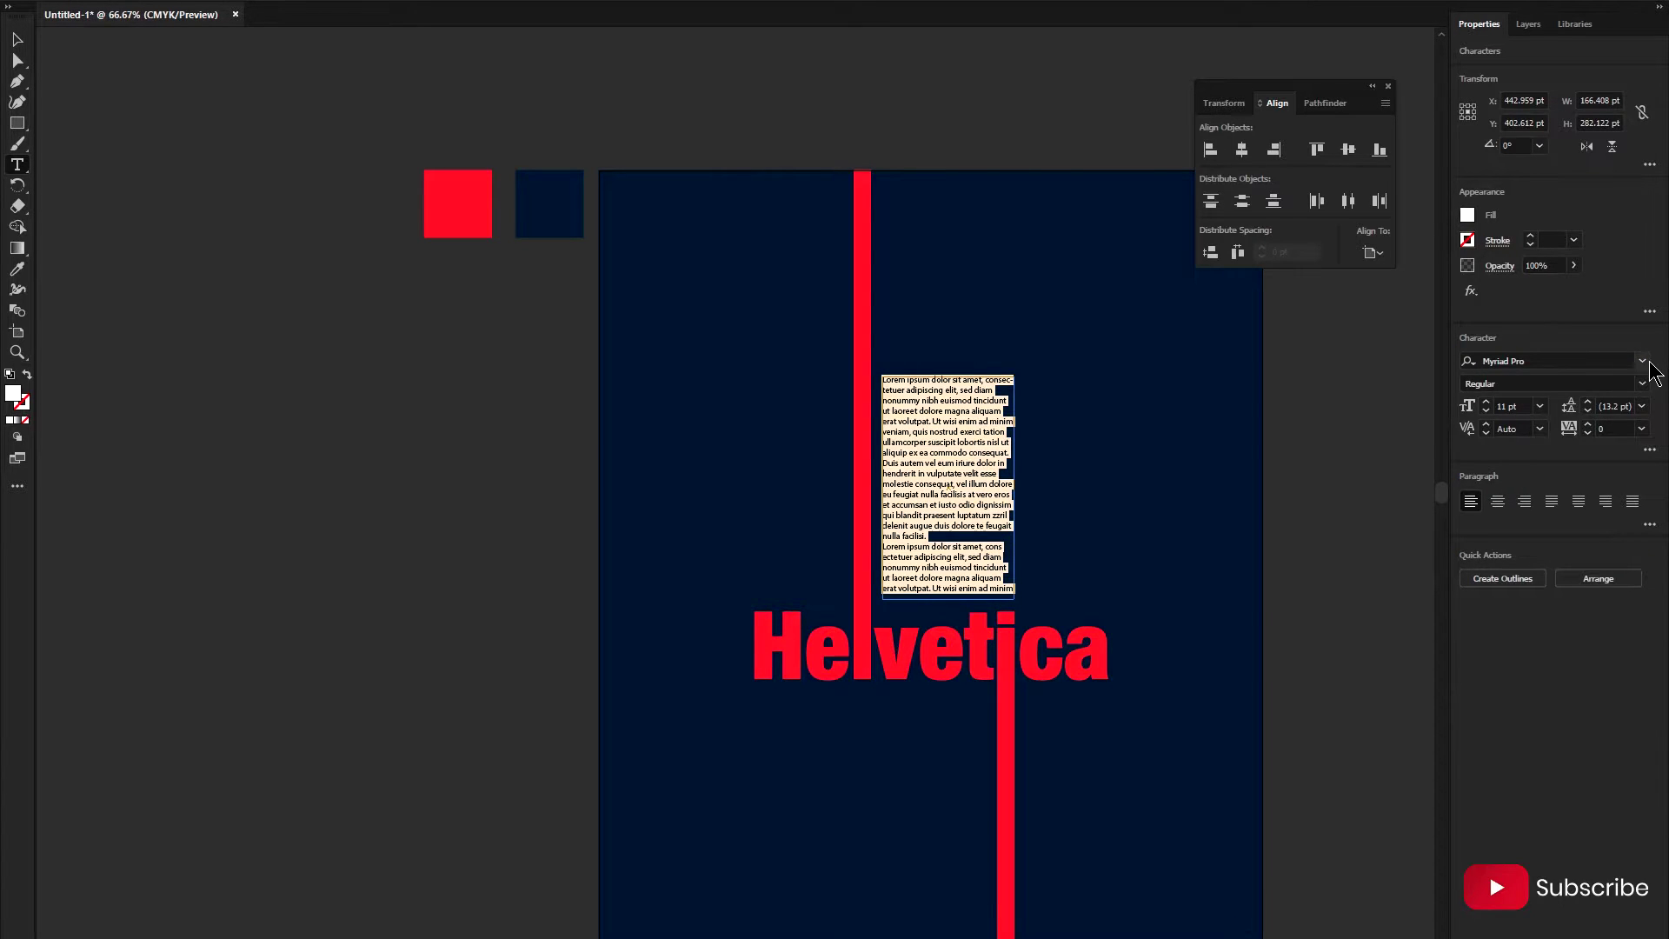
pyautogui.click(1643, 363)
pyautogui.click(1459, 477)
pyautogui.click(1642, 384)
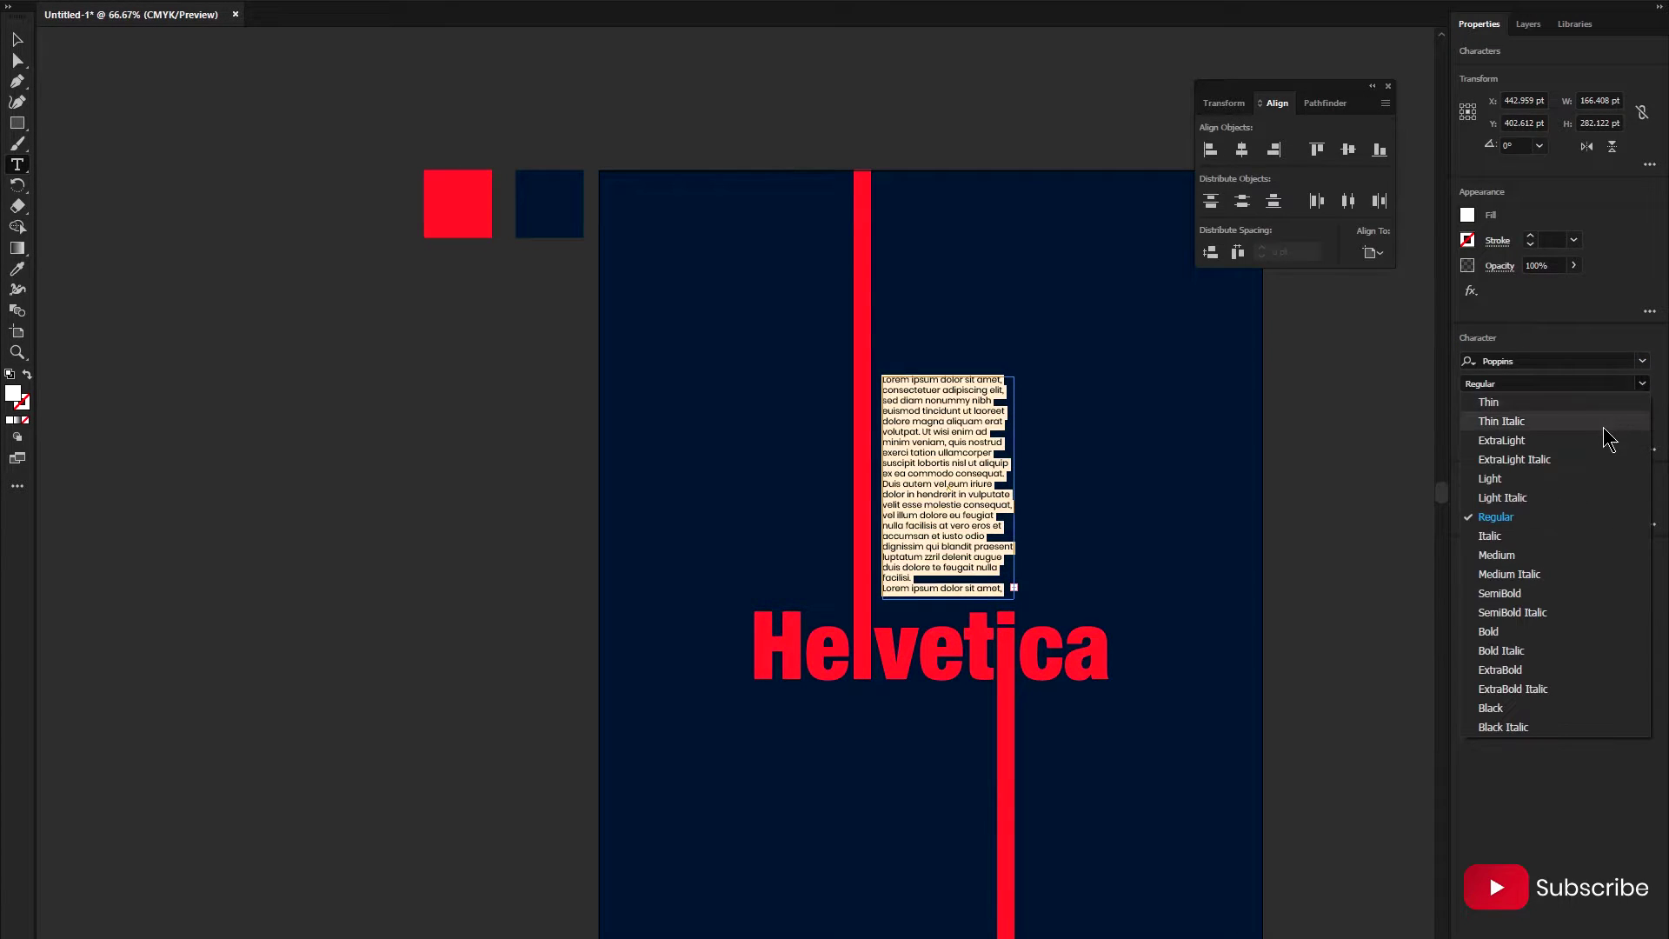
pyautogui.click(1491, 402)
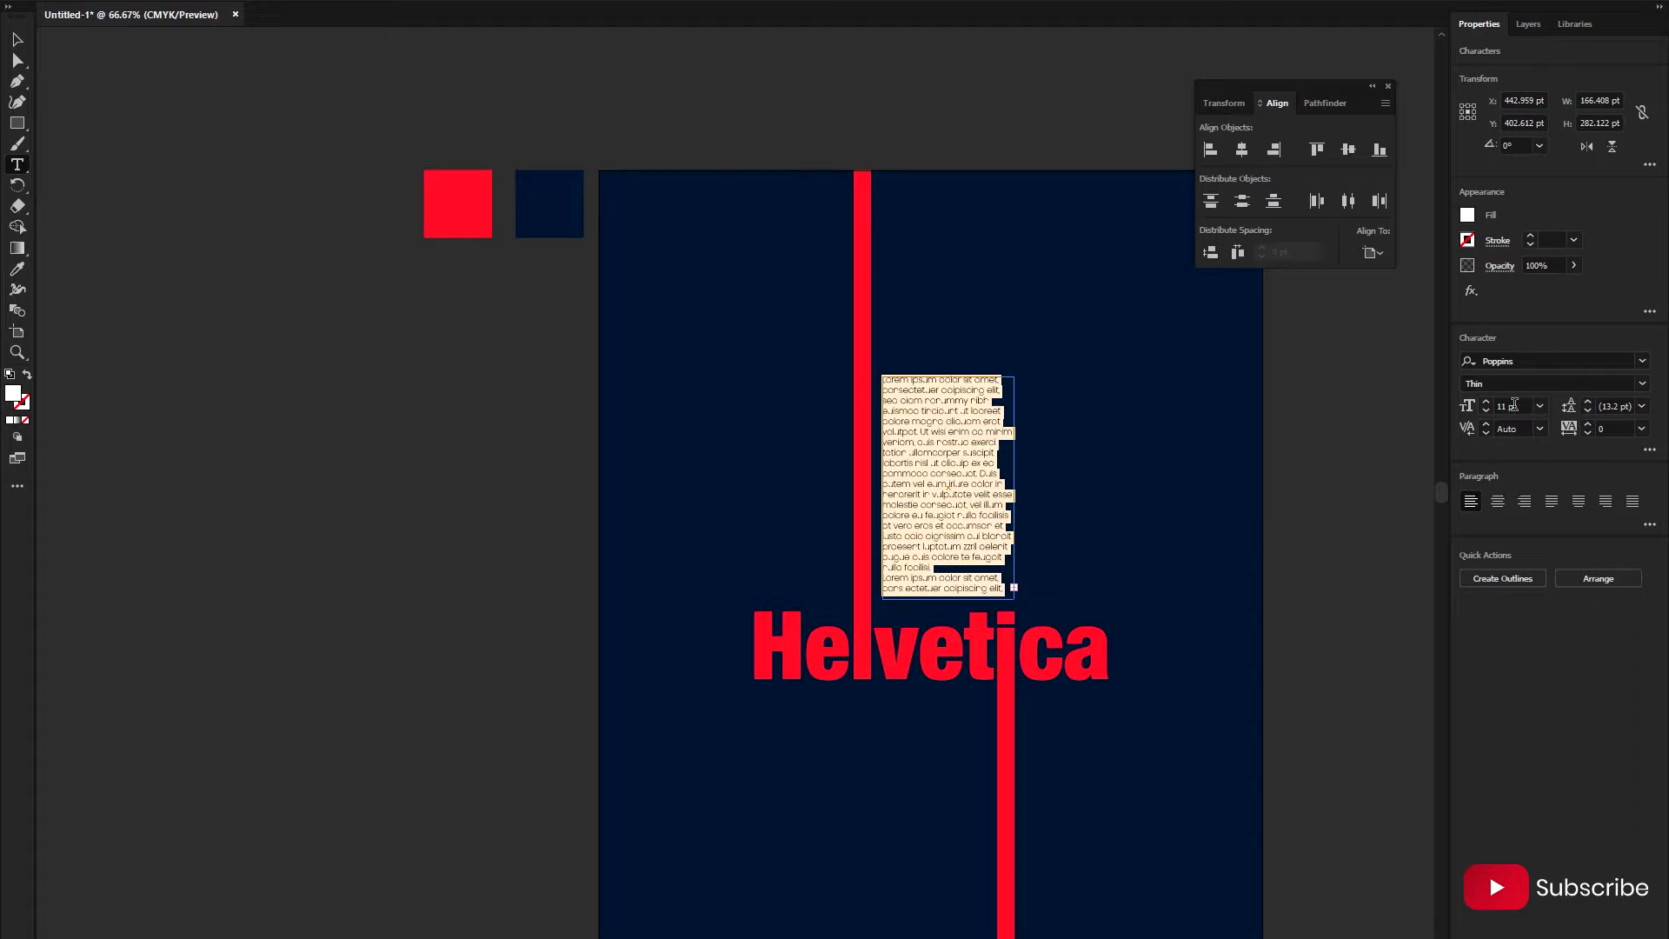
pyautogui.scroll(-1, 1513, 404)
pyautogui.scroll(-1, 1513, 404)
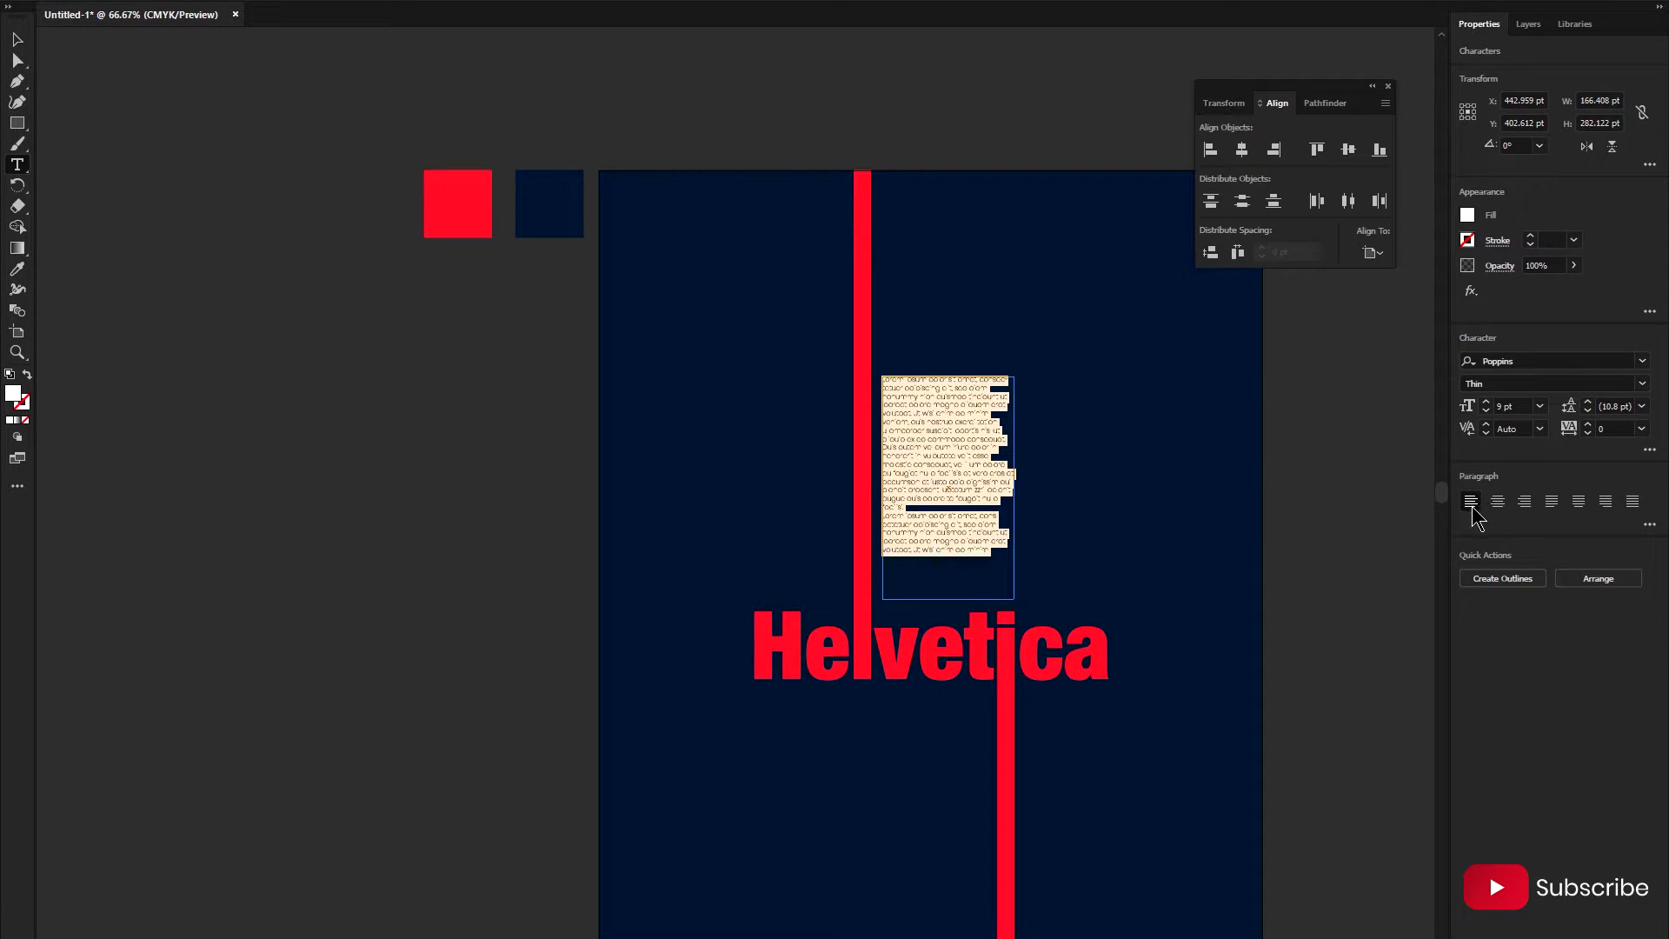
pyautogui.click(1504, 577)
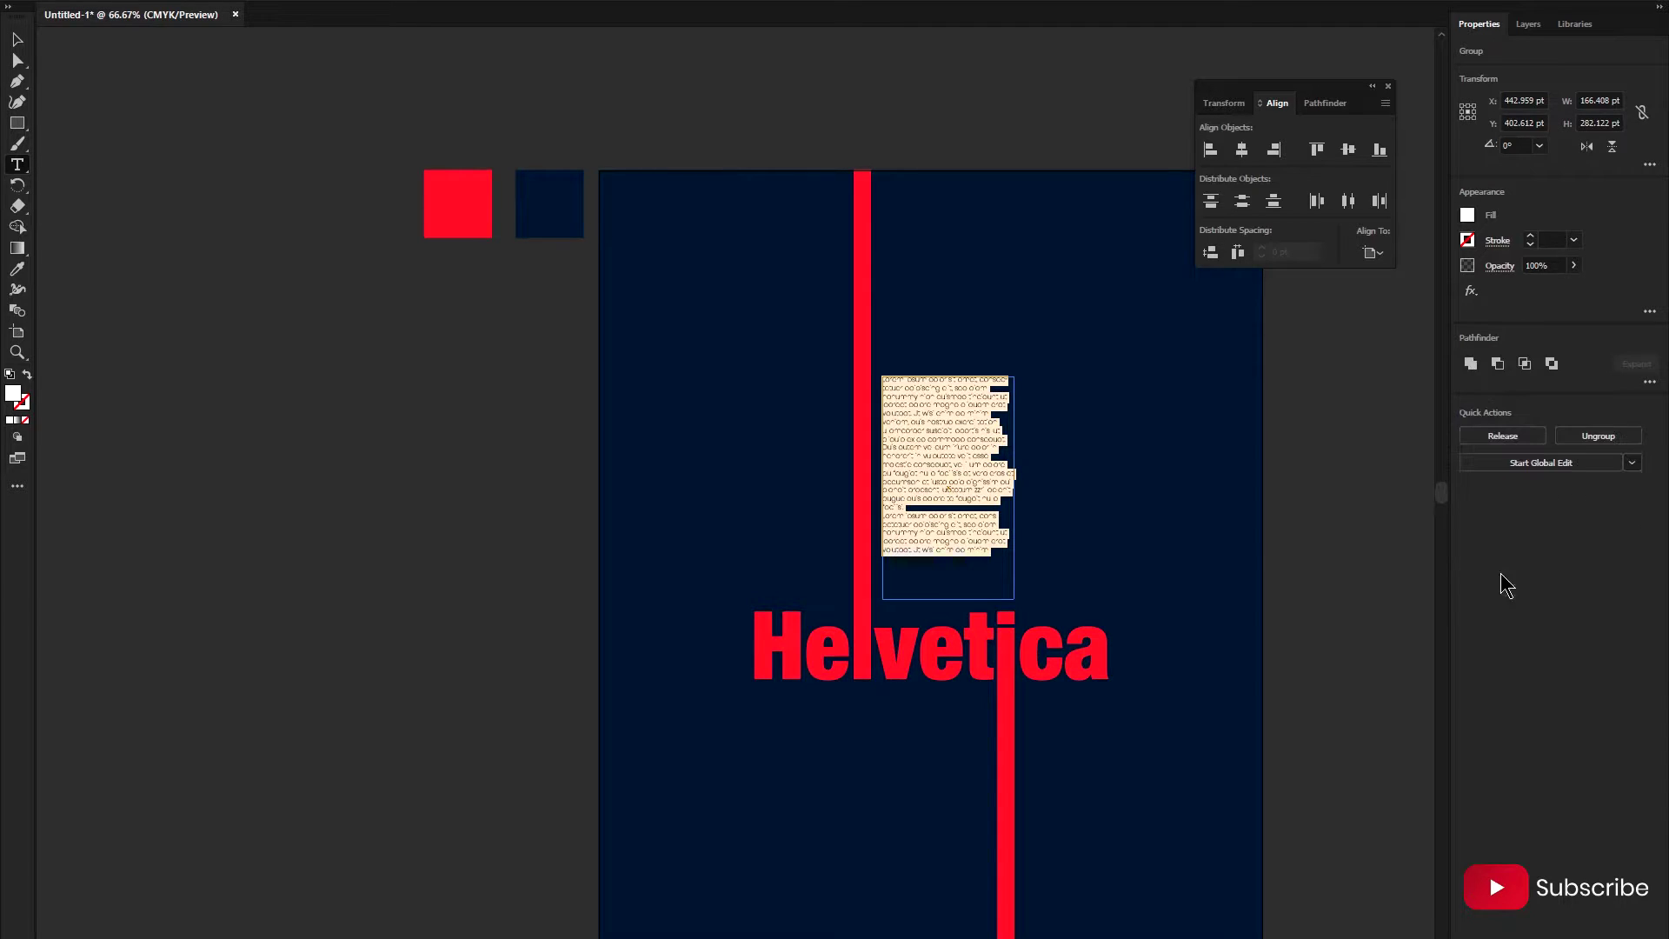
# - Ungroup the outlined text and delete the stray word 'facilisi'
pyautogui.click(19, 40)
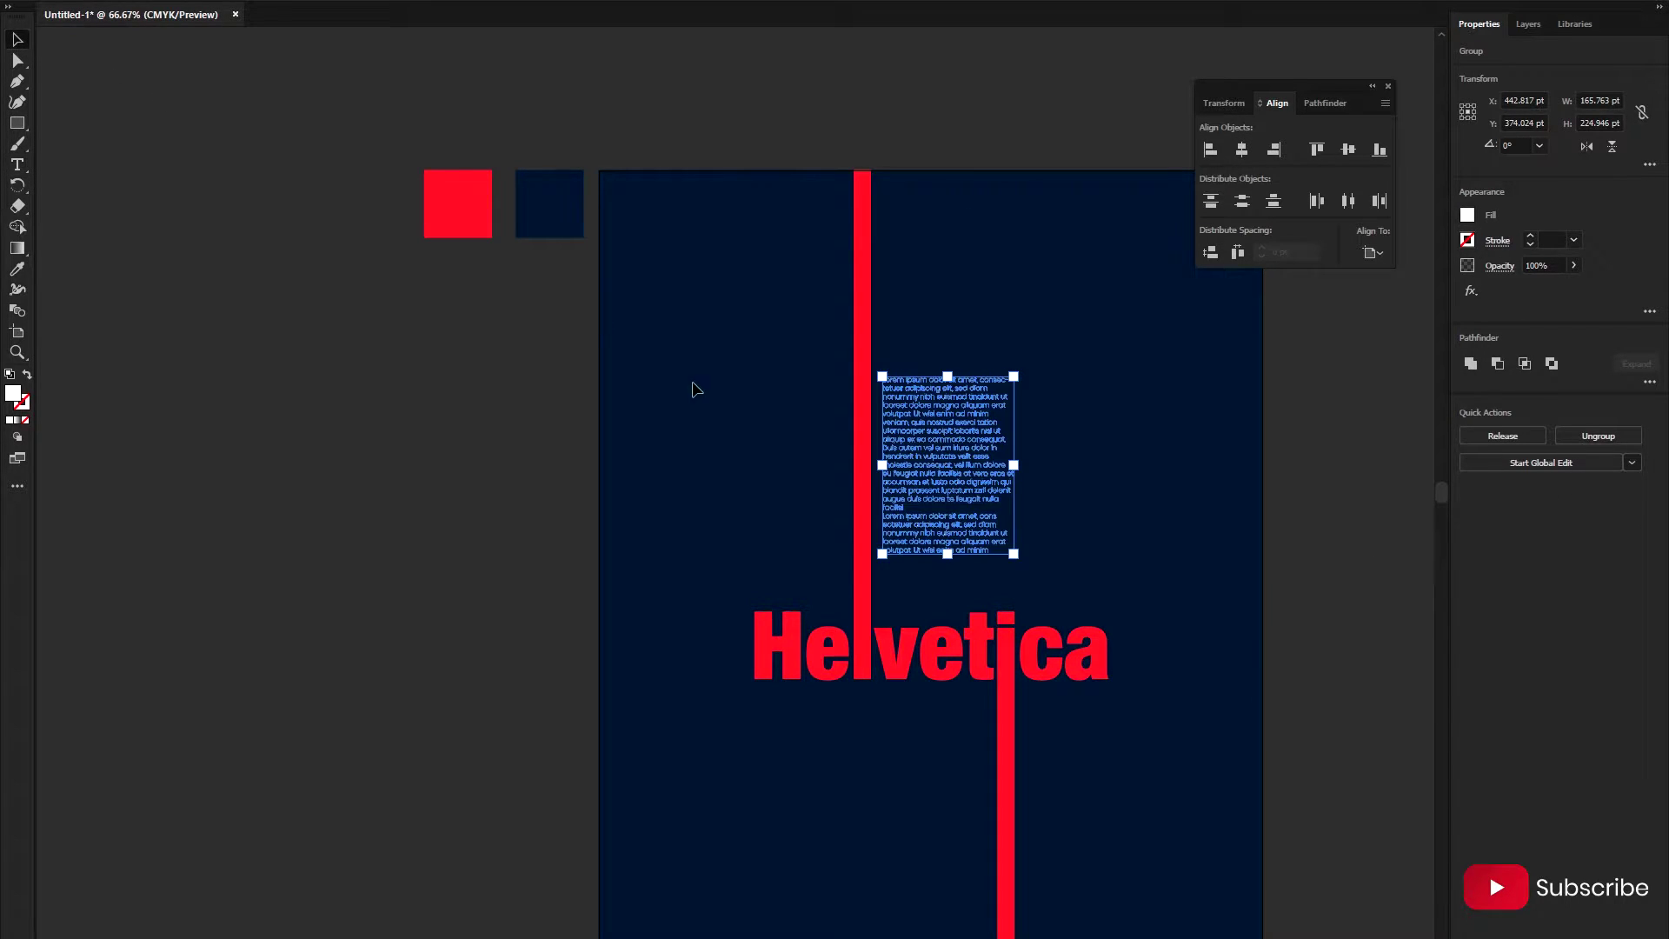
pyautogui.click(695, 387)
pyautogui.scroll(1, 1092, 533)
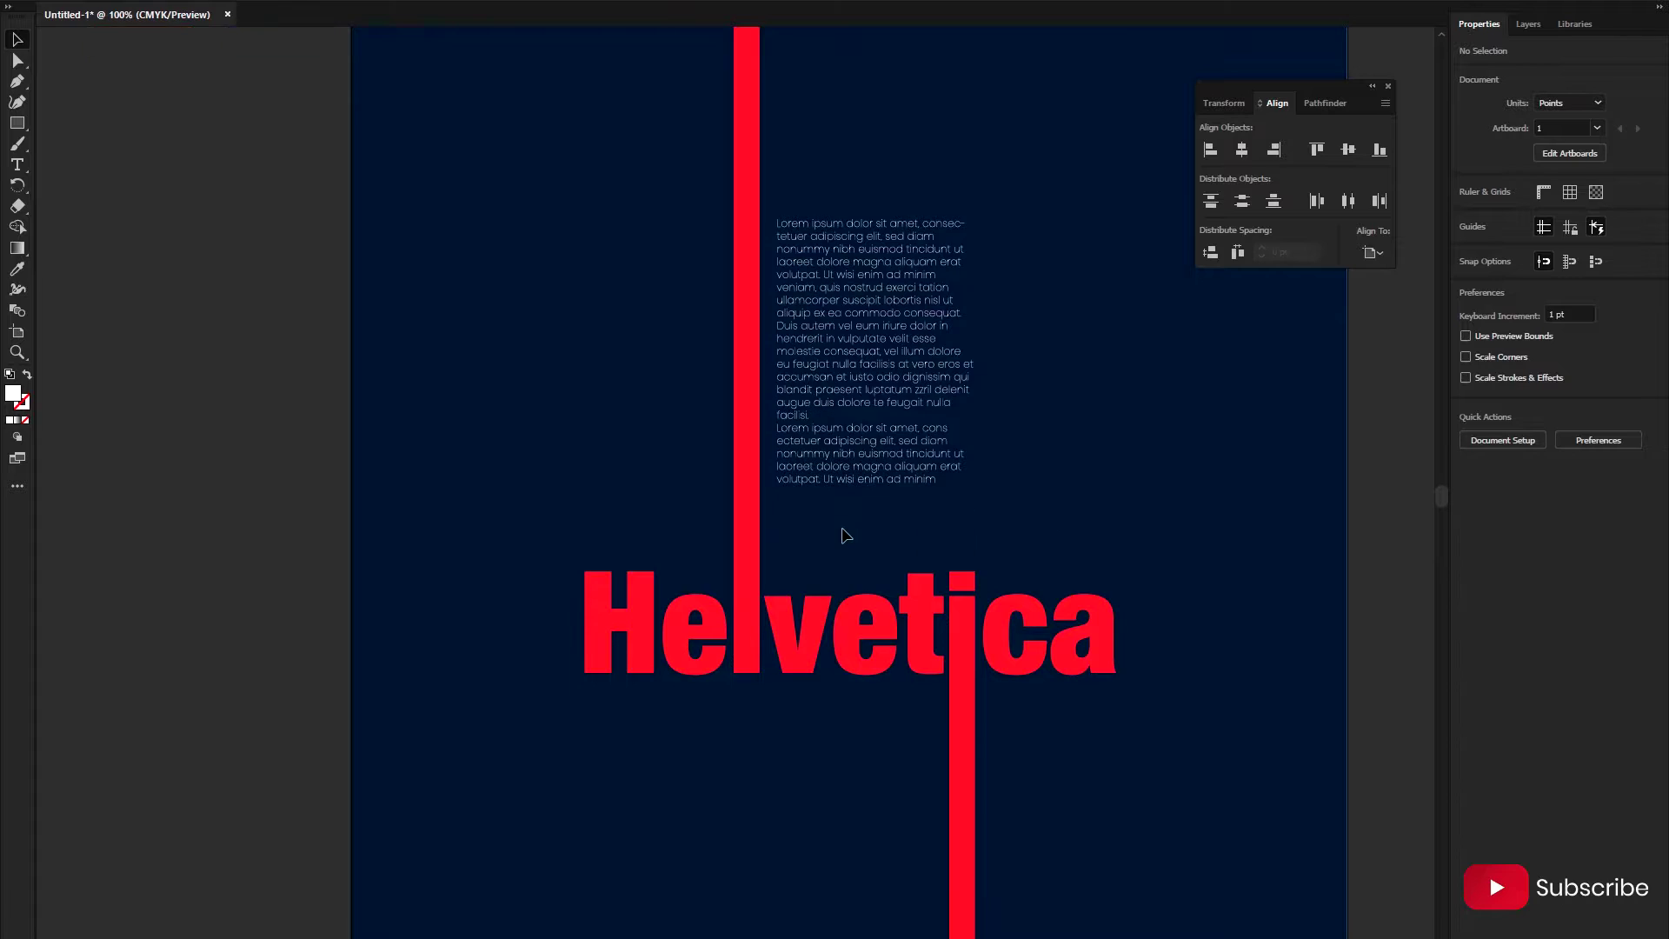
pyautogui.scroll(-1, 849, 533)
pyautogui.moveTo(848, 485); pyautogui.dragTo(824, 472)
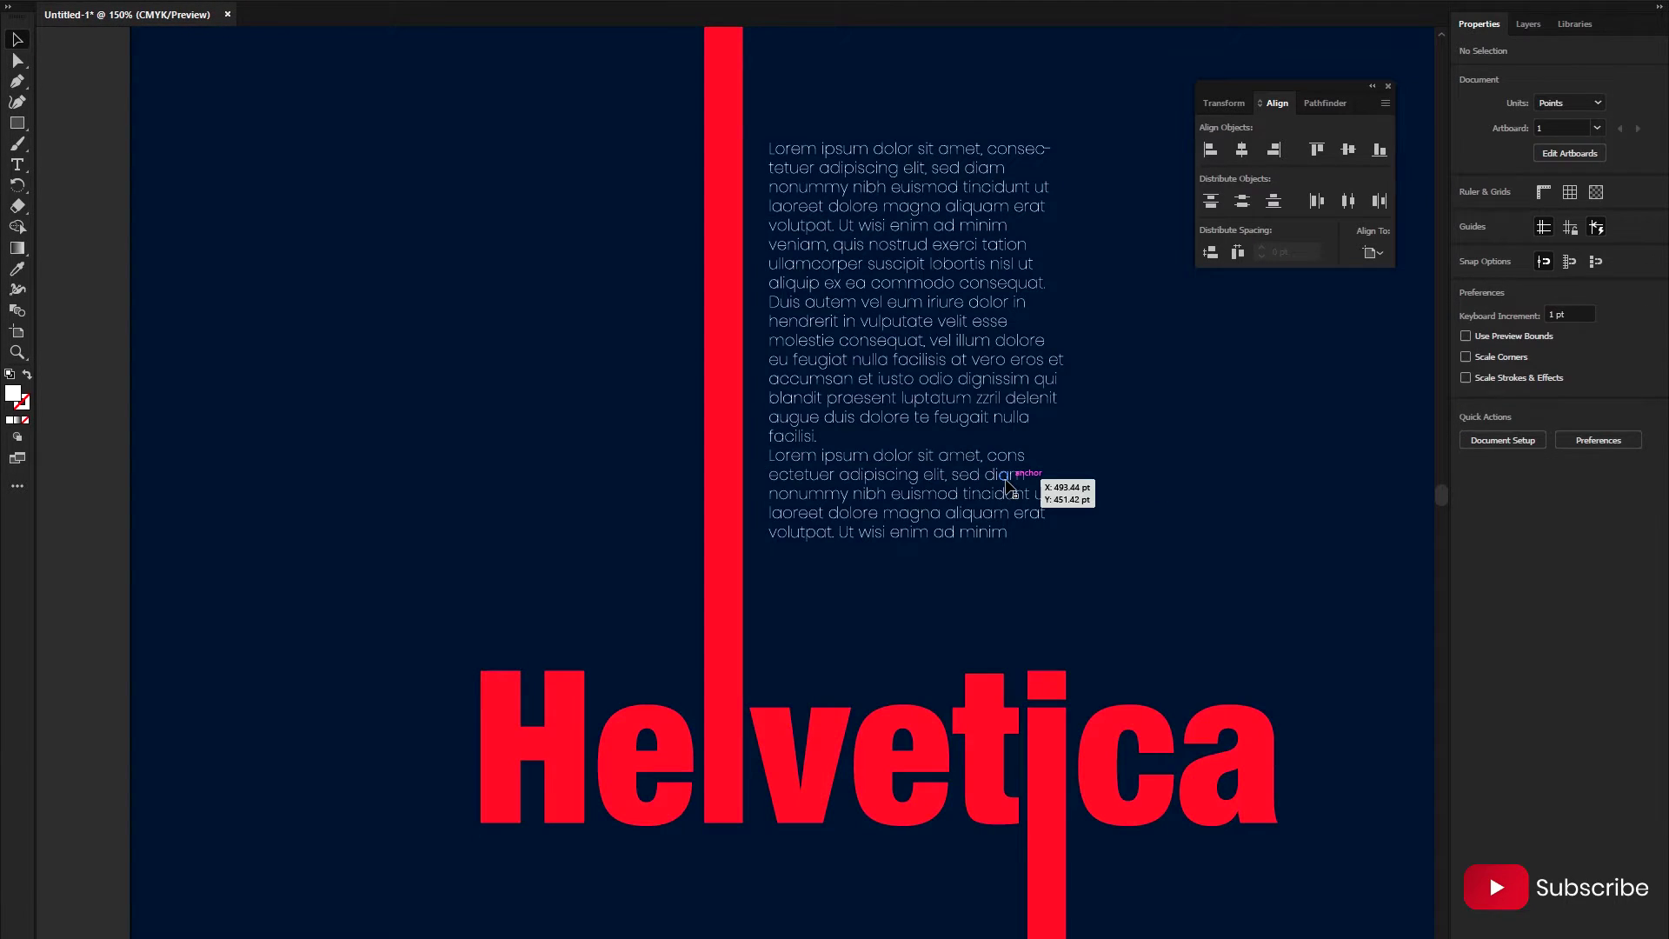
pyautogui.rightClick(1007, 486)
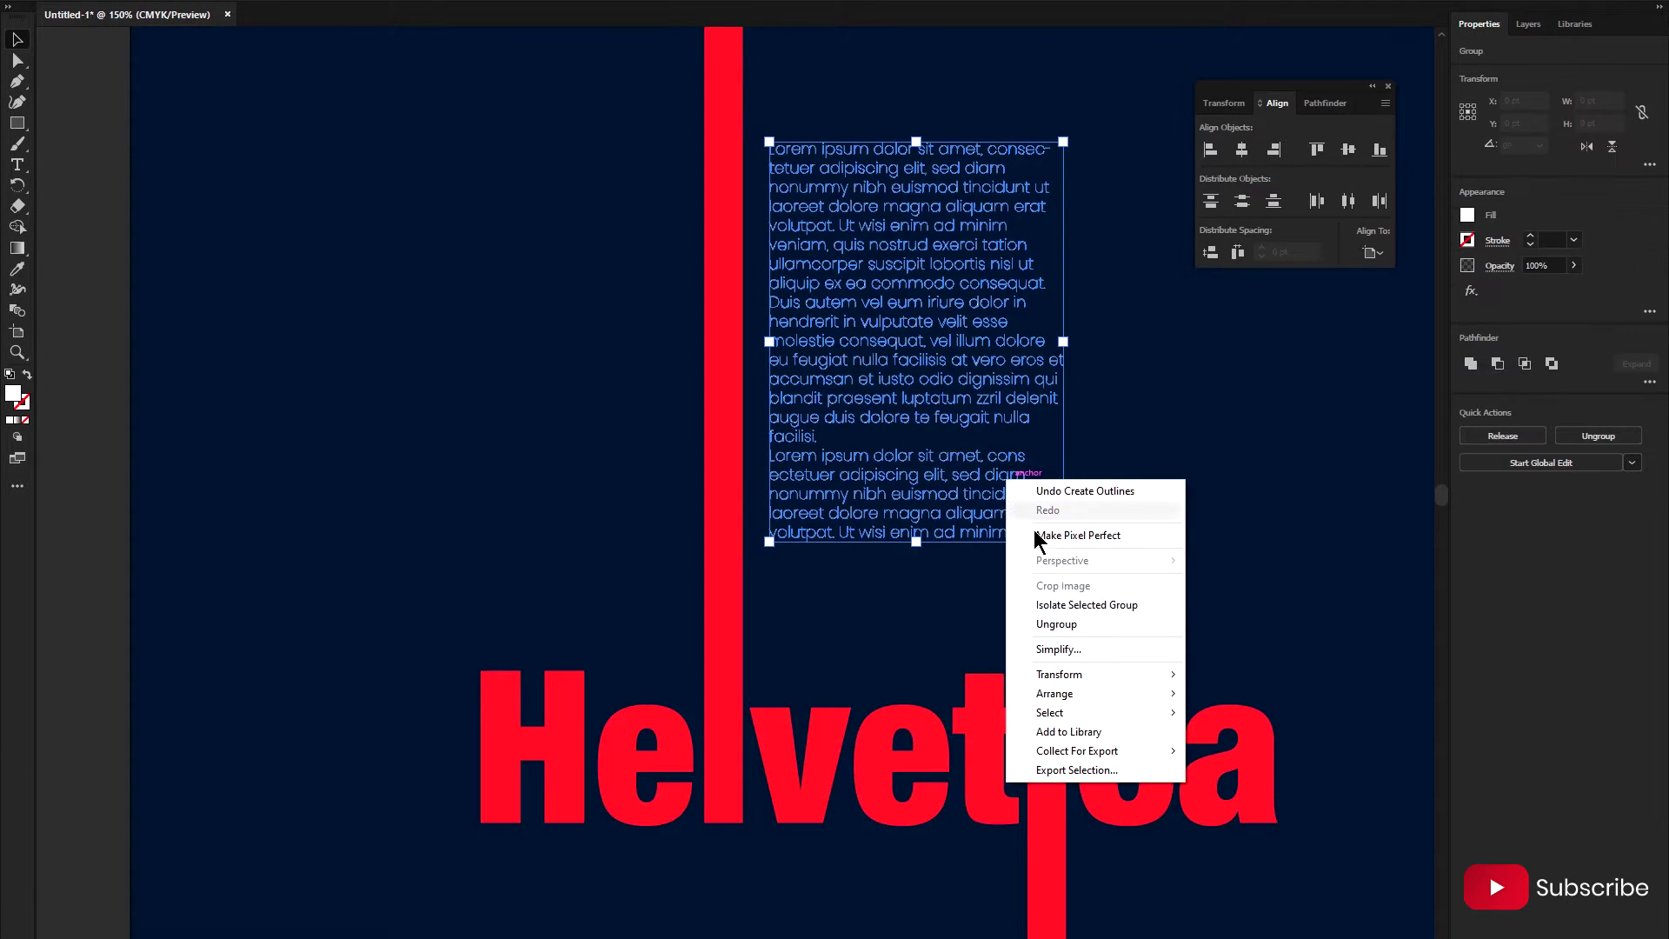
pyautogui.click(760, 441)
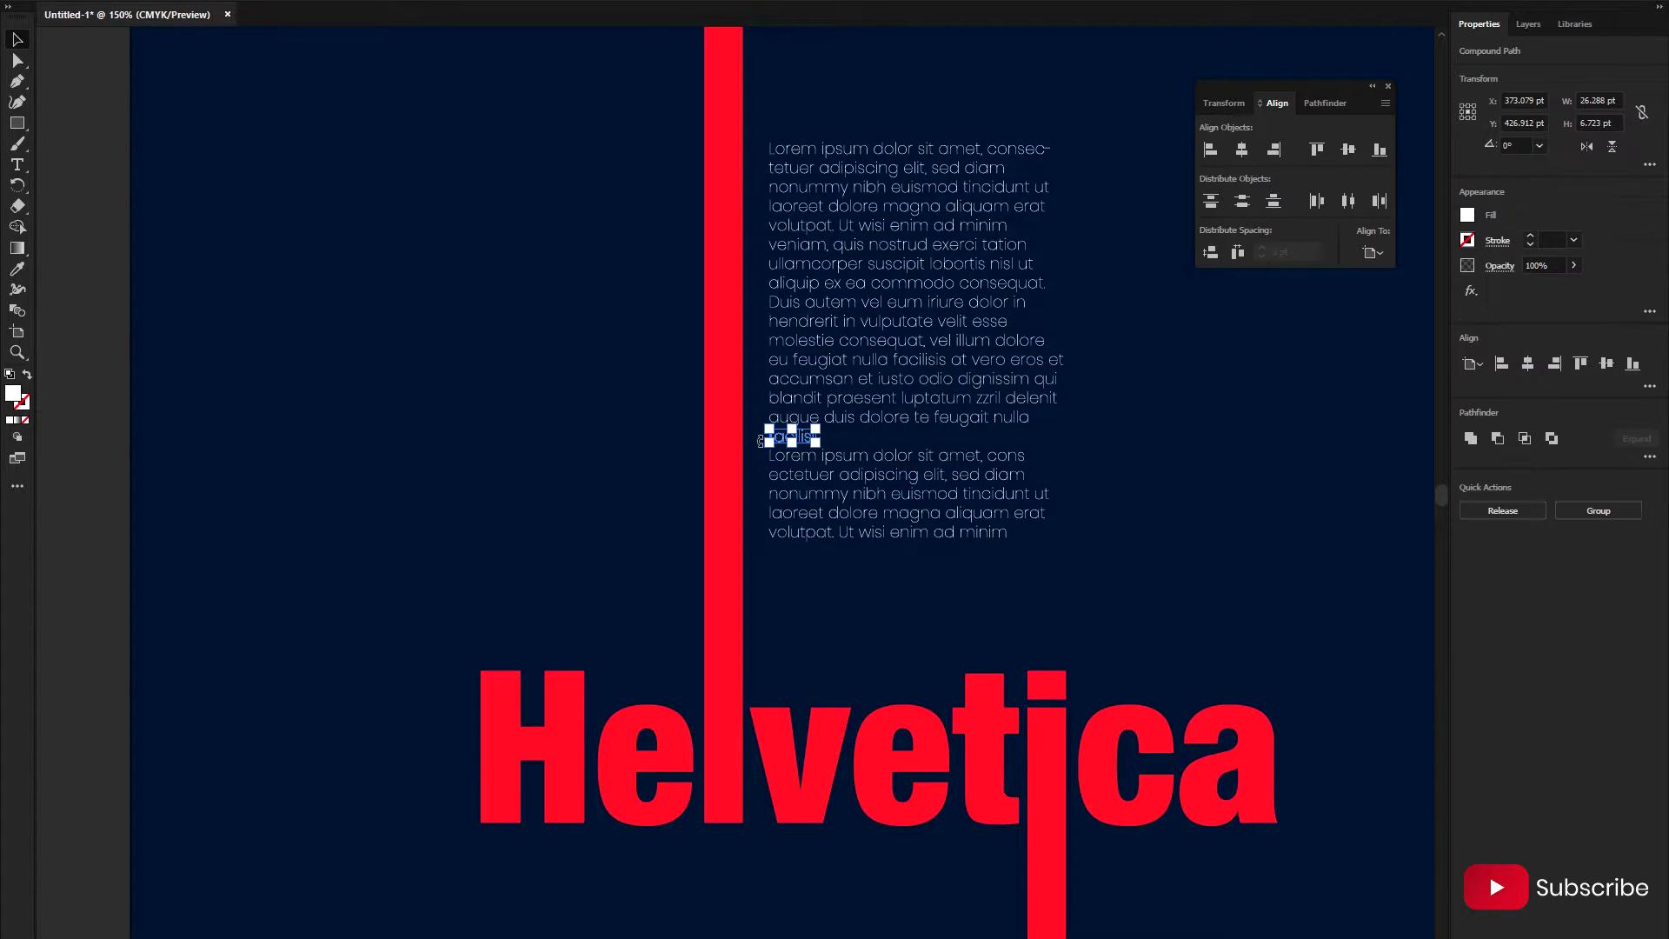
pyautogui.press('Delete')
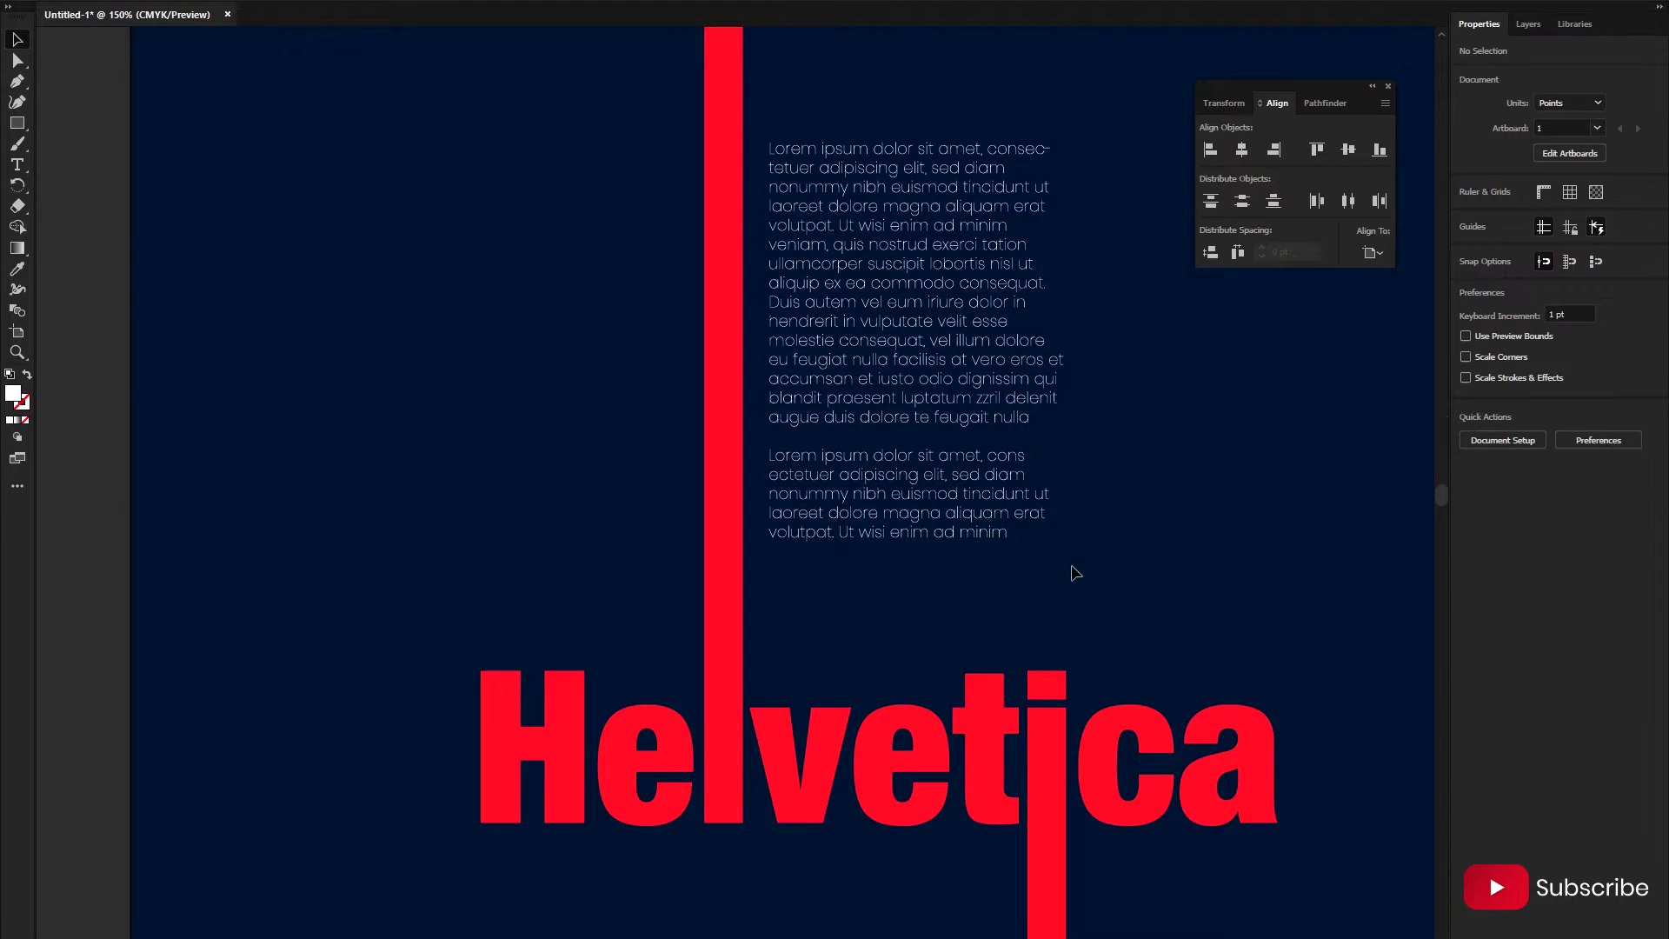
# - Nudge the lower paragraph up to close the gap and regroup the text block
pyautogui.click(769, 451)
pyautogui.press('Up')
pyautogui.press('Up')
pyautogui.press('Up')
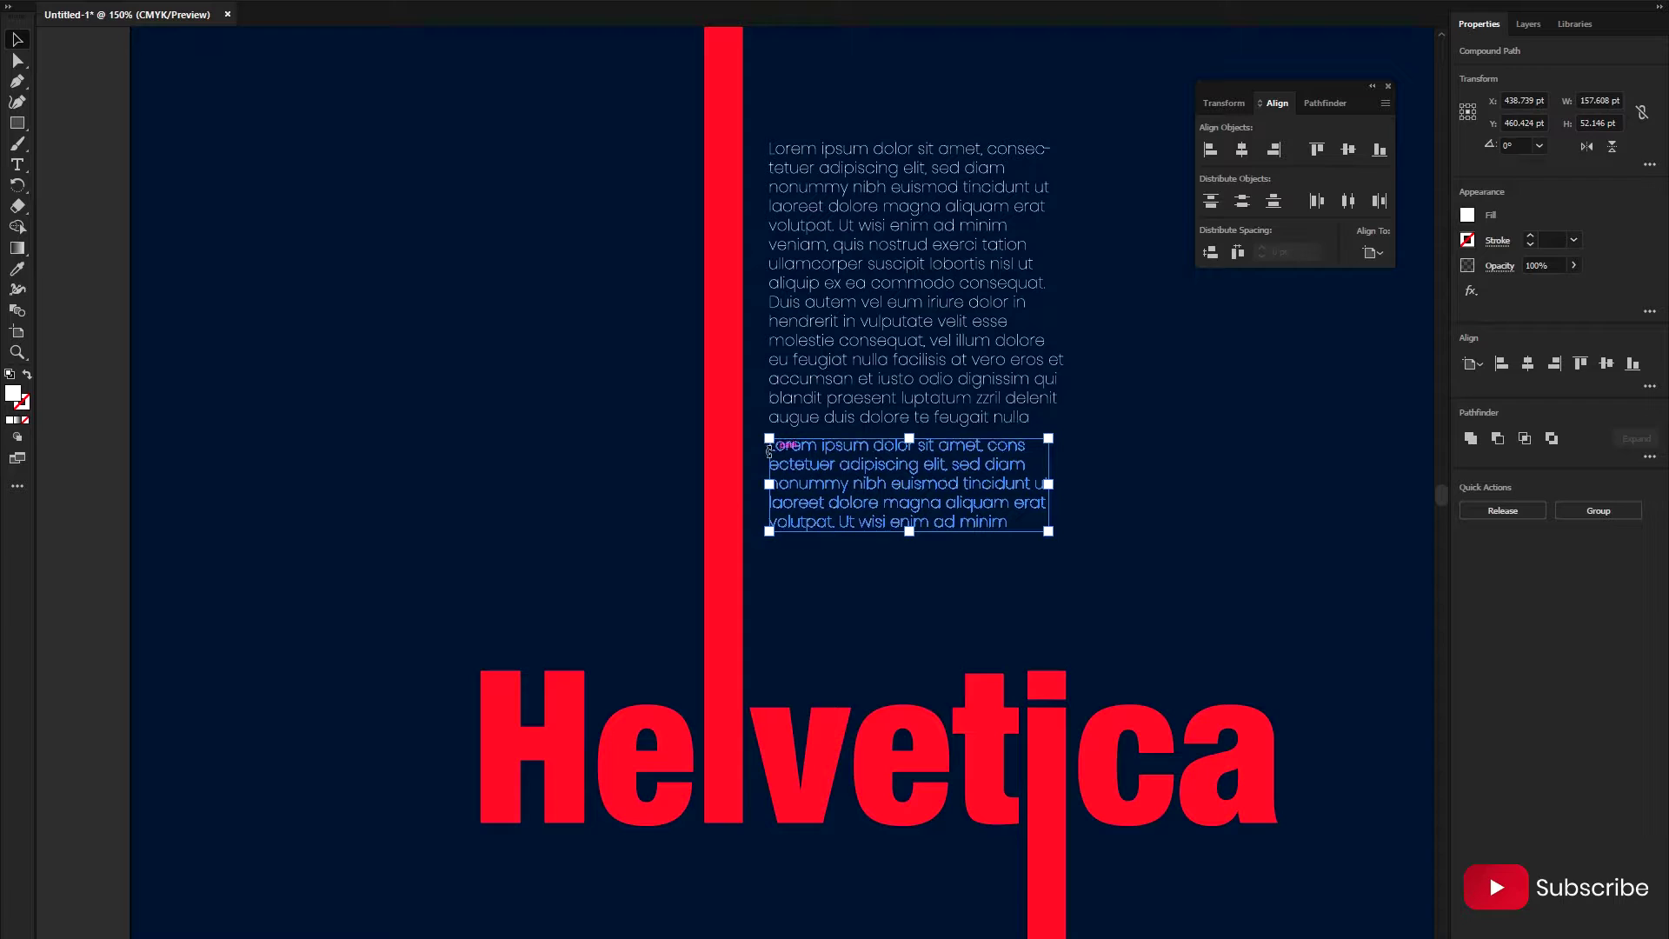
pyautogui.press('Up')
pyautogui.press('Up')
pyautogui.press('Up')
pyautogui.press('Up')
pyautogui.press('Up')
pyautogui.press('Up')
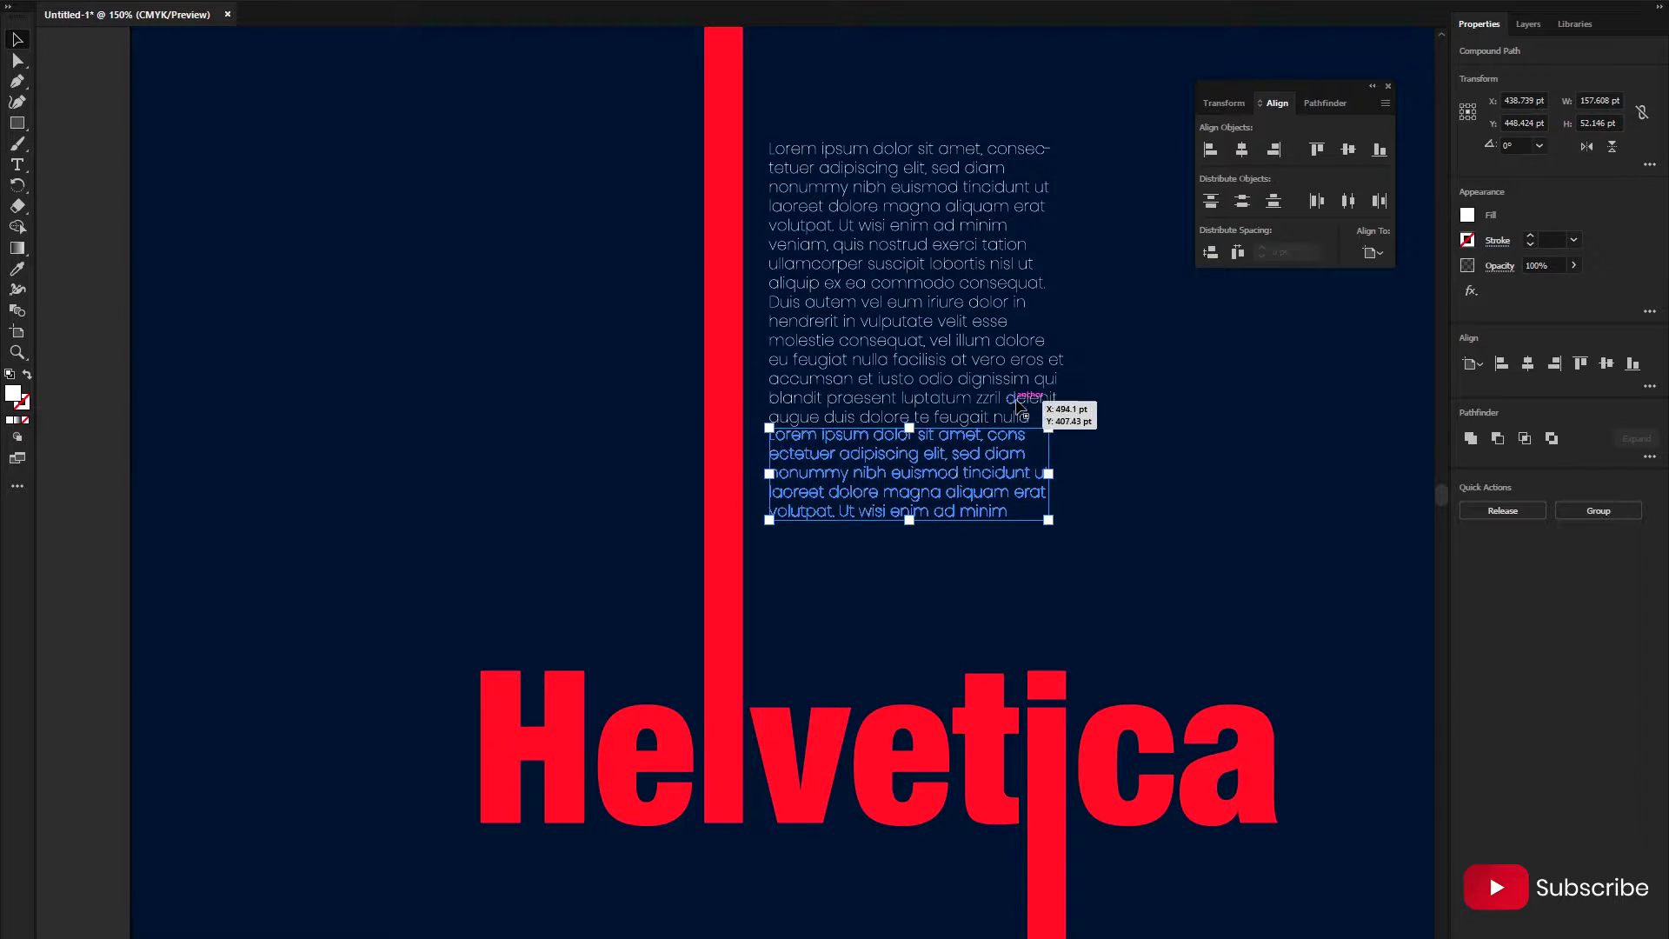
pyautogui.click(1102, 409)
pyautogui.moveTo(1156, 508)
pyautogui.mouseDown()
pyautogui.moveTo(828, 120)
pyautogui.moveTo(1103, 561)
pyautogui.mouseUp()
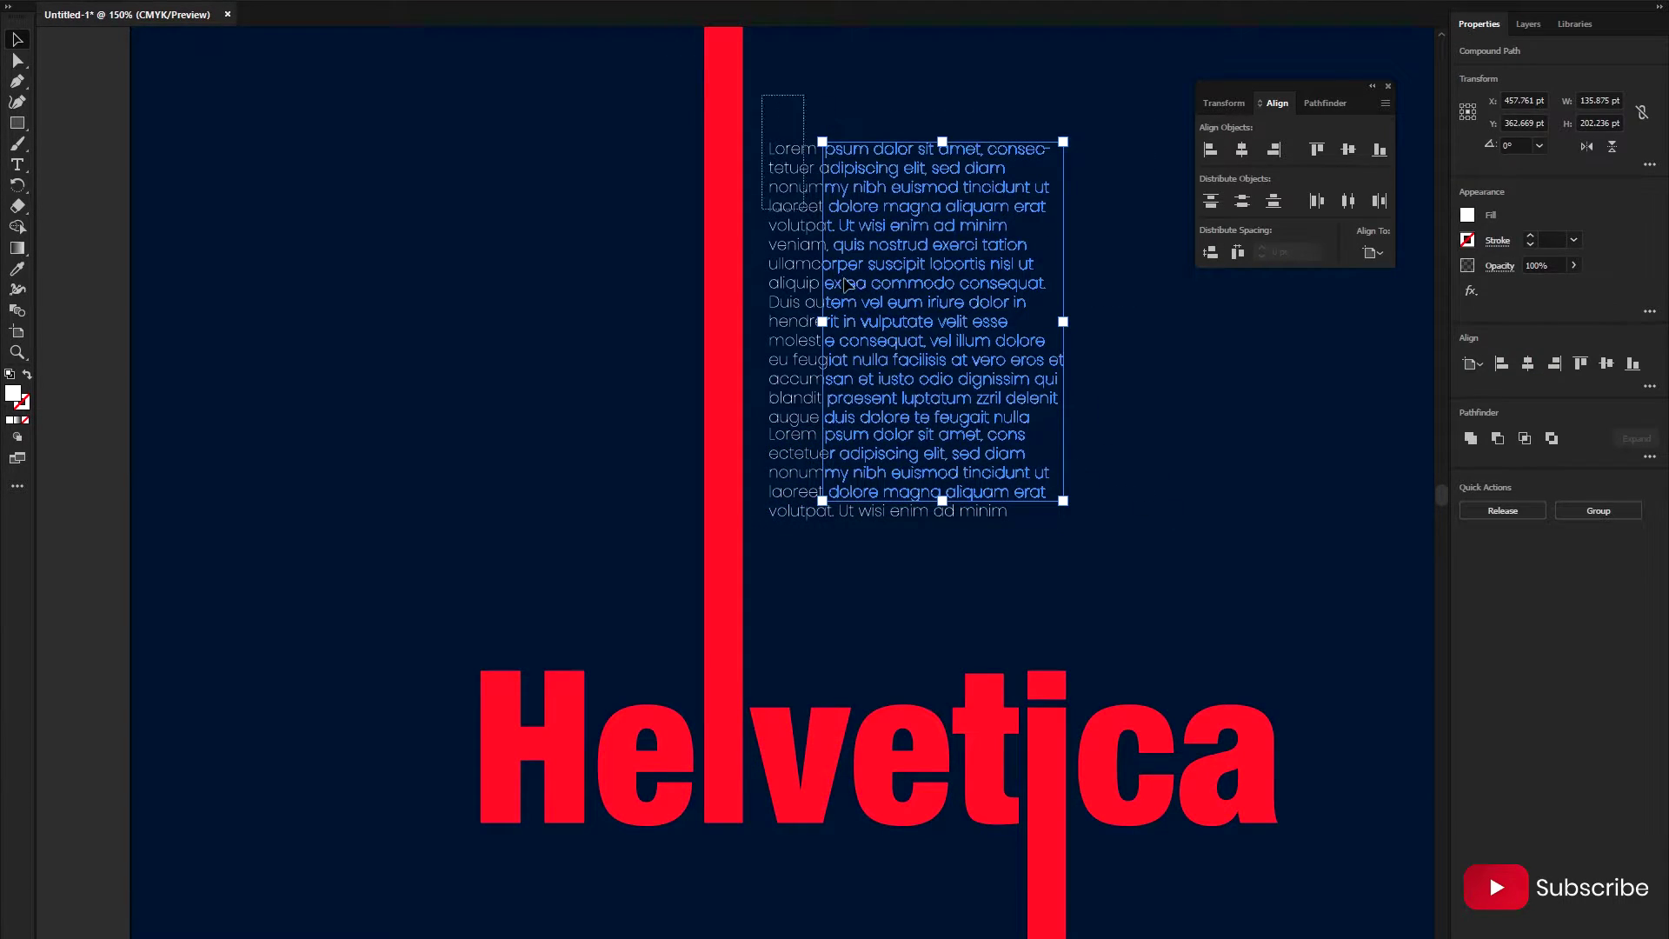
pyautogui.hotkey('ctrl', 'g')
# - Move the grouped text block down to sit just above the Helvetica title
pyautogui.scroll(-2, 850, 591)
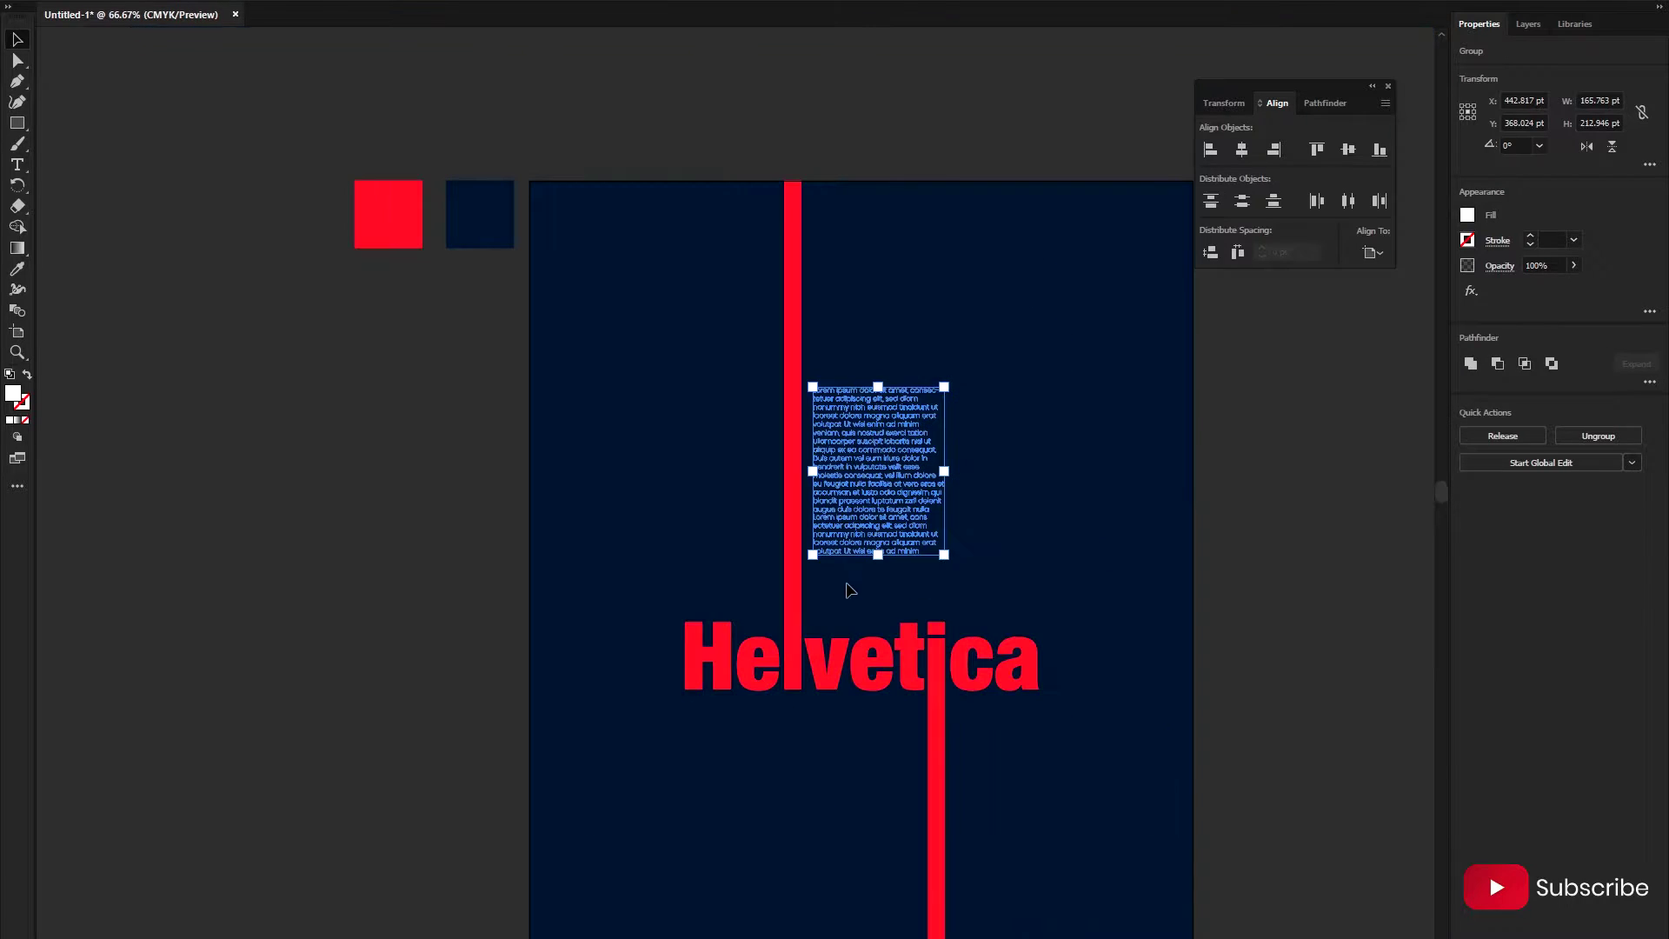
pyautogui.moveTo(888, 482); pyautogui.dragTo(880, 516)
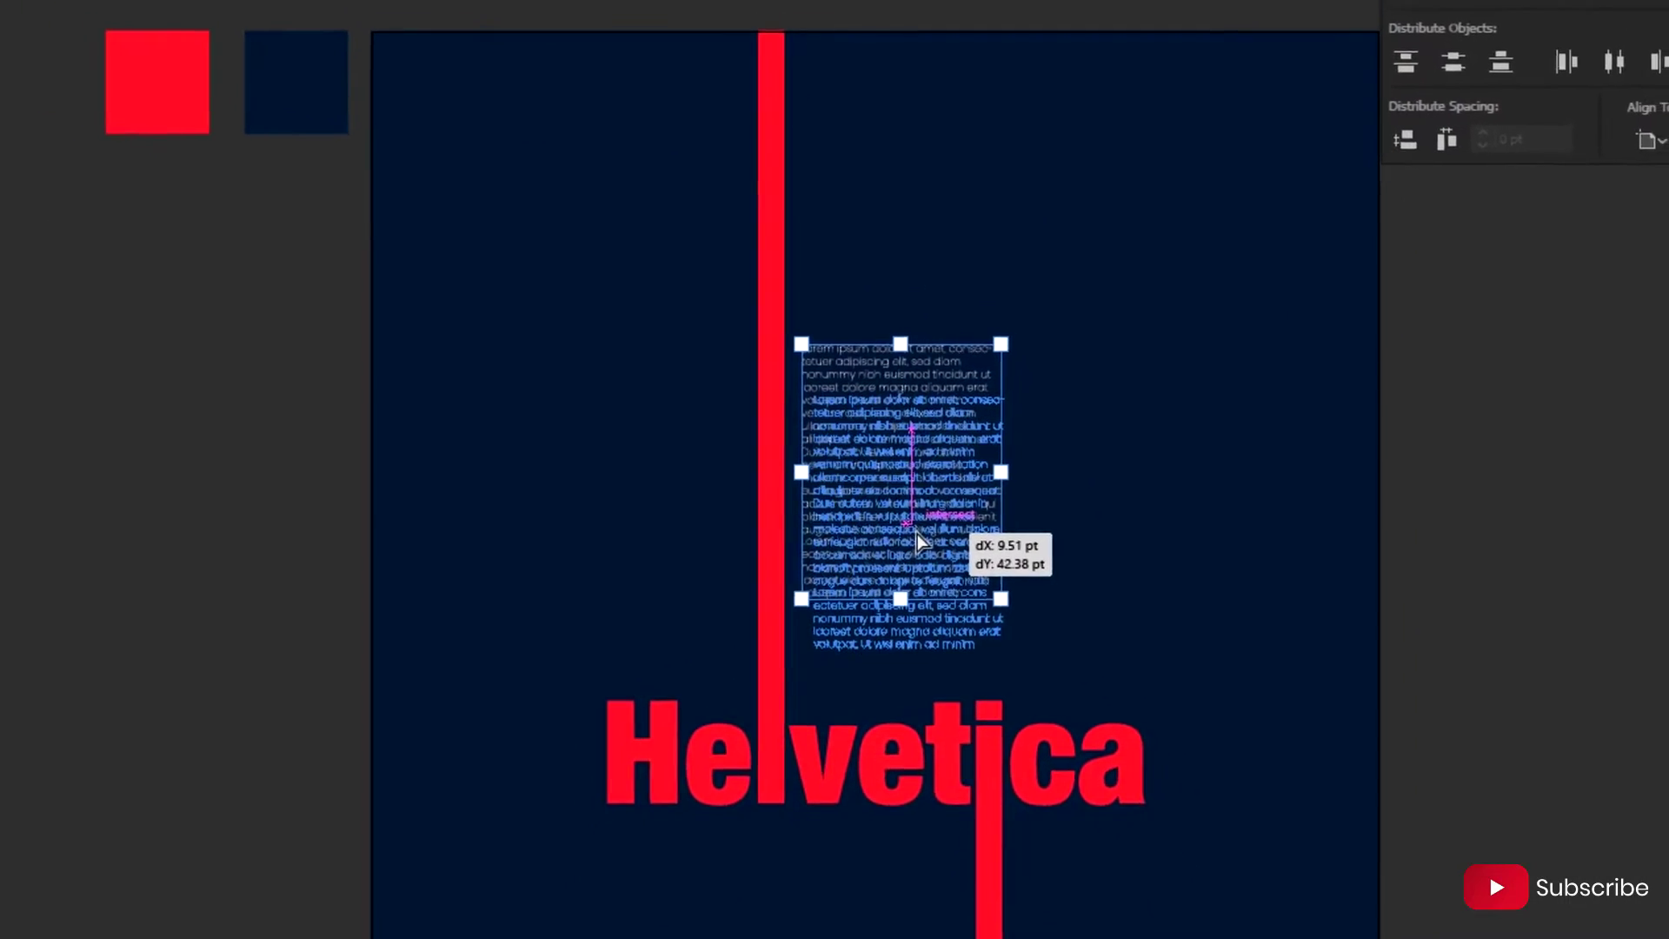
pyautogui.moveTo(880, 517); pyautogui.dragTo(881, 517)
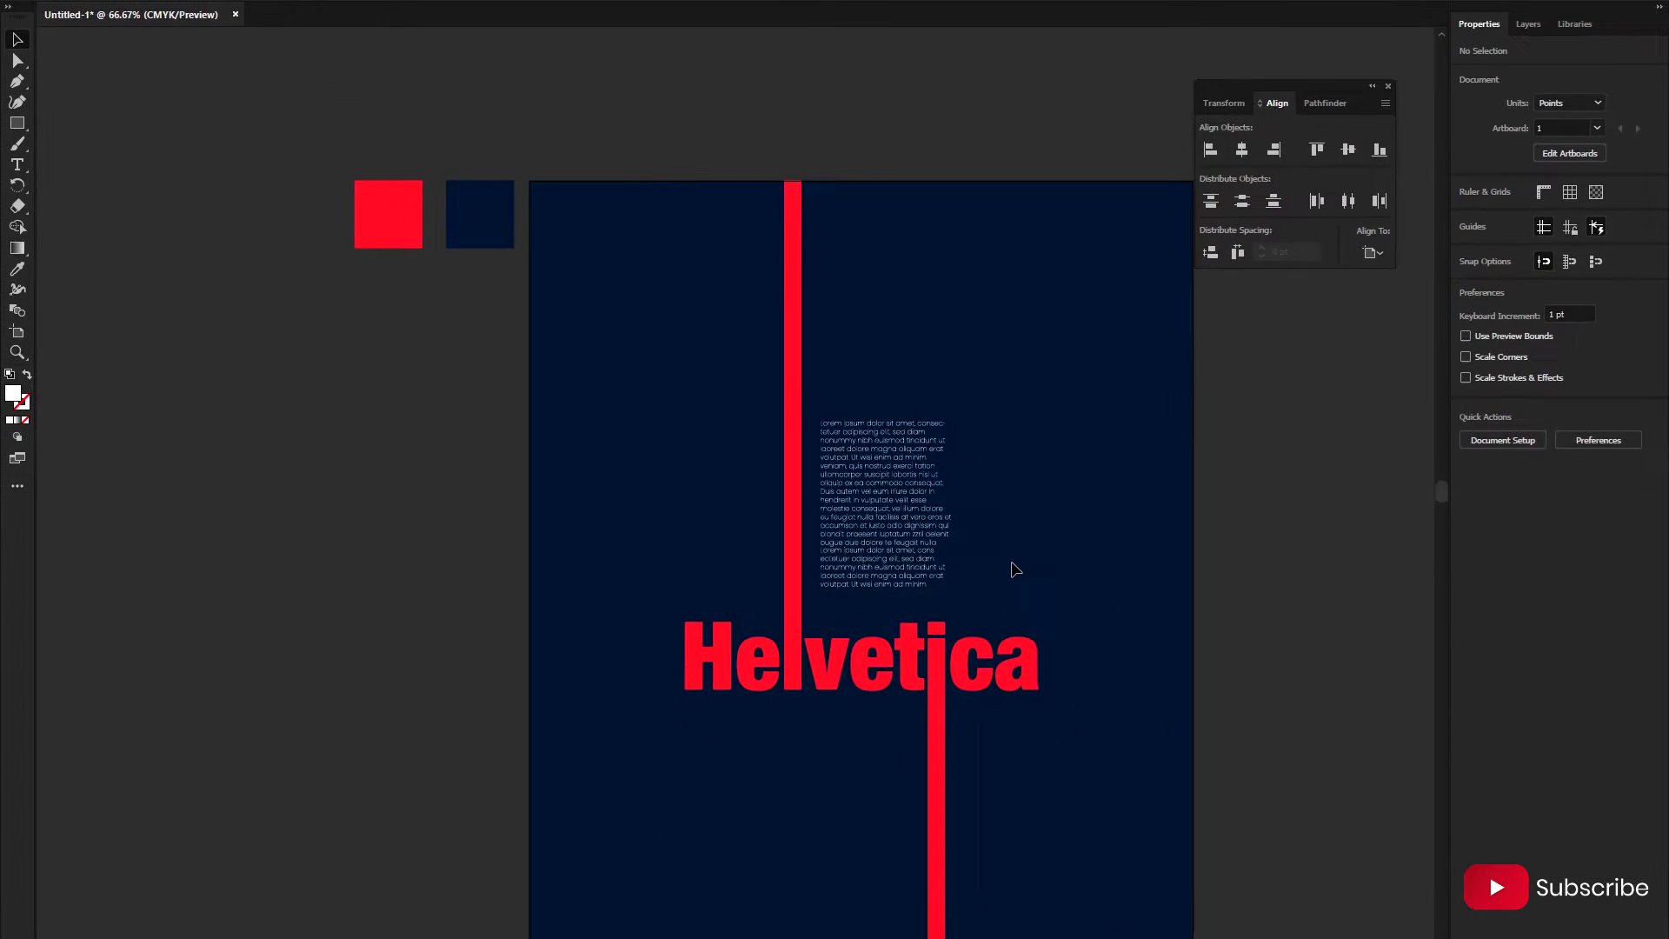
pyautogui.click(1011, 569)
# - Draw a small white square beside the red bar and make it slightly narrower
pyautogui.press('m')
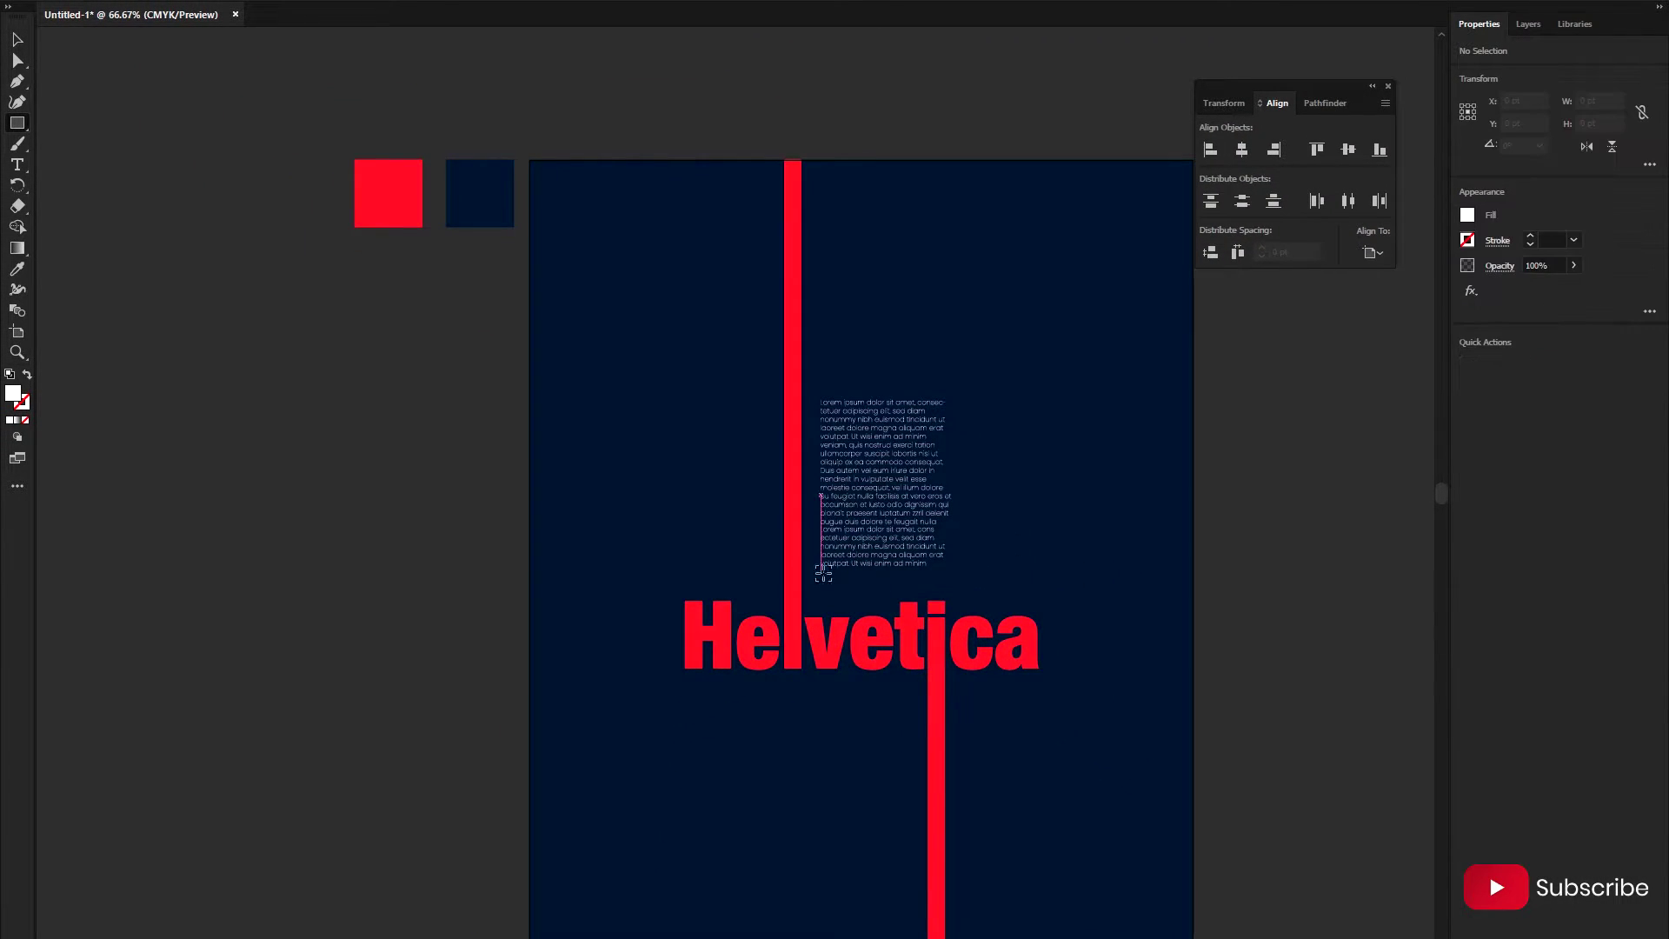
pyautogui.scroll(4, 823, 571)
pyautogui.moveTo(823, 540); pyautogui.dragTo(729, 446)
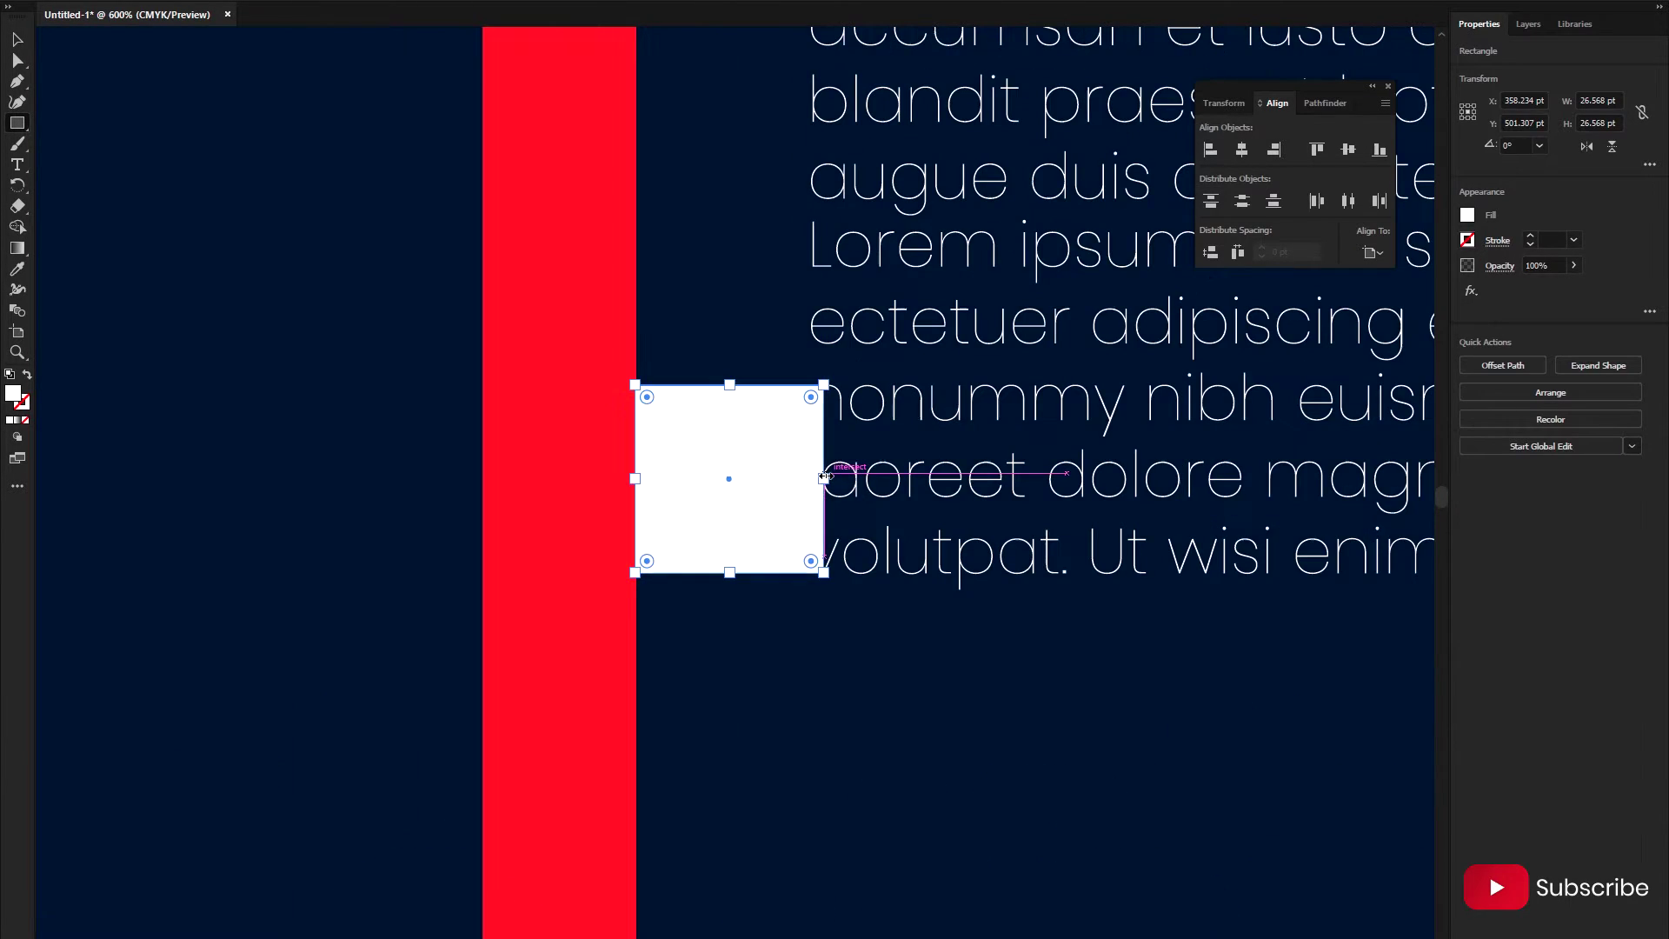
pyautogui.moveTo(826, 473); pyautogui.dragTo(809, 470)
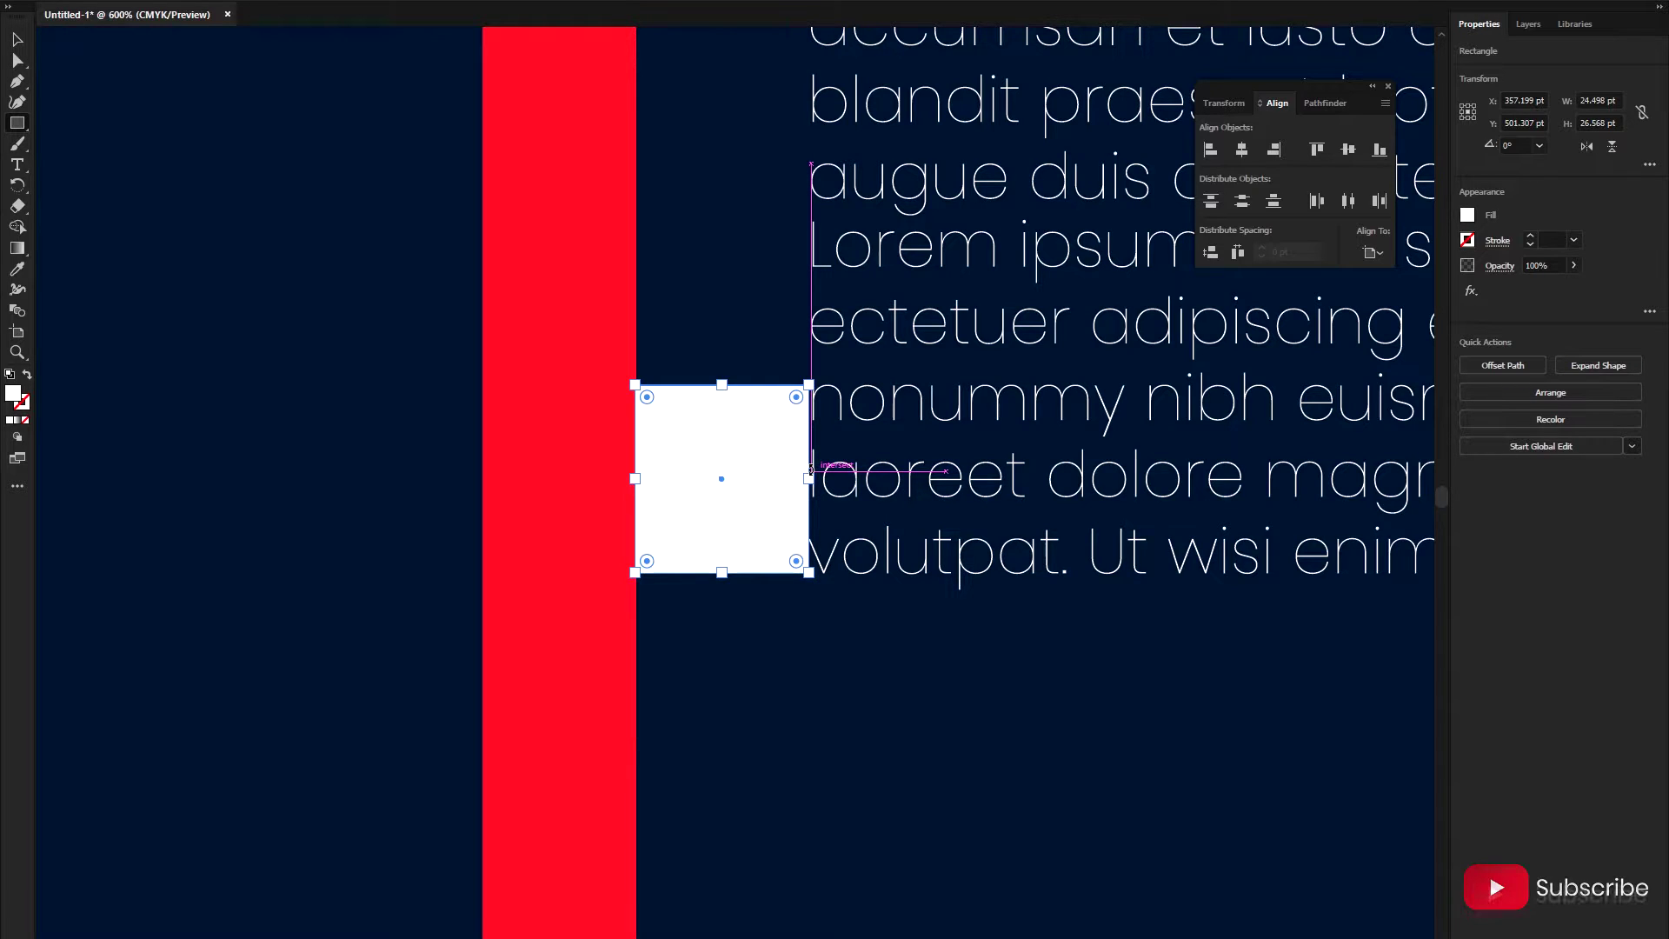
# - Alt-drag a copy of the square to the left of the red bar and delete the original
pyautogui.scroll(-1, 800, 546)
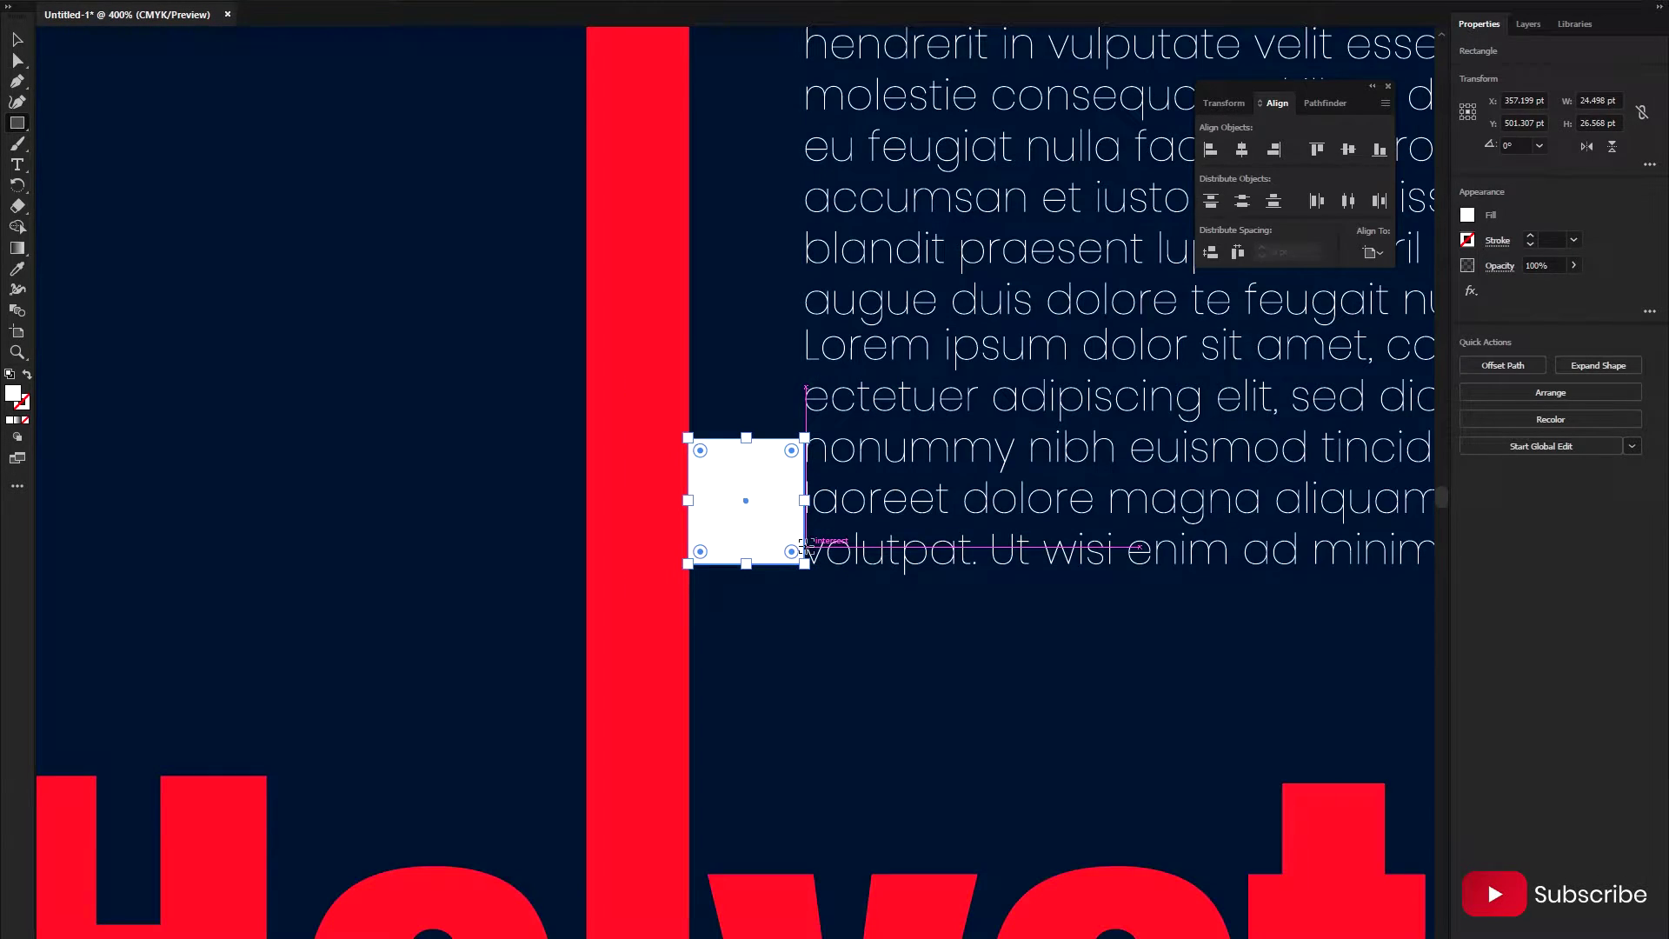
pyautogui.press('v')
pyautogui.click(816, 616)
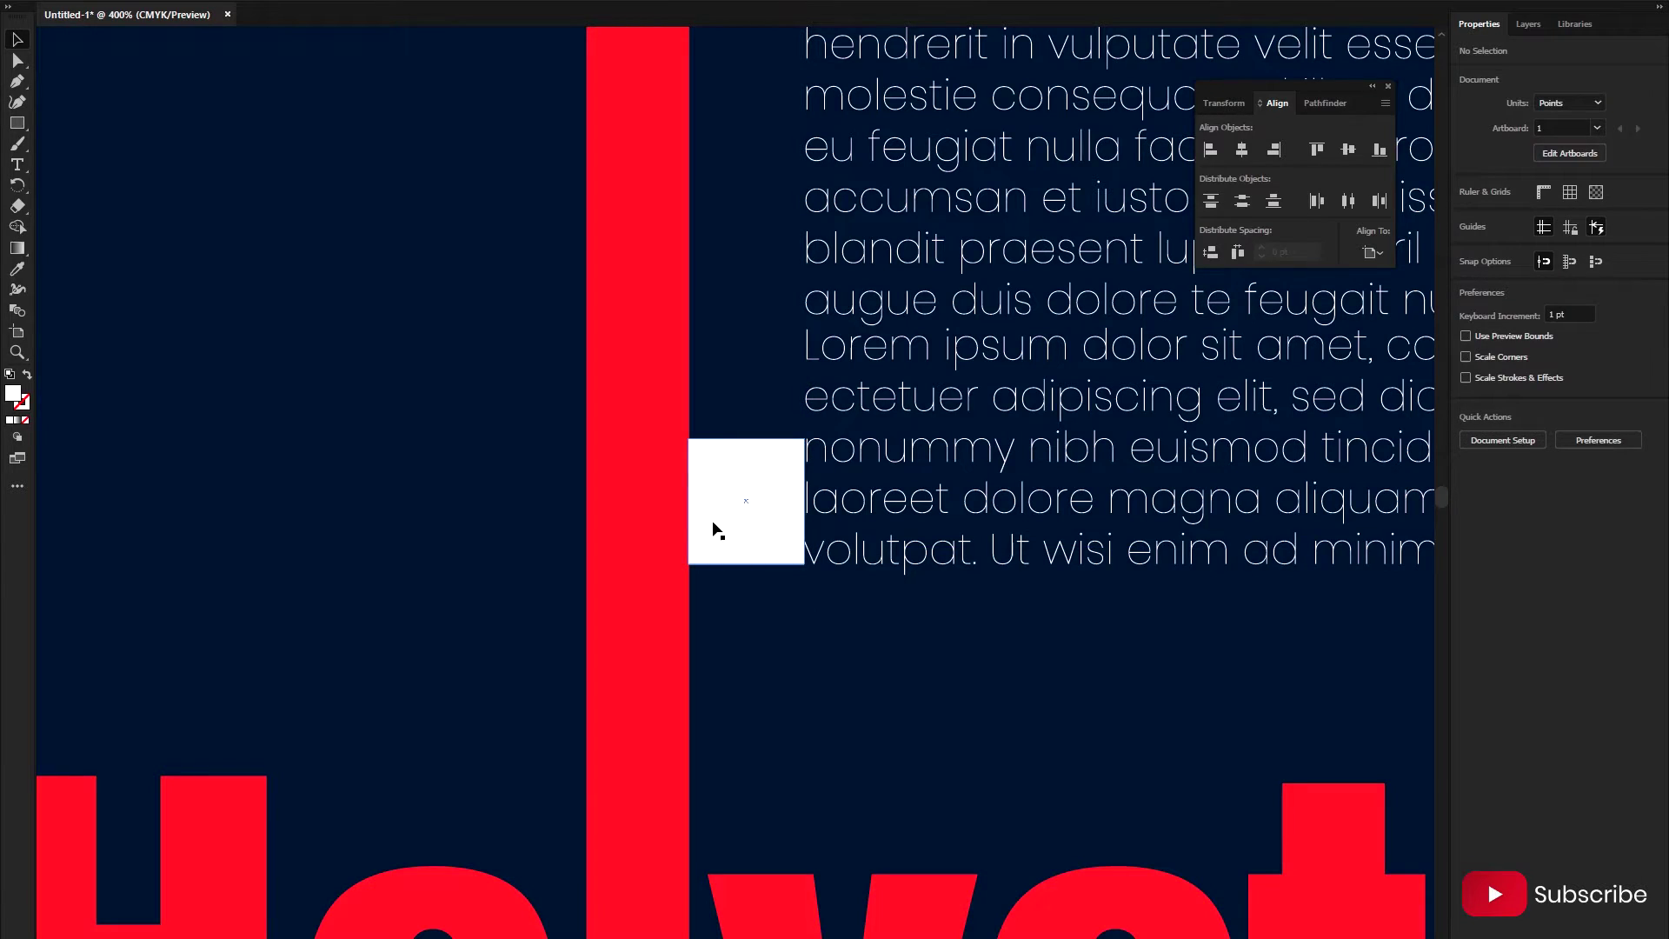
pyautogui.moveTo(745, 527); pyautogui.dragTo(537, 520)
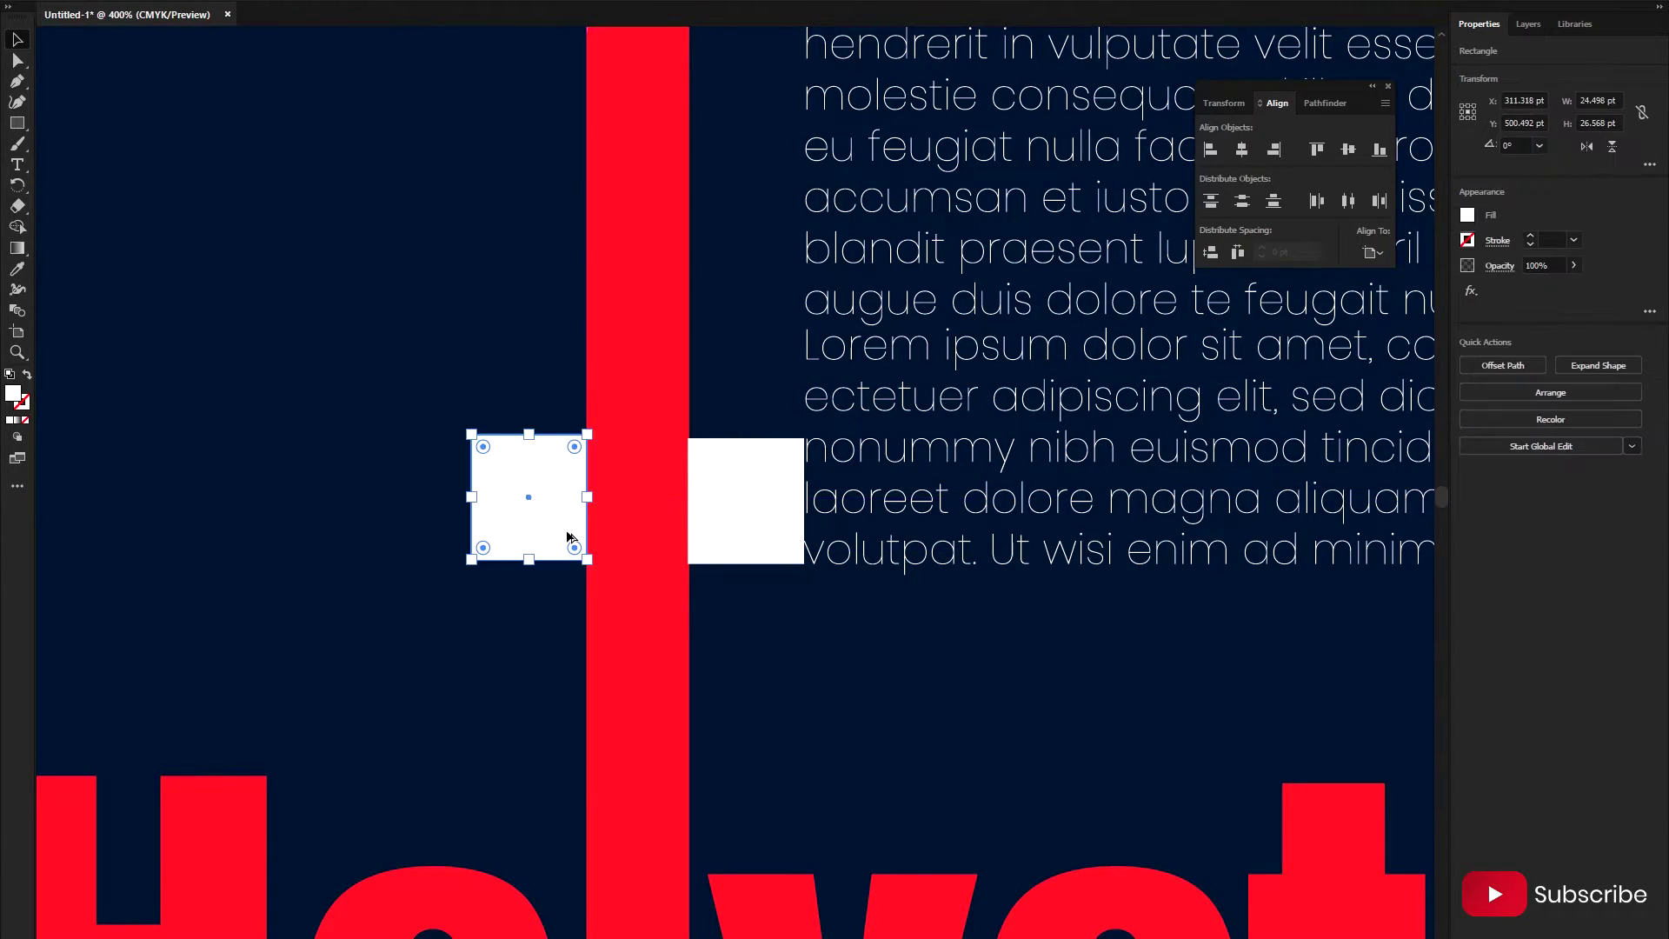
pyautogui.click(746, 528)
pyautogui.press('Delete')
# - Check the white square's position against the text block, then switch to the Type tool
pyautogui.scroll(-3, 783, 620)
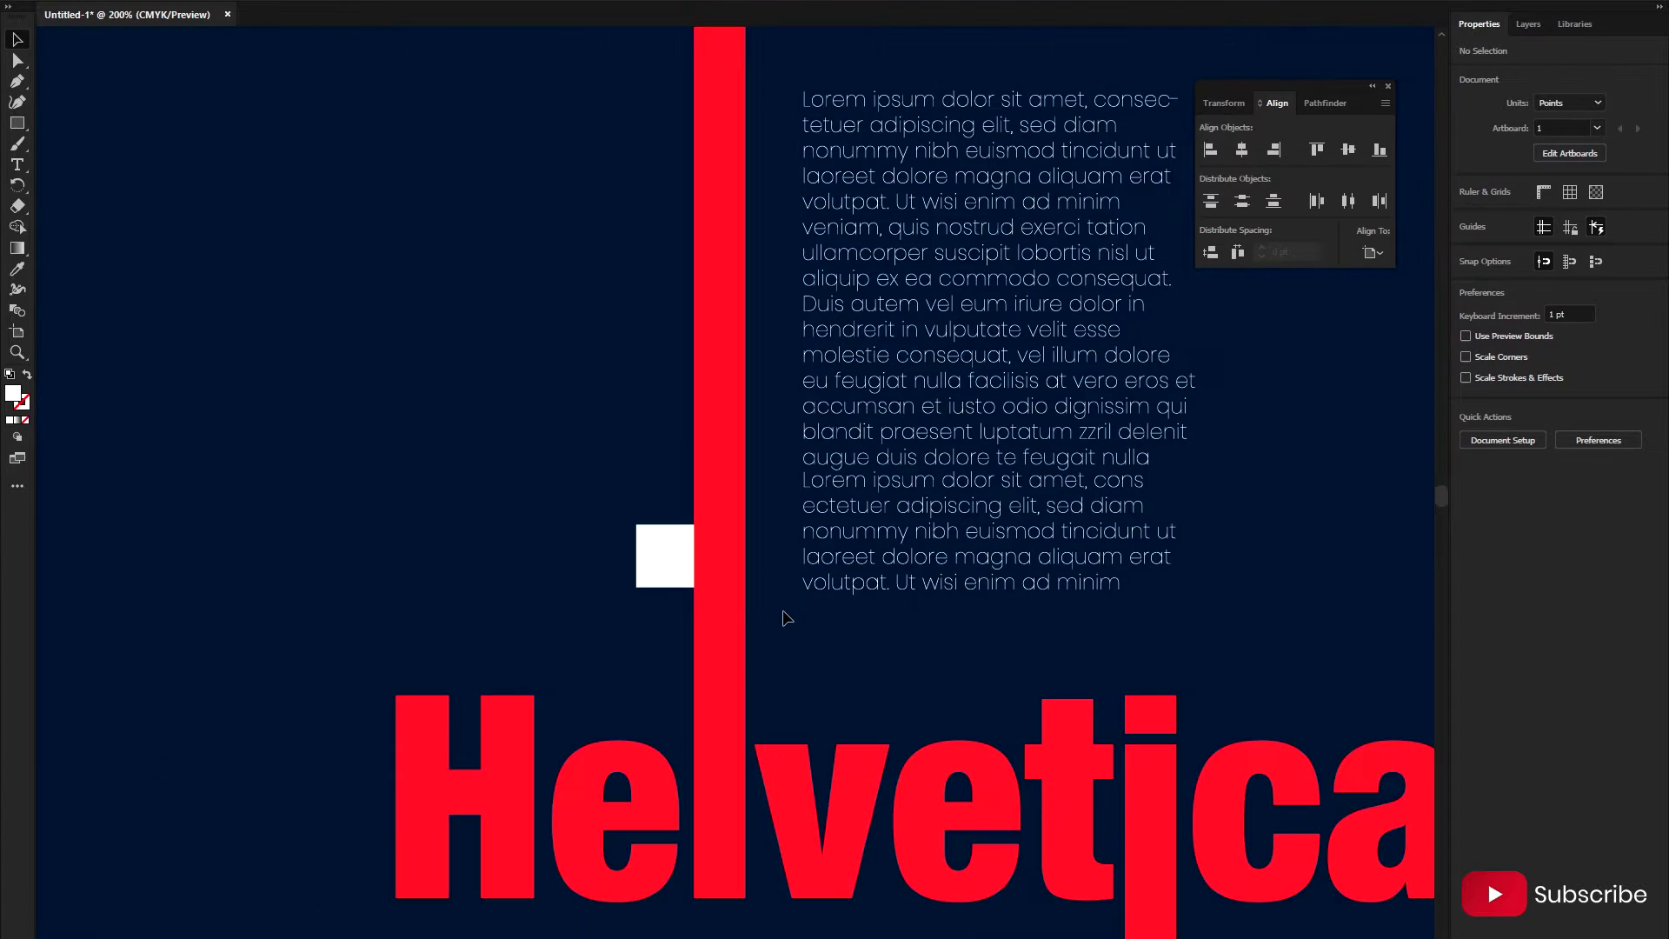
pyautogui.scroll(1, 739, 600)
pyautogui.click(665, 597)
pyautogui.click(856, 557)
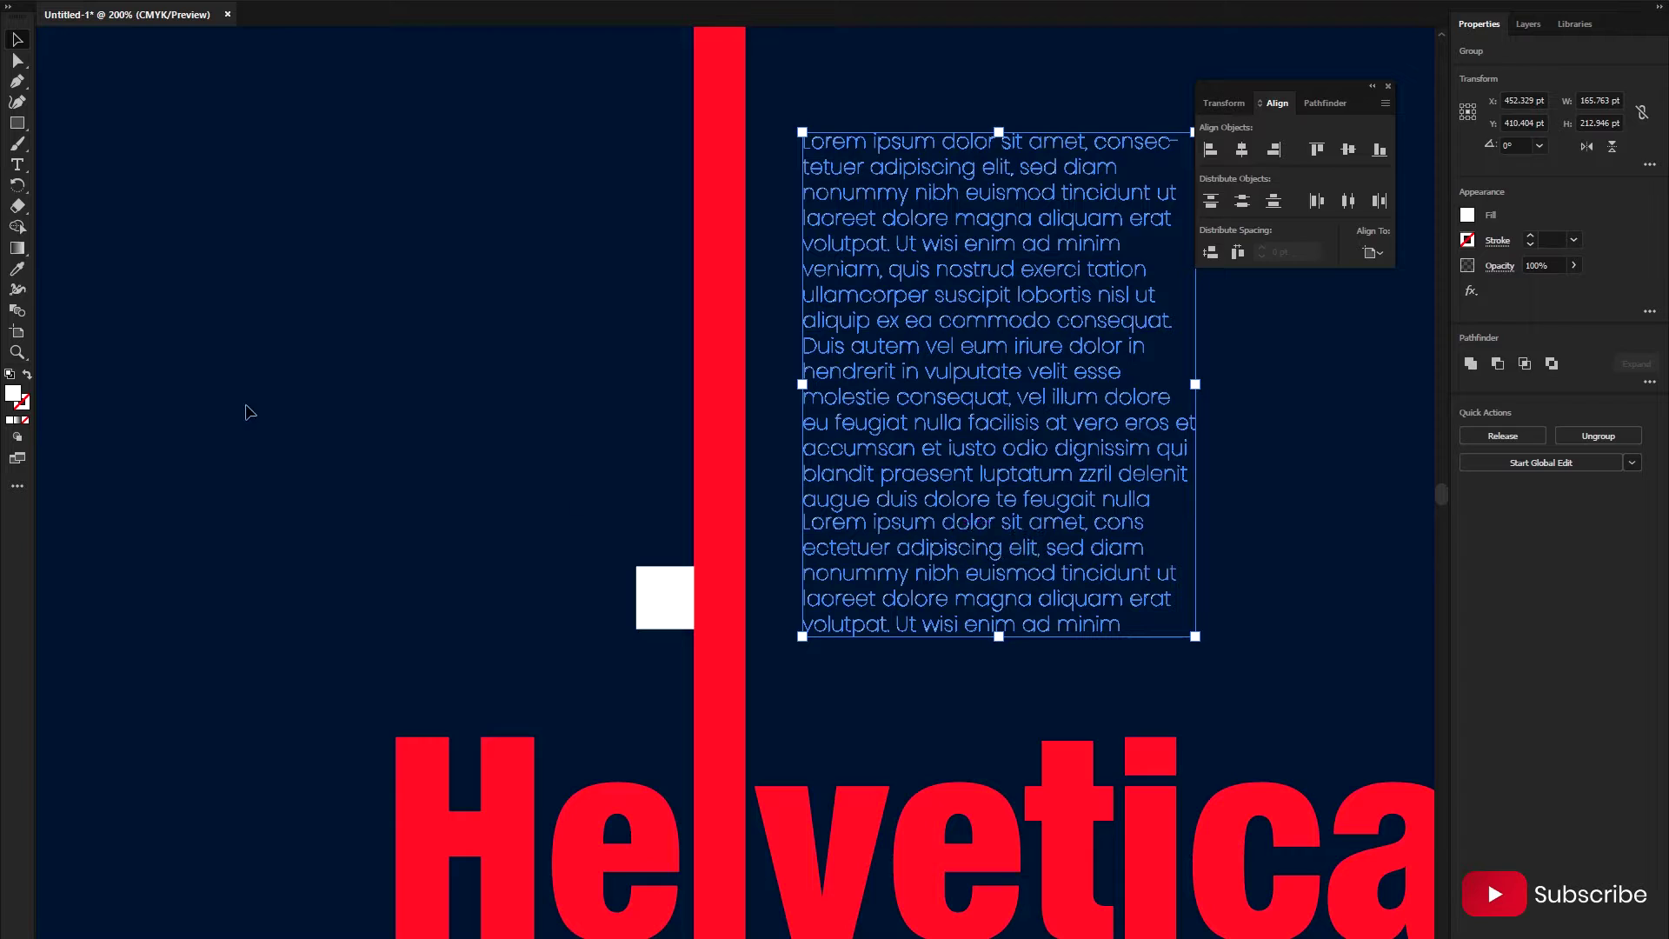
pyautogui.click(218, 351)
pyautogui.scroll(-1, 600, 461)
pyautogui.scroll(1, 401, 445)
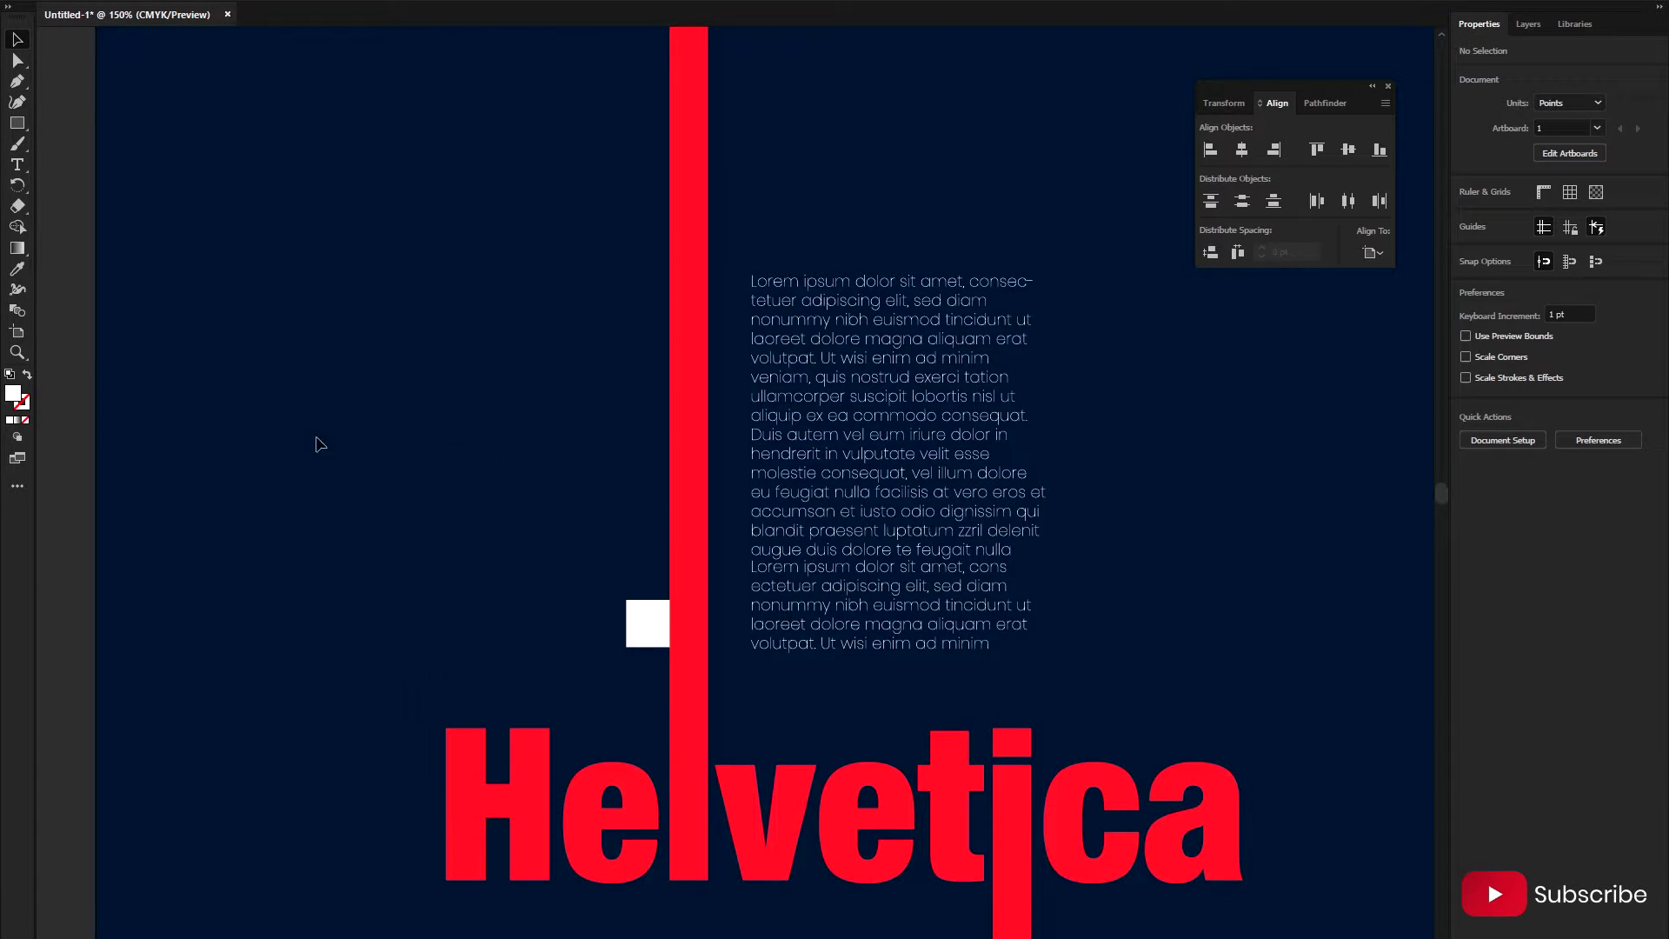
pyautogui.click(23, 171)
pyautogui.scroll(-1, 578, 434)
# - Set the text alignment to right-aligned
pyautogui.scroll(1, 547, 429)
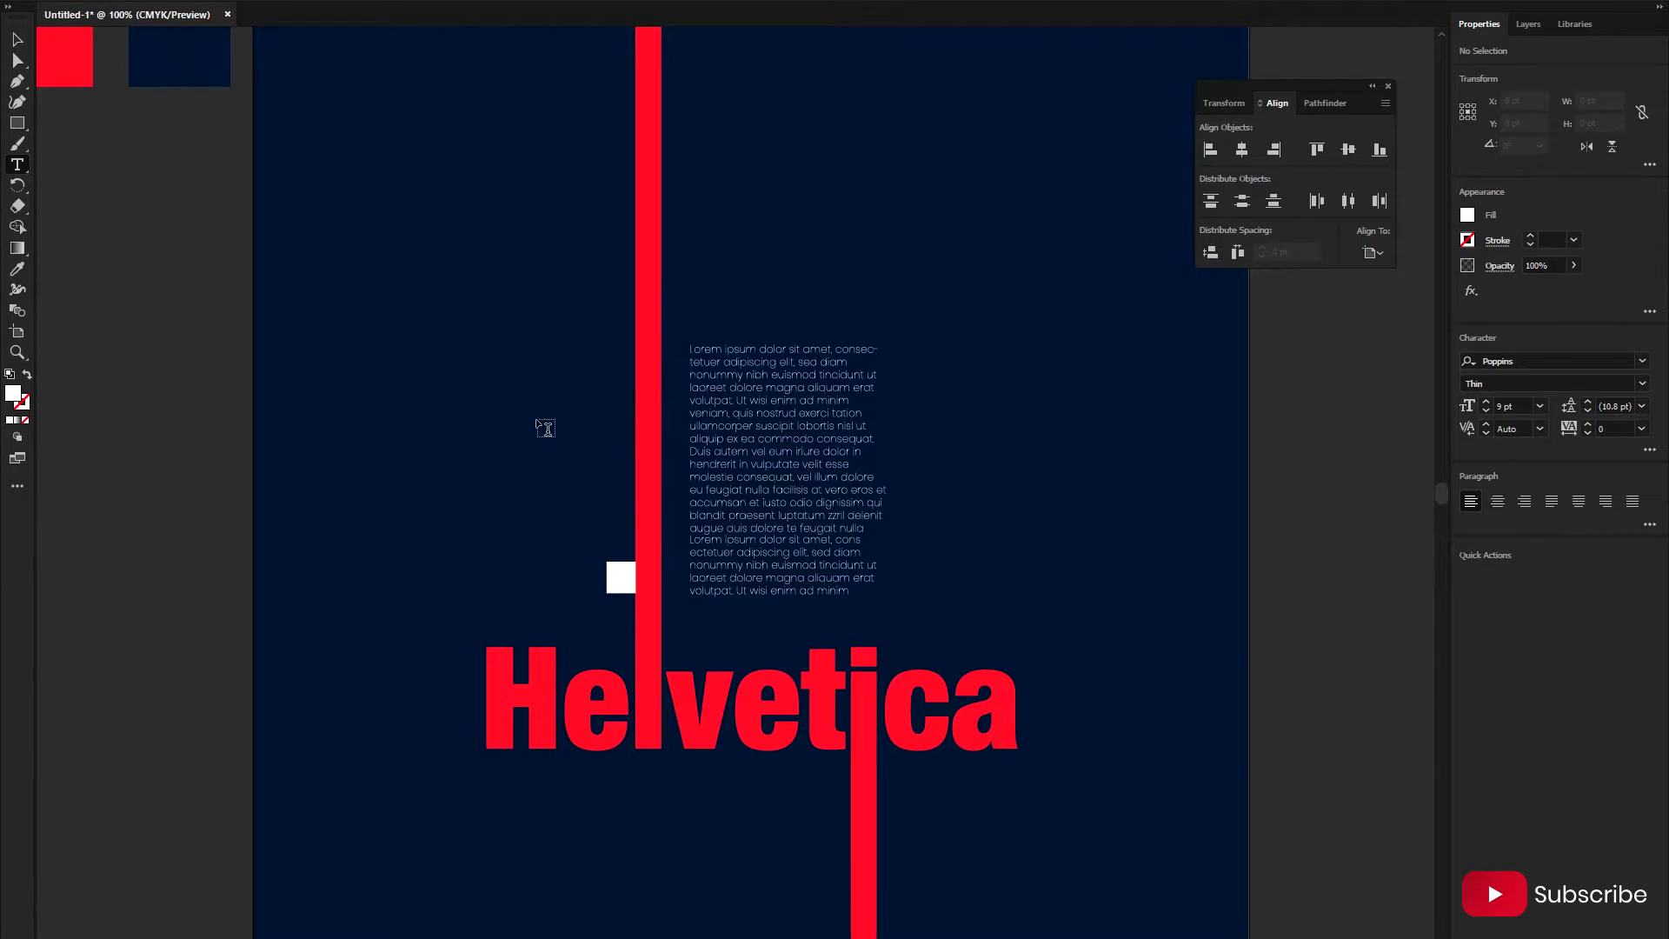
pyautogui.click(1525, 504)
pyautogui.scroll(-1, 906, 557)
pyautogui.scroll(-1, 904, 552)
# - Select the small white square beside the red bar and delete it
pyautogui.press('v')
pyautogui.click(711, 506)
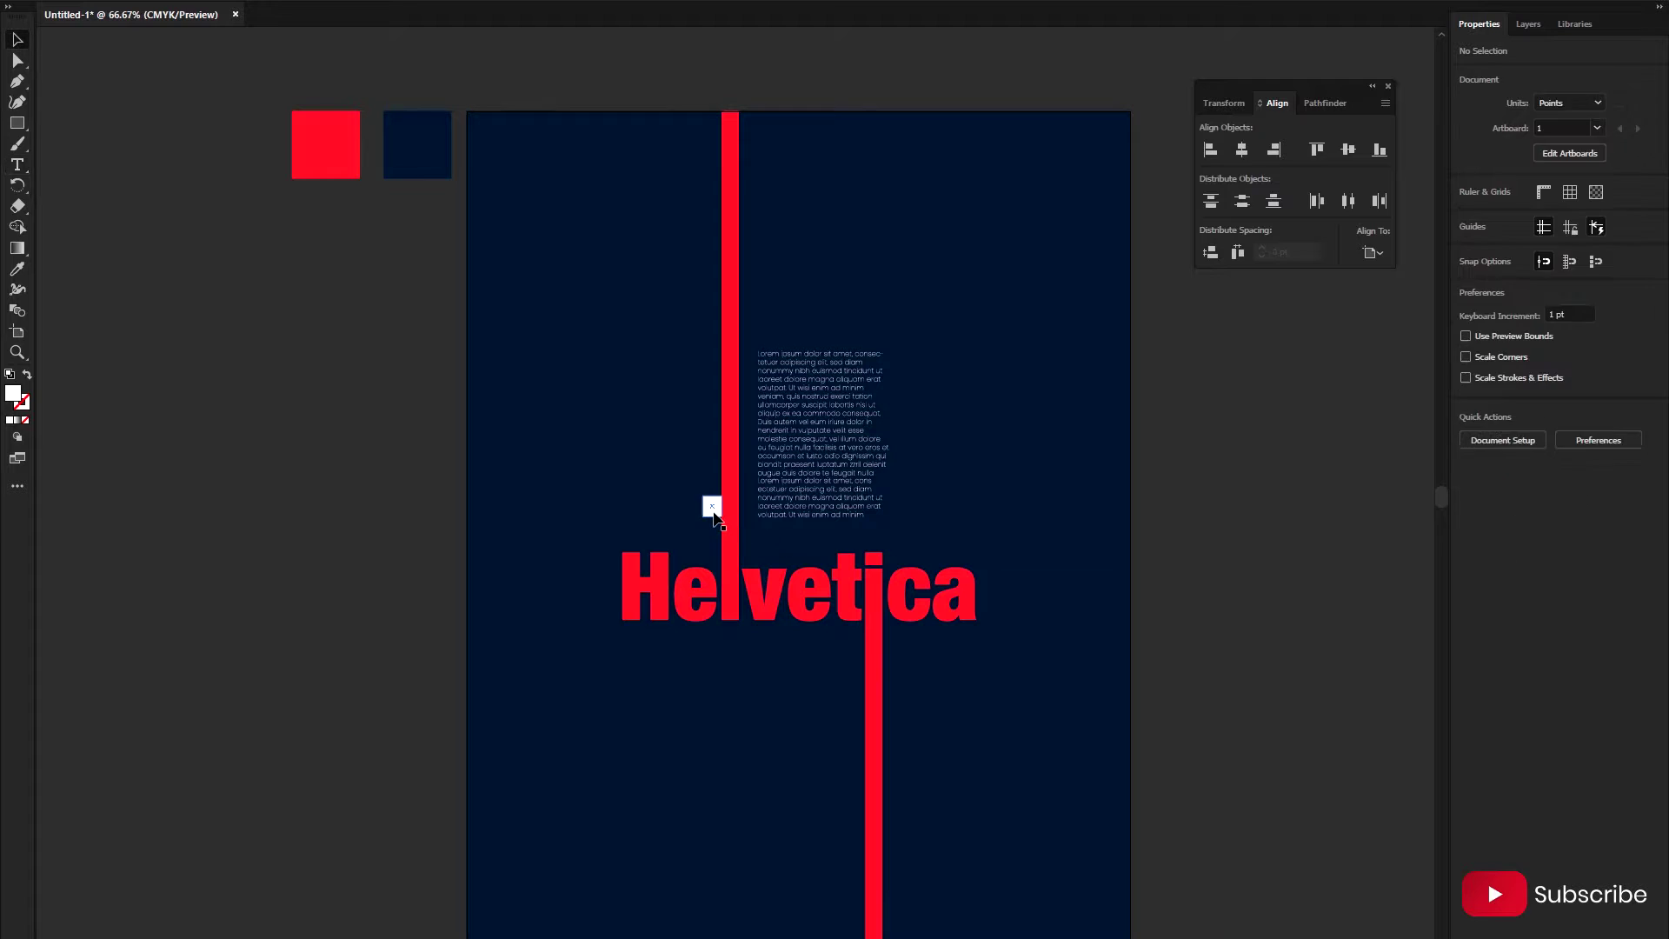
pyautogui.press('Delete')
pyautogui.scroll(-2, 991, 533)
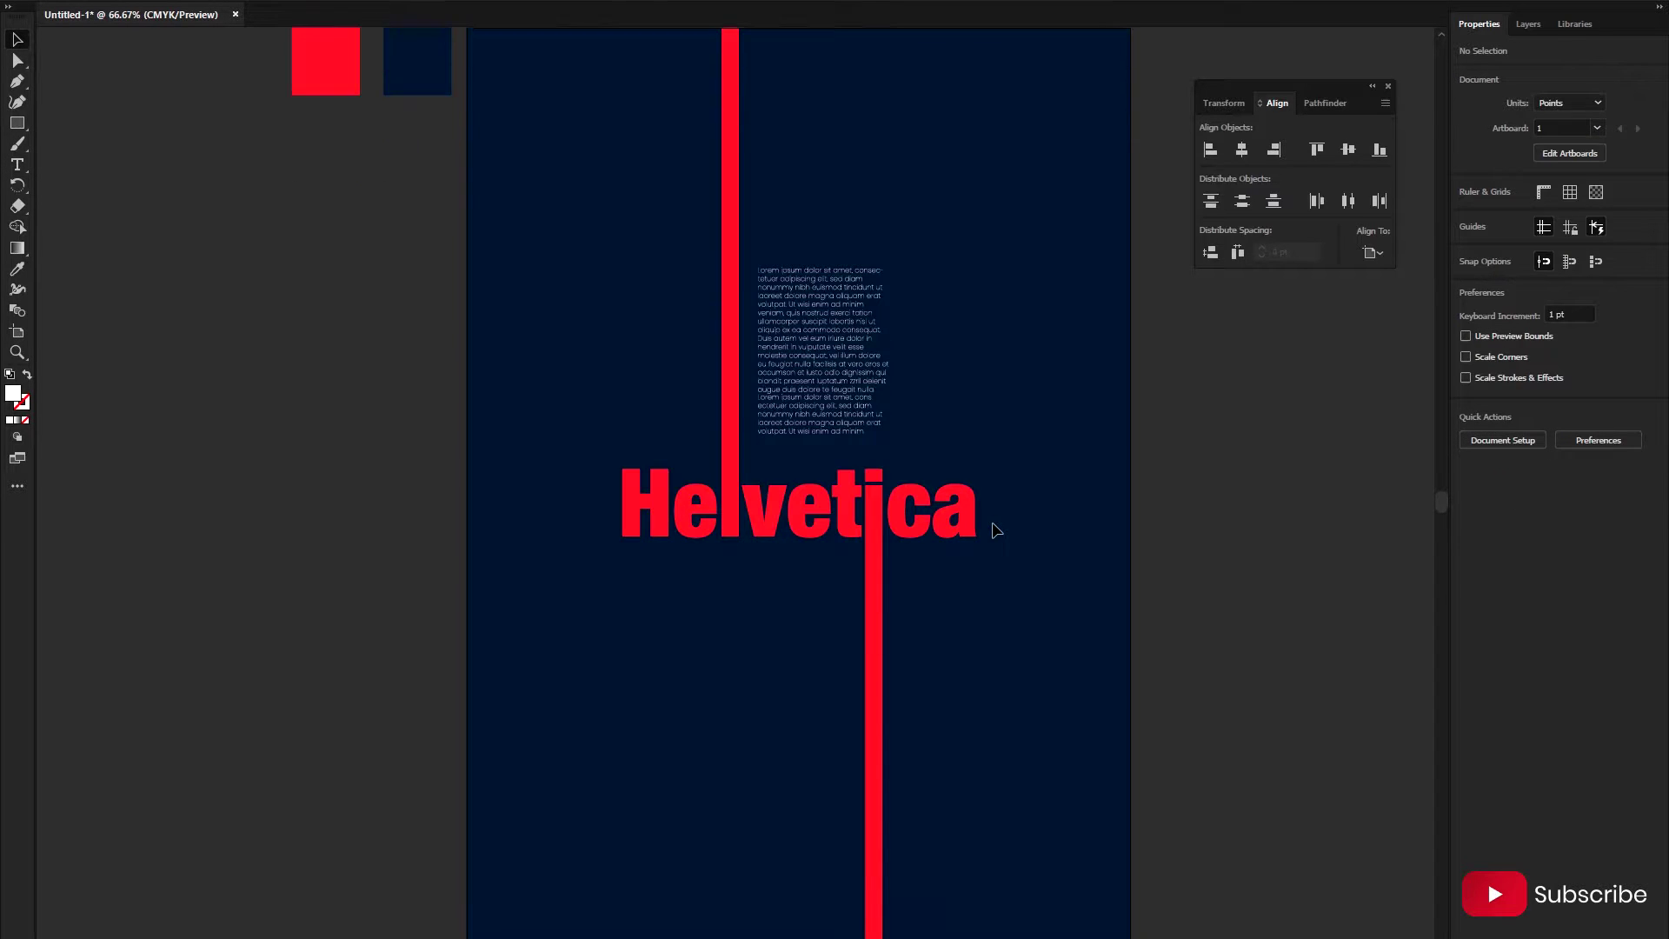
pyautogui.scroll(-2, 991, 533)
pyautogui.scroll(2, 991, 533)
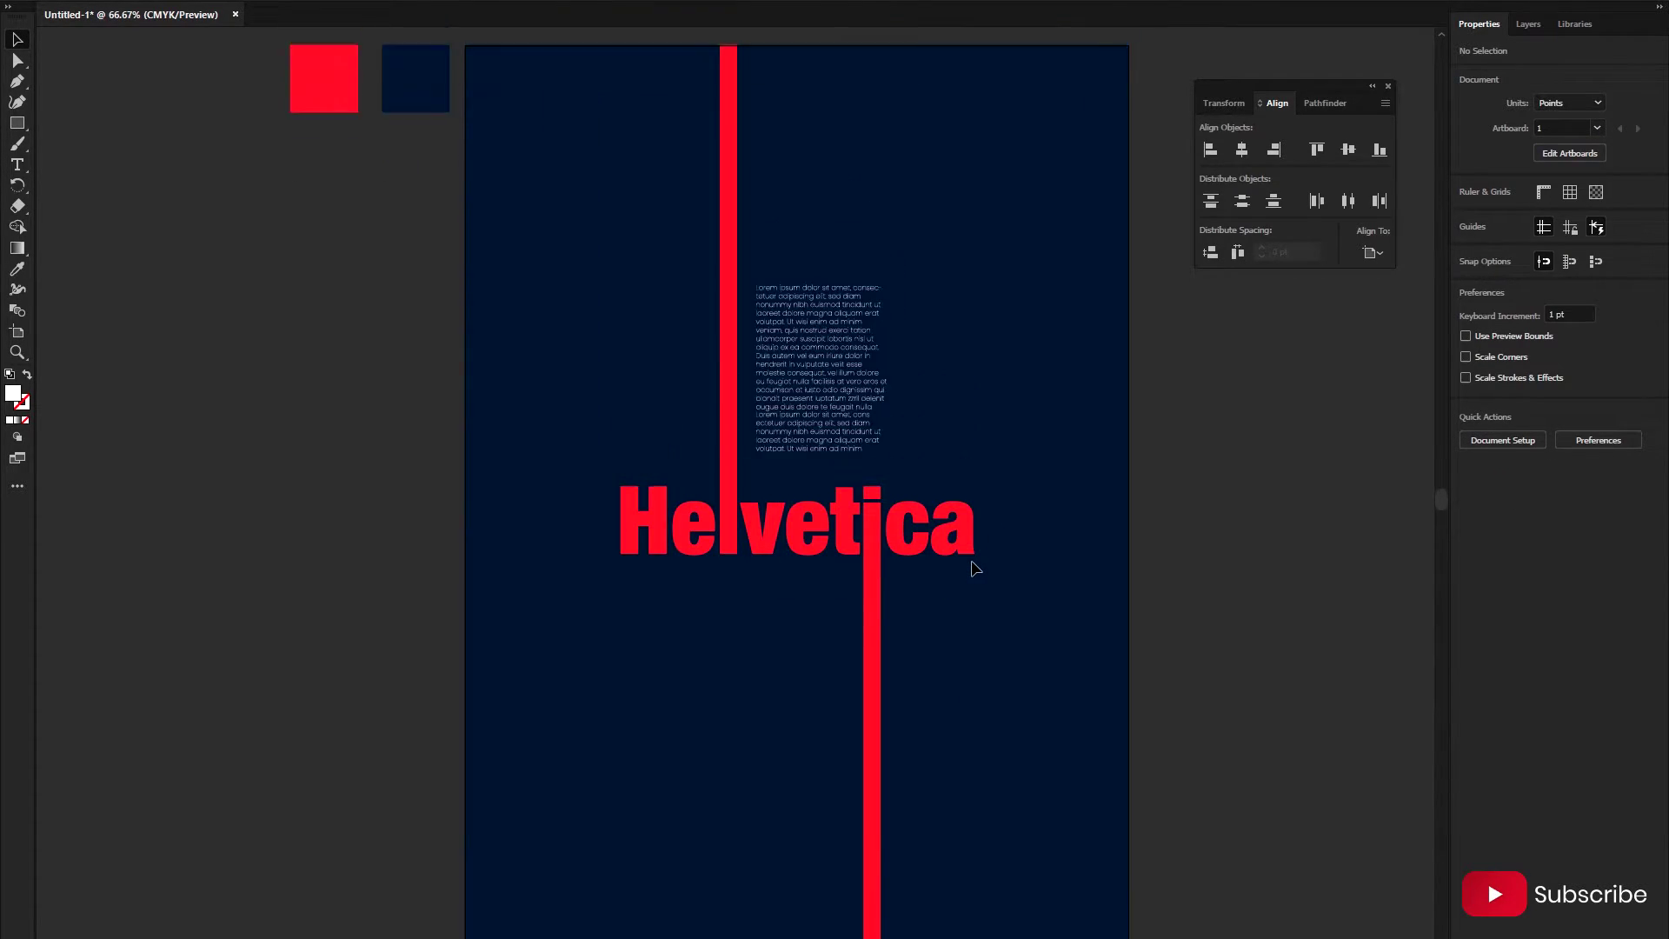
pyautogui.scroll(2, 995, 504)
pyautogui.scroll(-1, 995, 497)
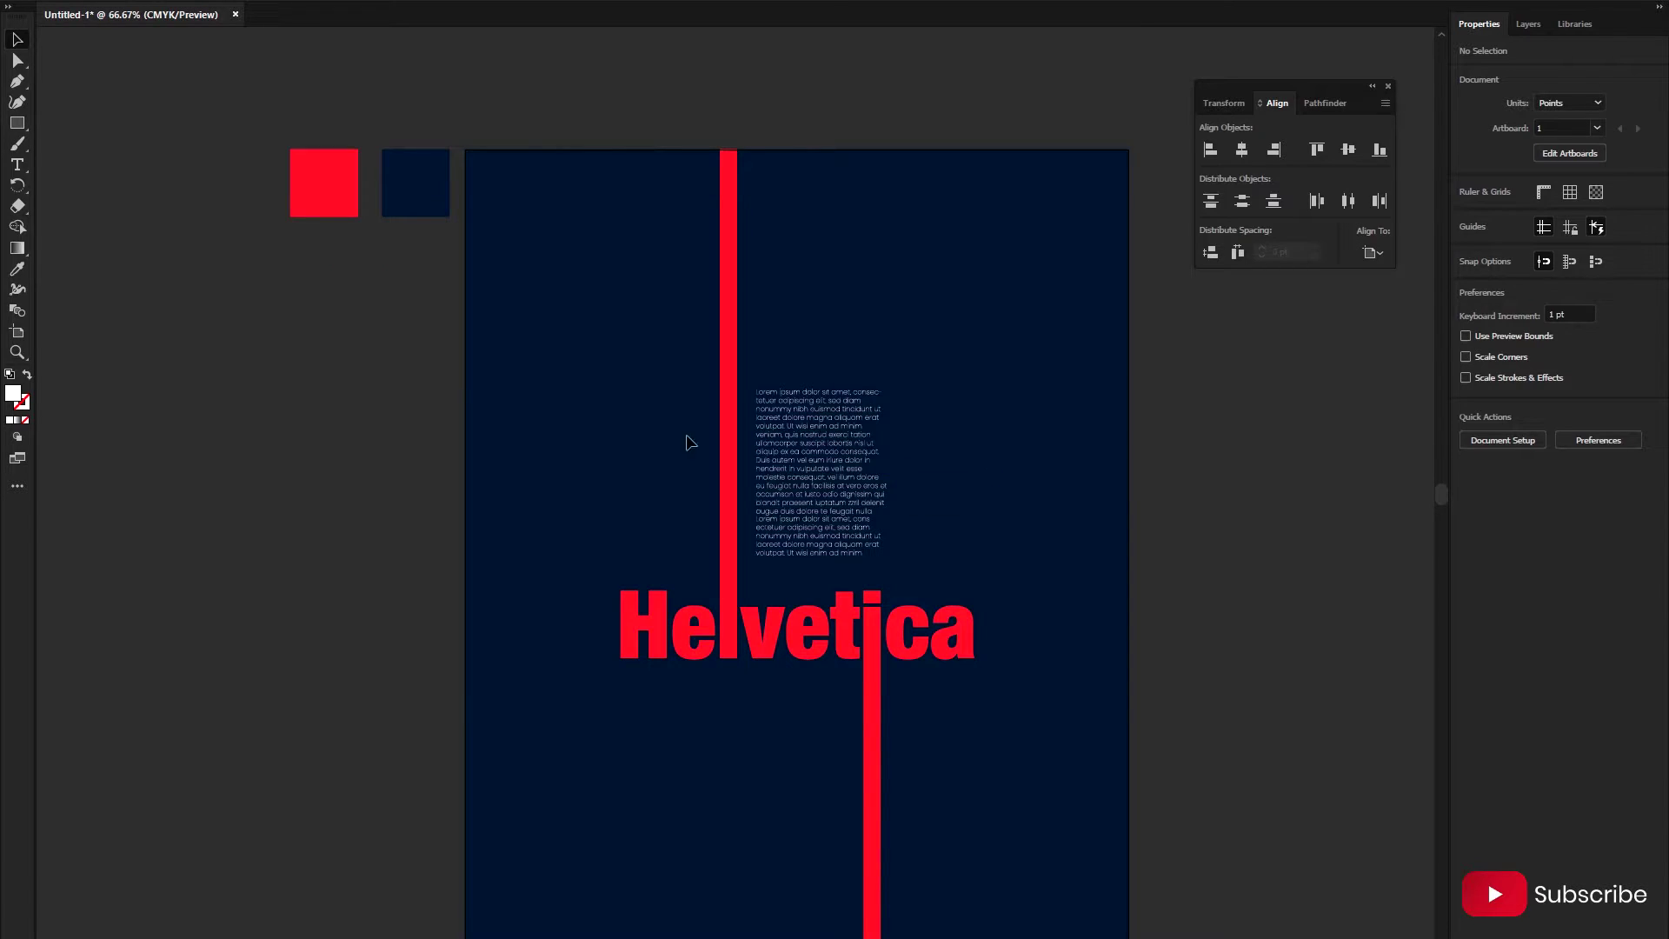
pyautogui.scroll(-1, 598, 376)
pyautogui.press('t')
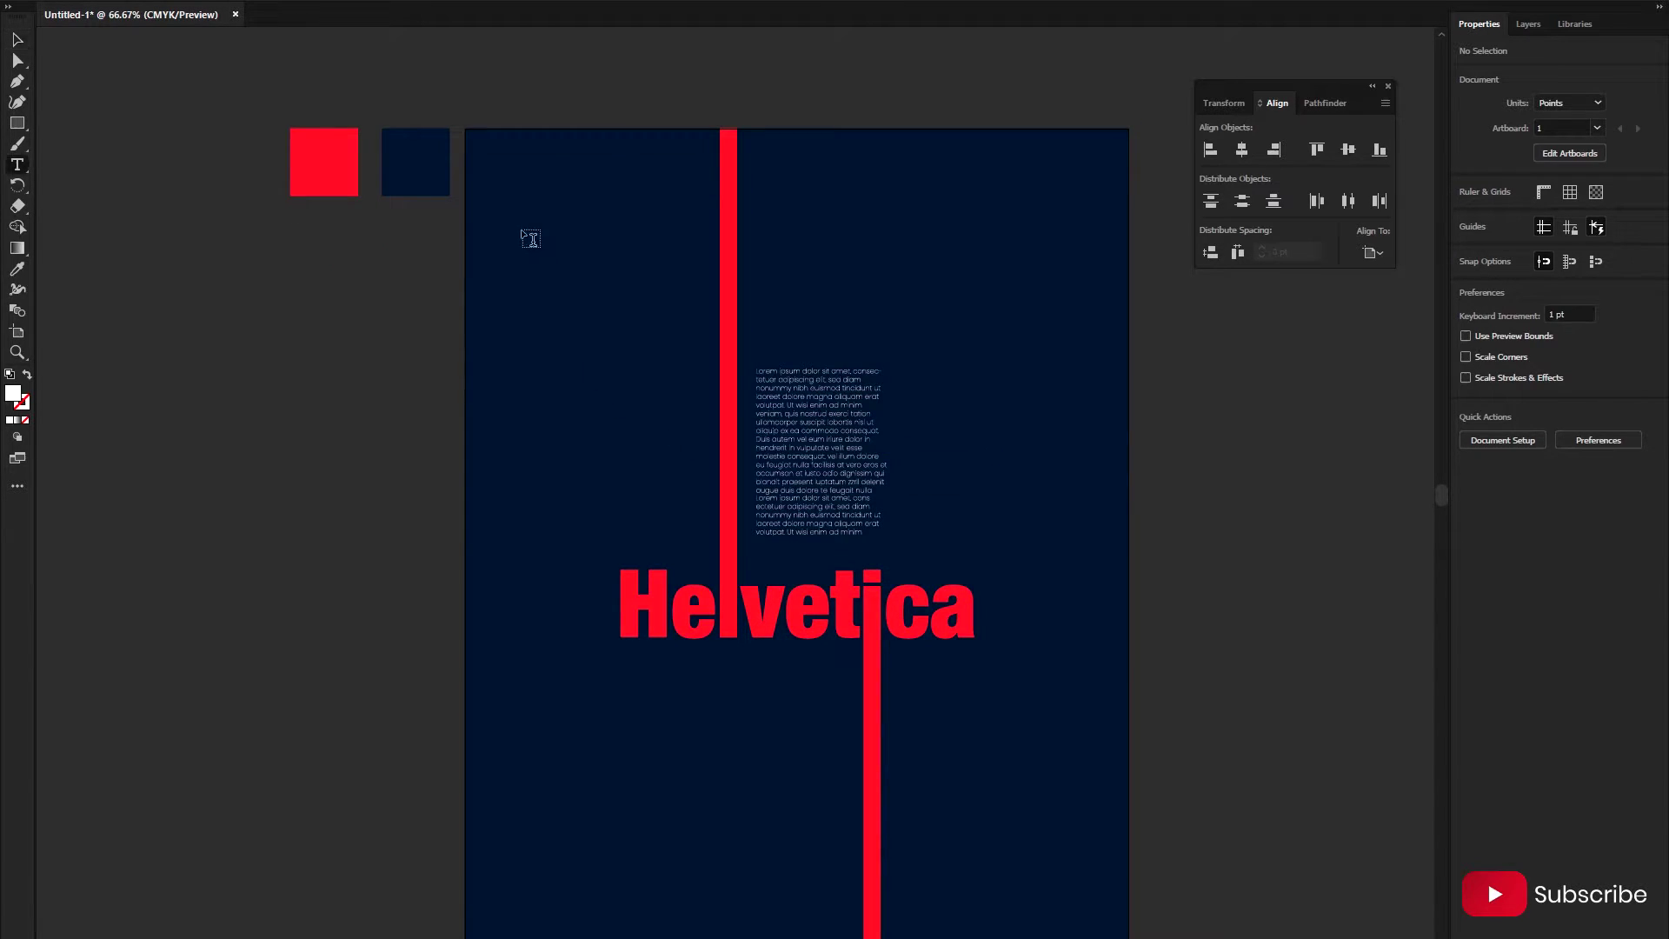
pyautogui.scroll(1, 523, 228)
# - Place new text at the poster's top left, left-aligned with white fill and Medium weight
pyautogui.scroll(1, 522, 217)
pyautogui.click(483, 300)
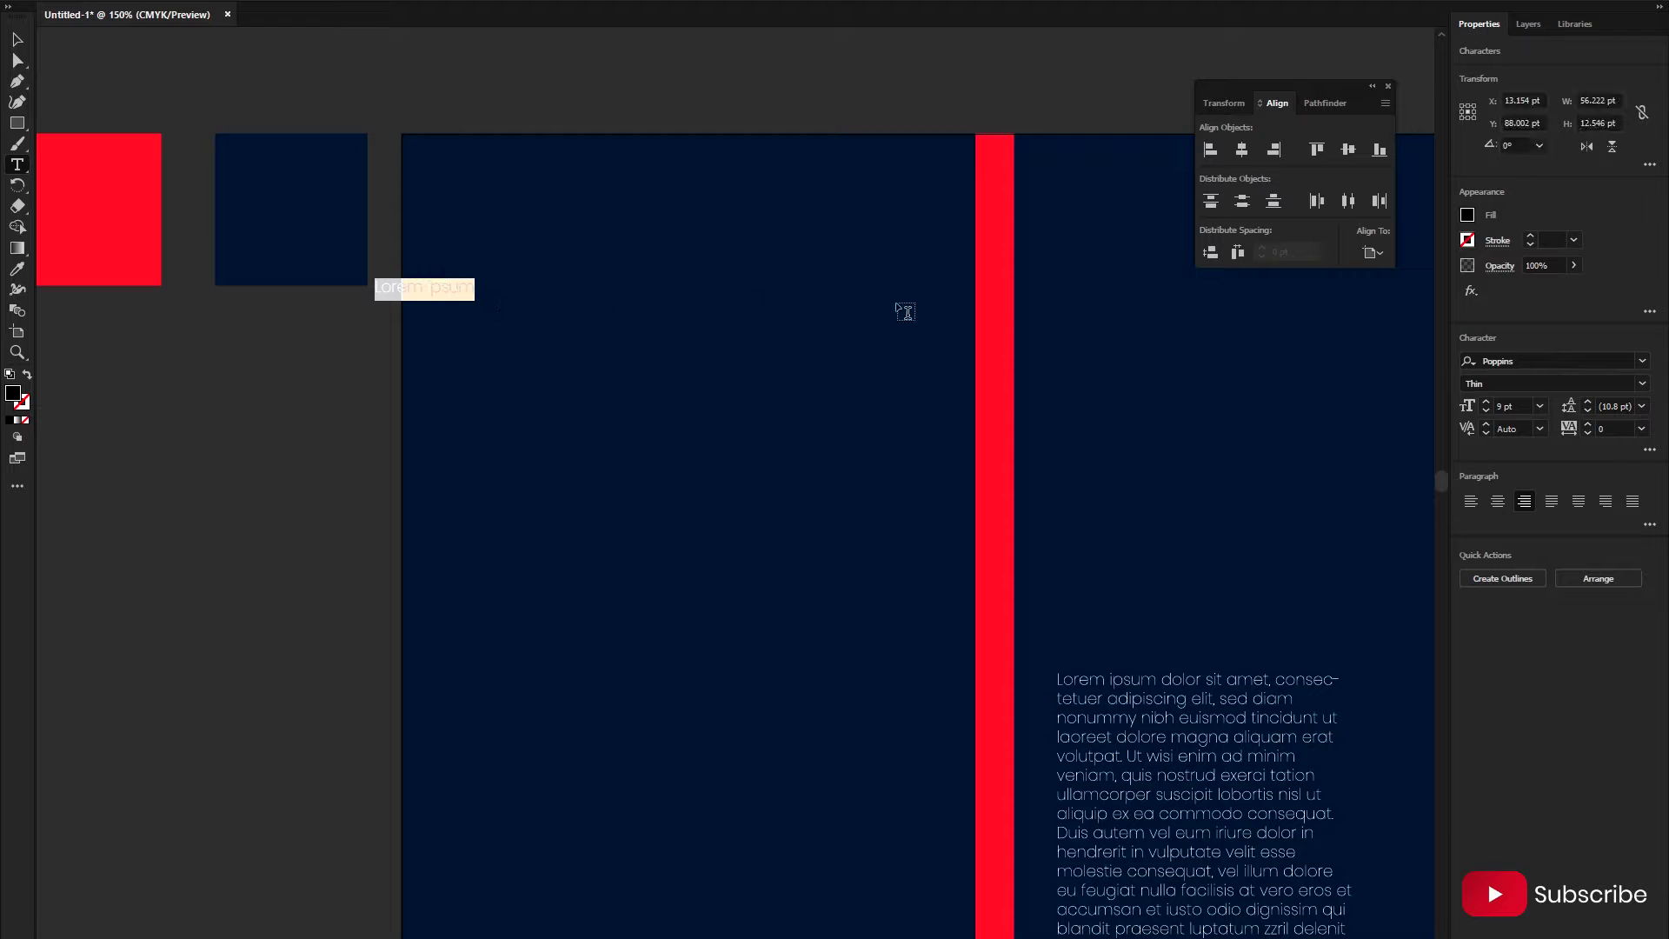
pyautogui.click(1470, 500)
pyautogui.click(1467, 215)
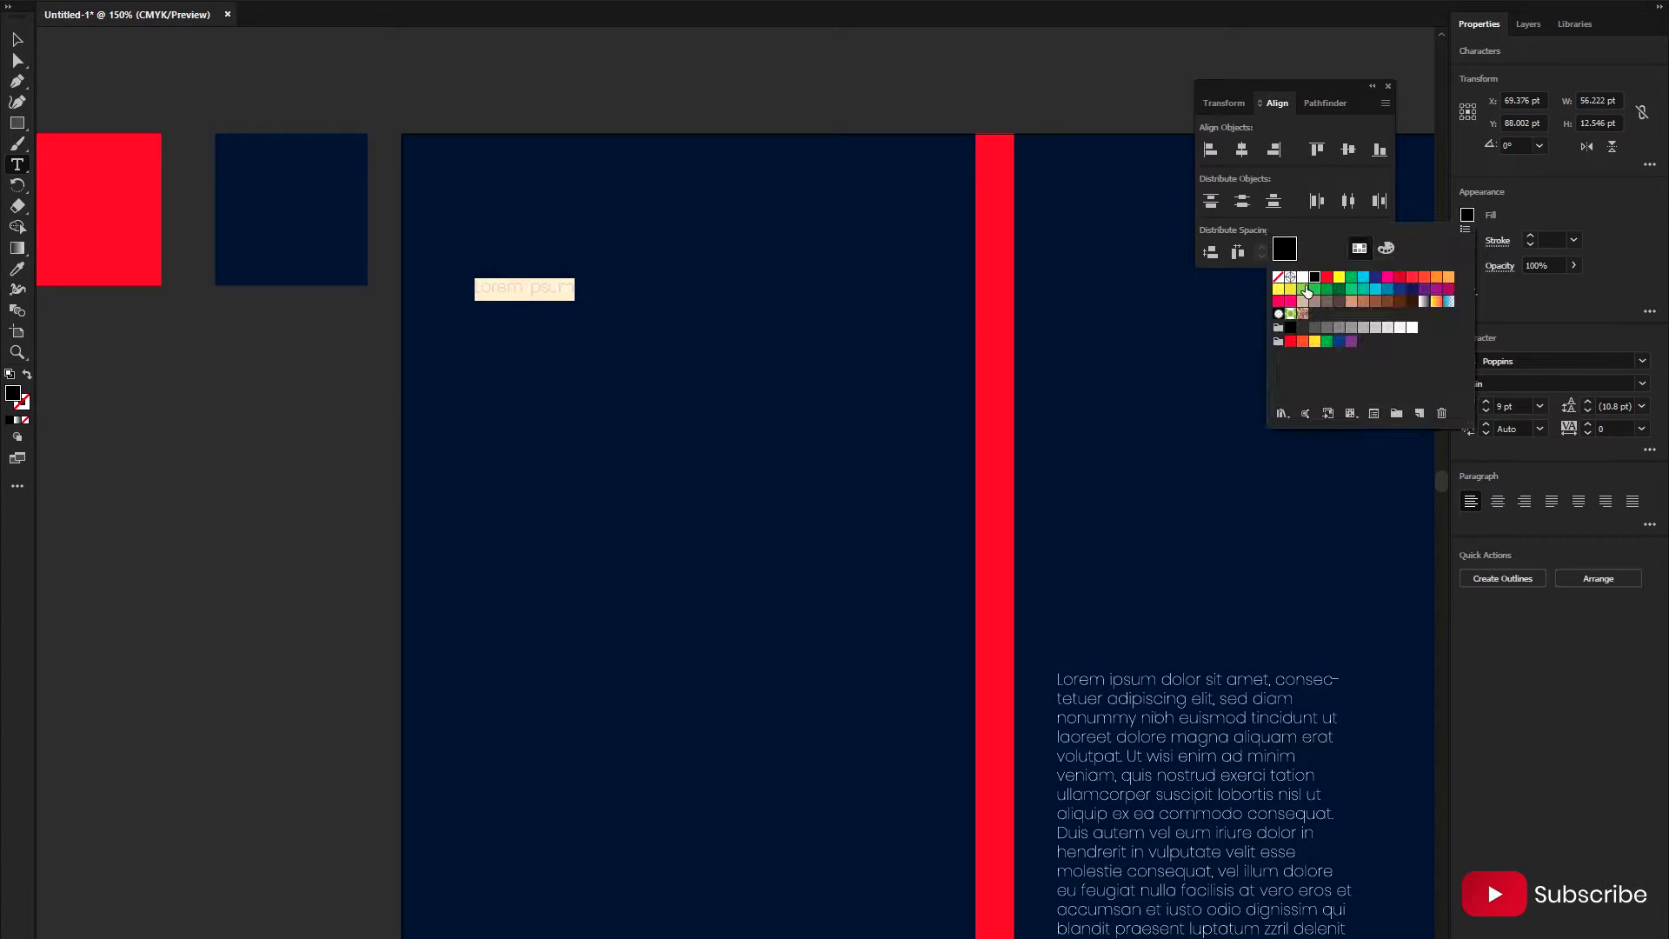
pyautogui.click(1283, 249)
pyautogui.click(1642, 383)
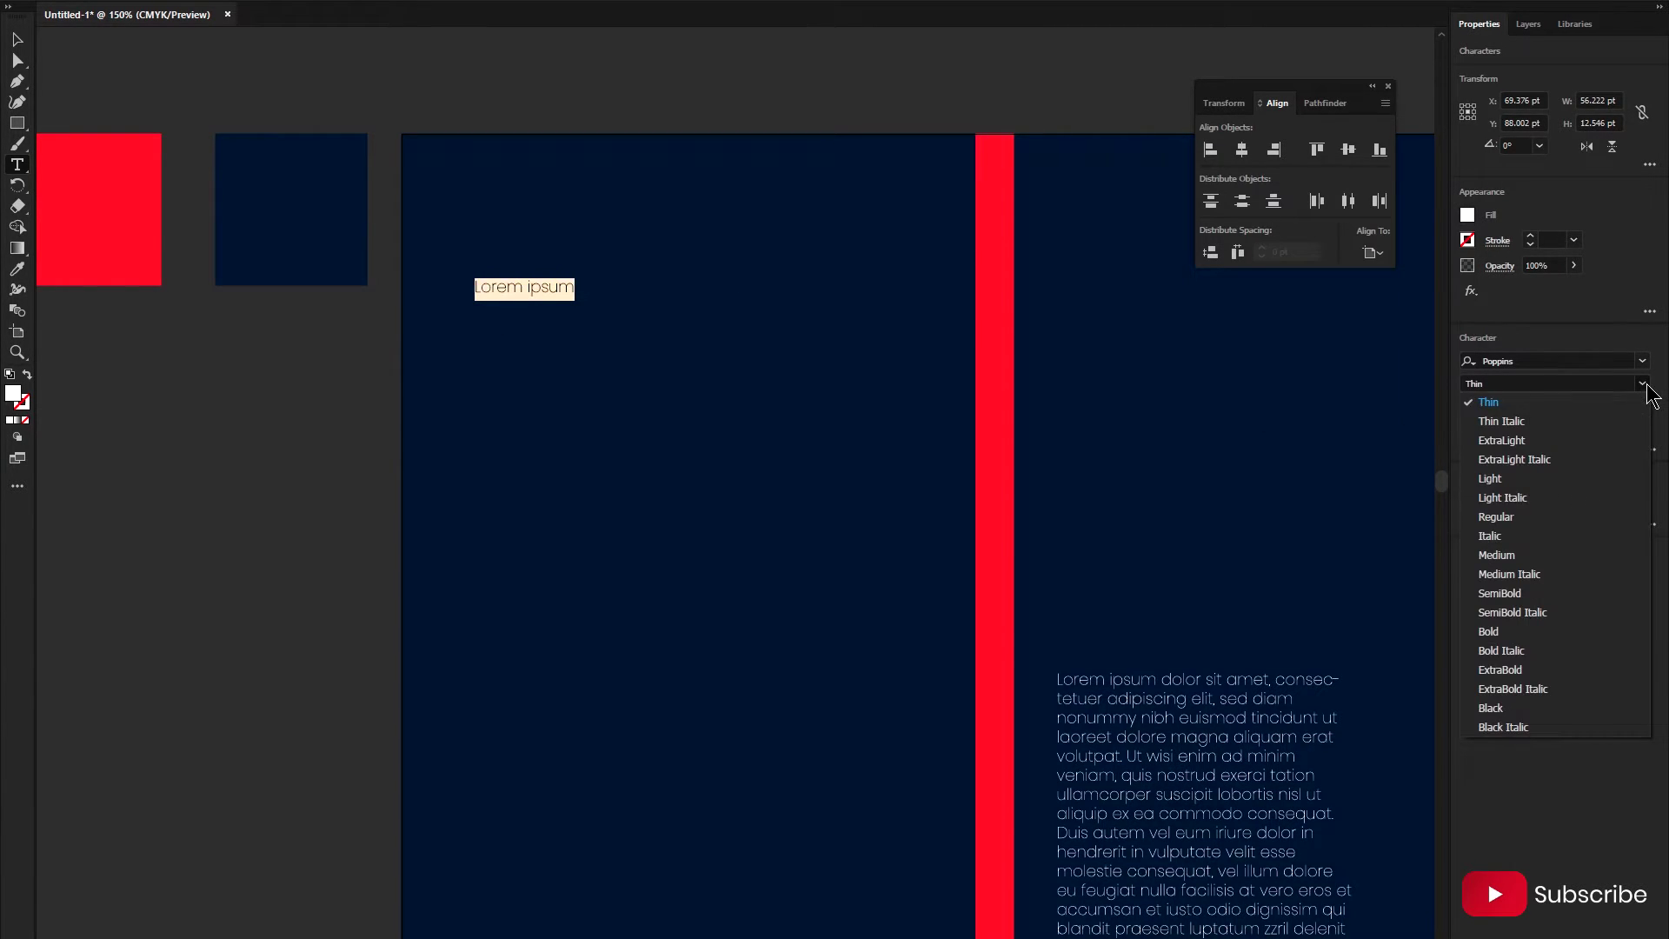
pyautogui.click(1564, 555)
# - Type the 'Typography' heading and adjust its font size to 20 pt
pyautogui.write('Tyo')
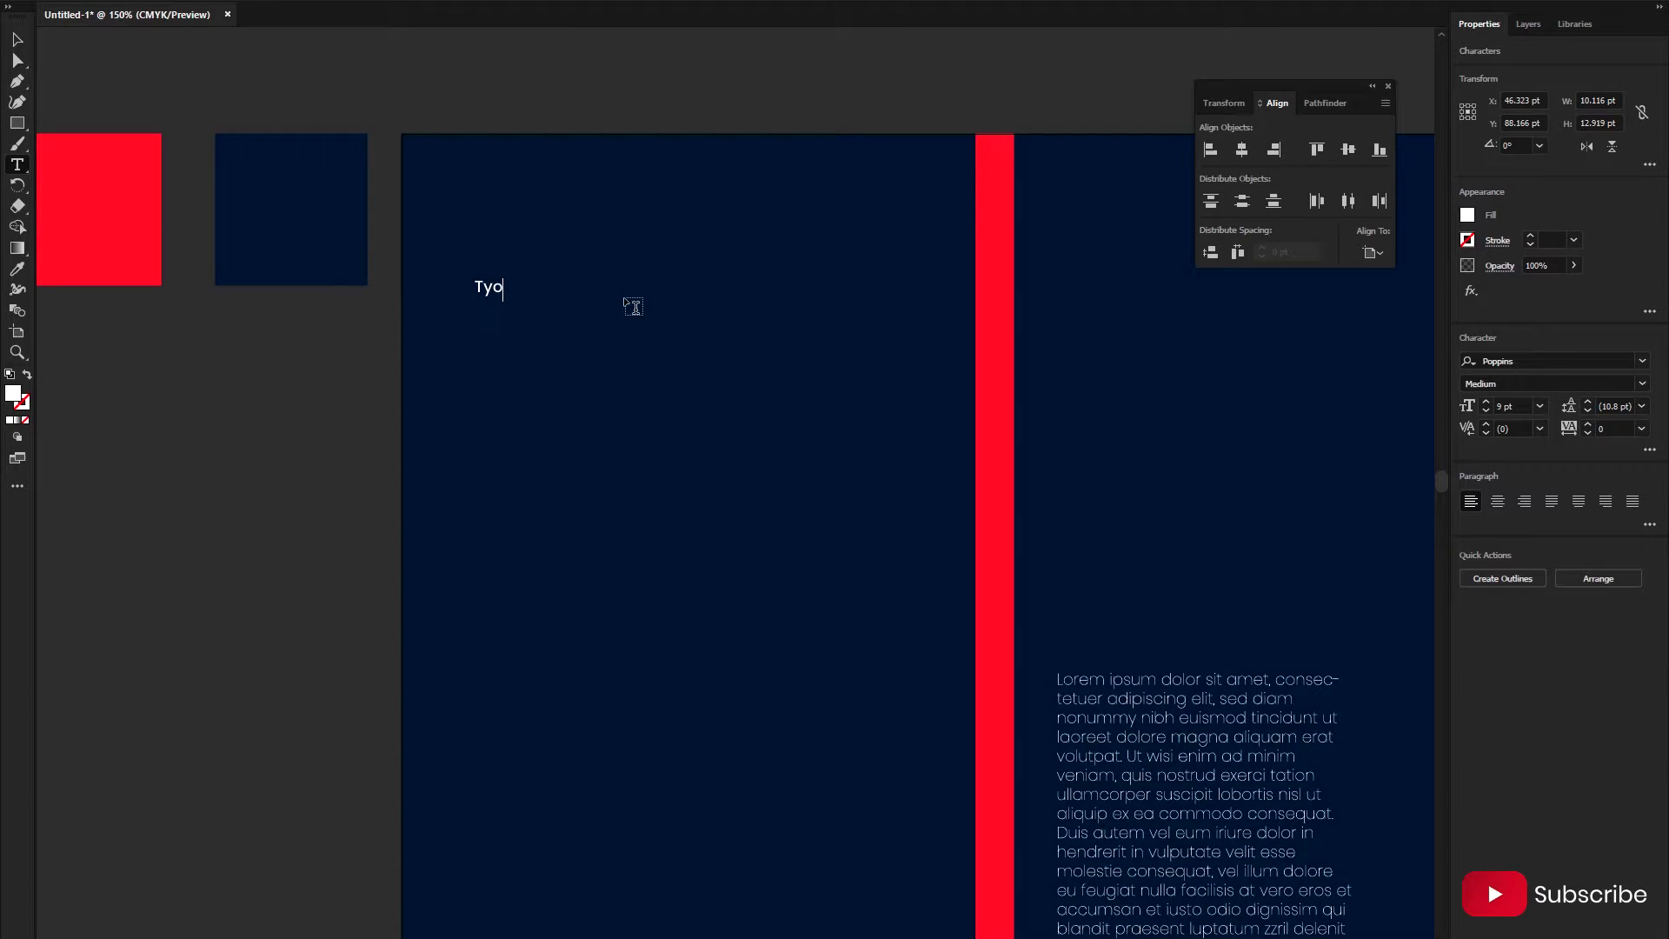
pyautogui.press('BackSpace')
pyautogui.write('pography')
pyautogui.press('Escape')
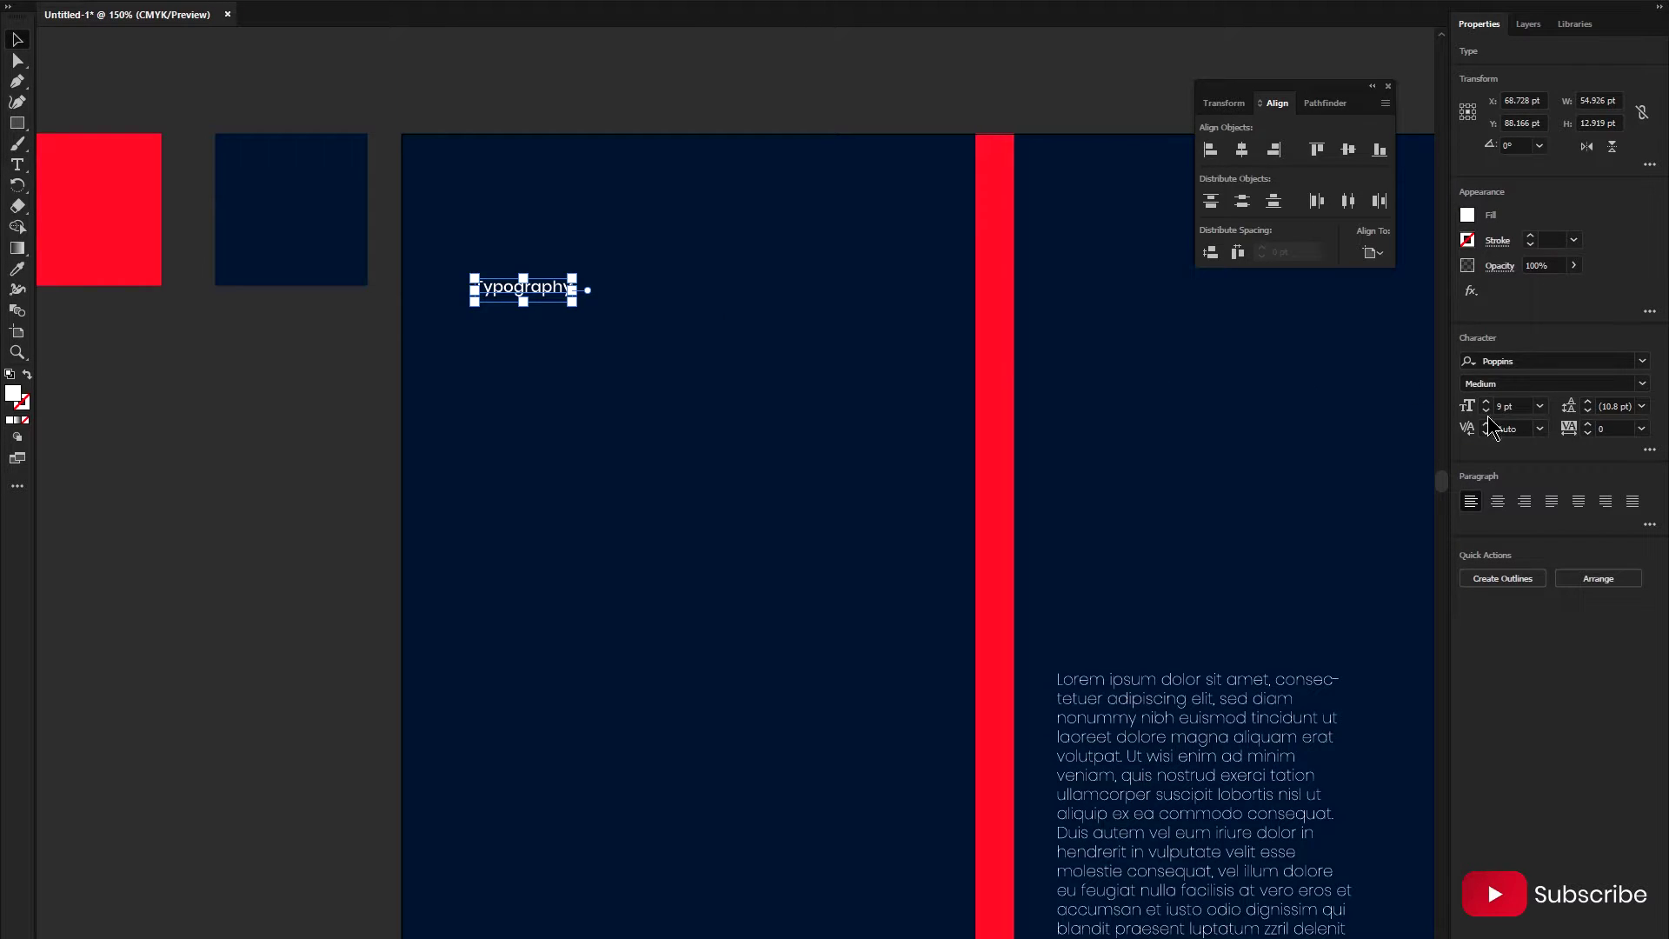
pyautogui.click(1486, 403)
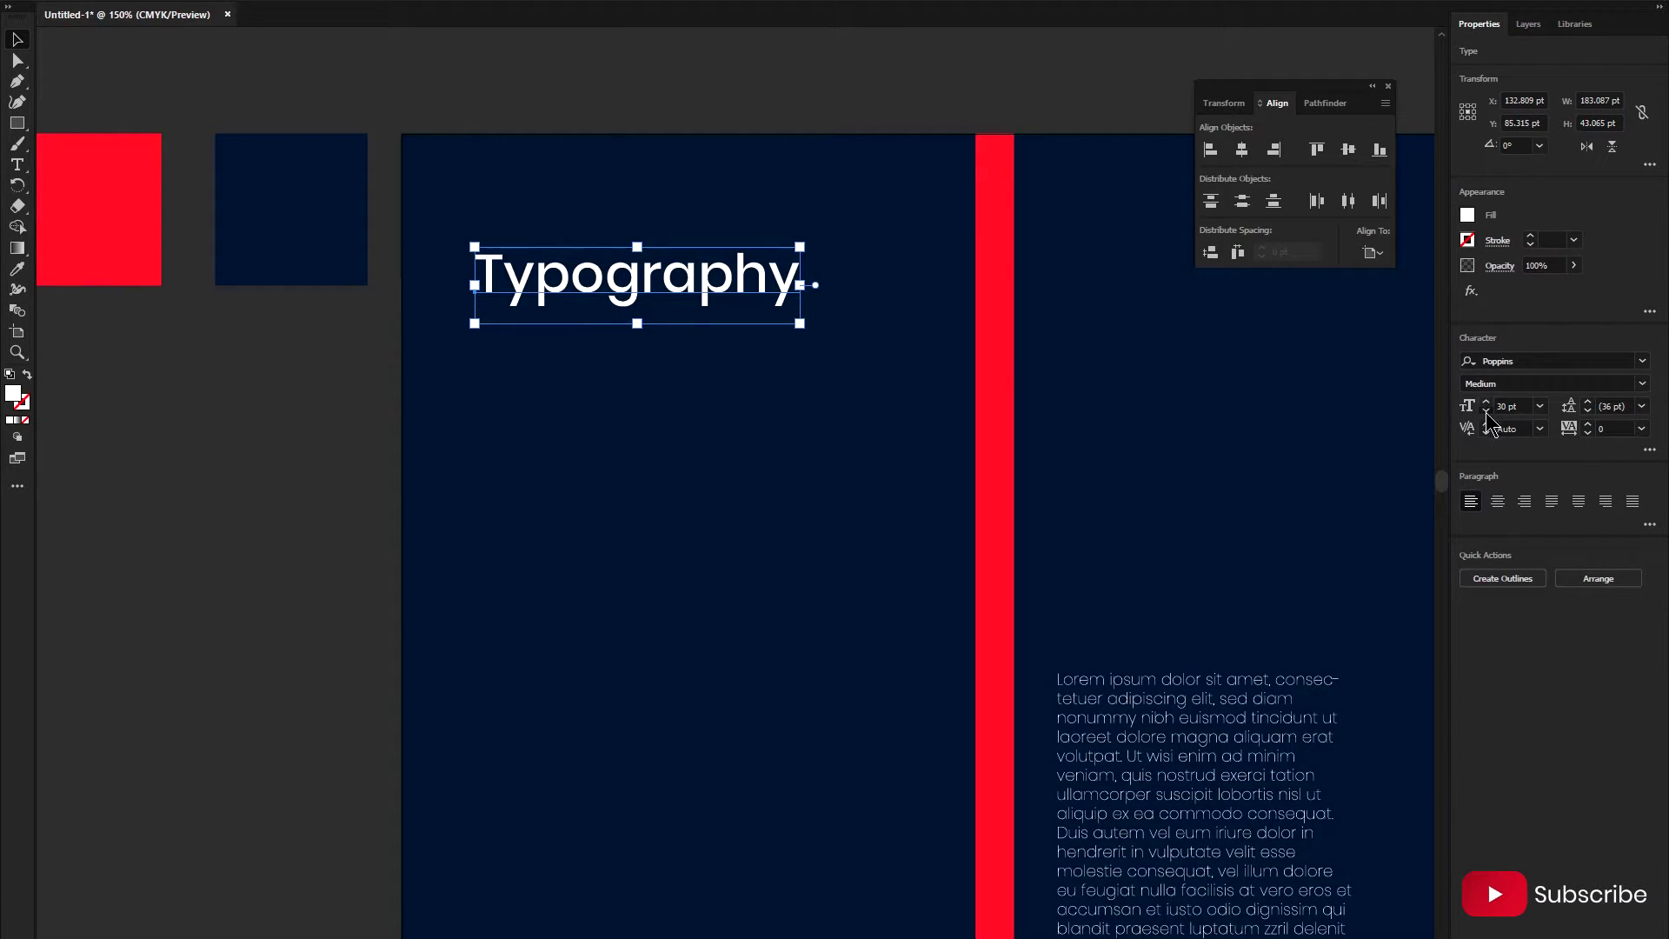
pyautogui.click(1485, 412)
# - Move the Typography heading up to sit near the top-left of the page
pyautogui.click(701, 354)
pyautogui.moveTo(605, 276); pyautogui.dragTo(589, 219)
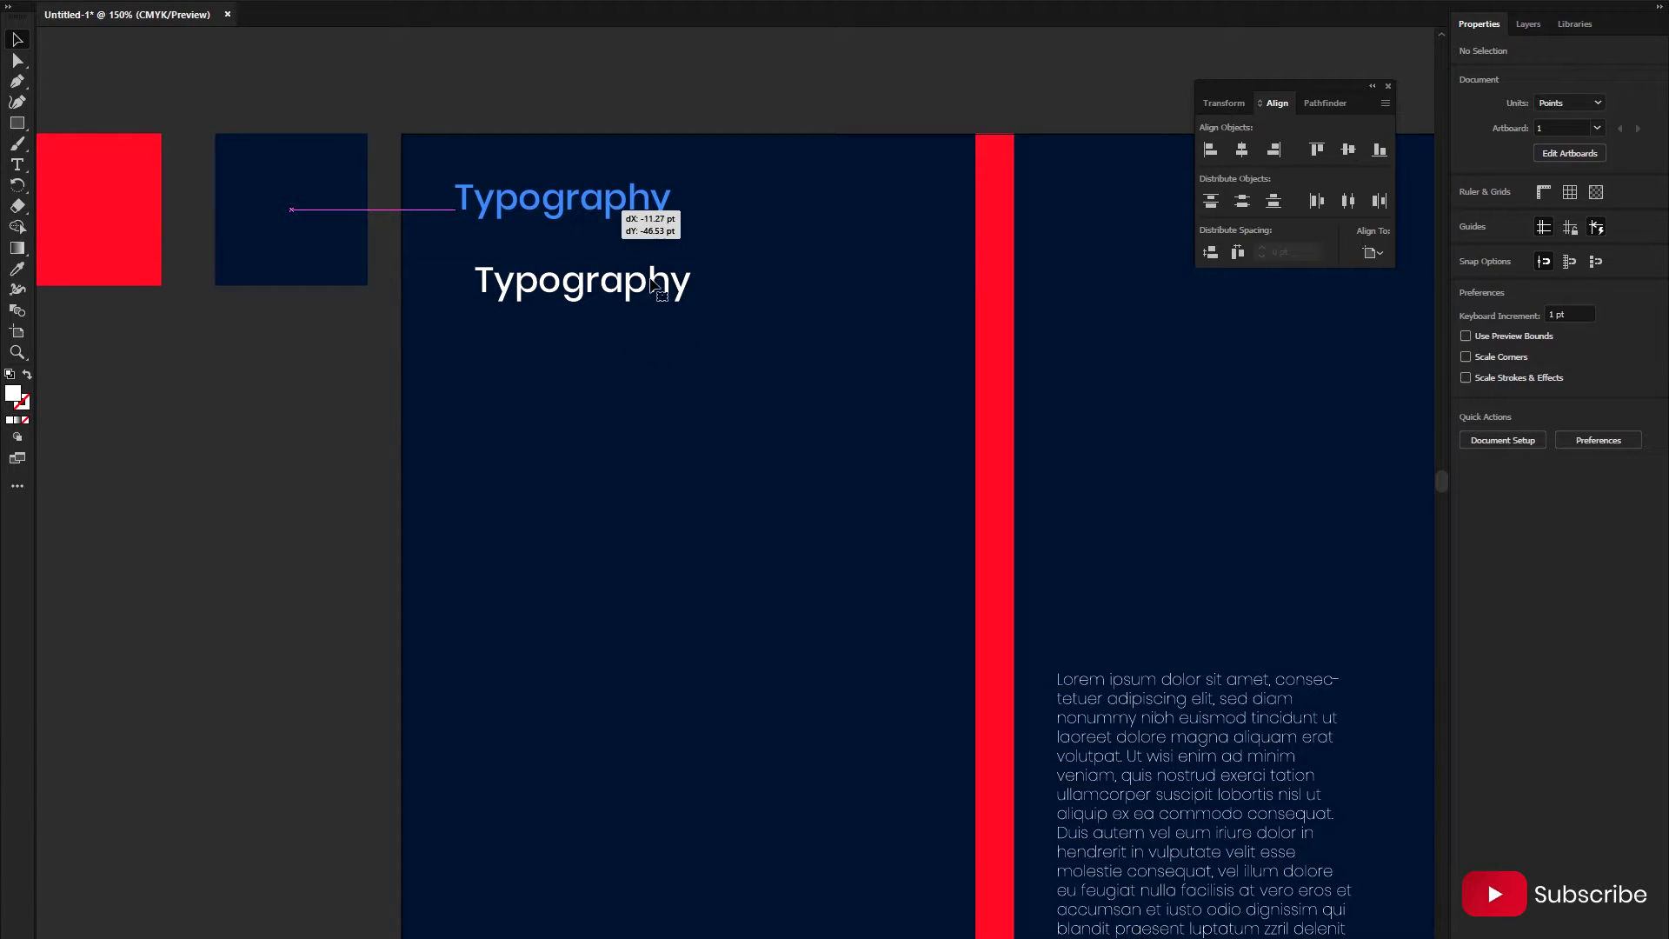
pyautogui.moveTo(656, 283); pyautogui.dragTo(648, 279)
pyautogui.click(616, 209)
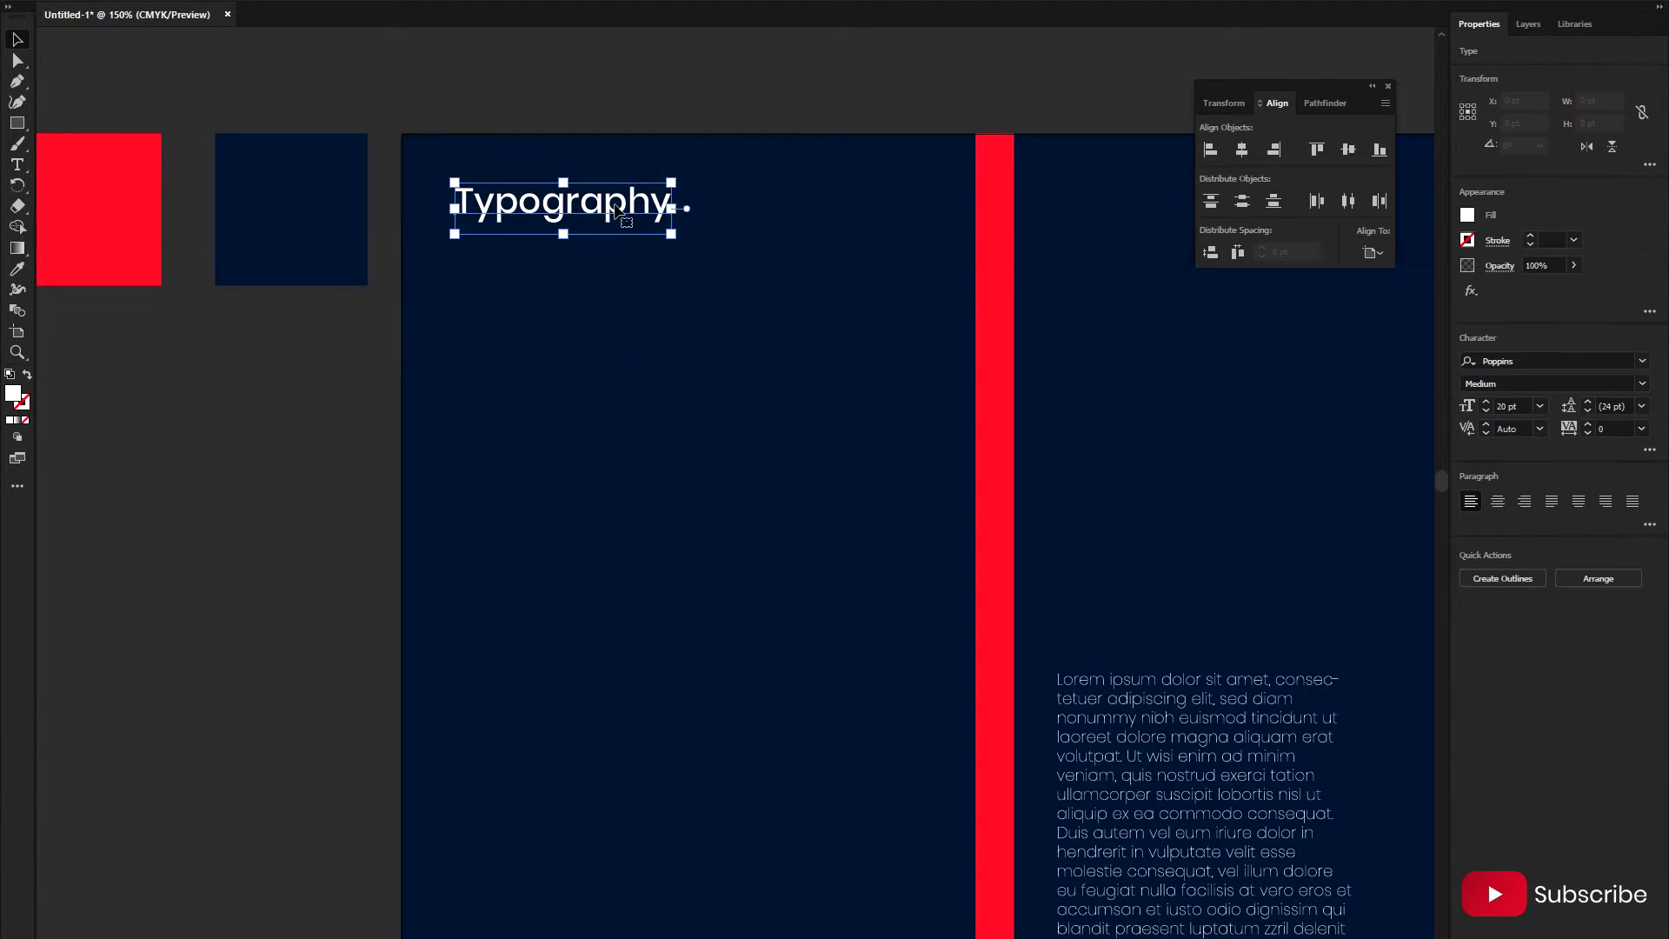
pyautogui.moveTo(615, 209); pyautogui.dragTo(617, 218)
pyautogui.click(616, 303)
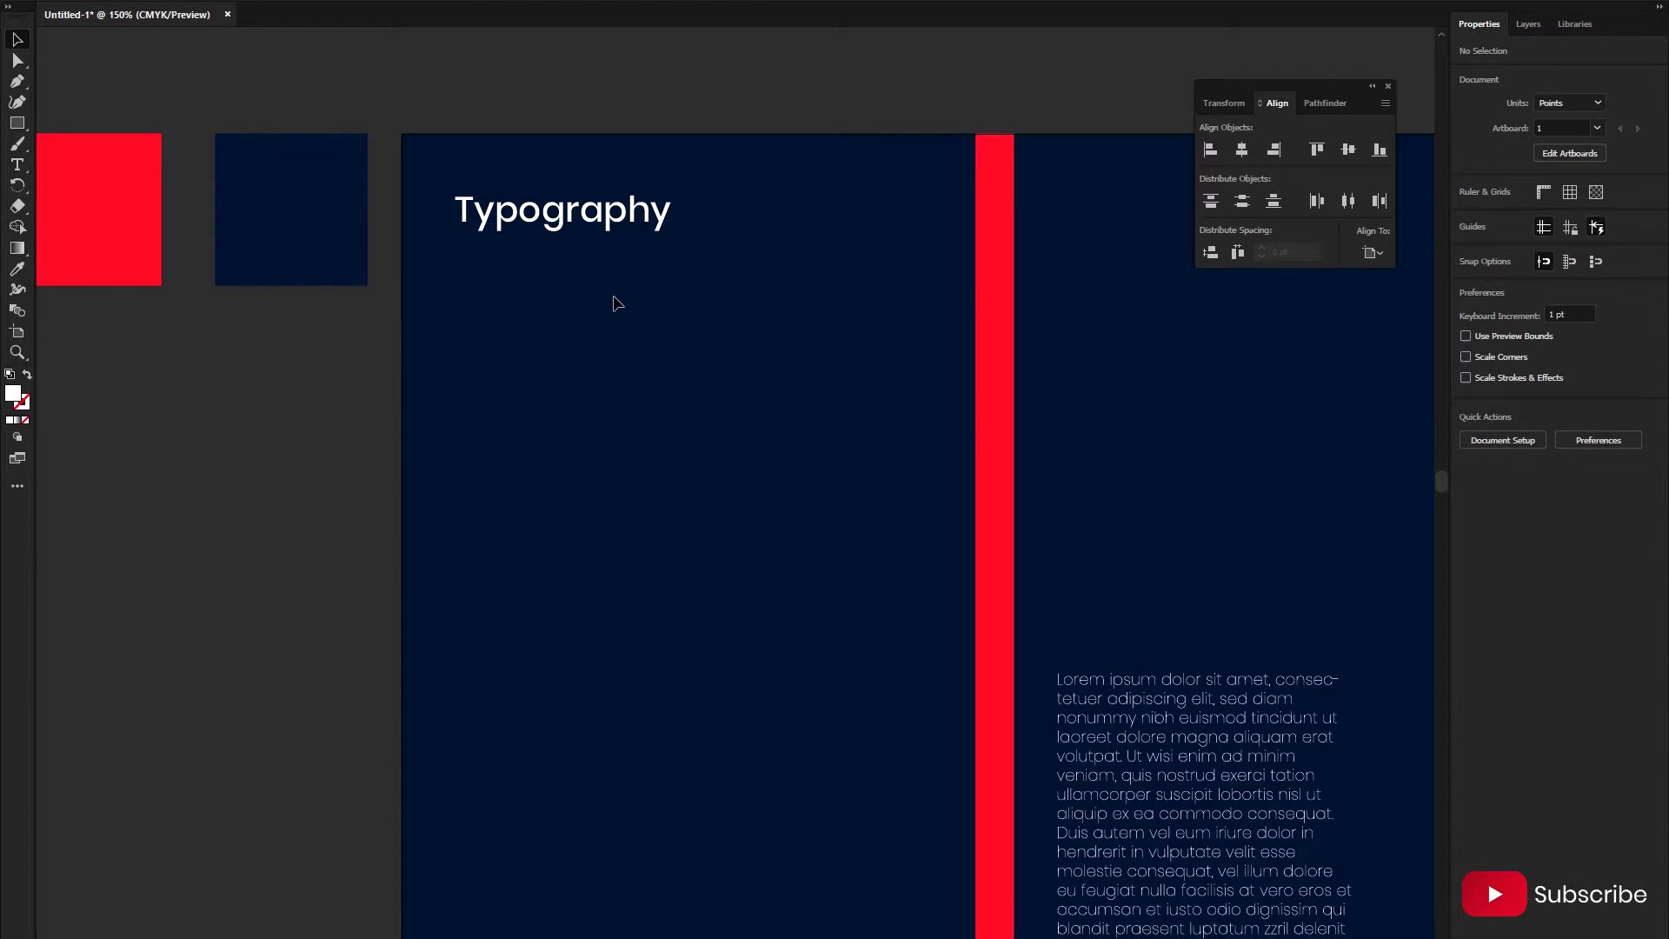
pyautogui.scroll(2, 517, 269)
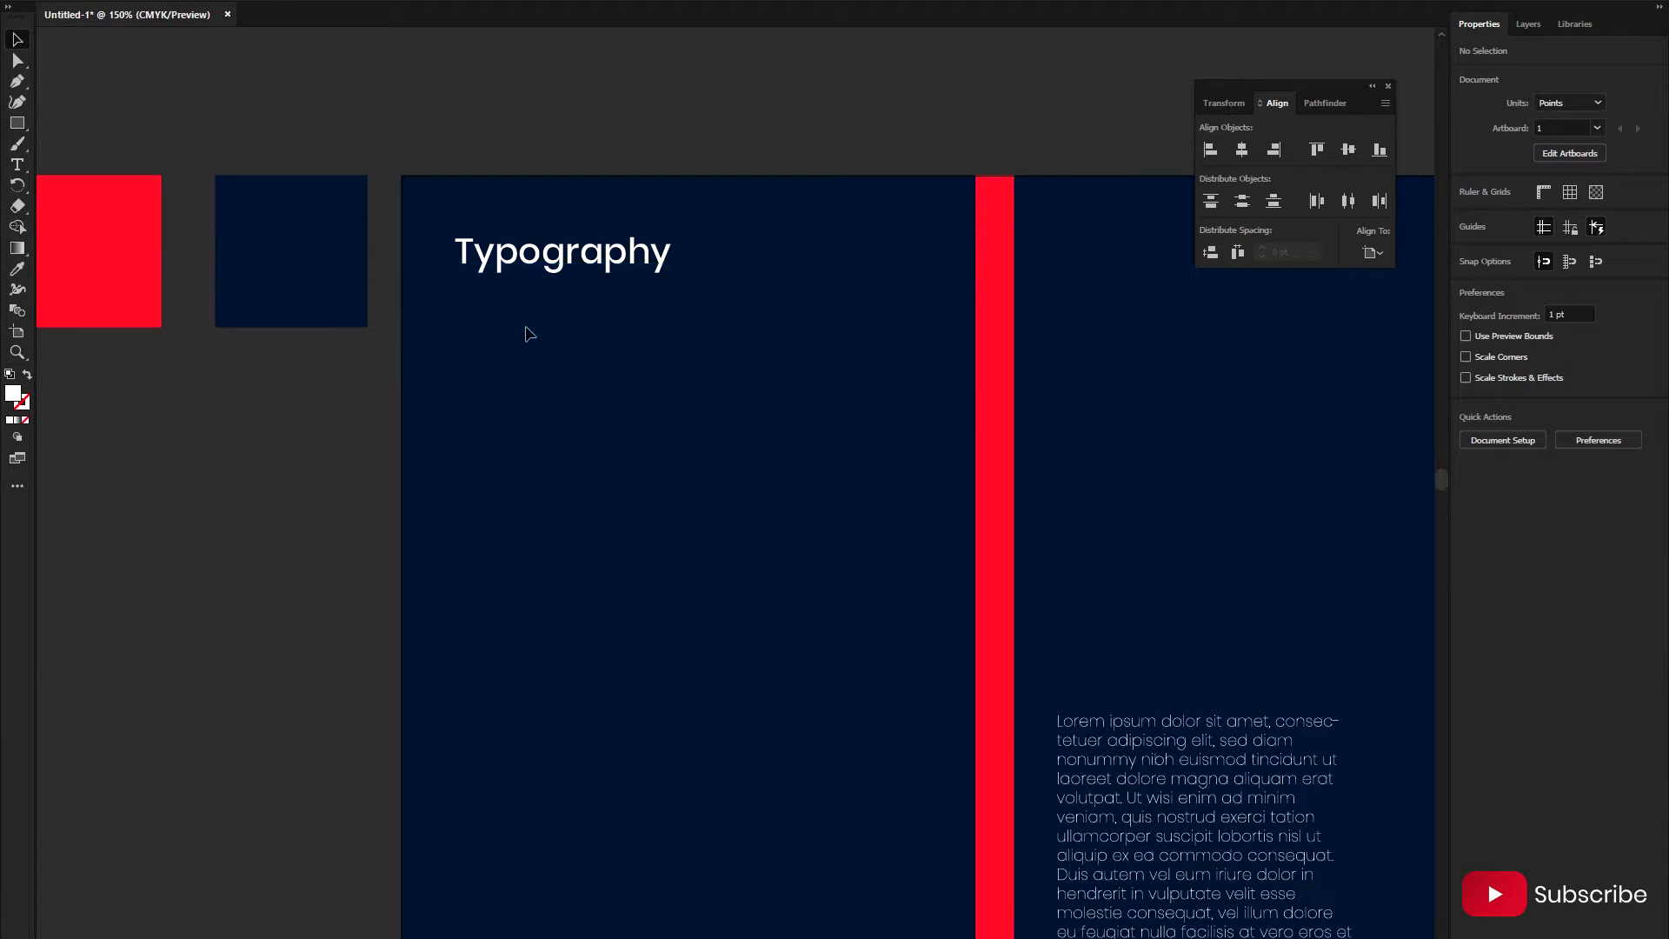
# - Convert the Typography heading to outlines
pyautogui.click(565, 255)
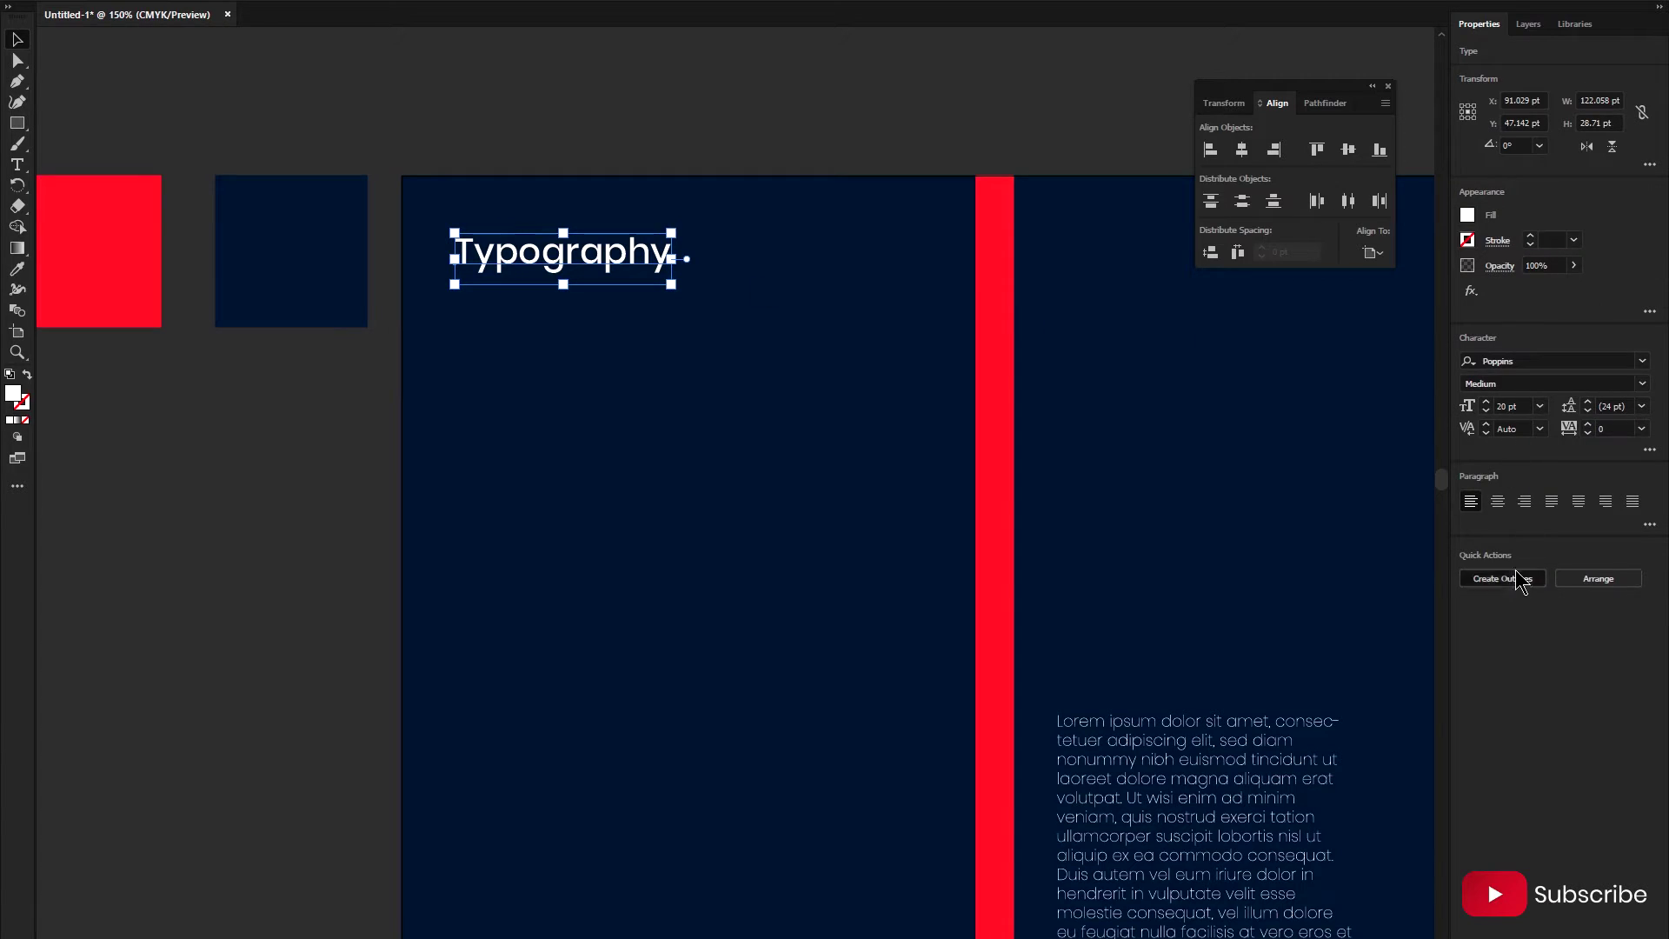
pyautogui.click(1486, 573)
pyautogui.hotkey('ctrl', 'z')
pyautogui.scroll(1, 640, 358)
pyautogui.click(640, 357)
# - Add 'The Principle Of Design' at 12 pt below the heading, eyedropping the heading's white fill
pyautogui.press('t')
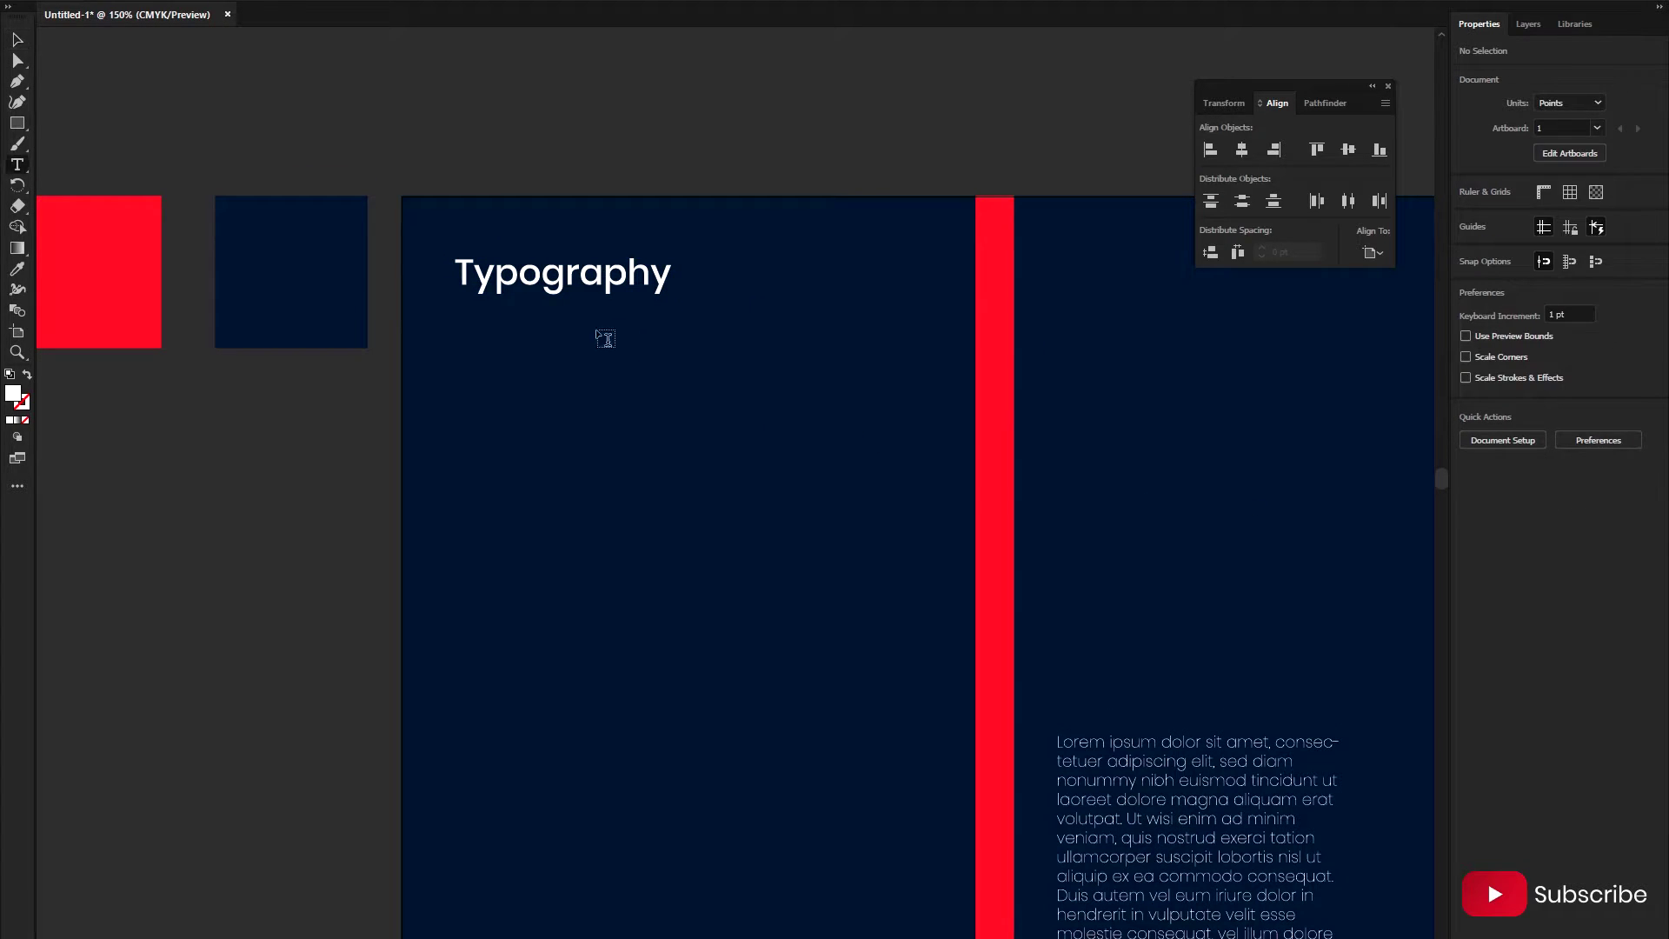
pyautogui.click(506, 334)
pyautogui.click(1508, 406)
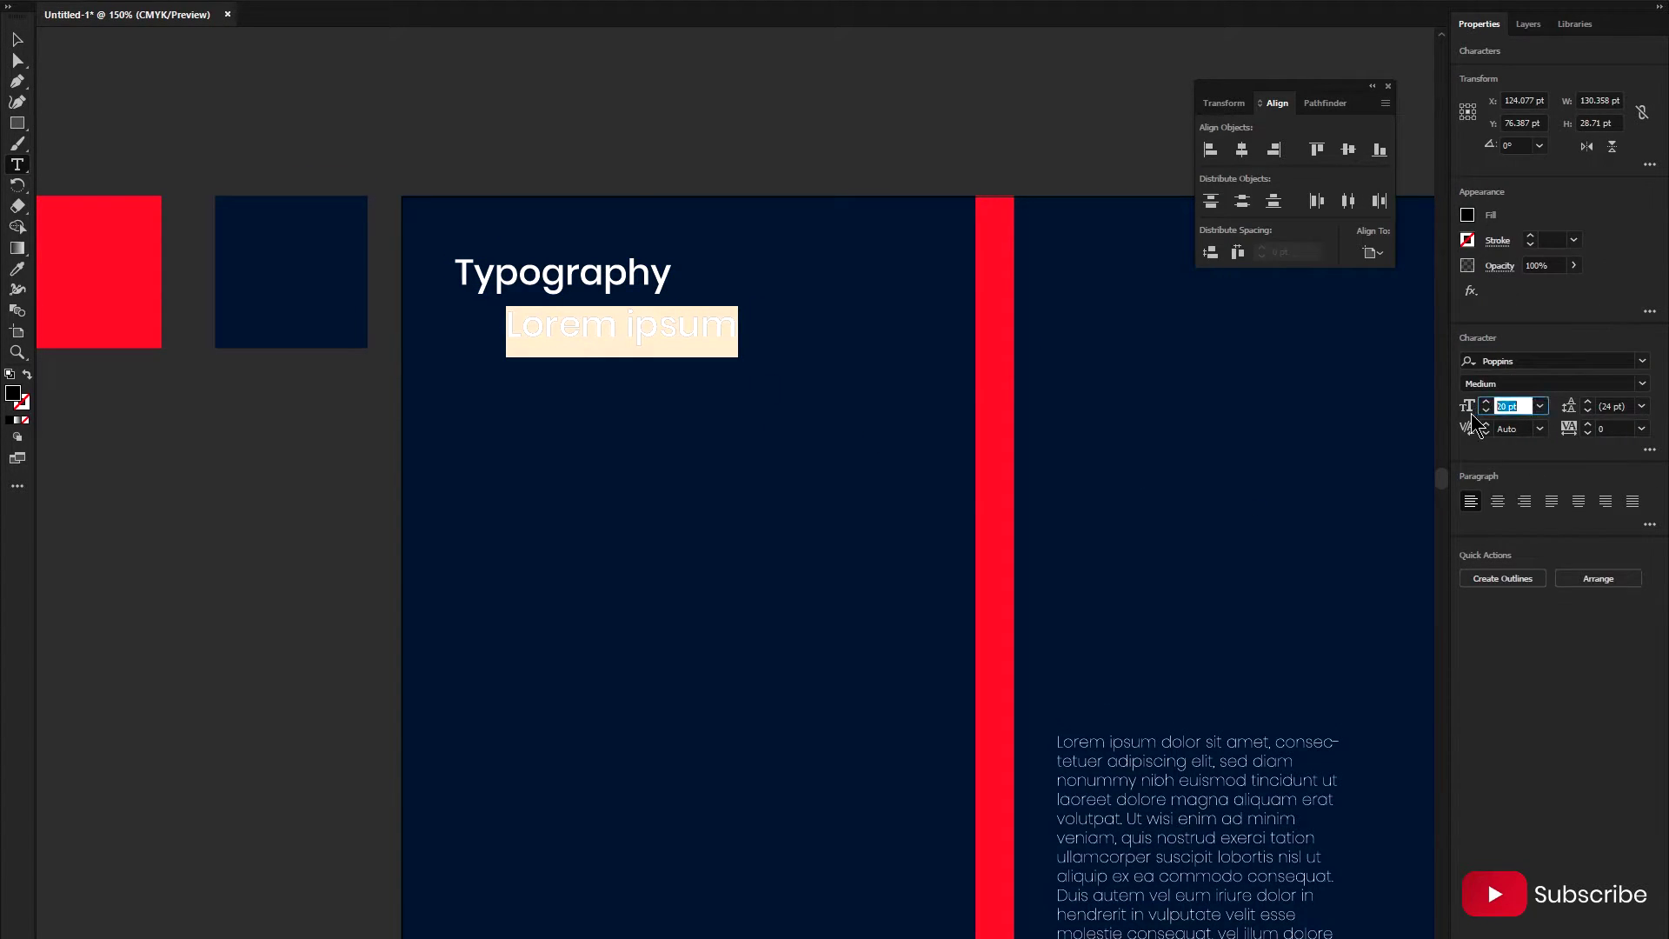
pyautogui.write('12')
pyautogui.press('Return')
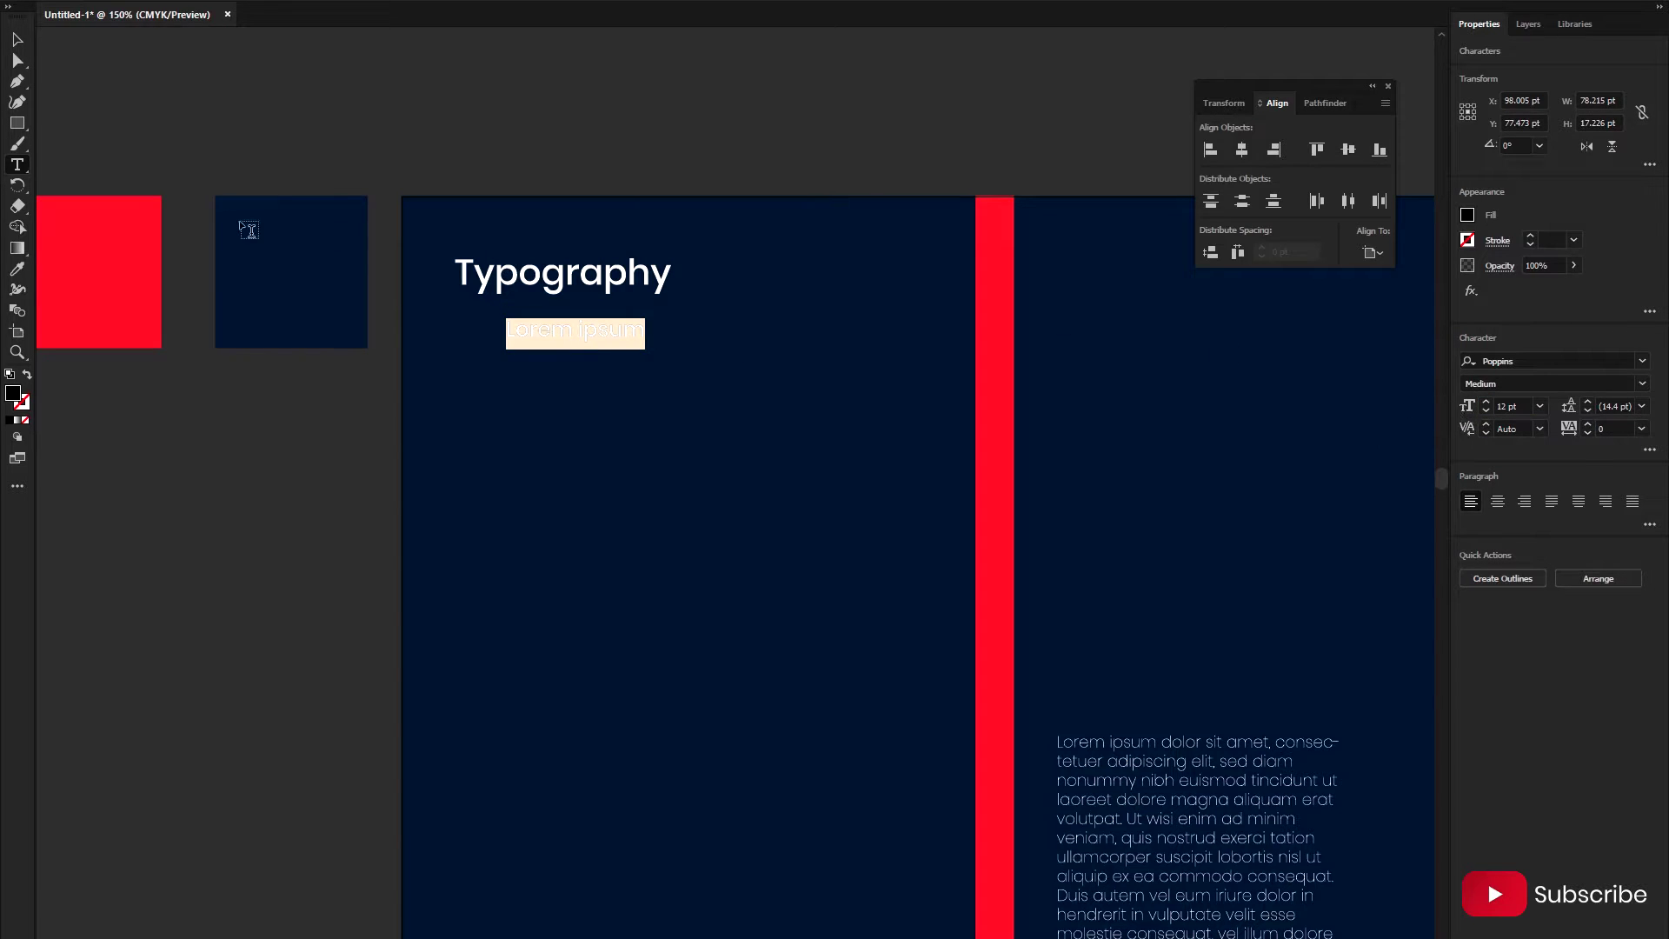
pyautogui.write('This')
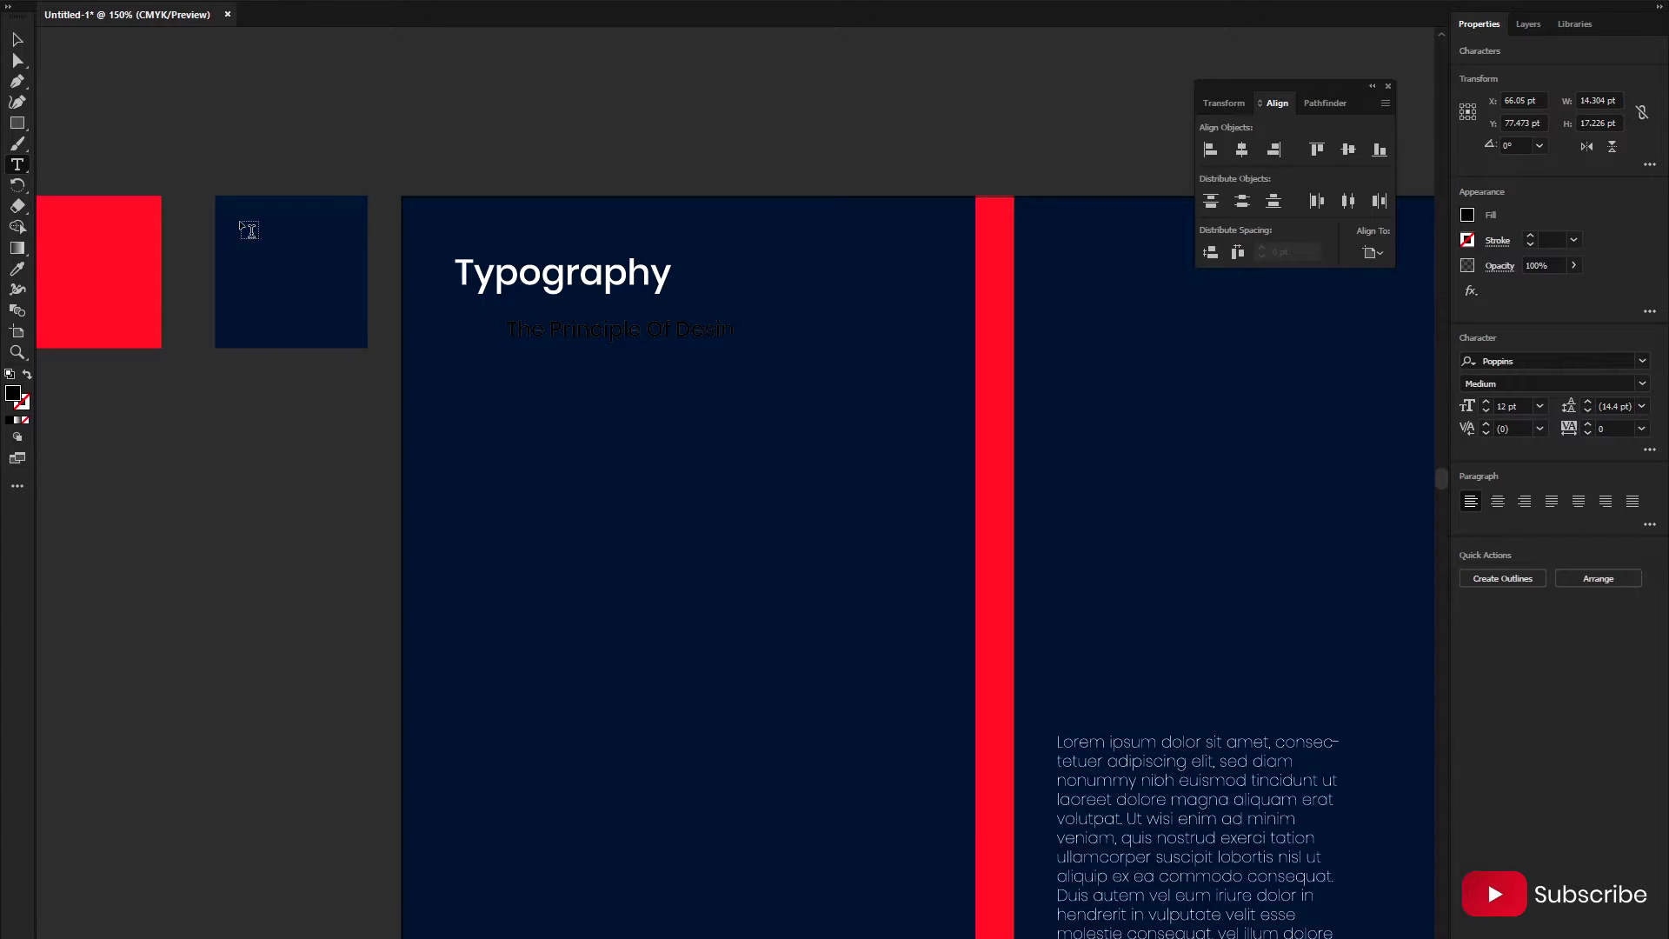
pyautogui.press('Escape')
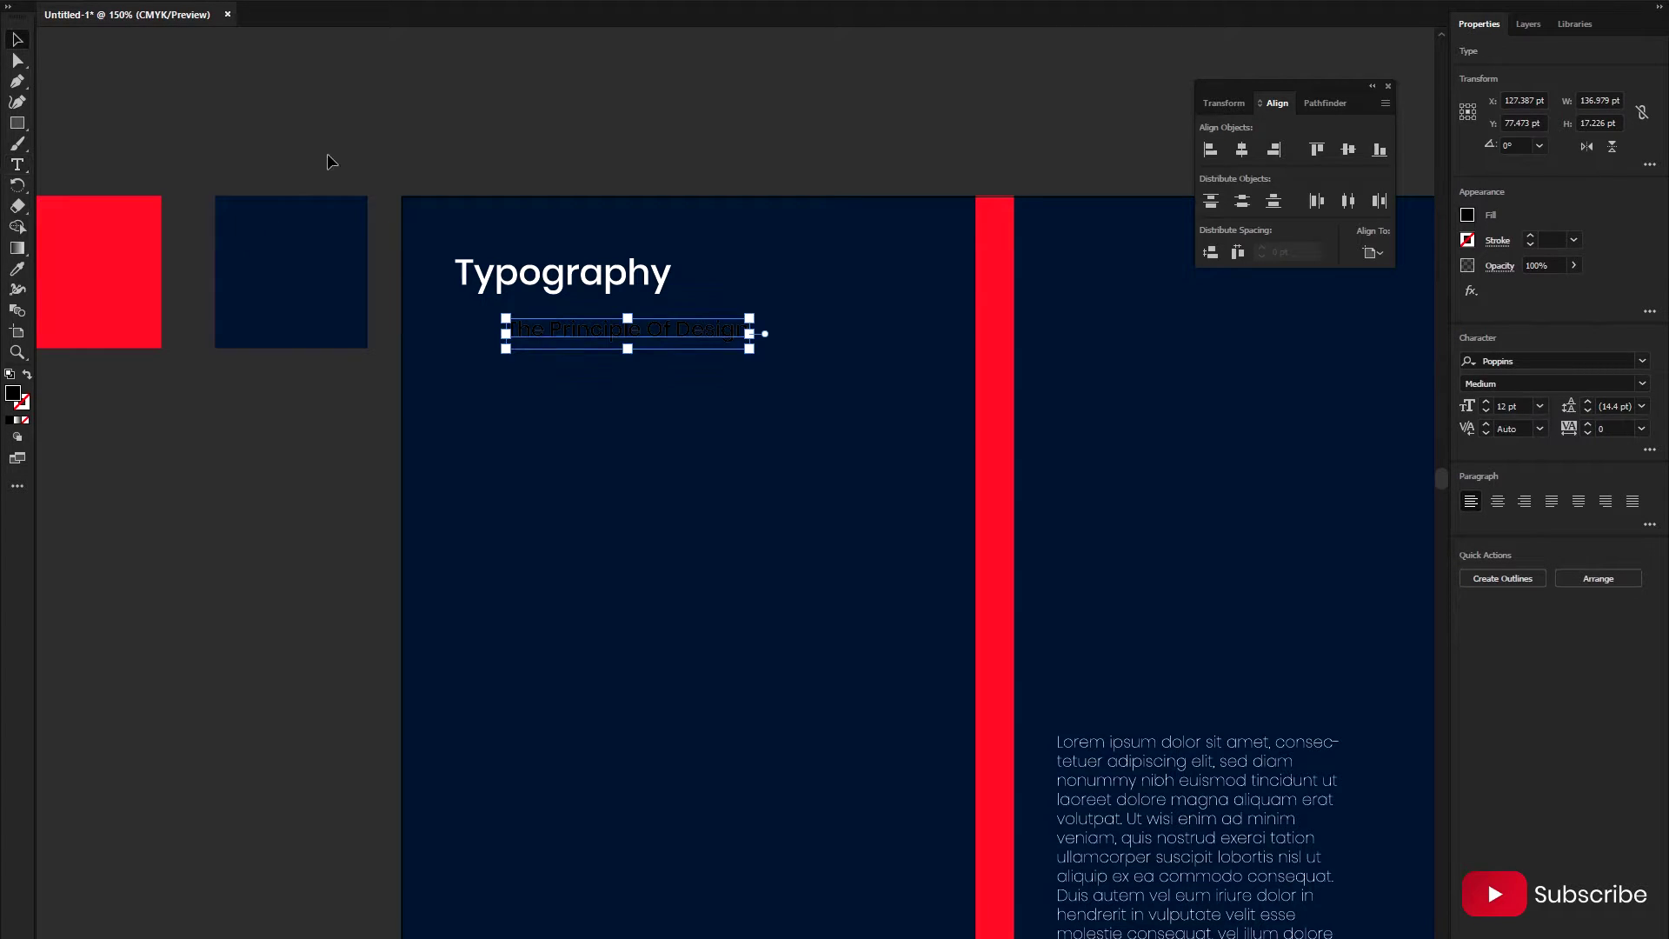
pyautogui.press('i')
pyautogui.click(677, 274)
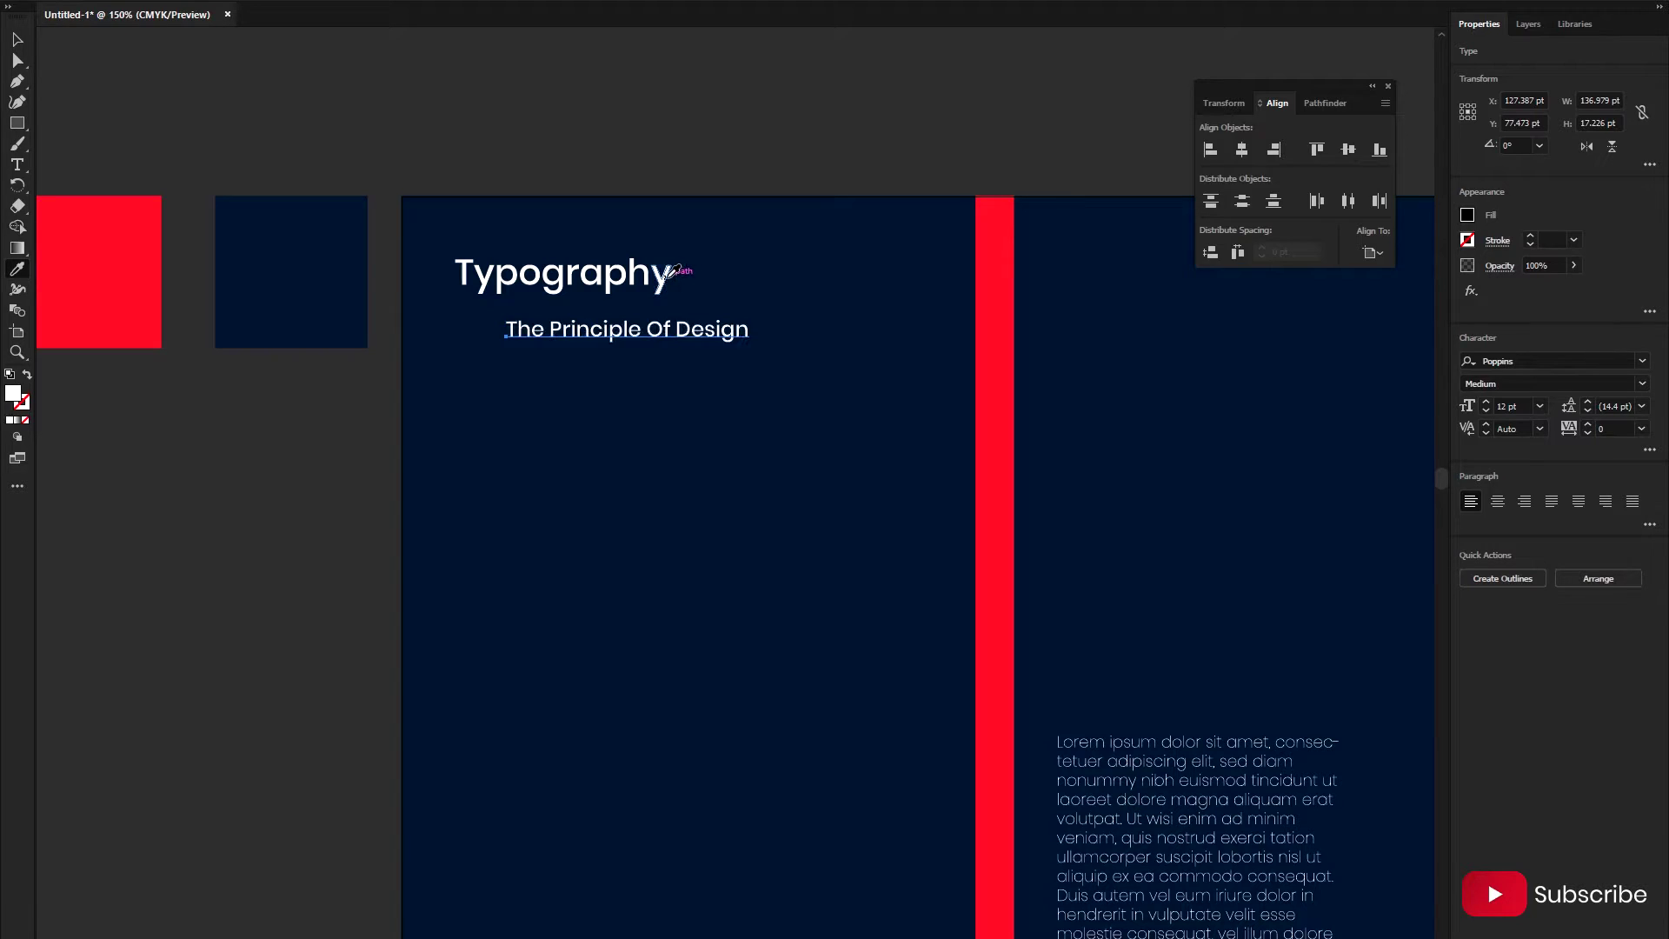
# - Move the subtitle up under the Typography heading and enlarge it slightly
pyautogui.press('v')
pyautogui.scroll(3, 559, 363)
pyautogui.scroll(1, 644, 336)
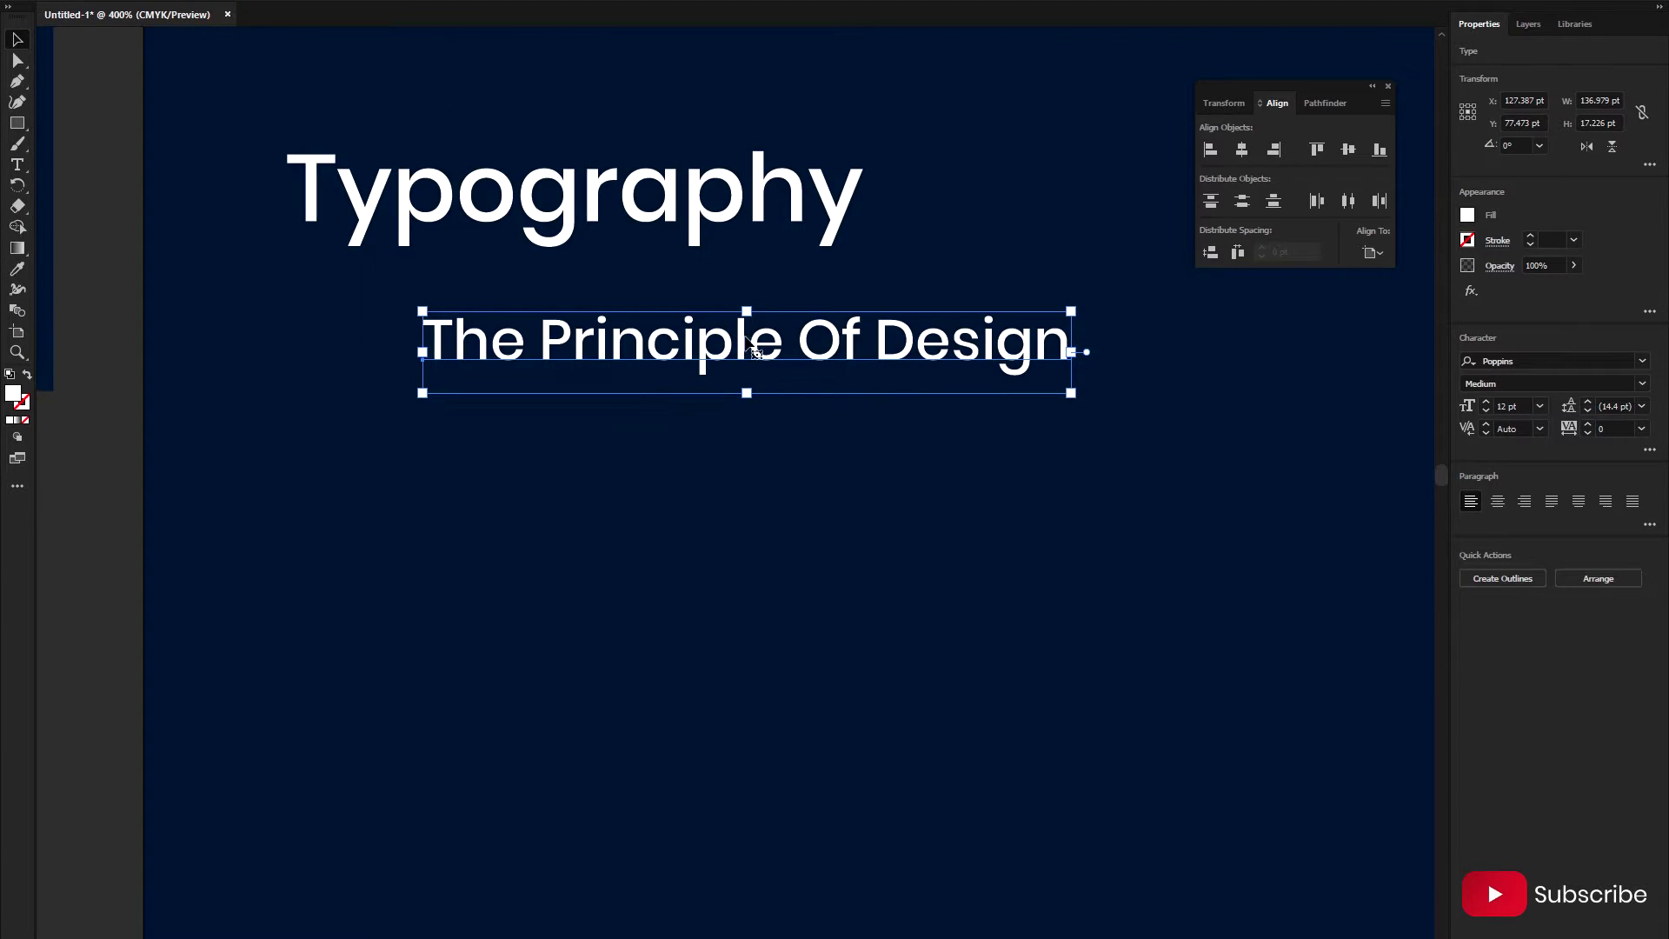
pyautogui.moveTo(776, 353); pyautogui.dragTo(648, 307)
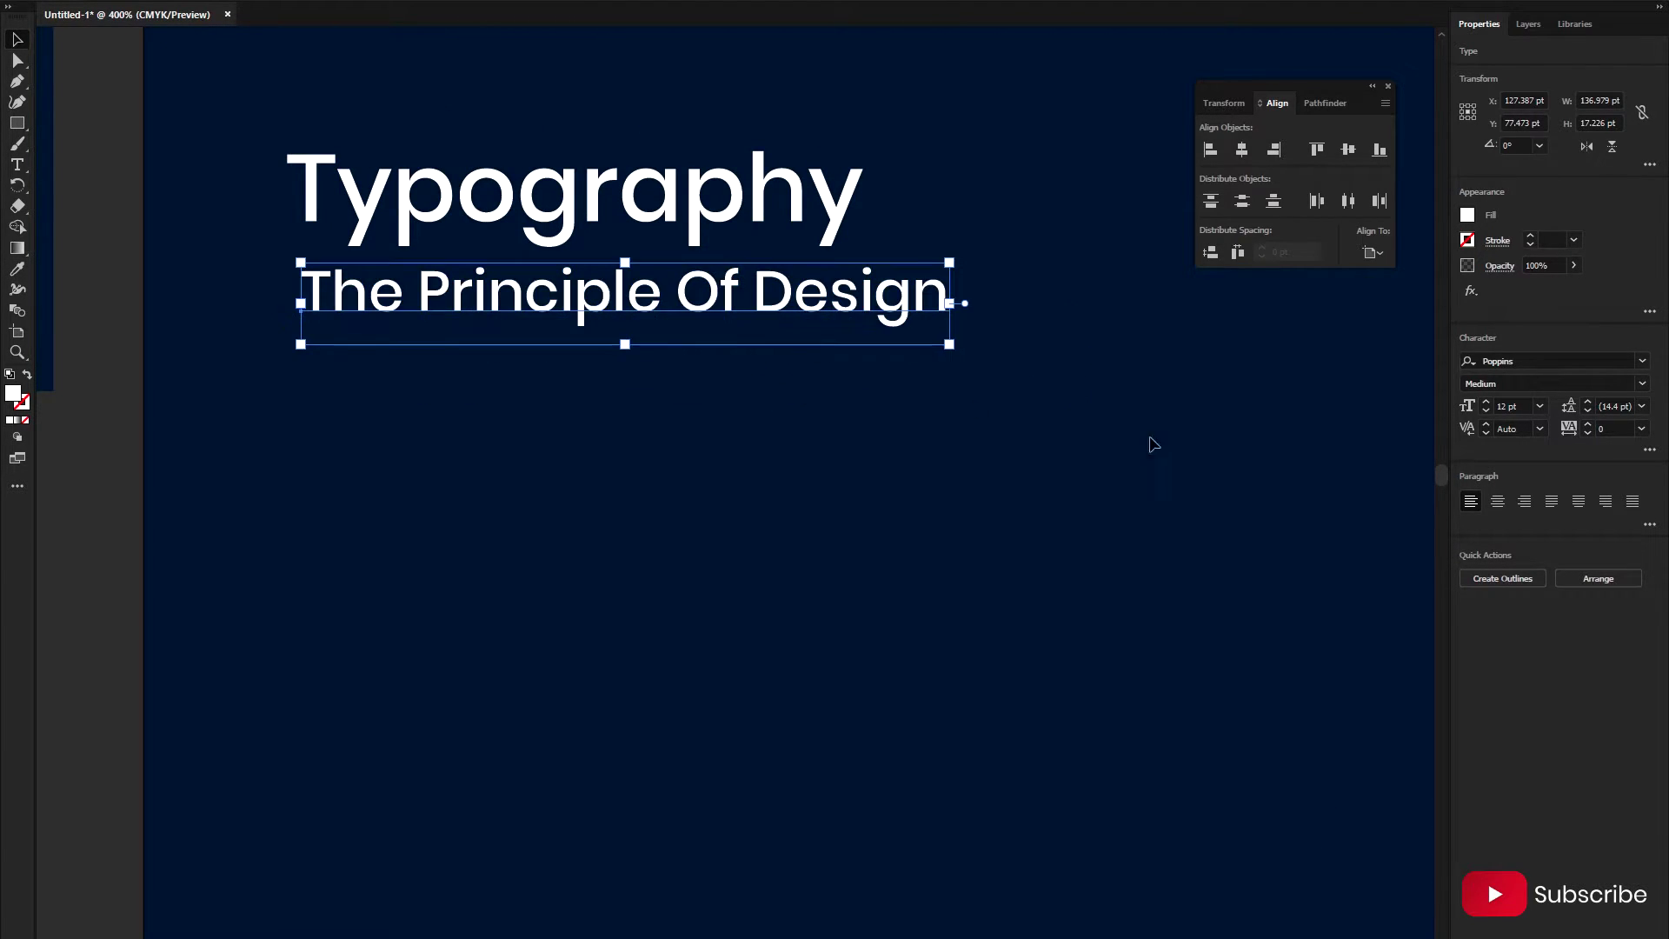
pyautogui.scroll(-1, 1512, 406)
pyautogui.scroll(-4, 1513, 406)
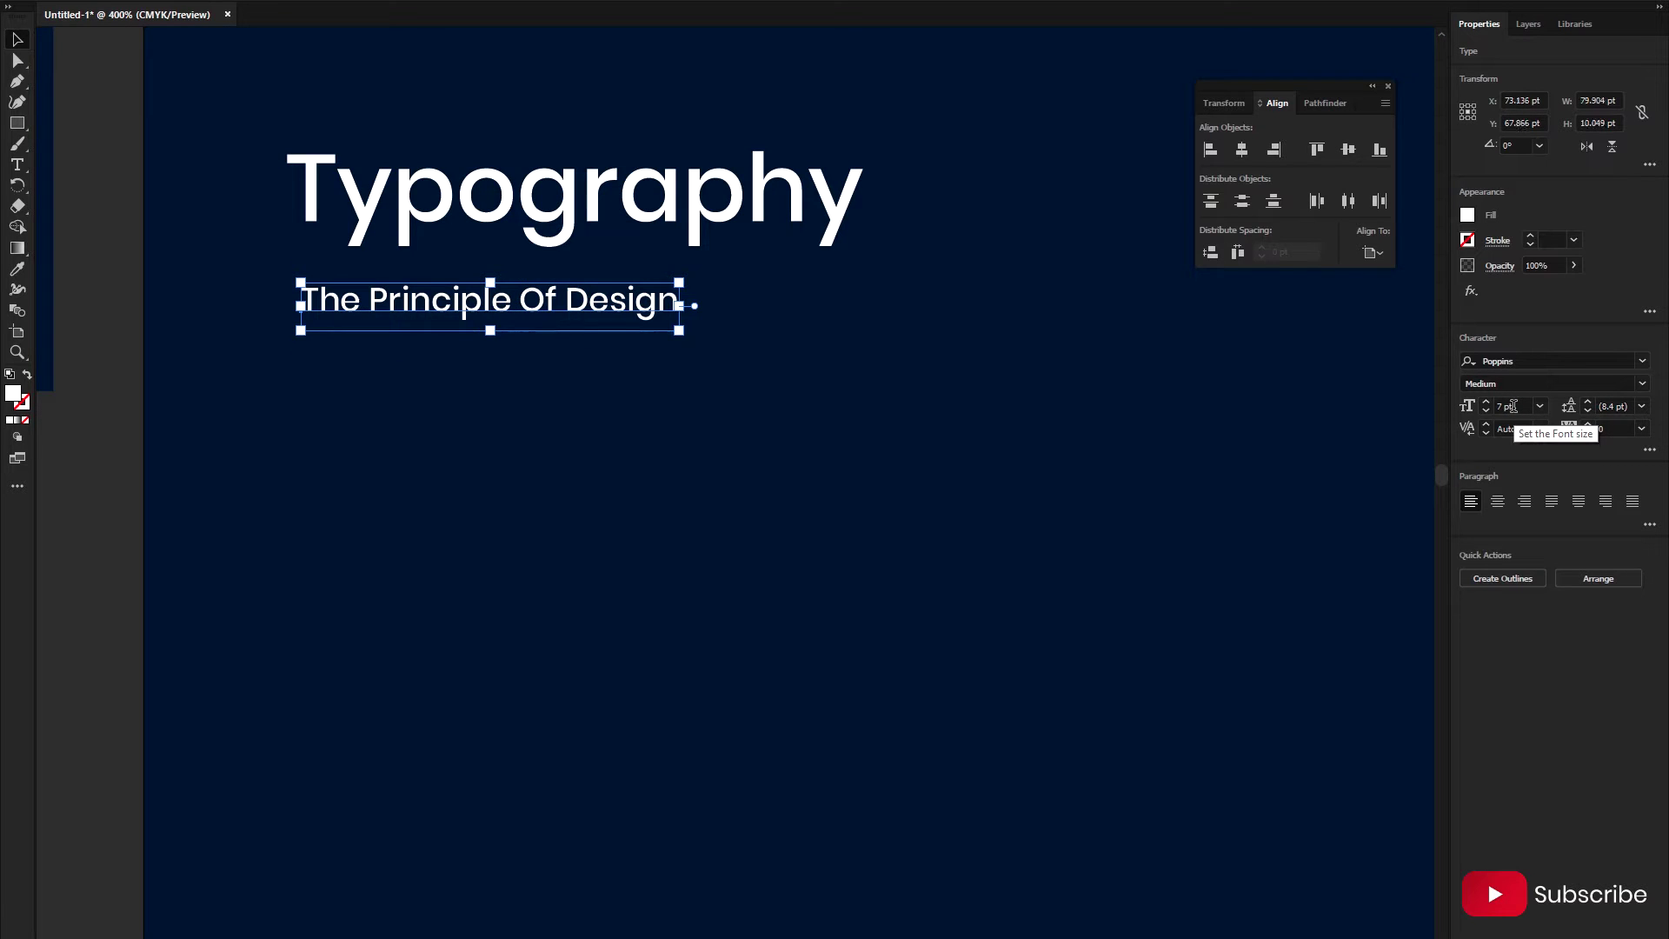
pyautogui.scroll(1, 1513, 406)
pyautogui.scroll(-1, 1512, 406)
pyautogui.scroll(1, 510, 309)
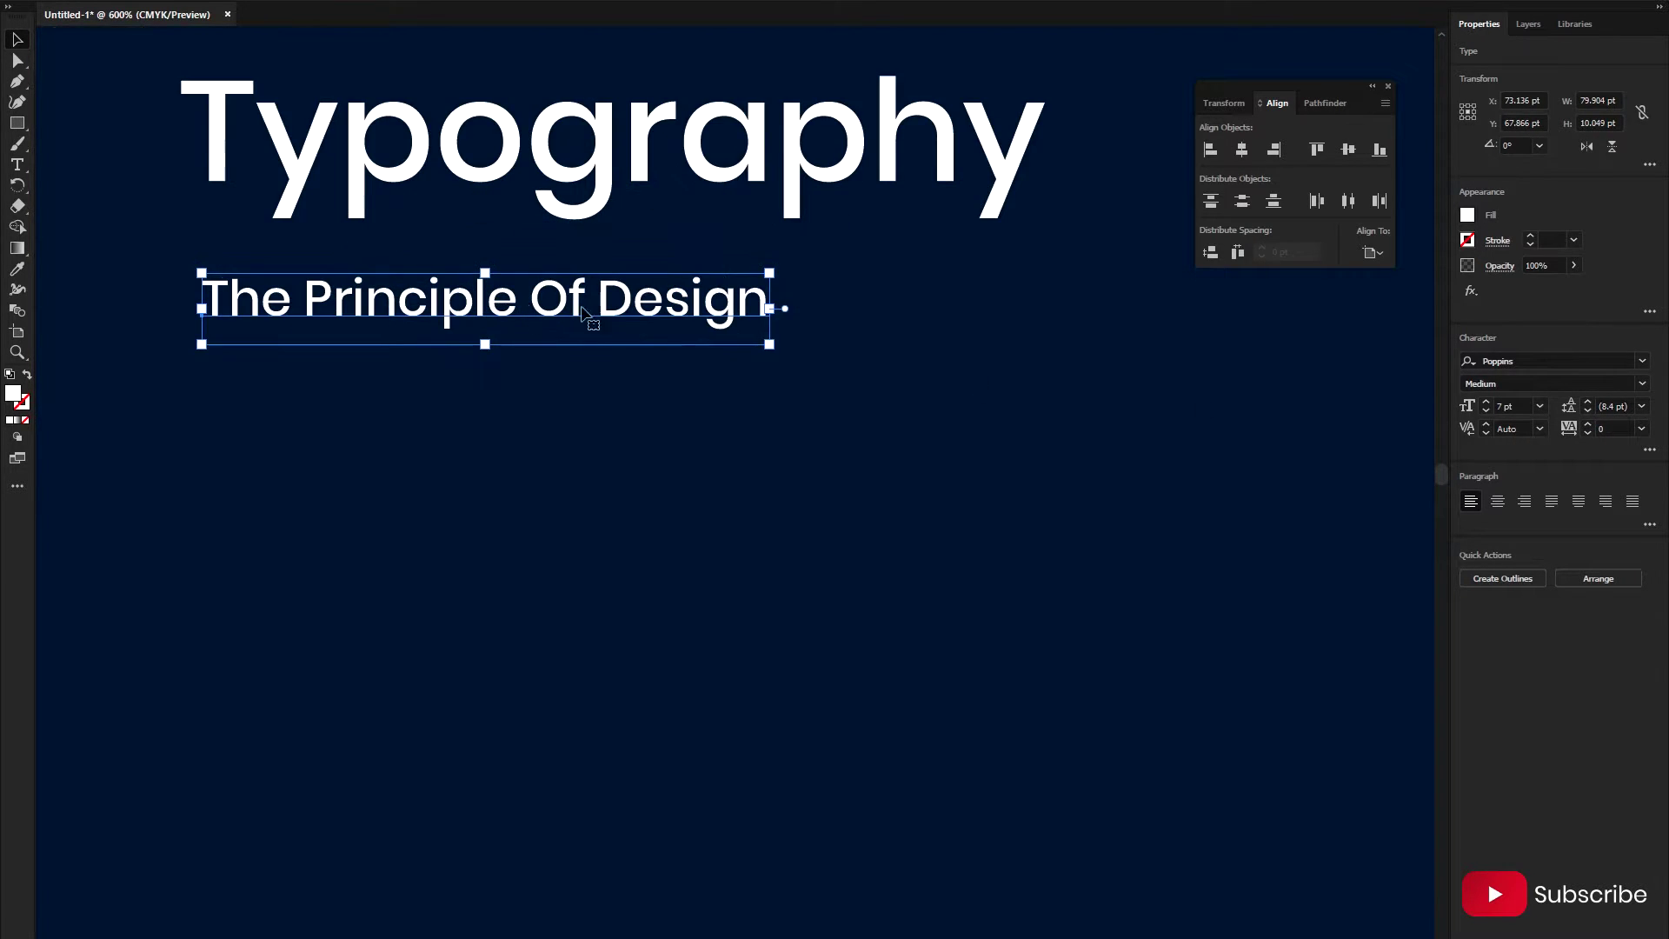
pyautogui.moveTo(770, 345); pyautogui.dragTo(801, 349)
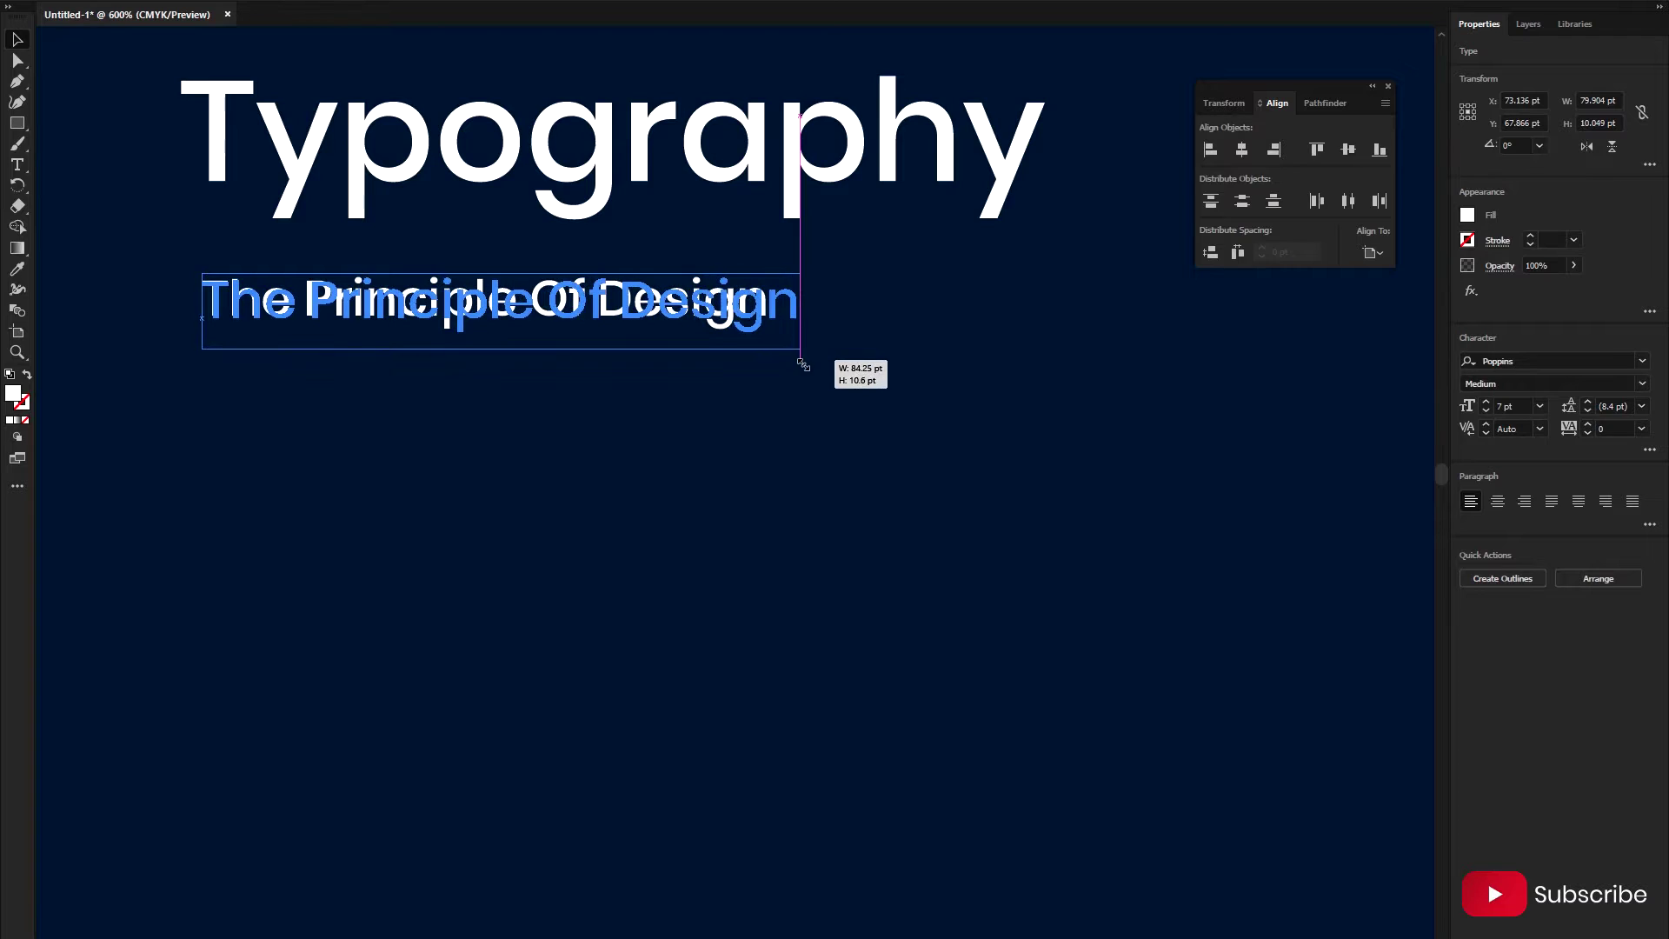
pyautogui.click(485, 350)
# - Scale the subtitle from its corner so it meets the heading's left edge
pyautogui.scroll(2, 485, 351)
pyautogui.click(209, 391)
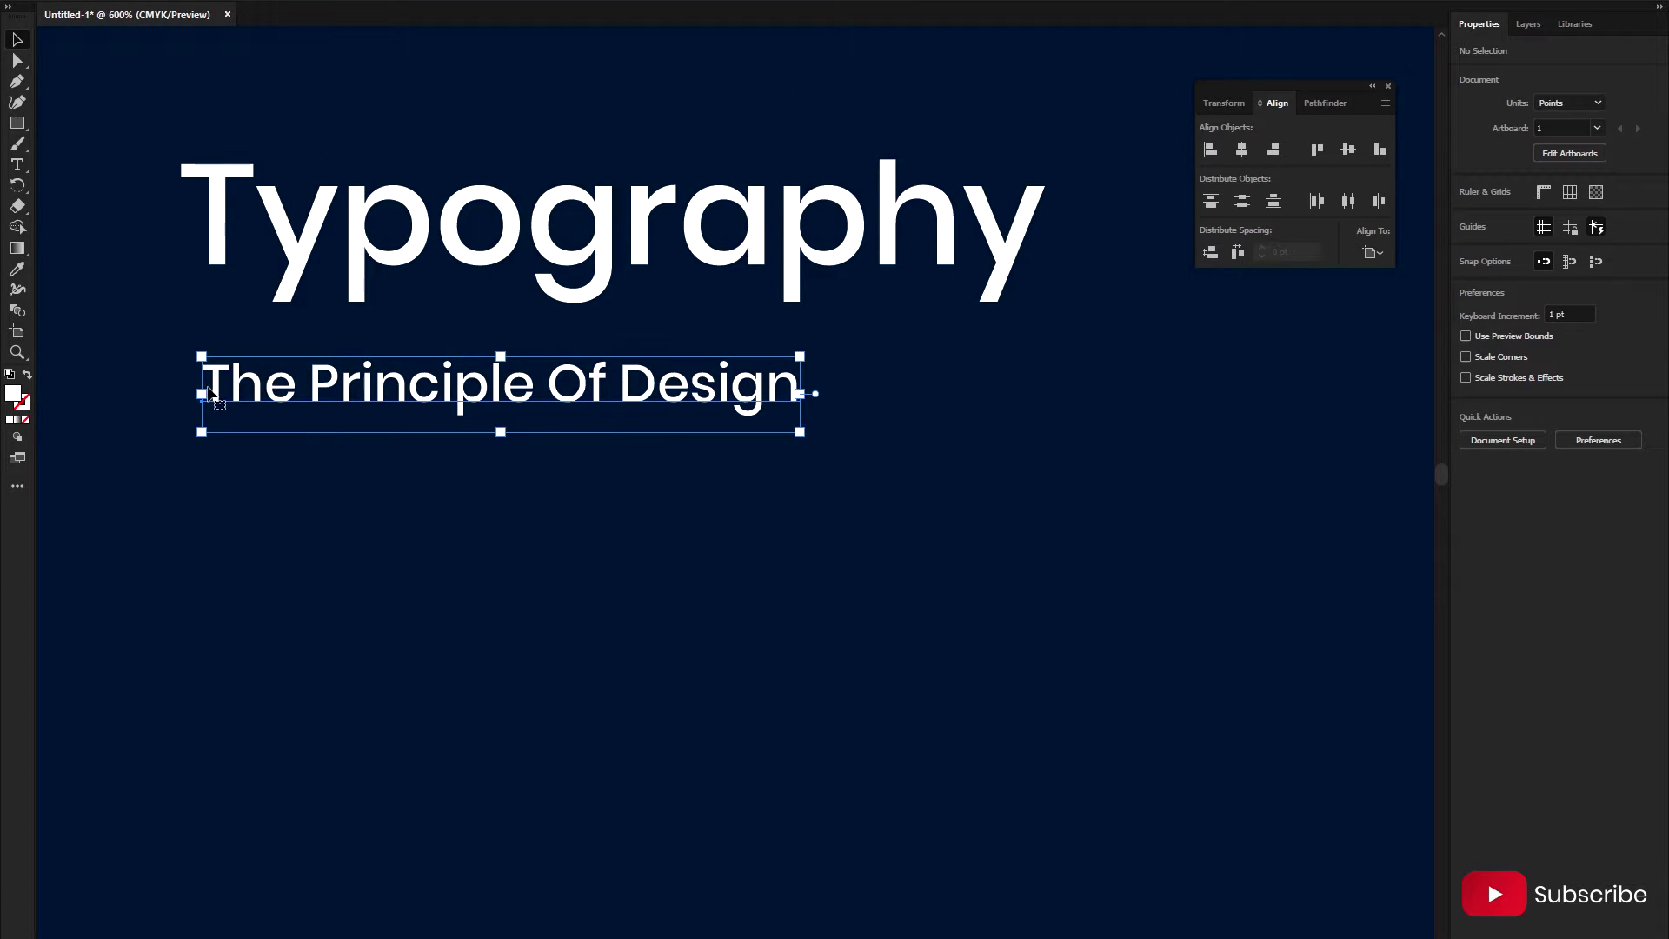
pyautogui.moveTo(200, 431); pyautogui.dragTo(182, 445)
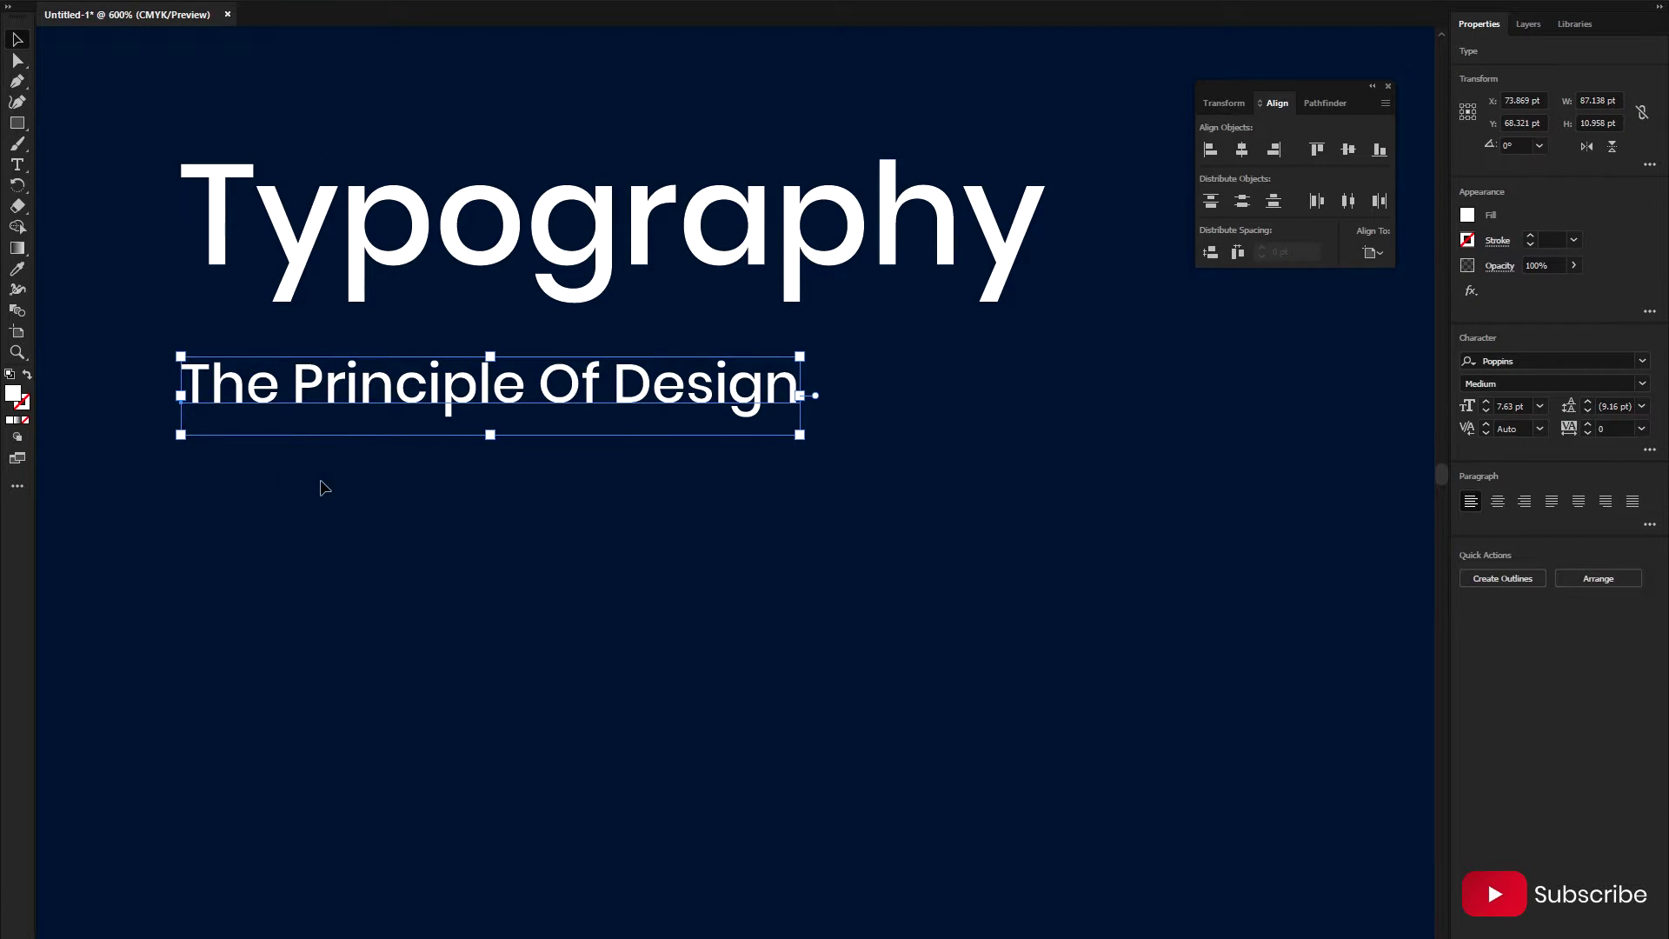
pyautogui.scroll(-2, 339, 487)
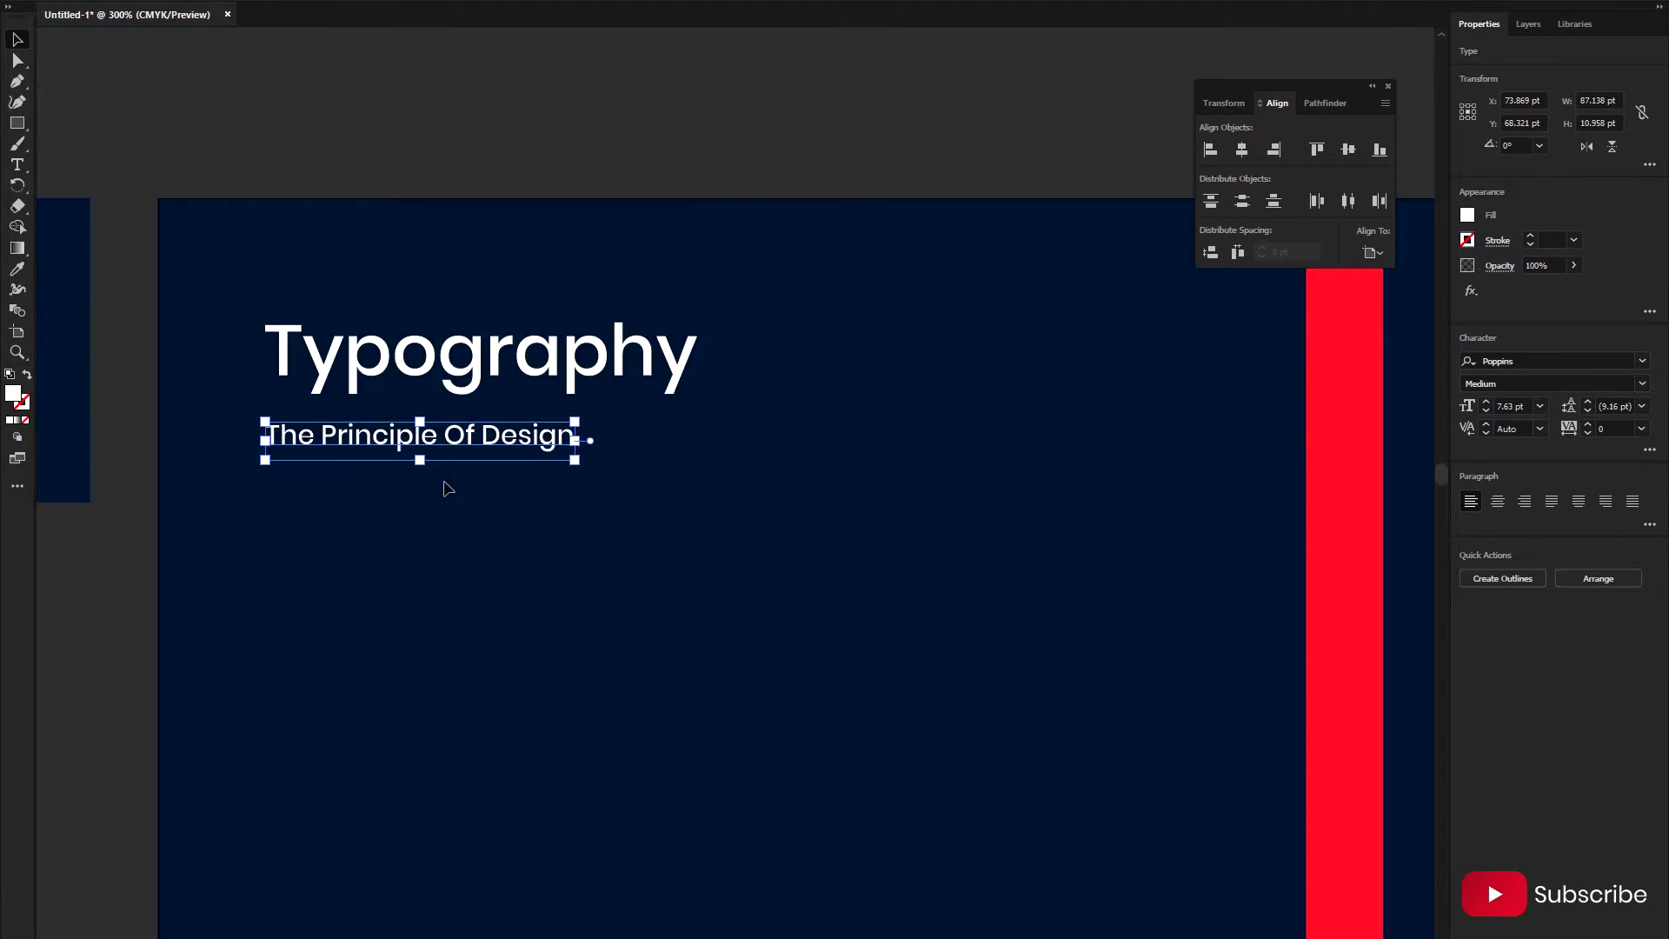
pyautogui.click(484, 518)
pyautogui.scroll(-3, 487, 518)
pyautogui.scroll(2, 550, 531)
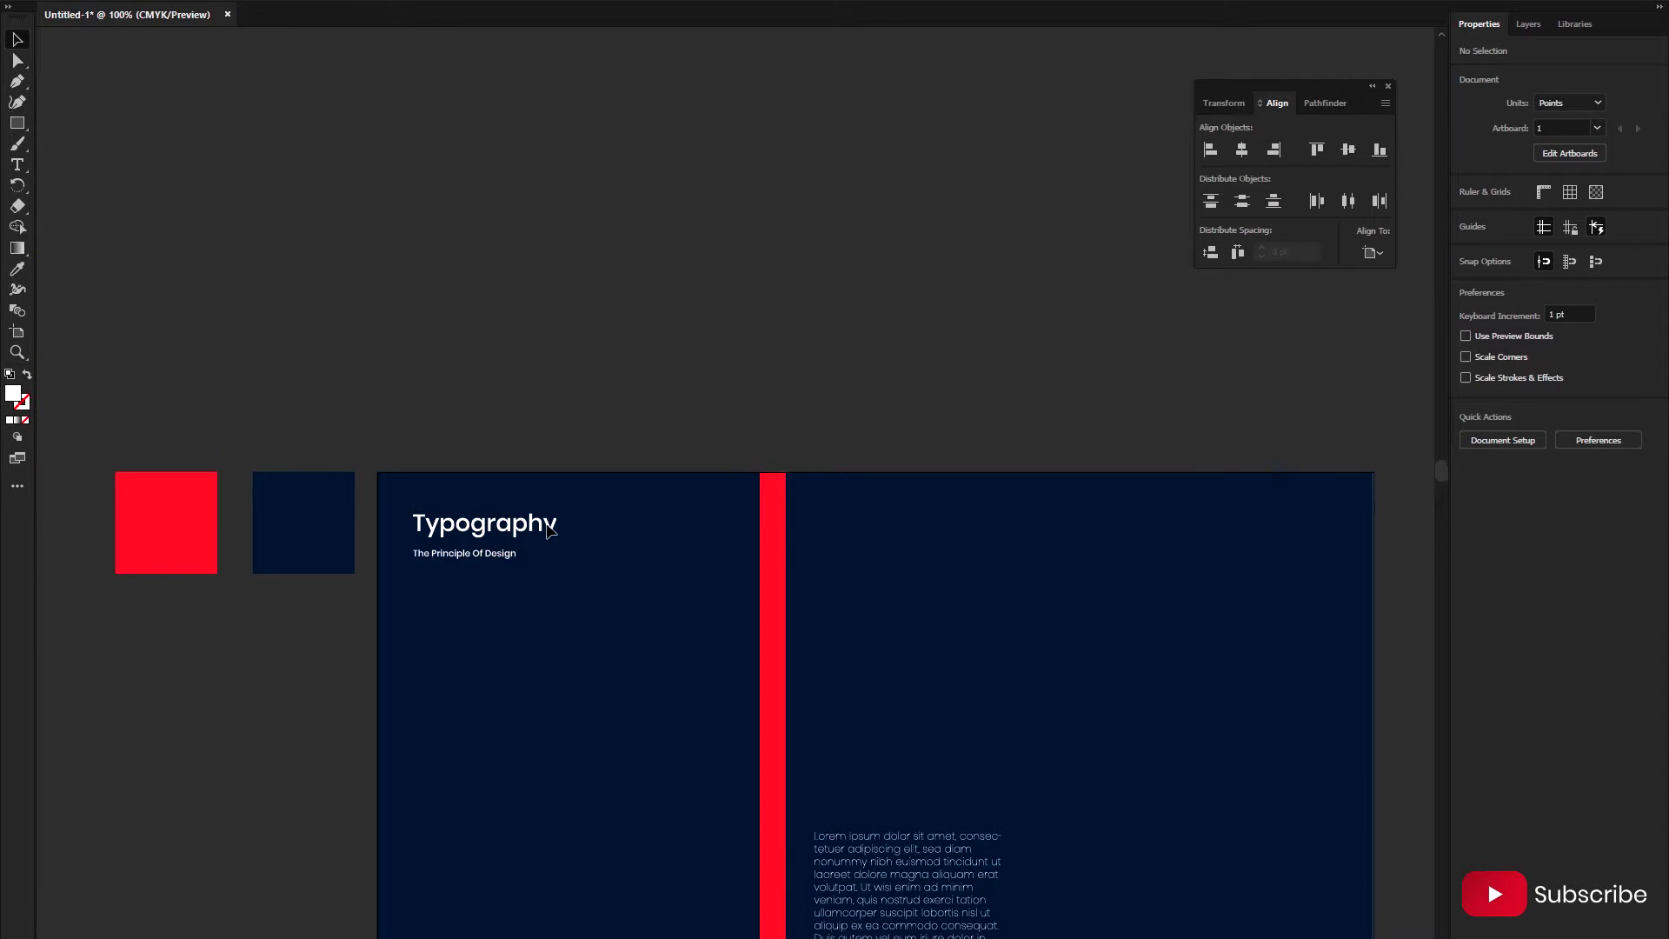
pyautogui.scroll(1, 446, 580)
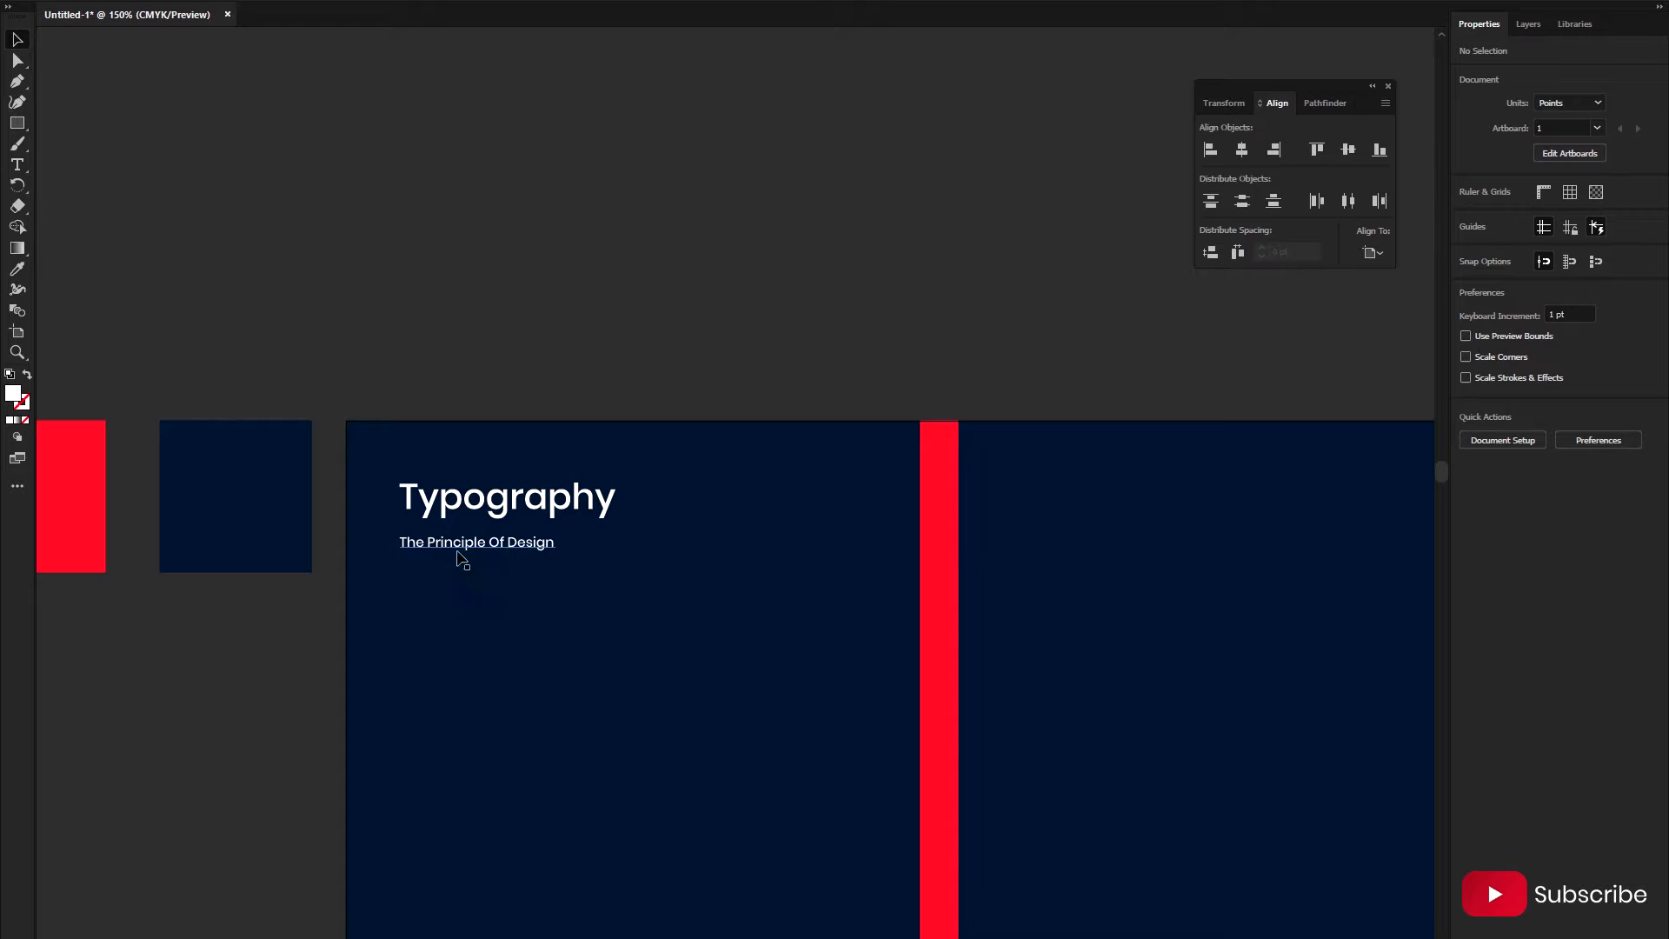
pyautogui.click(457, 548)
pyautogui.click(461, 604)
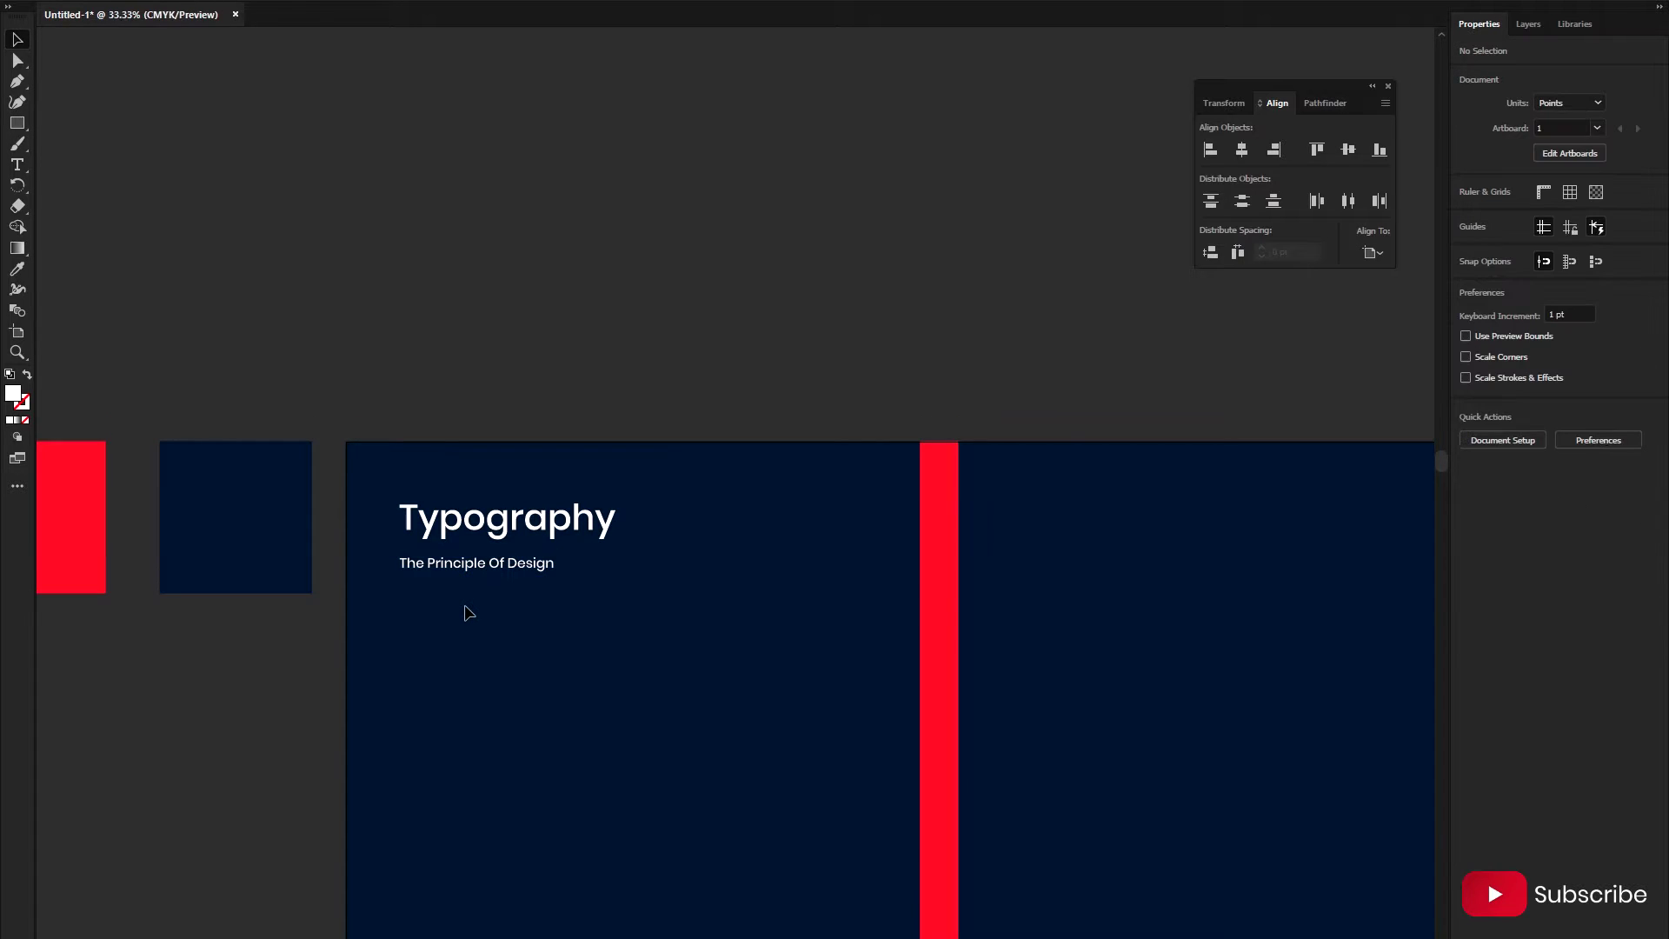
# - Nudge the subtitle right with the arrow key to line up under the heading
pyautogui.scroll(-4, 469, 617)
pyautogui.scroll(1, 478, 570)
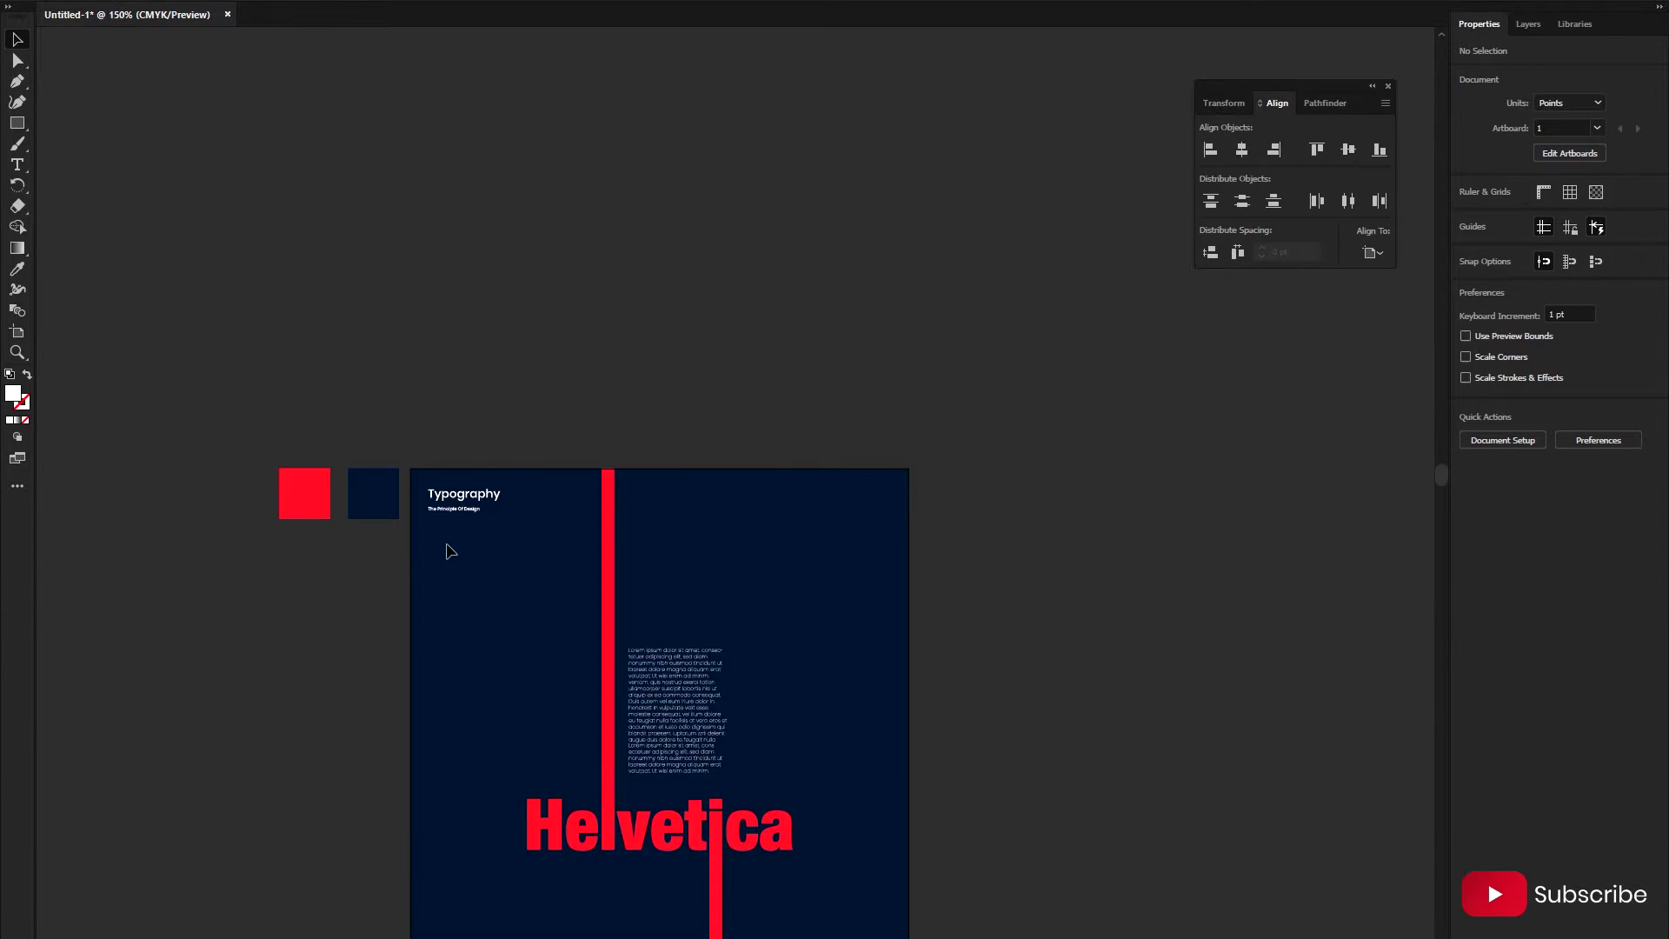
pyautogui.scroll(3, 452, 557)
pyautogui.scroll(3, 447, 551)
pyautogui.click(439, 546)
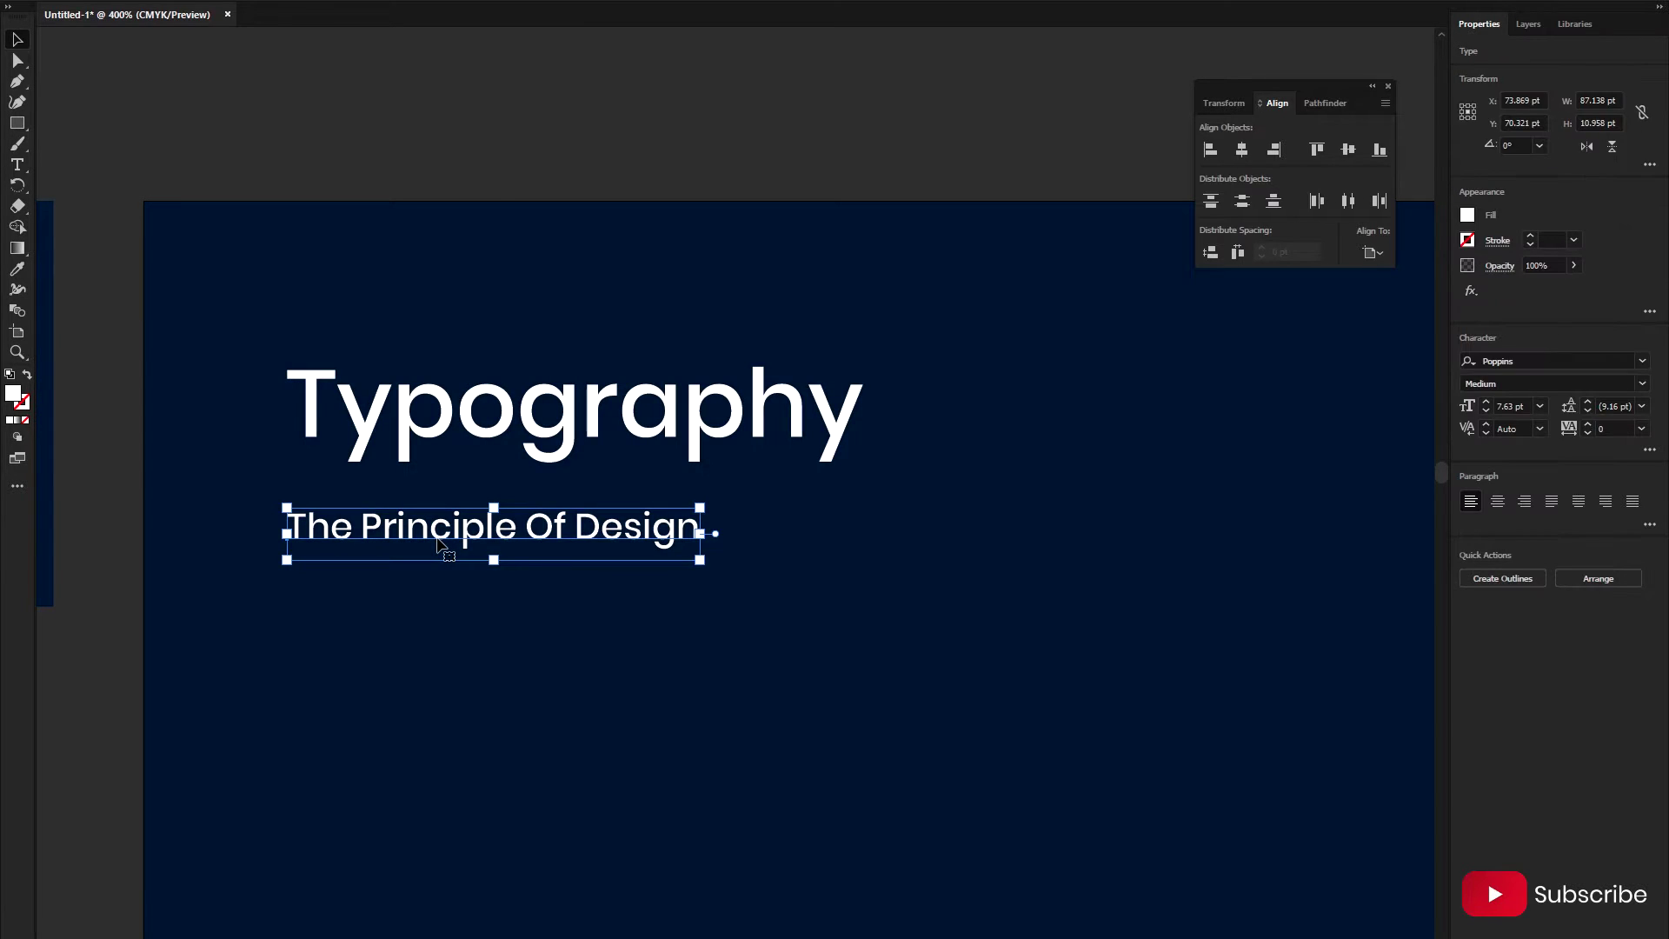
pyautogui.press('Right')
pyautogui.press('Right')
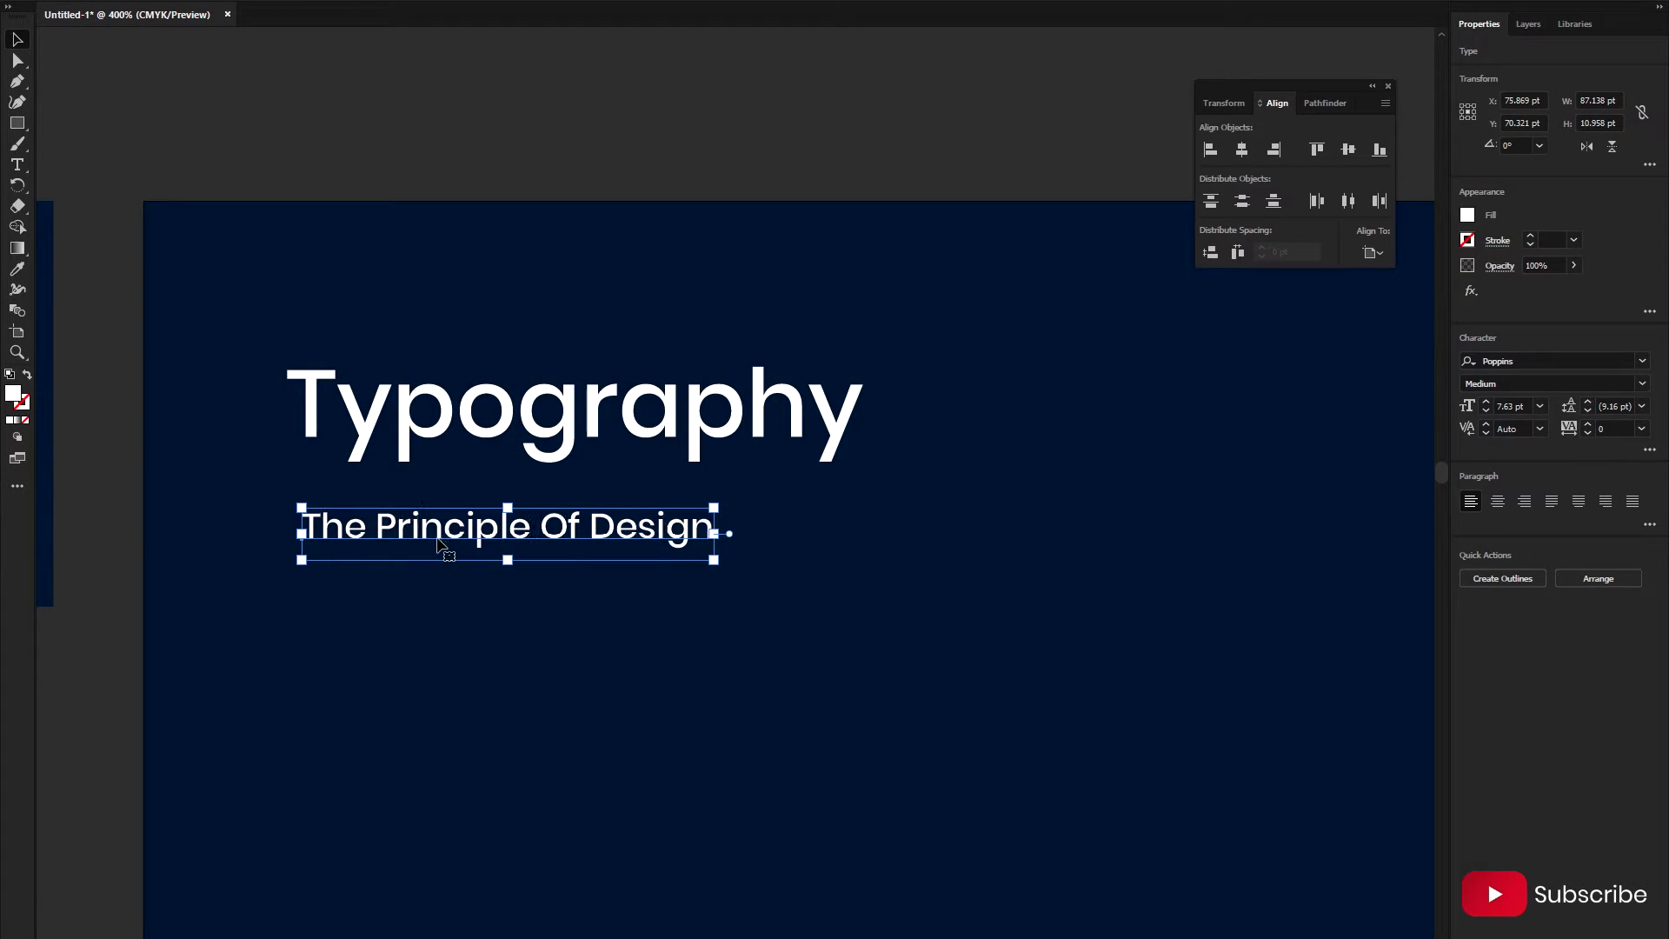
pyautogui.click(378, 641)
pyautogui.scroll(-2, 395, 640)
pyautogui.scroll(-2, 395, 643)
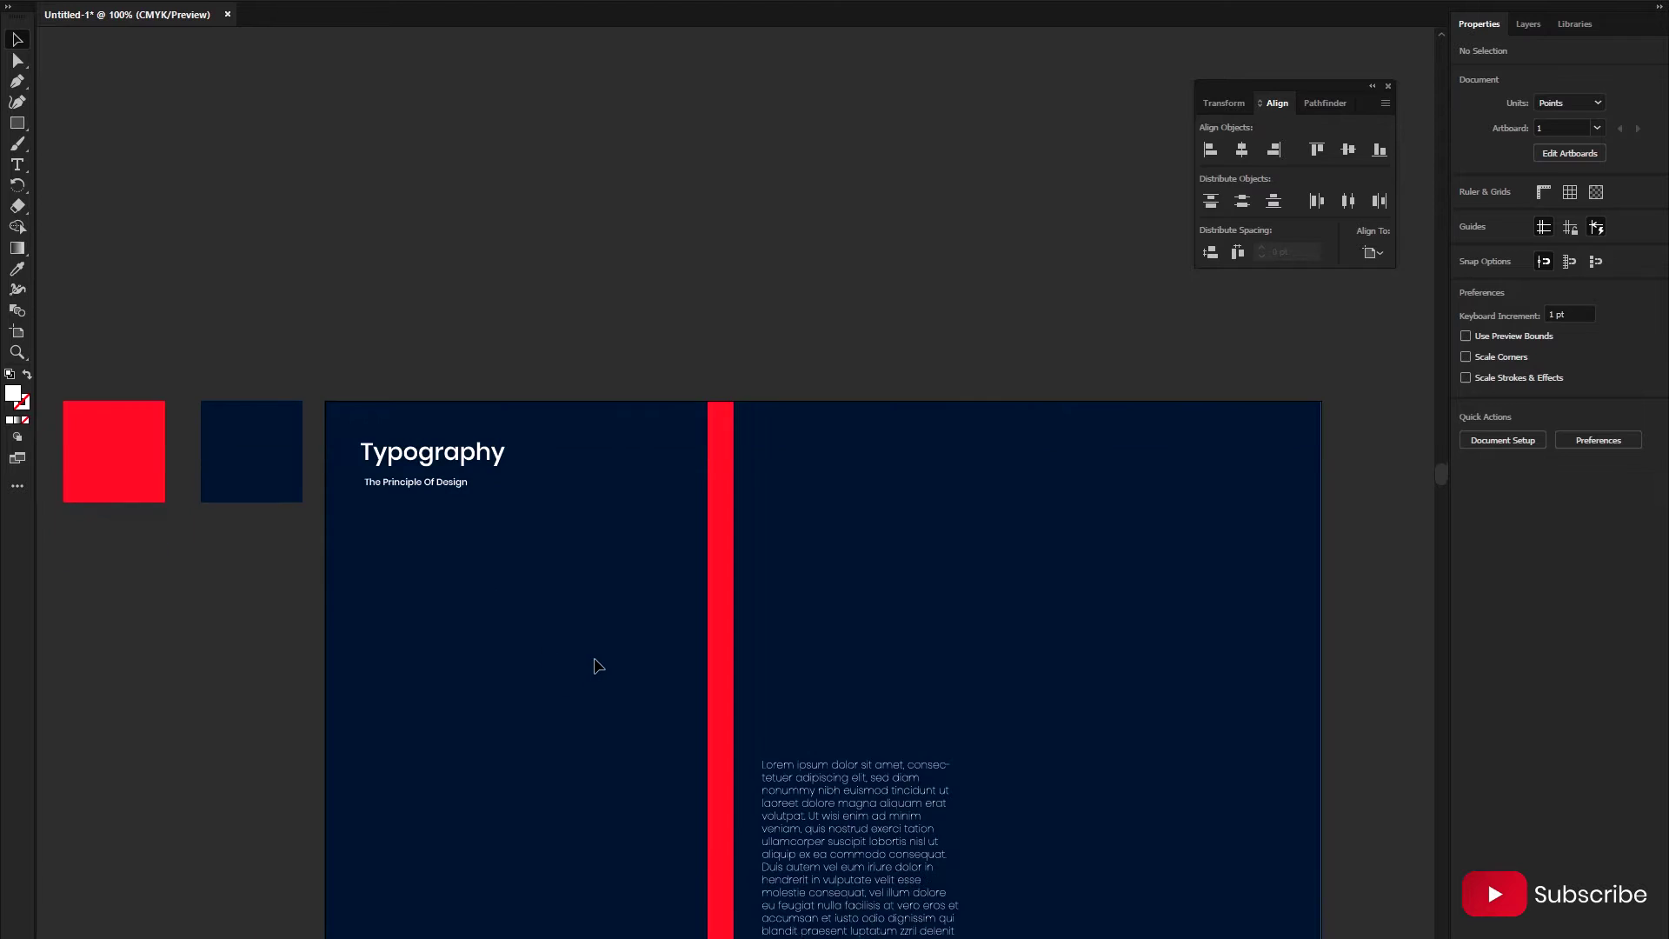
pyautogui.scroll(-1, 608, 662)
pyautogui.scroll(2, 612, 658)
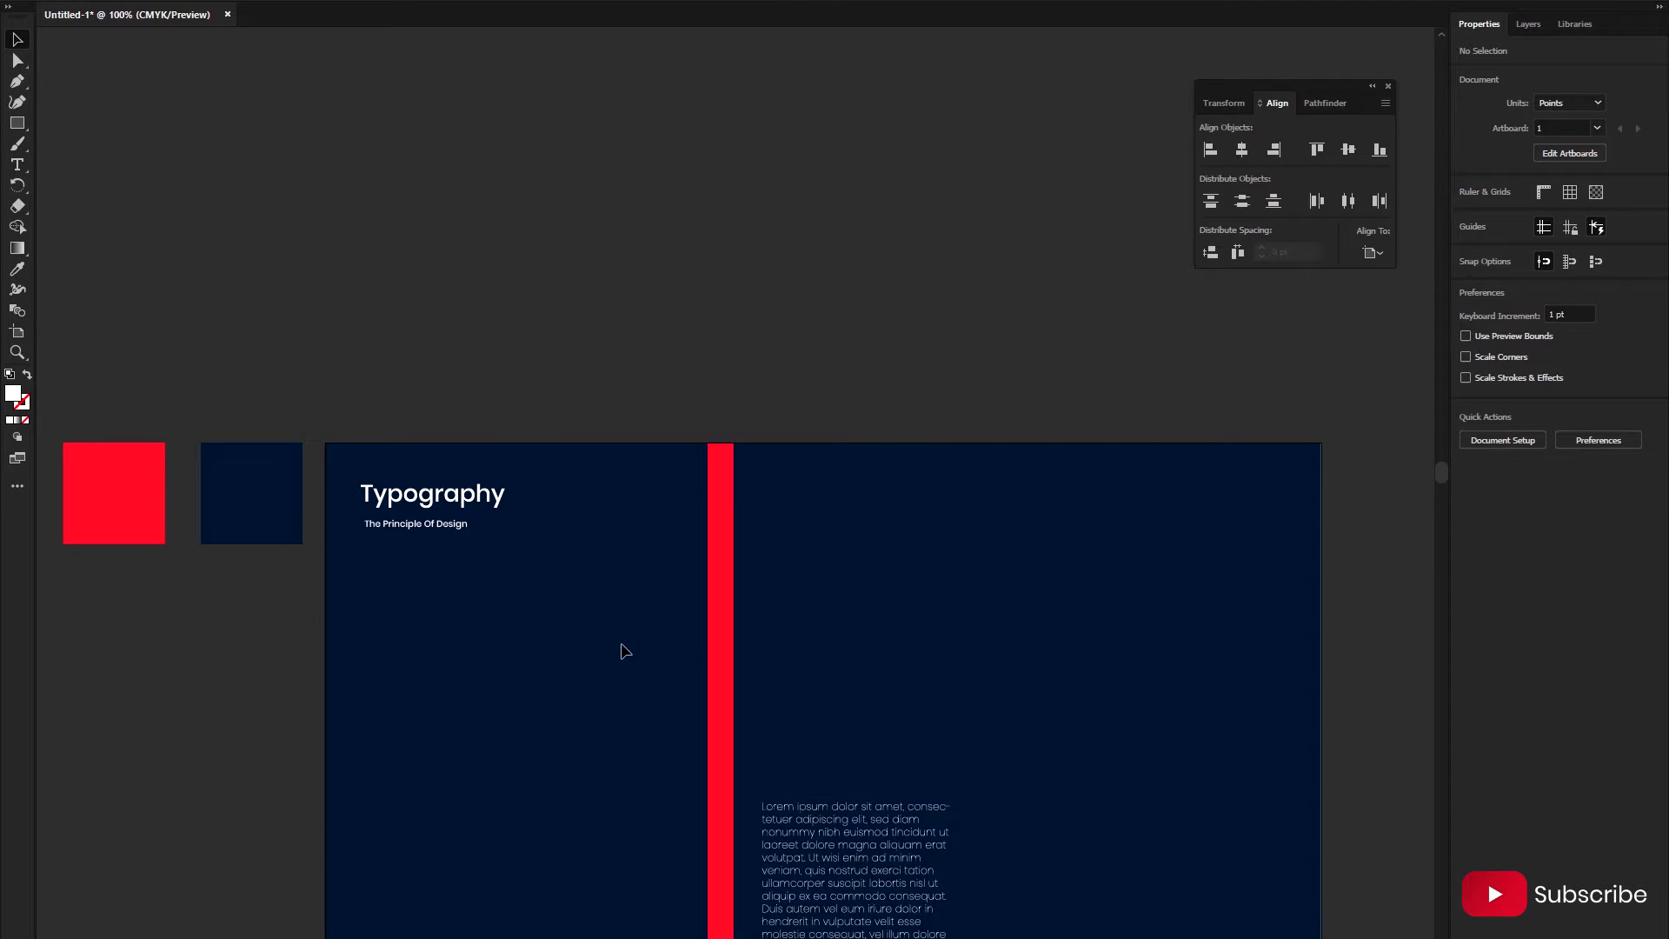
pyautogui.scroll(-2, 612, 611)
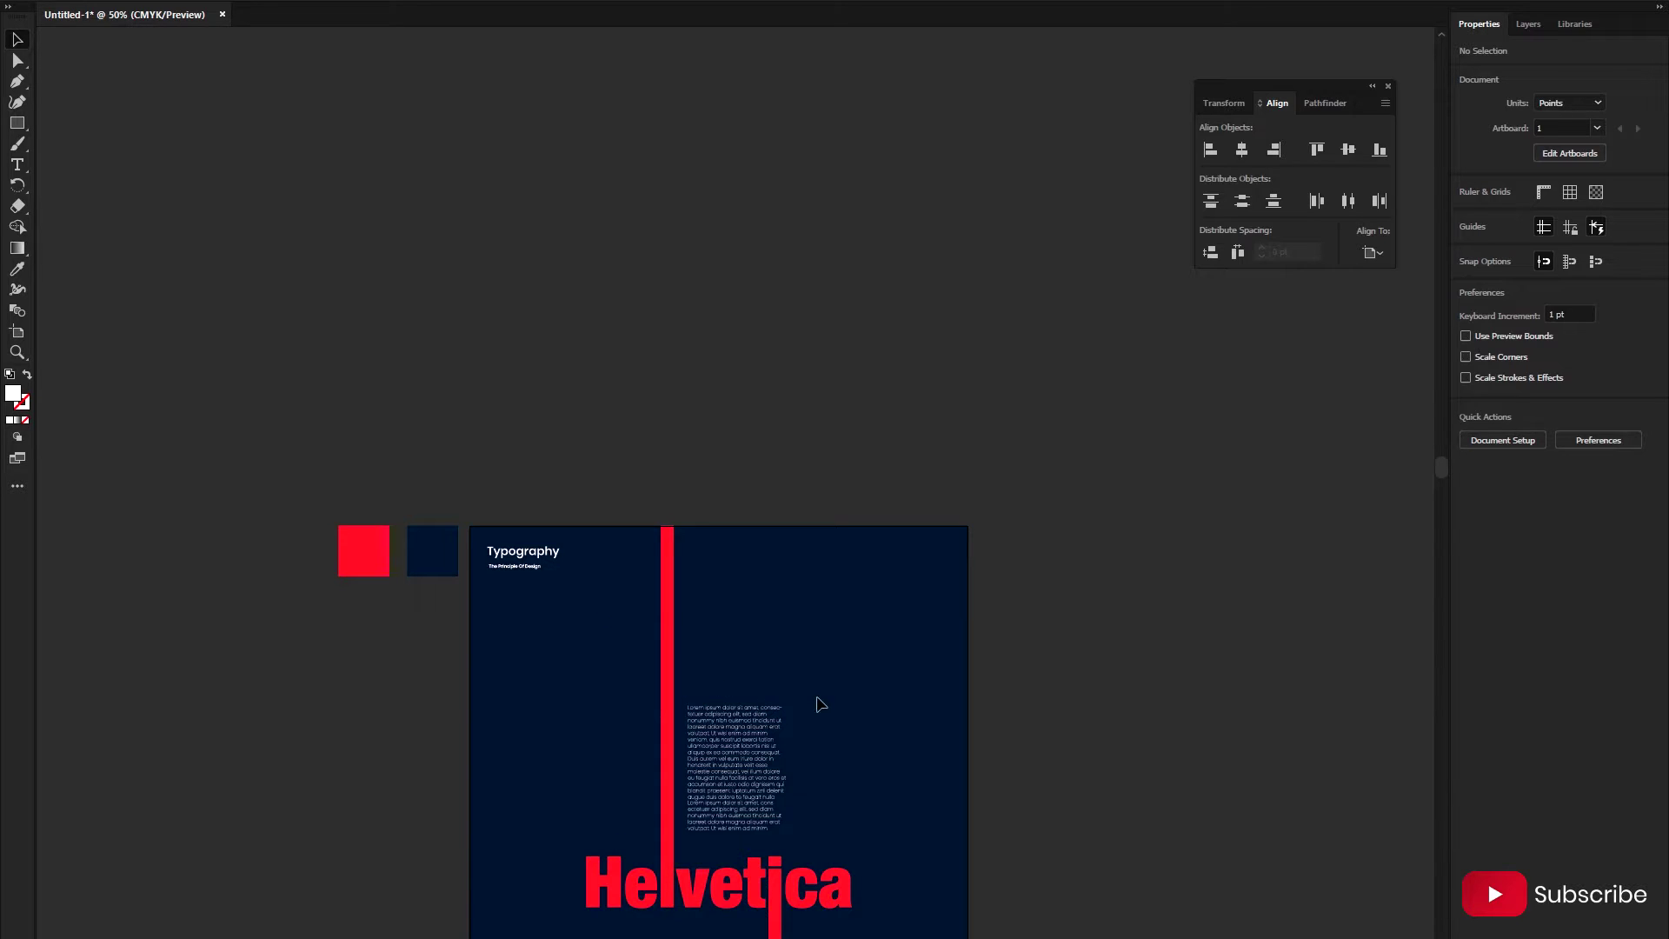
# - Place a new text object above the paragraph at 30 pt with white fill
pyautogui.press('t')
pyautogui.scroll(1, 741, 720)
pyautogui.click(682, 678)
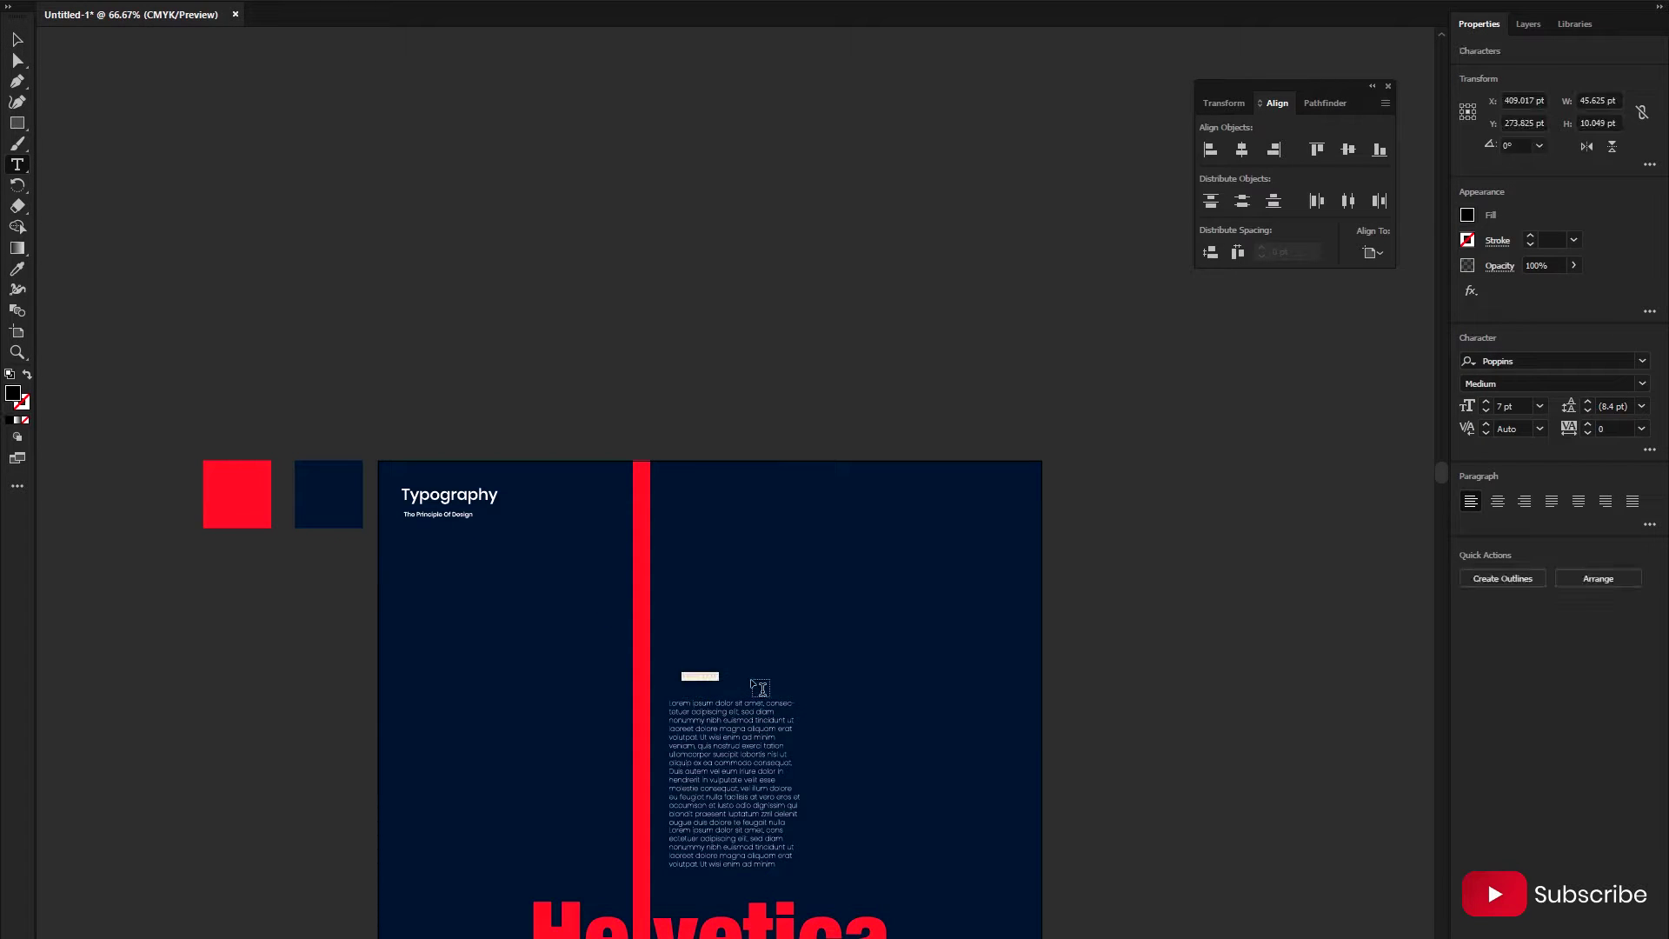
pyautogui.write('40')
pyautogui.press('Return')
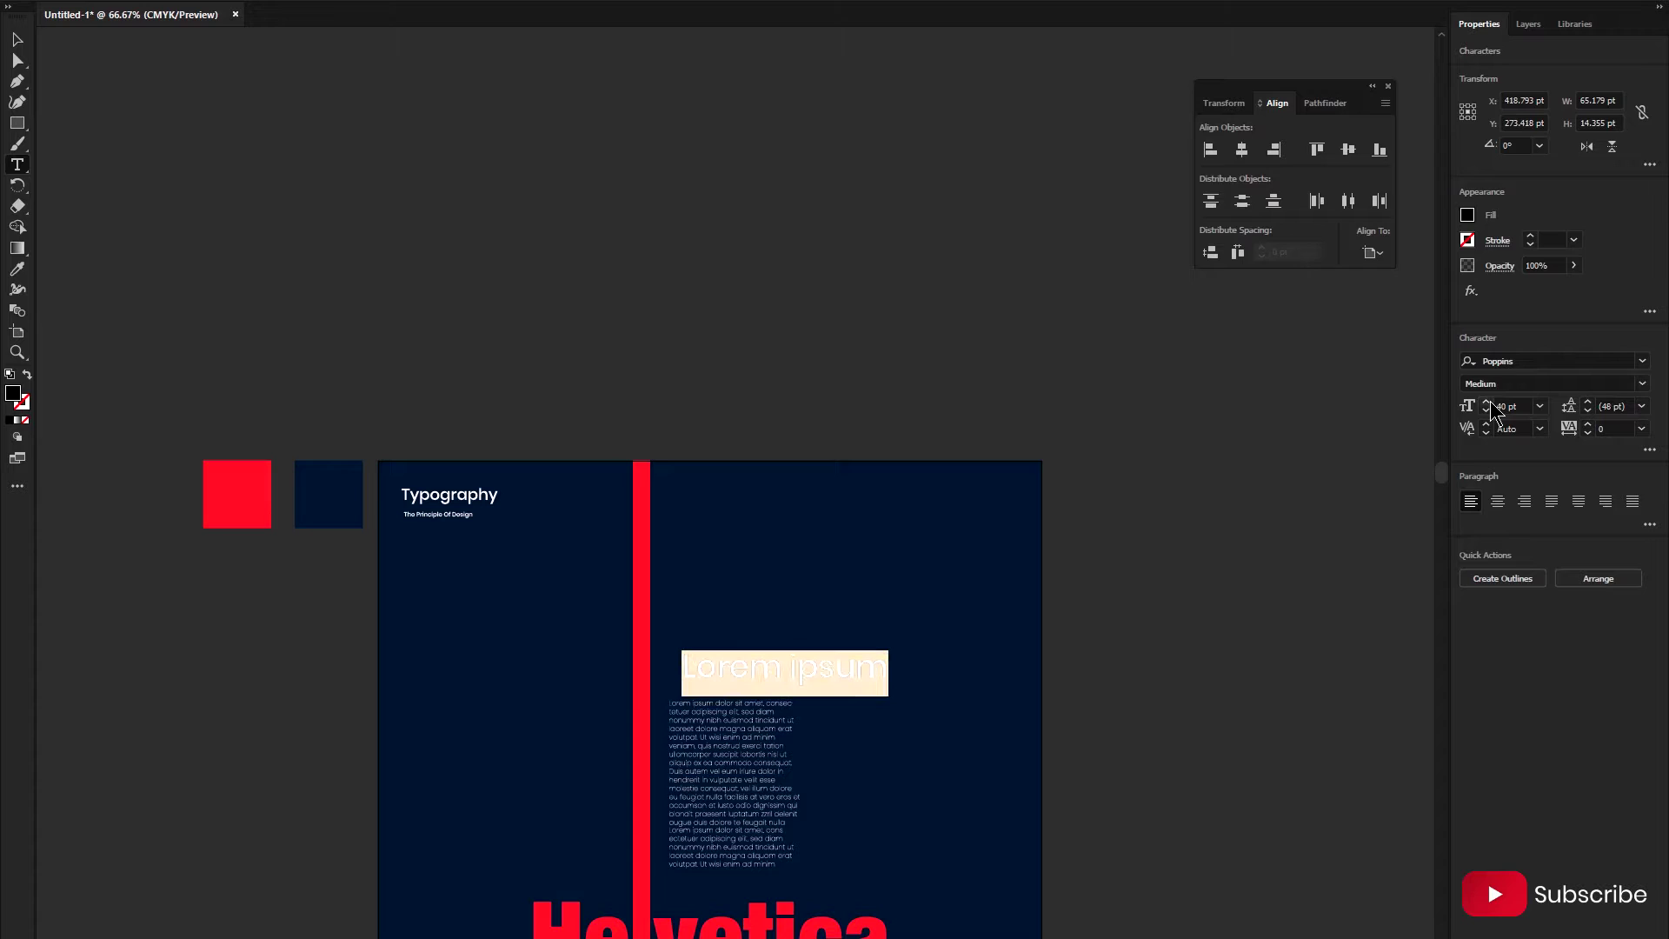
pyautogui.keyDown('shift'); pyautogui.click(1486, 412); pyautogui.keyUp('shift')
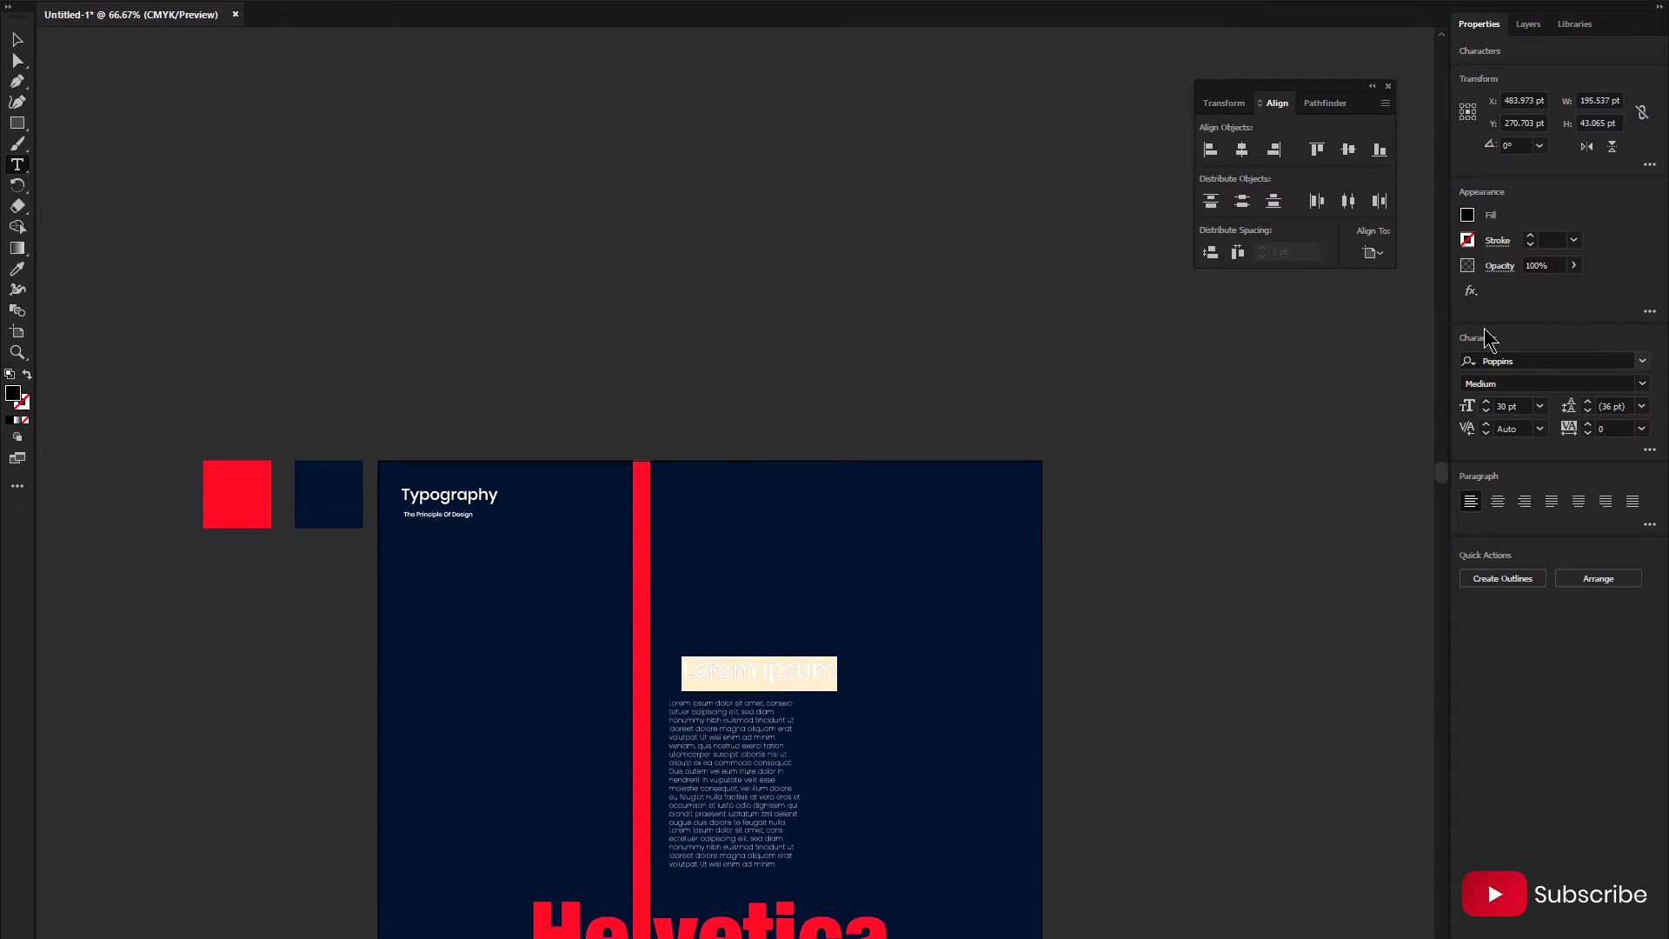
pyautogui.click(1467, 215)
pyautogui.click(1303, 277)
# - Type the headline 'POSTER'
pyautogui.press('Escape')
pyautogui.keyDown('alt'); pyautogui.scroll(2, 739, 647); pyautogui.keyUp('alt')
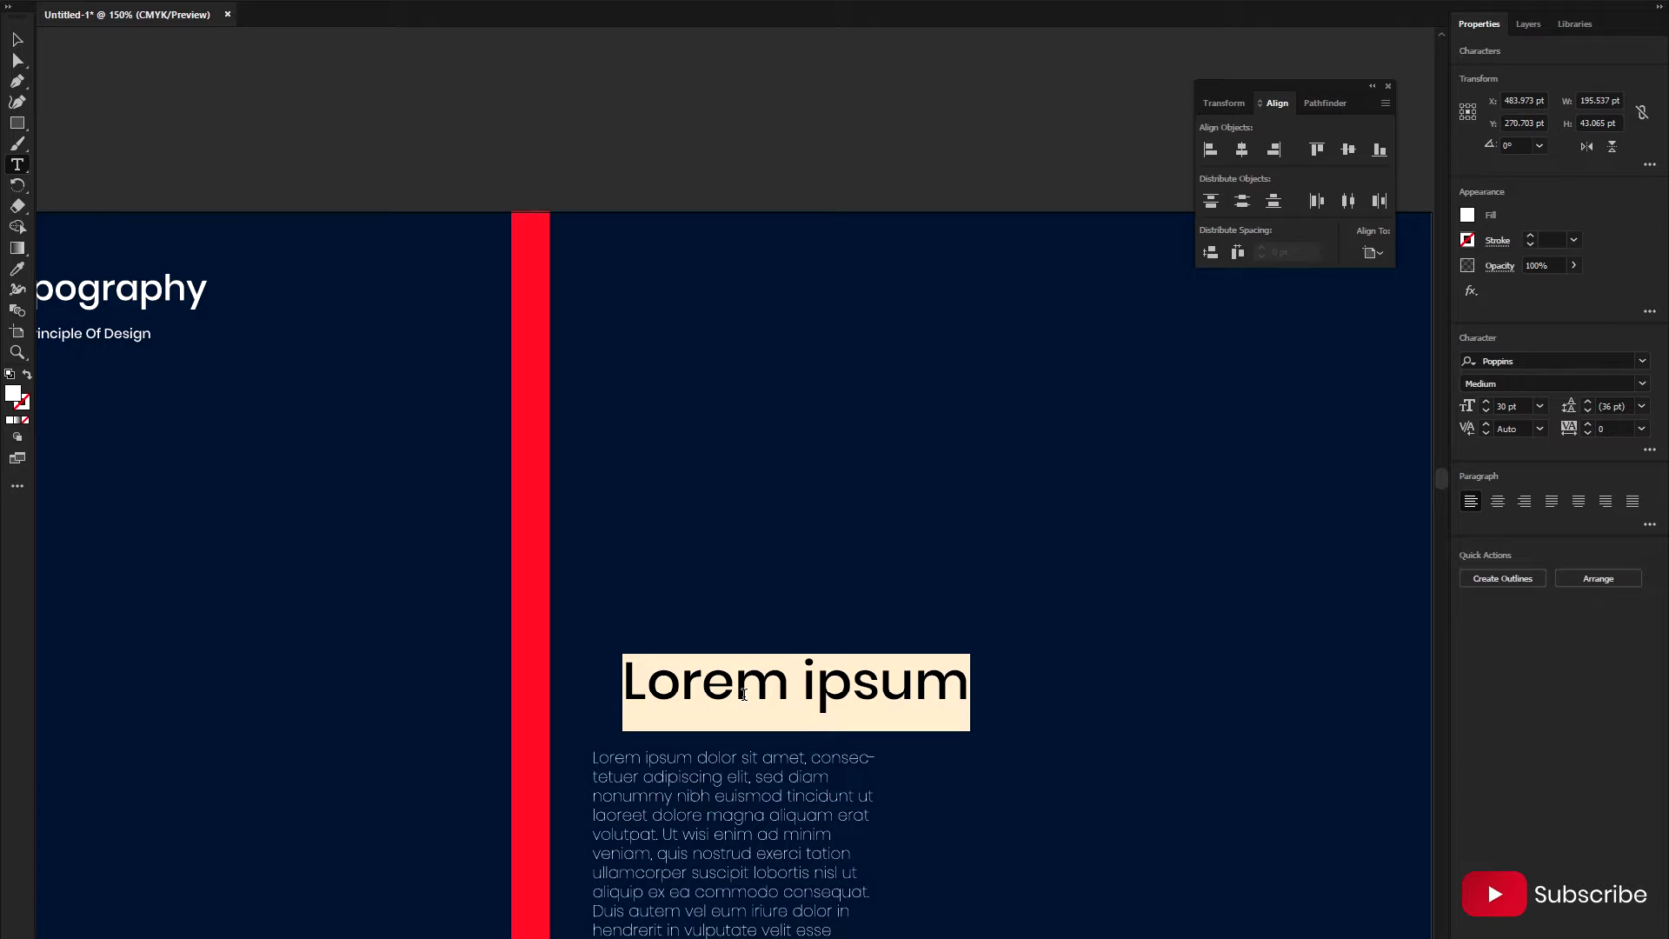
pyautogui.write('P')
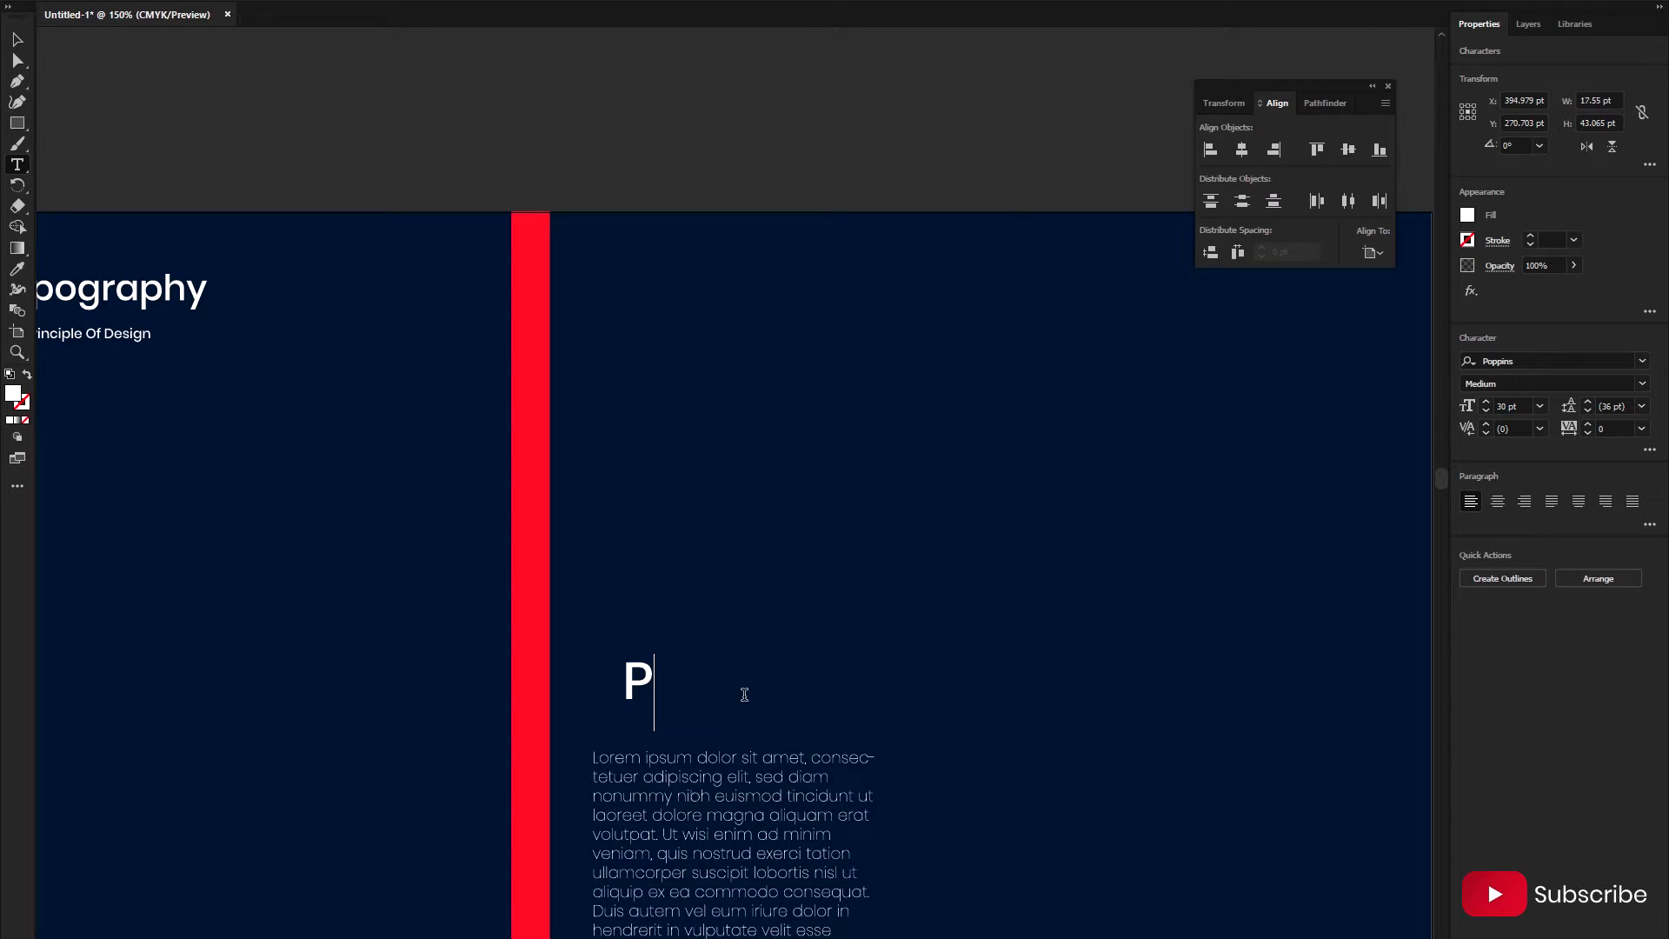
pyautogui.write('OSTE')
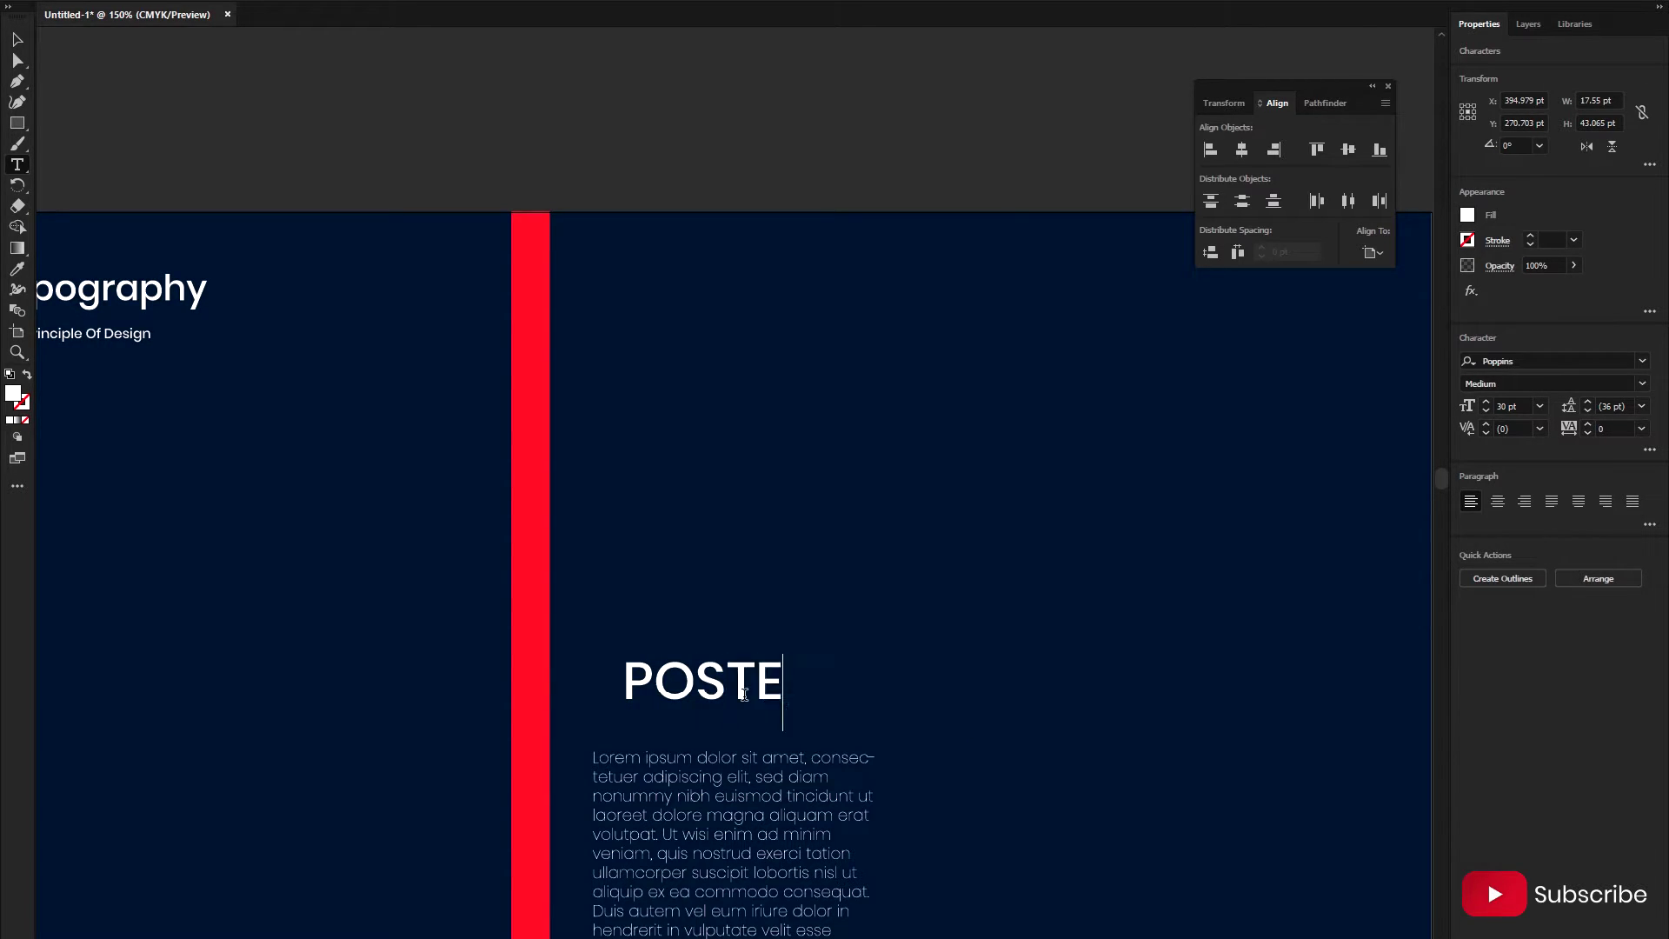
pyautogui.write('R')
pyautogui.press('Escape')
pyautogui.scroll(-2, 739, 686)
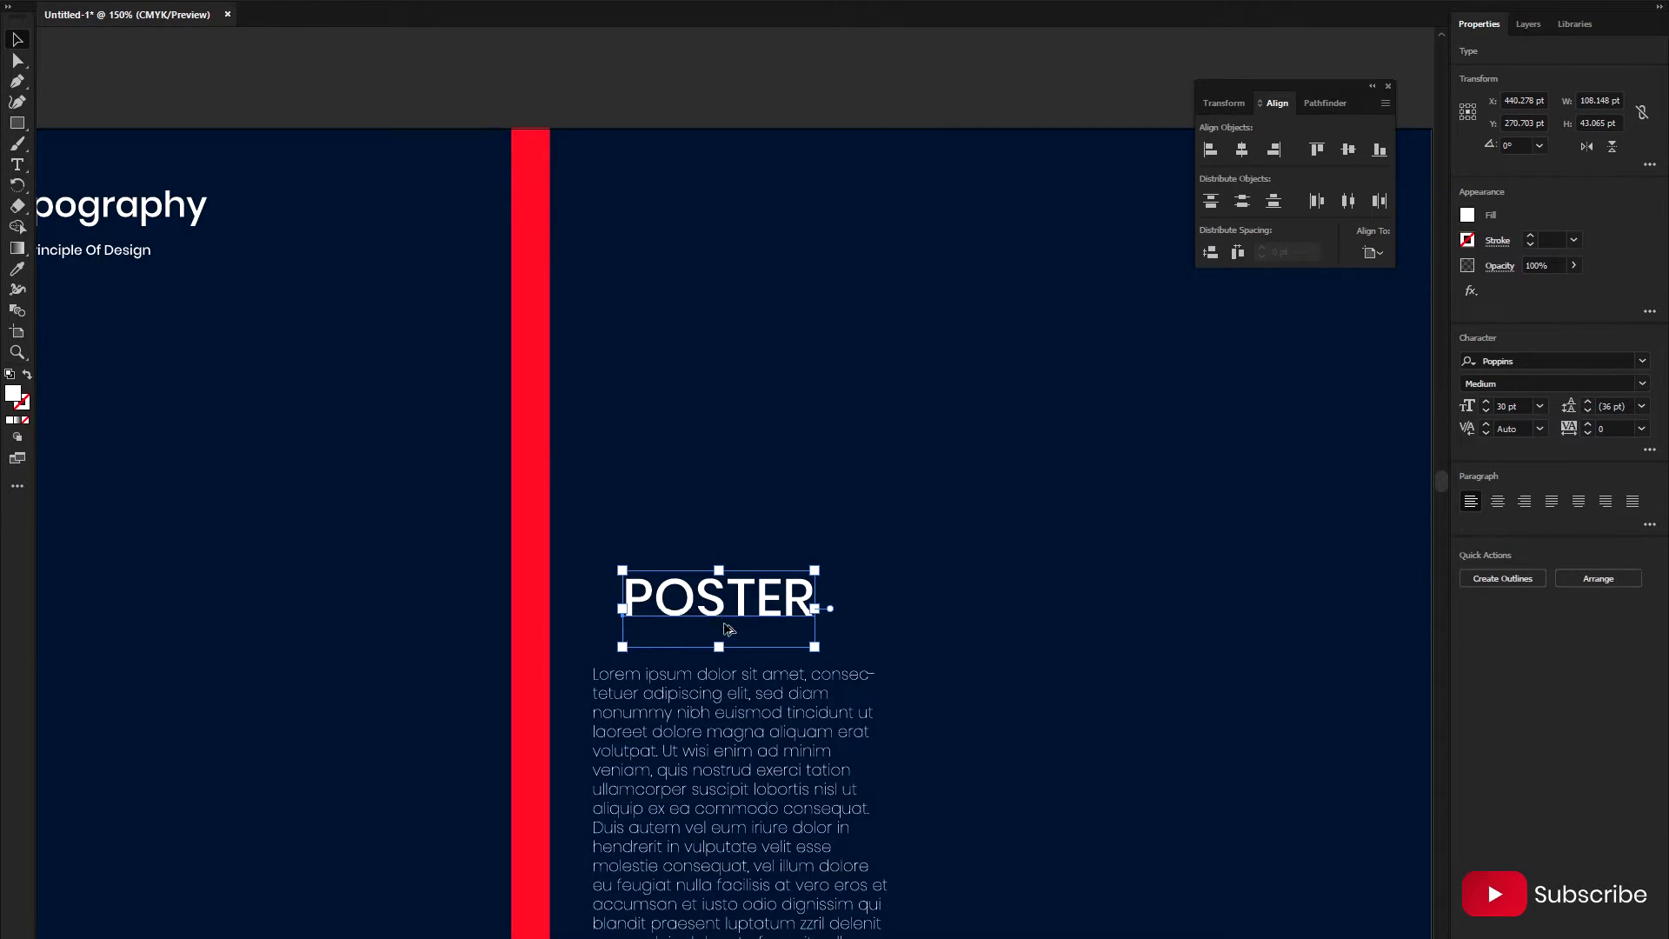
# - Duplicate POSTER just below the original and set the copy to 15 pt Bold
pyautogui.moveTo(728, 628); pyautogui.dragTo(686, 665)
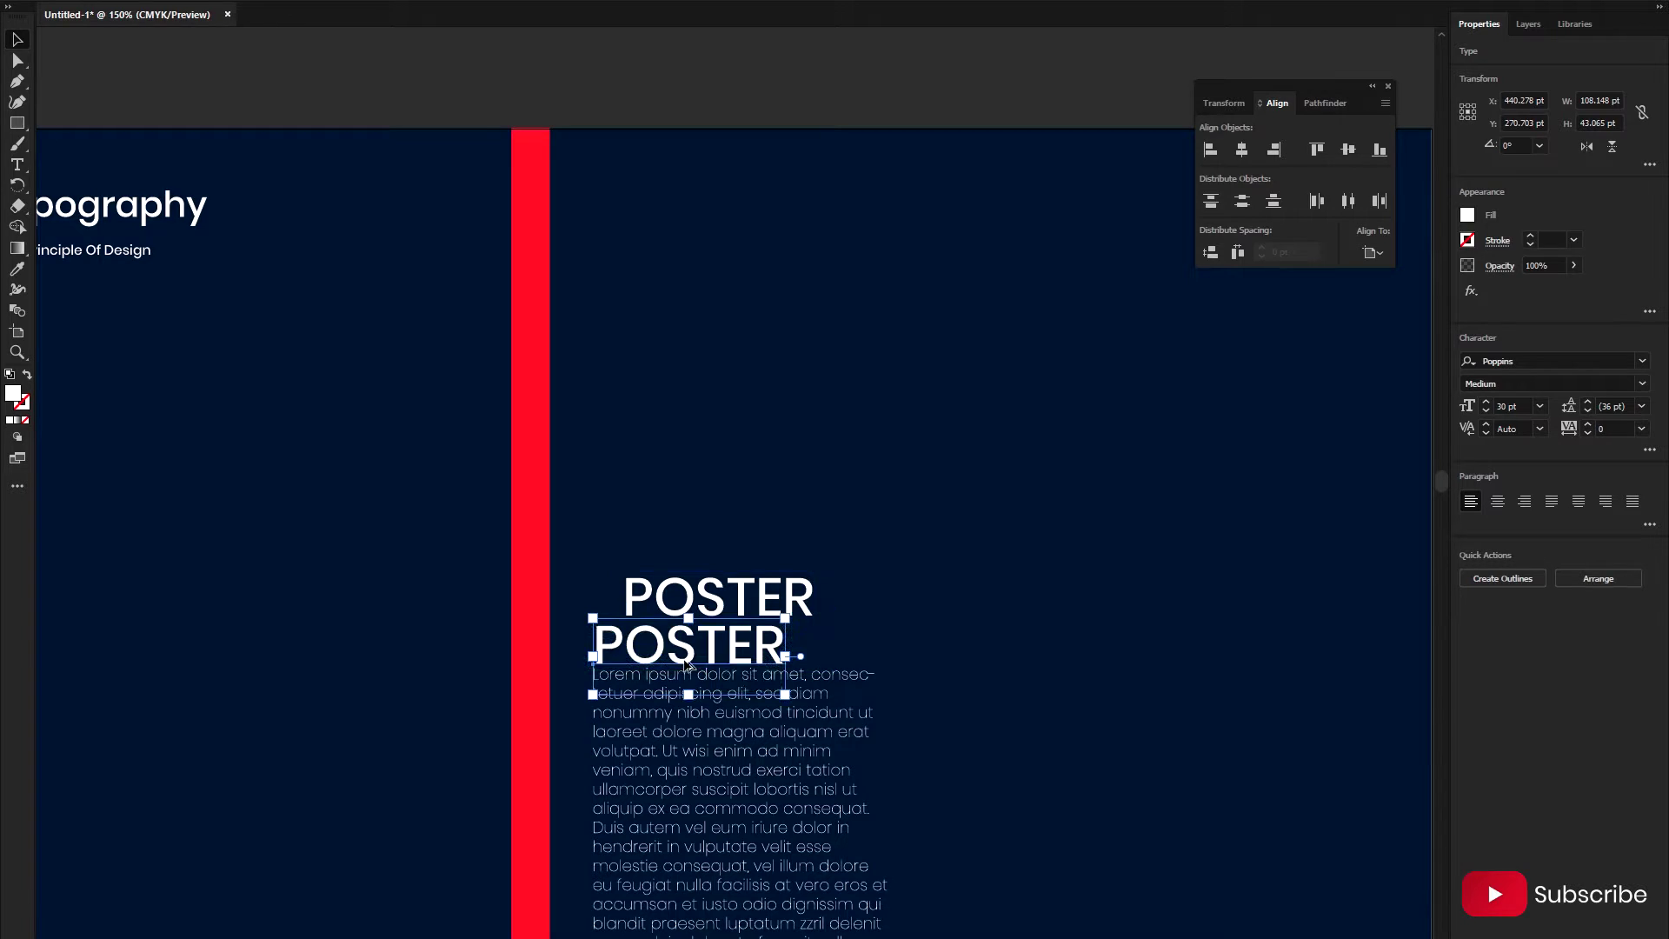
pyautogui.scroll(3, 701, 665)
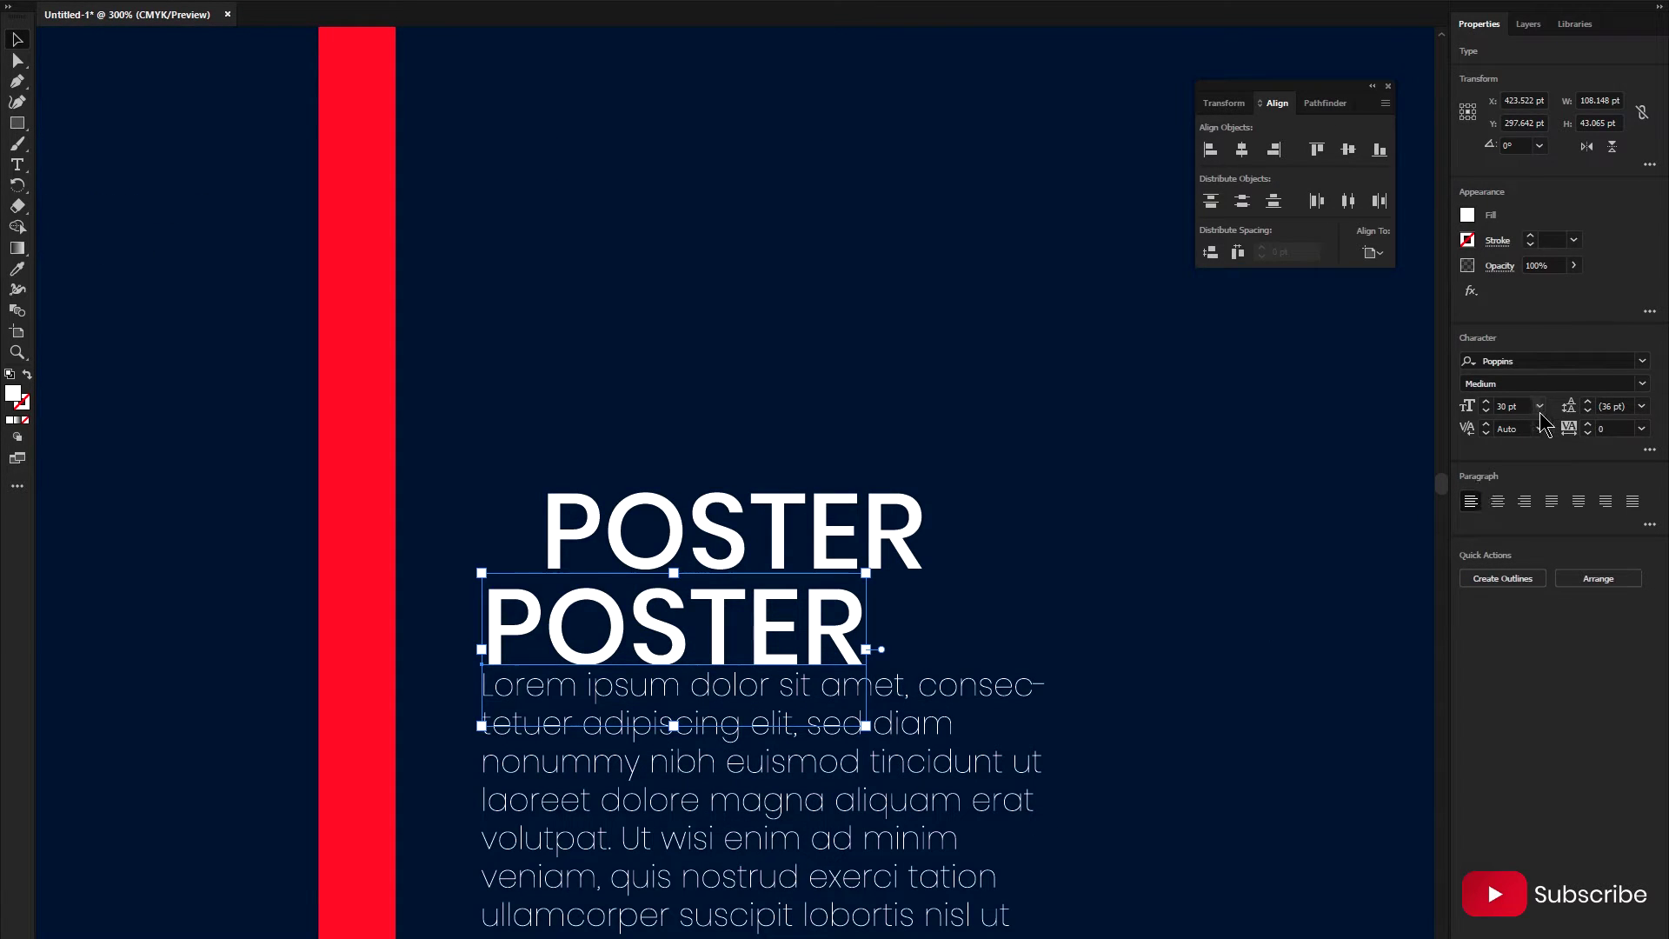
pyautogui.tripleClick(1511, 406)
pyautogui.write('20')
pyautogui.press('Return')
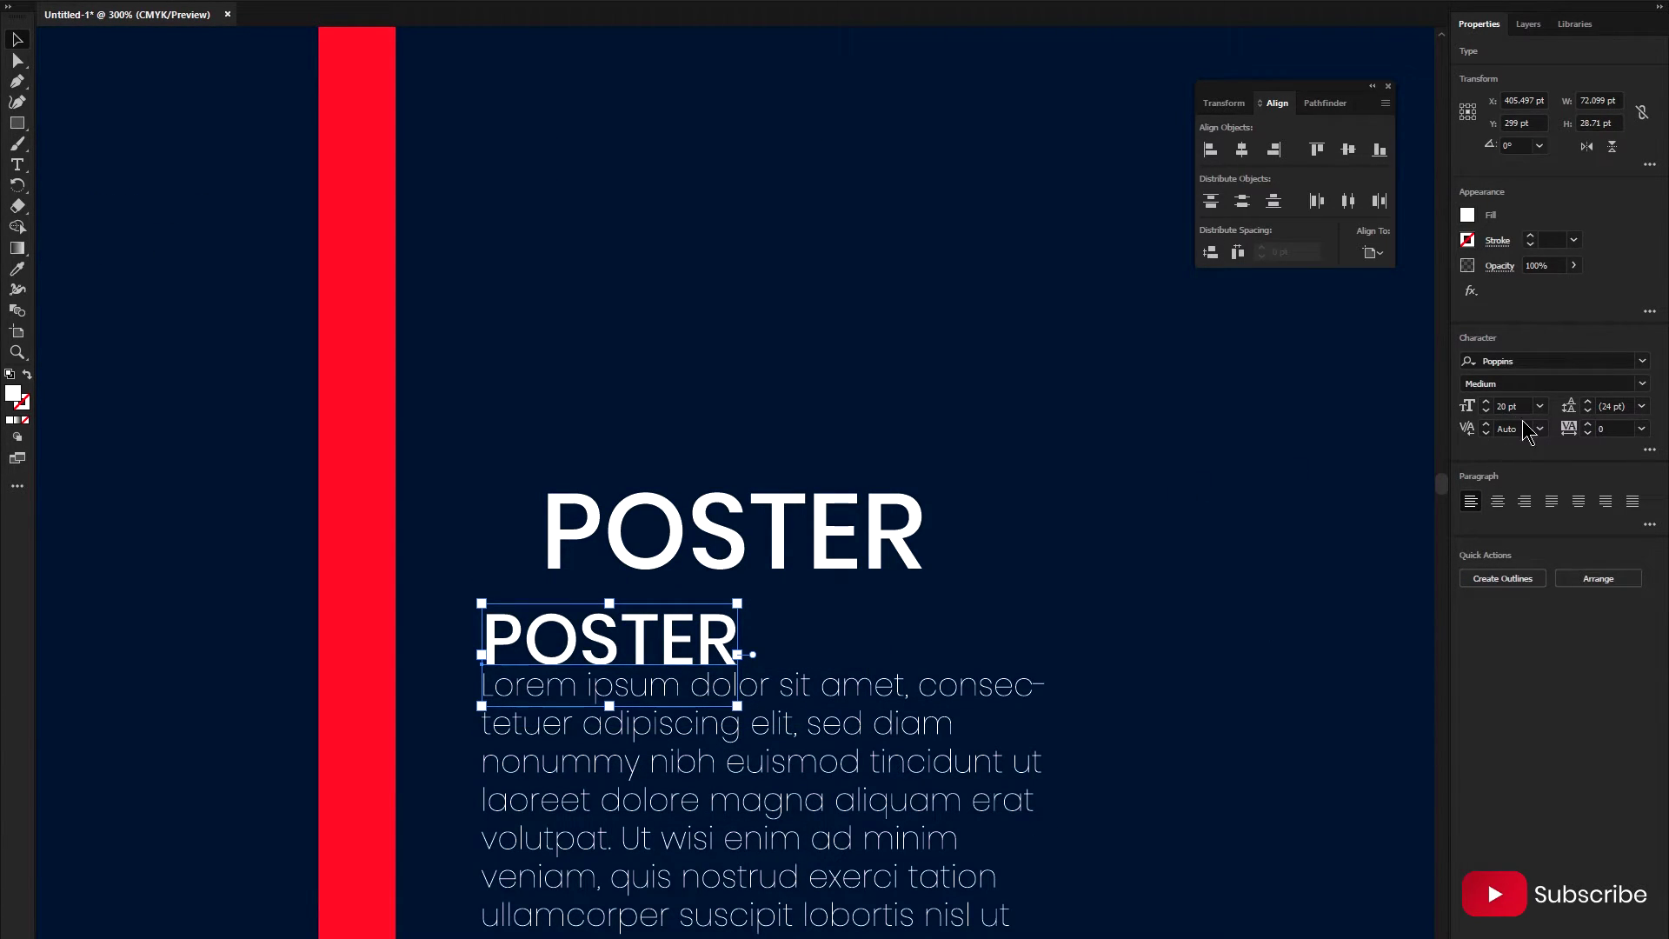
pyautogui.tripleClick(1511, 406)
pyautogui.write('15')
pyautogui.press('Return')
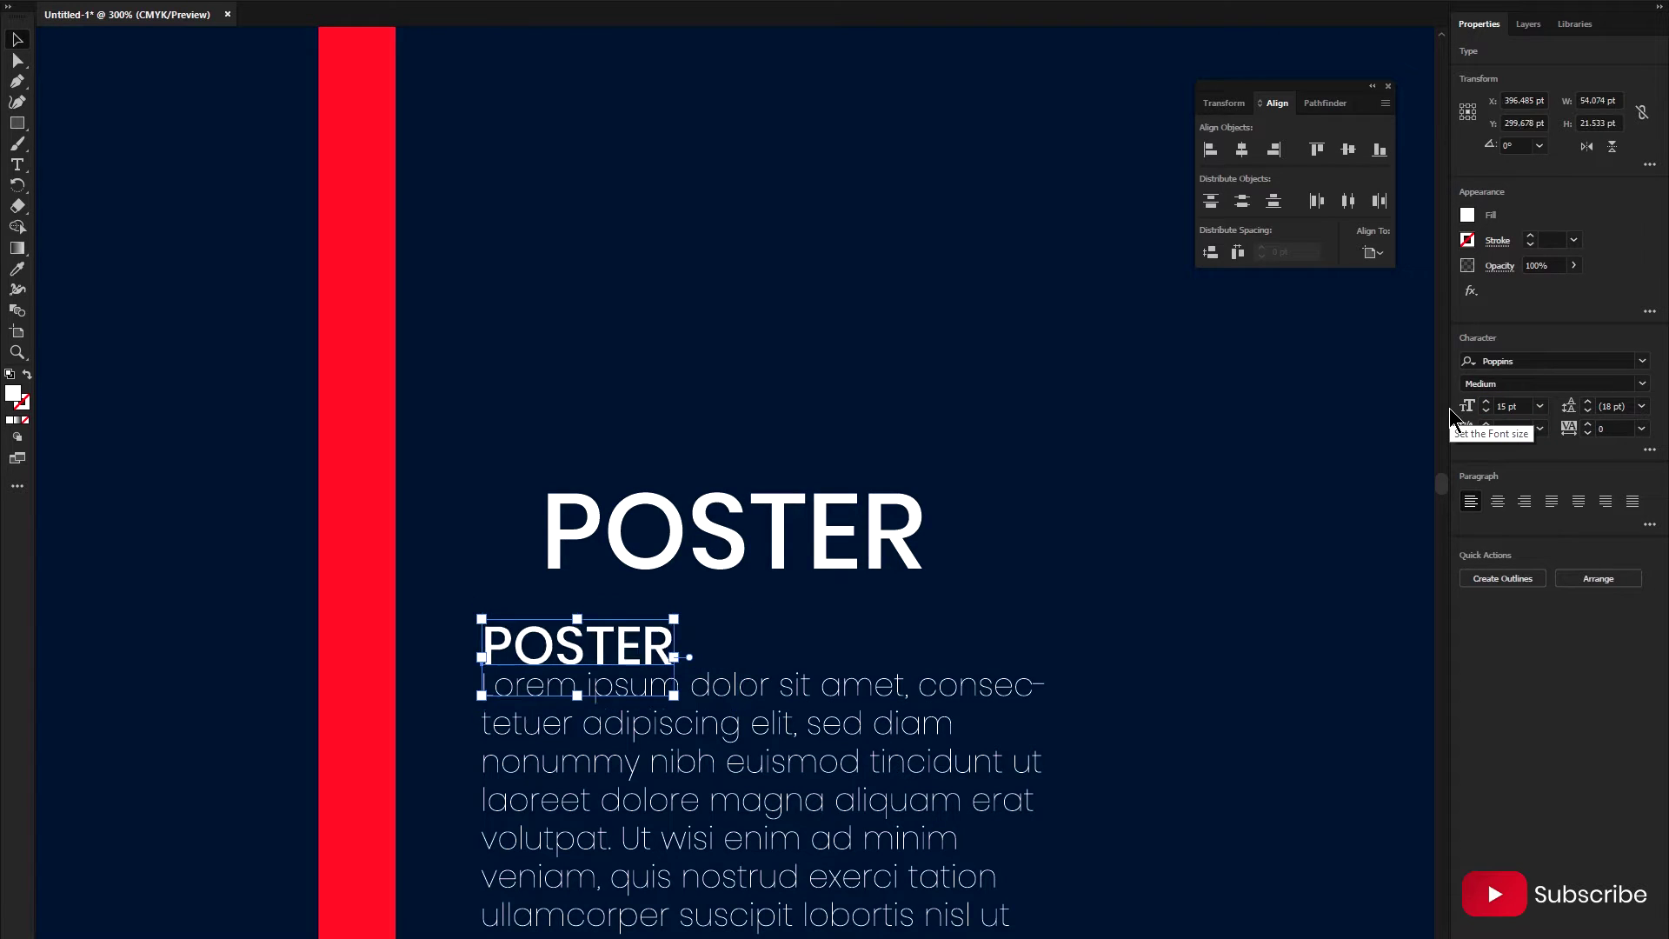
pyautogui.click(1641, 383)
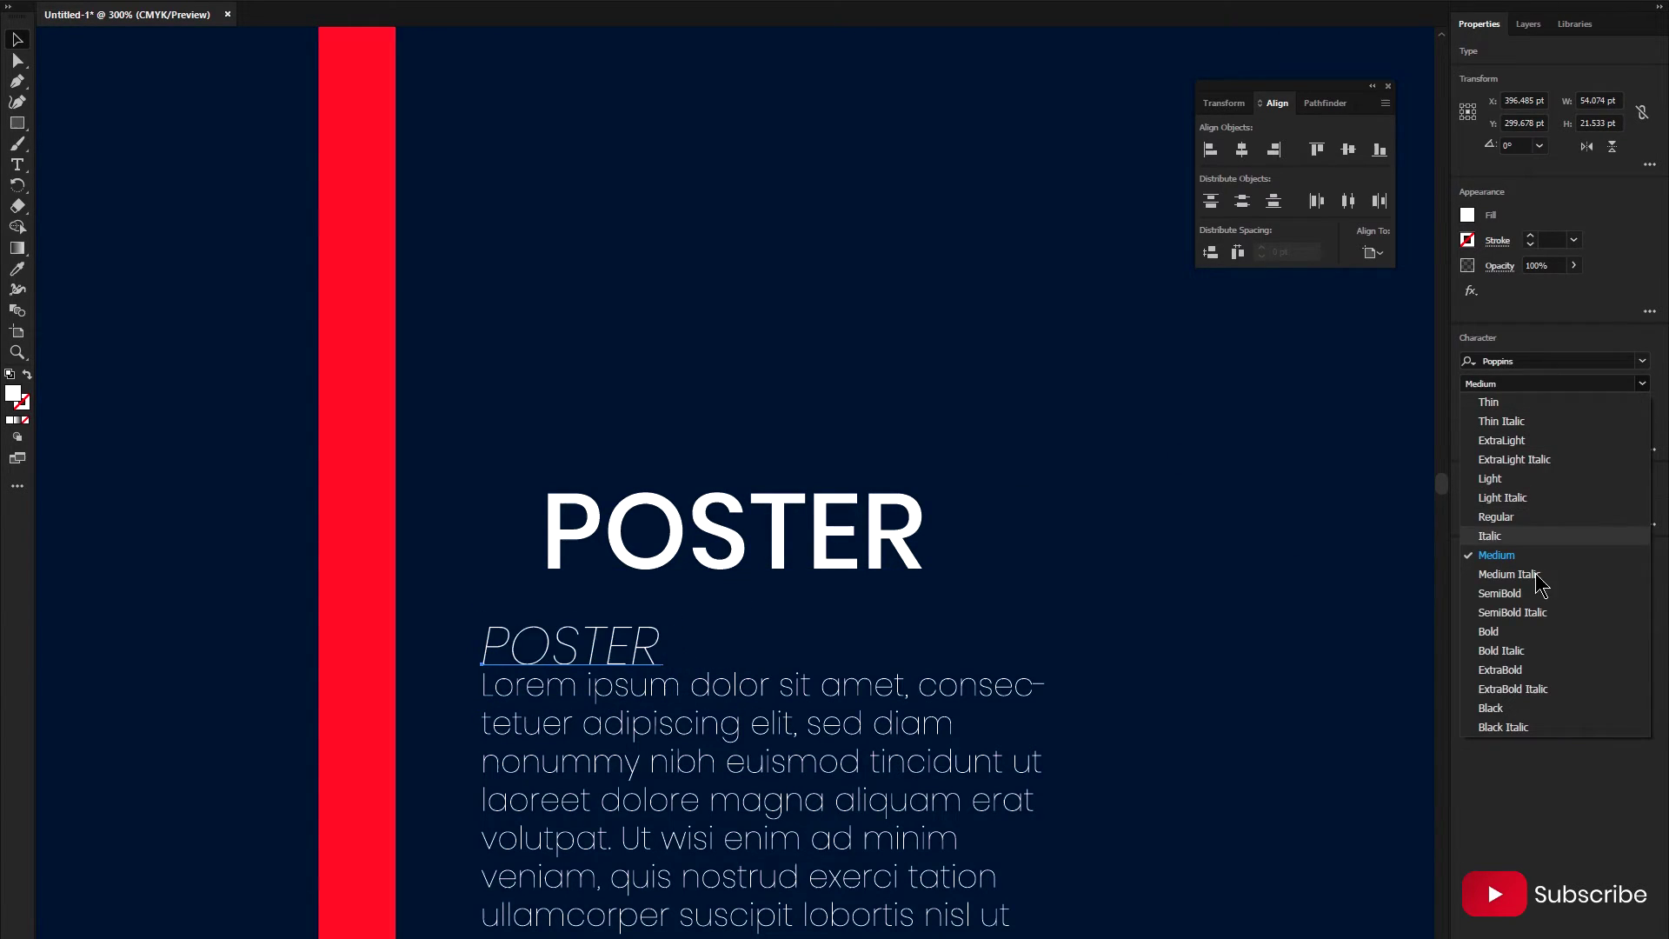
pyautogui.click(1512, 631)
# - Retype the lower copy as 'DESIGN'
pyautogui.doubleClick(639, 648)
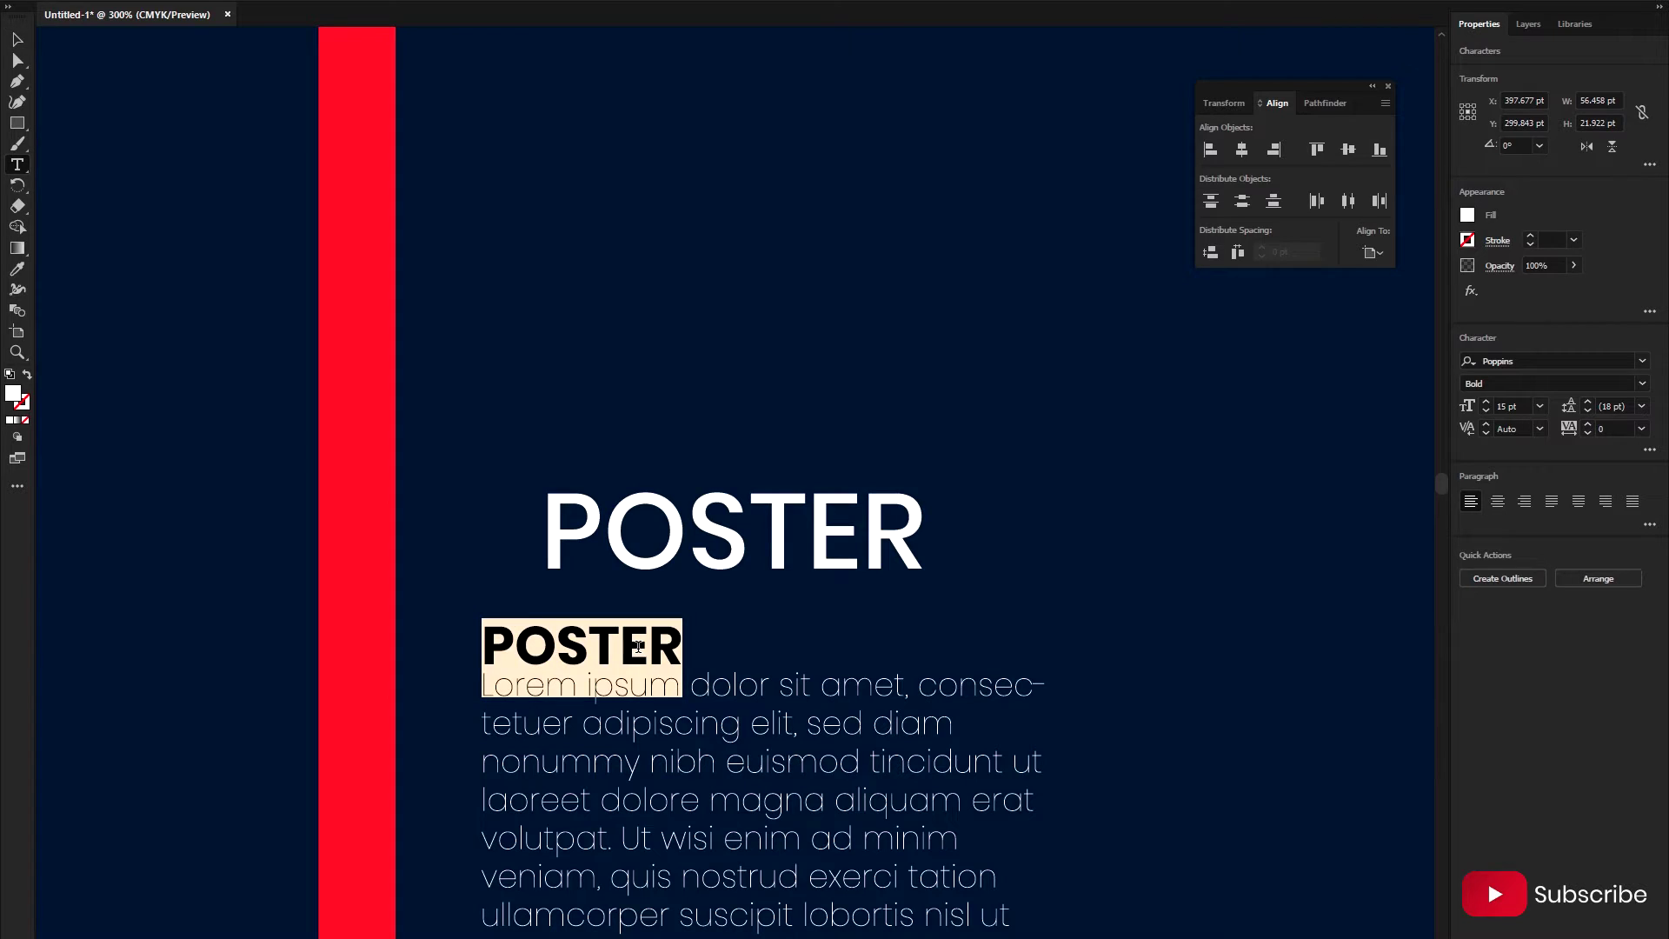
pyautogui.write('DES')
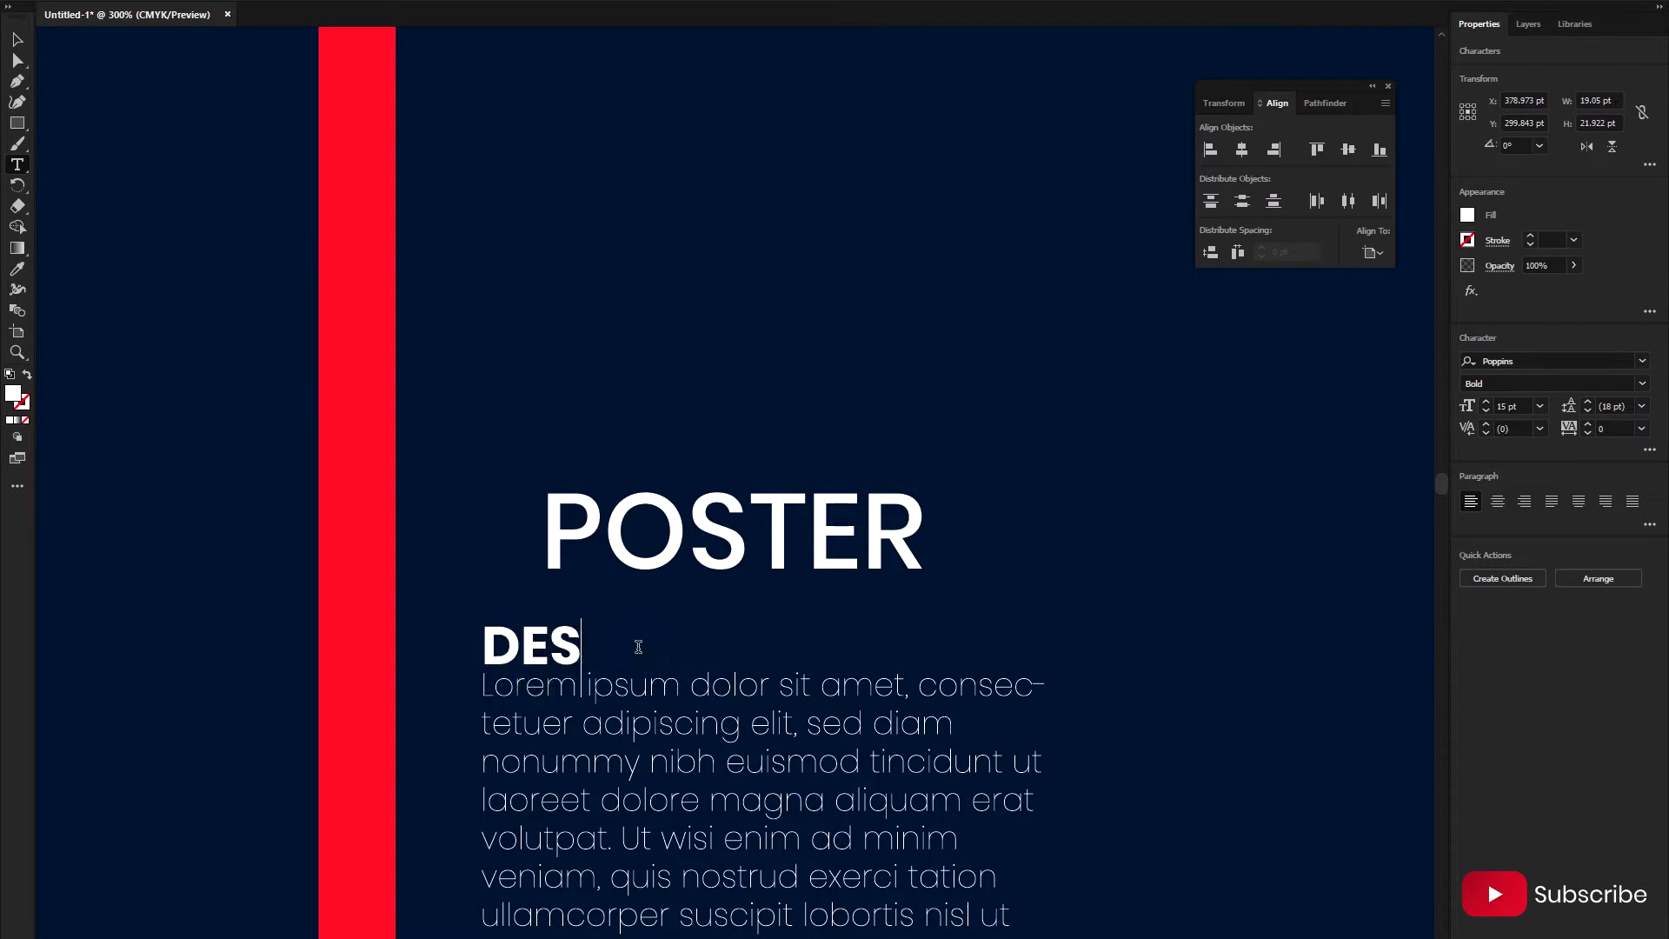
pyautogui.write('IGN')
pyautogui.press('Escape')
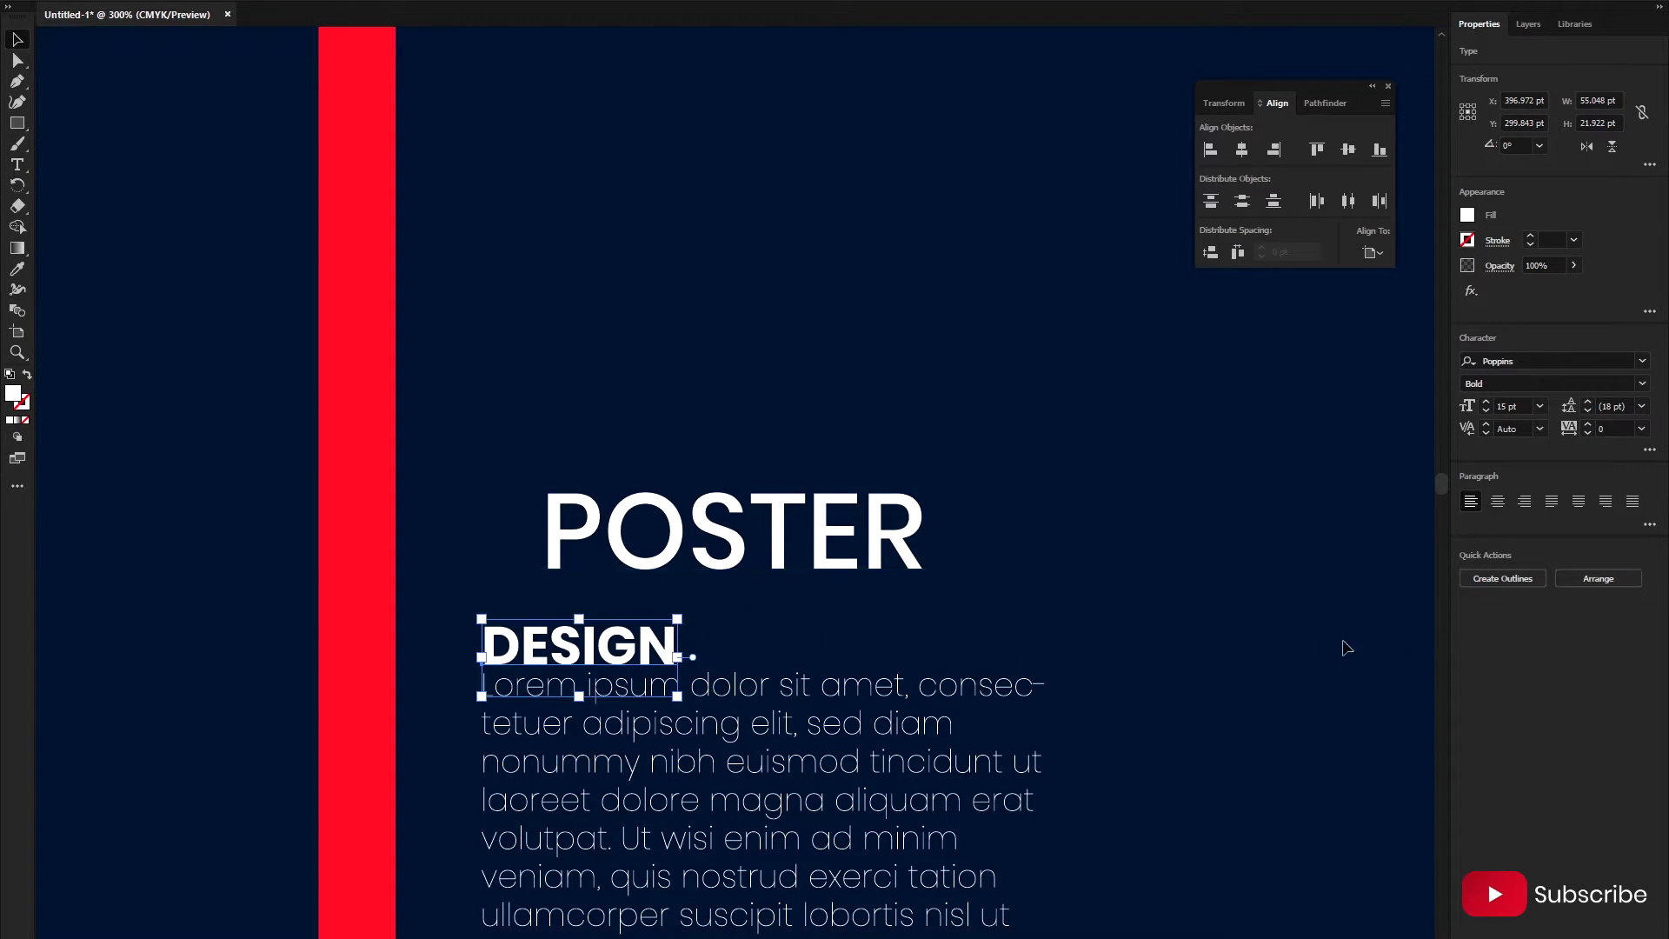
# - Move the POSTER headline down so it sits left-aligned just above DESIGN
pyautogui.click(1502, 580)
pyautogui.click(1028, 608)
pyautogui.moveTo(821, 538); pyautogui.dragTo(756, 575)
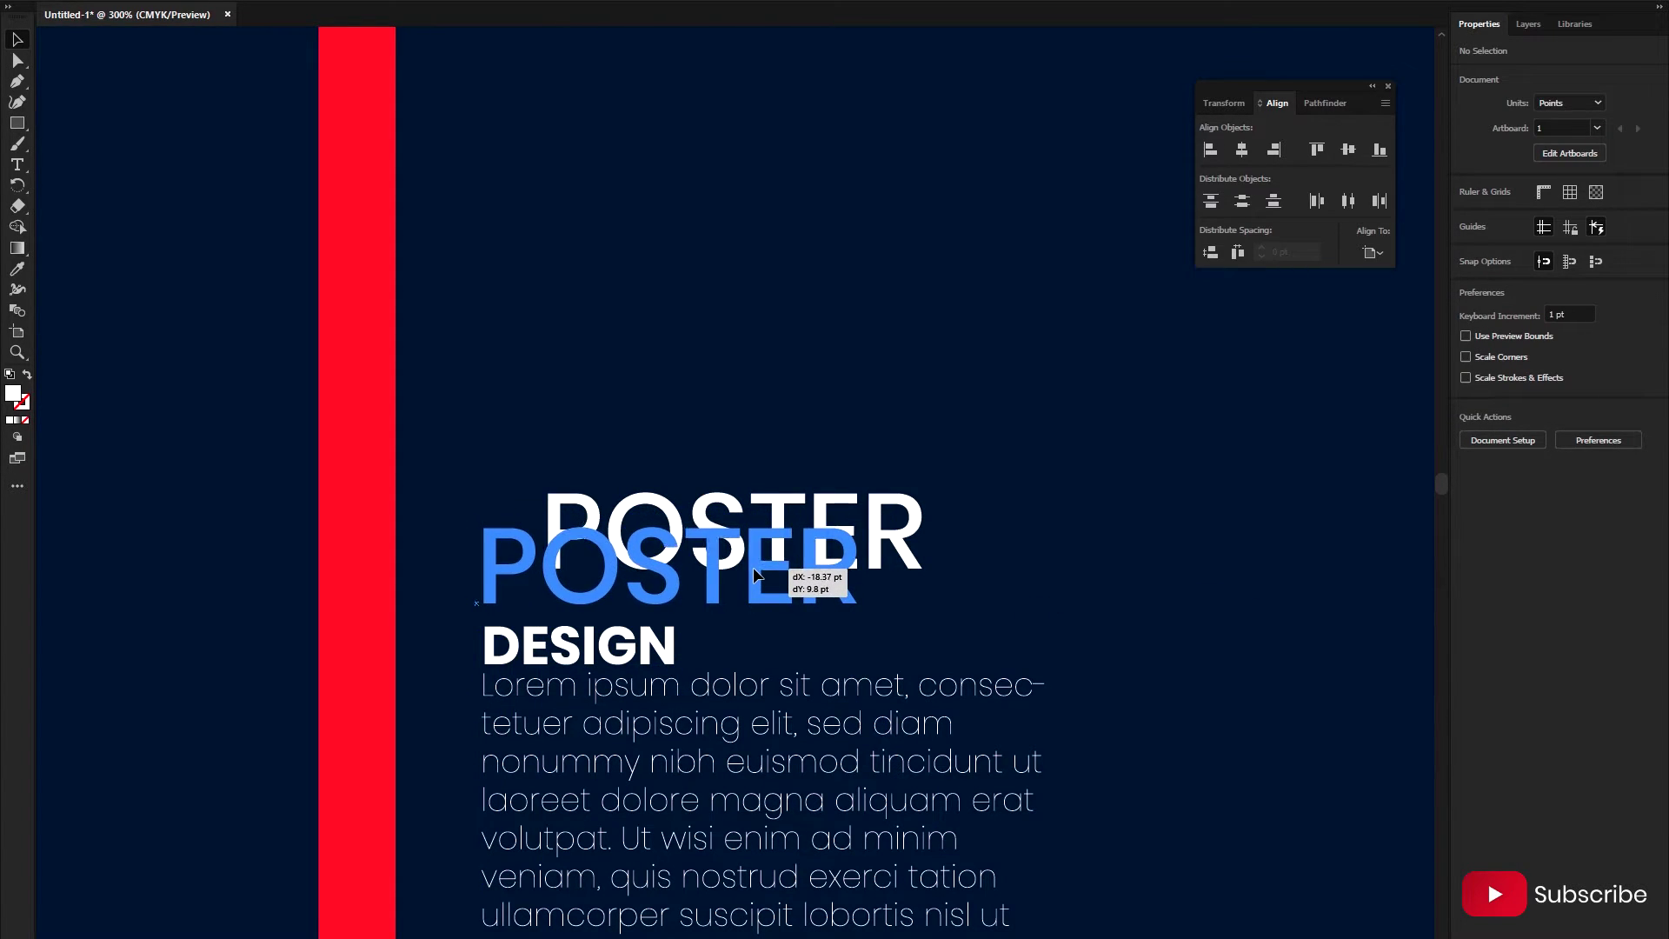
pyautogui.moveTo(650, 585); pyautogui.dragTo(649, 584)
pyautogui.hotkey('alt', 'f')
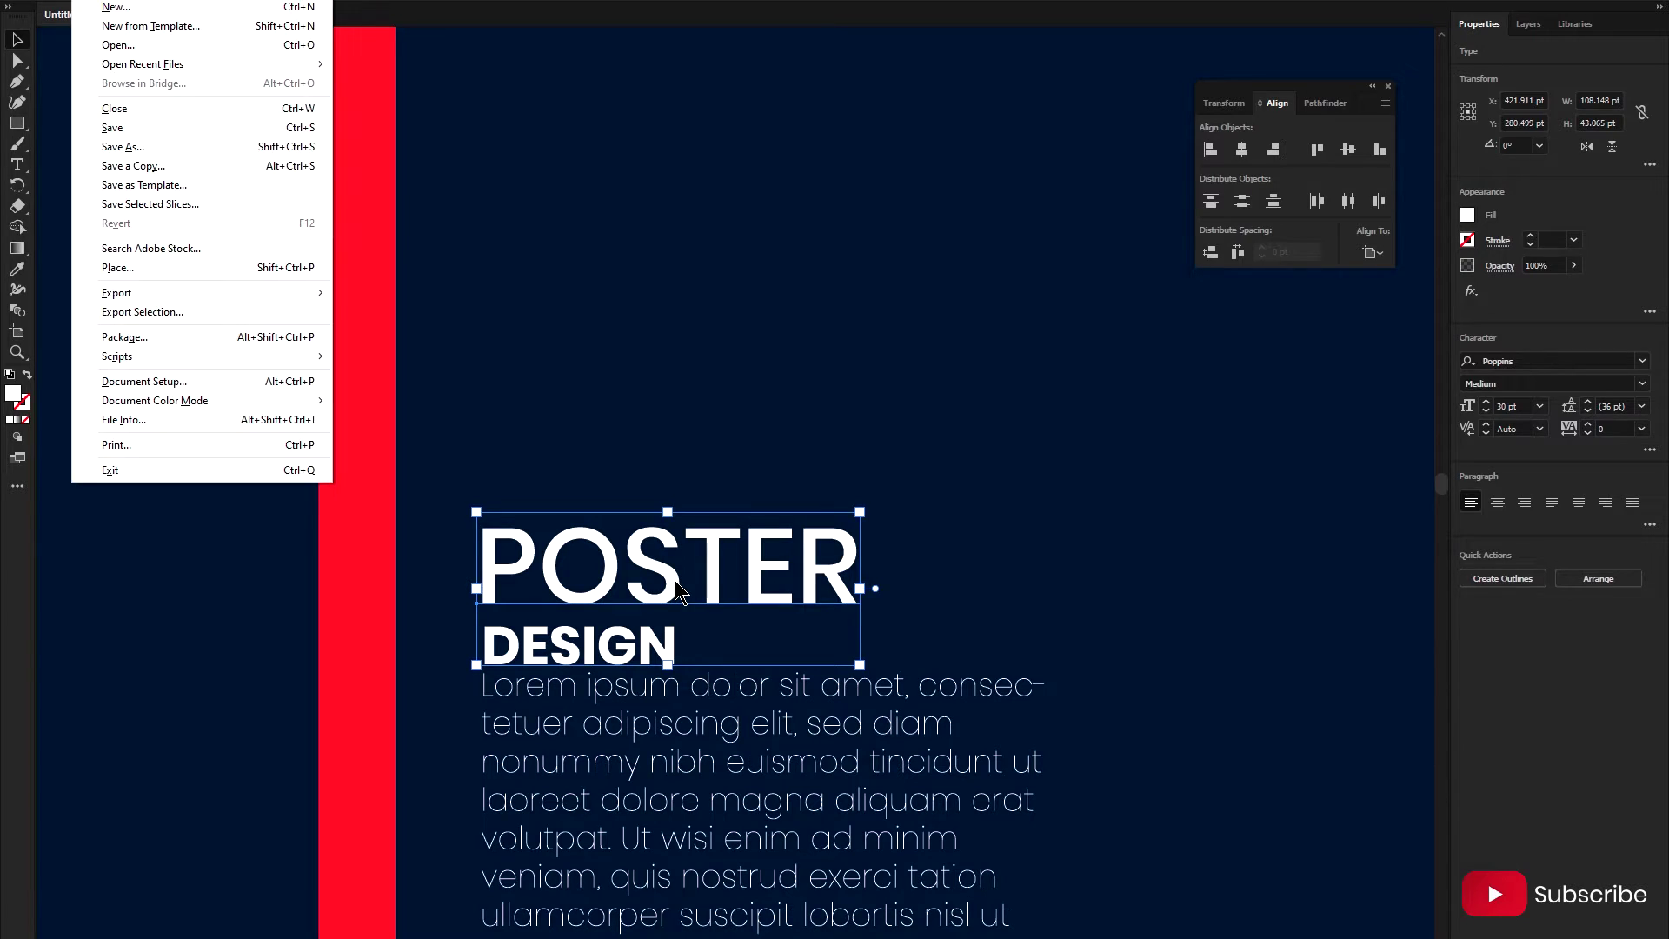
pyautogui.press('Escape')
pyautogui.doubleClick(711, 545)
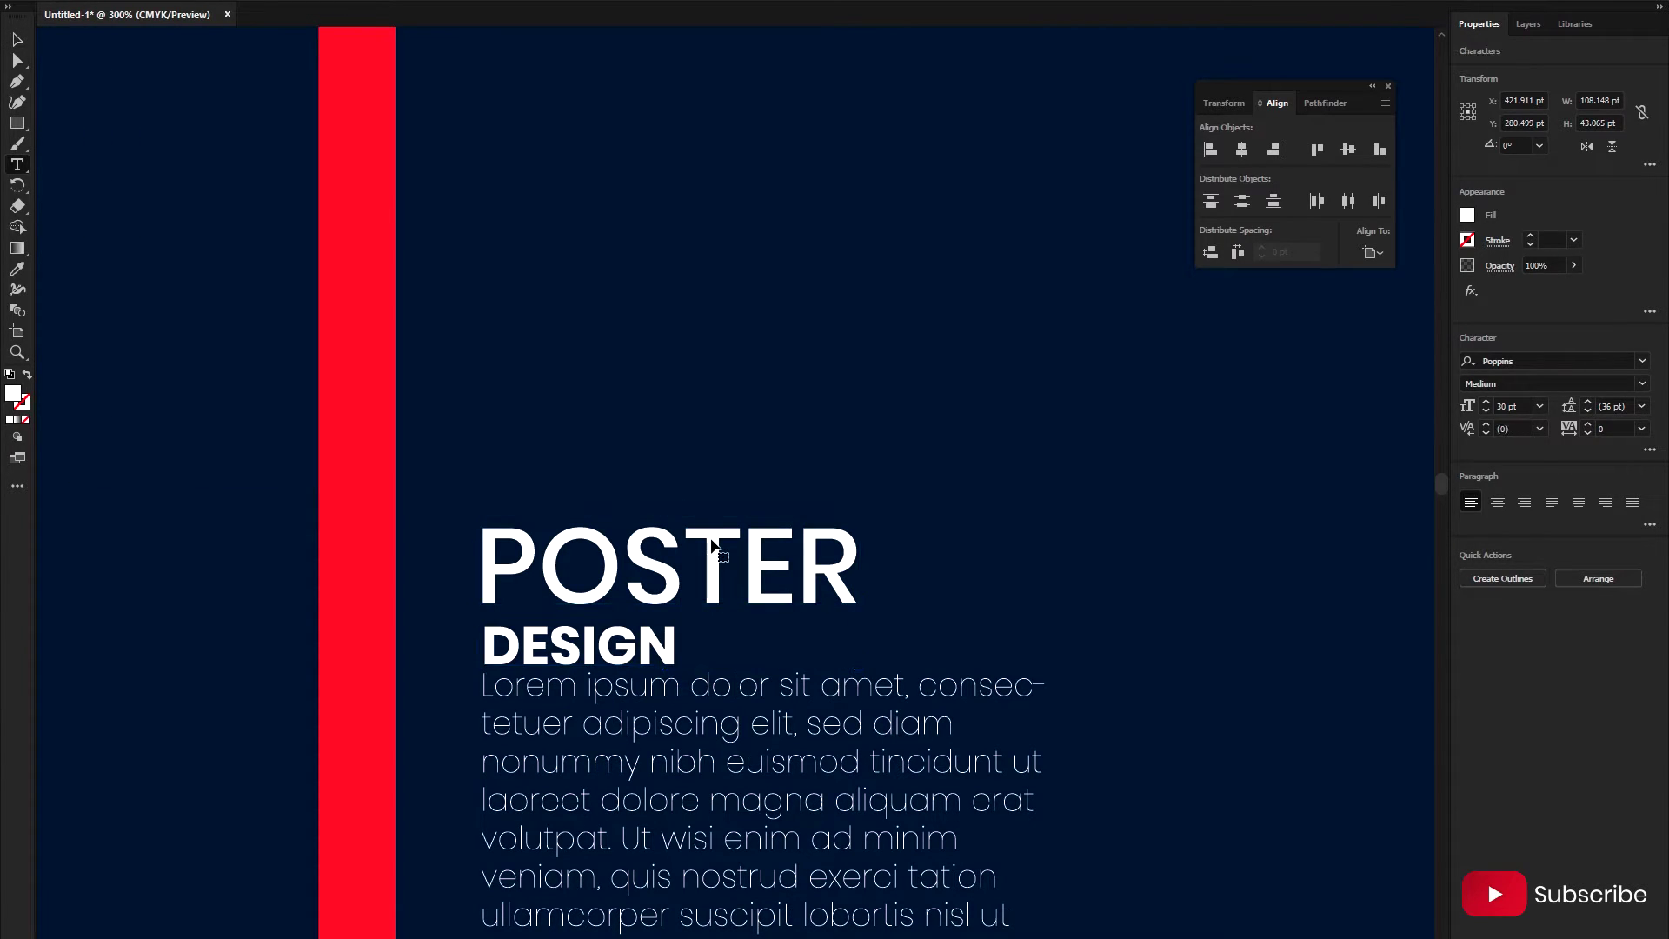
pyautogui.press('Escape')
pyautogui.press('Down')
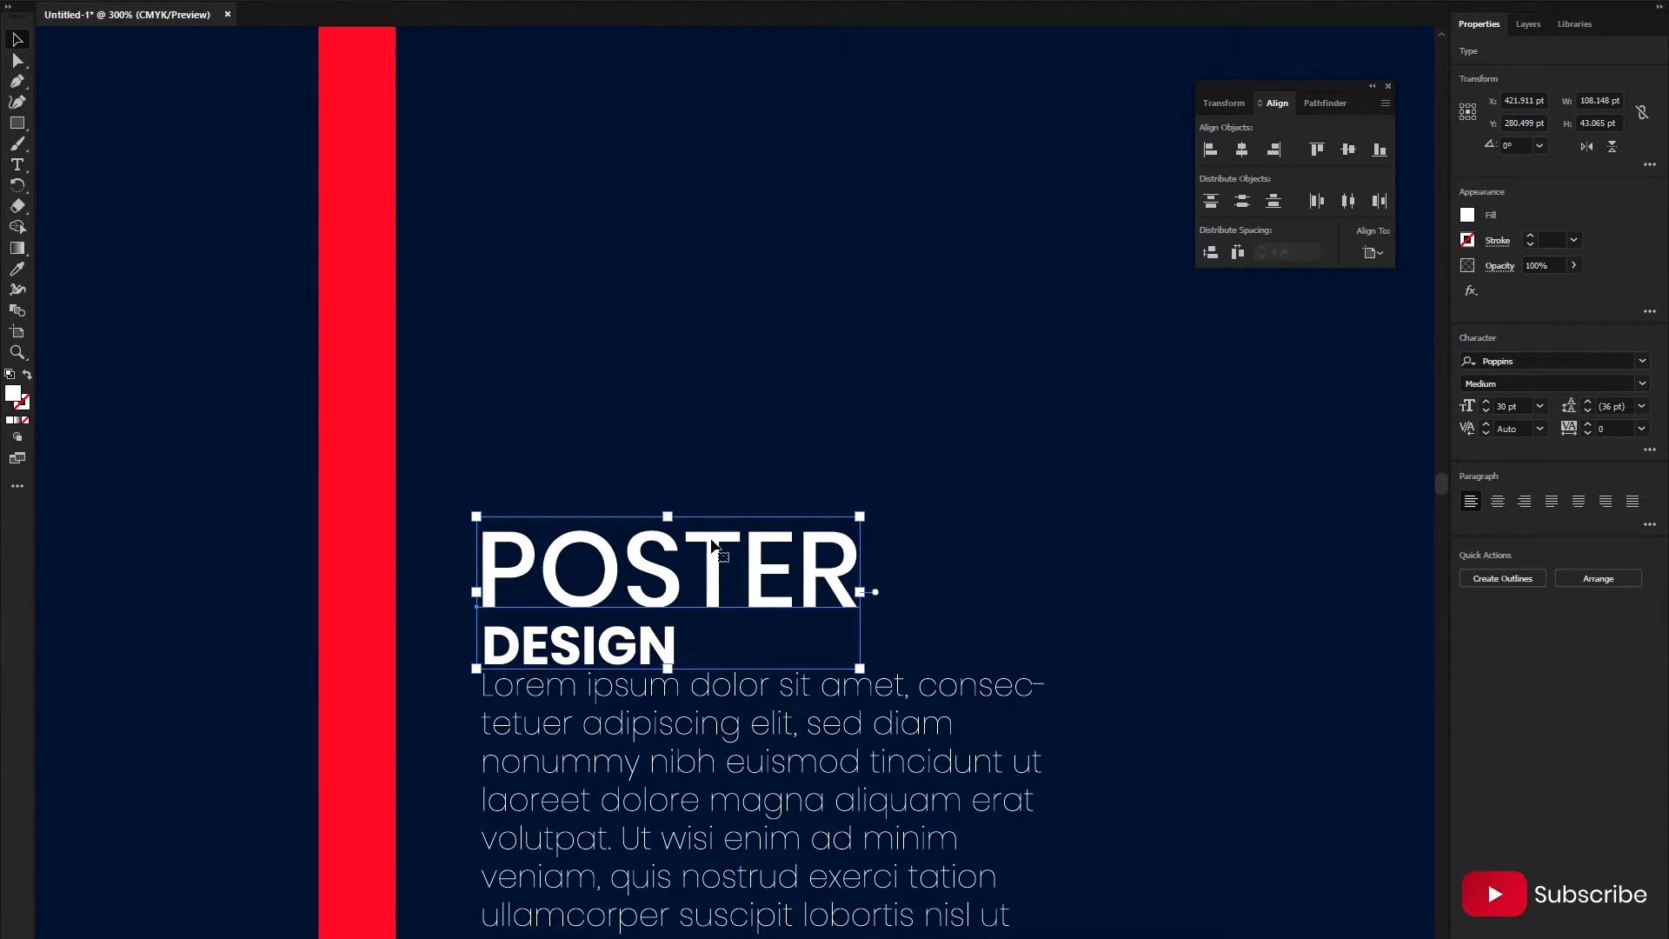
pyautogui.press('Down')
pyautogui.press('Down')
pyautogui.press('Up')
# - Set the POSTER headline's font weight to SemiBold
pyautogui.click(749, 516)
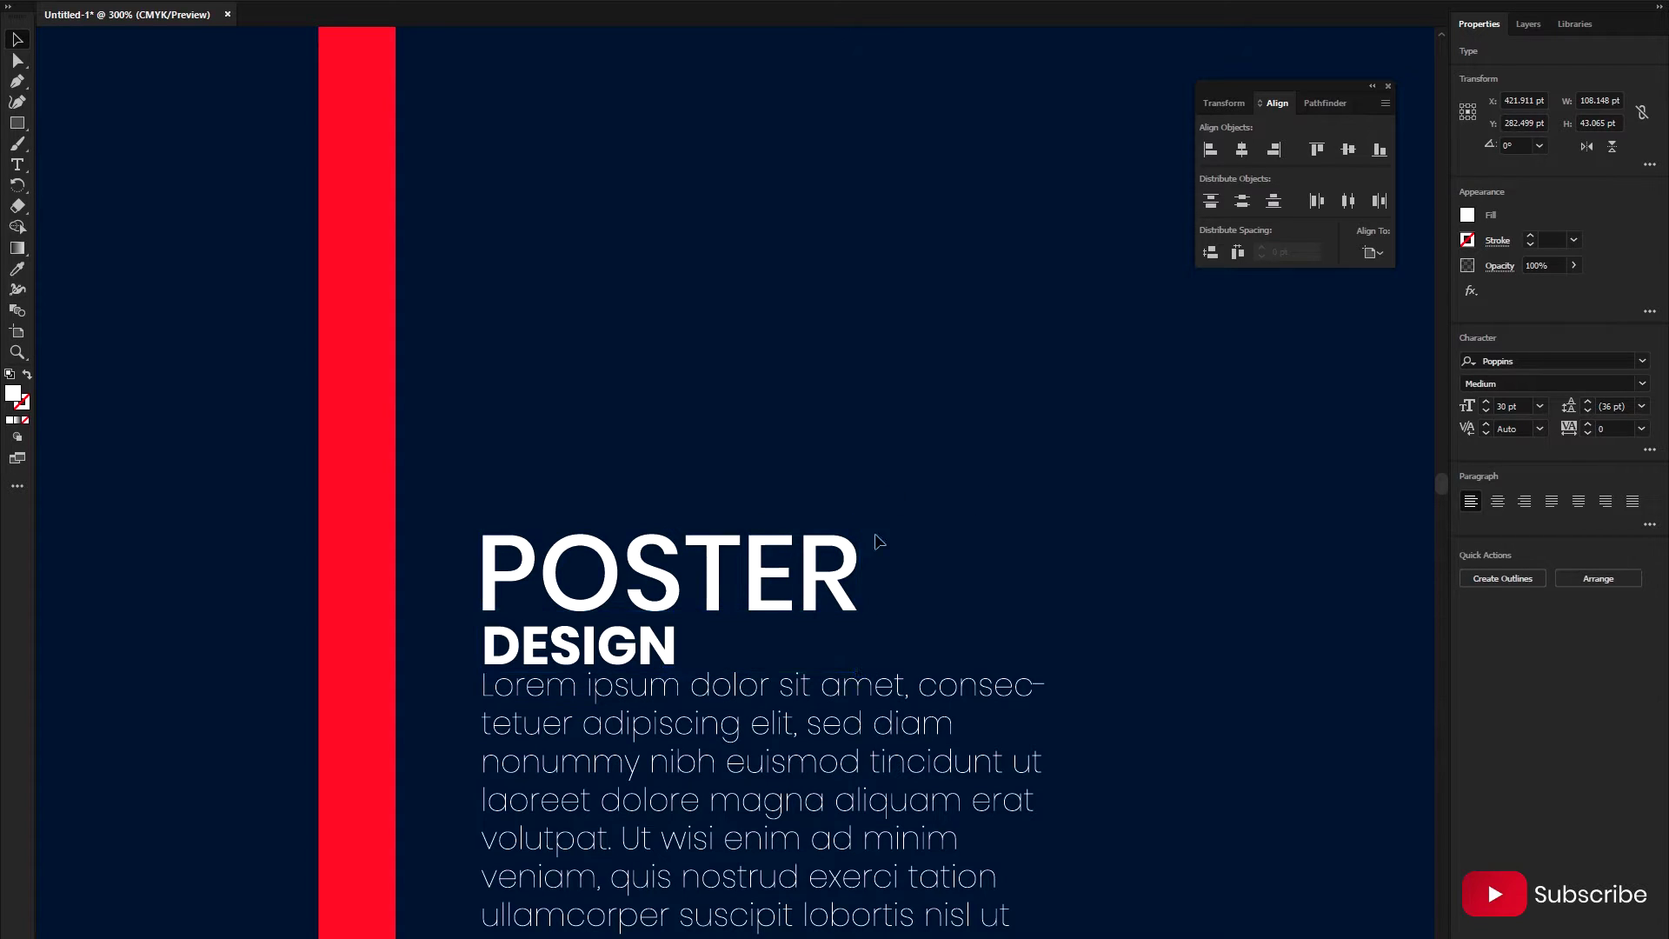
pyautogui.keyDown('alt'); pyautogui.scroll(-2, 678, 630); pyautogui.keyUp('alt')
pyautogui.scroll(1, 693, 656)
pyautogui.keyDown('alt'); pyautogui.scroll(1, 692, 663); pyautogui.keyUp('alt')
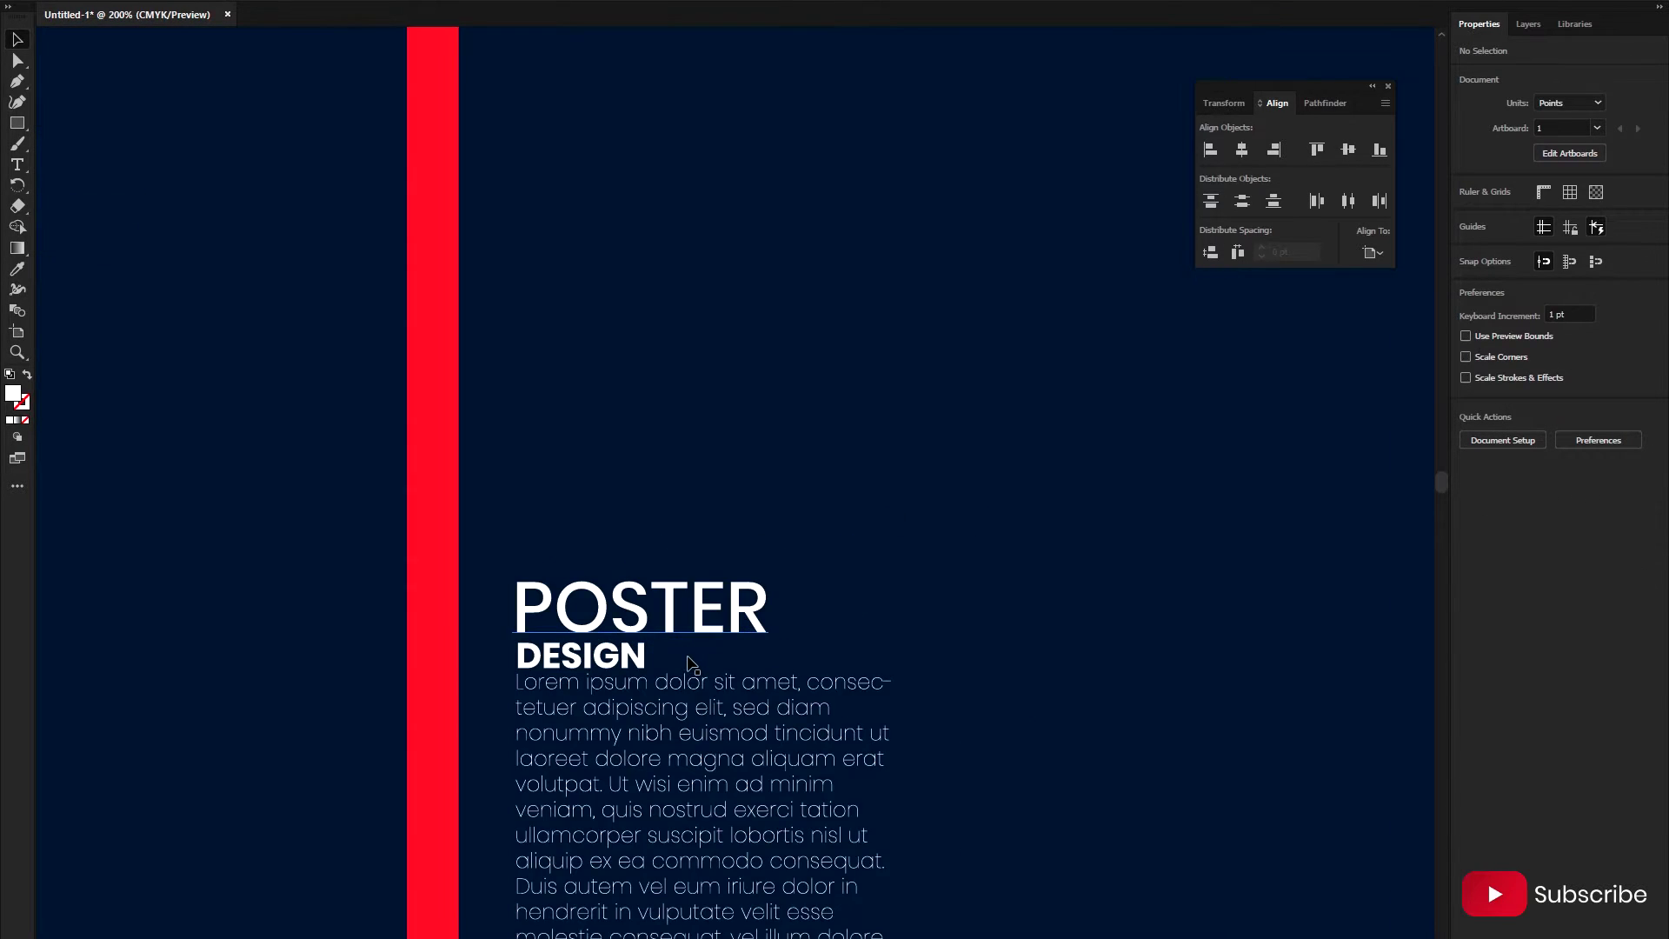
pyautogui.click(737, 593)
pyautogui.click(1641, 383)
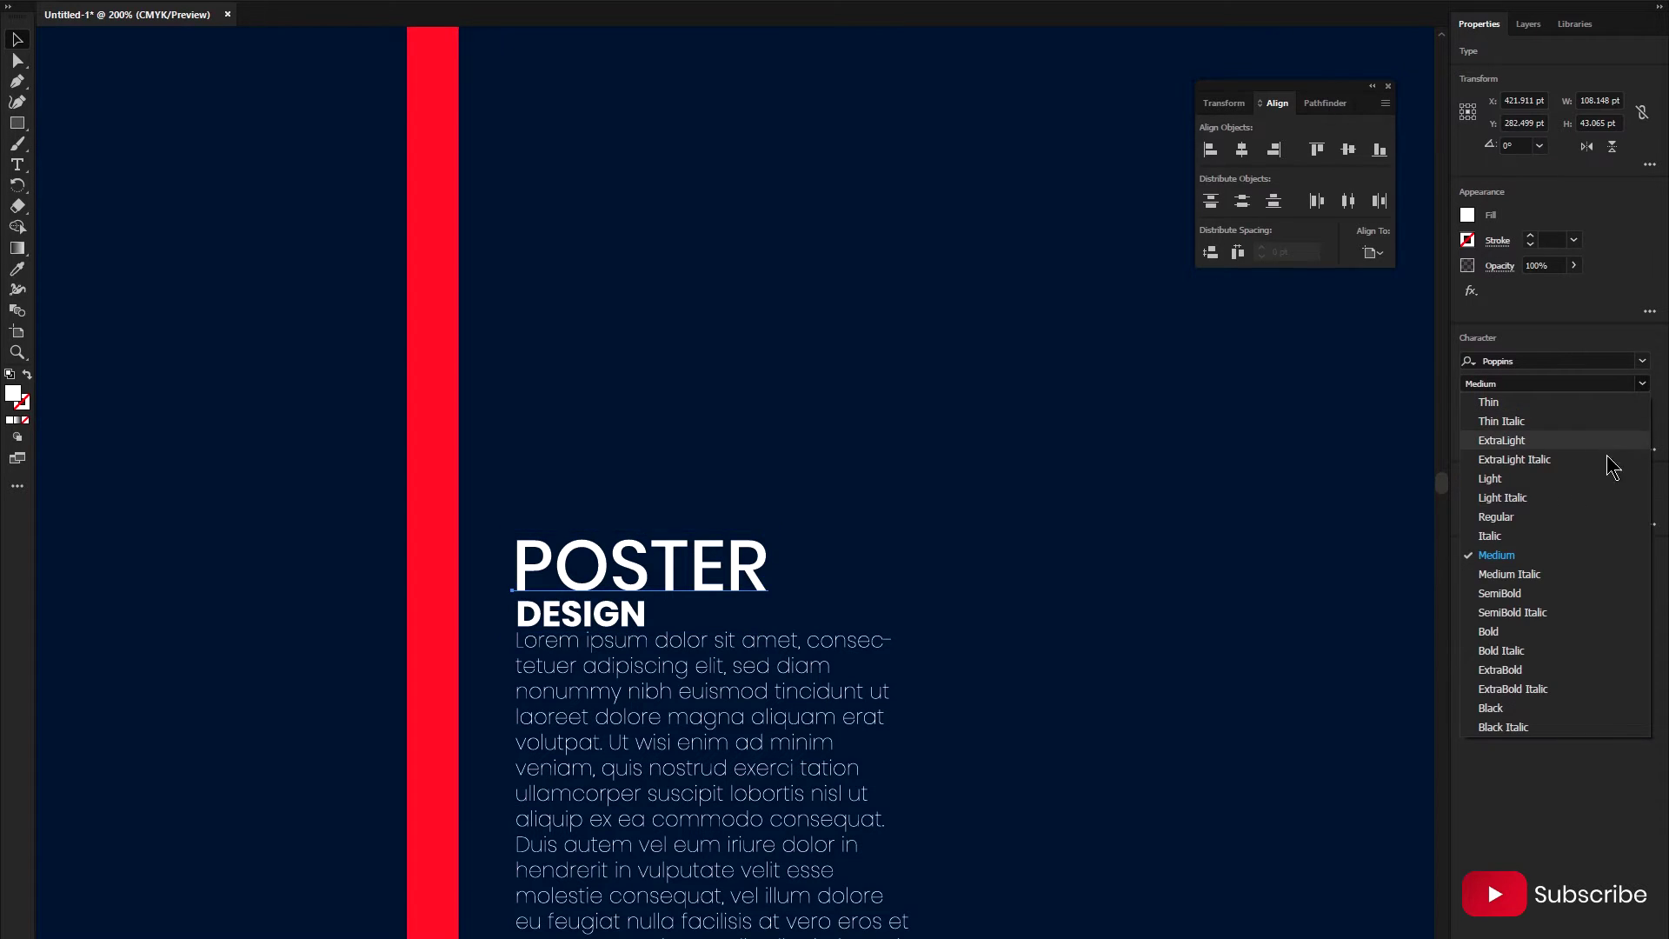
pyautogui.click(1539, 602)
pyautogui.click(1147, 588)
# - Convert the SemiBold POSTER headline to outlines
pyautogui.keyDown('alt'); pyautogui.scroll(1, 660, 596); pyautogui.keyUp('alt')
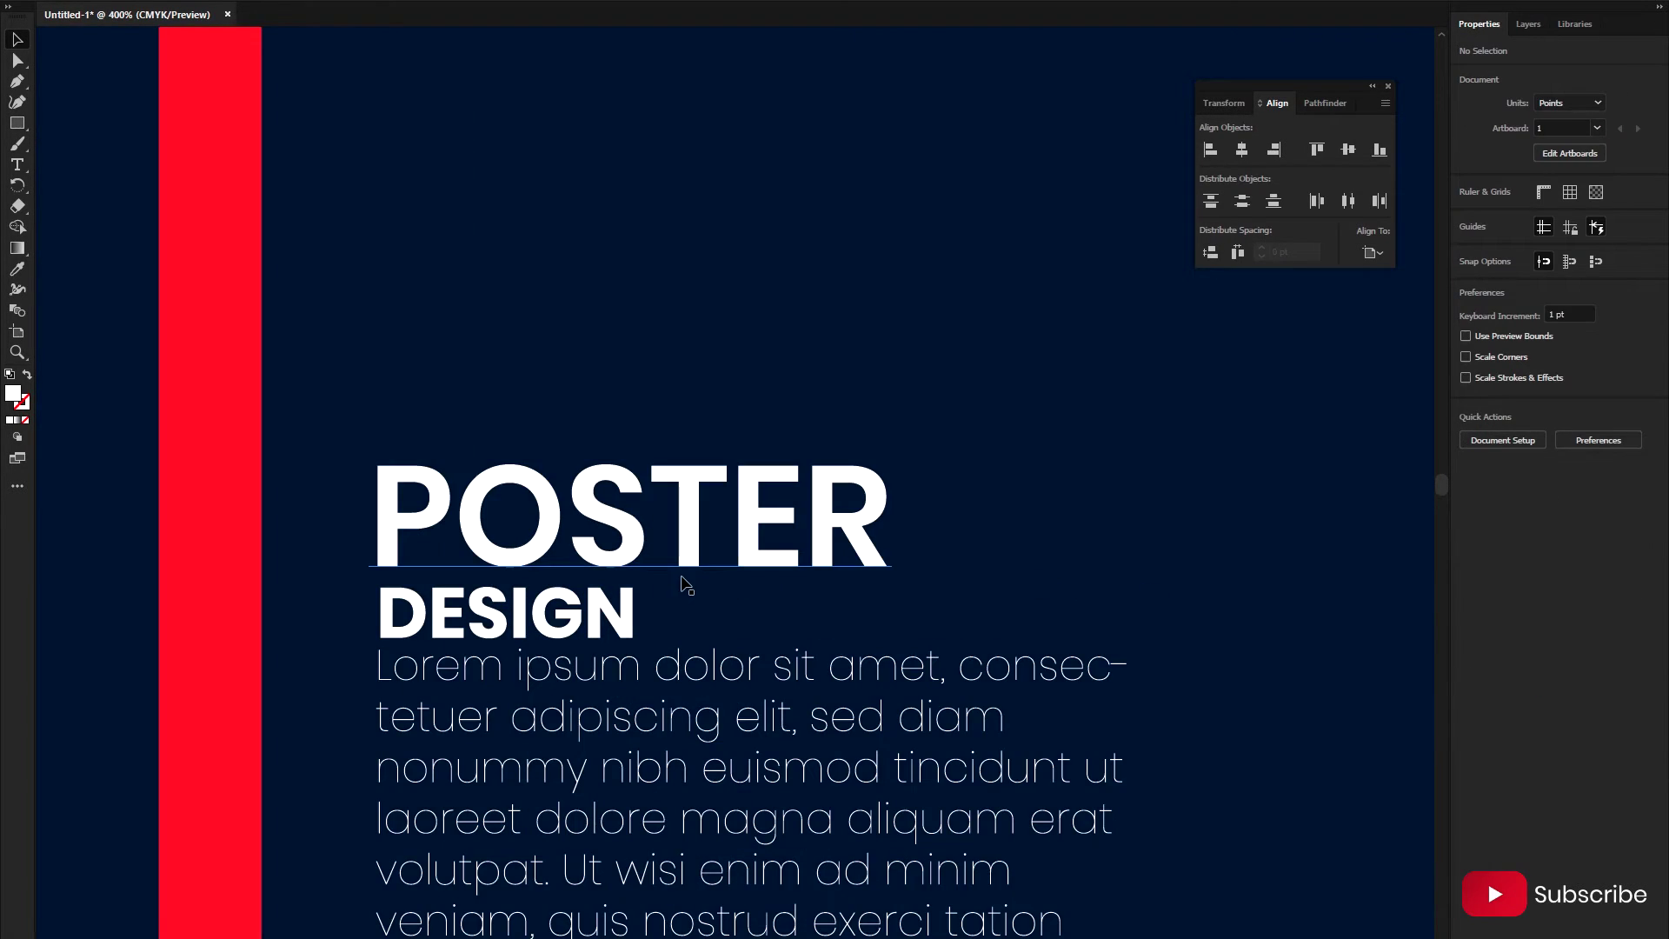
pyautogui.click(682, 578)
pyautogui.click(1497, 584)
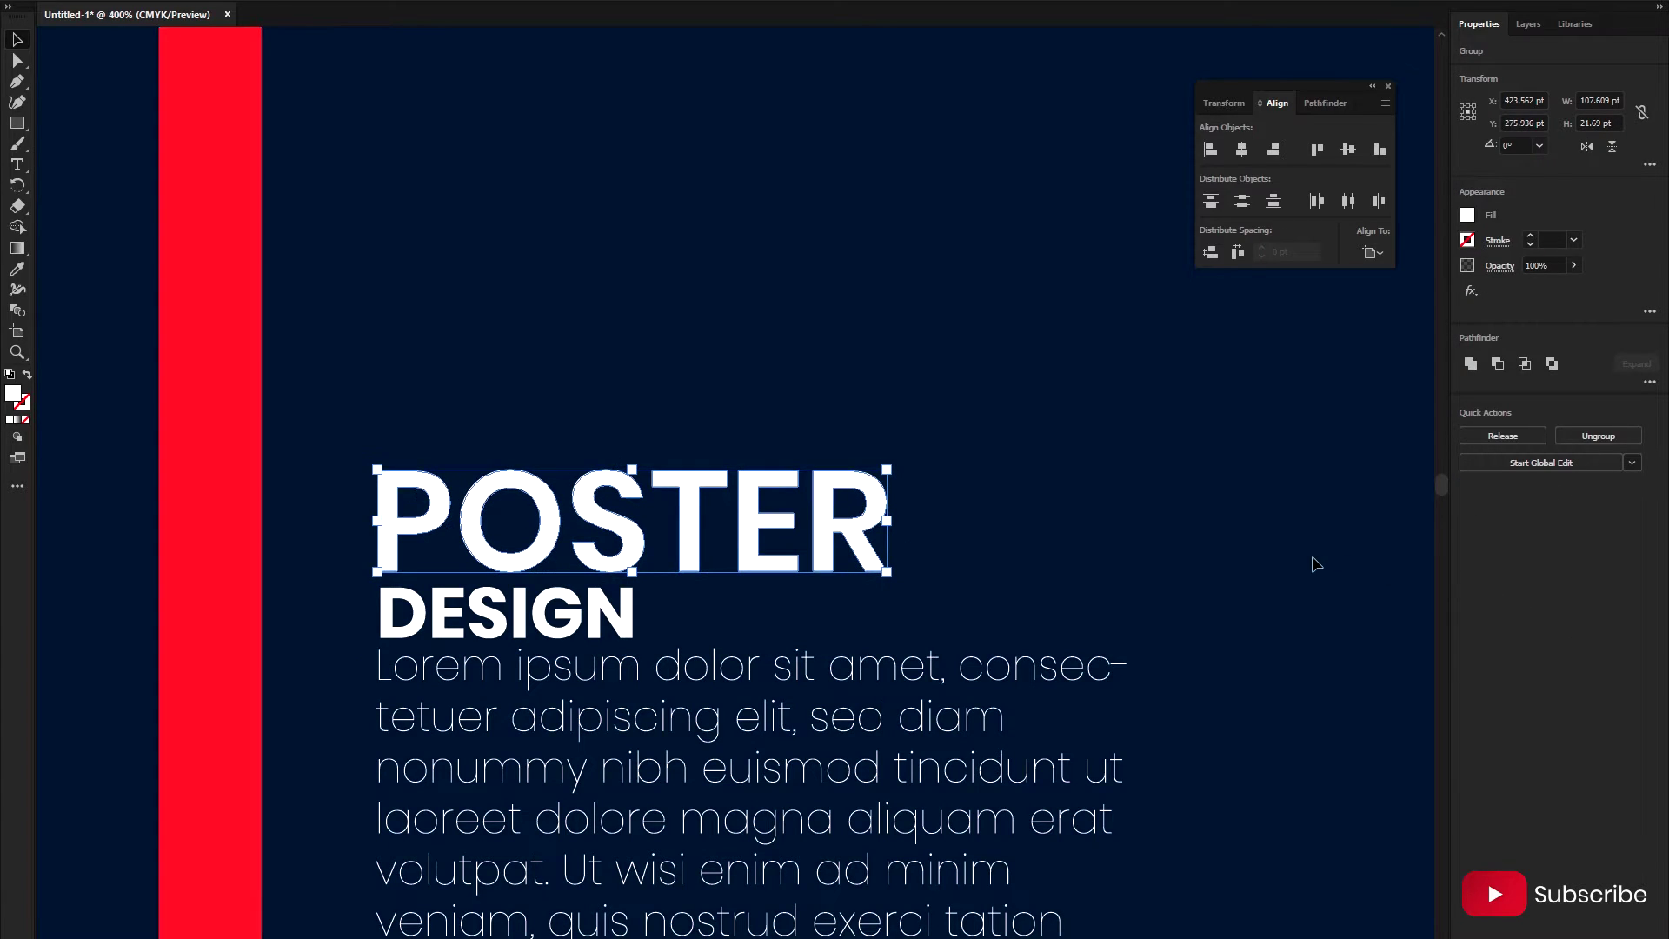
pyautogui.click(1135, 567)
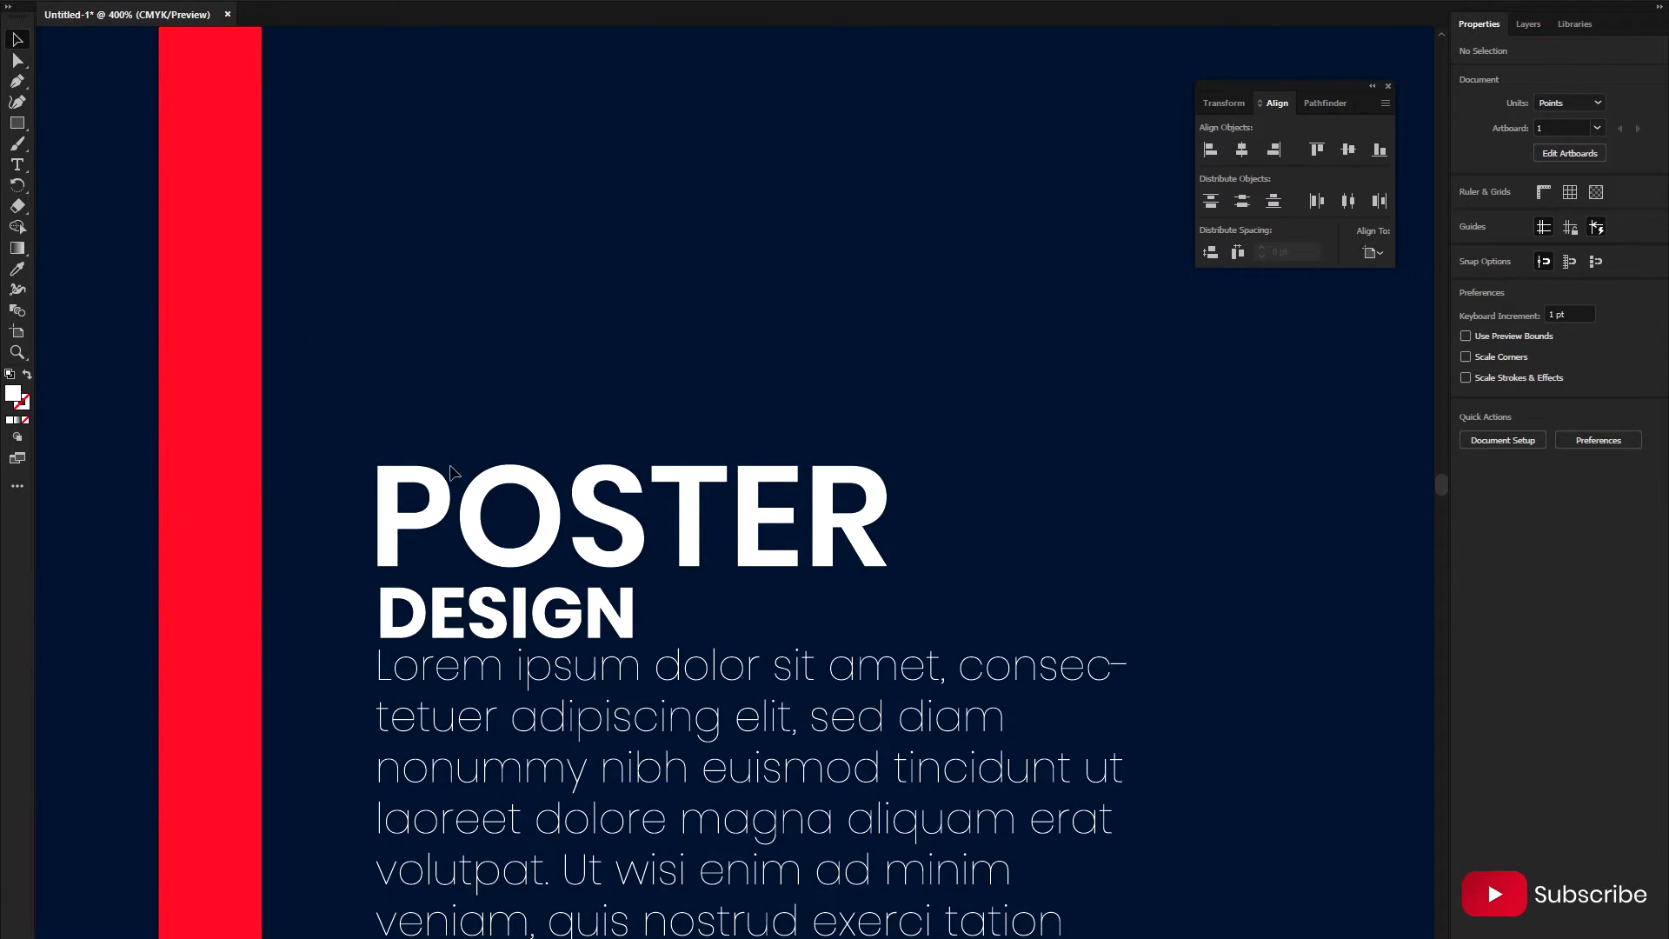
# - Draw a thin rectangle beside DESIGN and colour it red from the vertical stripe
pyautogui.click(16, 123)
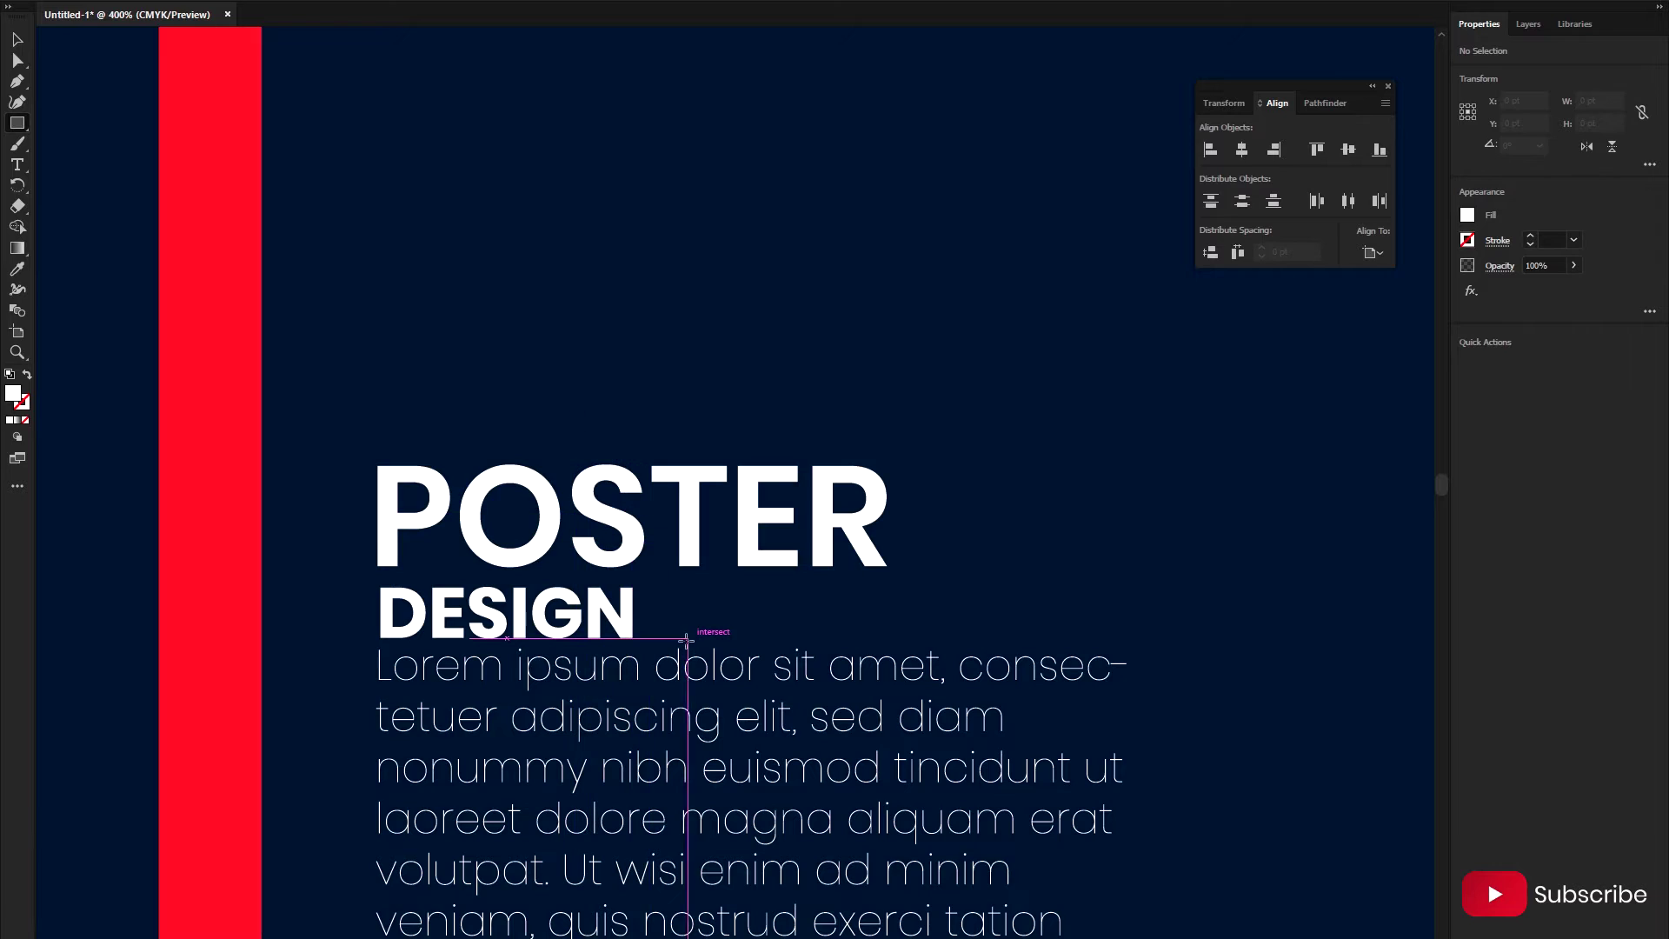
pyautogui.keyDown('alt'); pyautogui.scroll(1, 666, 643); pyautogui.keyUp('alt')
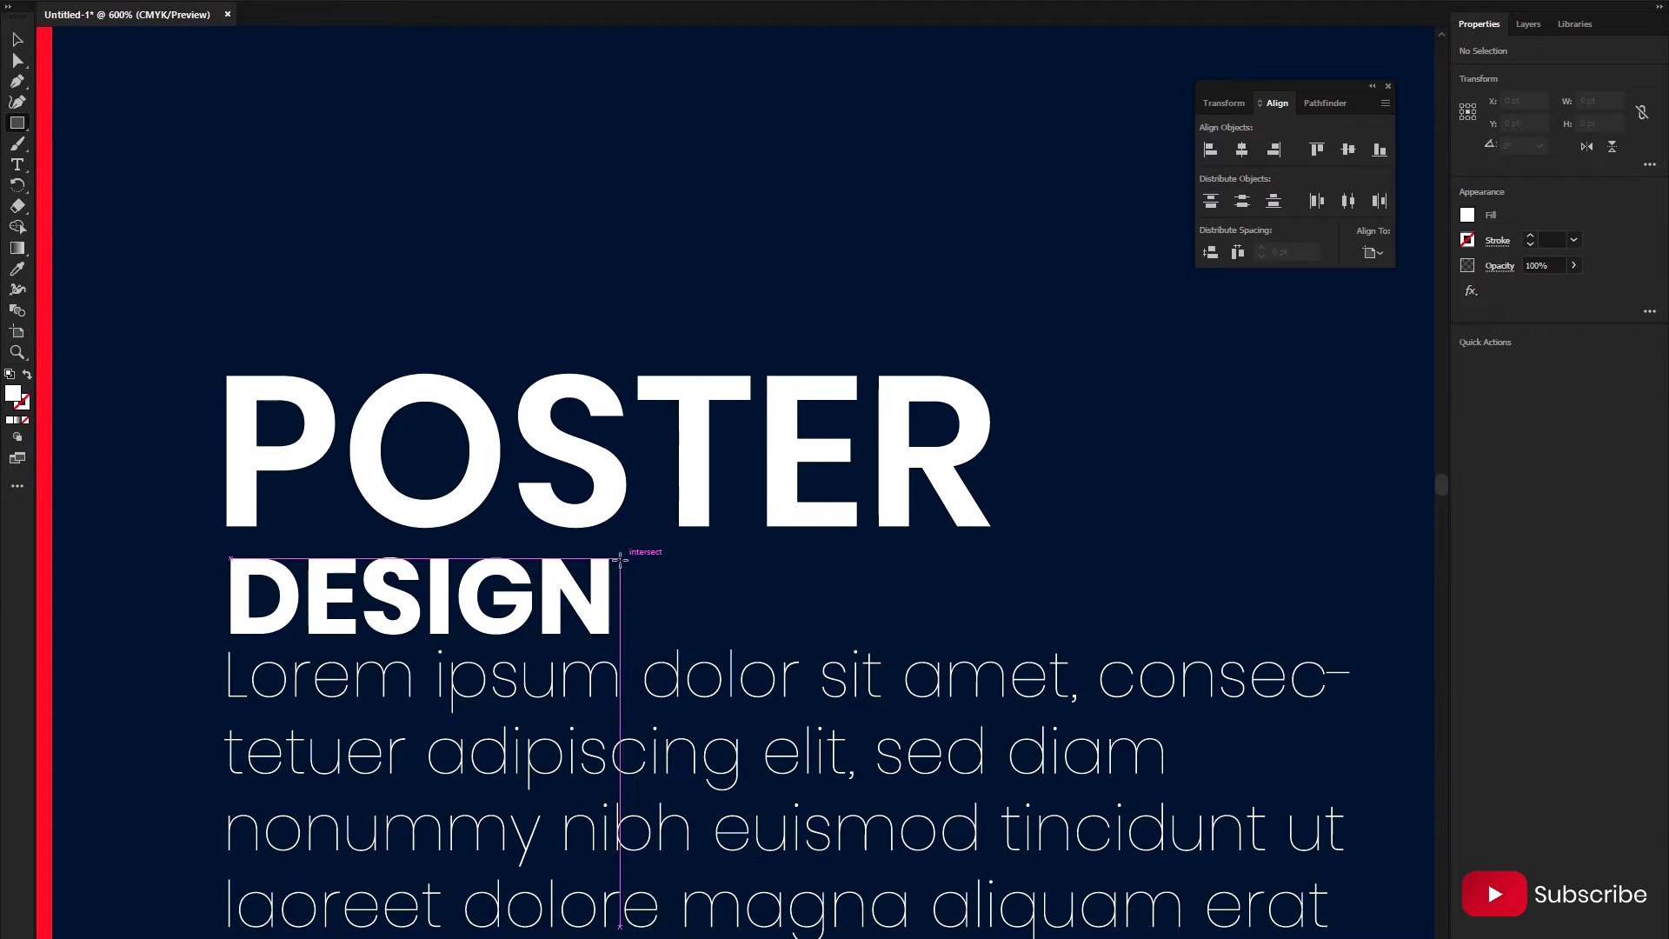
pyautogui.moveTo(620, 559); pyautogui.dragTo(992, 574)
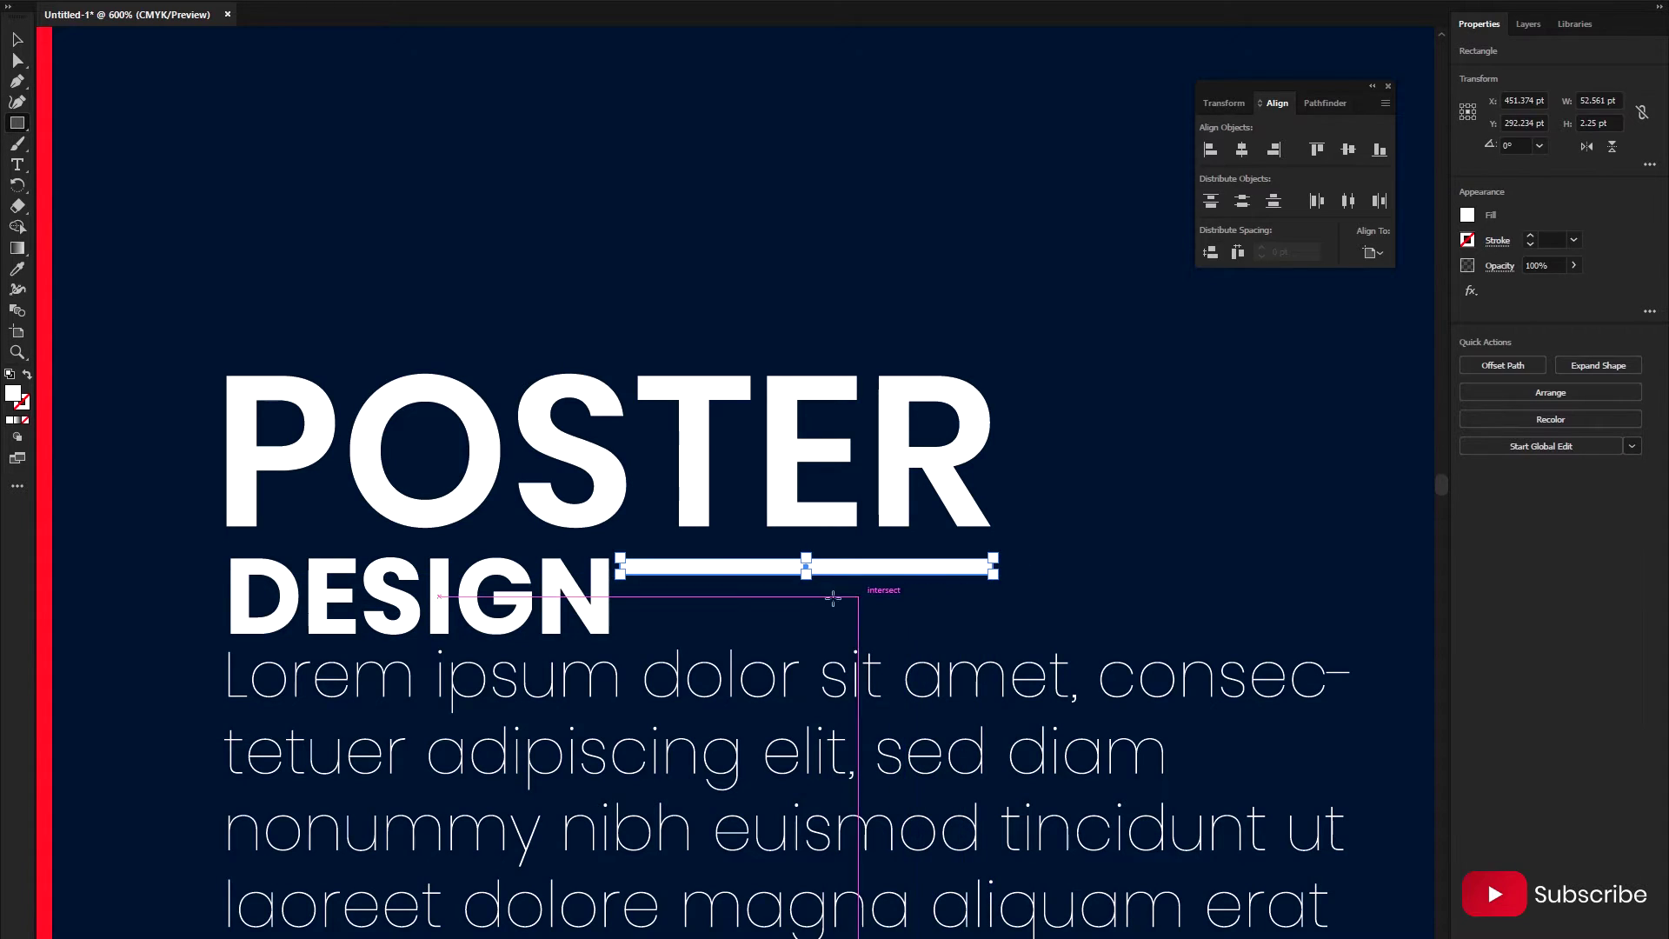
pyautogui.press('i')
pyautogui.scroll(-1, 76, 300)
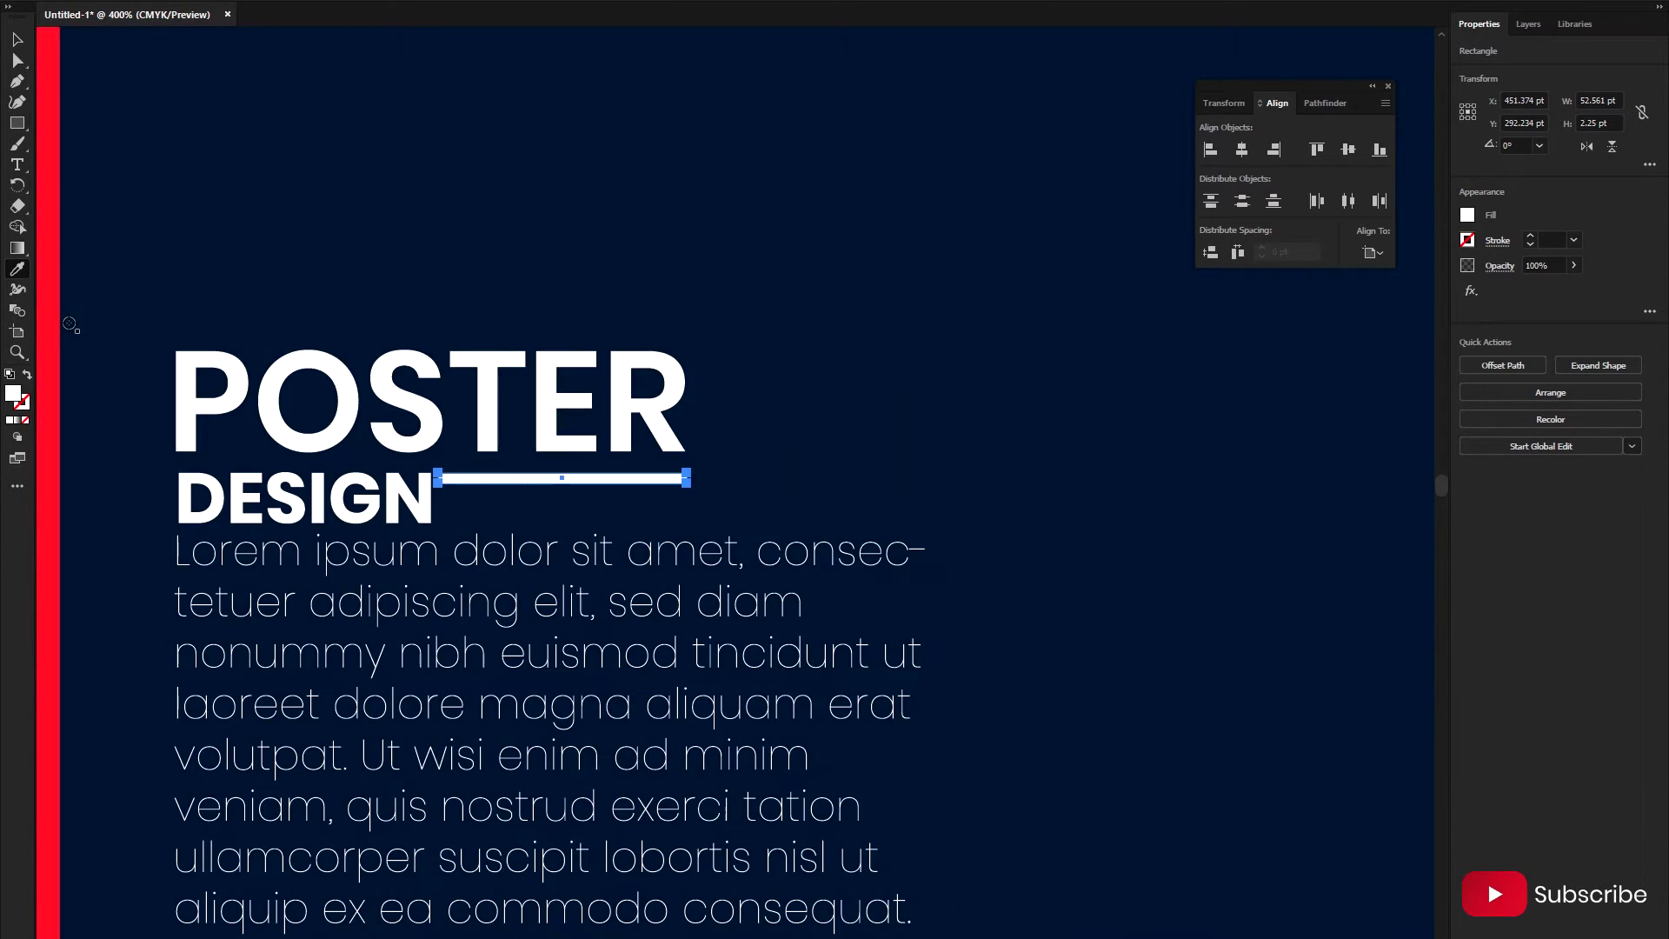
pyautogui.click(48, 300)
pyautogui.click(732, 502)
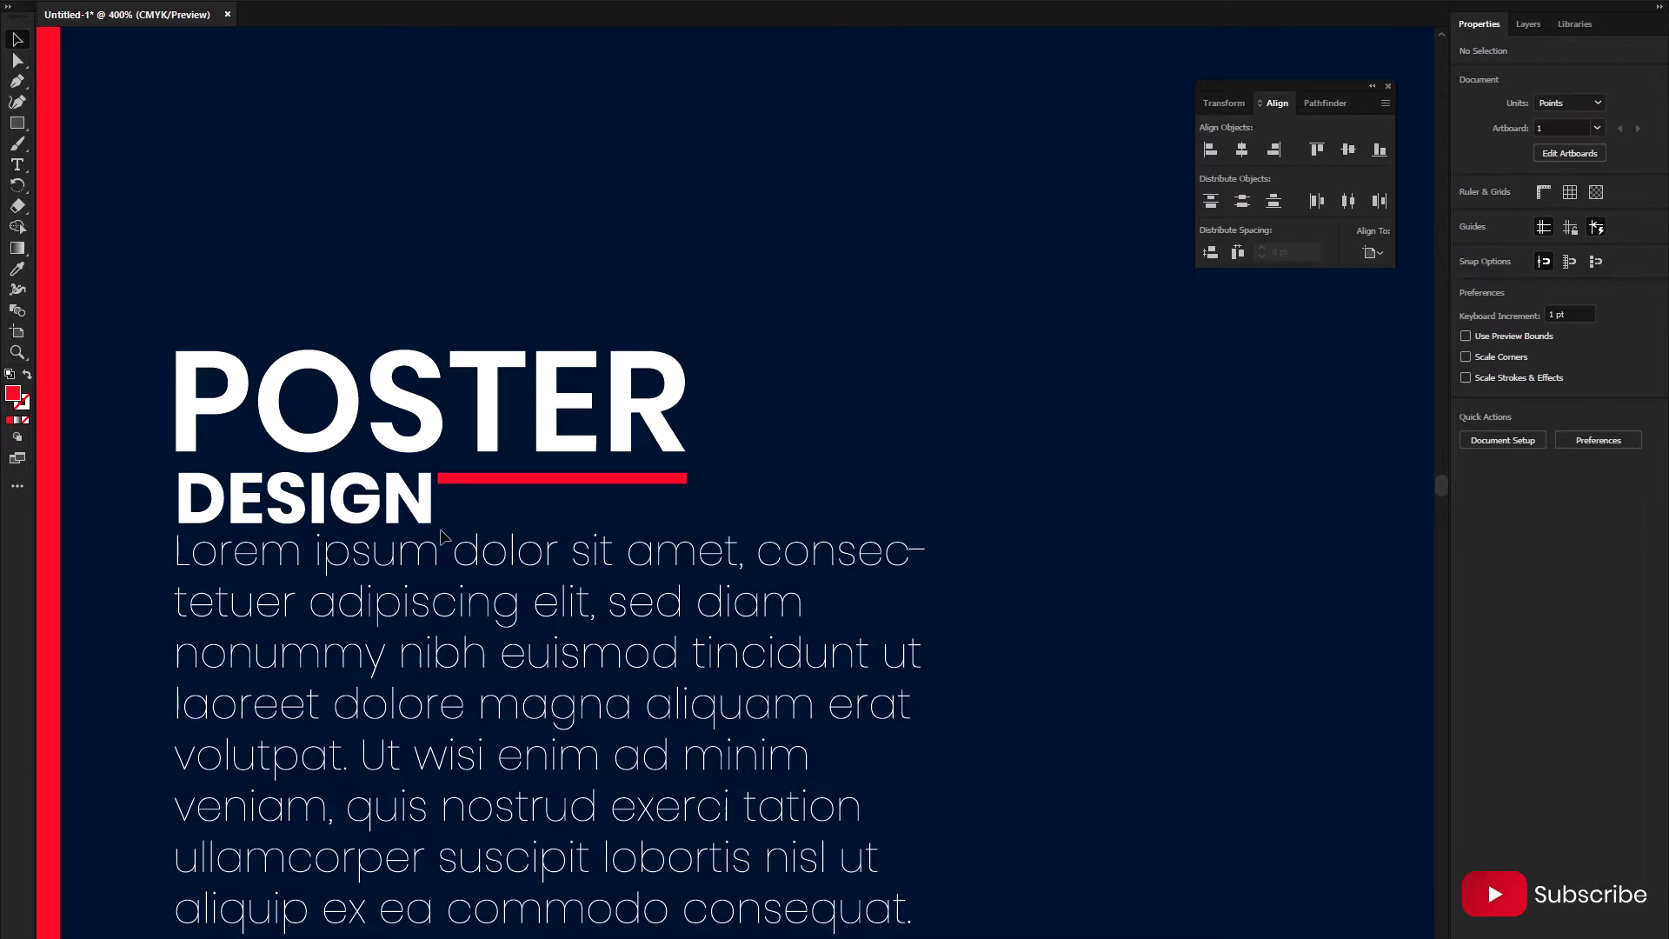
# - Zoom out to view the whole poster
pyautogui.scroll(-1, 443, 537)
pyautogui.keyDown('alt'); pyautogui.scroll(1, 369, 514); pyautogui.keyUp('alt')
pyautogui.keyDown('alt'); pyautogui.scroll(1, 470, 442); pyautogui.keyUp('alt')
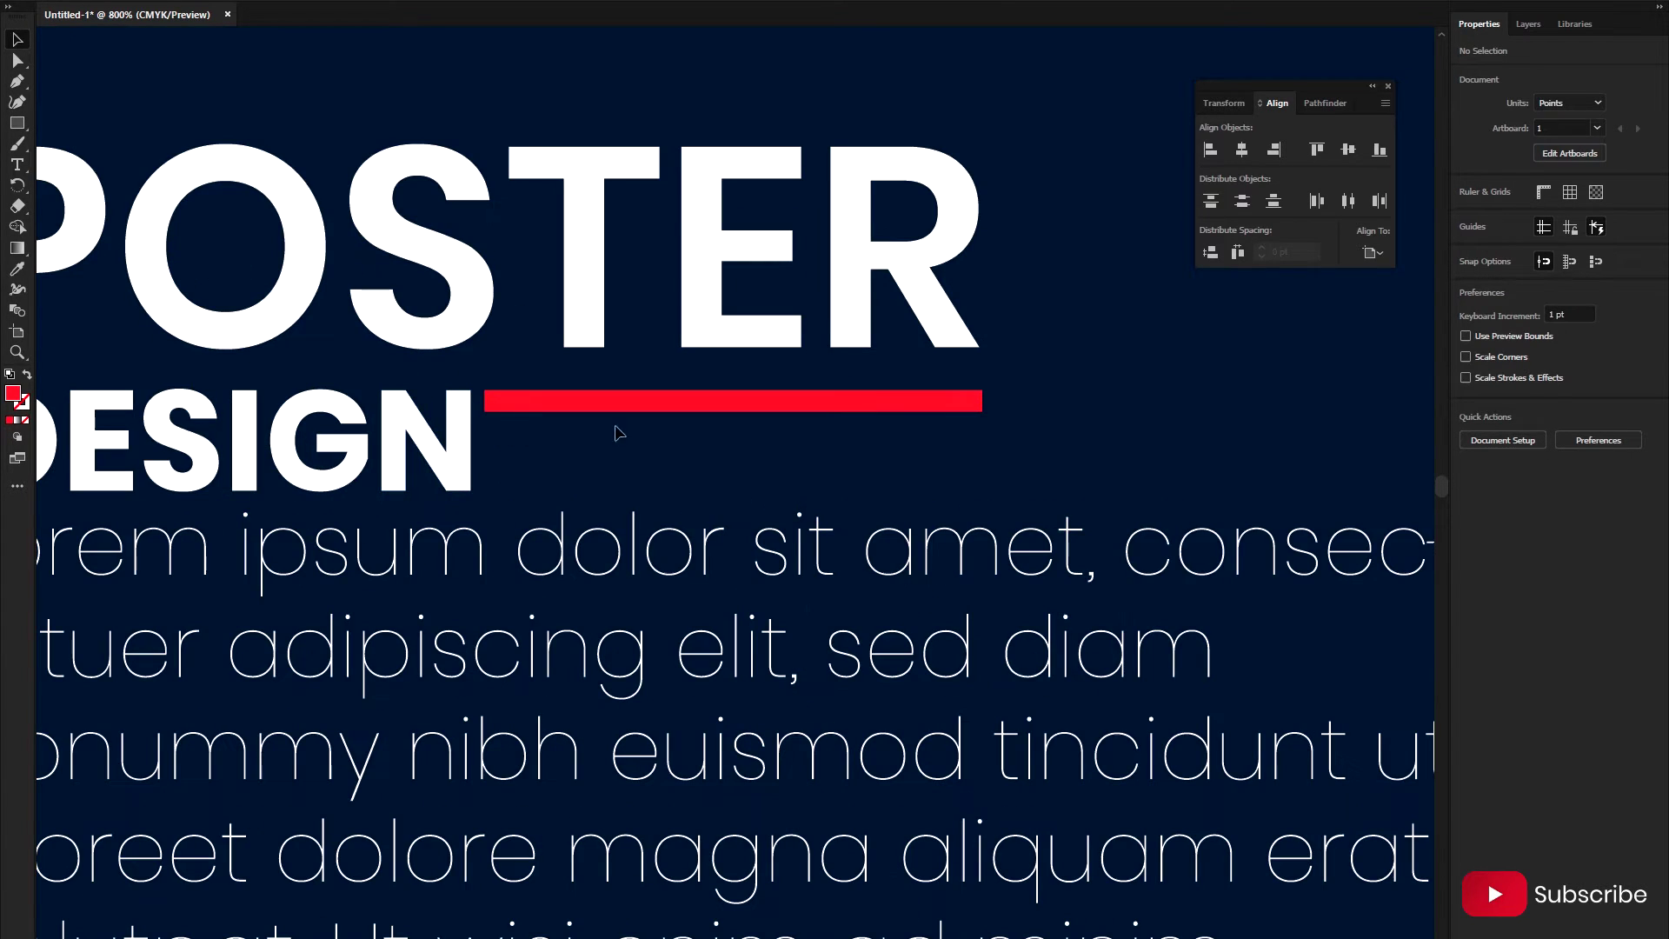
pyautogui.keyDown('alt'); pyautogui.scroll(-1, 717, 474); pyautogui.keyUp('alt')
pyautogui.keyDown('alt'); pyautogui.scroll(-3, 762, 469); pyautogui.keyUp('alt')
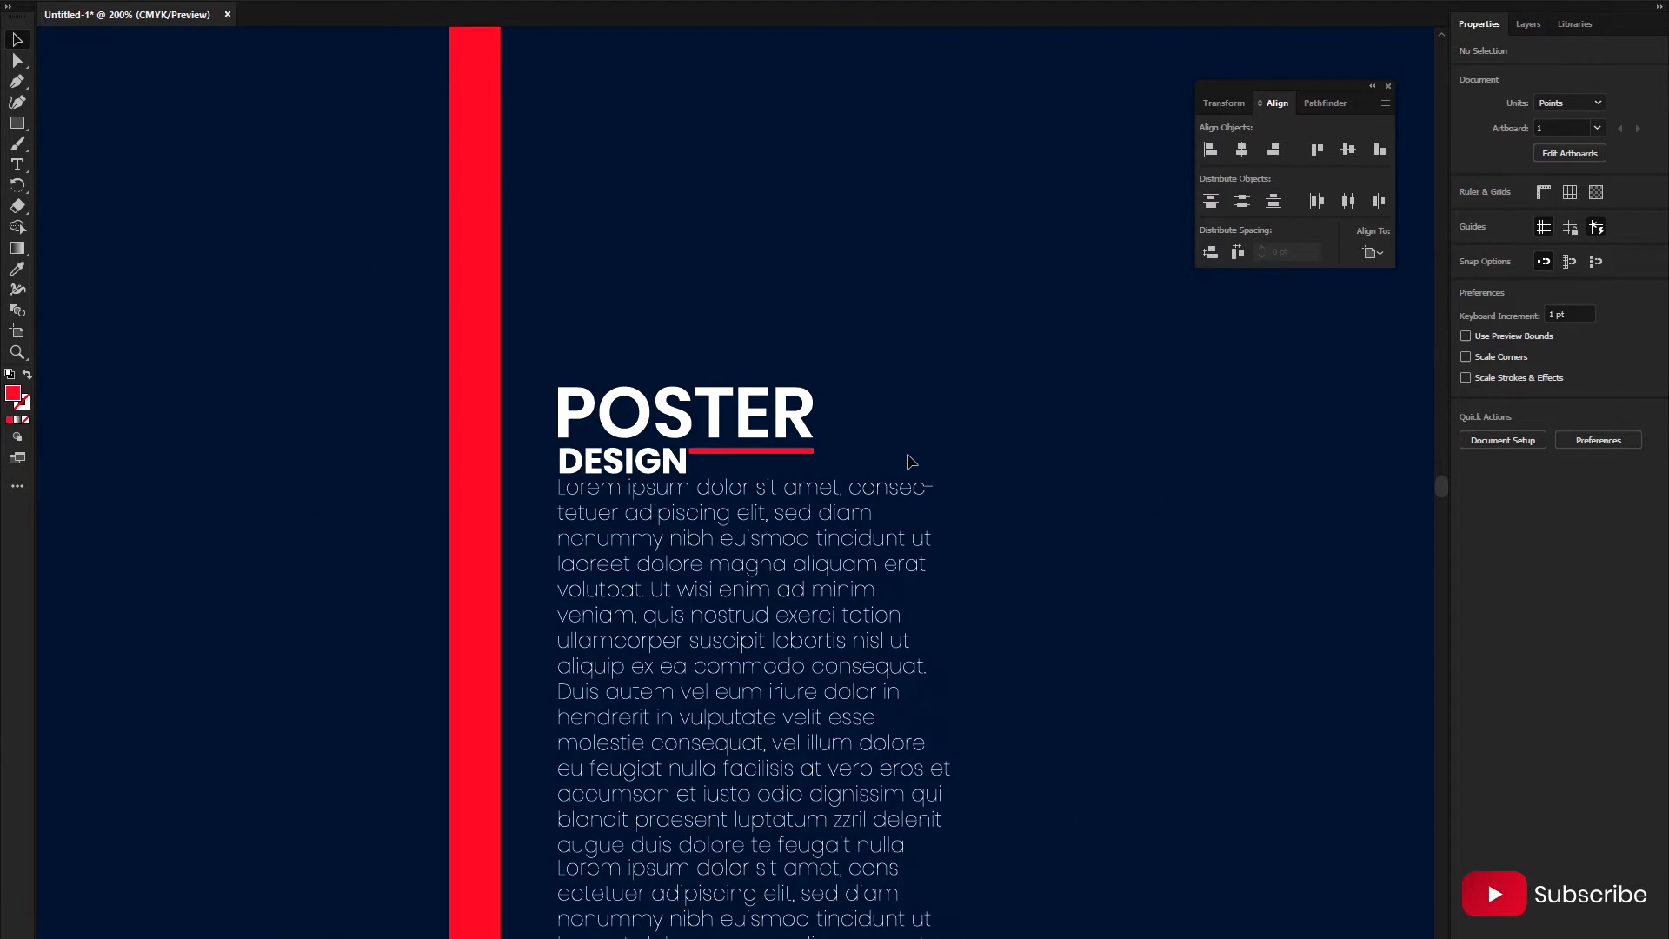
pyautogui.keyDown('alt'); pyautogui.scroll(-1, 841, 494); pyautogui.keyUp('alt')
pyautogui.scroll(-1, 927, 514)
# - Alt-drag a copy of the red underline to the poster's upper right edge
pyautogui.keyDown('alt'); pyautogui.scroll(-1, 1145, 447); pyautogui.keyUp('alt')
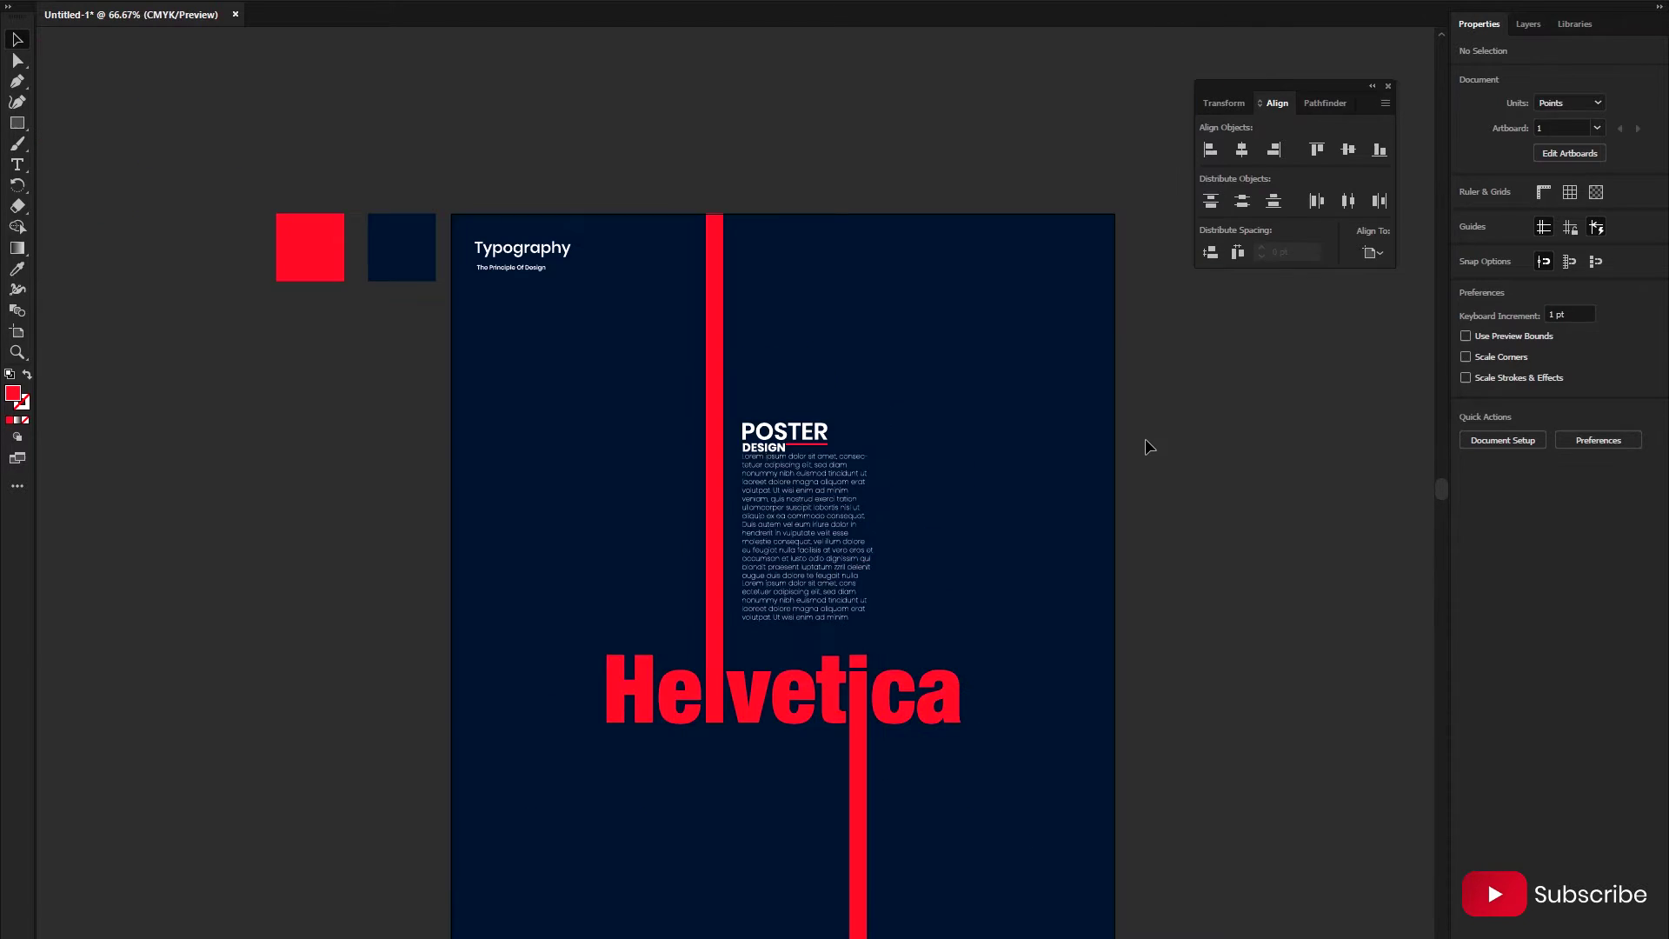
pyautogui.keyDown('alt'); pyautogui.scroll(1, 617, 458); pyautogui.keyUp('alt')
pyautogui.moveTo(693, 452); pyautogui.dragTo(1055, 285)
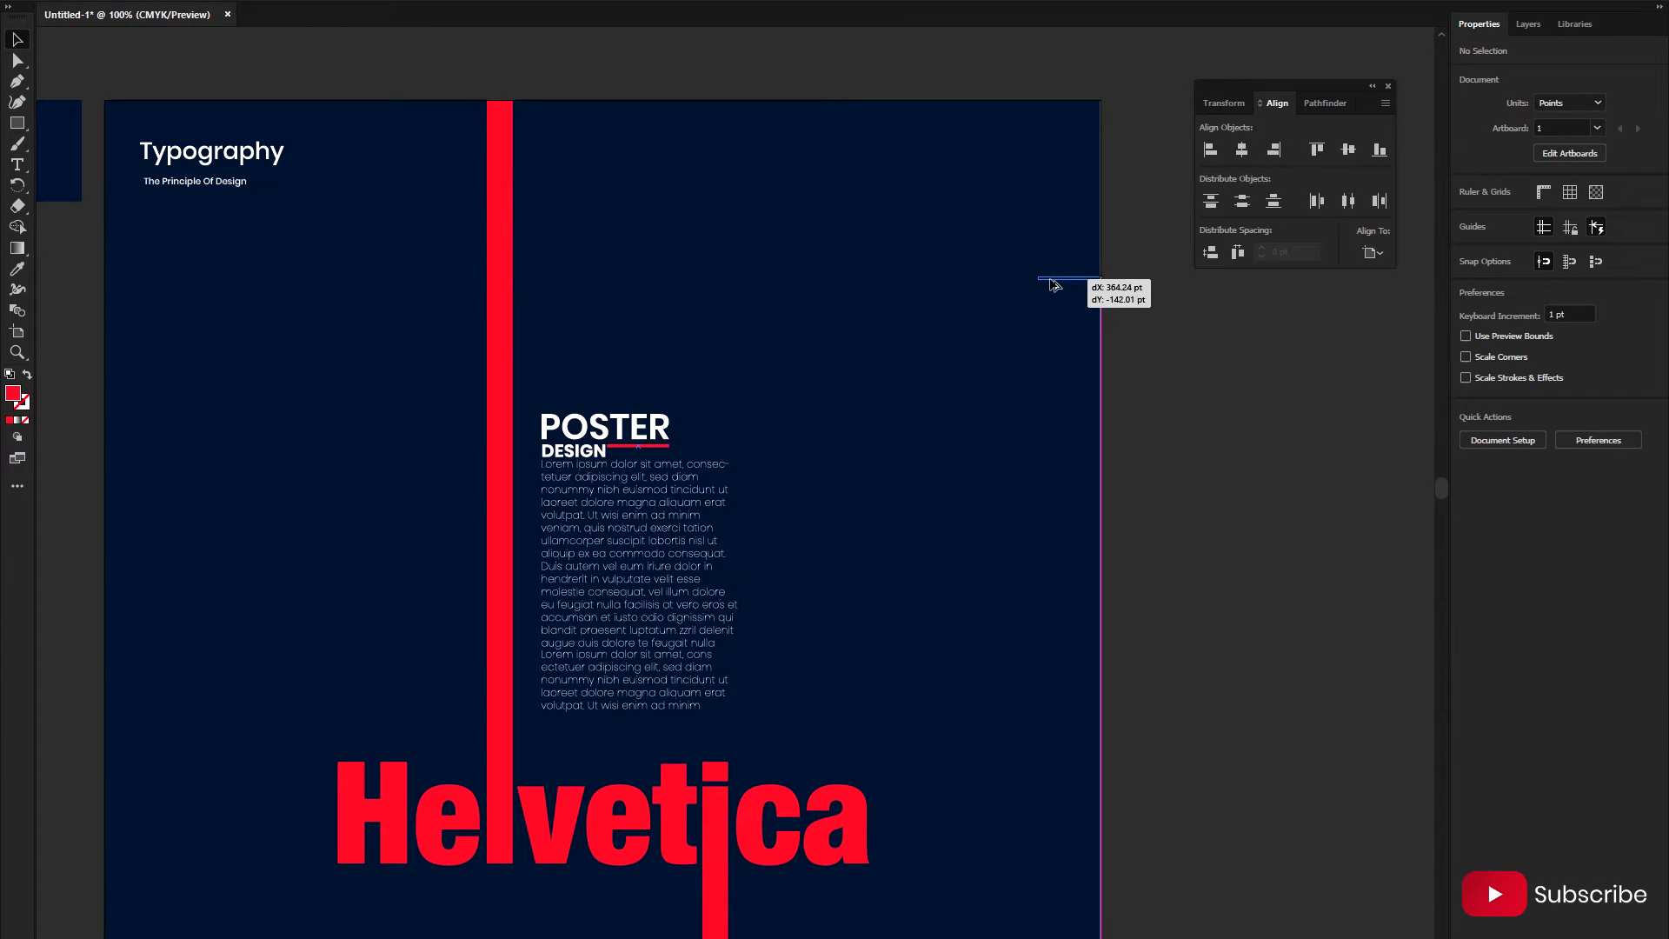
pyautogui.moveTo(1075, 342); pyautogui.dragTo(1066, 342)
# - Lengthen the copied red bar leftward, undoing an accidental rotation first
pyautogui.keyDown('alt'); pyautogui.scroll(2, 1130, 306); pyautogui.keyUp('alt')
pyautogui.keyDown('alt'); pyautogui.scroll(2, 1130, 306); pyautogui.keyUp('alt')
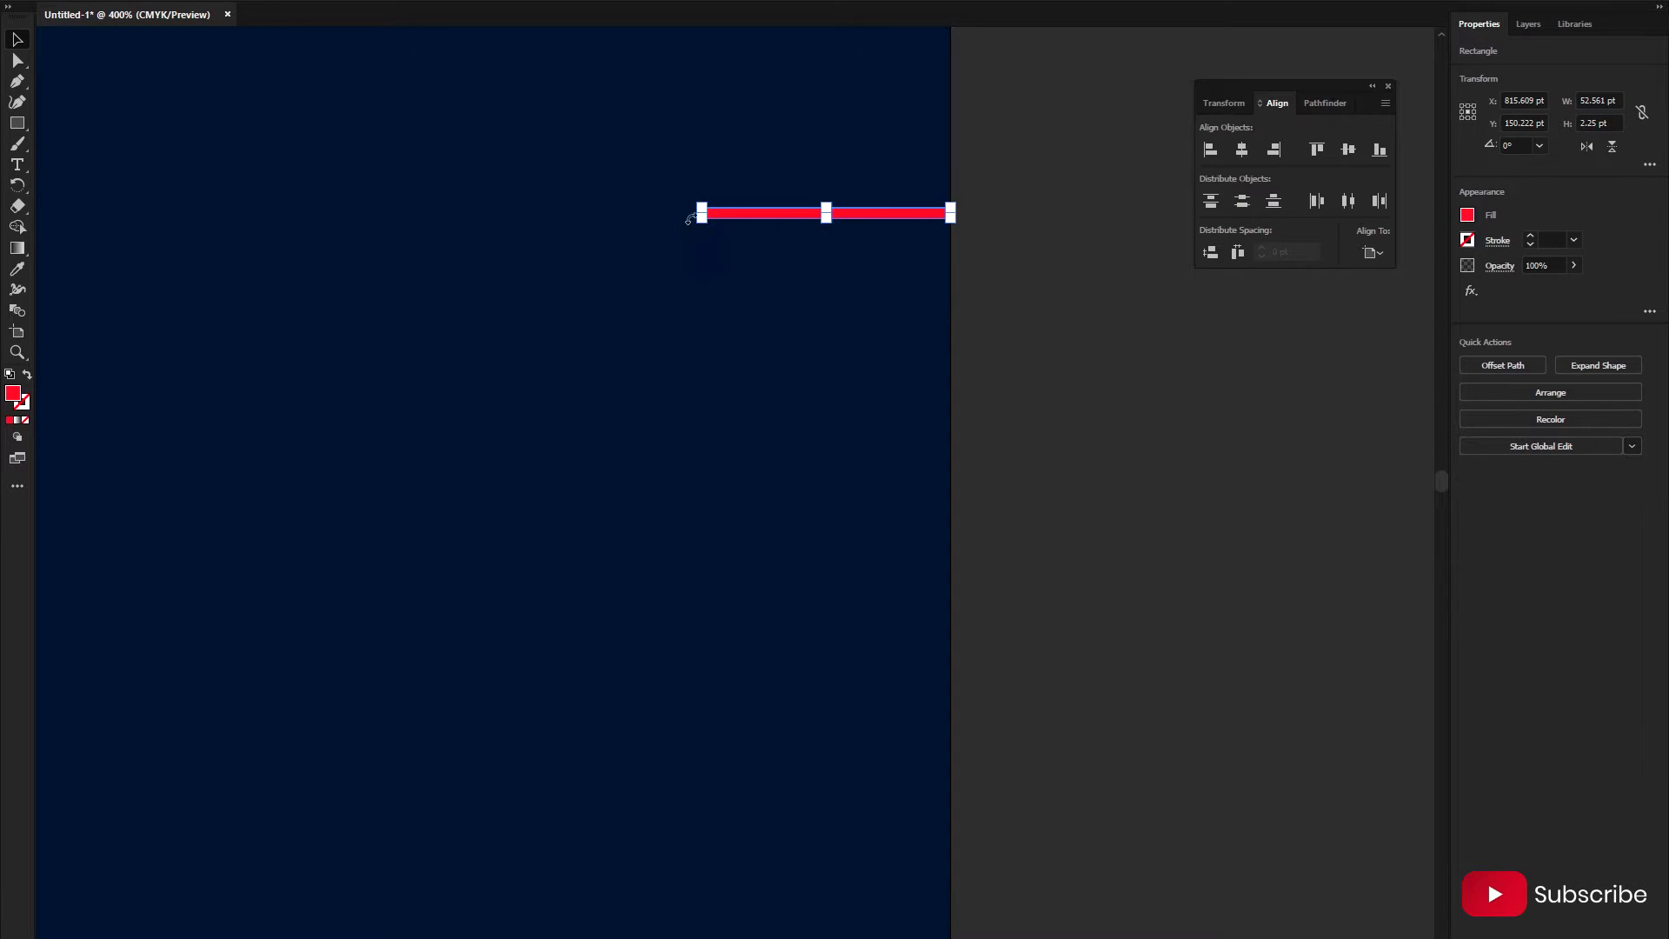
pyautogui.moveTo(703, 218); pyautogui.dragTo(704, 224)
pyautogui.hotkey('ctrl', 'z')
pyautogui.moveTo(950, 218); pyautogui.dragTo(560, 197)
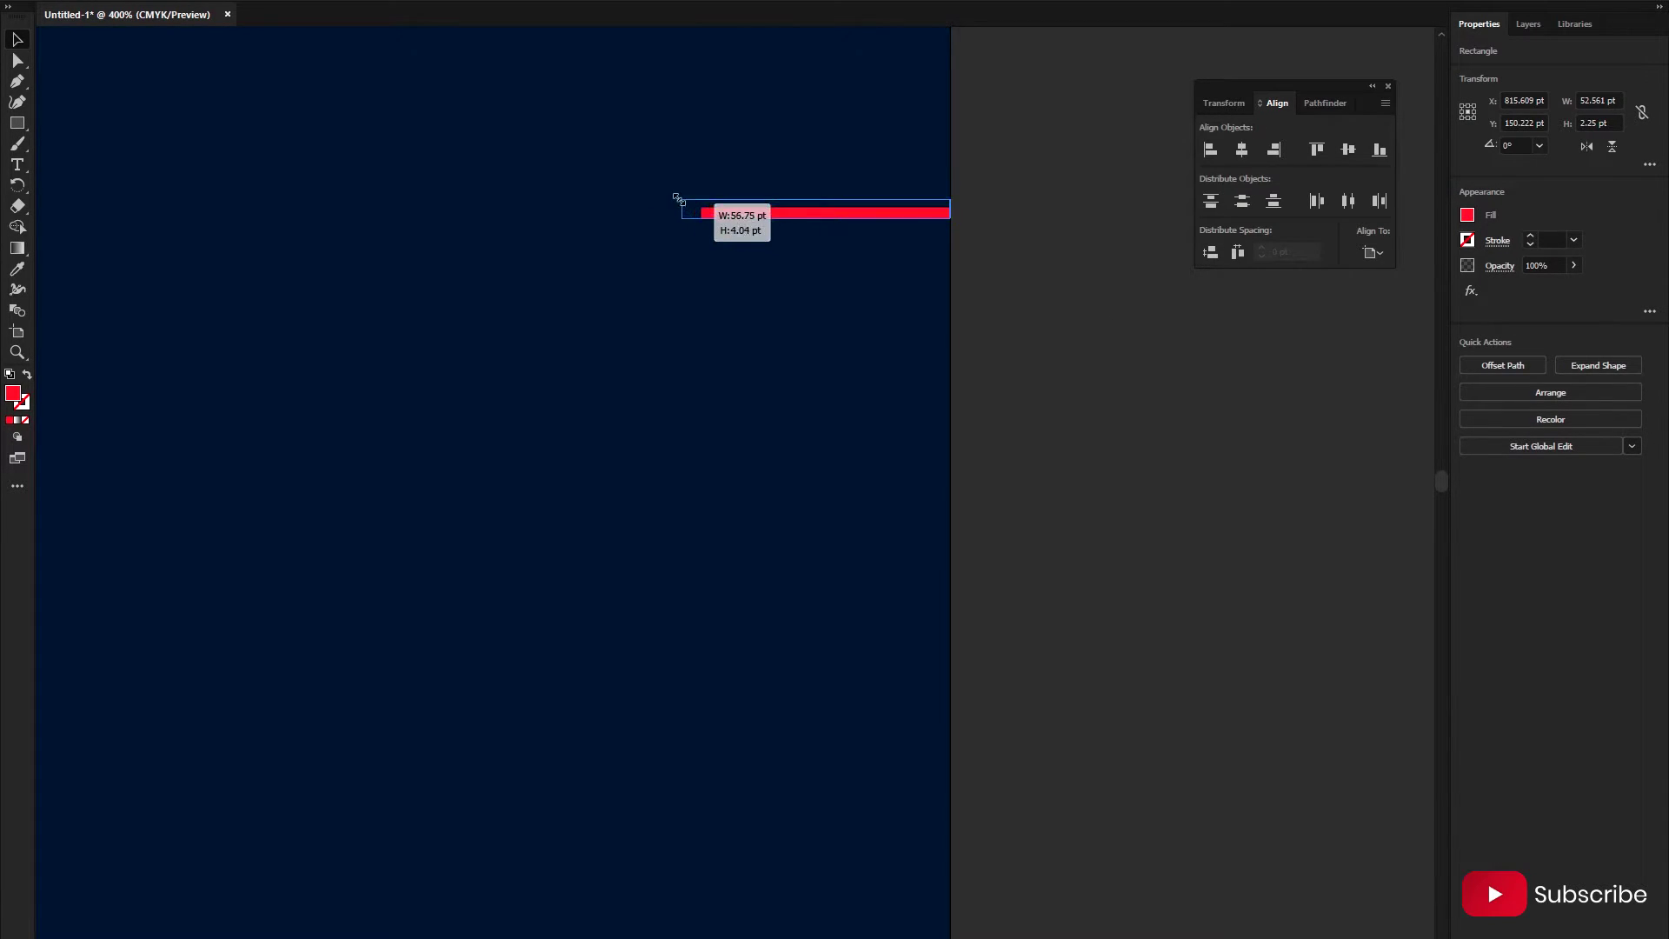
pyautogui.click(841, 369)
pyautogui.keyDown('alt'); pyautogui.scroll(-1, 842, 370); pyautogui.keyUp('alt')
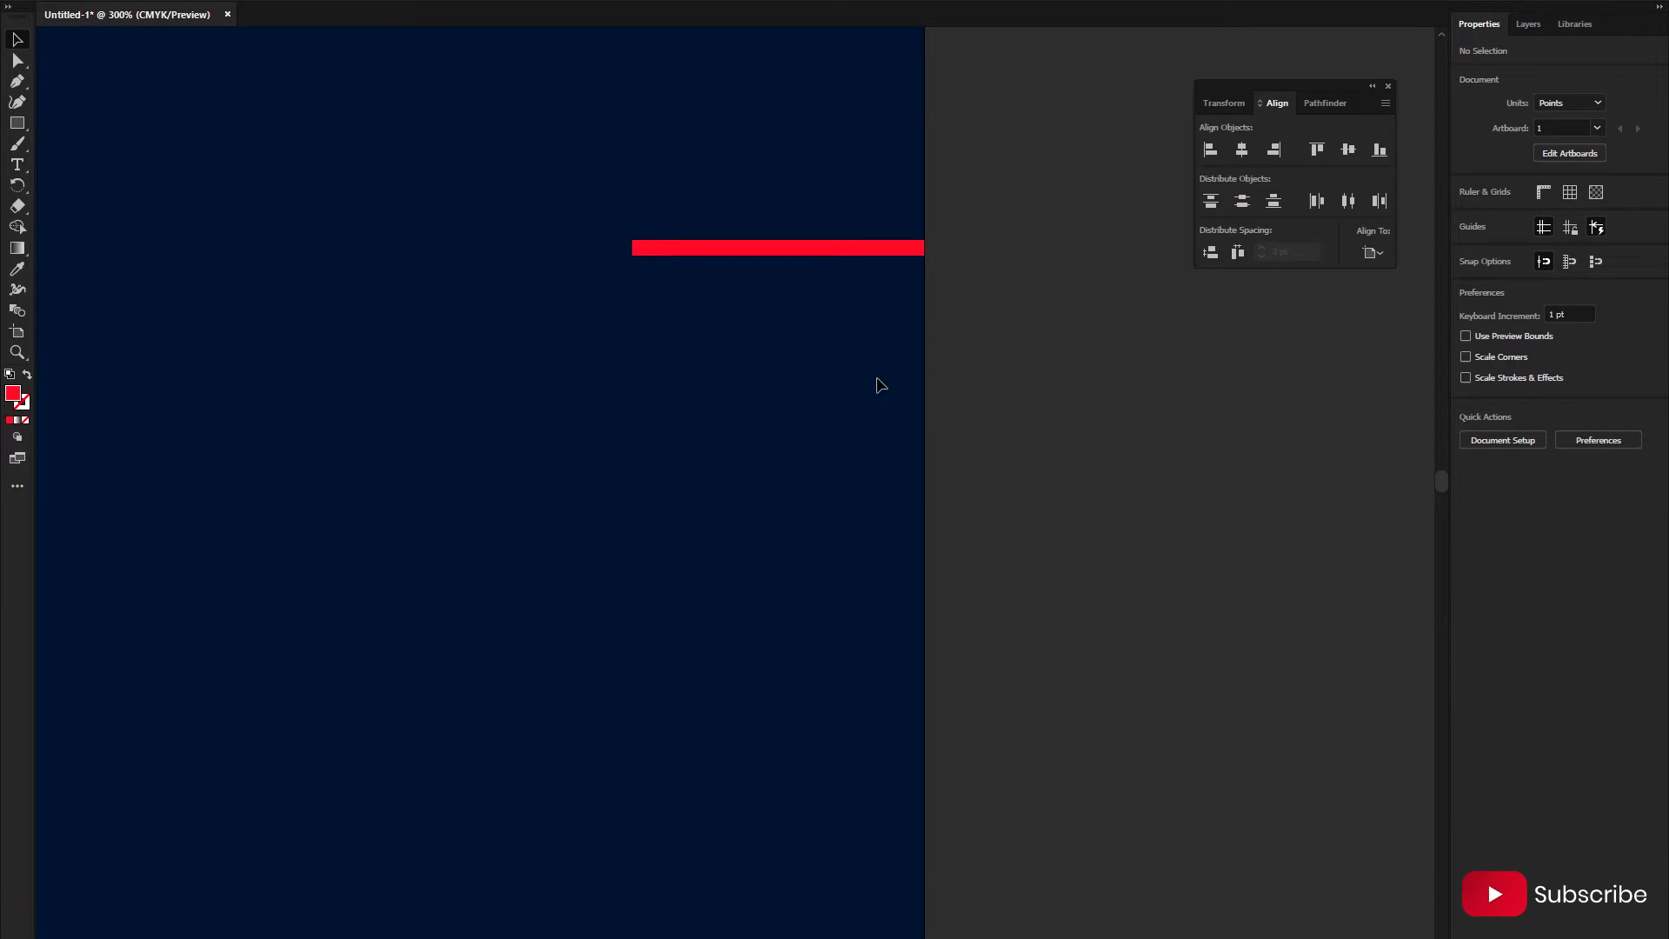
pyautogui.keyDown('alt'); pyautogui.scroll(-2, 884, 389); pyautogui.keyUp('alt')
pyautogui.scroll(-1, 920, 397)
pyautogui.scroll(-2, 895, 393)
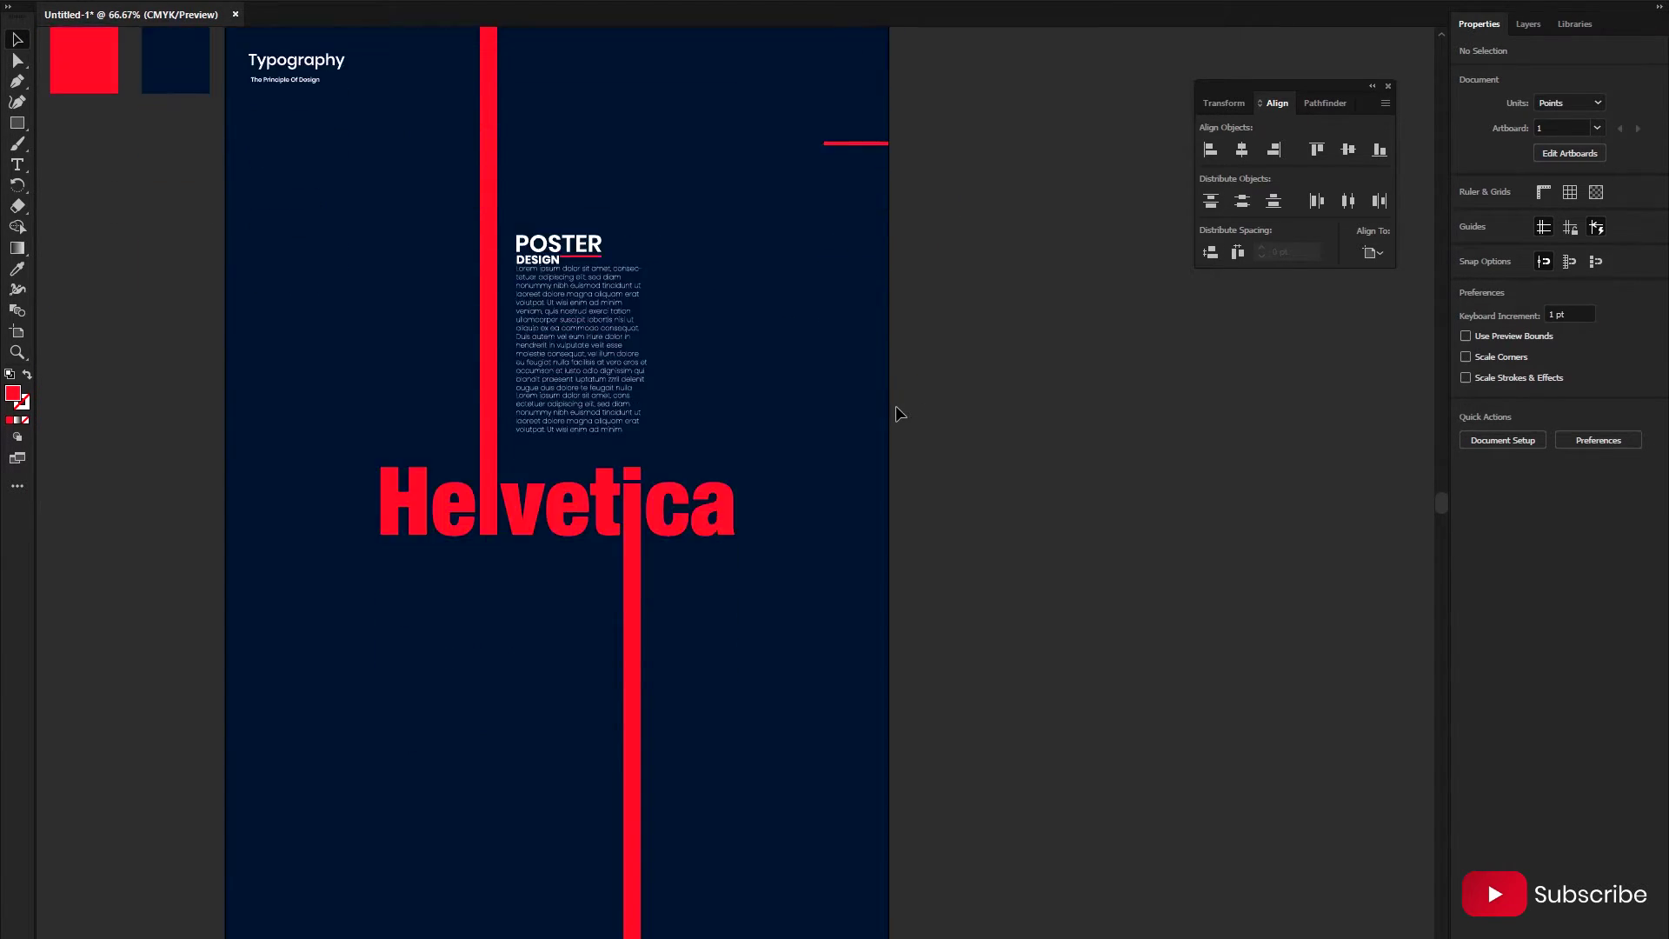
pyautogui.scroll(-1, 895, 405)
pyautogui.keyDown('alt'); pyautogui.scroll(-1, 922, 431); pyautogui.keyUp('alt')
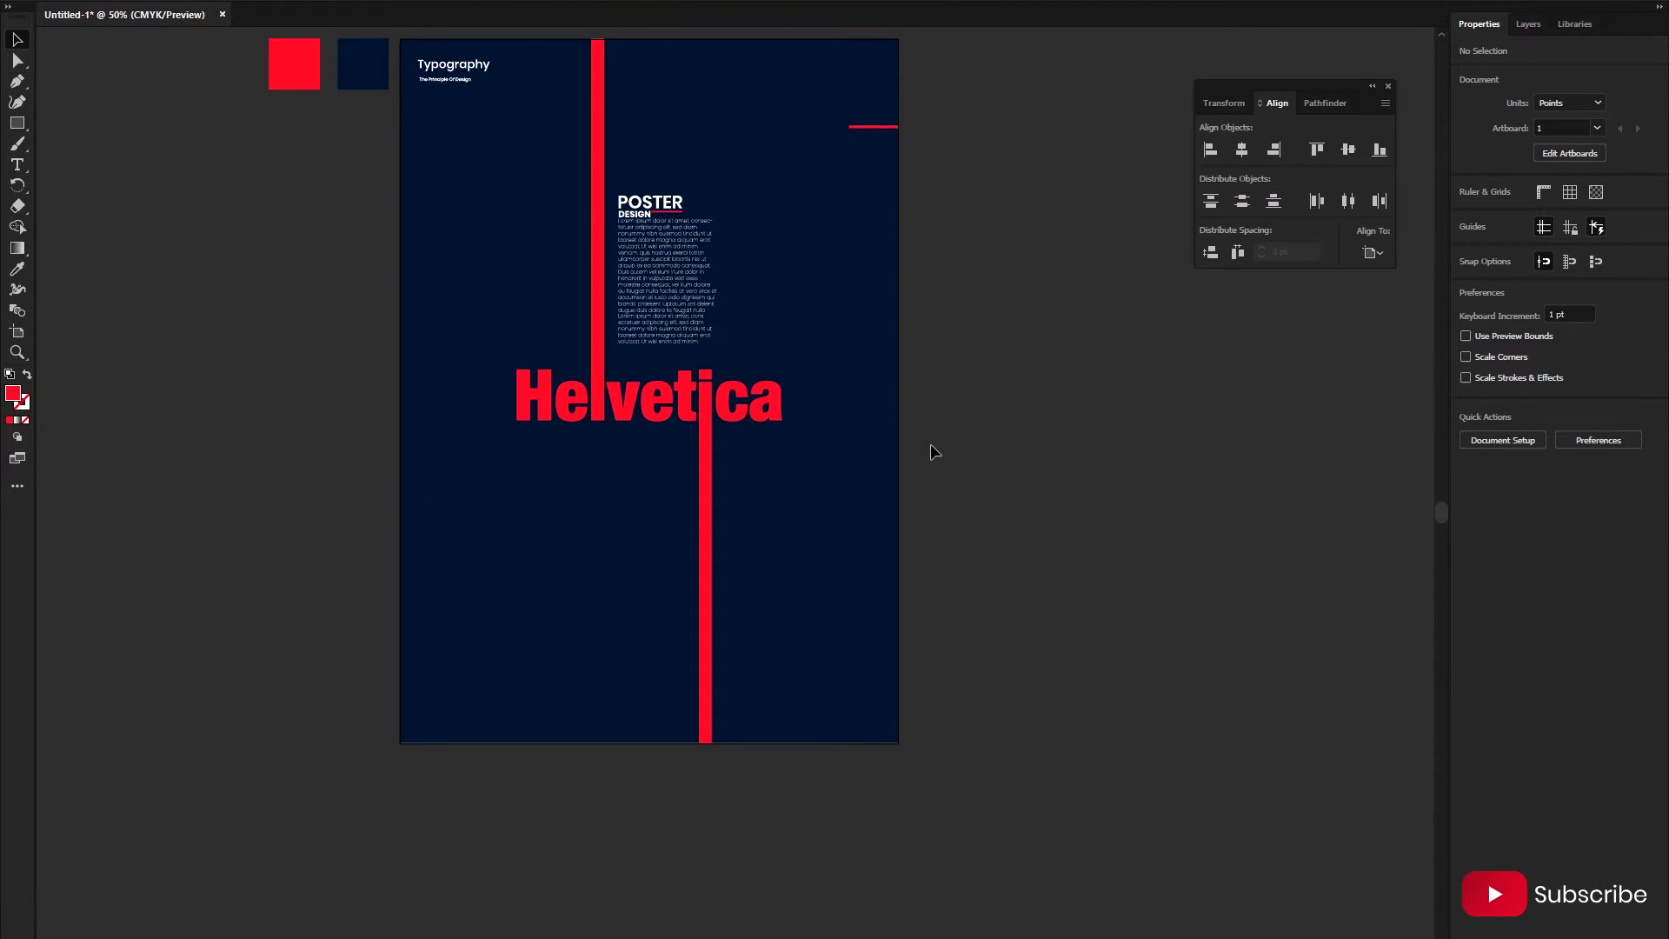
# - Alt-drag a copy of the paragraph to the lower right and nudge it rightward
pyautogui.scroll(-1, 834, 426)
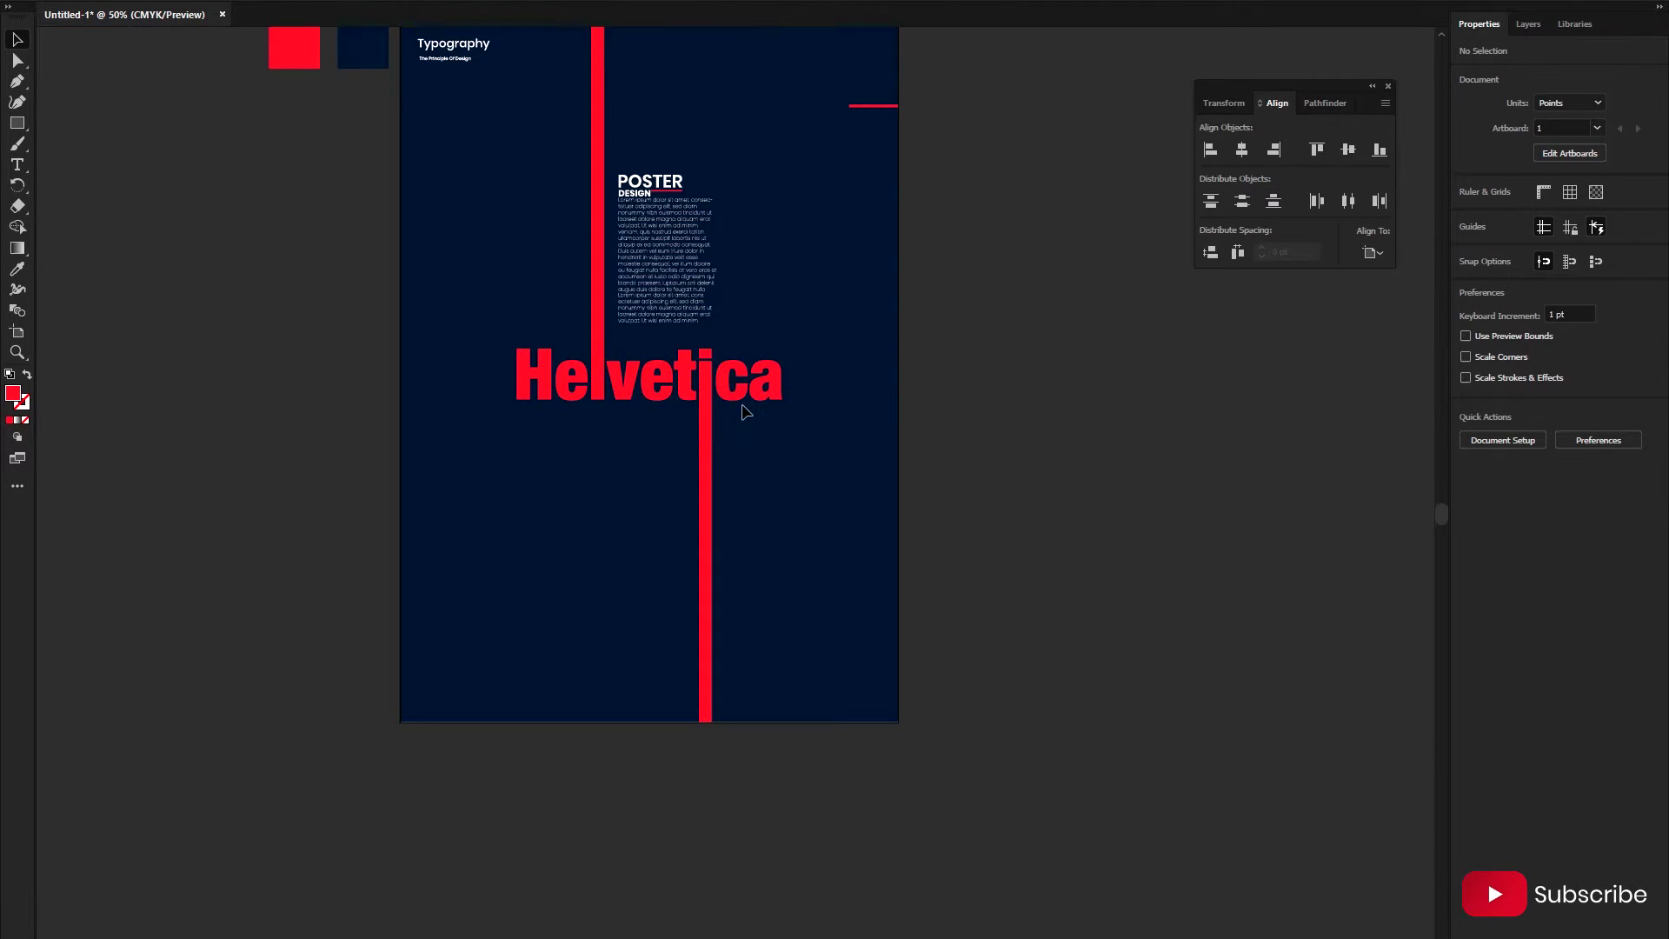
pyautogui.moveTo(709, 313)
pyautogui.mouseDown()
pyautogui.moveTo(831, 410)
pyautogui.moveTo(848, 643)
pyautogui.moveTo(794, 654)
pyautogui.mouseUp()
pyautogui.scroll(1, 819, 575)
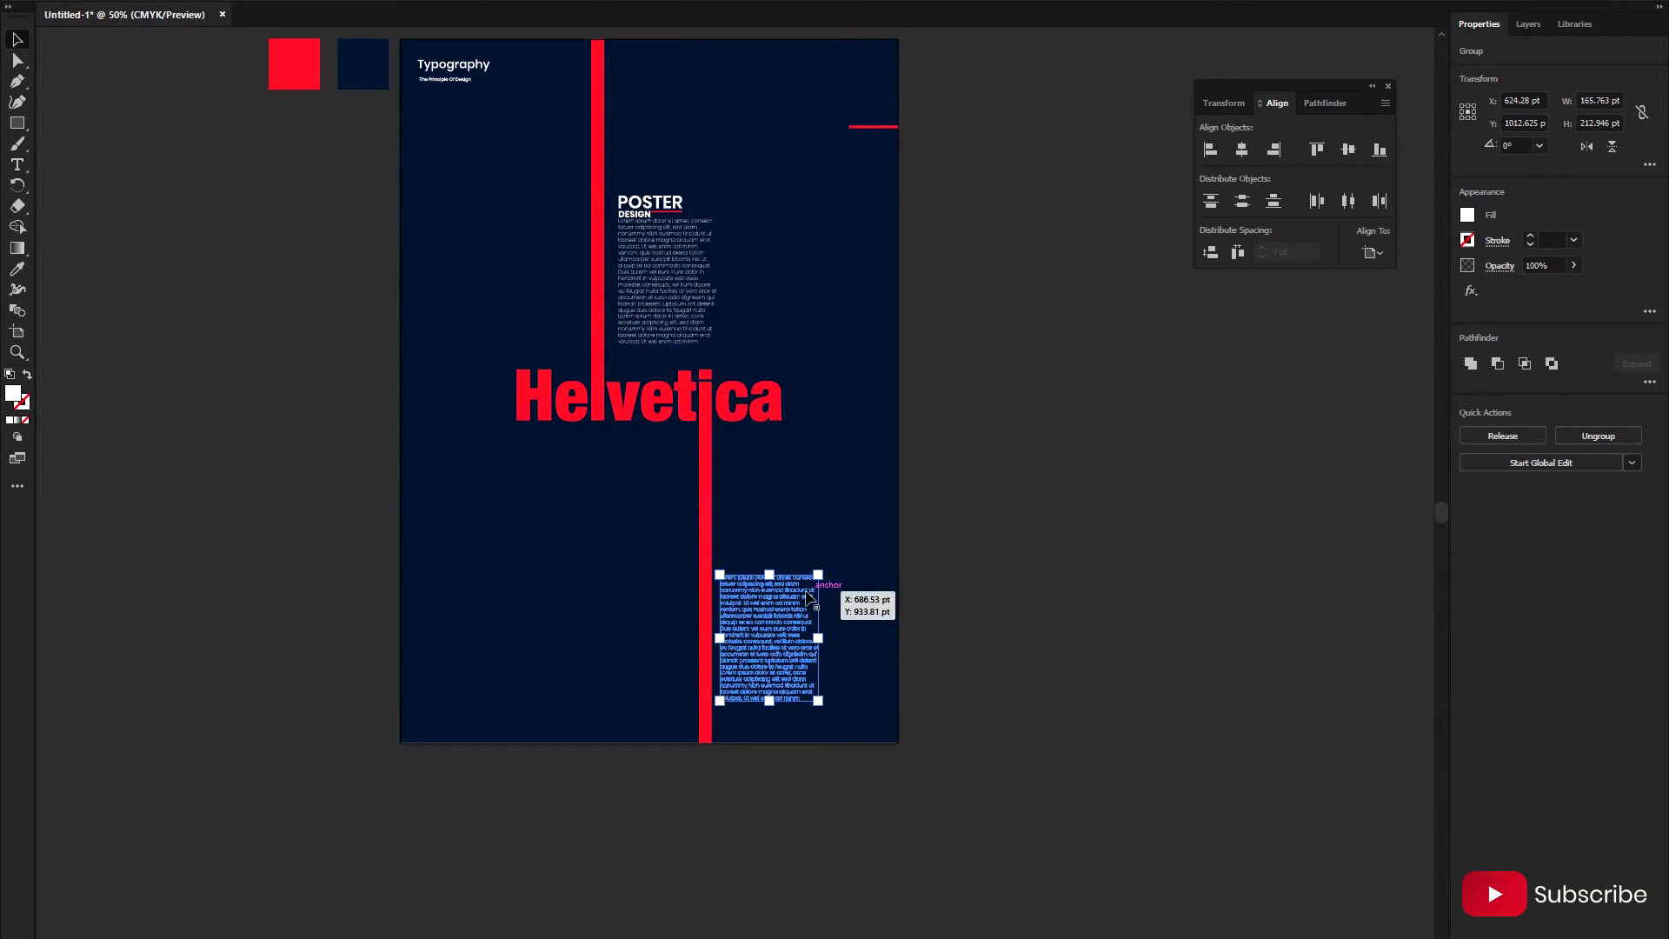
pyautogui.press('Right')
pyautogui.press('Right')
pyautogui.press('Right')
pyautogui.press('Right')
pyautogui.click(811, 535)
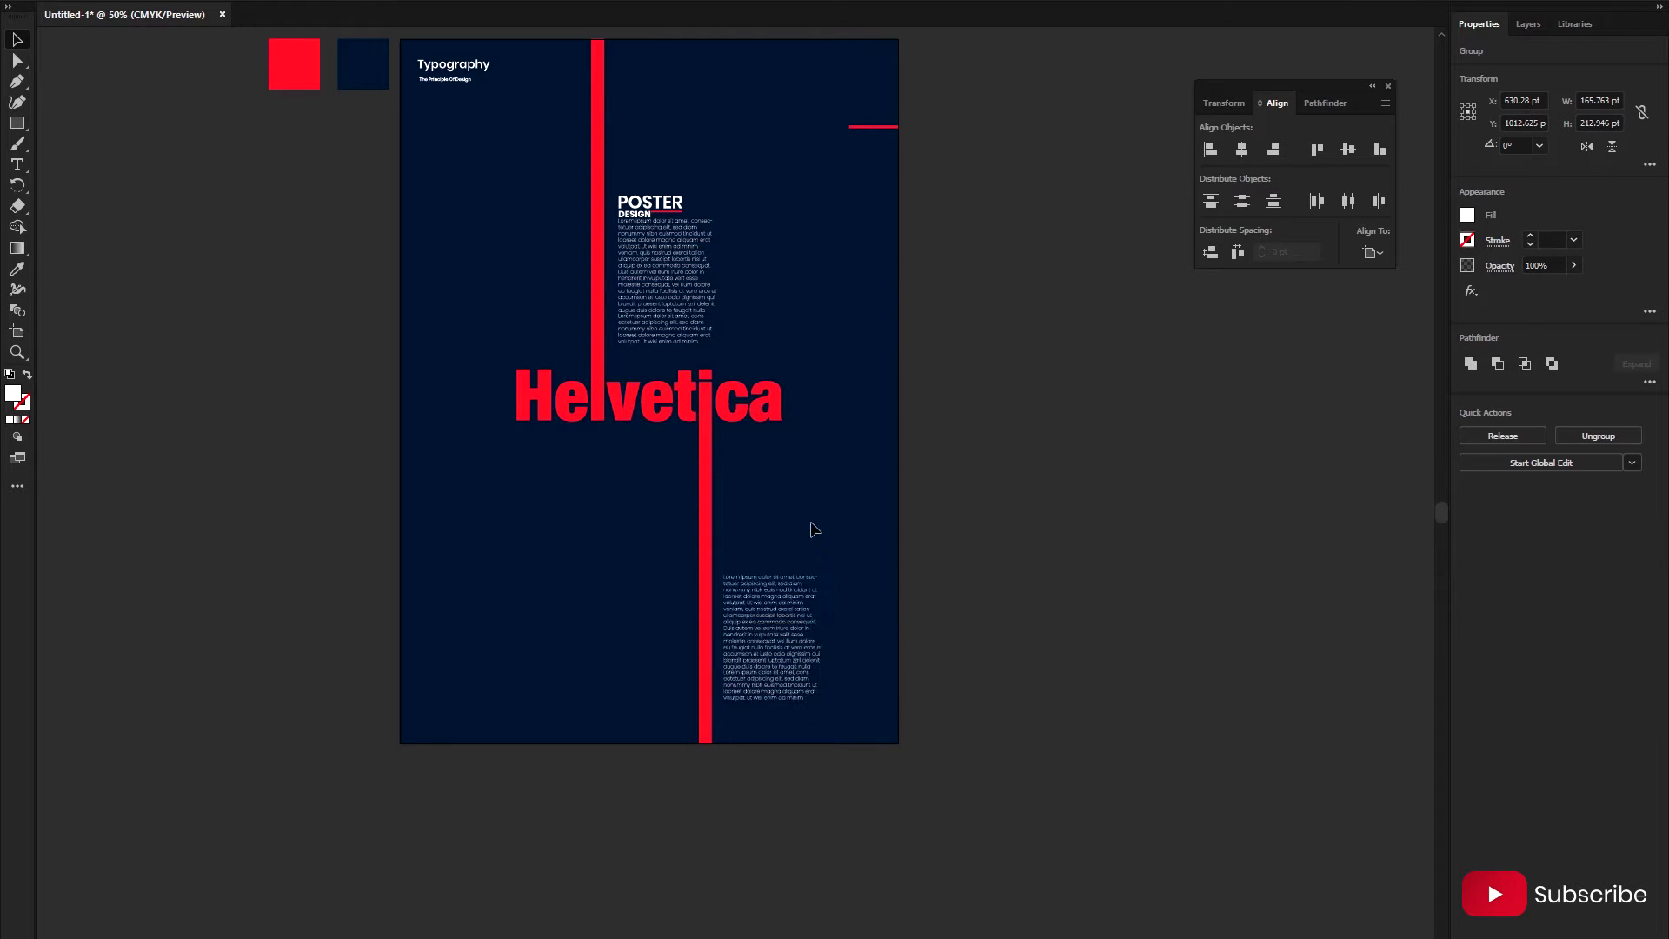
pyautogui.moveTo(839, 671); pyautogui.dragTo(772, 676)
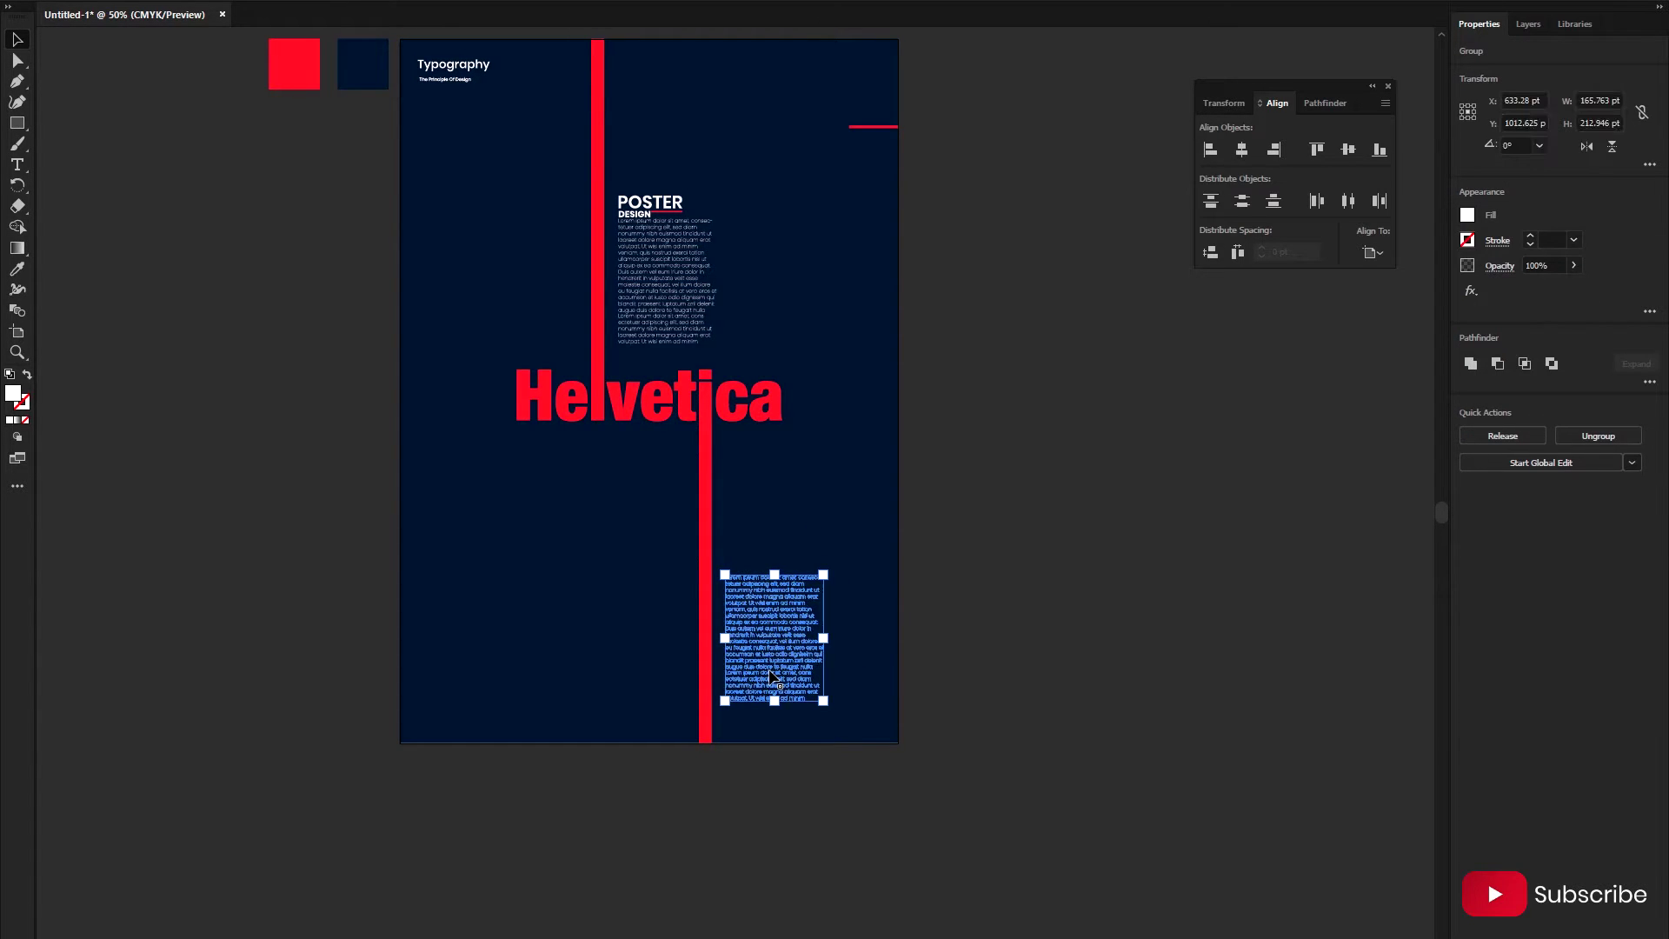
pyautogui.press('Right')
pyautogui.click(790, 498)
# - Enlarge the lower paragraph copy toward the poster's bottom
pyautogui.scroll(1, 782, 548)
pyautogui.click(771, 682)
pyautogui.scroll(-1, 778, 681)
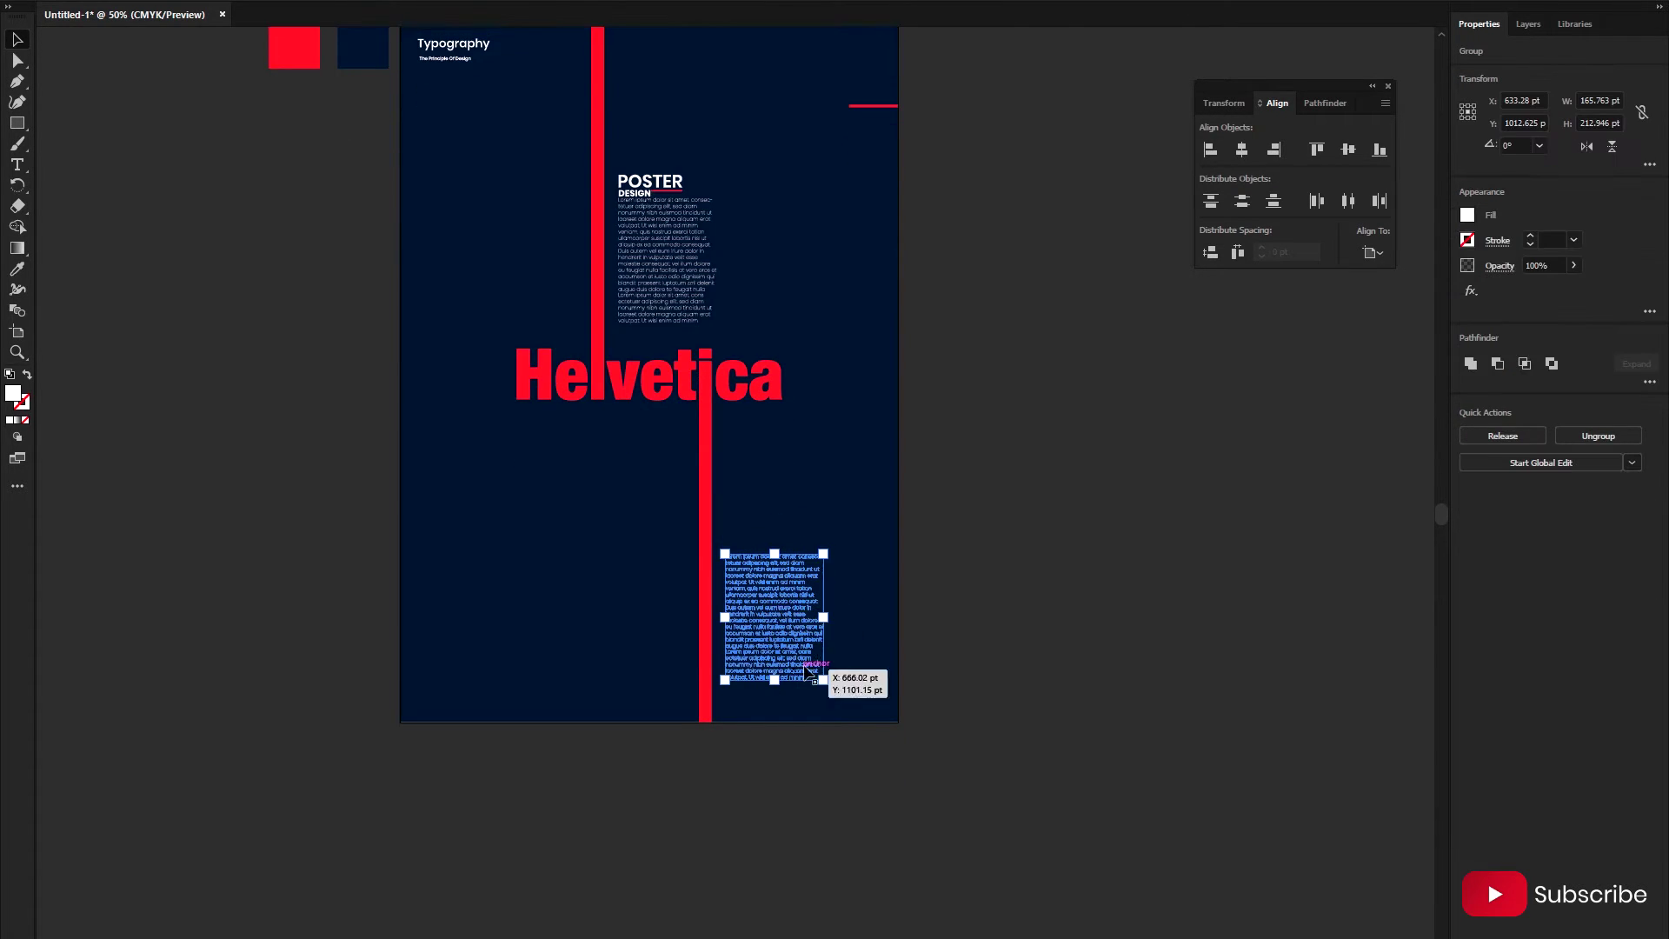
pyautogui.click(857, 670)
pyautogui.scroll(-1, 835, 665)
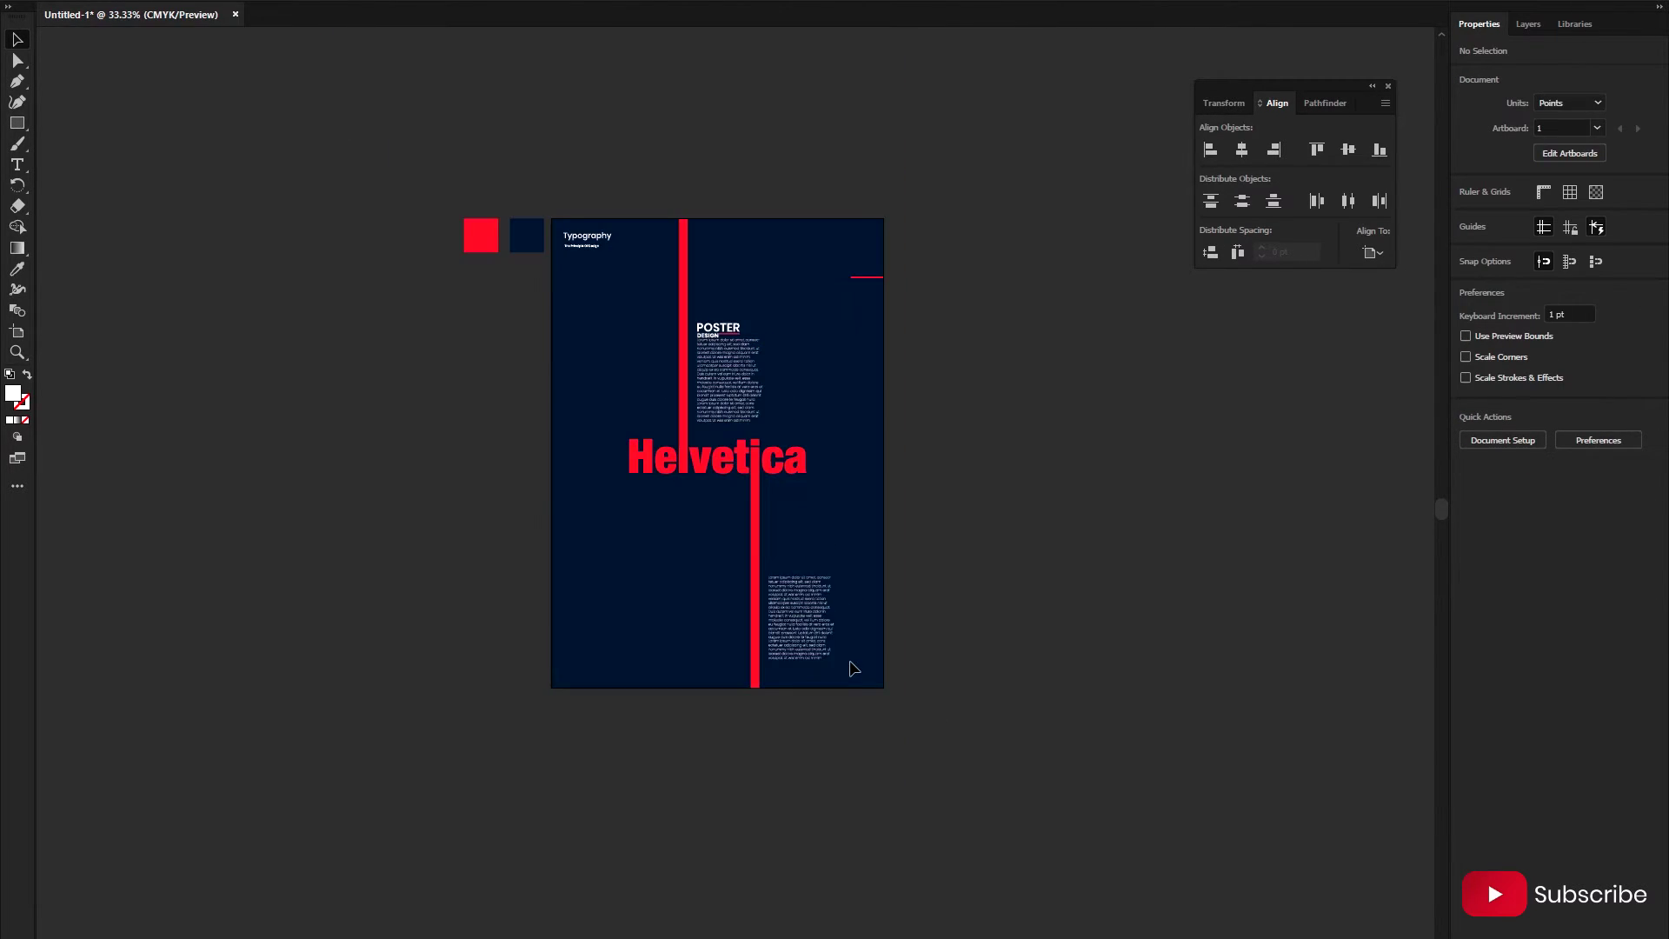
pyautogui.click(823, 659)
pyautogui.moveTo(835, 707)
pyautogui.mouseDown()
pyautogui.moveTo(847, 717)
pyautogui.moveTo(821, 683)
pyautogui.mouseUp()
pyautogui.click(844, 594)
# - Check the upper POSTER paragraph block and review the layout
pyautogui.scroll(2, 845, 595)
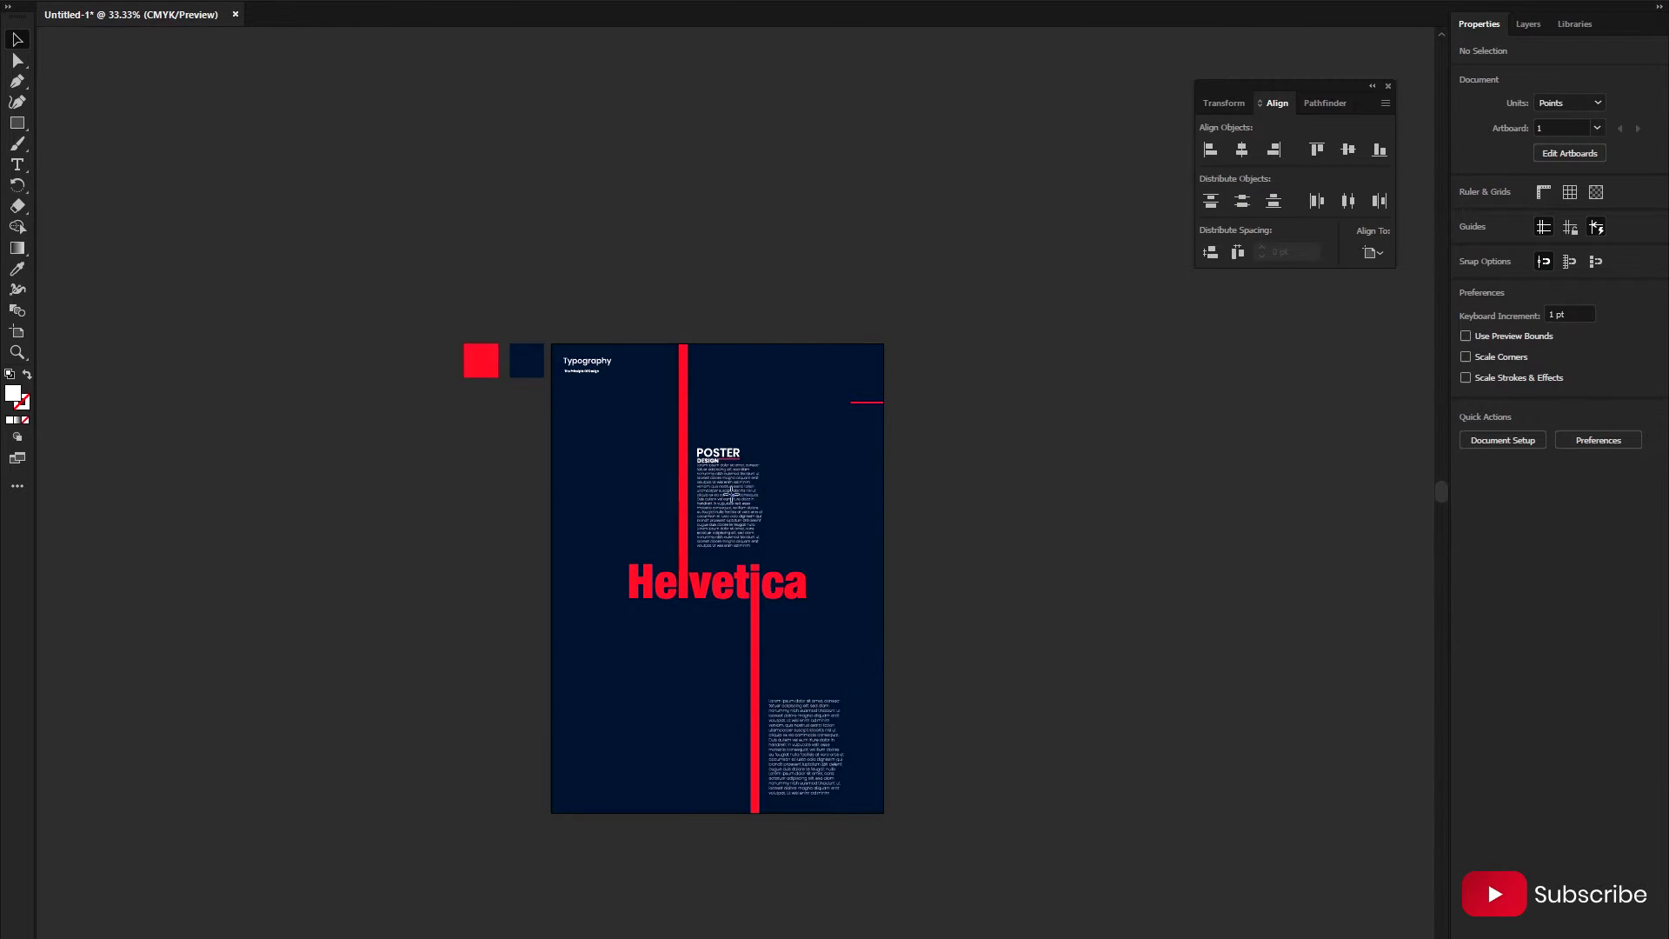
pyautogui.click(747, 530)
pyautogui.click(824, 561)
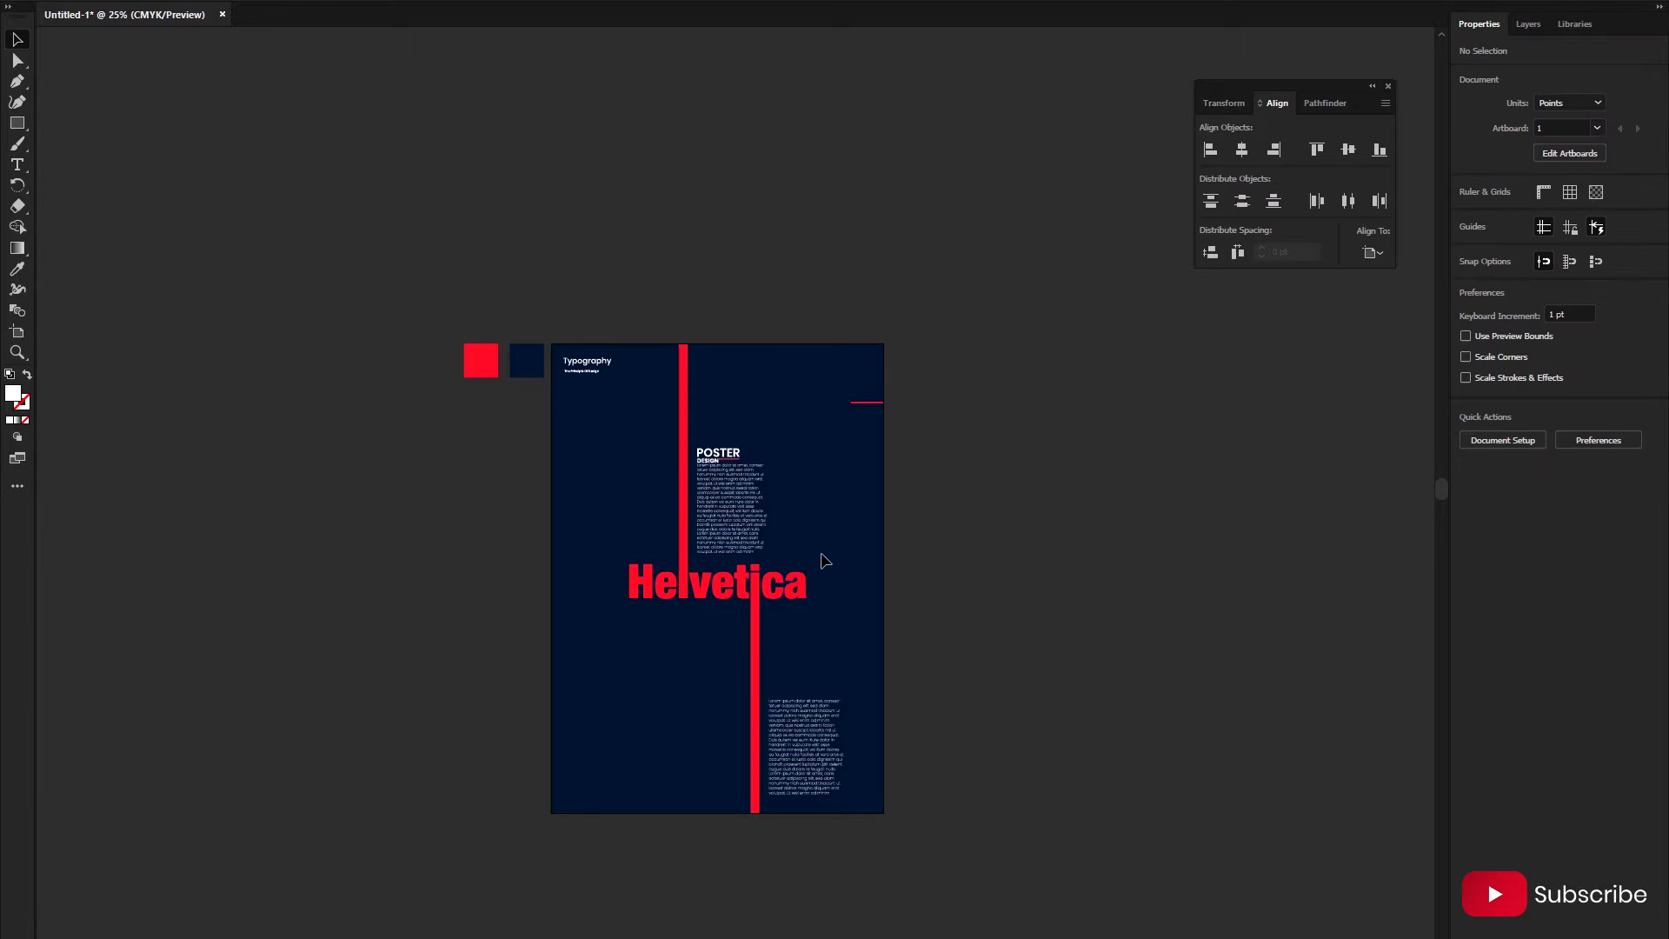
pyautogui.scroll(-1, 873, 624)
pyautogui.scroll(-1, 869, 632)
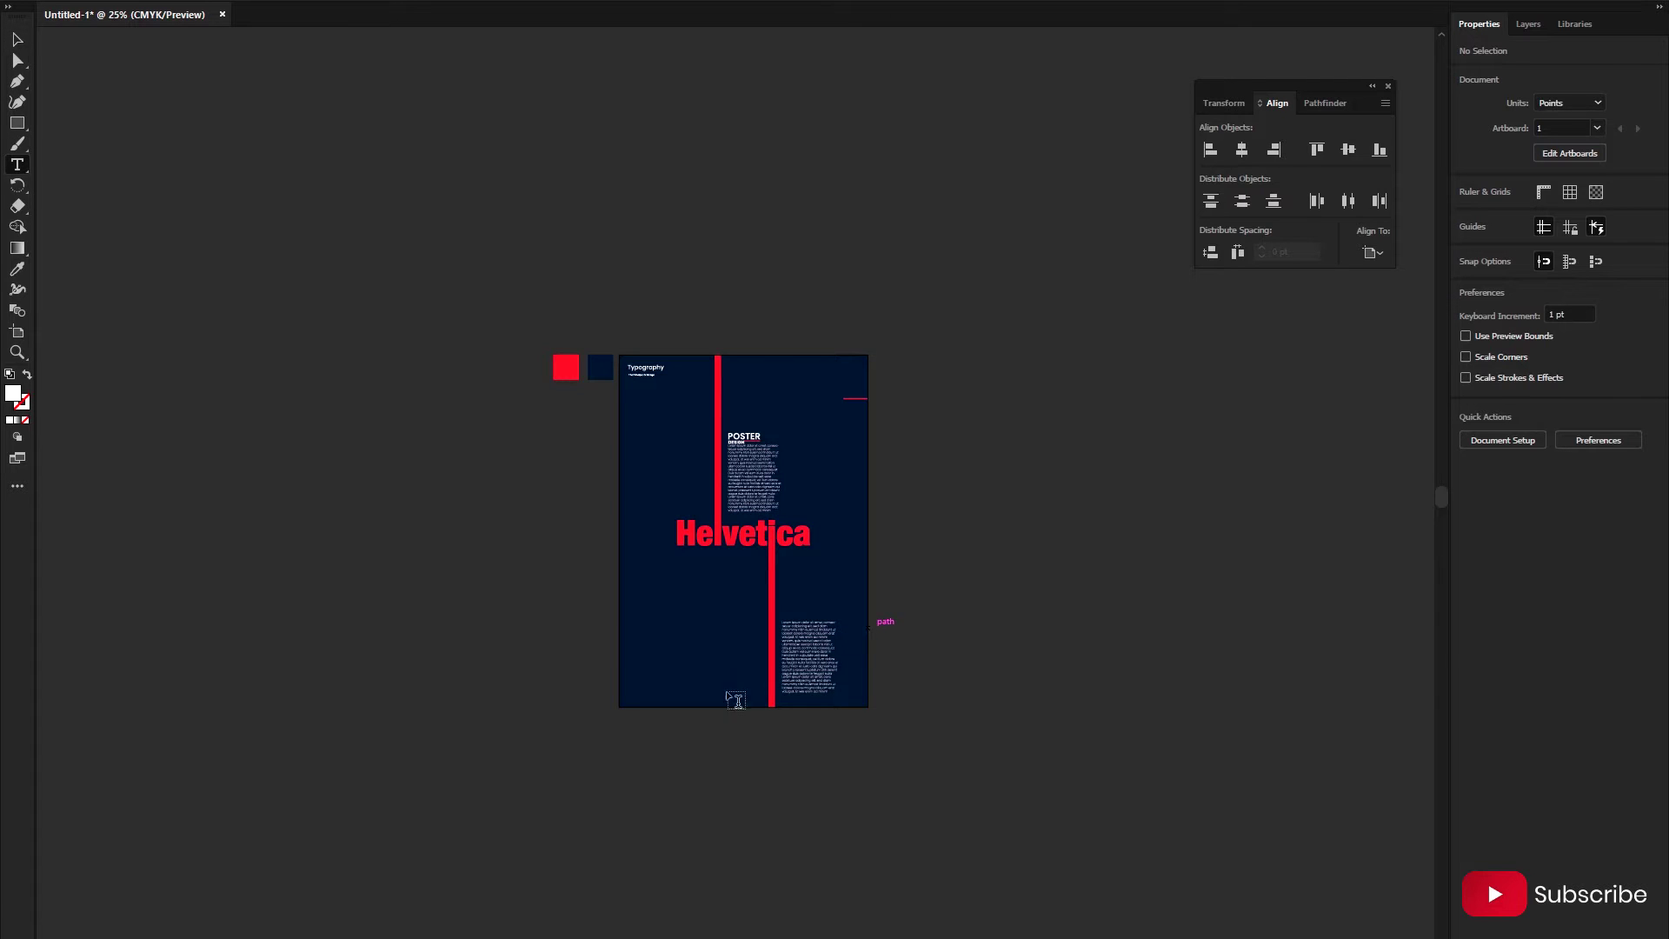
pyautogui.scroll(2, 687, 707)
# - Create a 150 pt text object reading 'NO' near the poster's bottom left
pyautogui.click(664, 675)
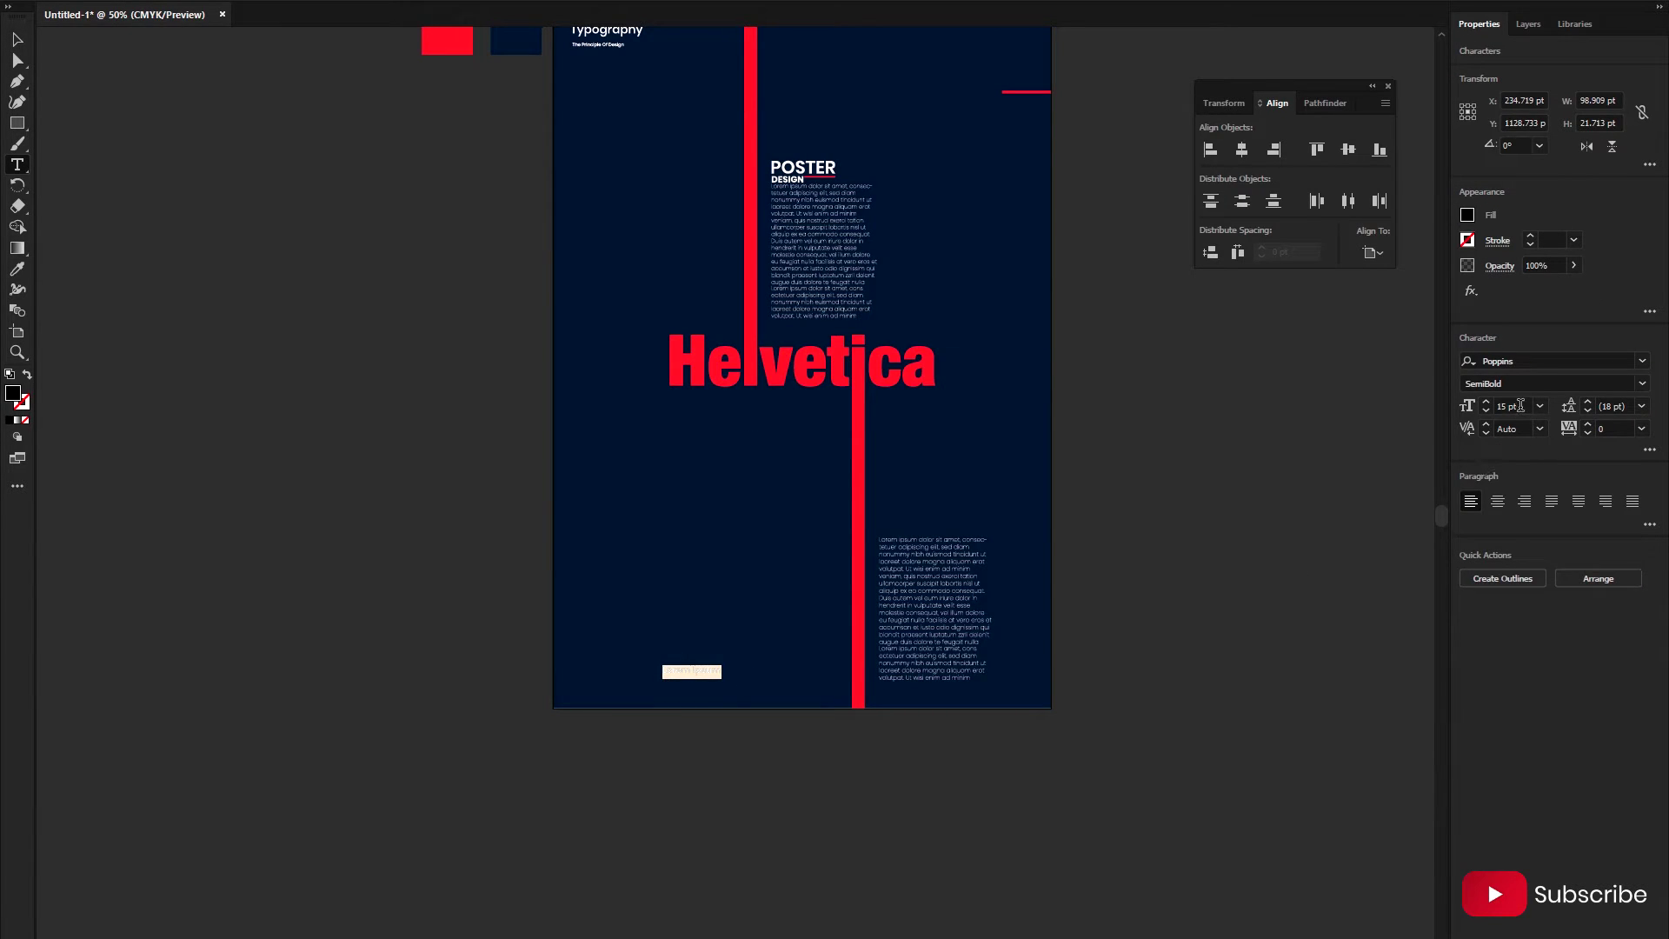
pyautogui.write('150')
pyautogui.press('Return')
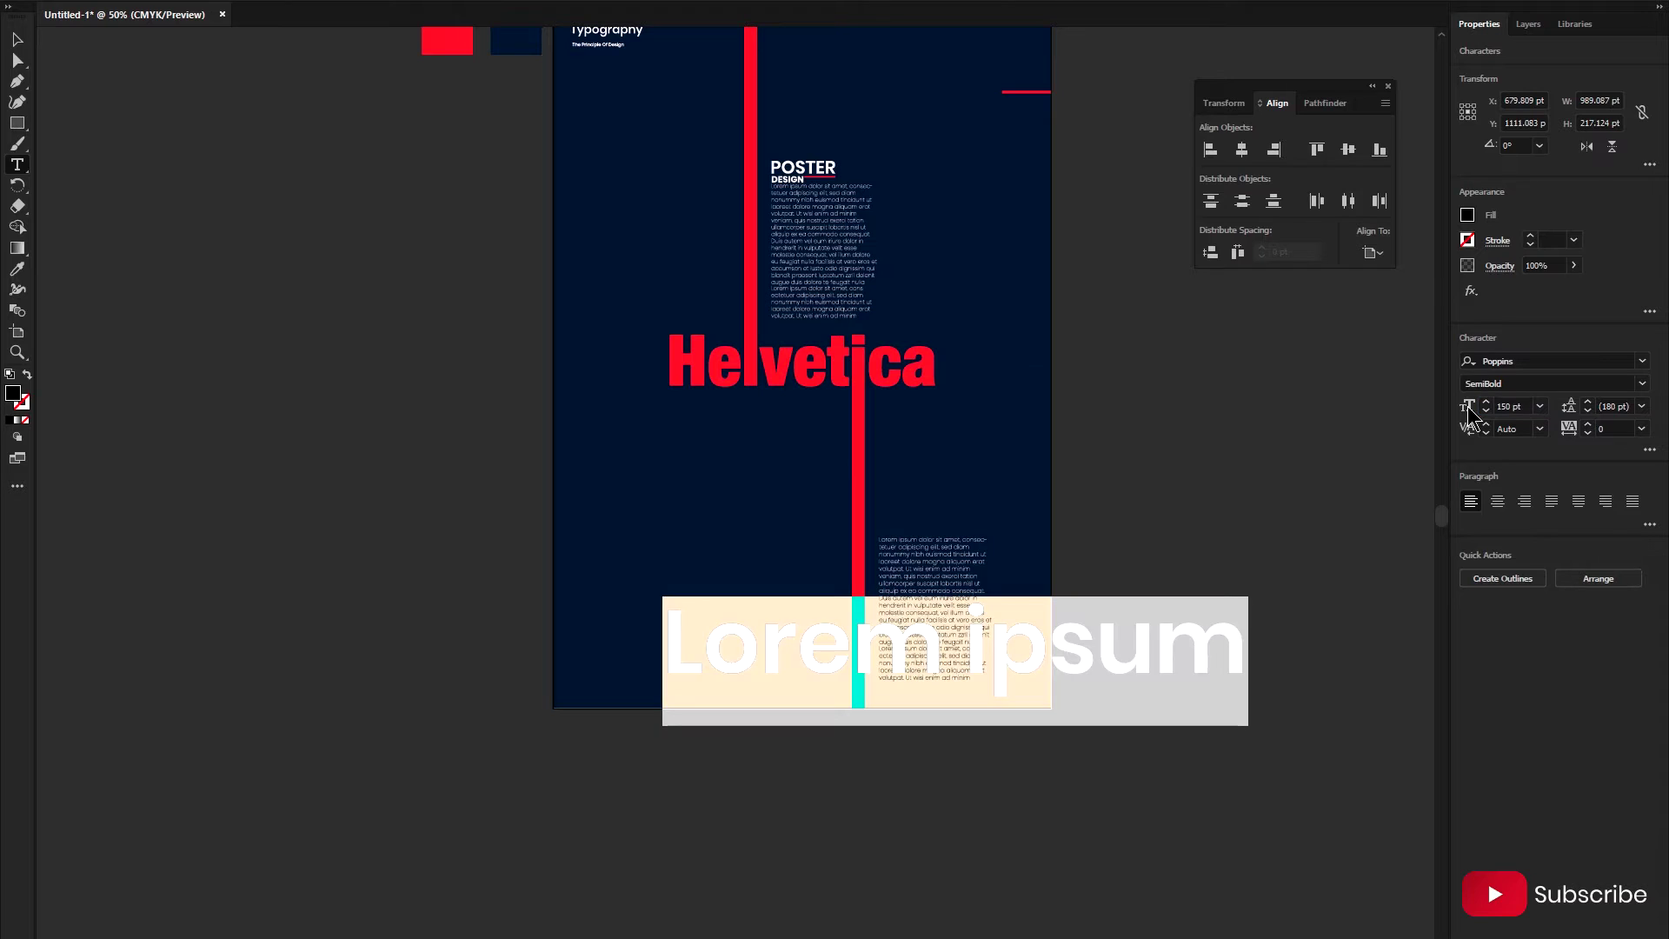
pyautogui.write('n')
pyautogui.press('BackSpace')
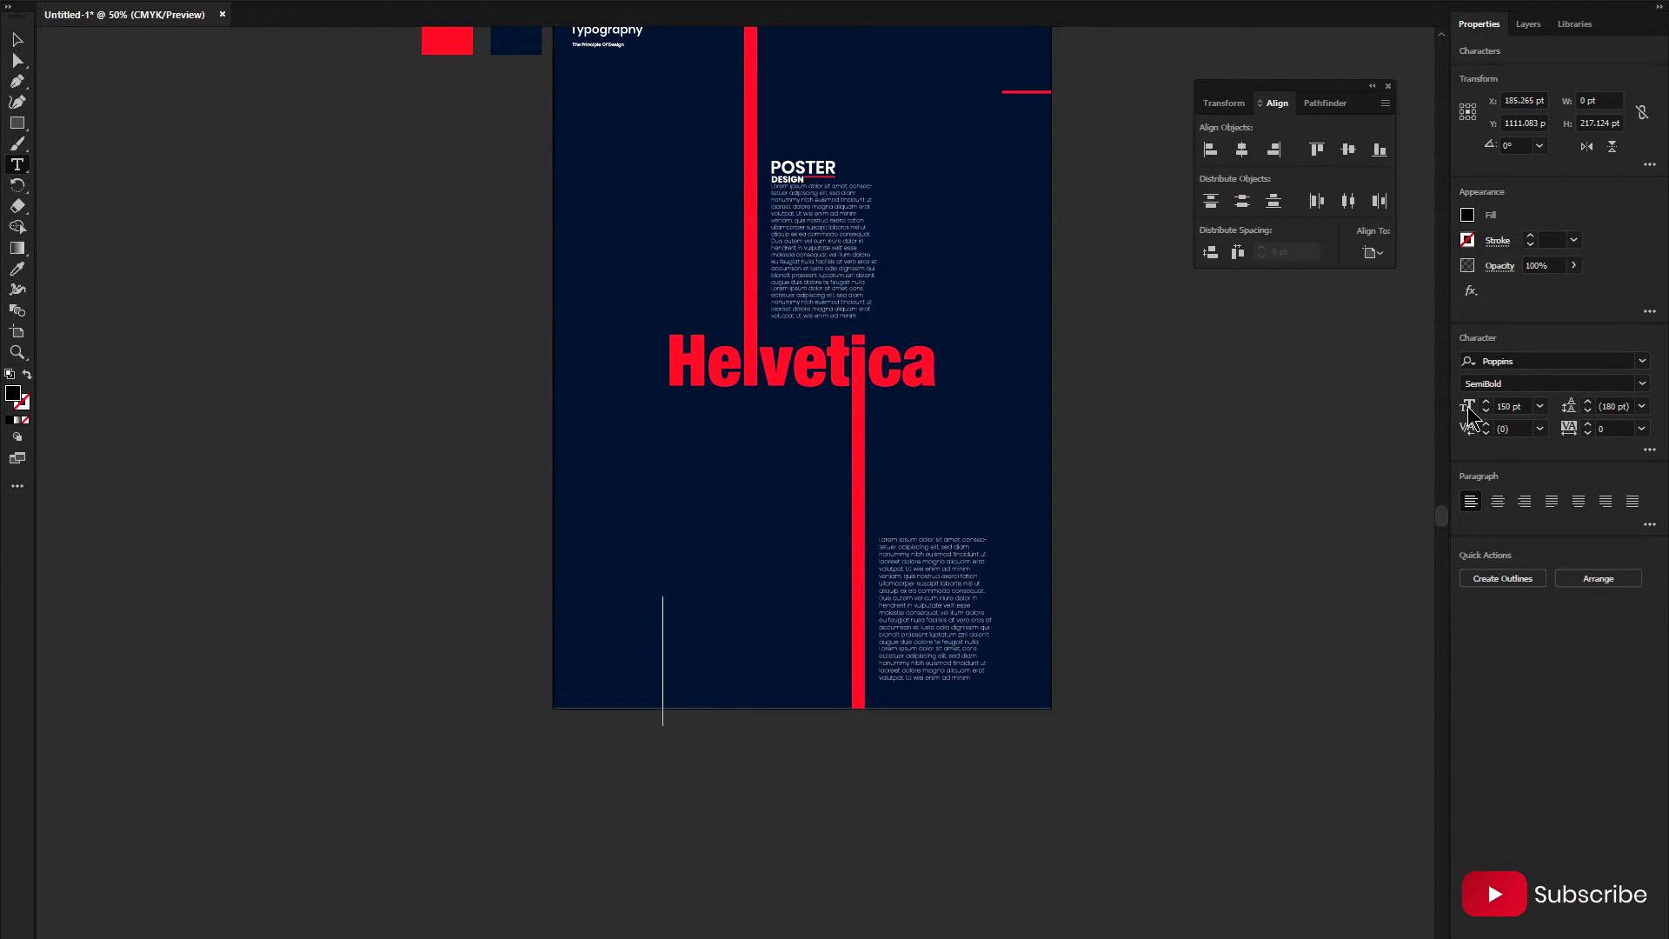
pyautogui.write('NO')
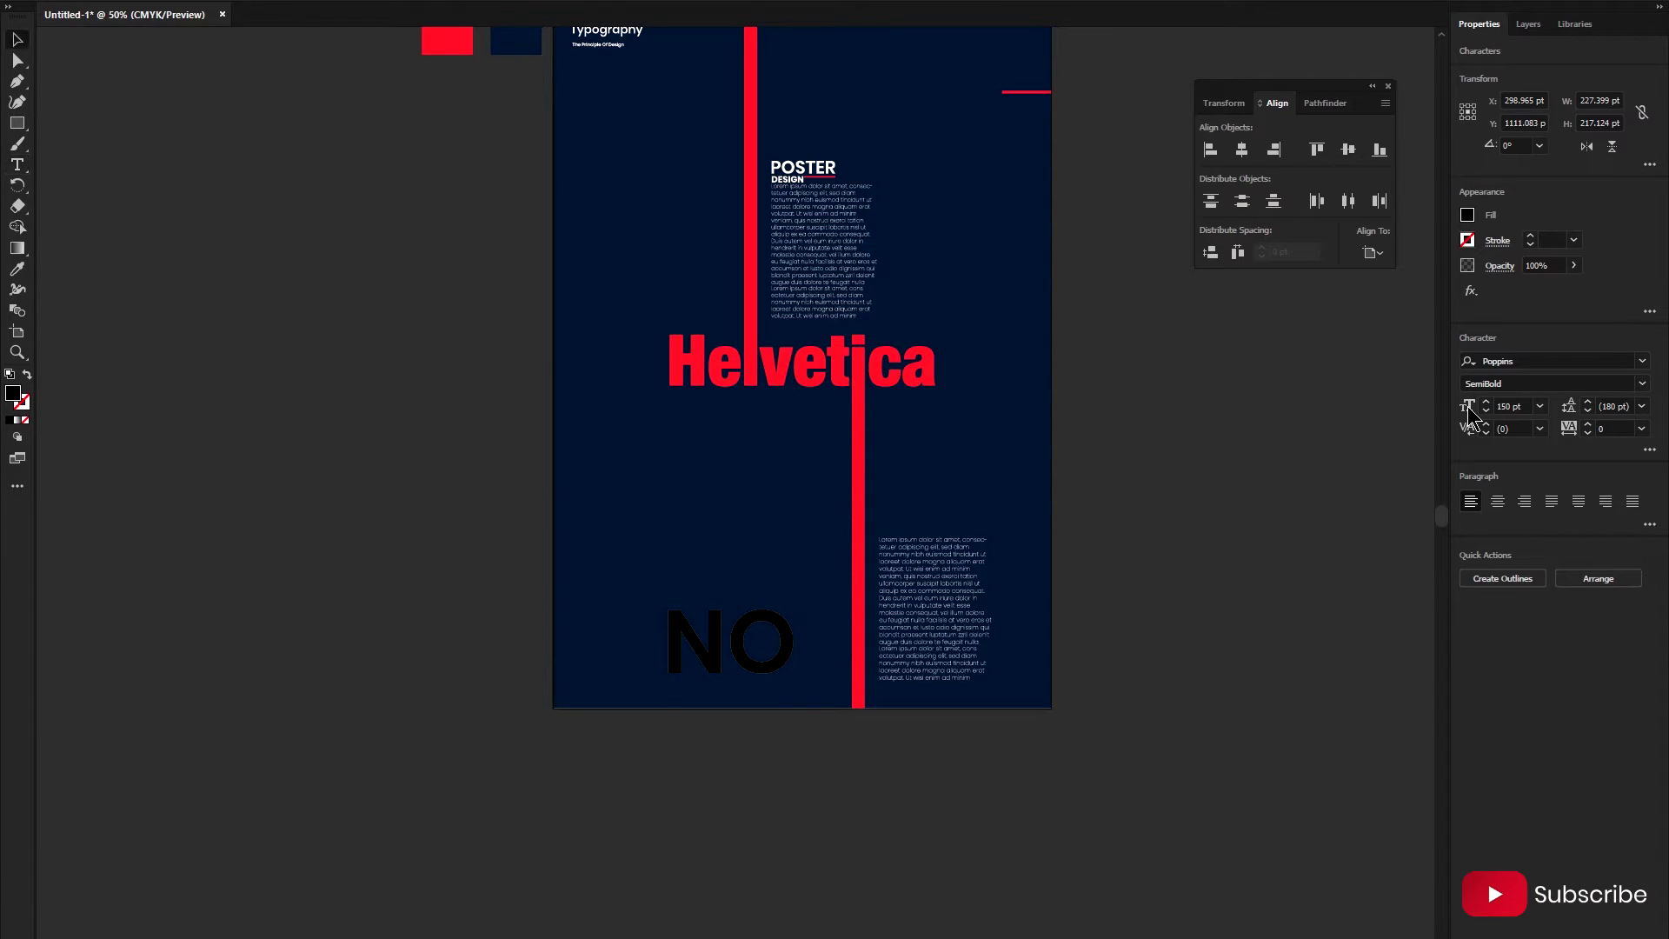
pyautogui.press('Escape')
# - Colour NO red from the red bar and set its weight to Bold
pyautogui.press('i')
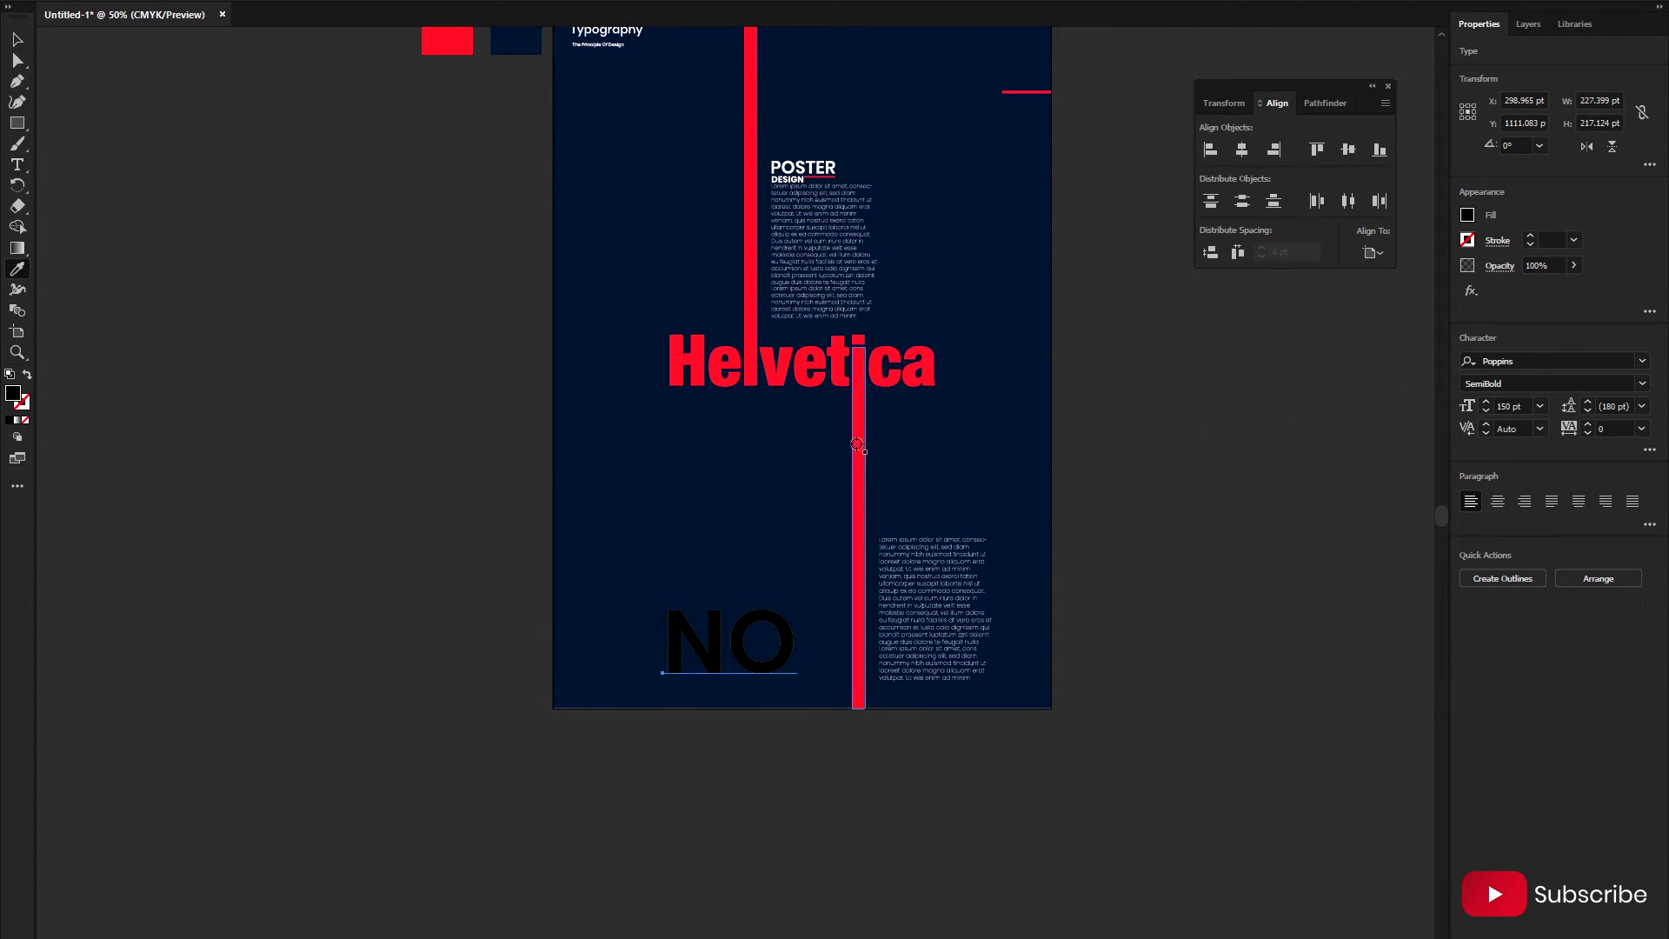
pyautogui.click(857, 444)
pyautogui.press('v')
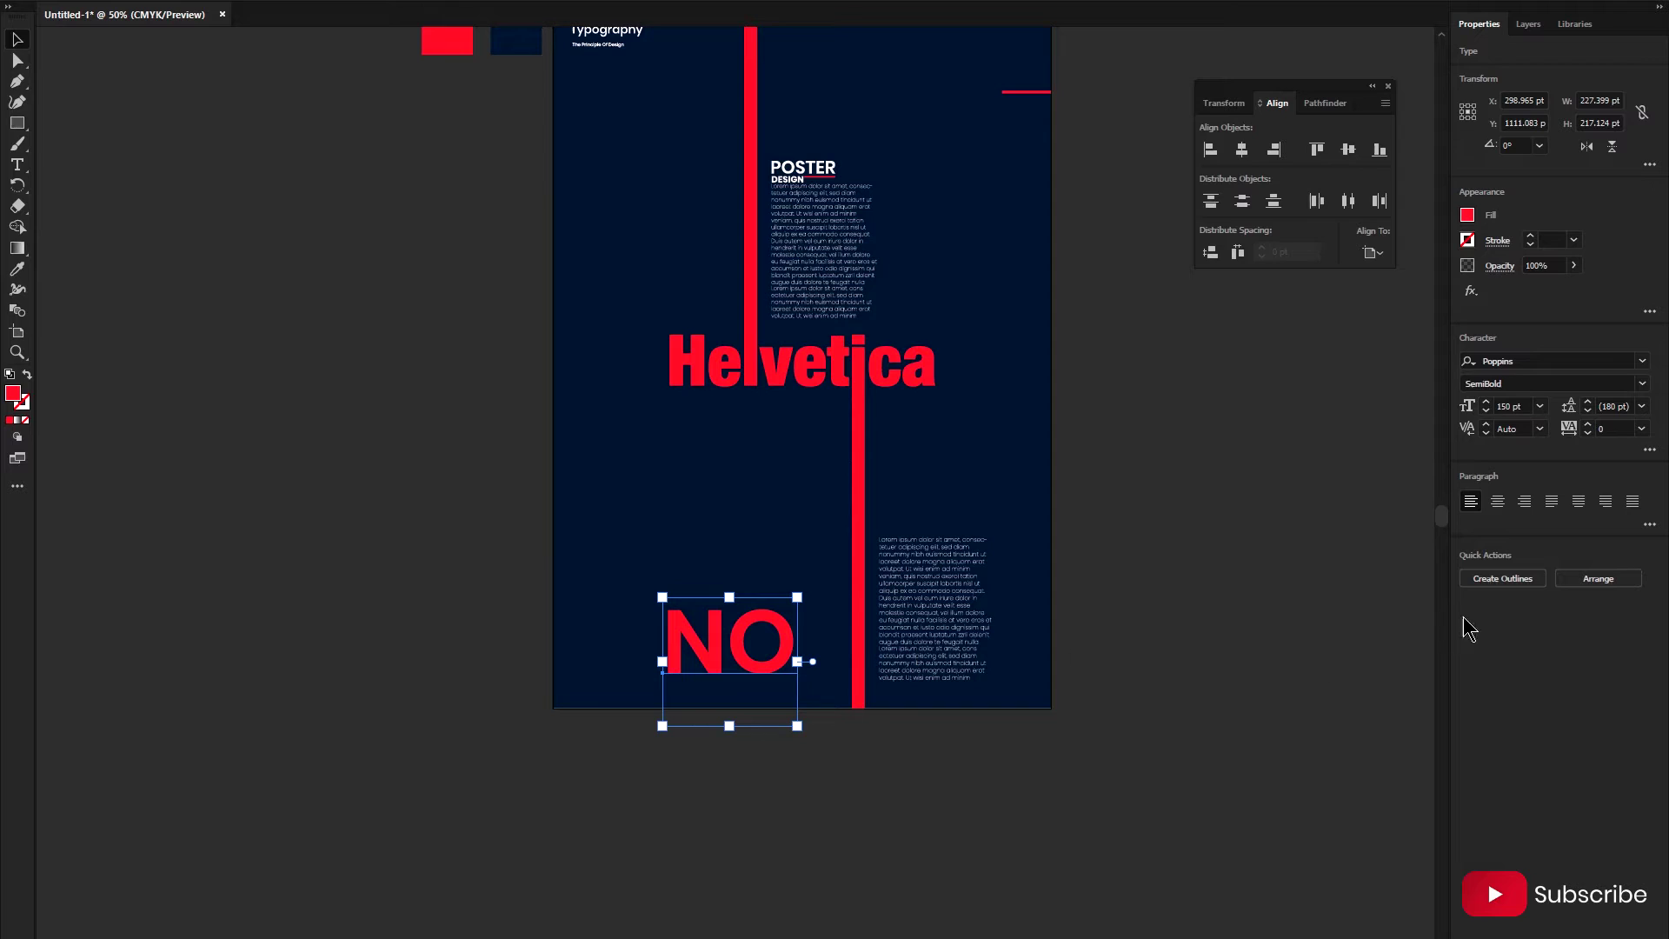
pyautogui.click(1642, 385)
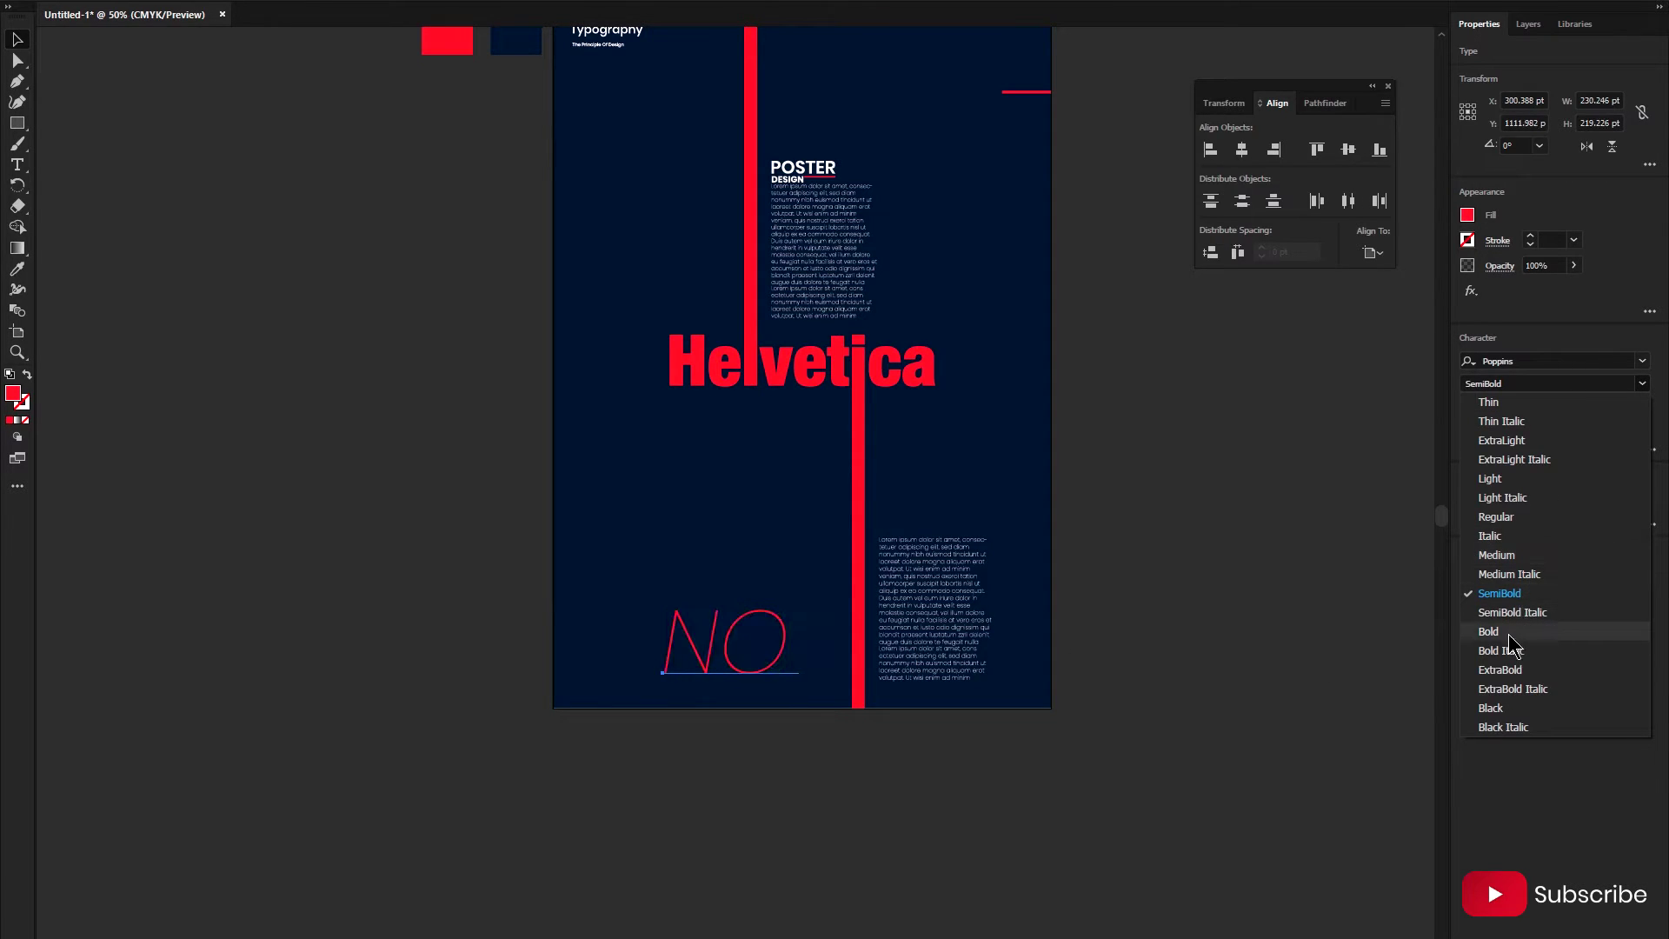
pyautogui.click(1509, 632)
pyautogui.click(853, 746)
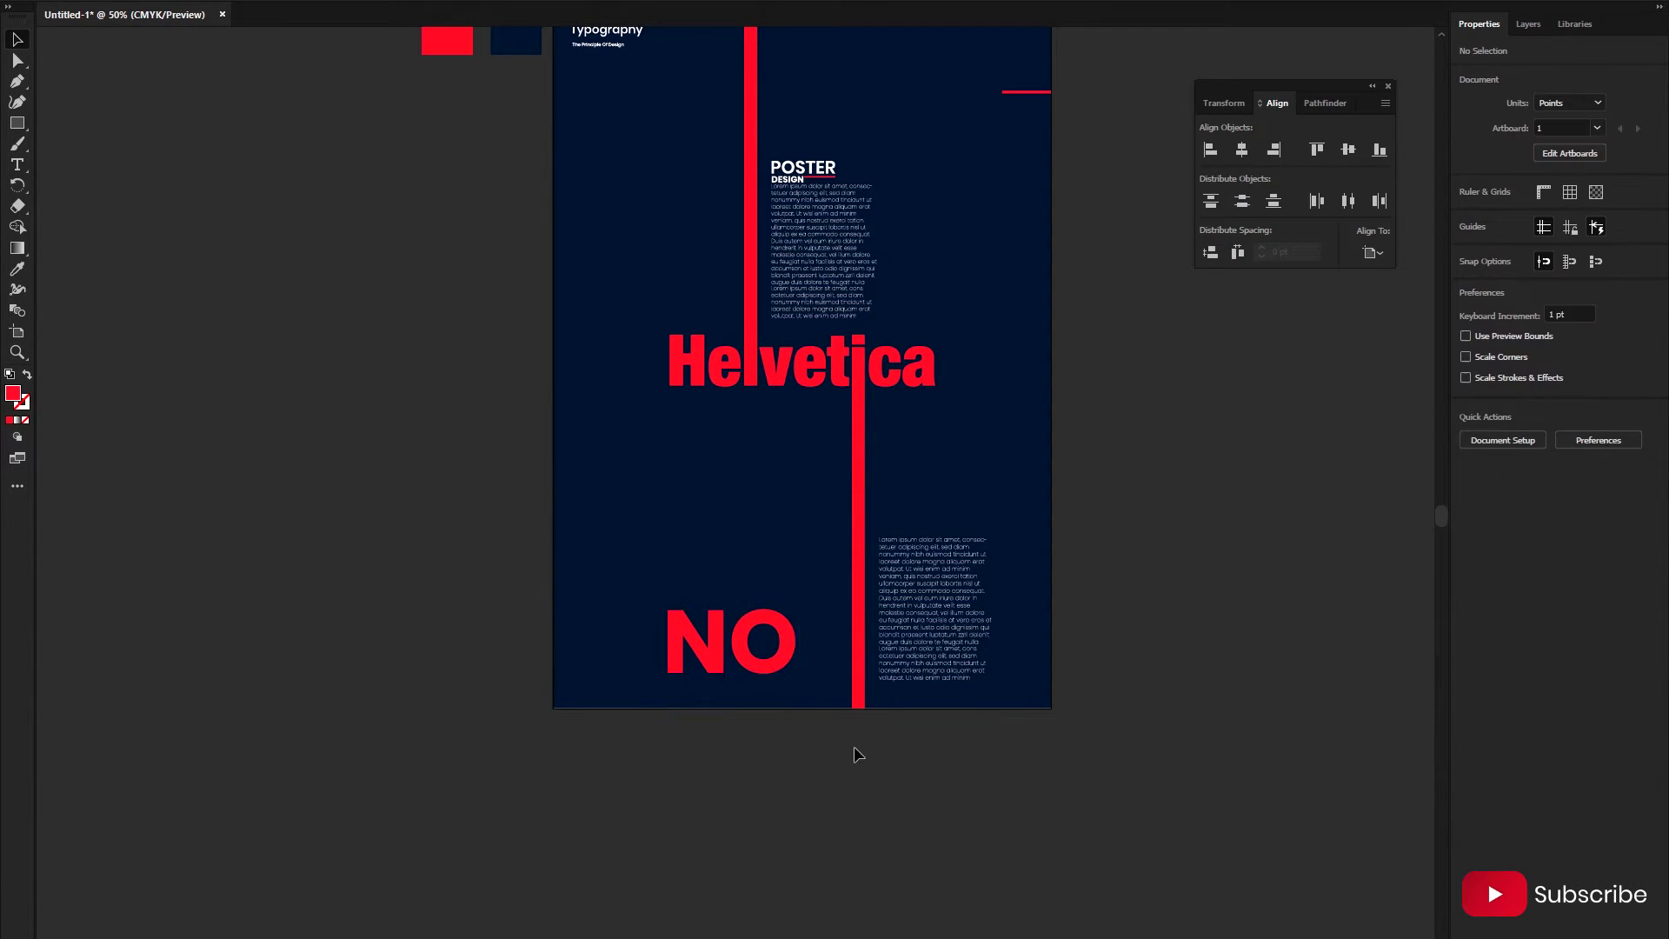
pyautogui.scroll(2, 840, 730)
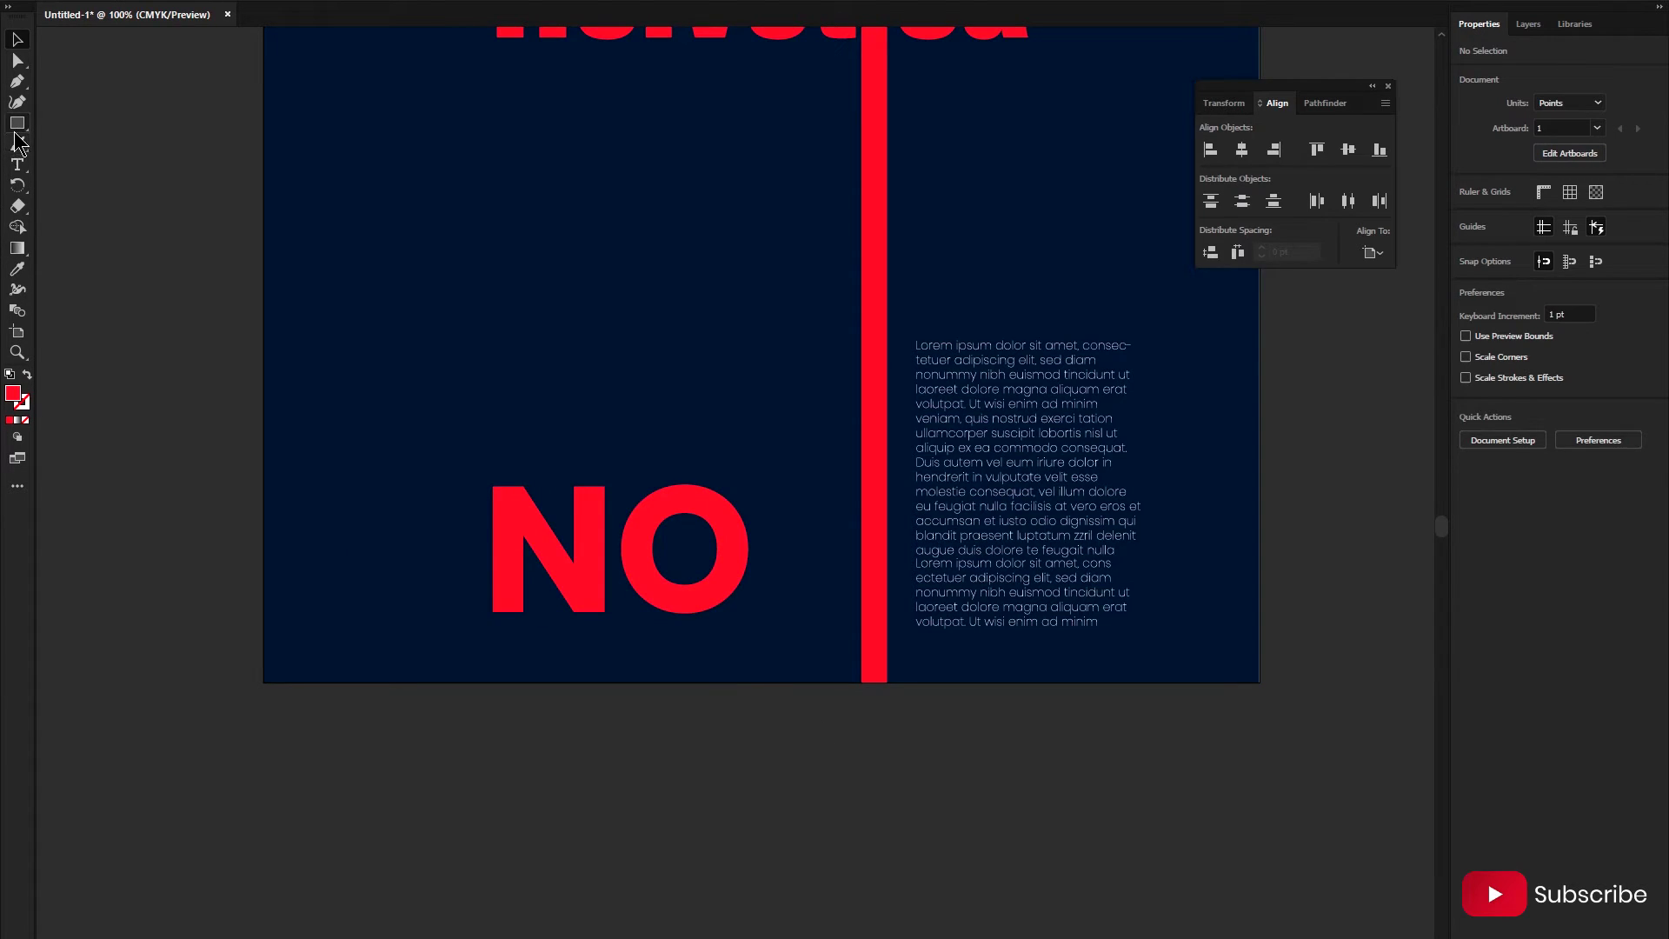
# - Draw a small circle as a period after NO and group them as 'NO.'
pyautogui.moveTo(16, 122); pyautogui.dragTo(86, 144)
pyautogui.scroll(1, 770, 598)
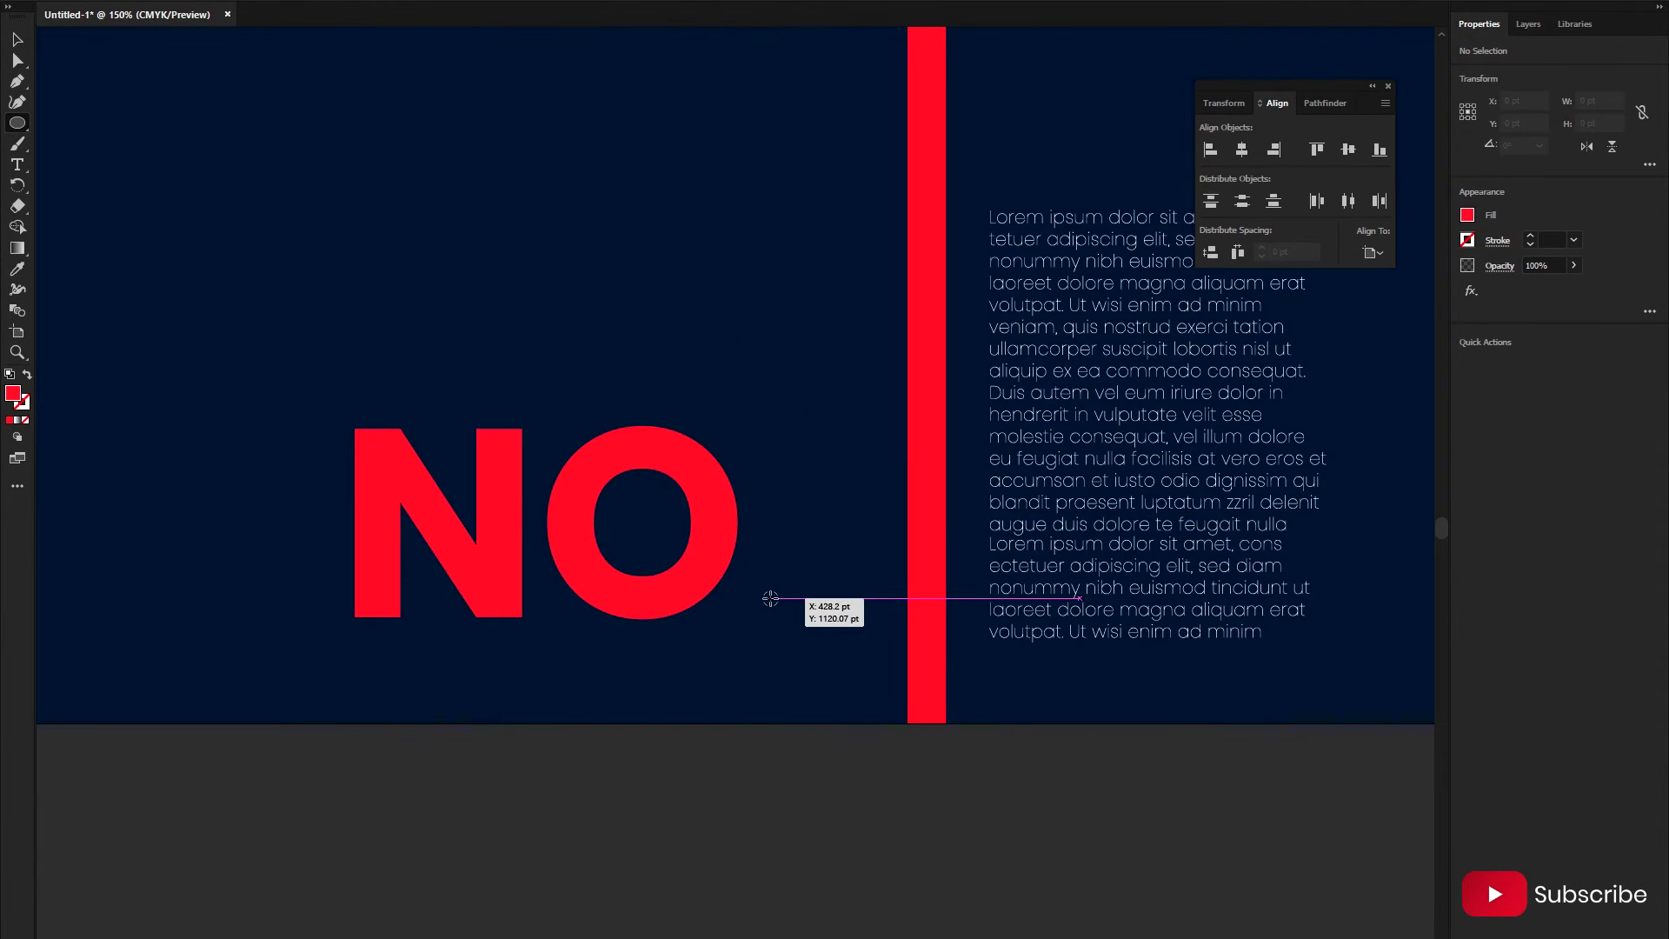
pyautogui.moveTo(751, 581); pyautogui.dragTo(783, 616)
pyautogui.press('v')
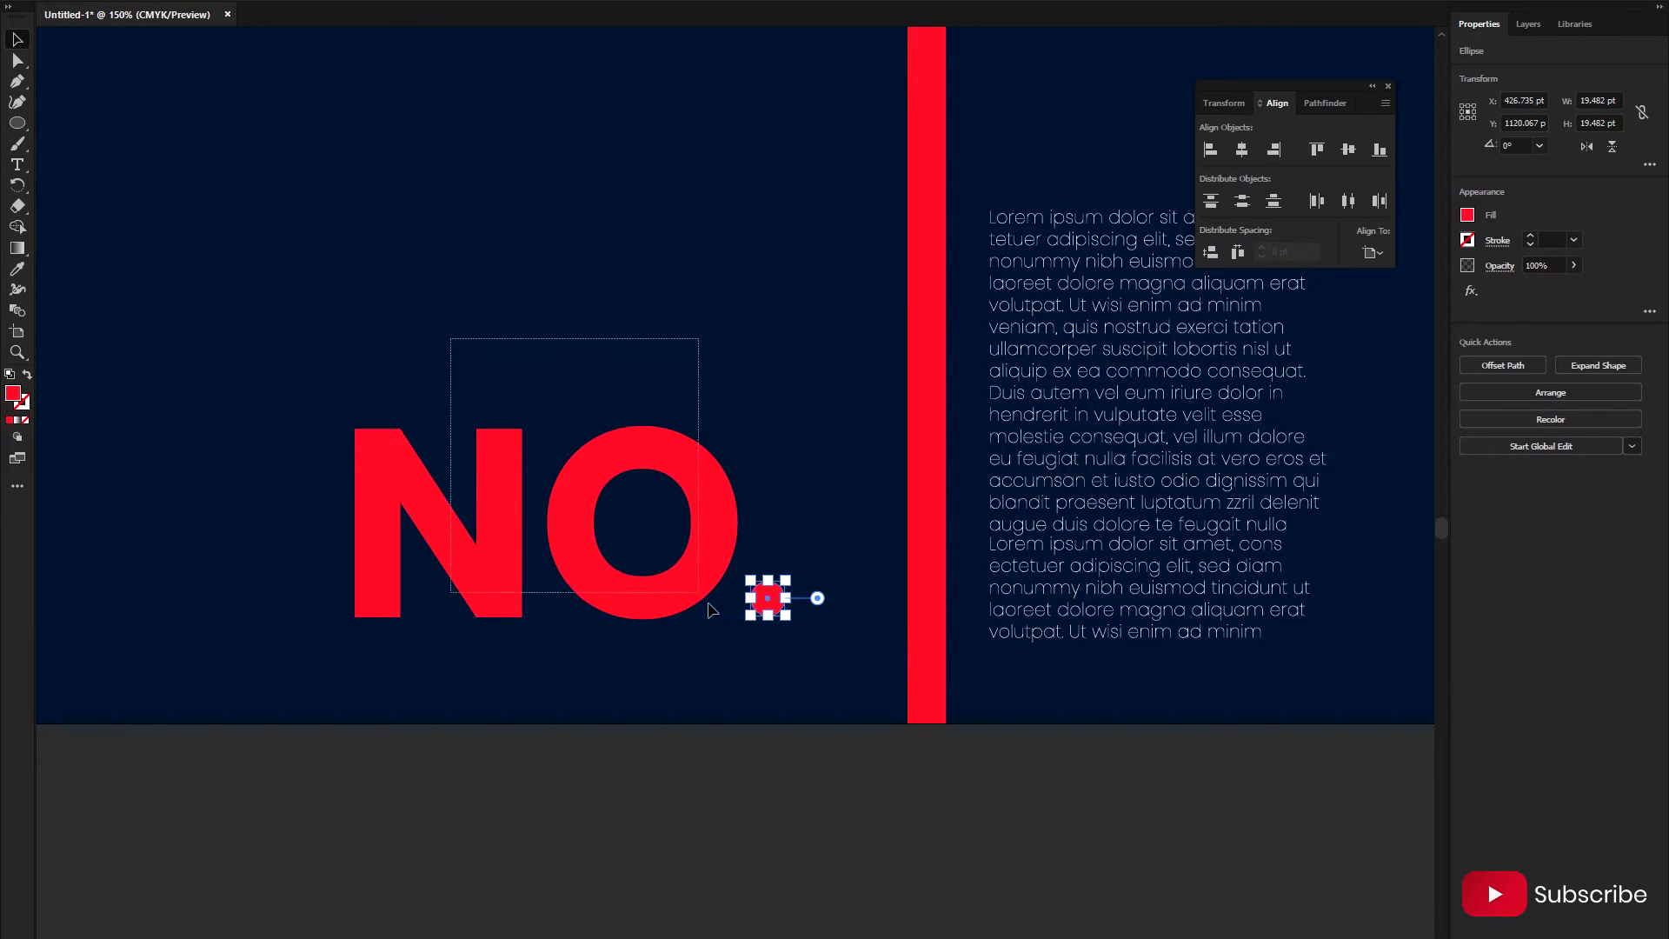
pyautogui.click(775, 644)
pyautogui.keyDown('shift'); pyautogui.click(766, 598); pyautogui.keyUp('shift')
pyautogui.hotkey('ctrl', 'g')
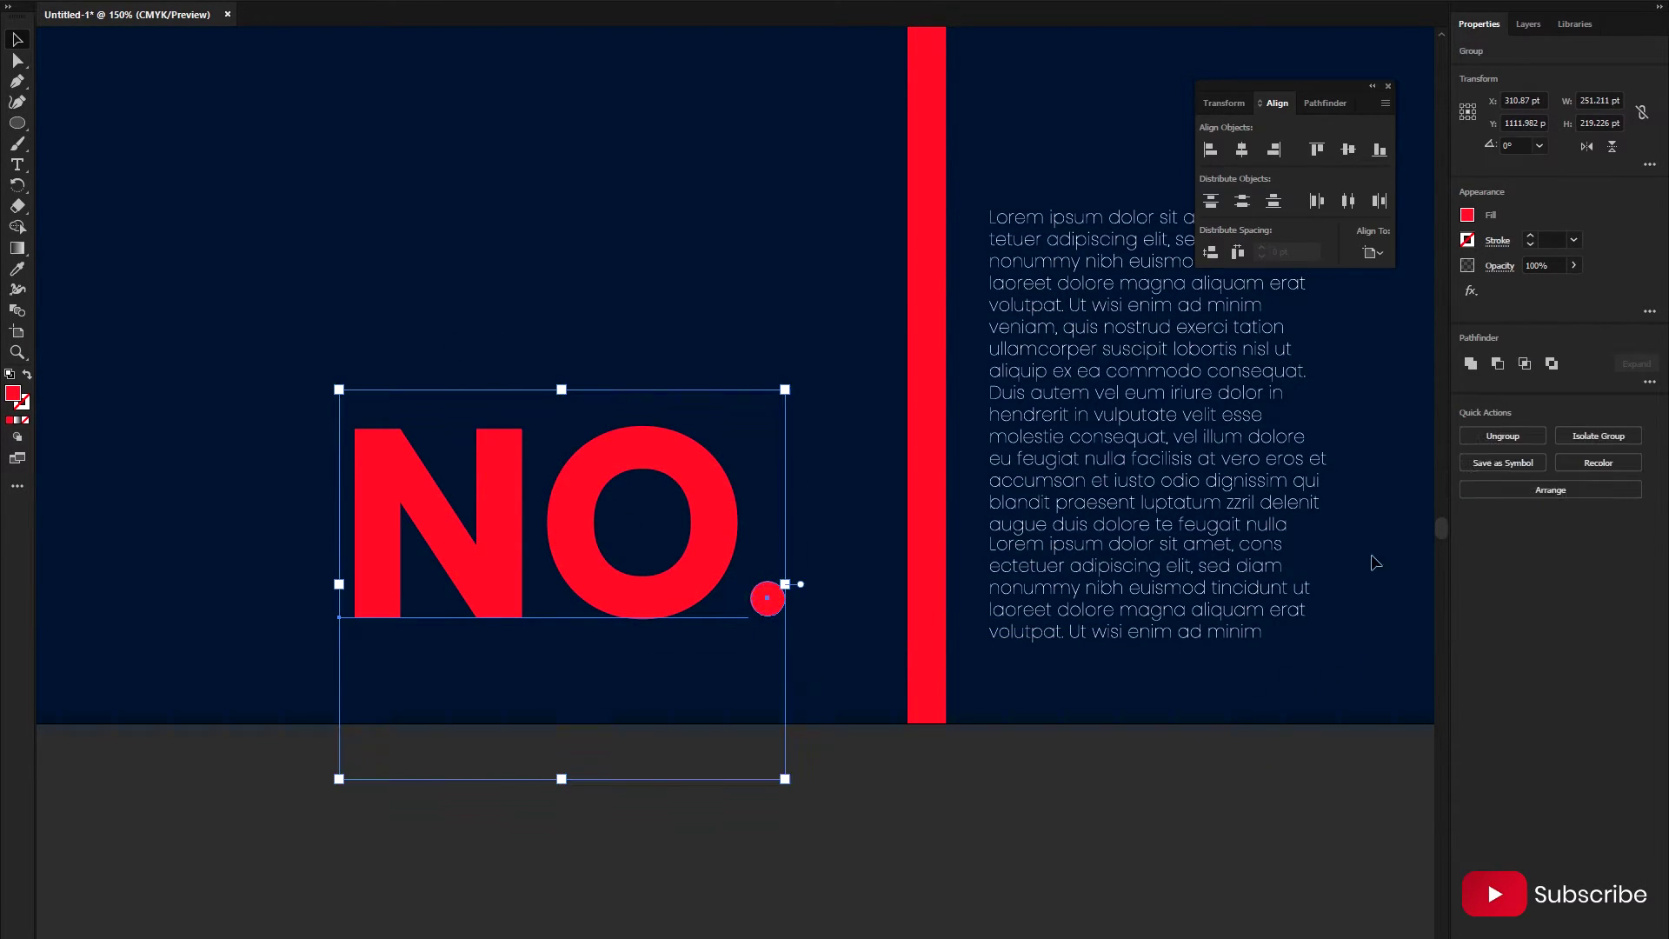
# - Expand the NO. group into shapes and move it lower toward the poster's bottom
pyautogui.click(157, 3)
pyautogui.click(193, 197)
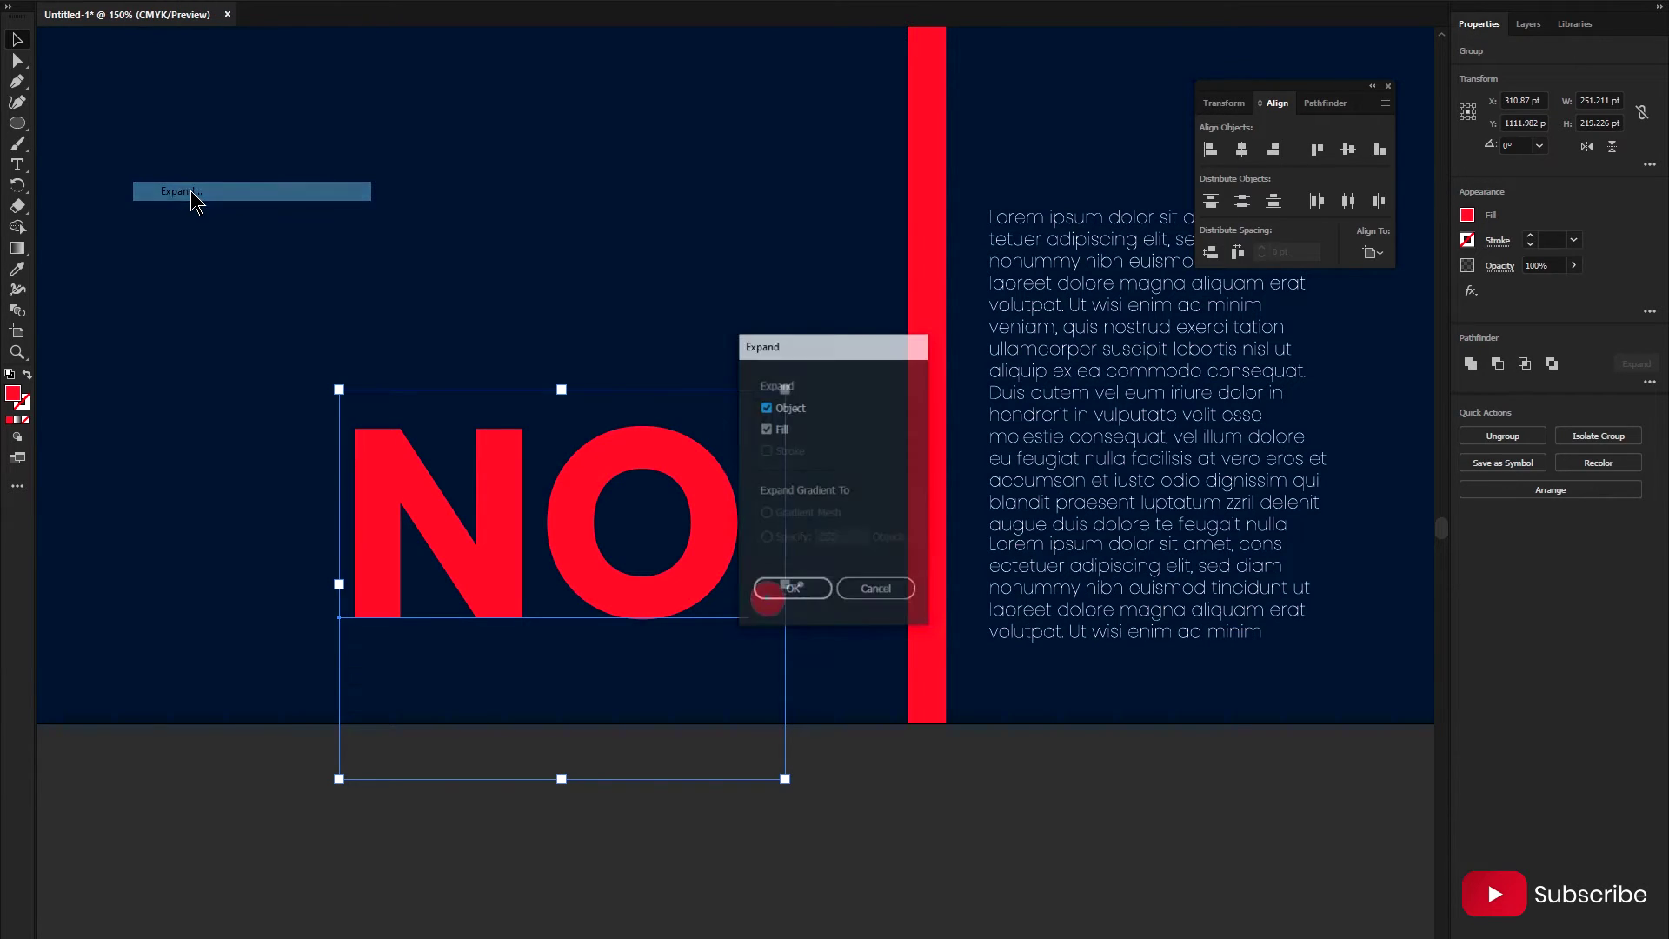
pyautogui.click(815, 598)
pyautogui.click(826, 634)
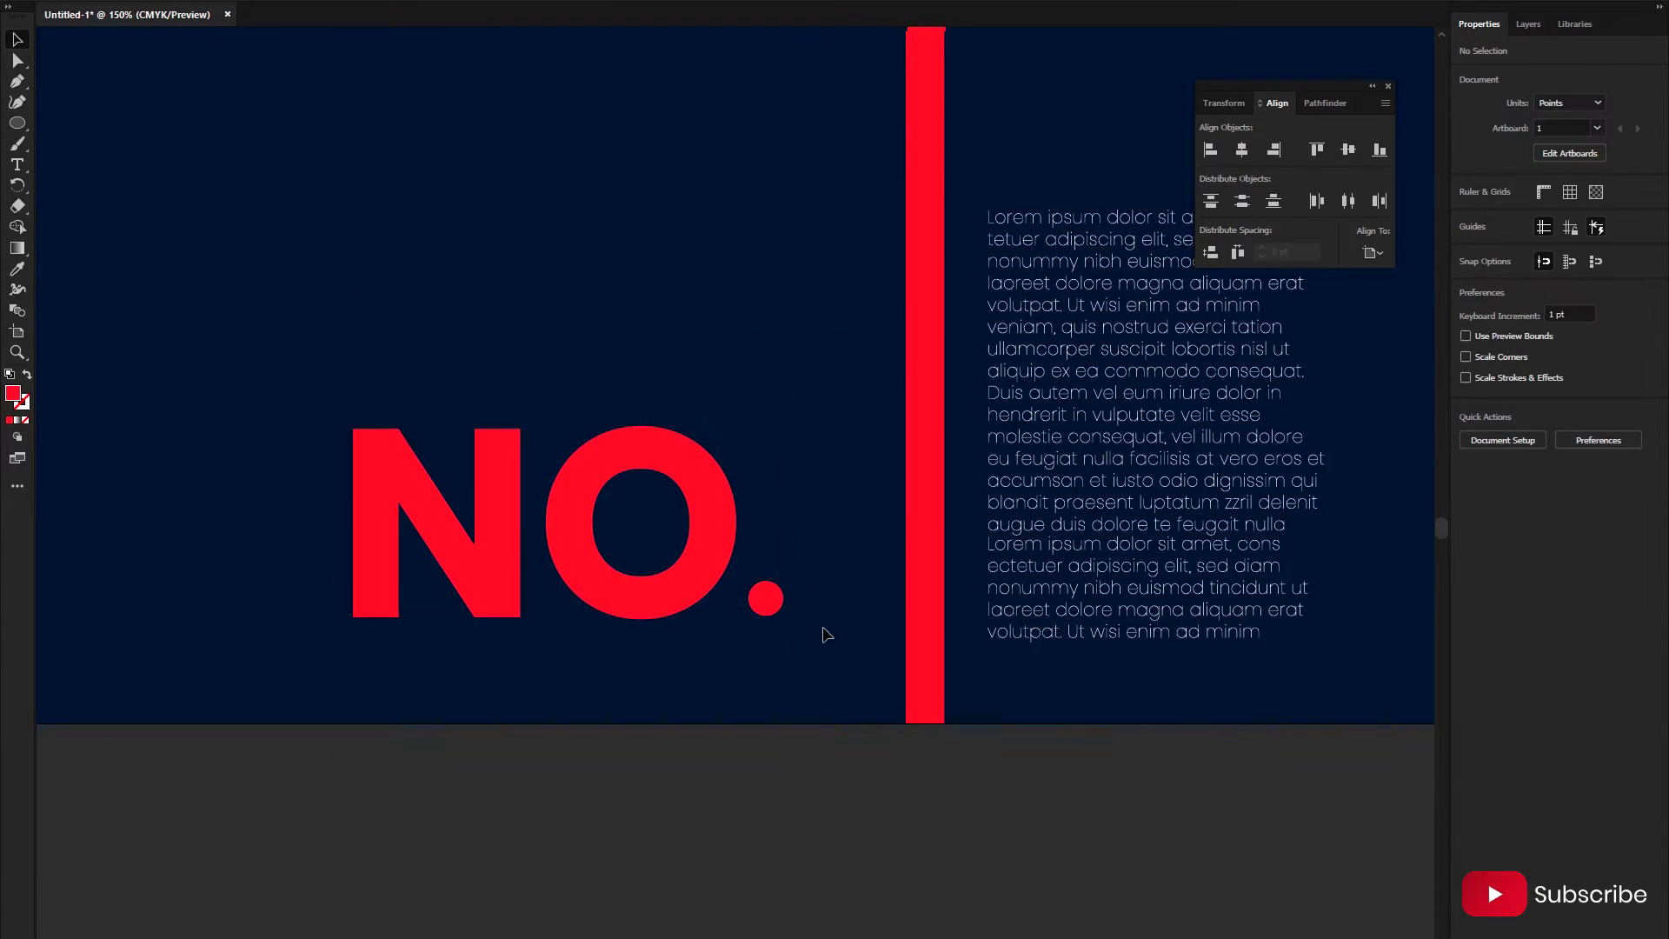
pyautogui.keyDown('alt'); pyautogui.scroll(-1, 824, 637); pyautogui.keyUp('alt')
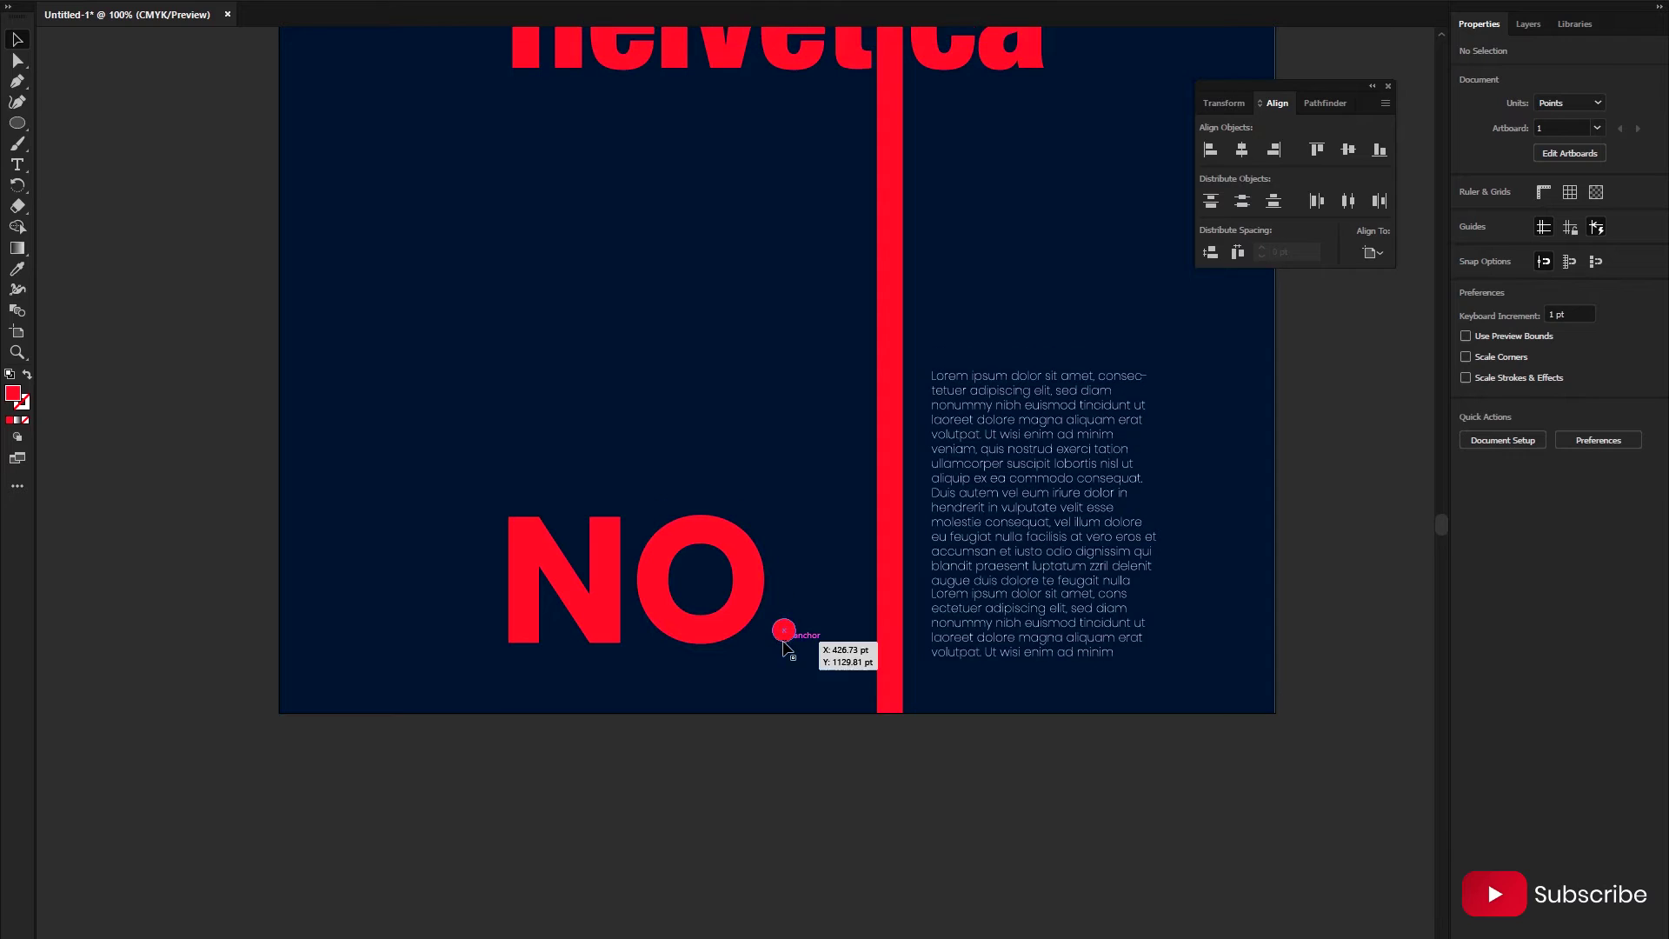
pyautogui.scroll(1, 783, 641)
pyautogui.moveTo(729, 643); pyautogui.dragTo(749, 674)
# - Preview a reflection of the NO. lettering, then cancel it
pyautogui.scroll(2, 794, 623)
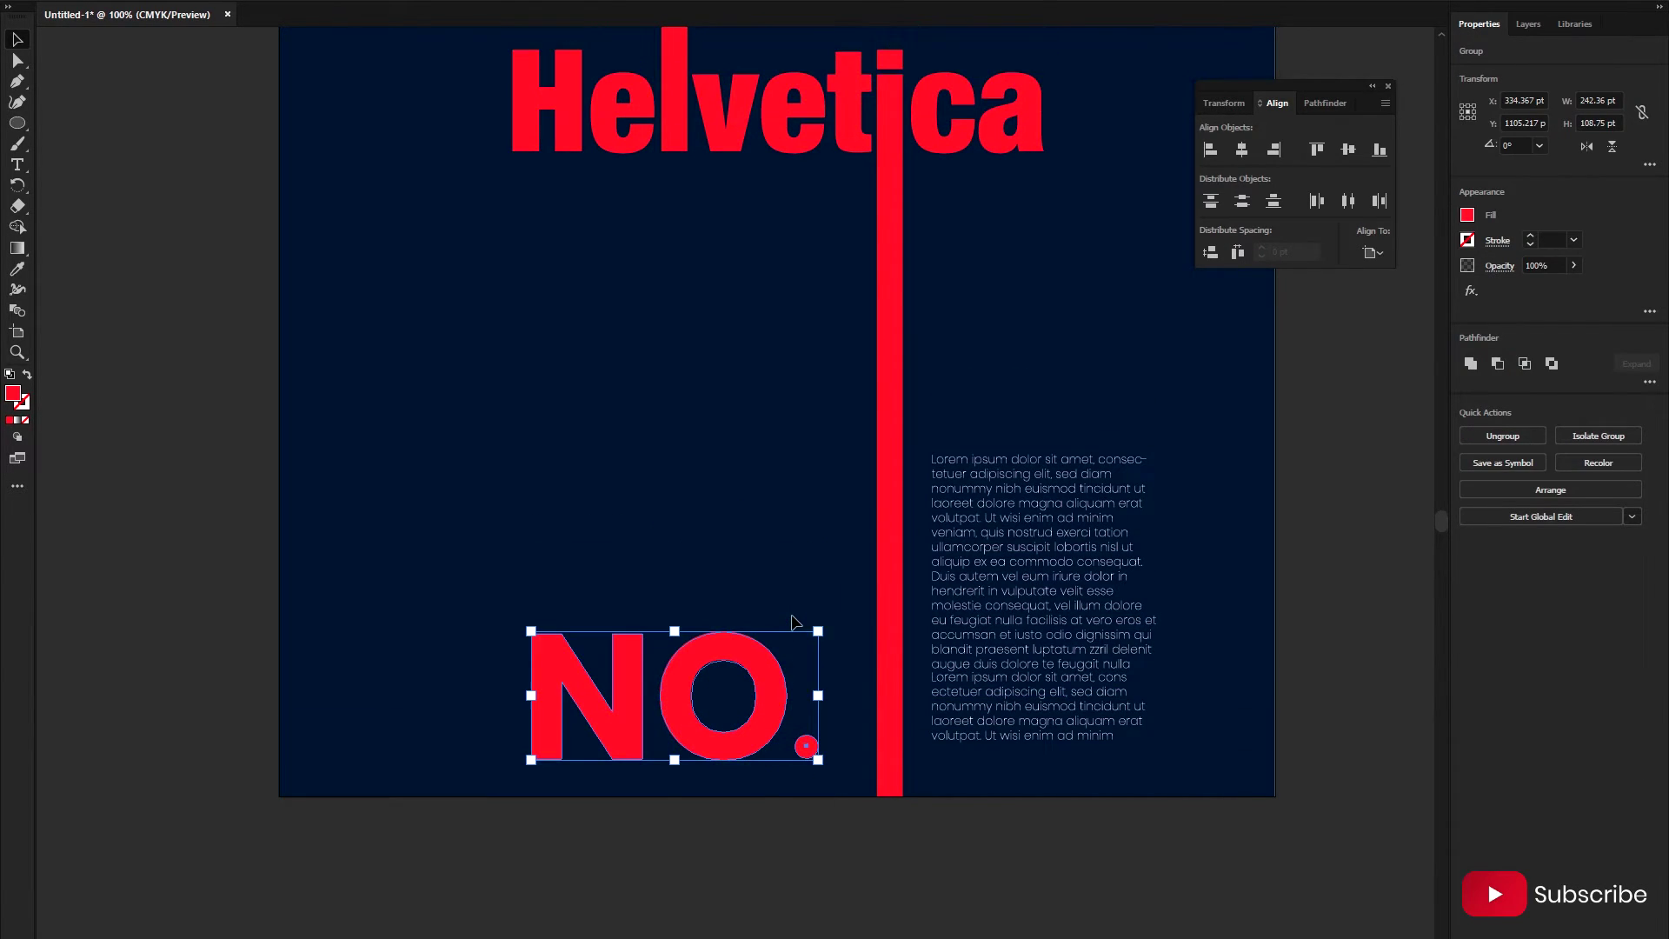
pyautogui.rightClick(1021, 598)
pyautogui.moveTo(1072, 785)
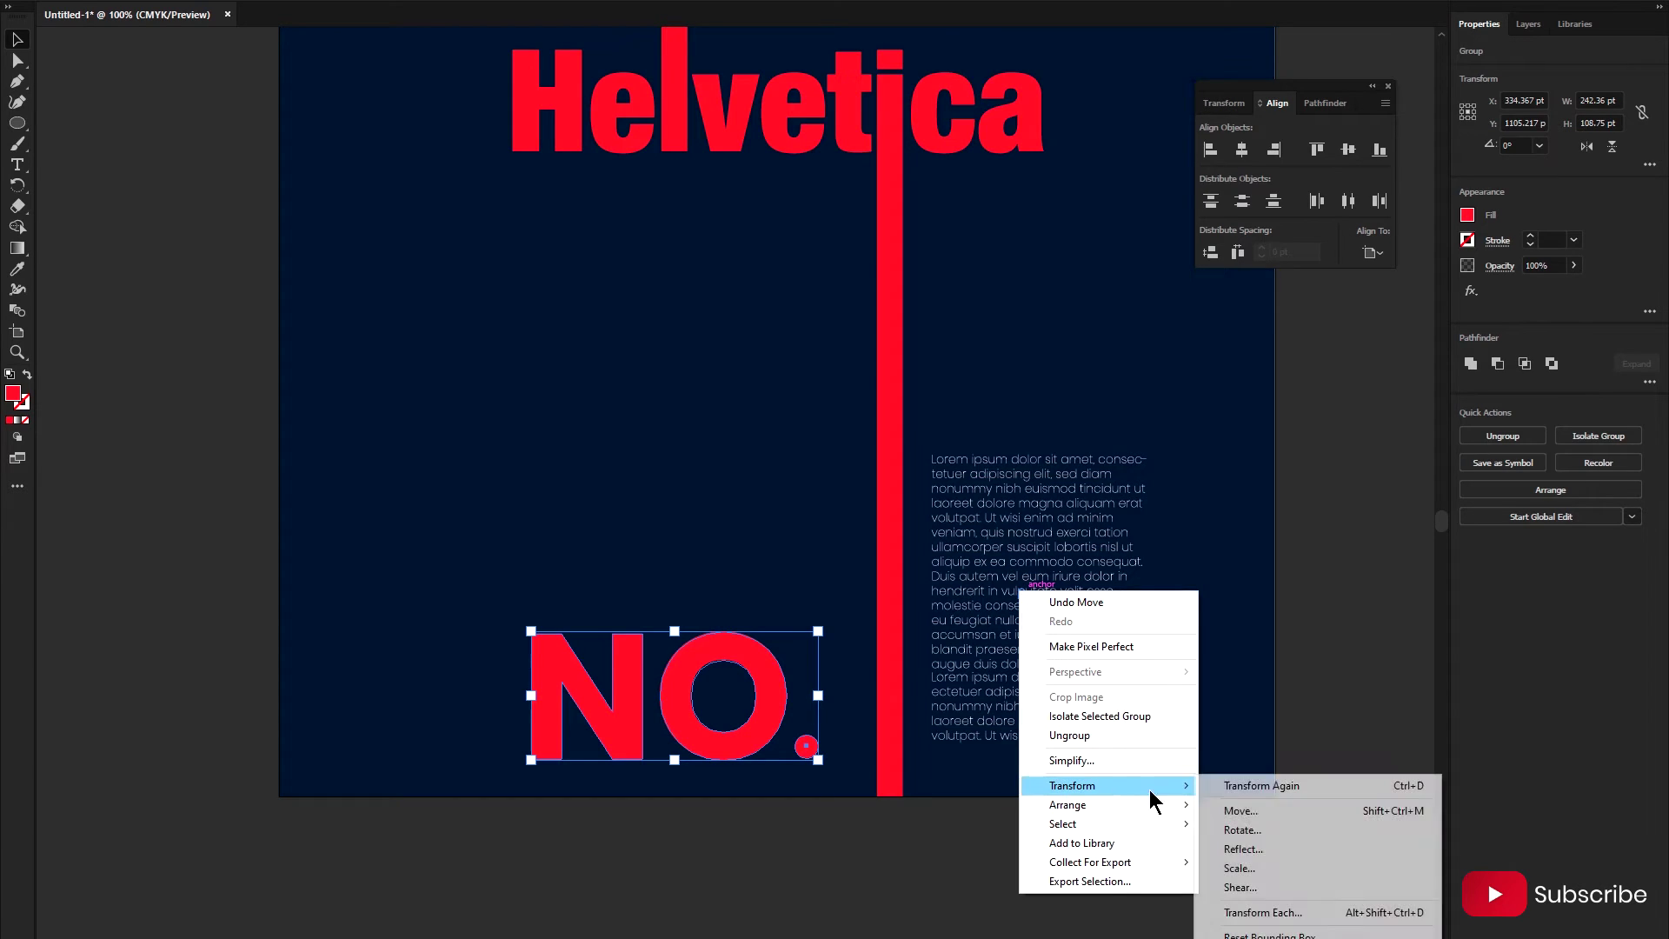
pyautogui.click(1243, 847)
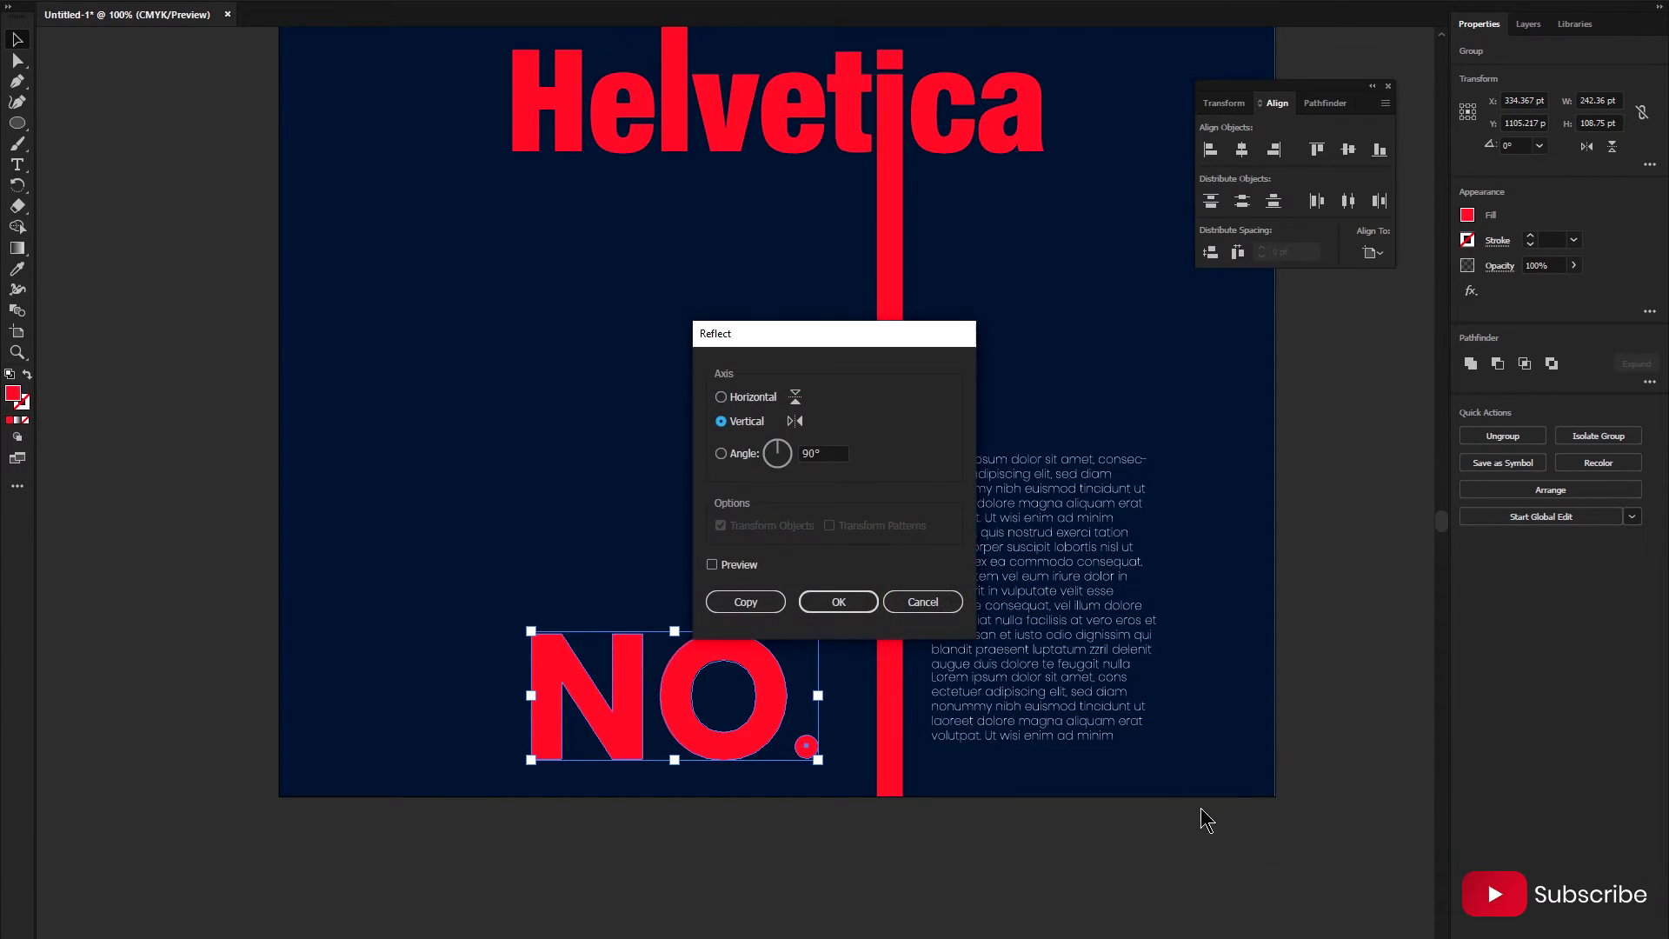
pyautogui.click(739, 566)
pyautogui.click(923, 608)
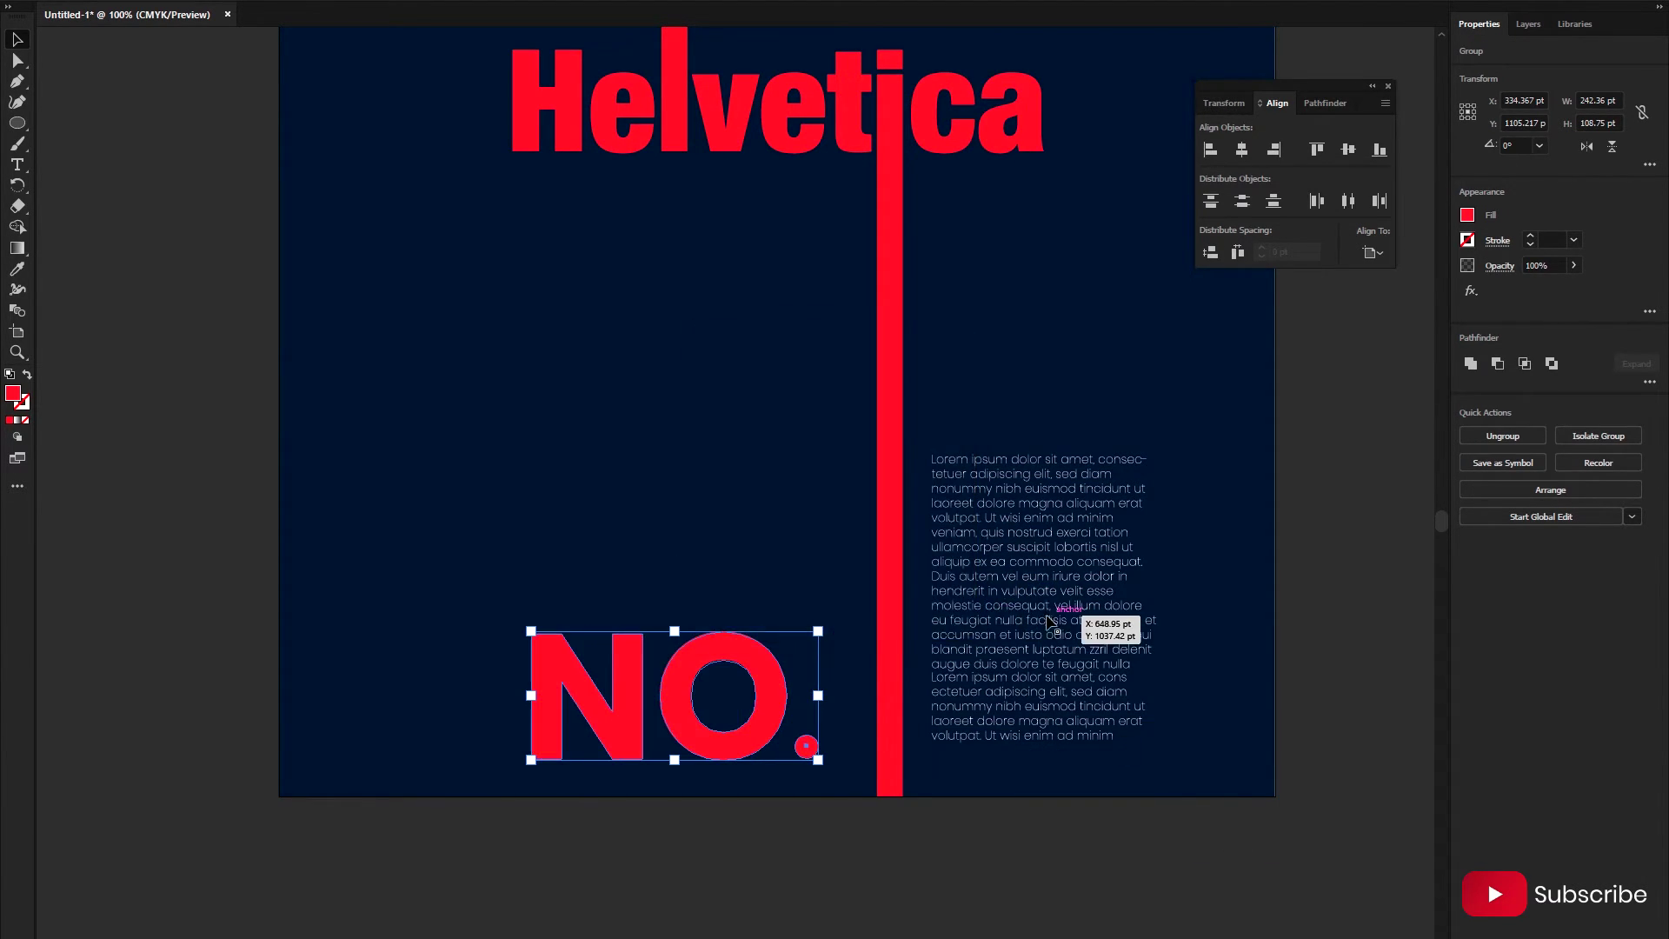
# - Make a vertically reflected copy of the body text column and nudge it left and up
pyautogui.rightClick(1049, 616)
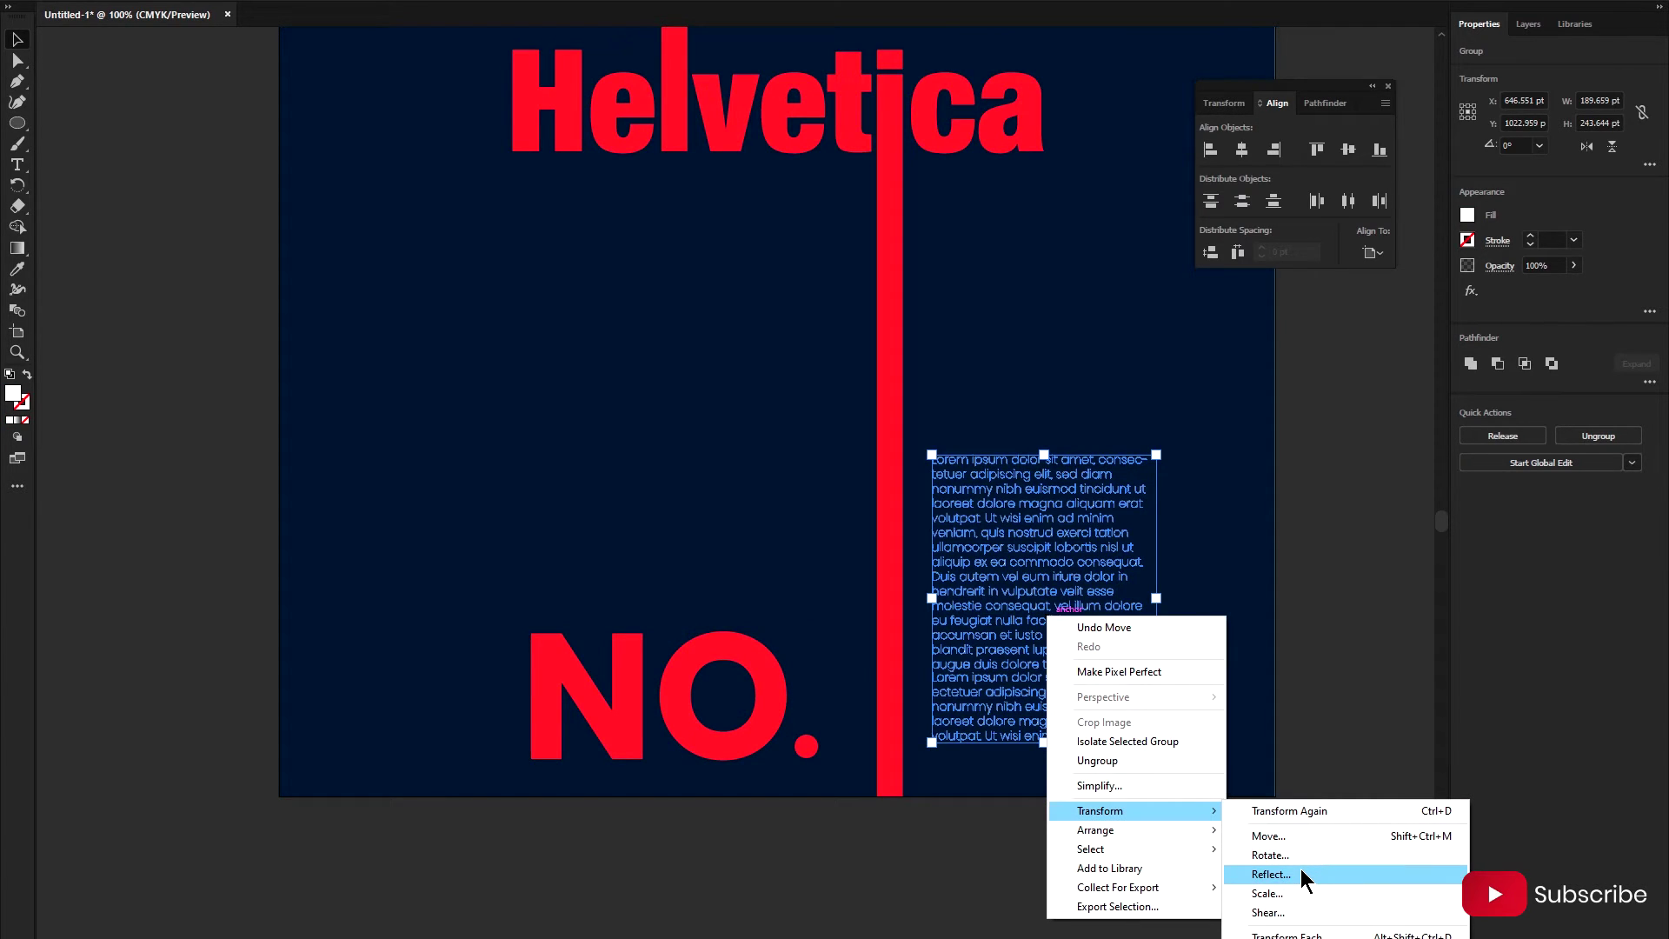
pyautogui.click(1270, 874)
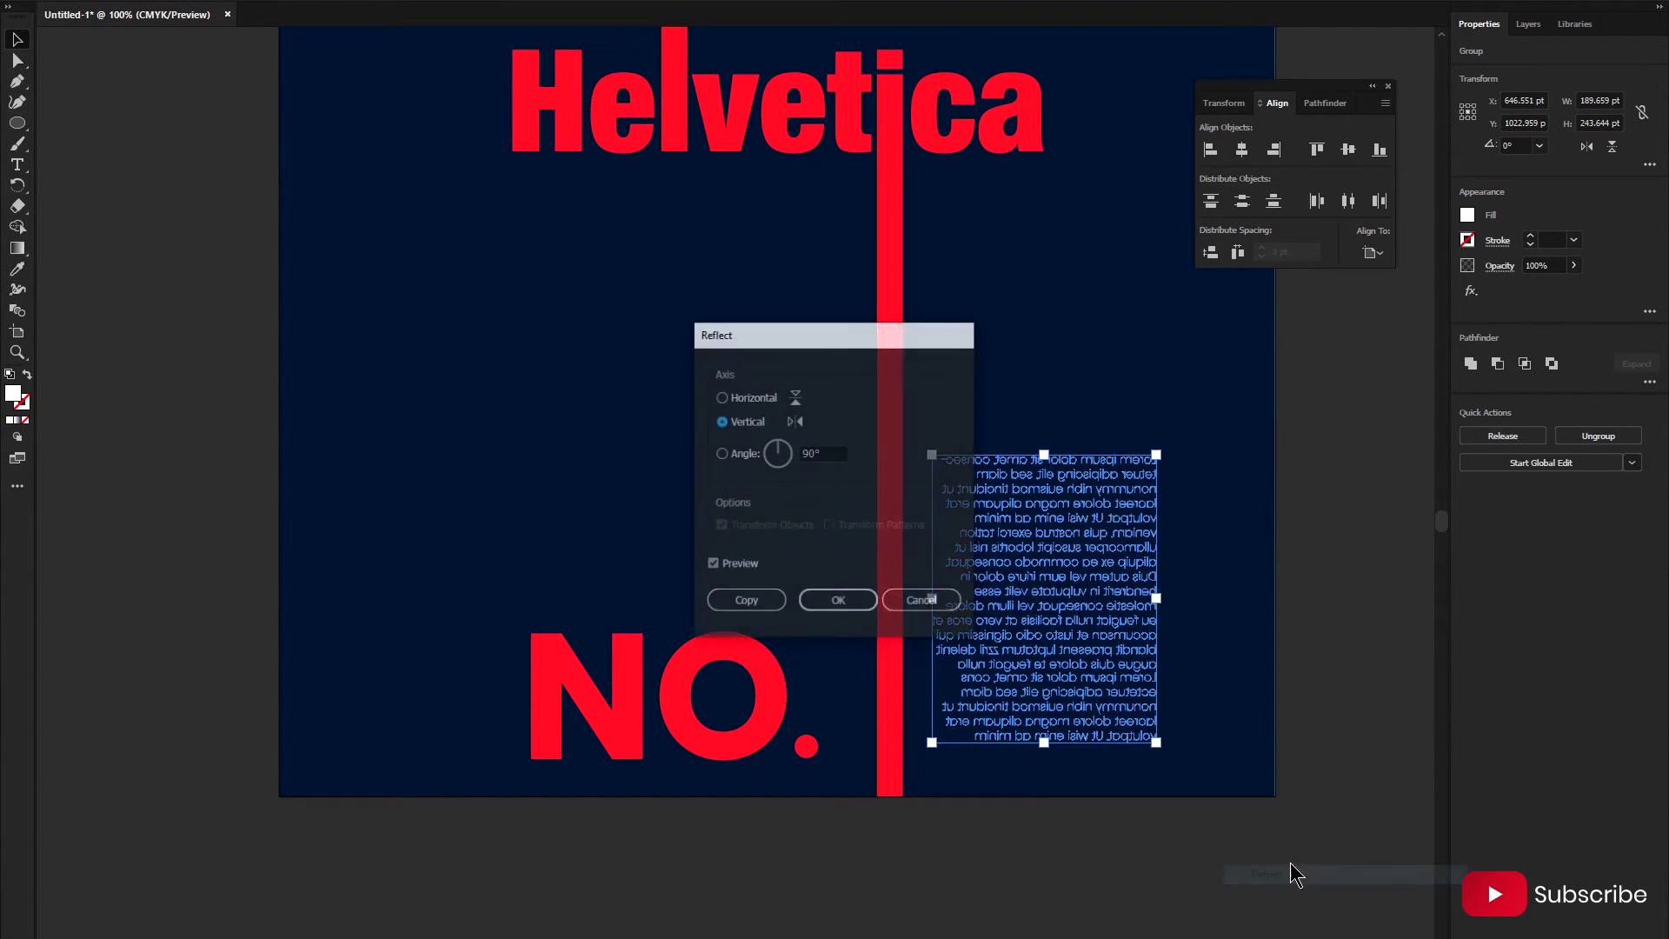
pyautogui.click(746, 602)
pyautogui.hotkey('shift', 'Left')
pyautogui.hotkey('shift', 'Left')
pyautogui.hotkey('shift', 'Left')
pyautogui.hotkey('shift', 'Left')
pyautogui.hotkey('shift', 'Left')
pyautogui.hotkey('shift', 'Left')
pyautogui.hotkey('shift', 'Left')
pyautogui.hotkey('shift', 'Left')
pyautogui.hotkey('shift', 'Left')
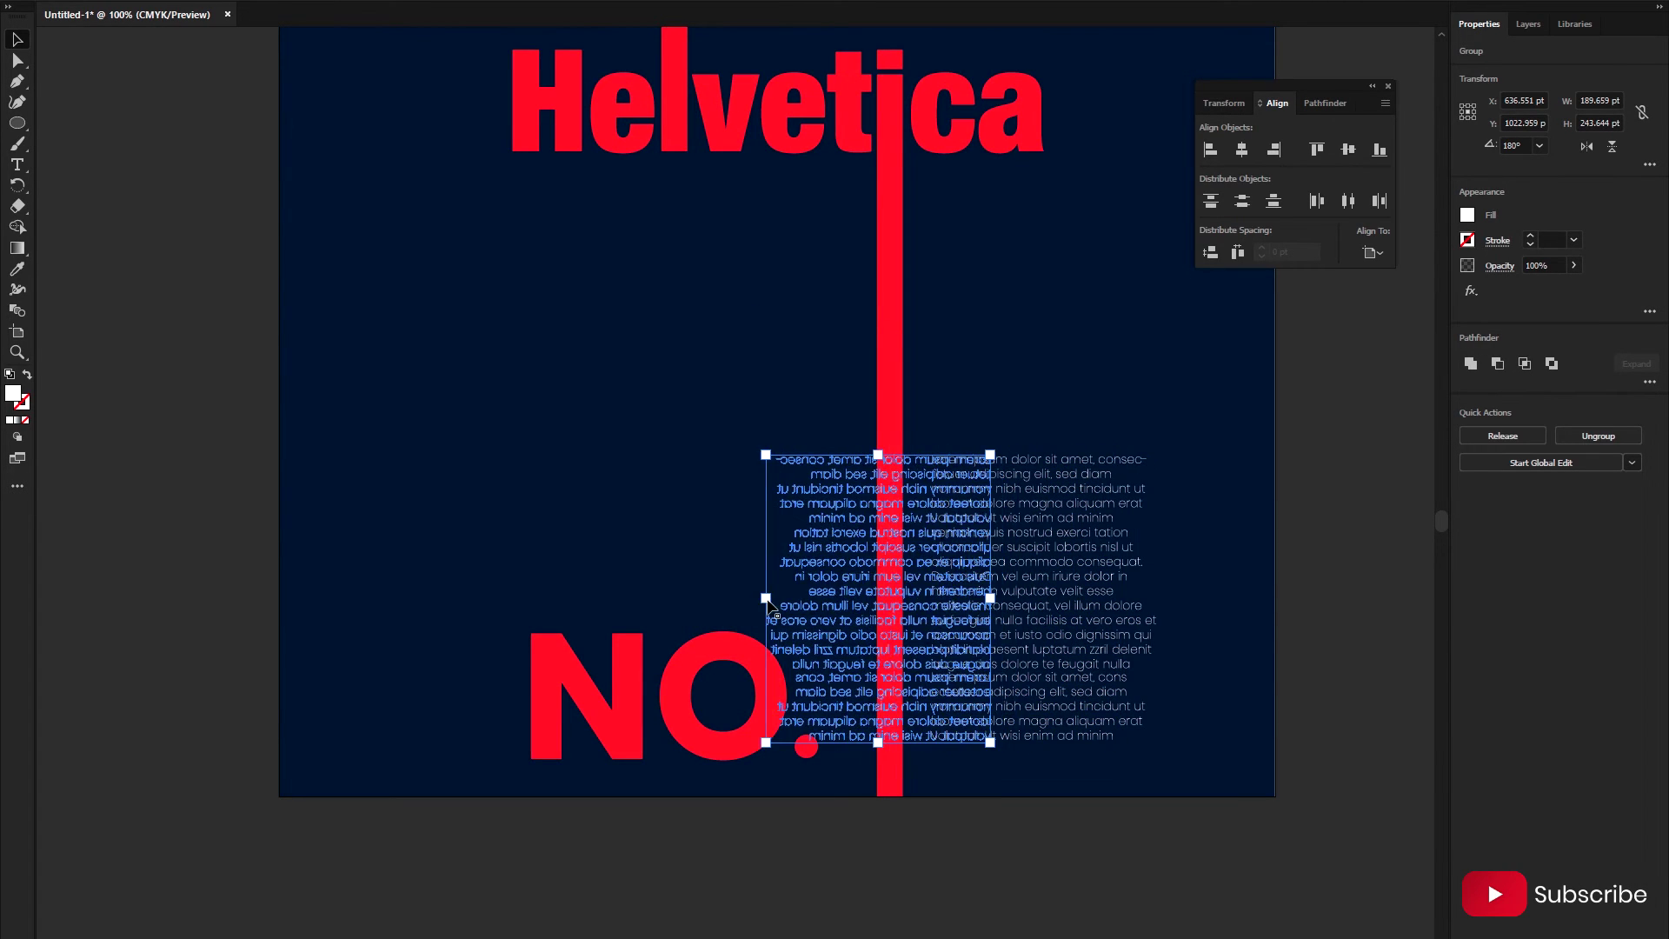
pyautogui.hotkey('shift', 'Left')
pyautogui.hotkey('shift', 'Left')
pyautogui.hotkey('shift', 'Left')
pyautogui.hotkey('shift', 'Left')
pyautogui.hotkey('shift', 'Left')
pyautogui.hotkey('shift', 'Left')
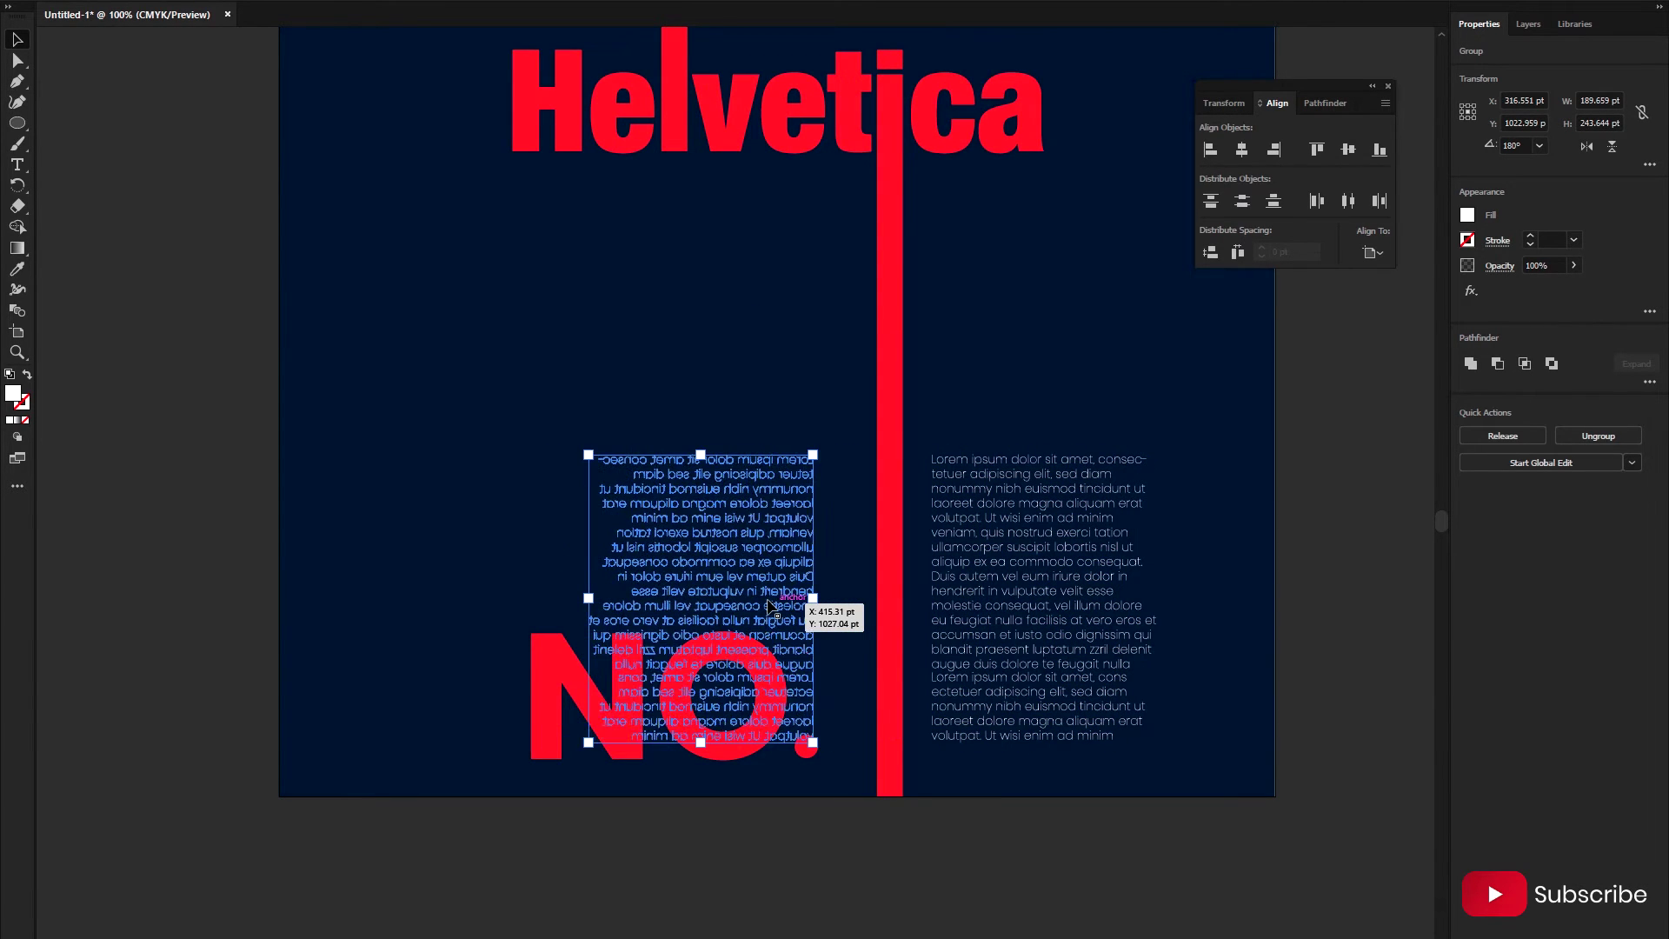
pyautogui.hotkey('shift', 'Right')
pyautogui.hotkey('shift', 'Right')
pyautogui.hotkey('shift', 'Right')
pyautogui.hotkey('shift', 'Right')
pyautogui.hotkey('shift', 'Up')
pyautogui.hotkey('shift', 'Up')
pyautogui.hotkey('shift', 'Up')
pyautogui.hotkey('shift', 'Up')
pyautogui.hotkey('shift', 'Up')
pyautogui.hotkey('shift', 'Up')
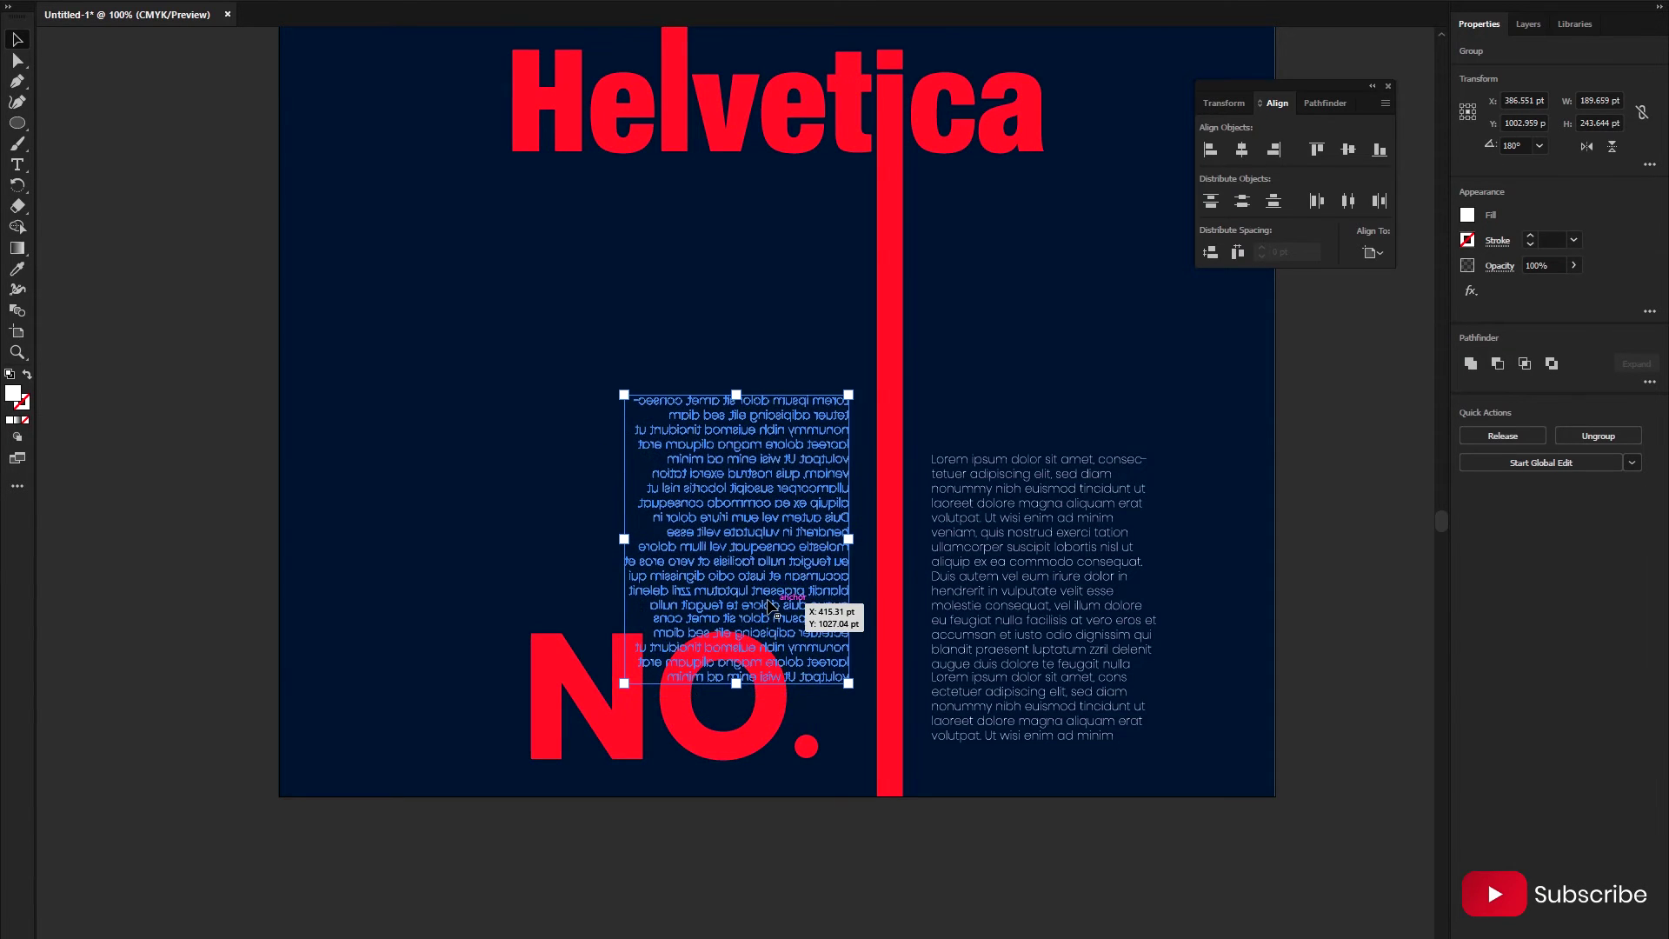
pyautogui.hotkey('shift', 'Up')
pyautogui.hotkey('shift', 'Up')
pyautogui.hotkey('shift', 'Up')
pyautogui.hotkey('shift', 'Up')
pyautogui.hotkey('shift', 'Up')
pyautogui.hotkey('shift', 'Up')
pyautogui.hotkey('shift', 'Up')
pyautogui.hotkey('shift', 'Up')
pyautogui.hotkey('shift', 'Up')
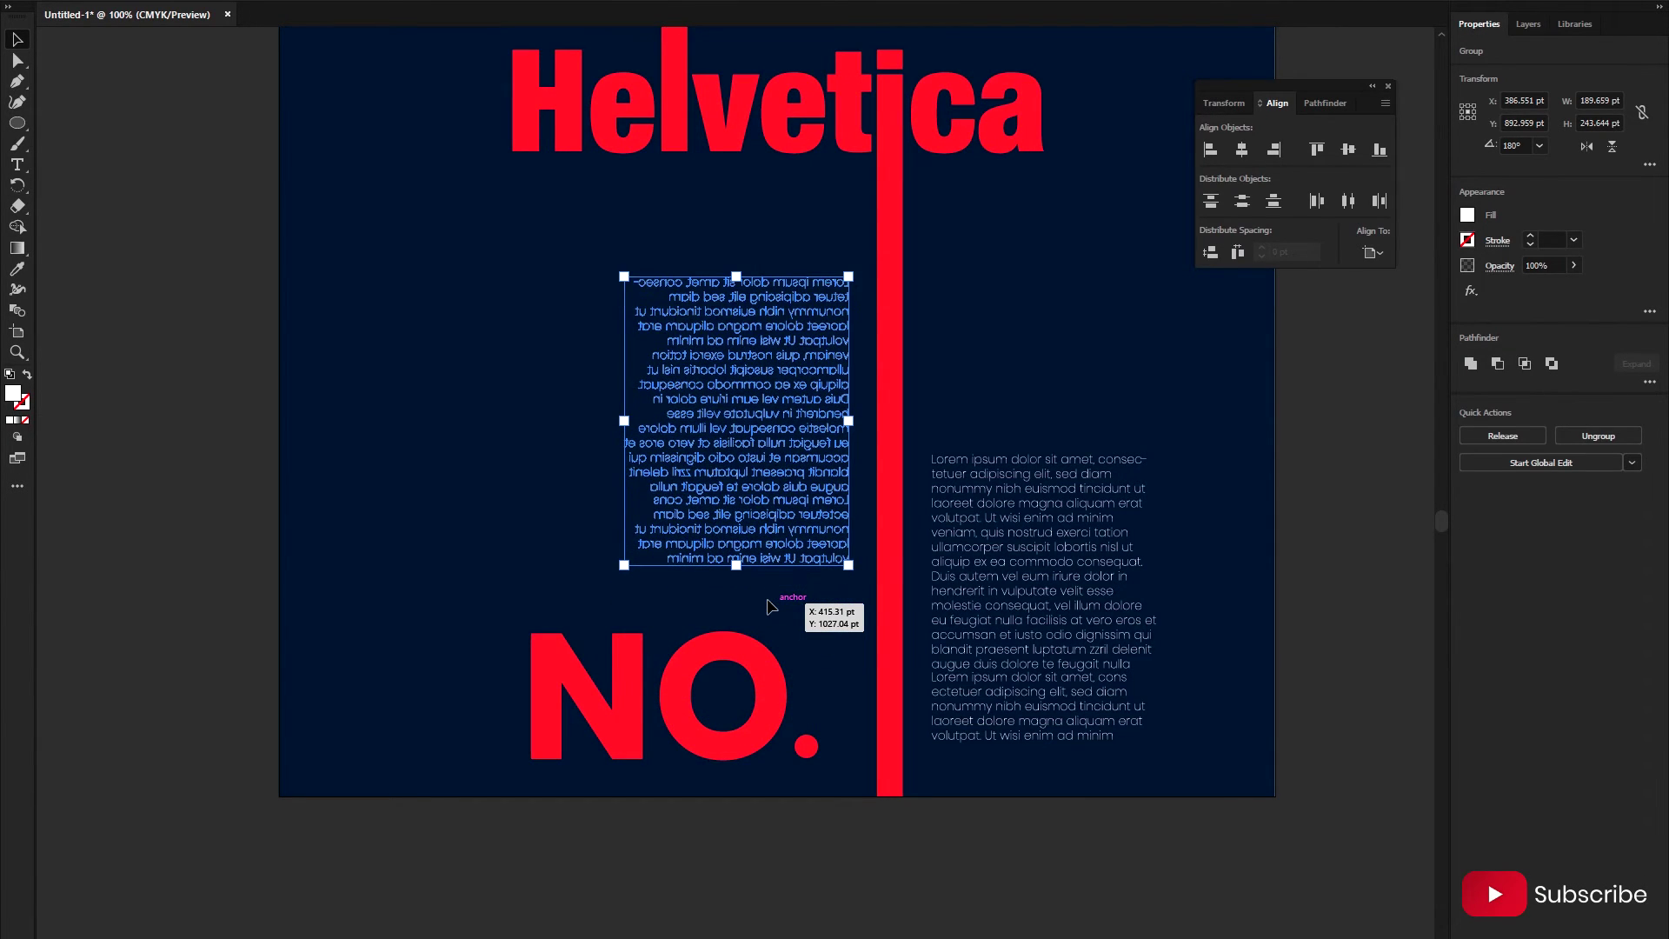
pyautogui.hotkey('shift', 'Up')
pyautogui.hotkey('shift', 'Up')
pyautogui.hotkey('shift', 'Up')
pyautogui.hotkey('shift', 'Up')
pyautogui.hotkey('shift', 'Up')
pyautogui.hotkey('shift', 'Up')
pyautogui.hotkey('shift', 'Up')
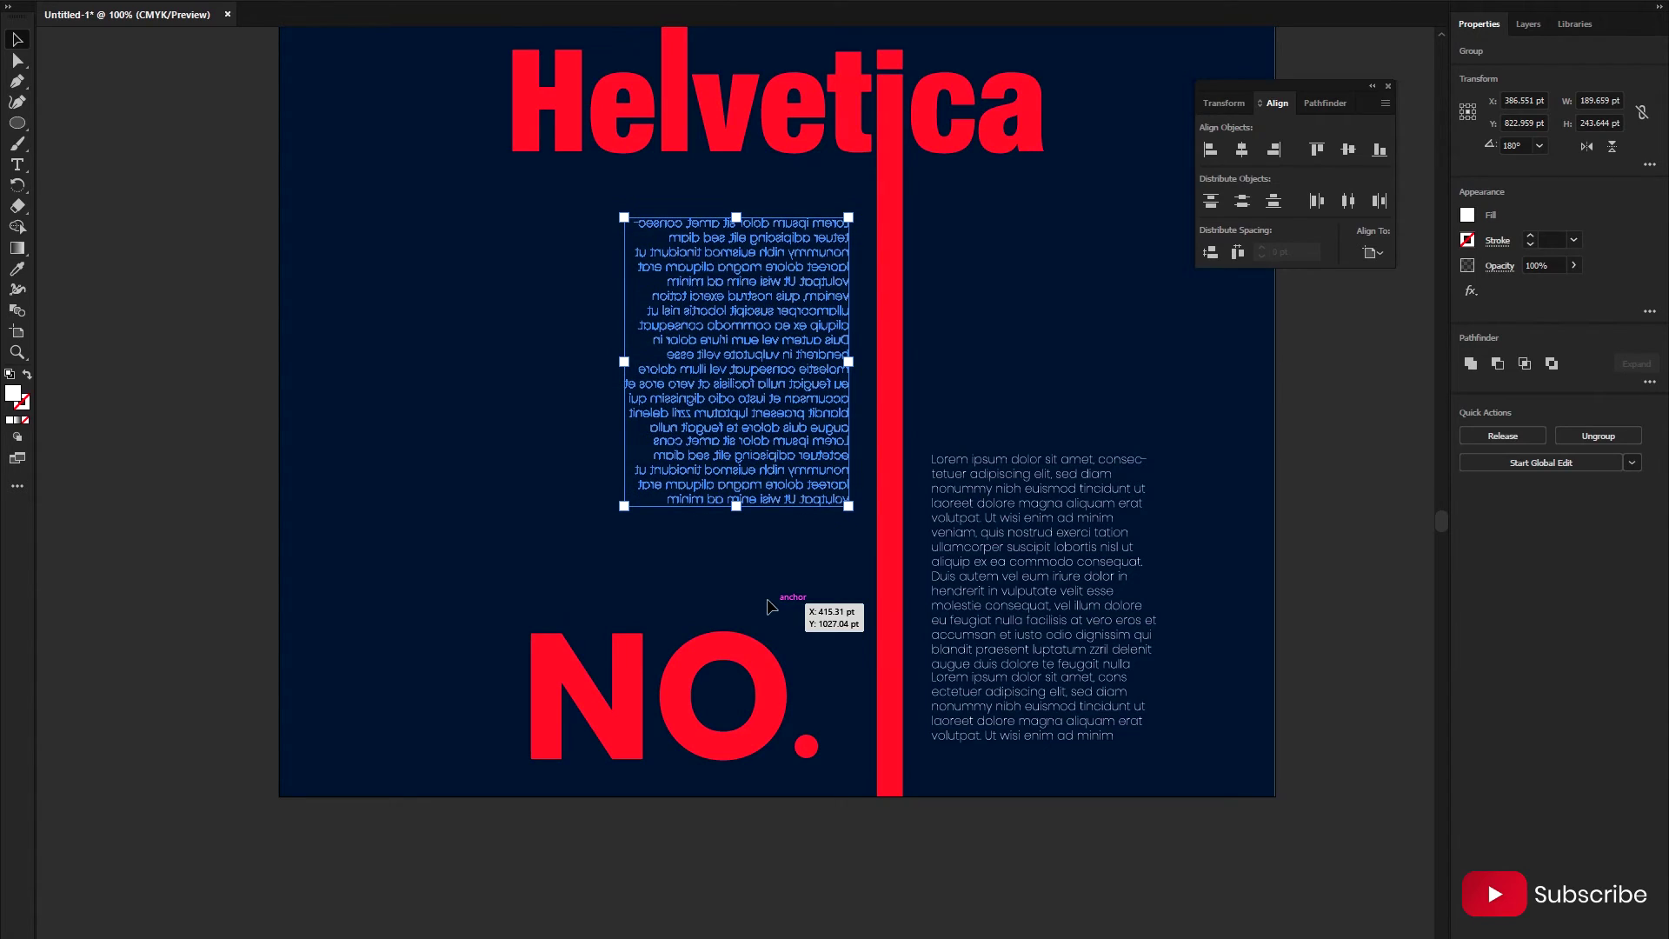
pyautogui.hotkey('shift', 'Up')
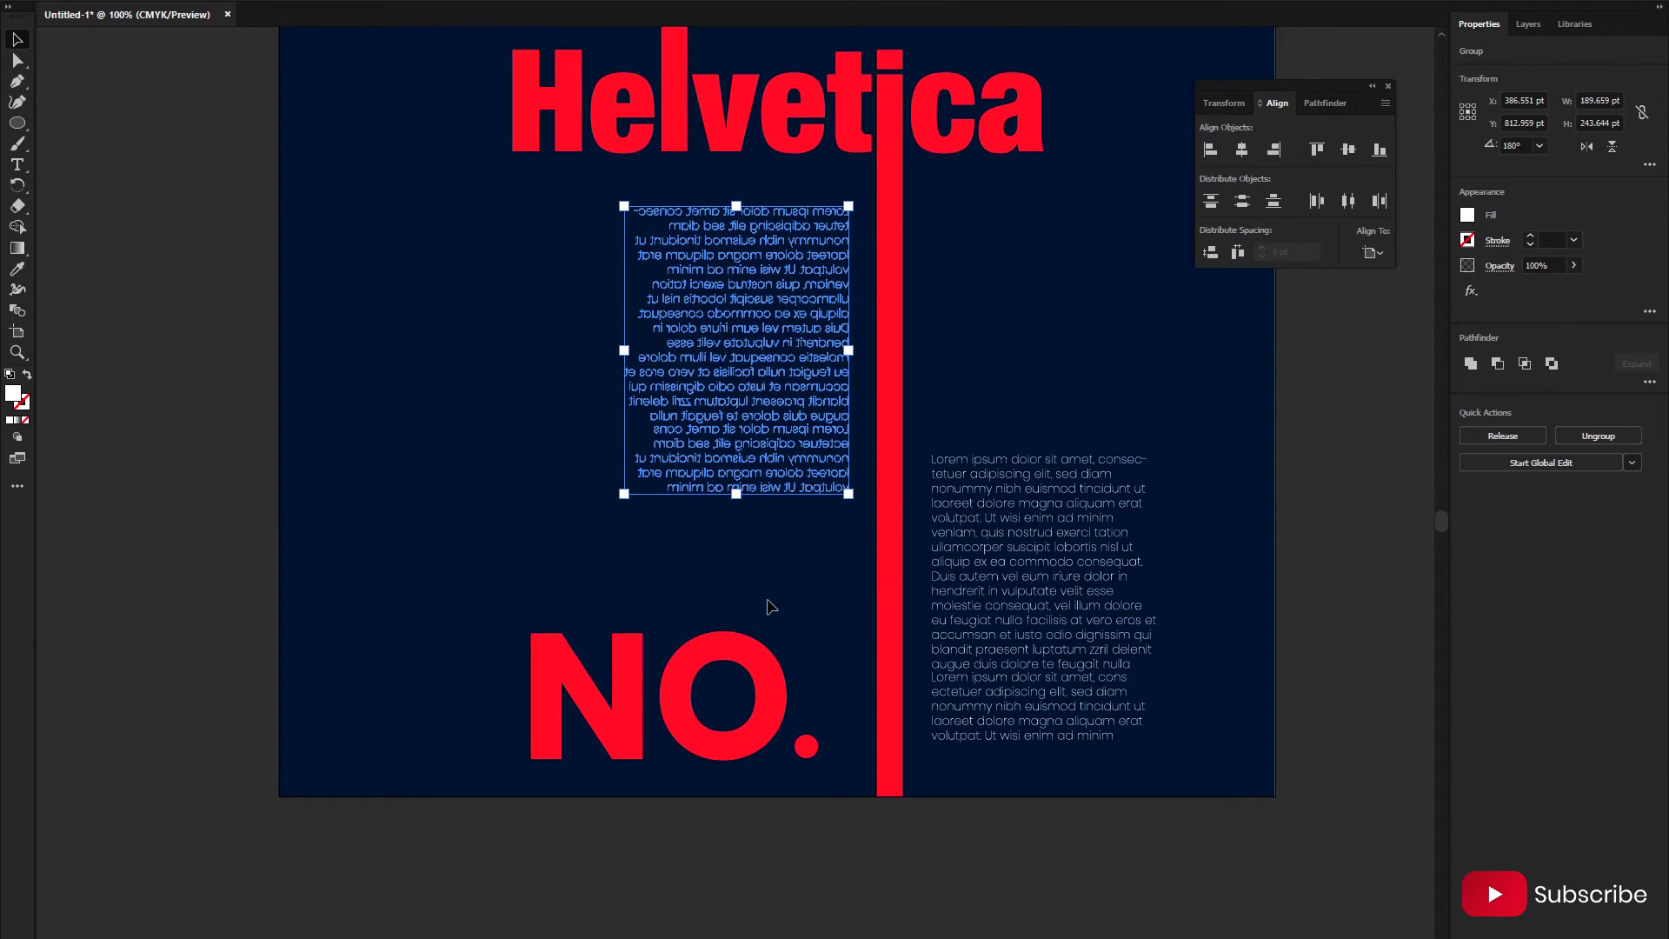
# - Zoom out to review the poster with the new text column
pyautogui.click(994, 417)
pyautogui.scroll(-6, 962, 615)
pyautogui.scroll(1, 817, 287)
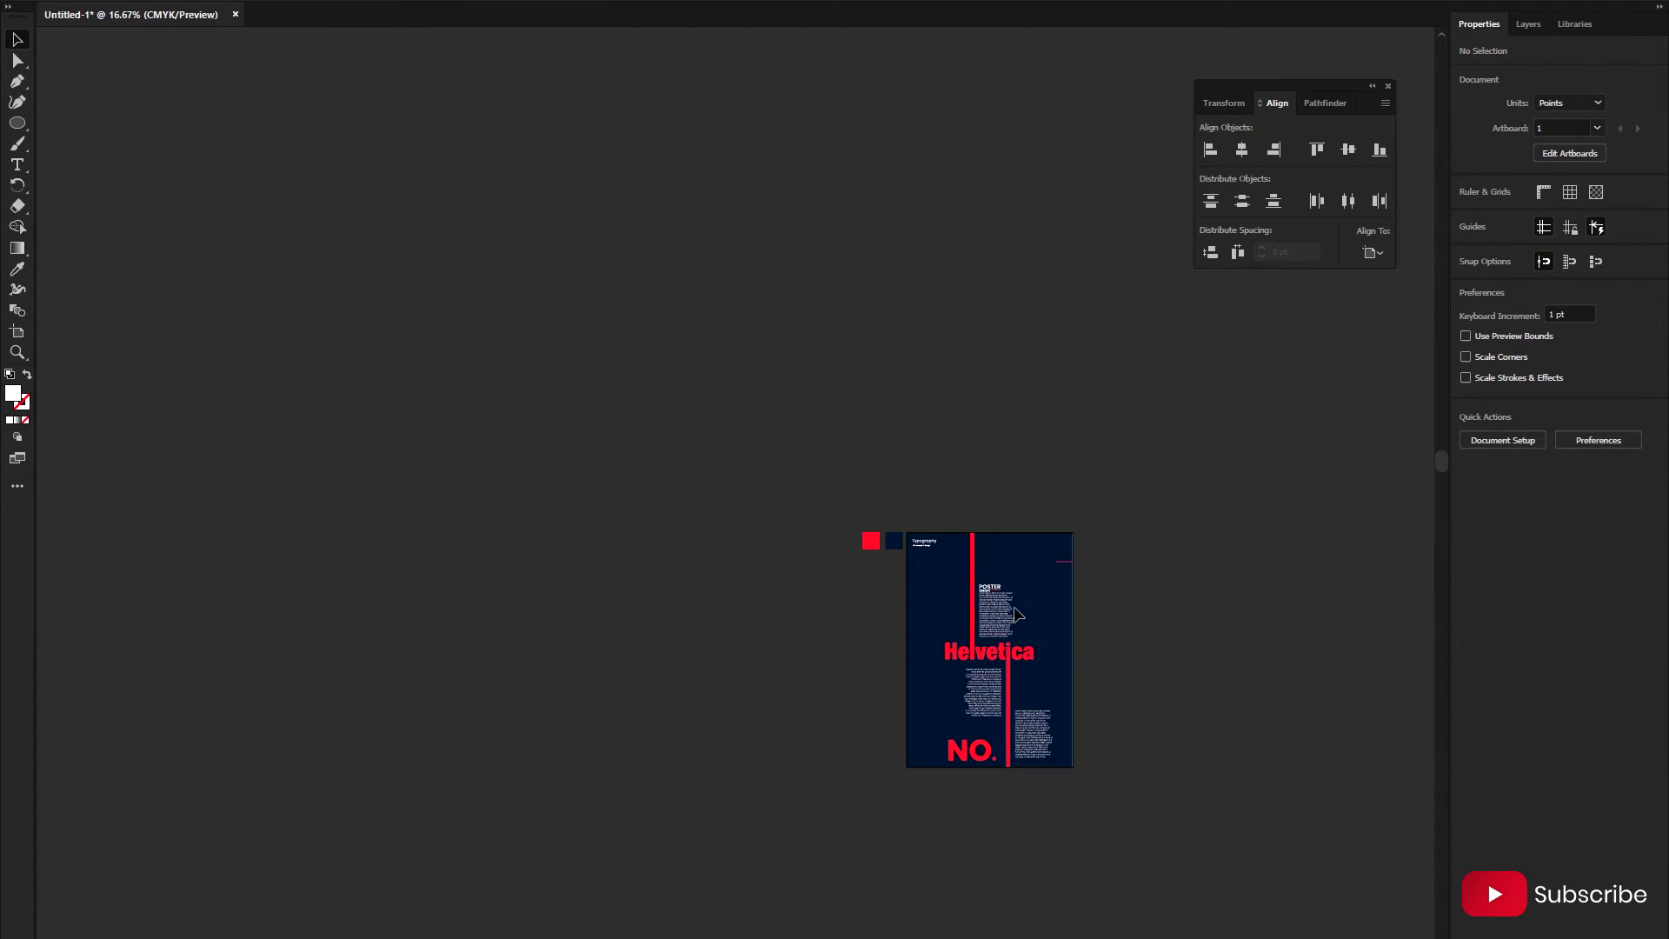
pyautogui.scroll(1, 1014, 613)
pyautogui.scroll(-1, 1112, 643)
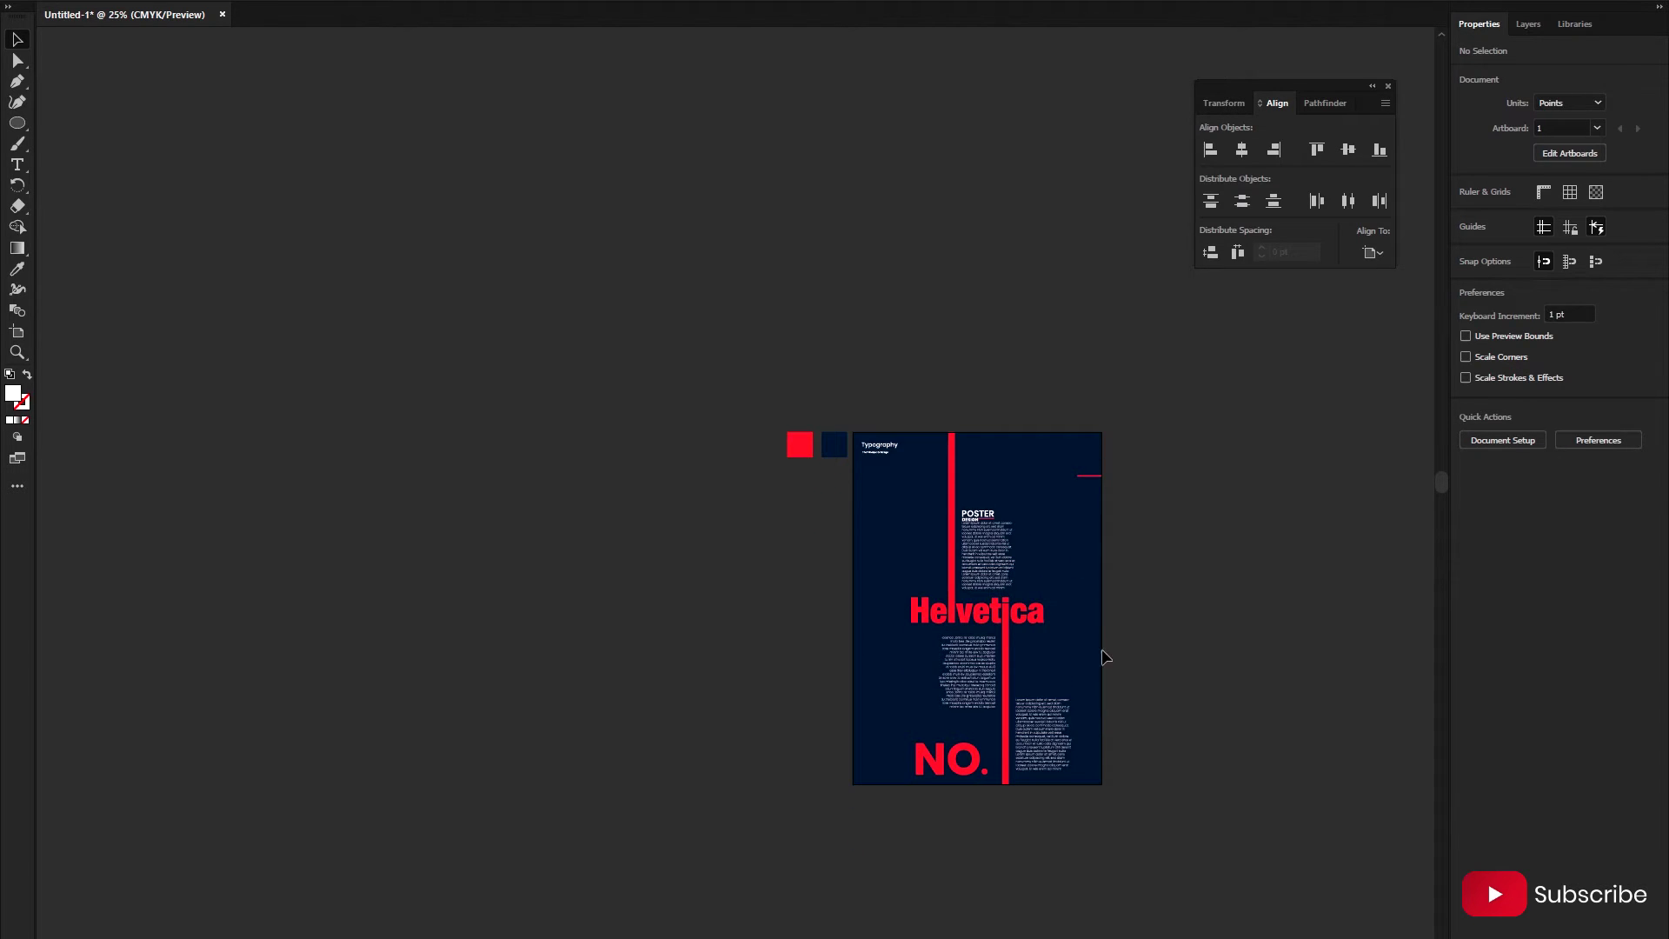
pyautogui.scroll(-2, 1040, 734)
pyautogui.scroll(1, 1056, 749)
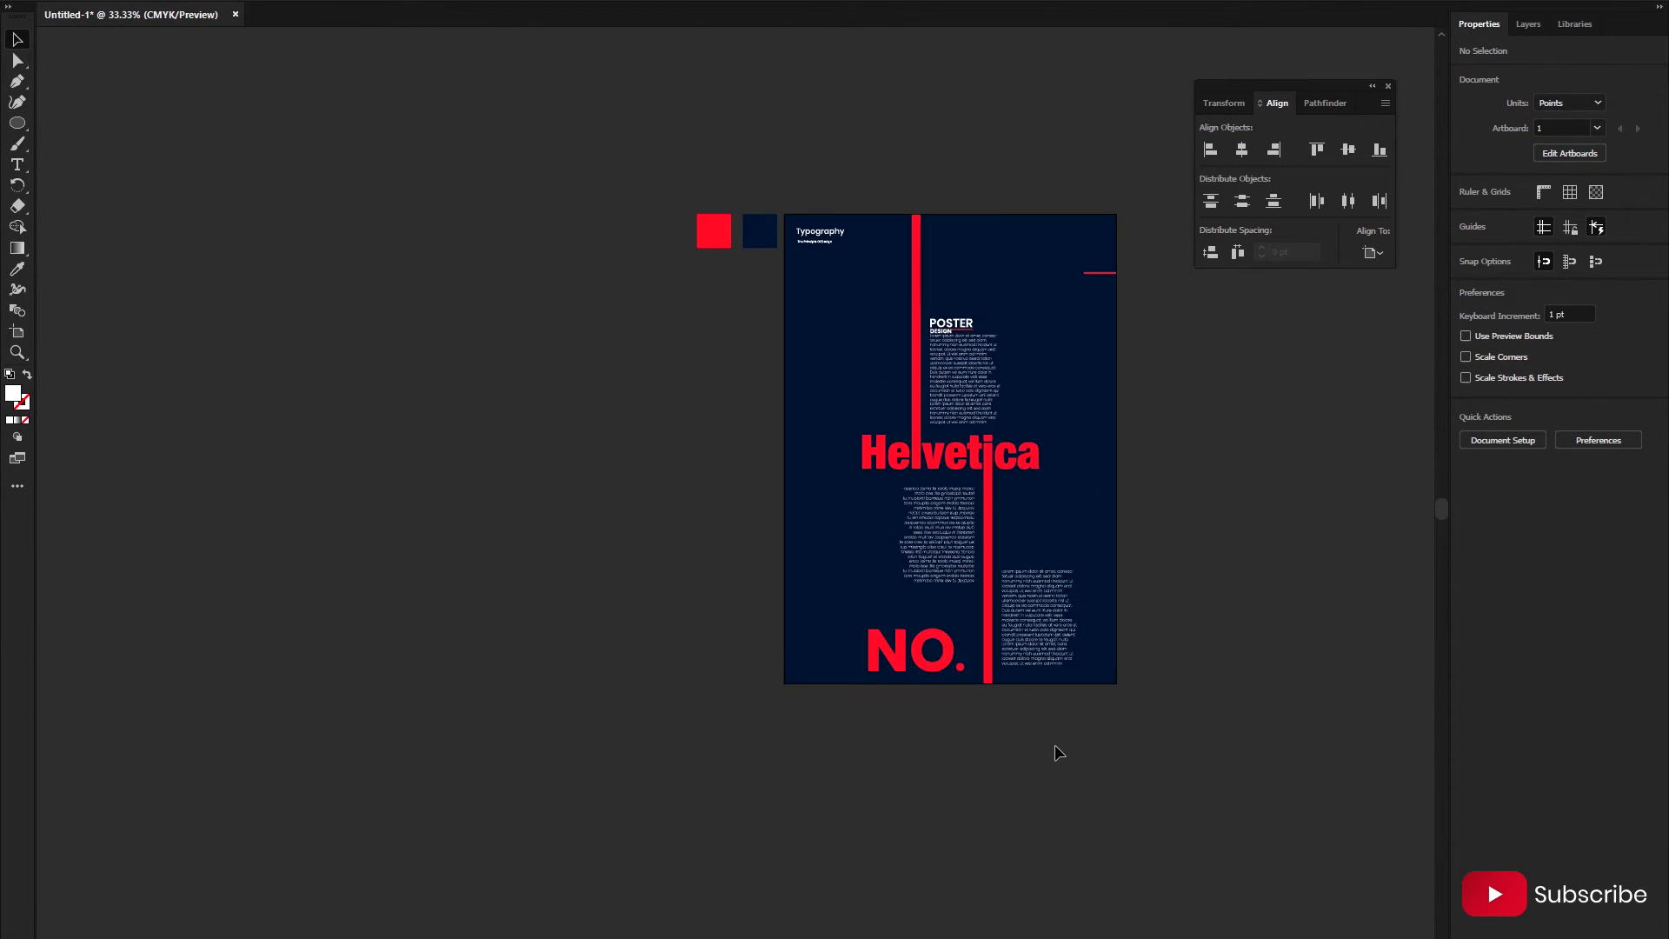
pyautogui.scroll(1, 1043, 738)
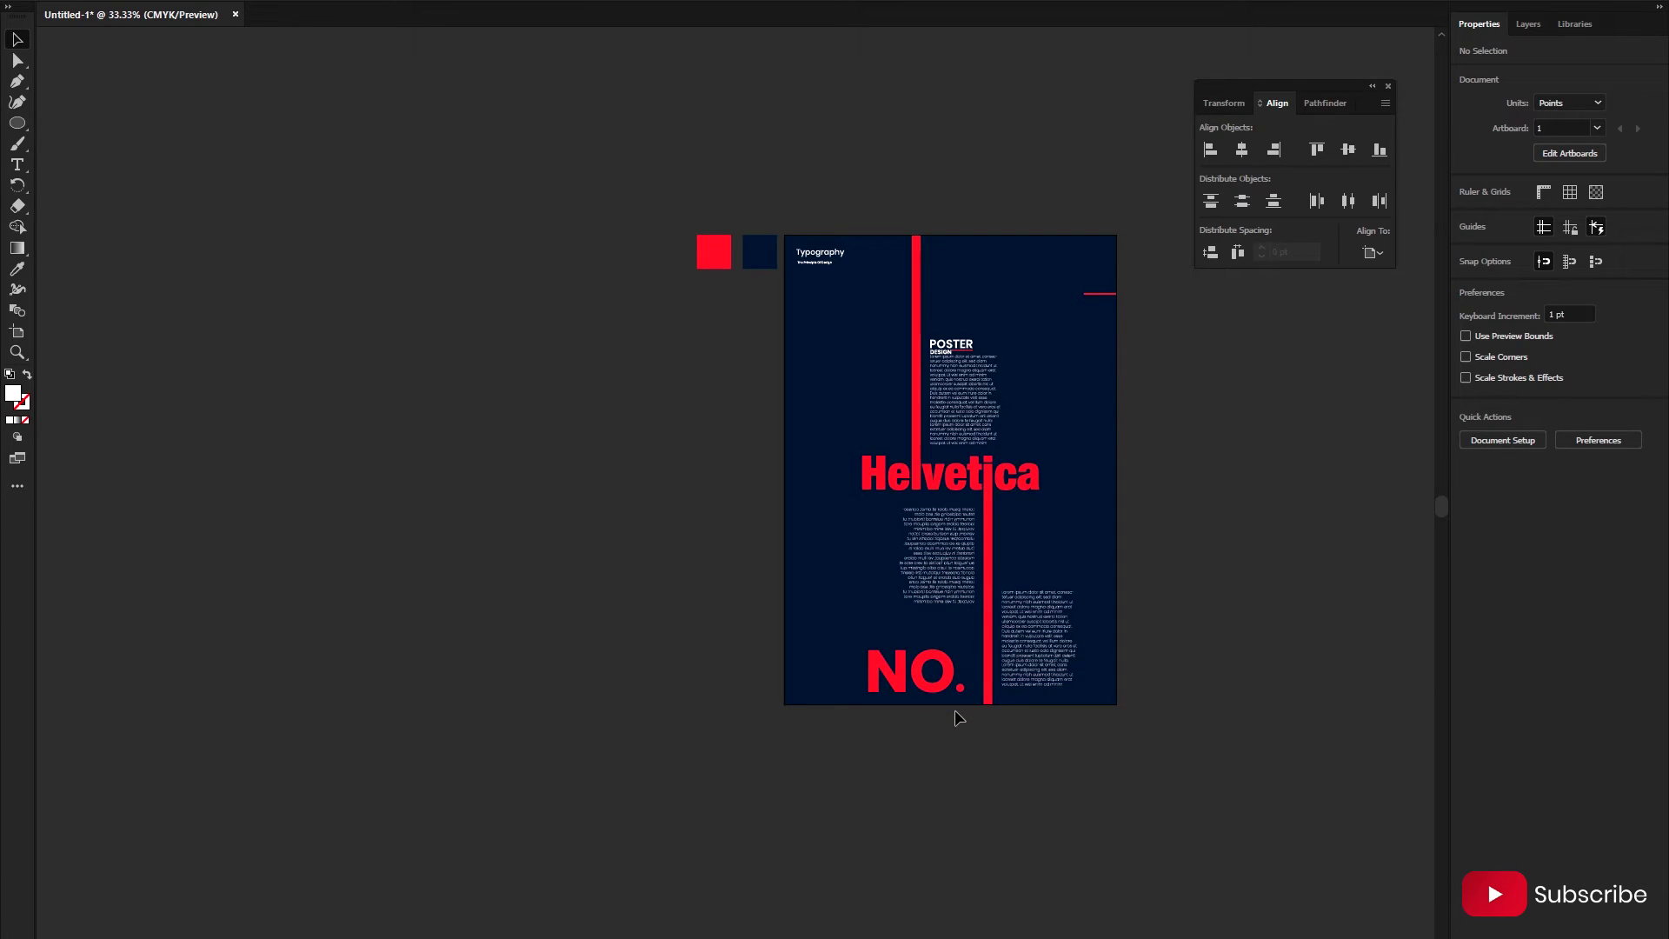
# - Add a '1' above NO., colour it the title's red, and convert it to outlines
pyautogui.press('t')
pyautogui.scroll(2, 917, 640)
pyautogui.click(918, 639)
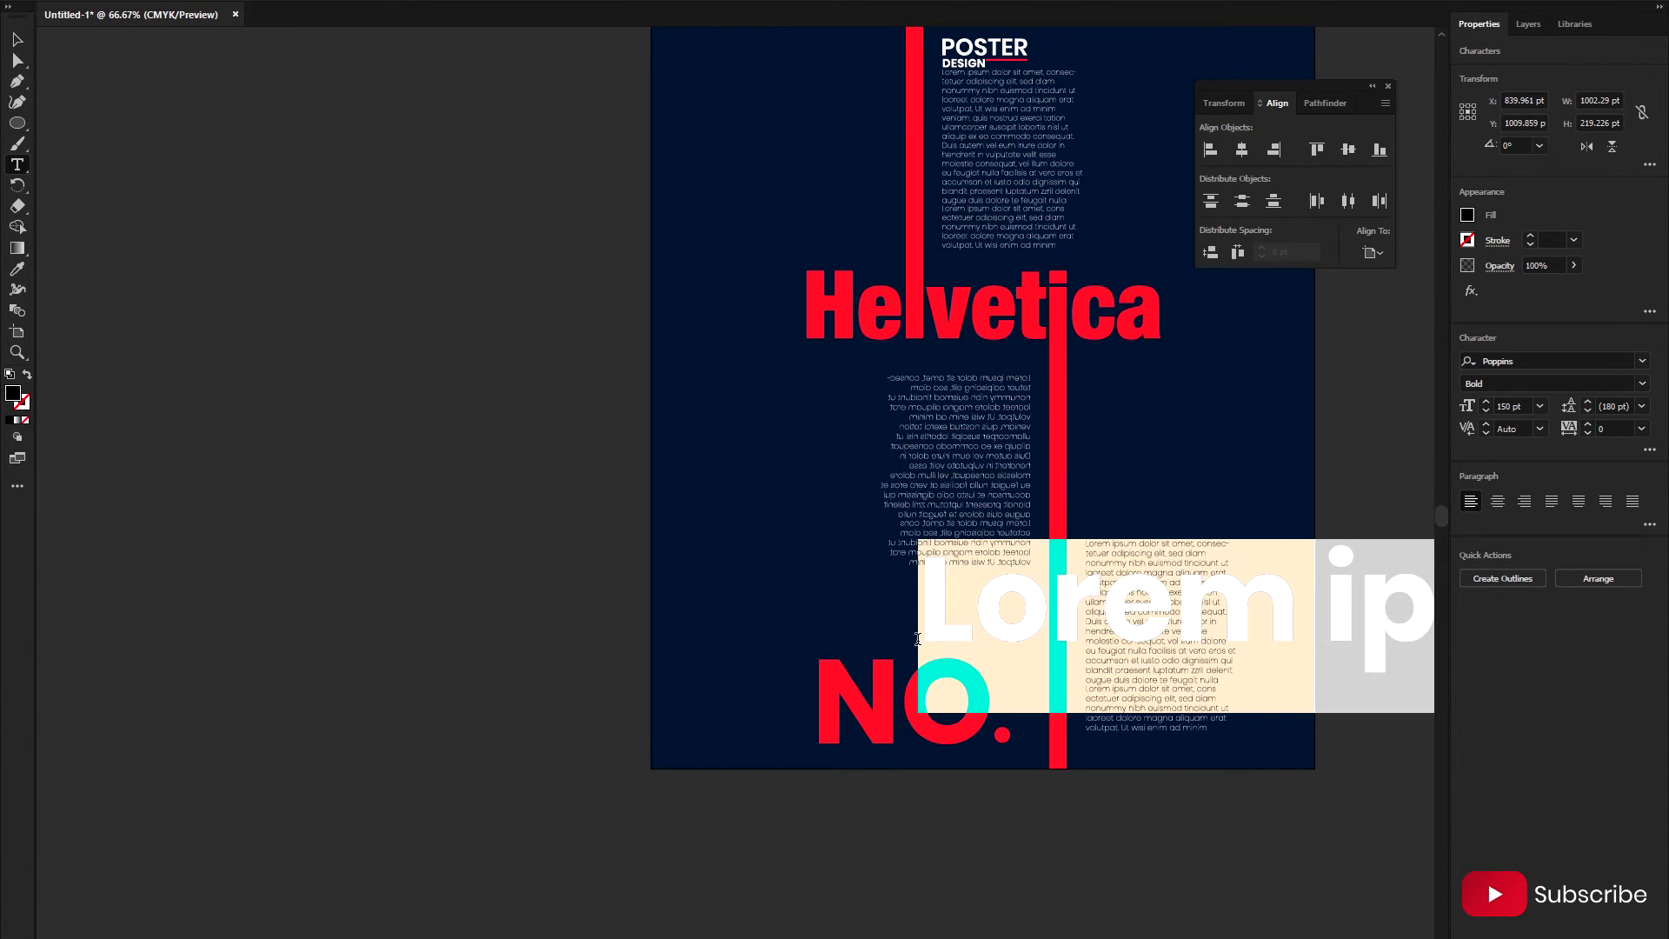
pyautogui.write('1')
pyautogui.press('Escape')
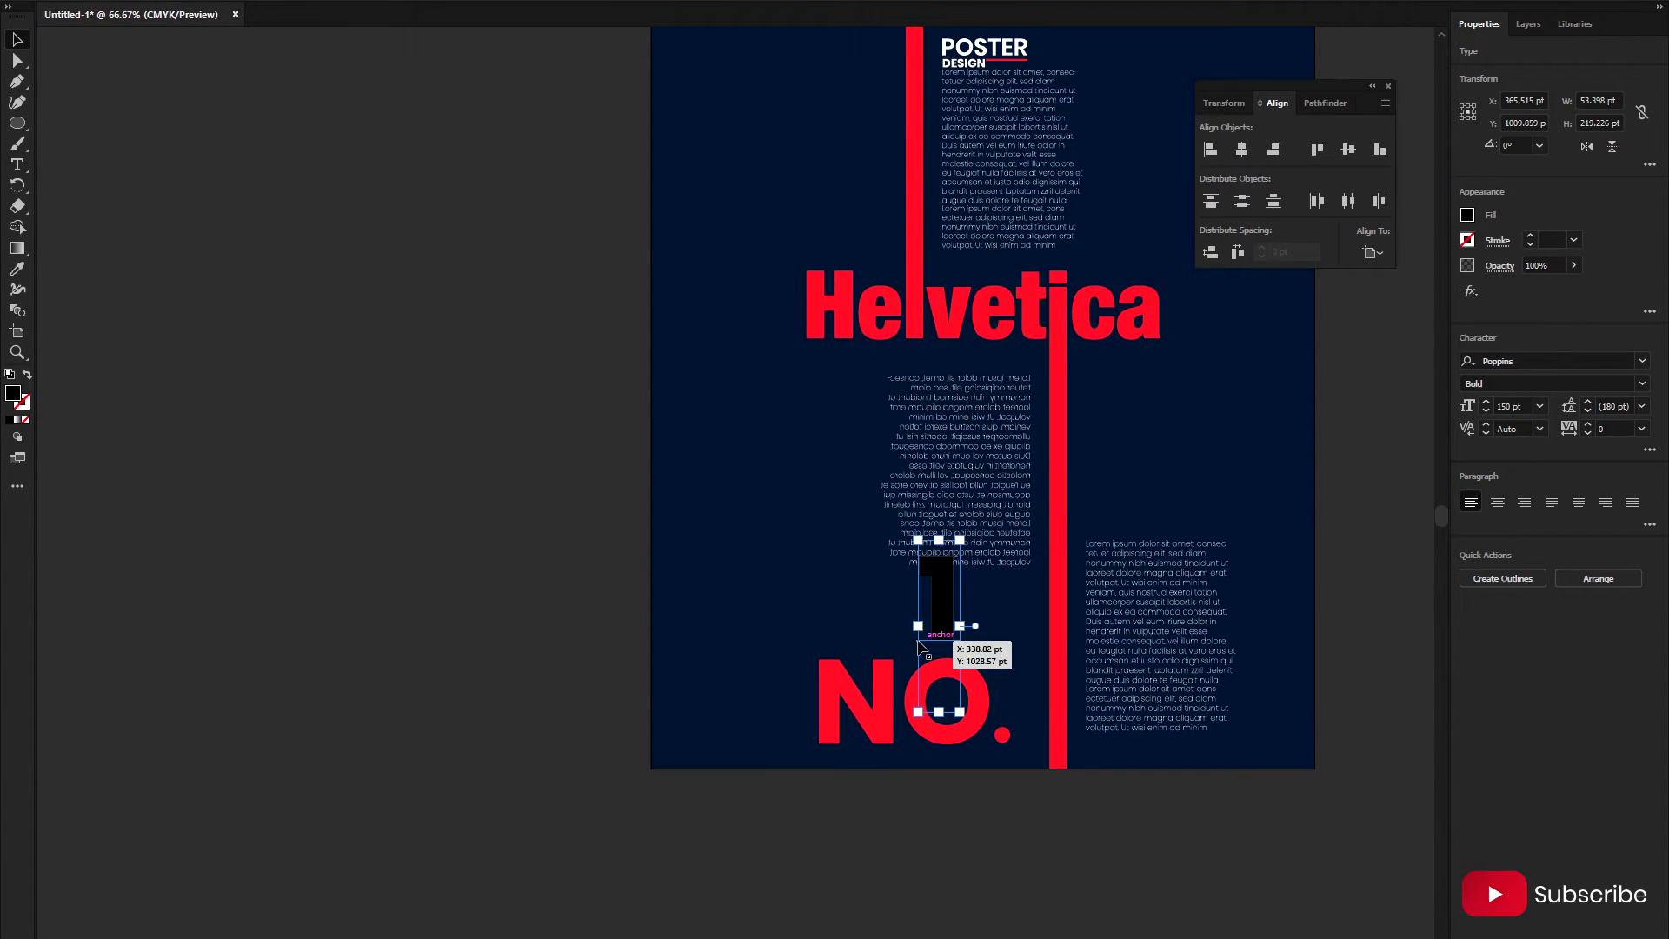
pyautogui.press('i')
pyautogui.click(993, 333)
pyautogui.scroll(-1, 929, 602)
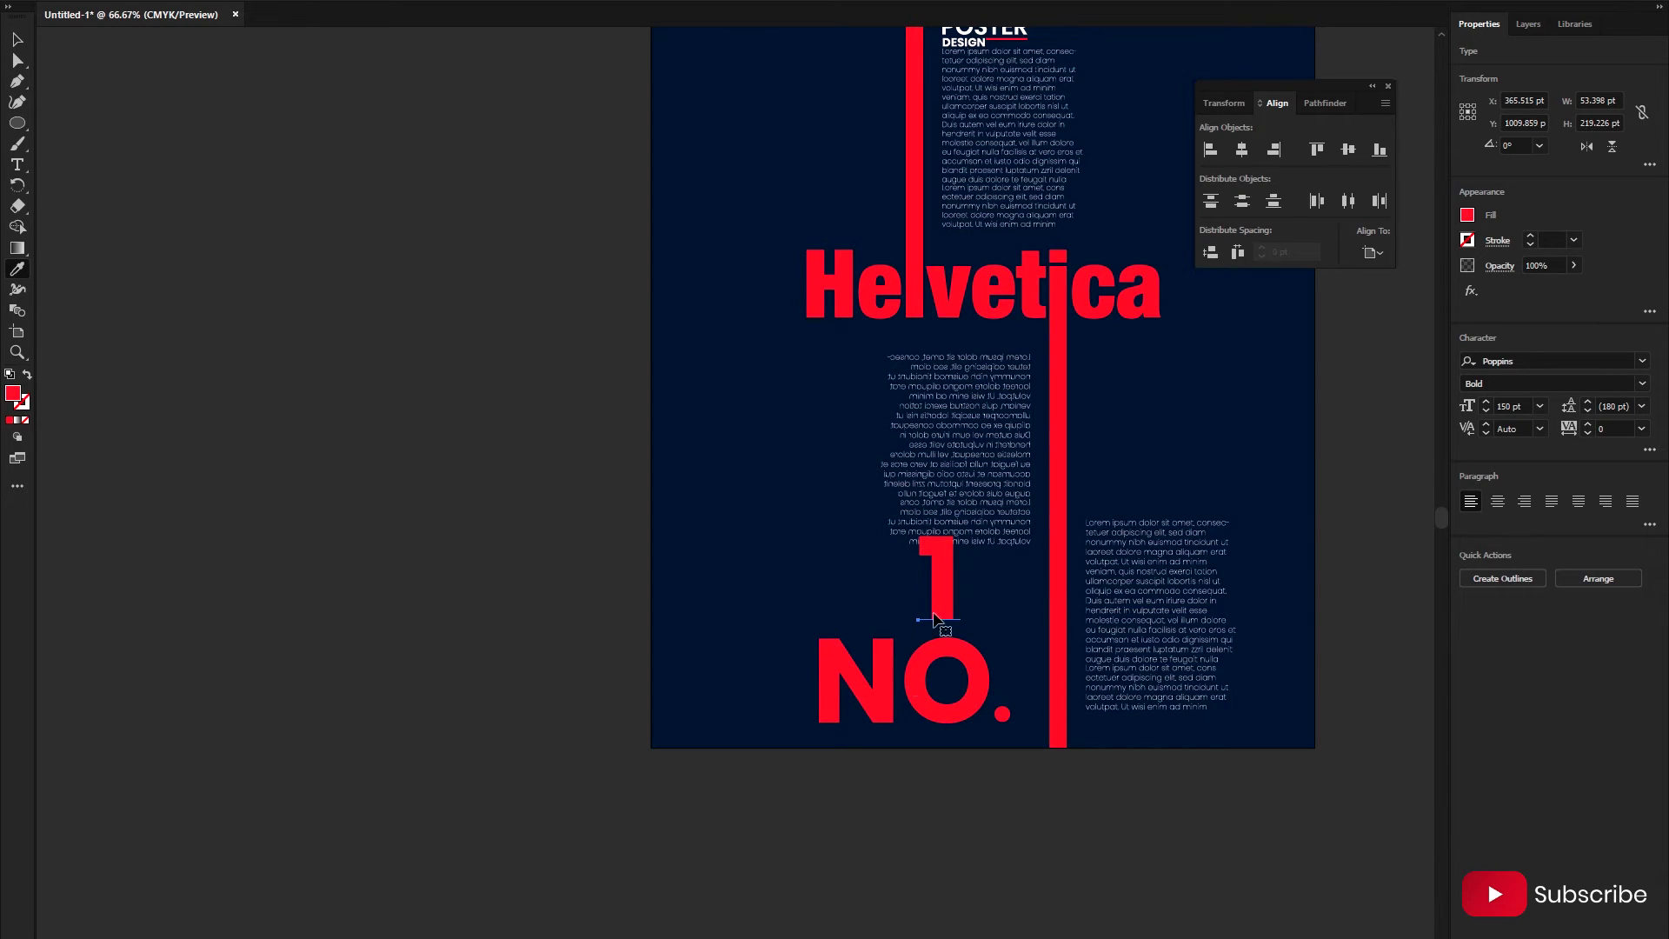
pyautogui.press('v')
pyautogui.hotkey('ctrl', '=')
pyautogui.hotkey('ctrl', '=')
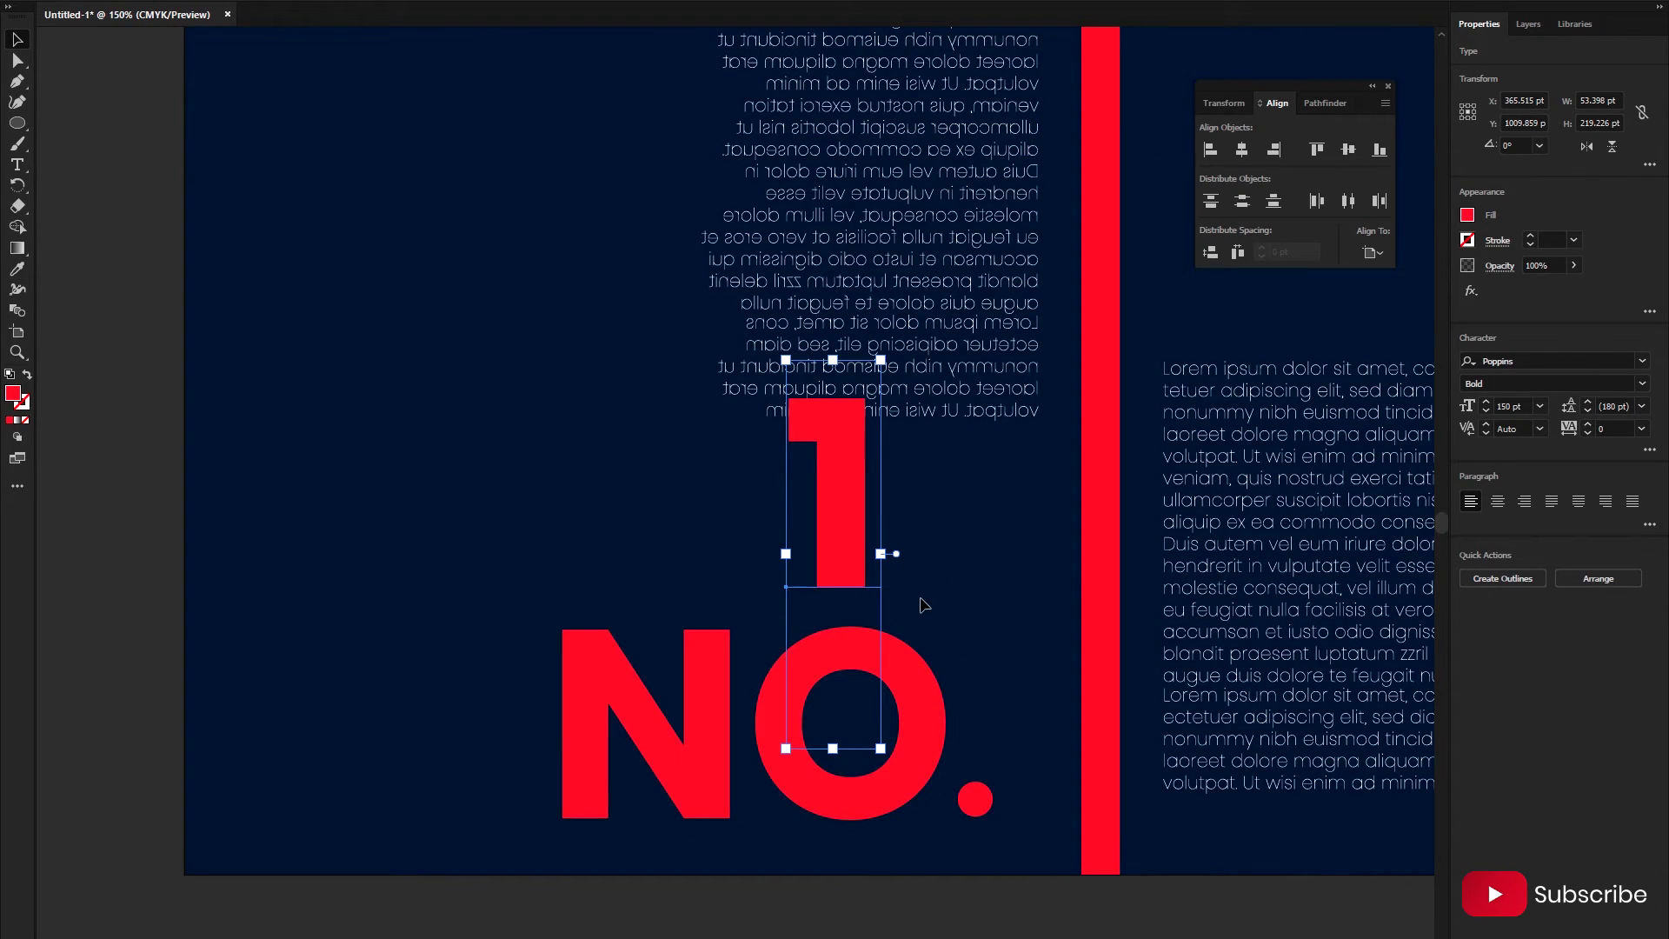
pyautogui.click(1502, 578)
# - Draw a thin red bar under the 1 and nudge it into position
pyautogui.press('m')
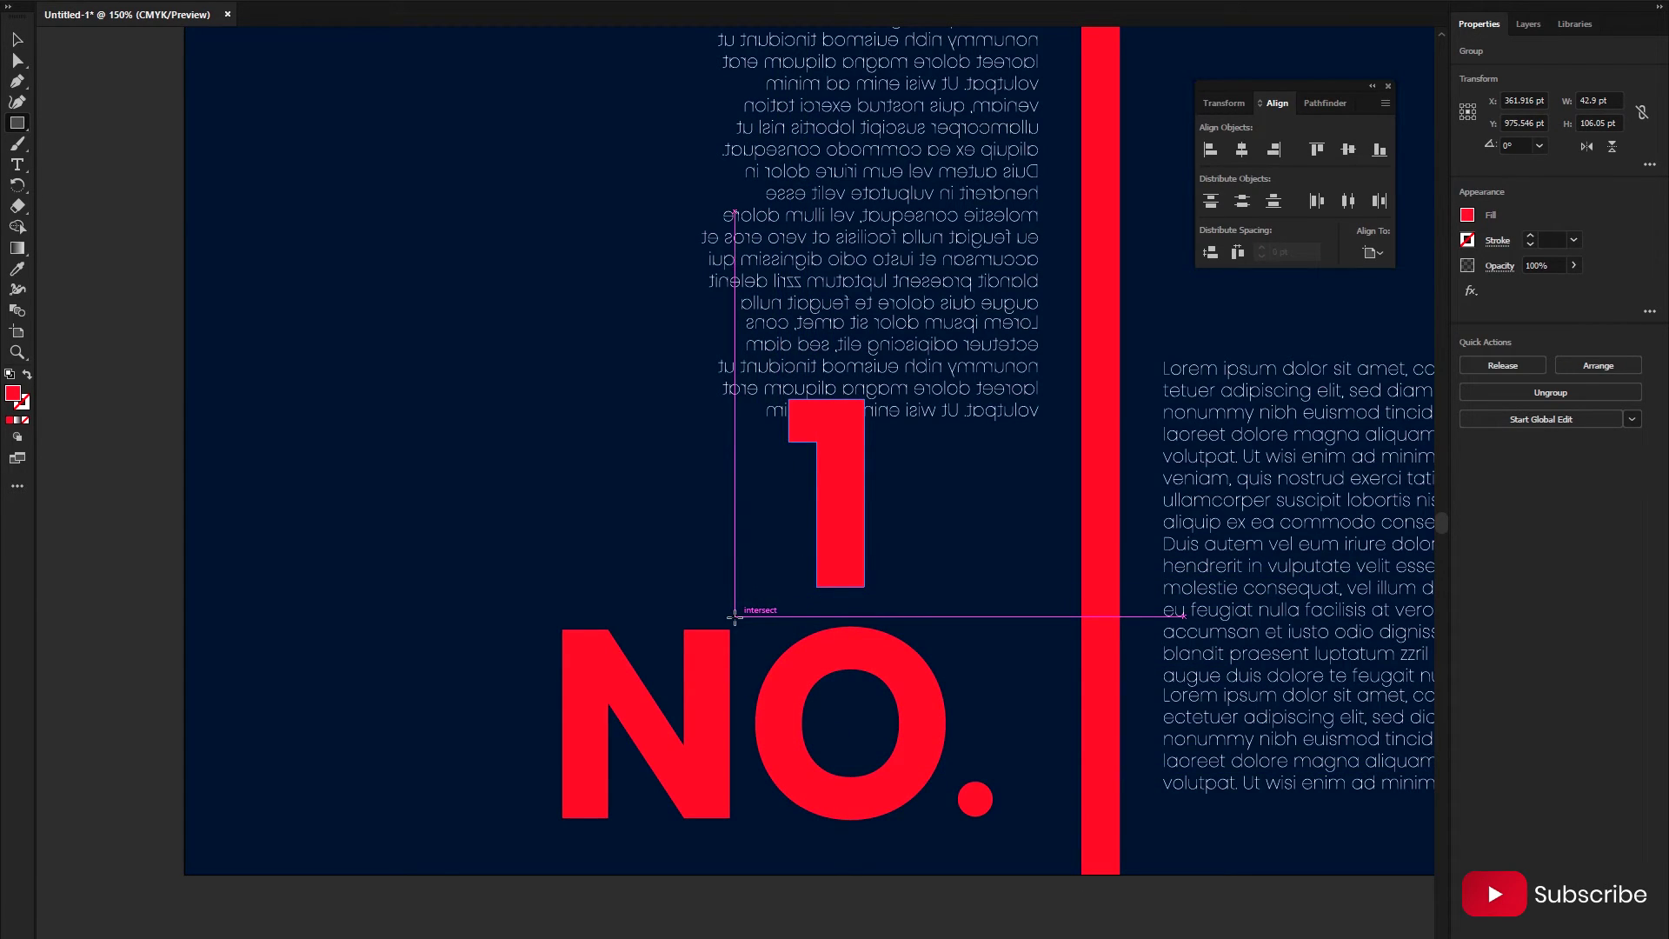
pyautogui.moveTo(732, 617); pyautogui.dragTo(864, 630)
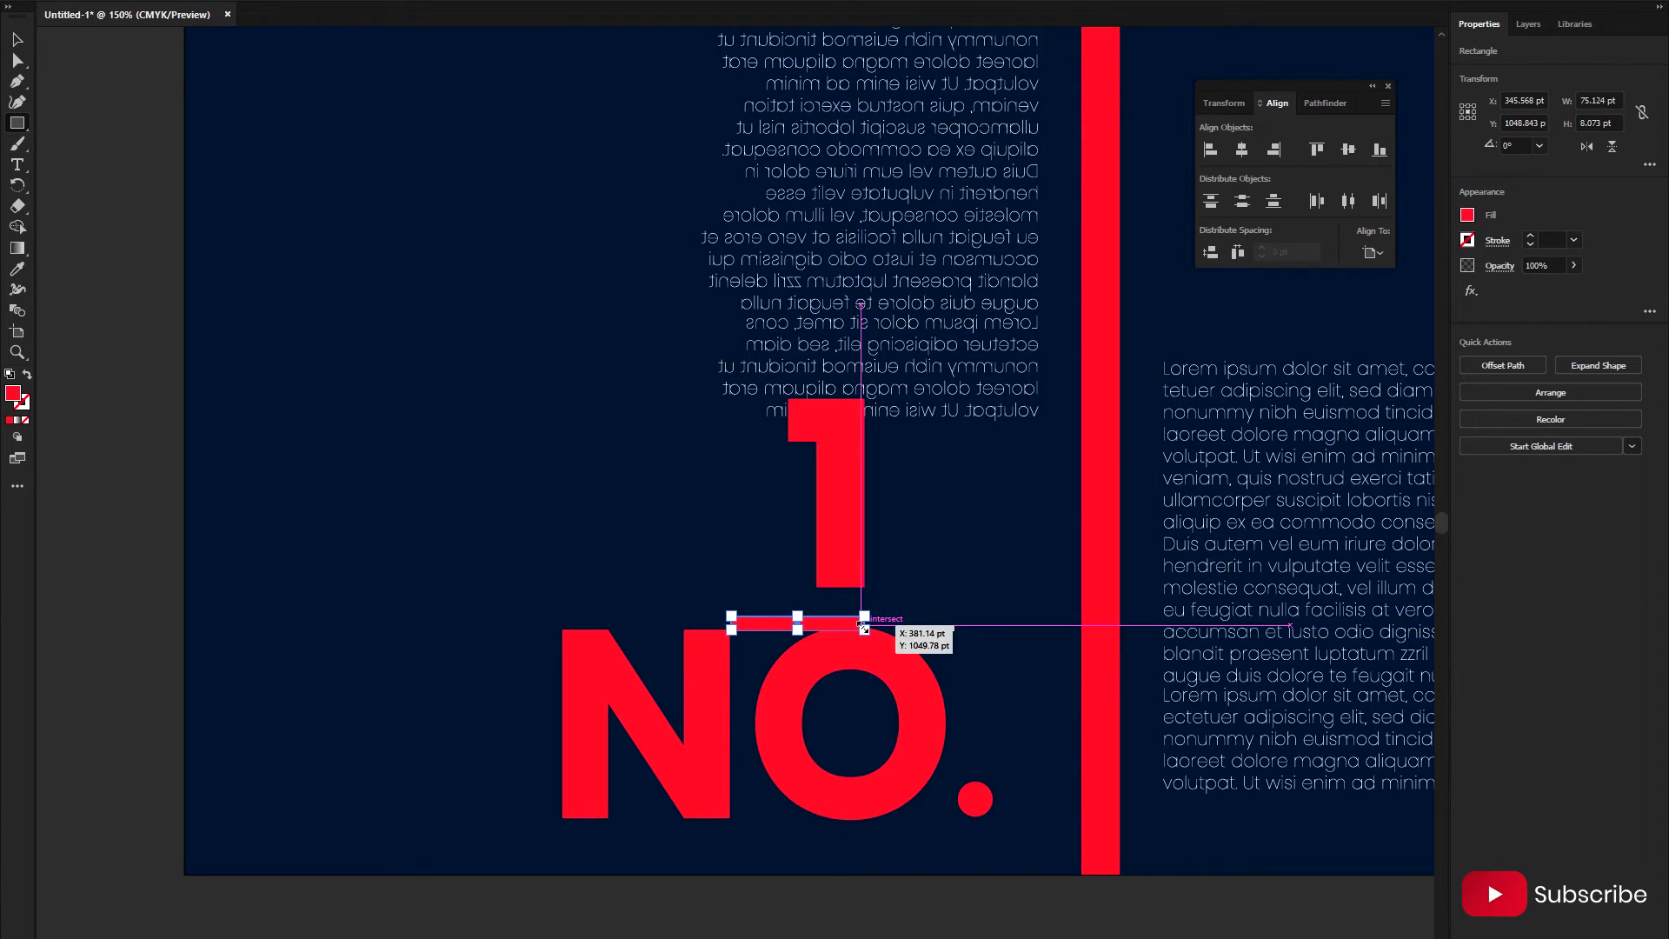
pyautogui.hotkey('shift', 'Up')
pyautogui.press('Down')
pyautogui.scroll(2, 828, 617)
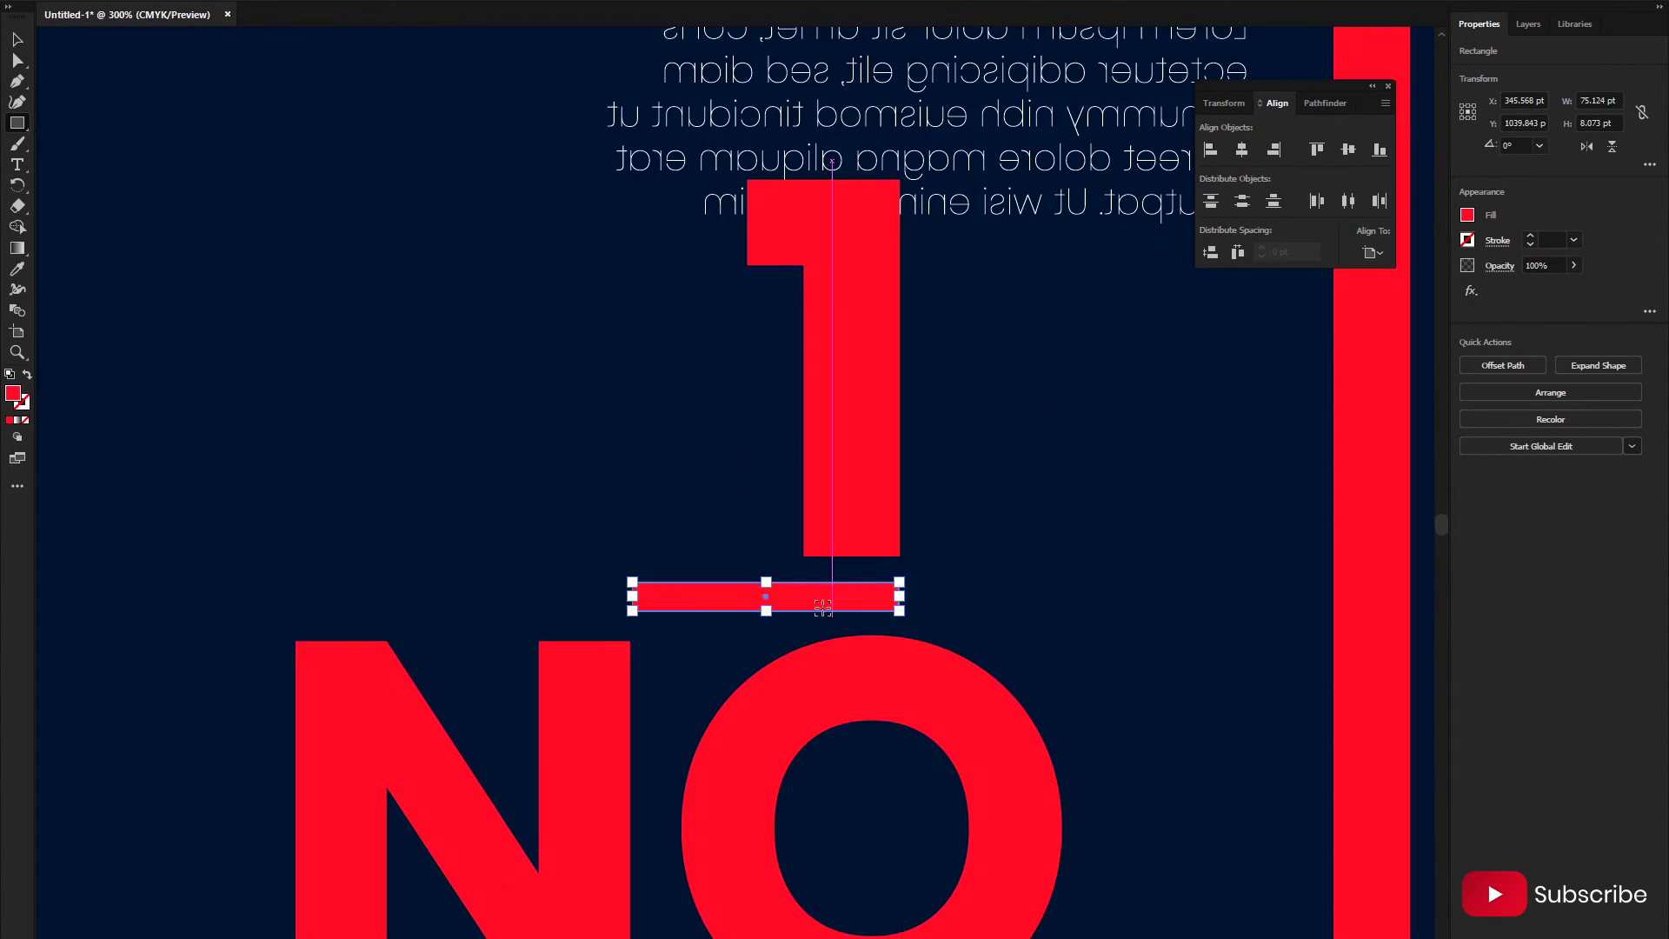
pyautogui.scroll(1, 829, 617)
pyautogui.moveTo(744, 574); pyautogui.dragTo(767, 585)
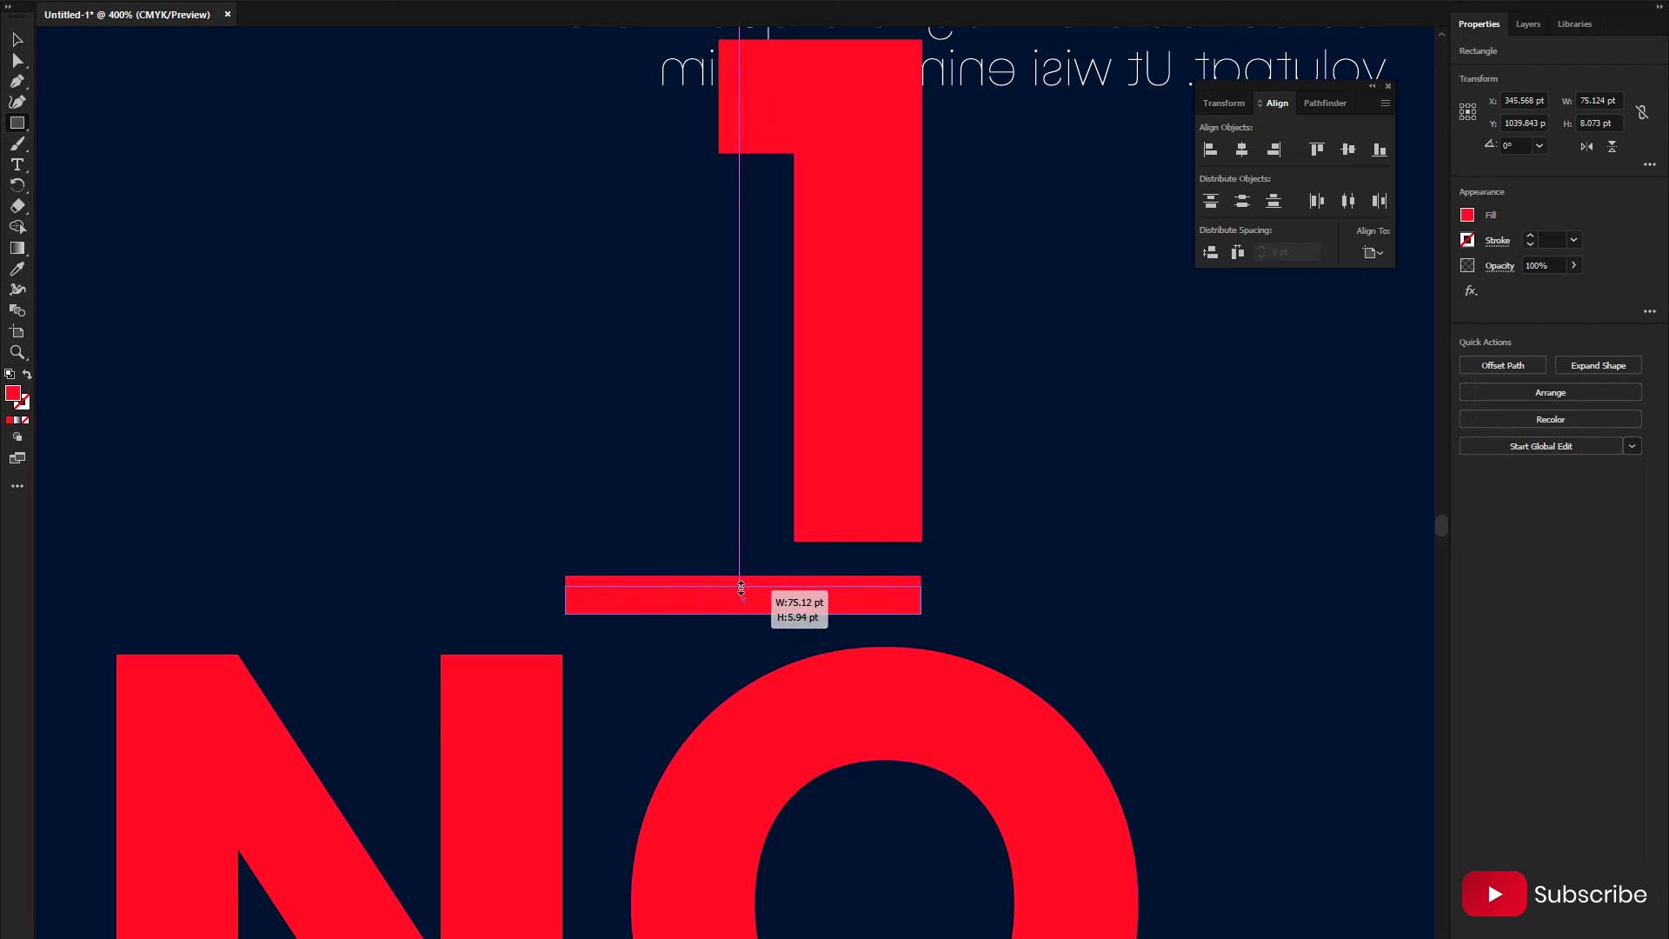
pyautogui.click(881, 624)
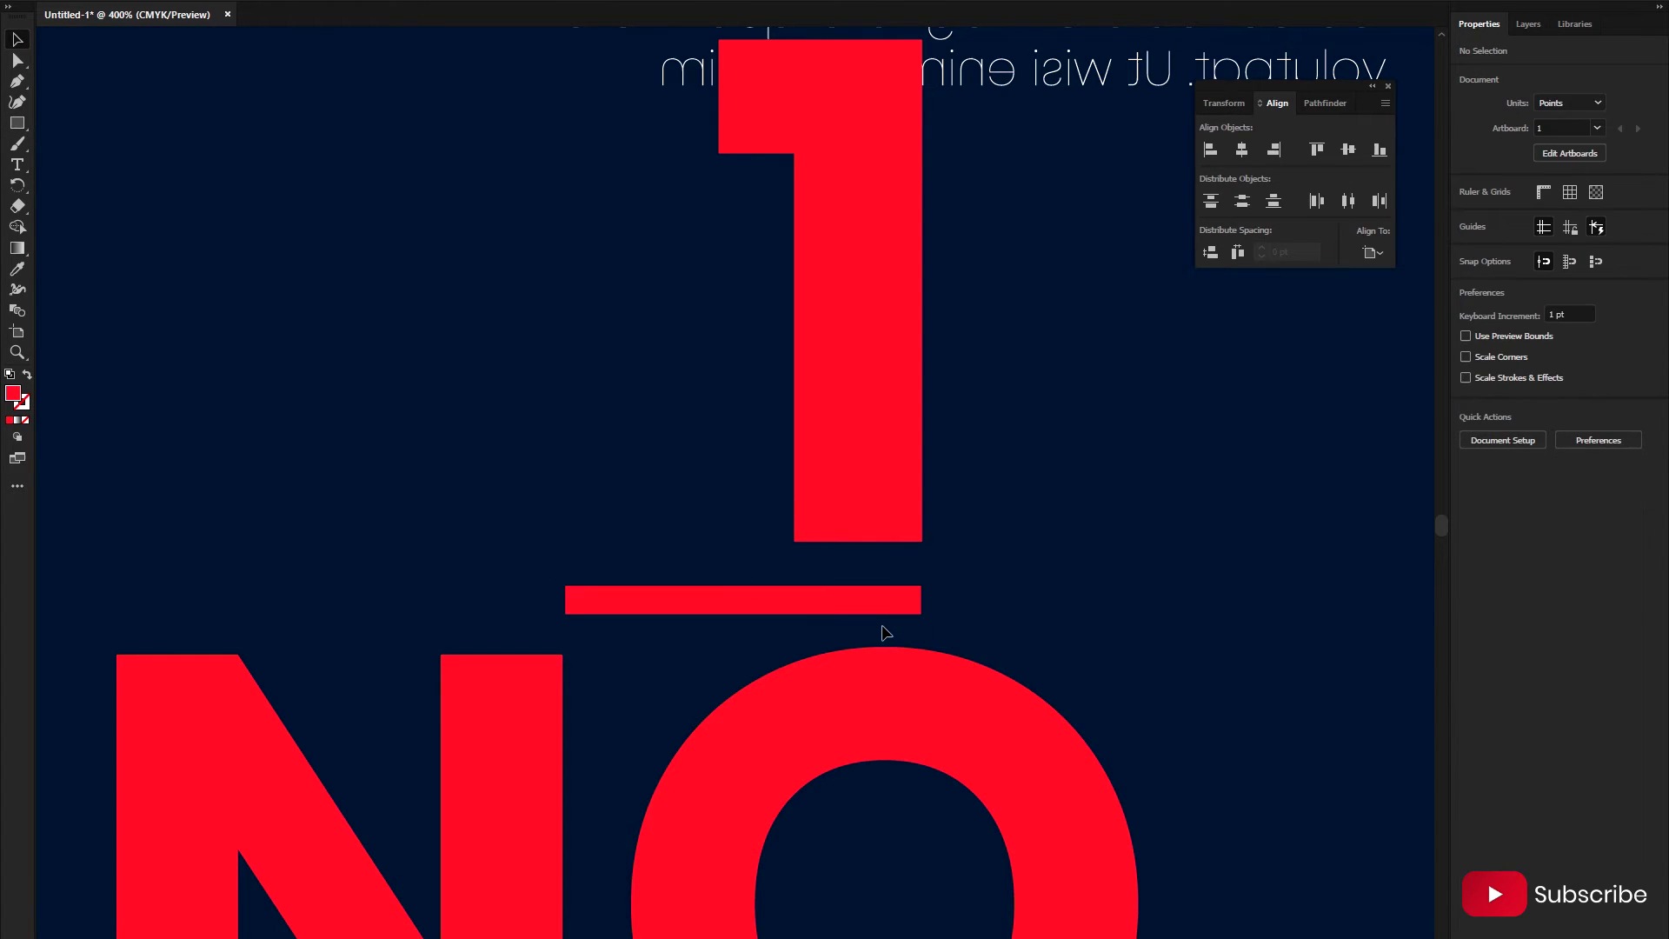
pyautogui.scroll(-1, 882, 624)
# - Resize the outlined 1 and centre it above the red bar
pyautogui.click(873, 528)
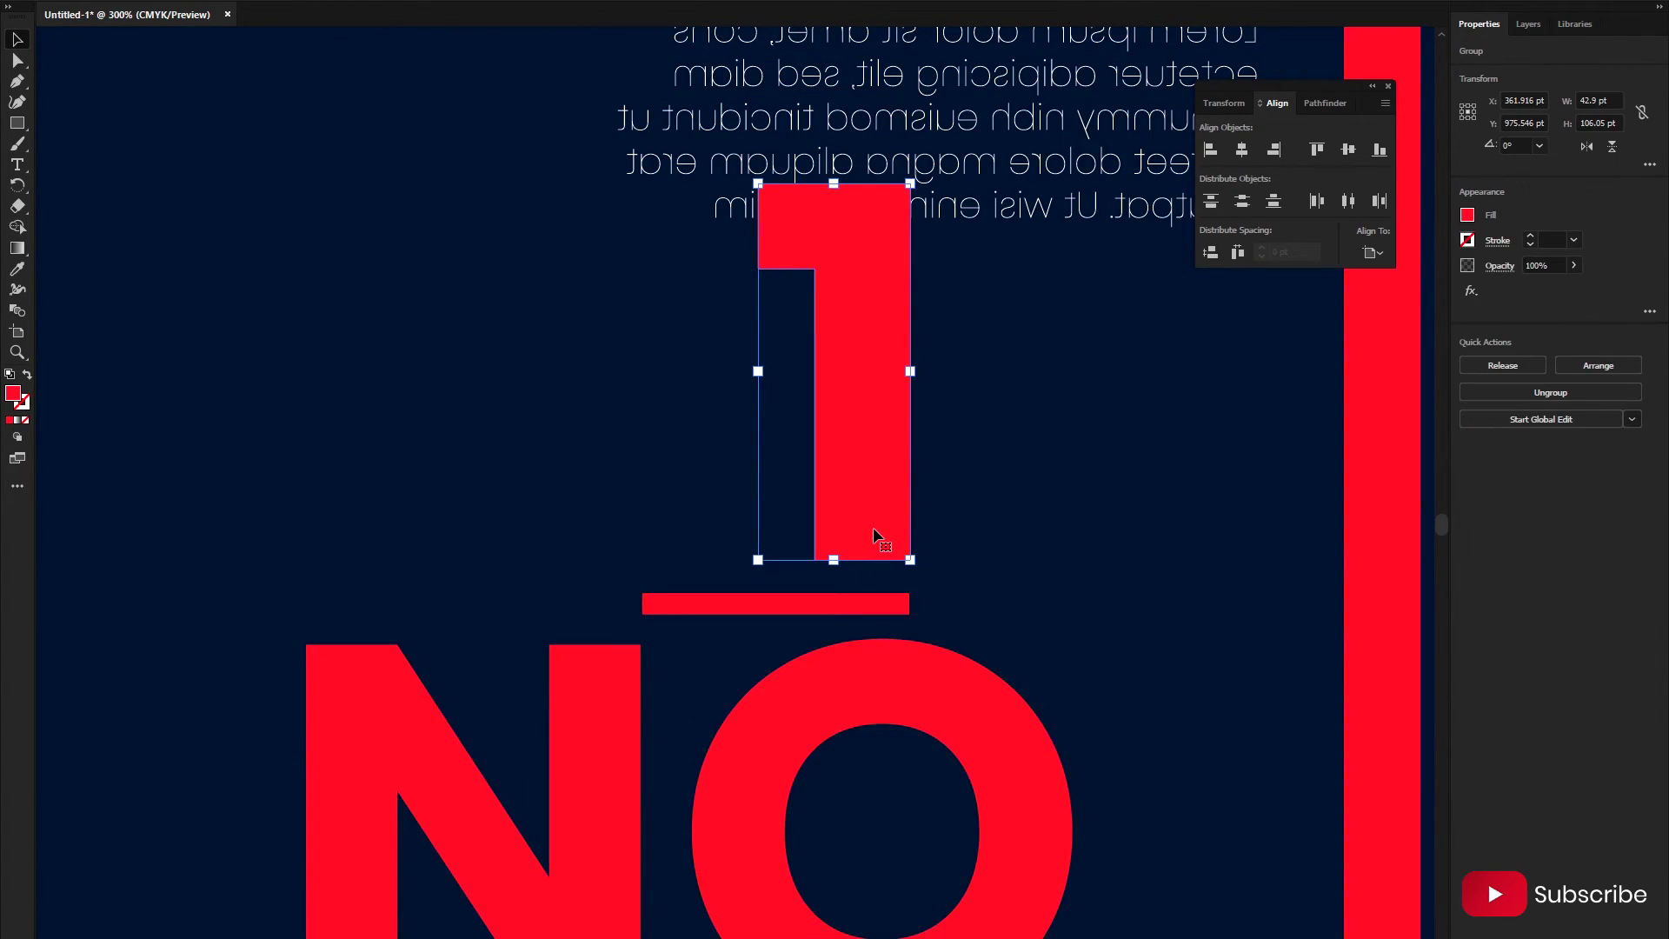
pyautogui.press('Down')
pyautogui.press('Down')
pyautogui.press('Down')
pyautogui.press('Down')
pyautogui.press('Down')
pyautogui.press('Down')
pyautogui.press('Down')
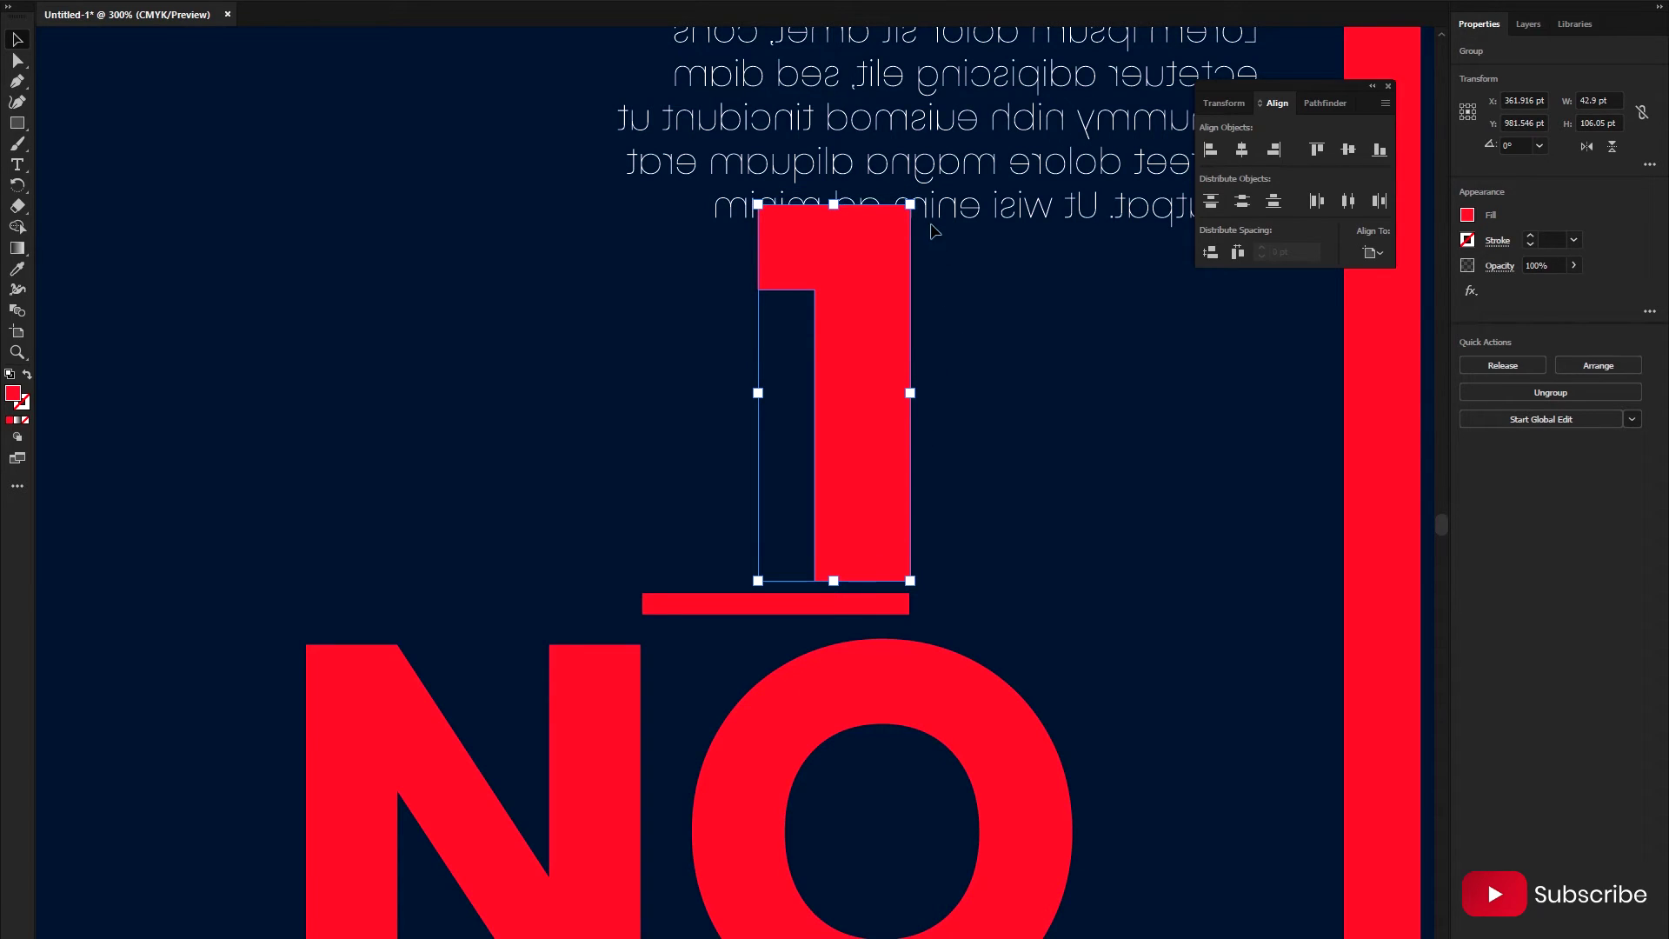
pyautogui.moveTo(910, 205); pyautogui.dragTo(874, 292)
pyautogui.click(935, 436)
pyautogui.moveTo(850, 486); pyautogui.dragTo(876, 490)
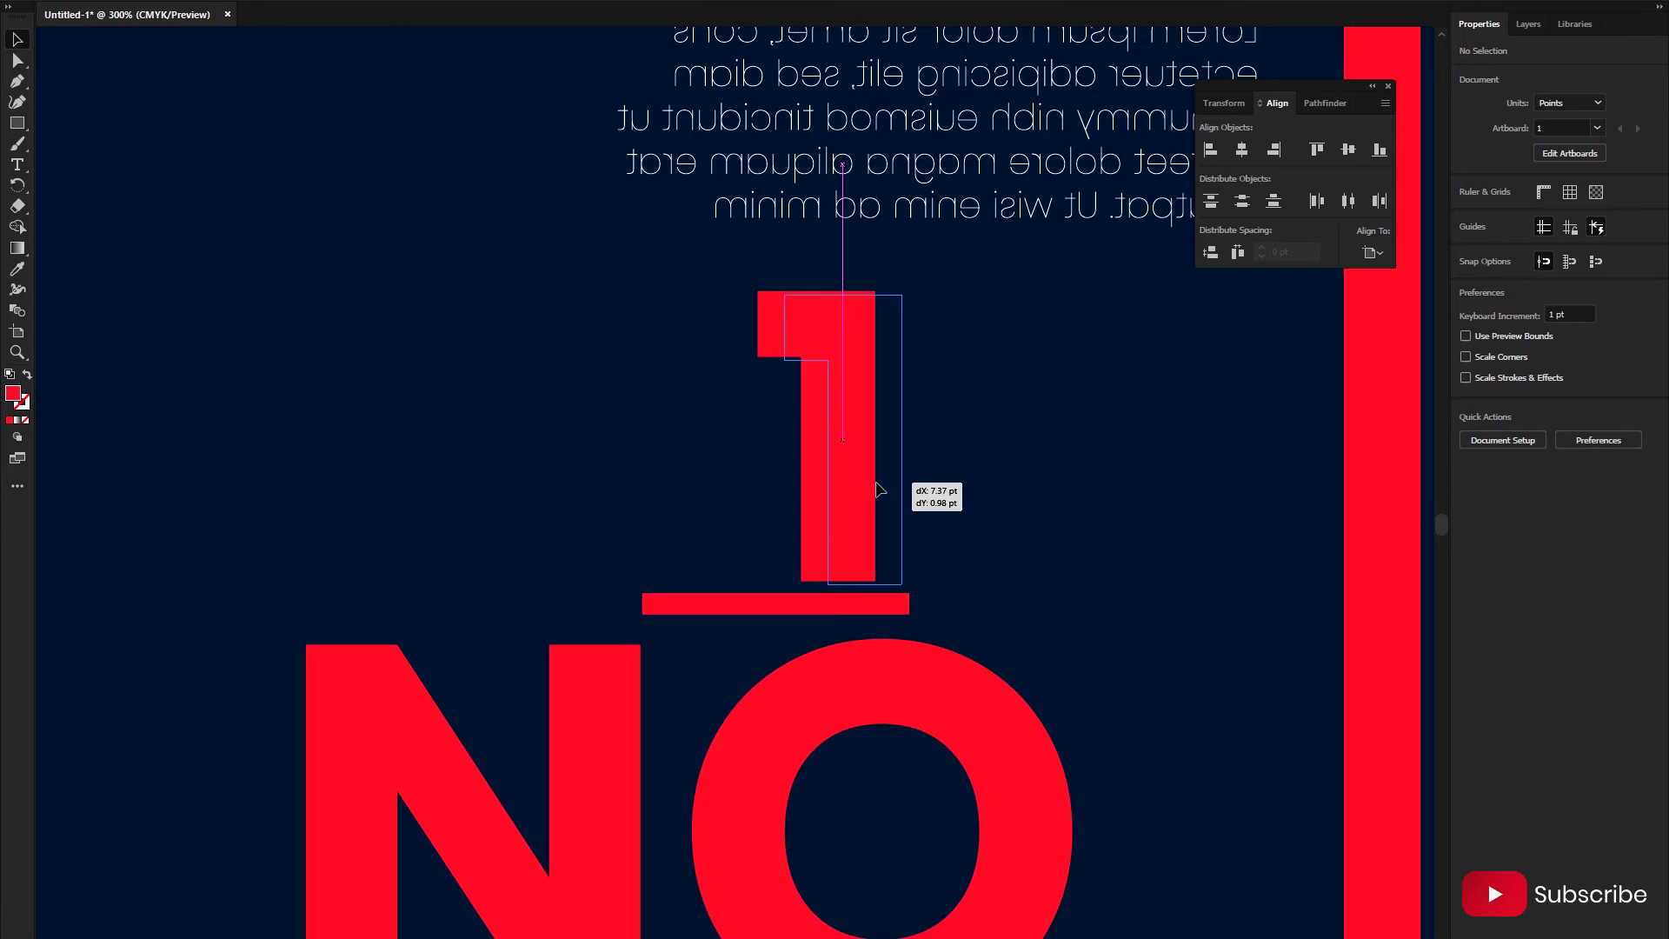
pyautogui.moveTo(876, 489); pyautogui.dragTo(876, 490)
pyautogui.scroll(2, 874, 422)
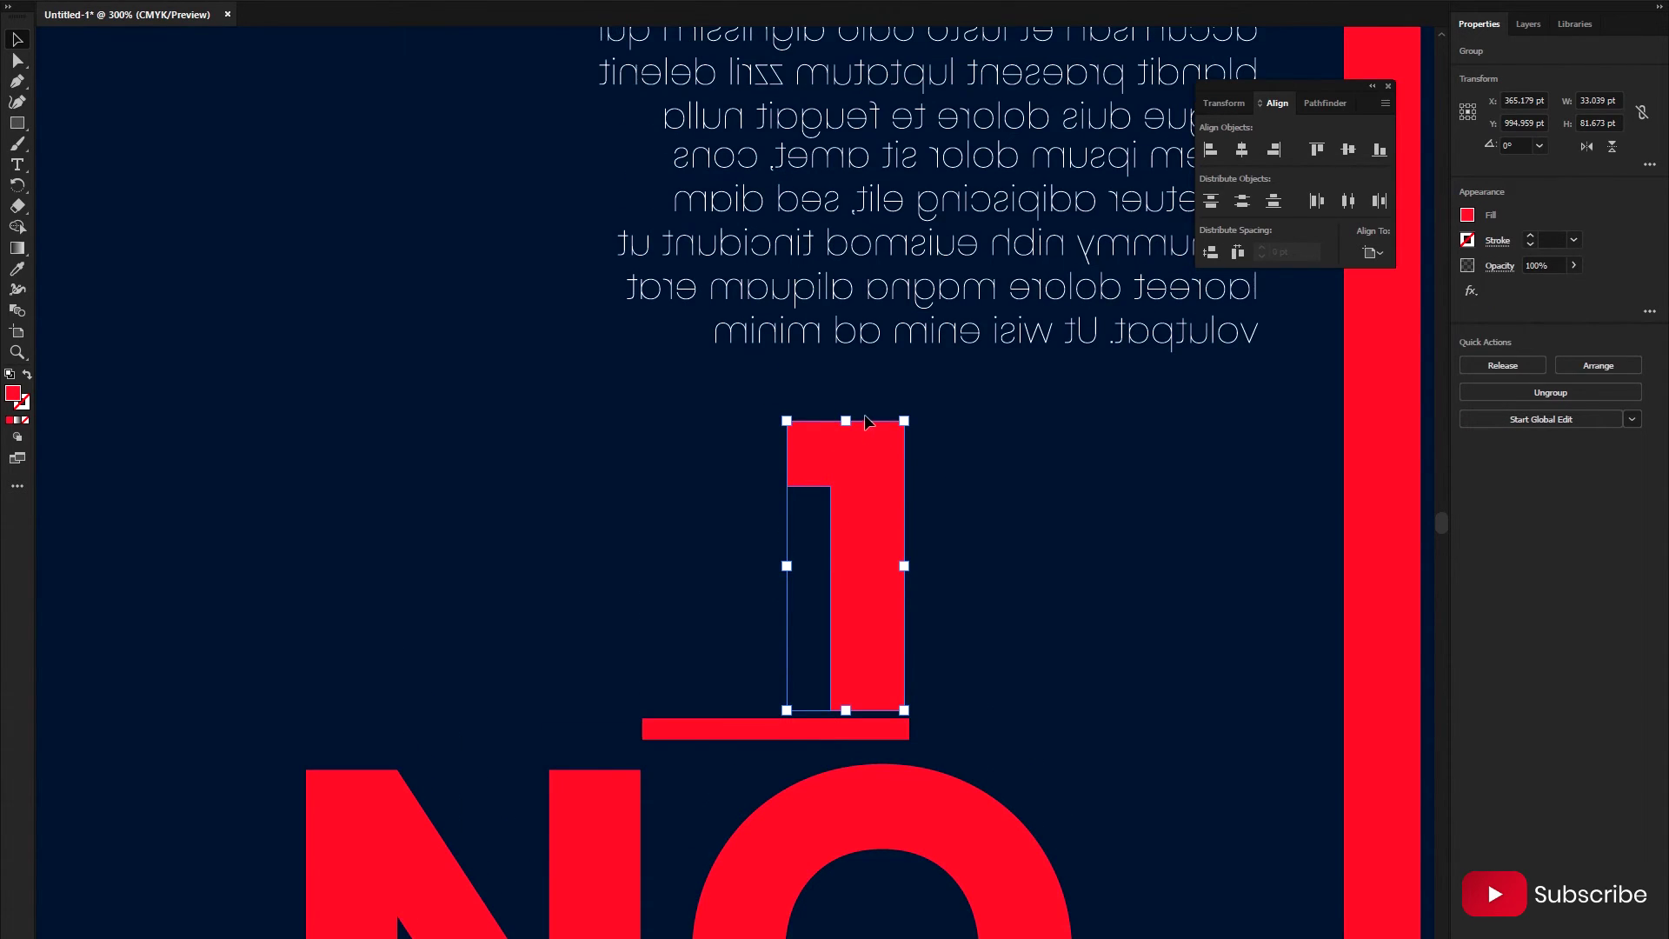
pyautogui.moveTo(904, 421); pyautogui.dragTo(932, 352)
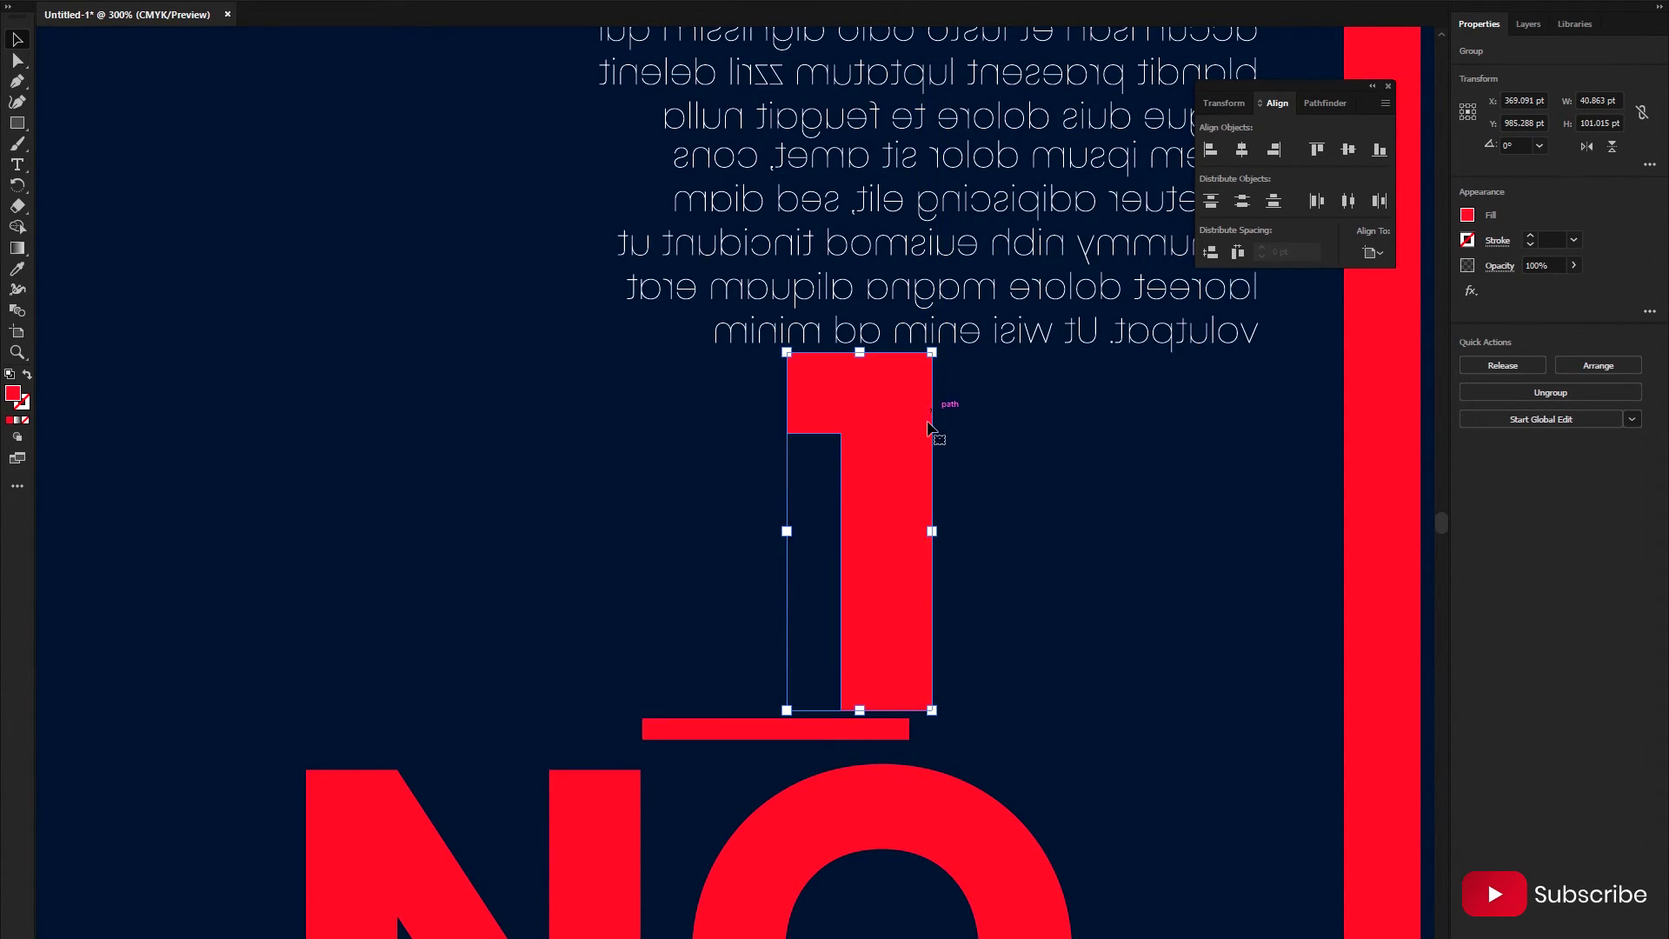
# - Stretch the red bar's right end to meet the 1's stem
pyautogui.click(902, 733)
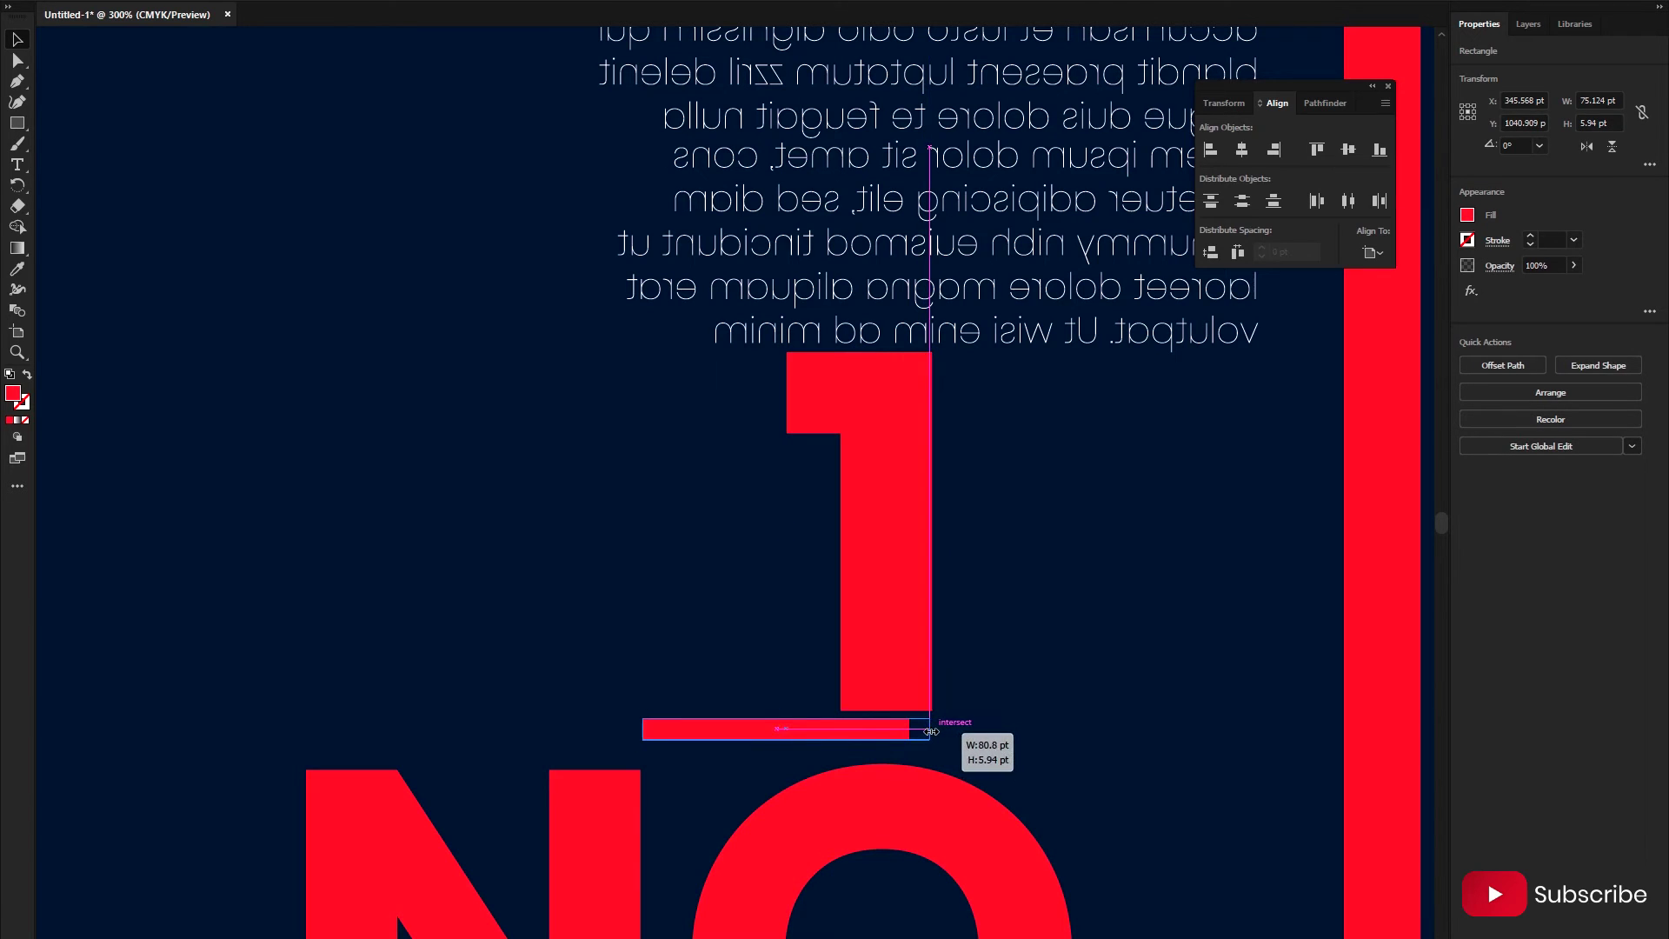
pyautogui.moveTo(915, 731); pyautogui.dragTo(939, 731)
pyautogui.click(977, 726)
pyautogui.scroll(-3, 964, 739)
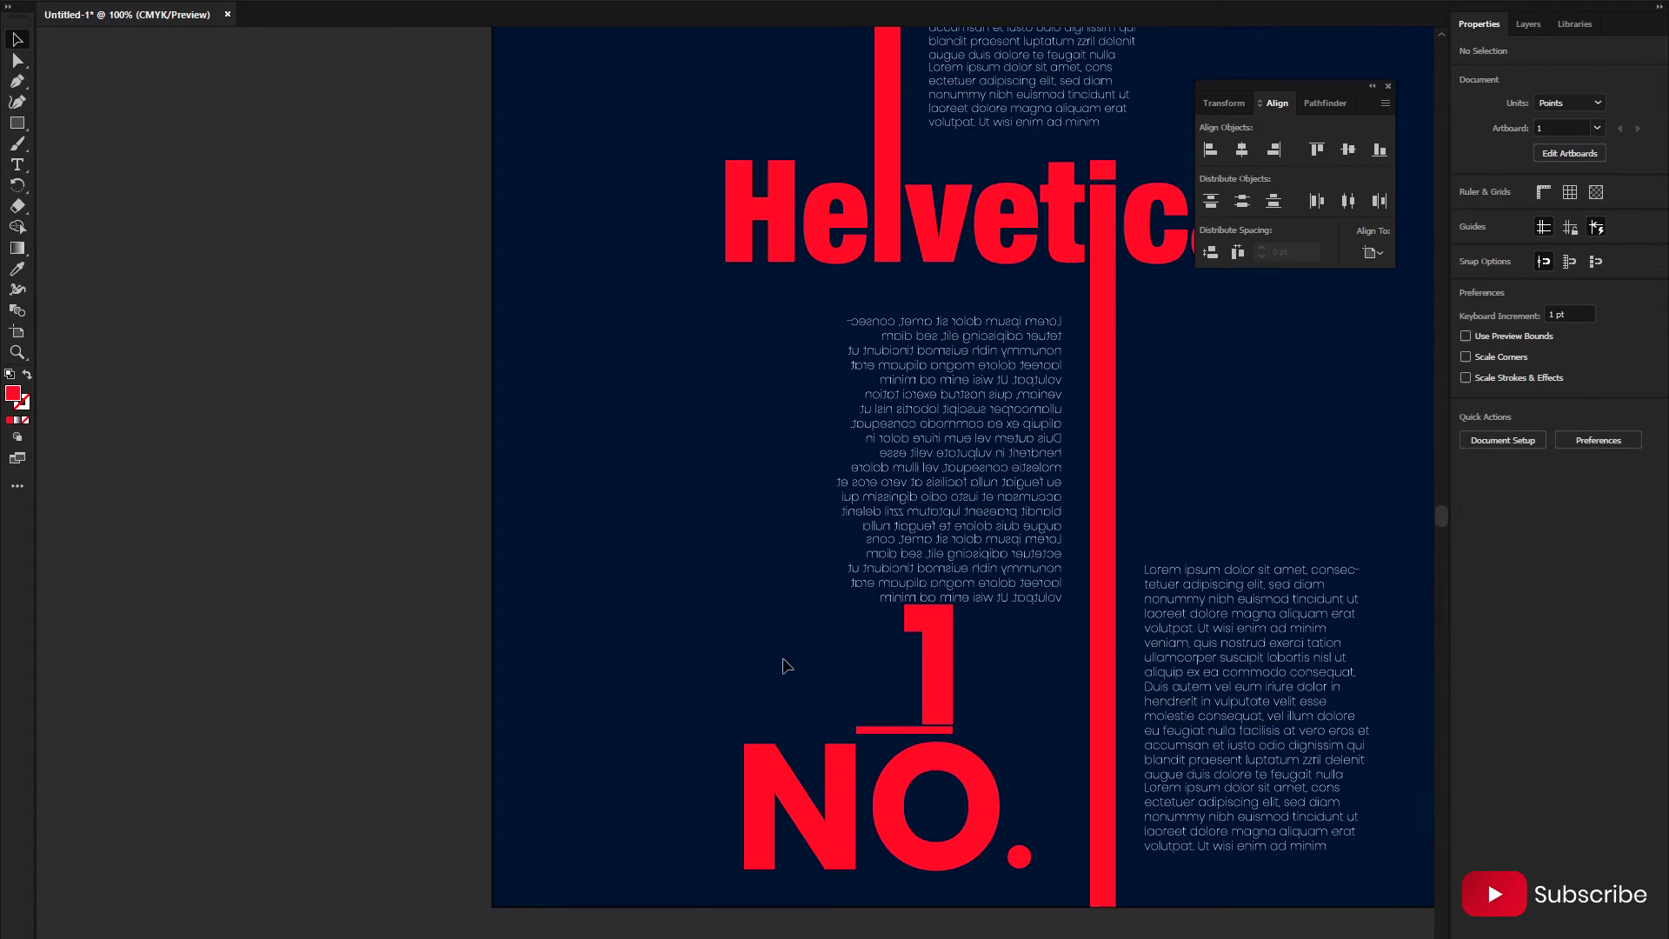
# - Nudge the 1, red bar and NO. together slightly right and down
pyautogui.moveTo(785, 659); pyautogui.dragTo(963, 821)
pyautogui.hotkey('shift', 'Right')
pyautogui.hotkey('shift', 'Right')
pyautogui.hotkey('shift', 'Right')
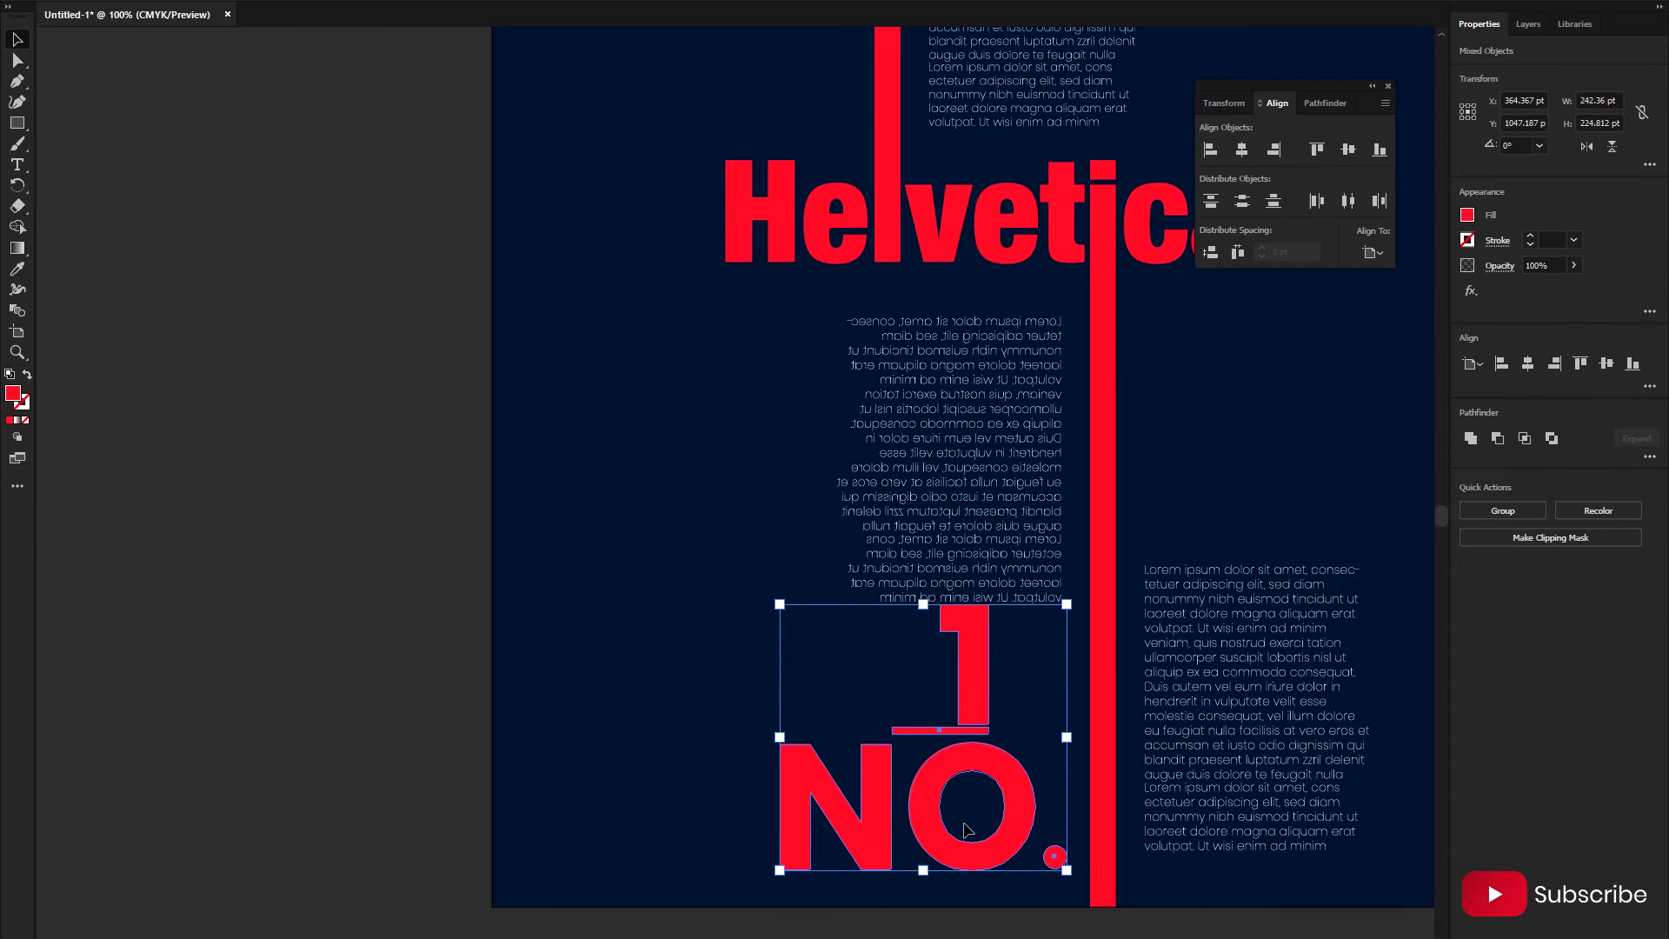
pyautogui.press('Right')
pyautogui.press('Down')
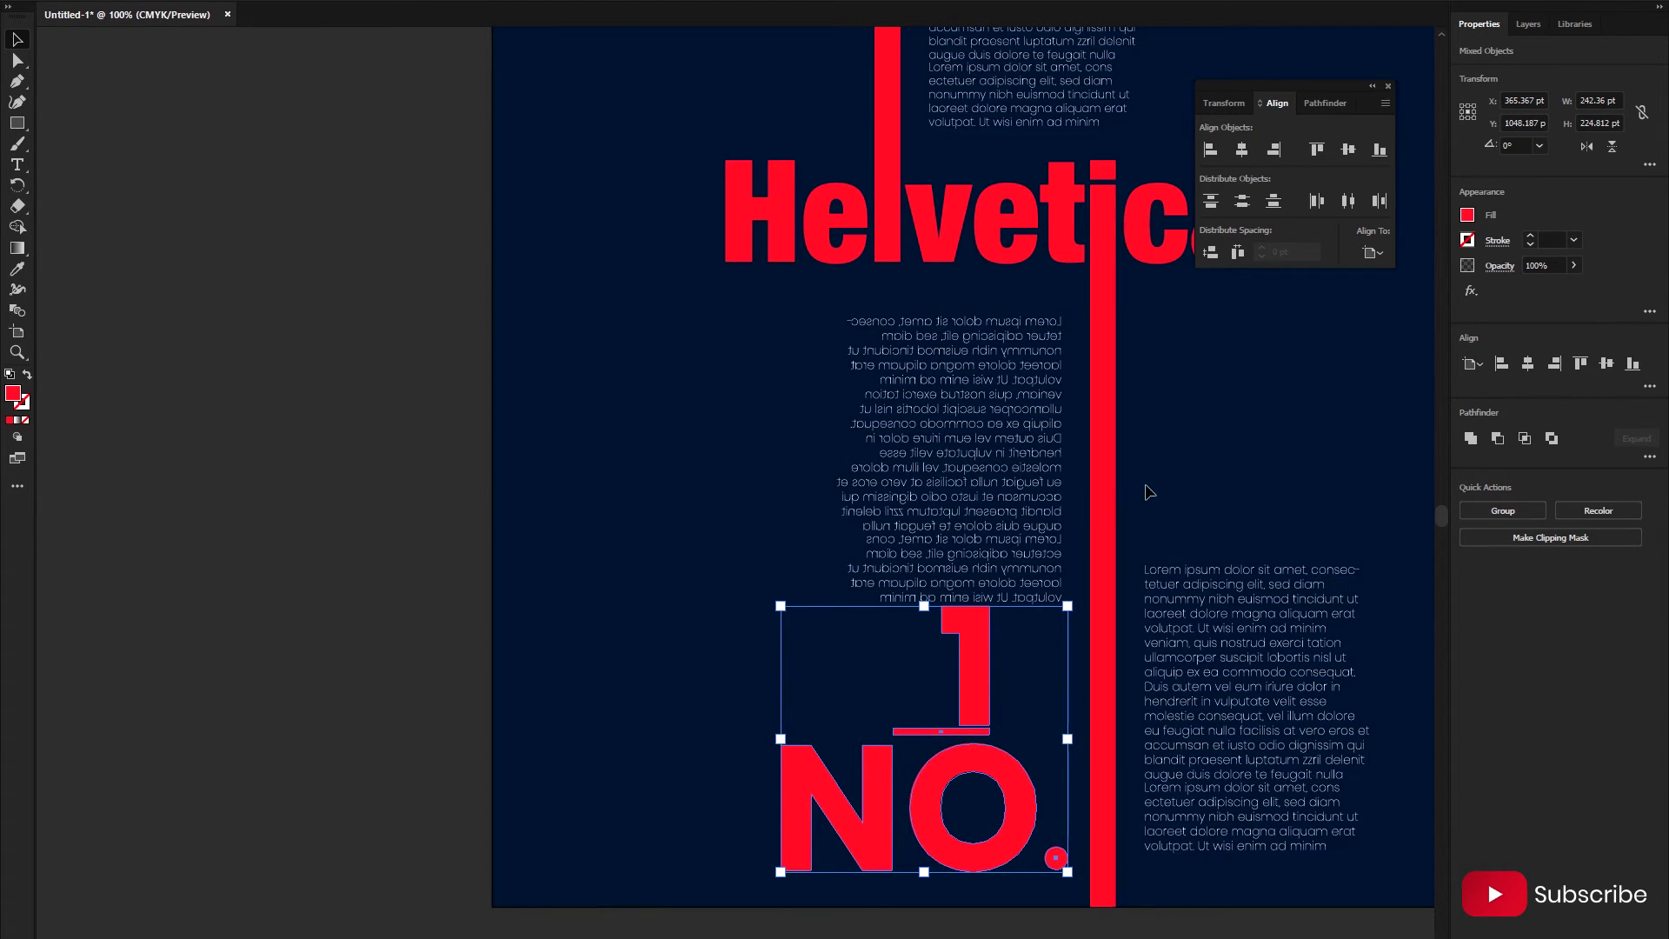
pyautogui.click(1149, 492)
pyautogui.scroll(-2, 947, 556)
pyautogui.scroll(2, 991, 678)
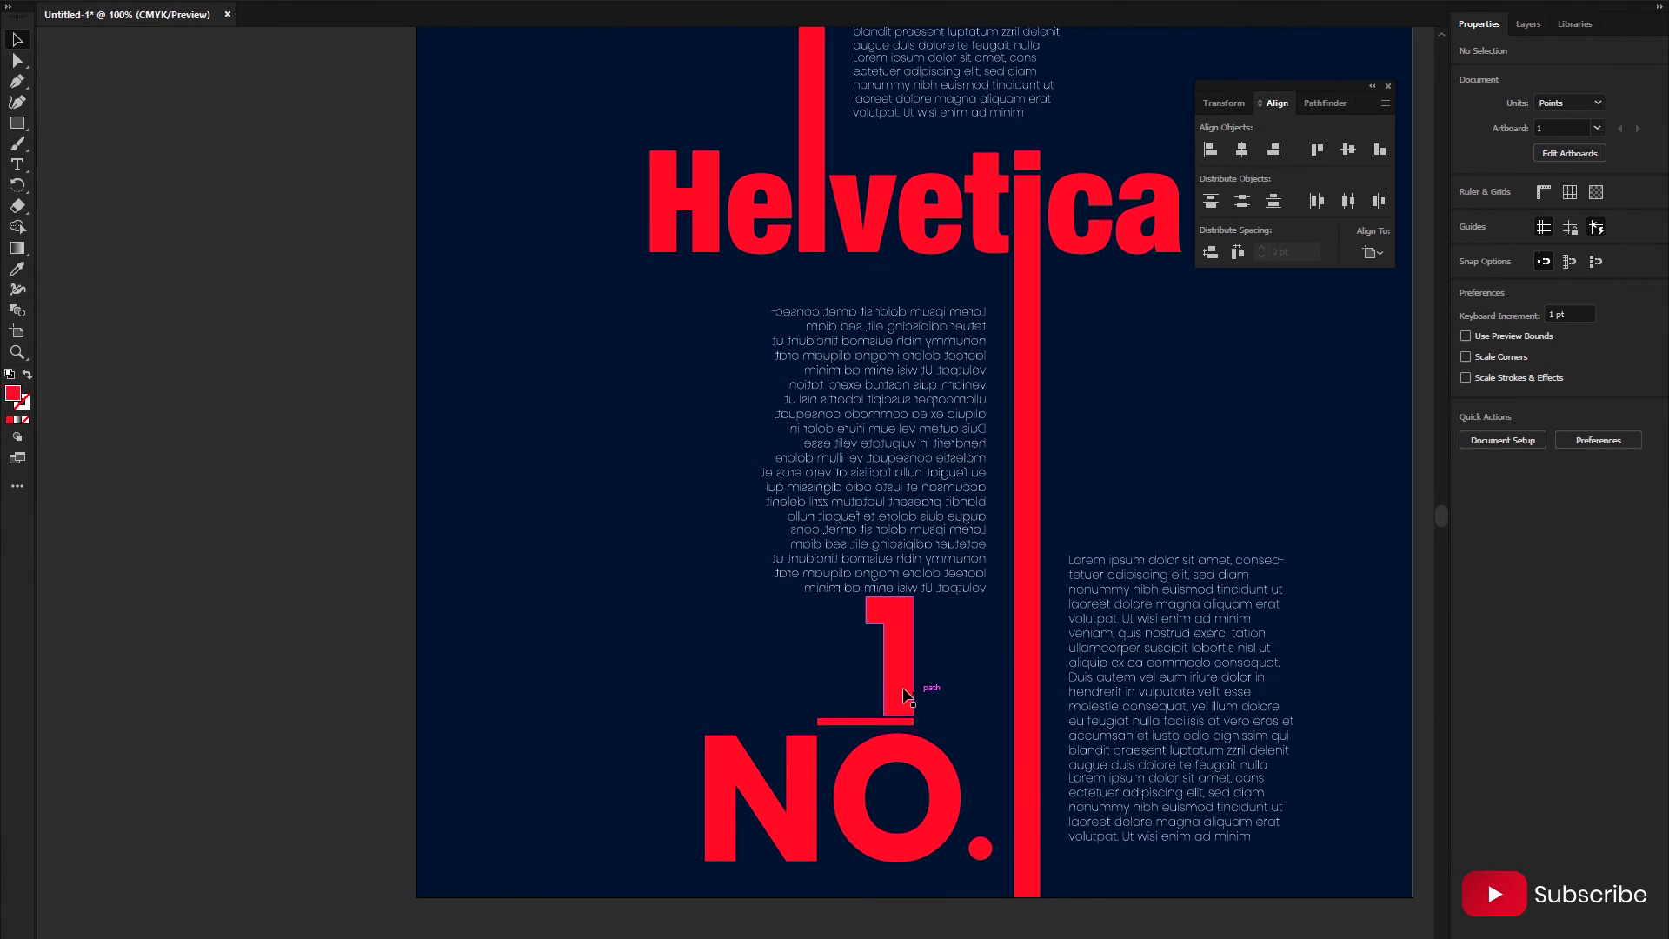
# - Shift the 1 and its red bar further right
pyautogui.moveTo(936, 721); pyautogui.dragTo(938, 723)
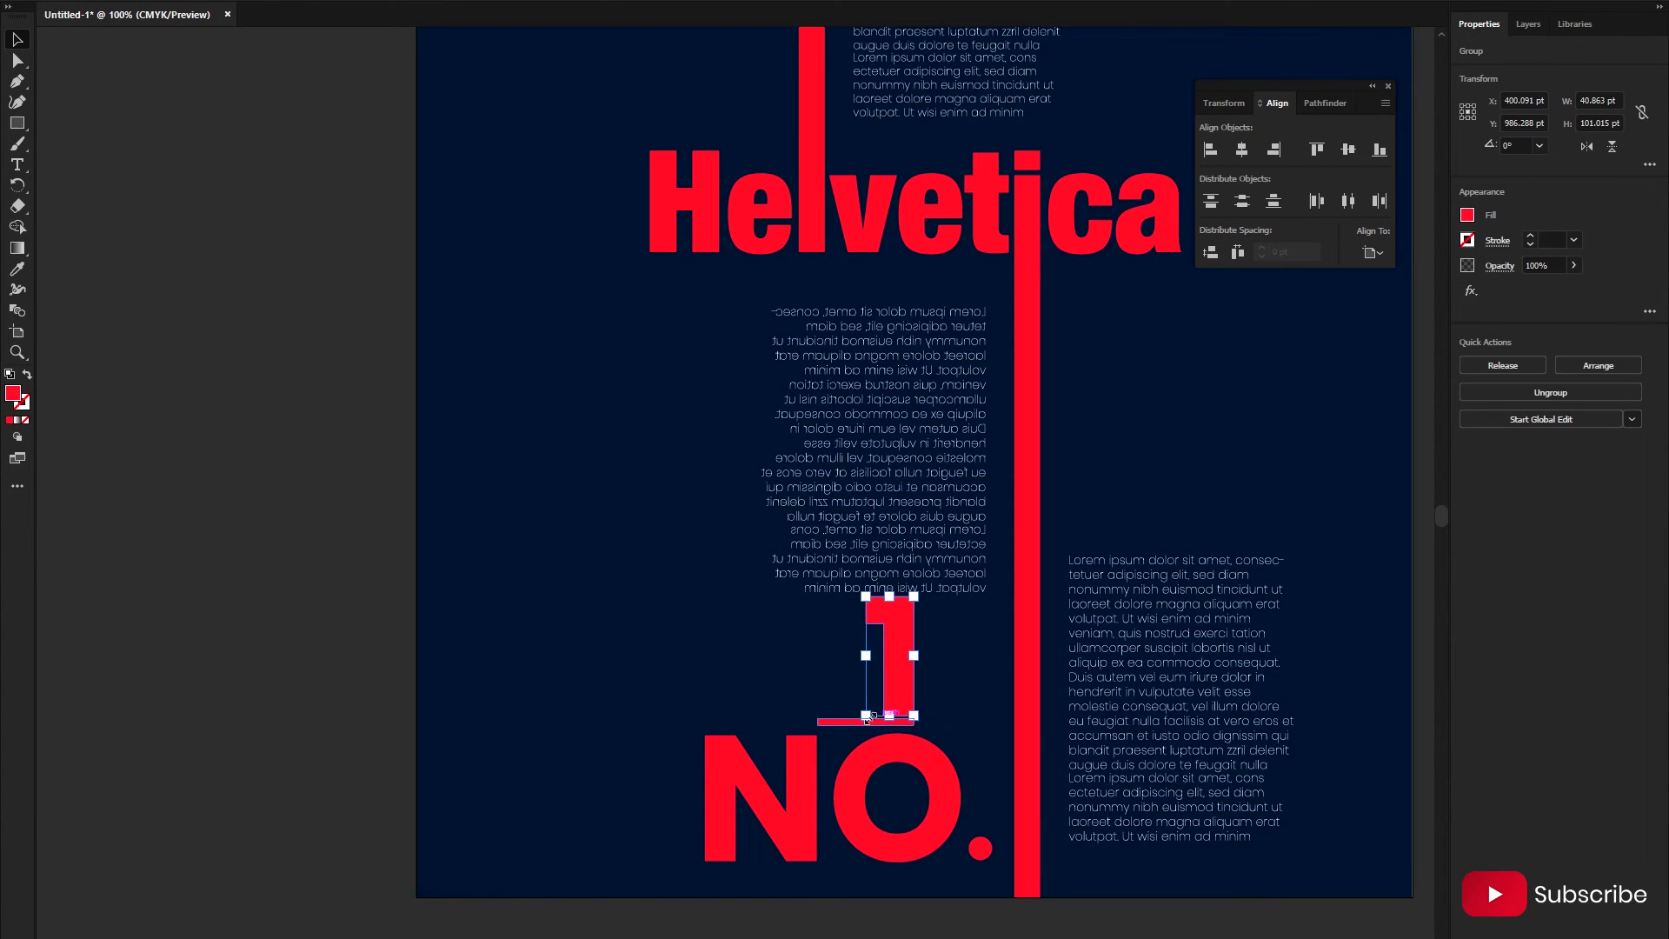
pyautogui.keyDown('shift'); pyautogui.click(839, 721); pyautogui.keyUp('shift')
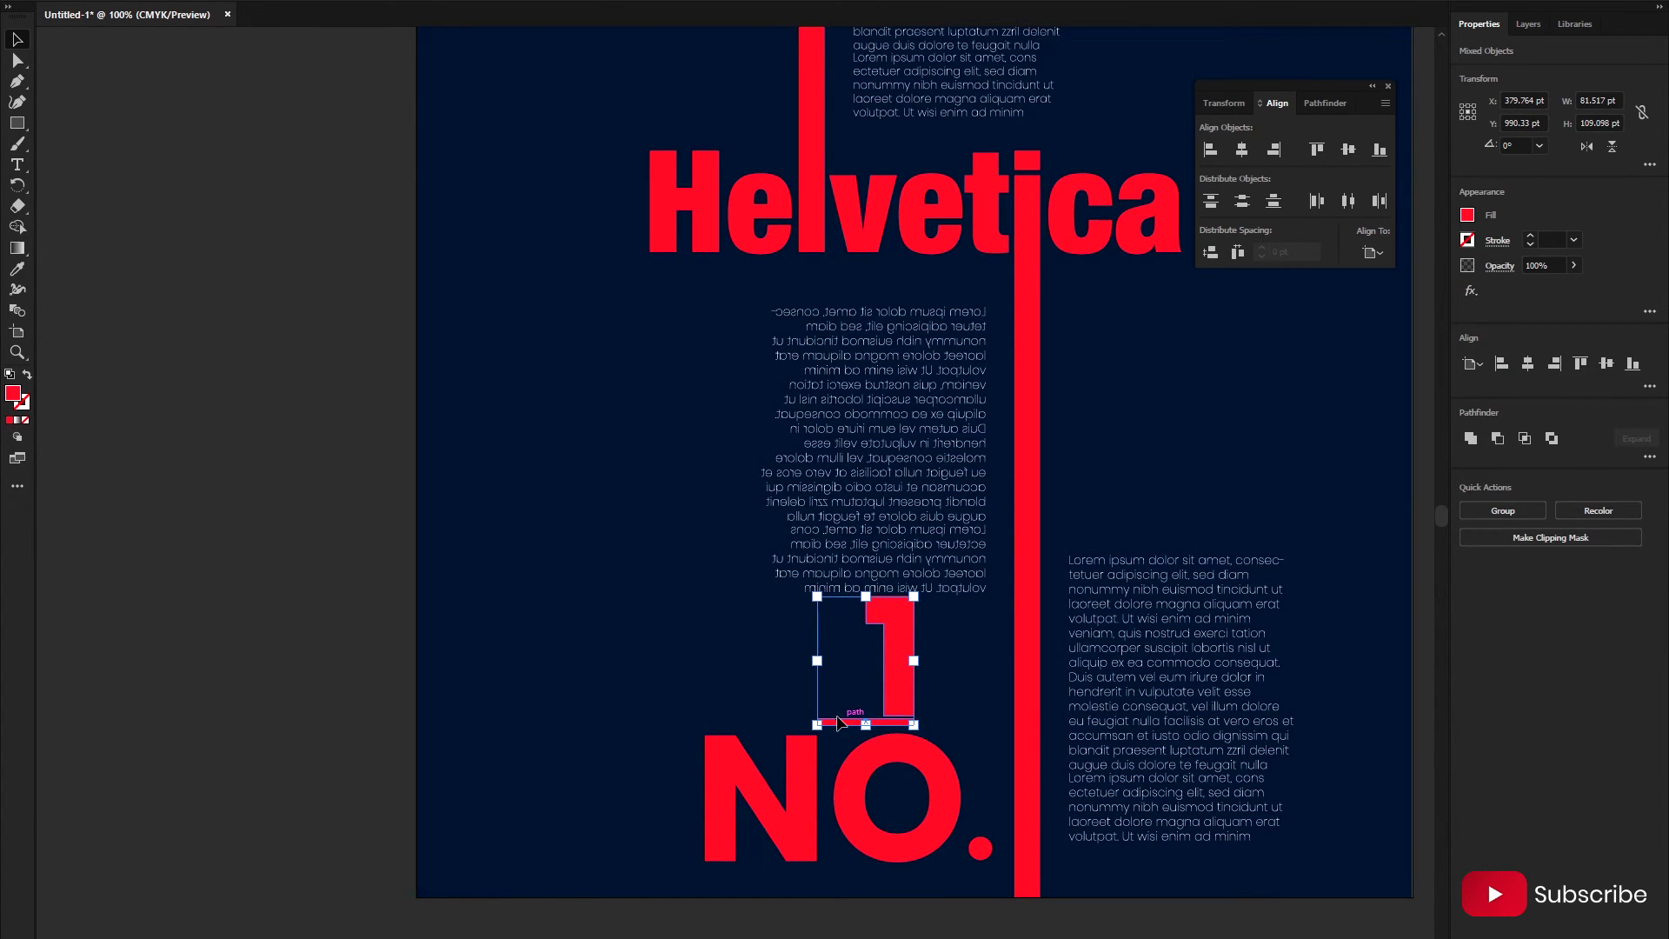
pyautogui.hotkey('shift', 'Right')
pyautogui.hotkey('shift', 'Right')
pyautogui.hotkey('shift', 'Right')
pyautogui.hotkey('shift', 'Right')
pyautogui.hotkey('shift', 'Right')
pyautogui.hotkey('shift', 'Right')
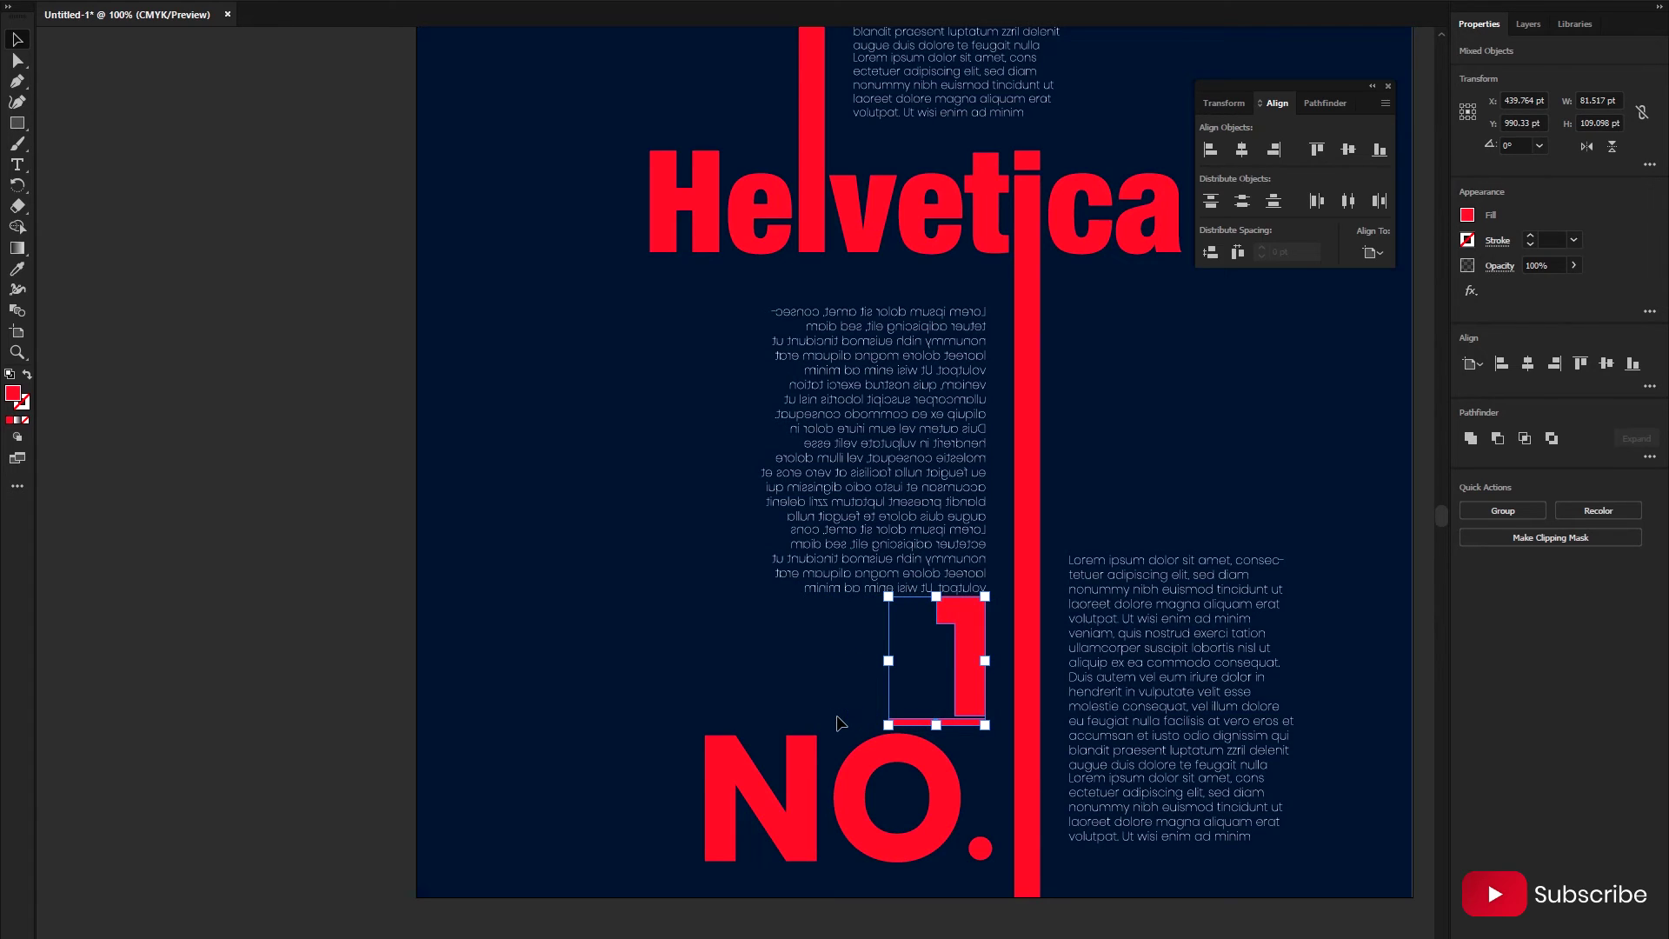
pyautogui.scroll(1, 838, 721)
# - Lengthen the red bar leftward to about 167 pt wide
pyautogui.click(856, 737)
pyautogui.click(895, 763)
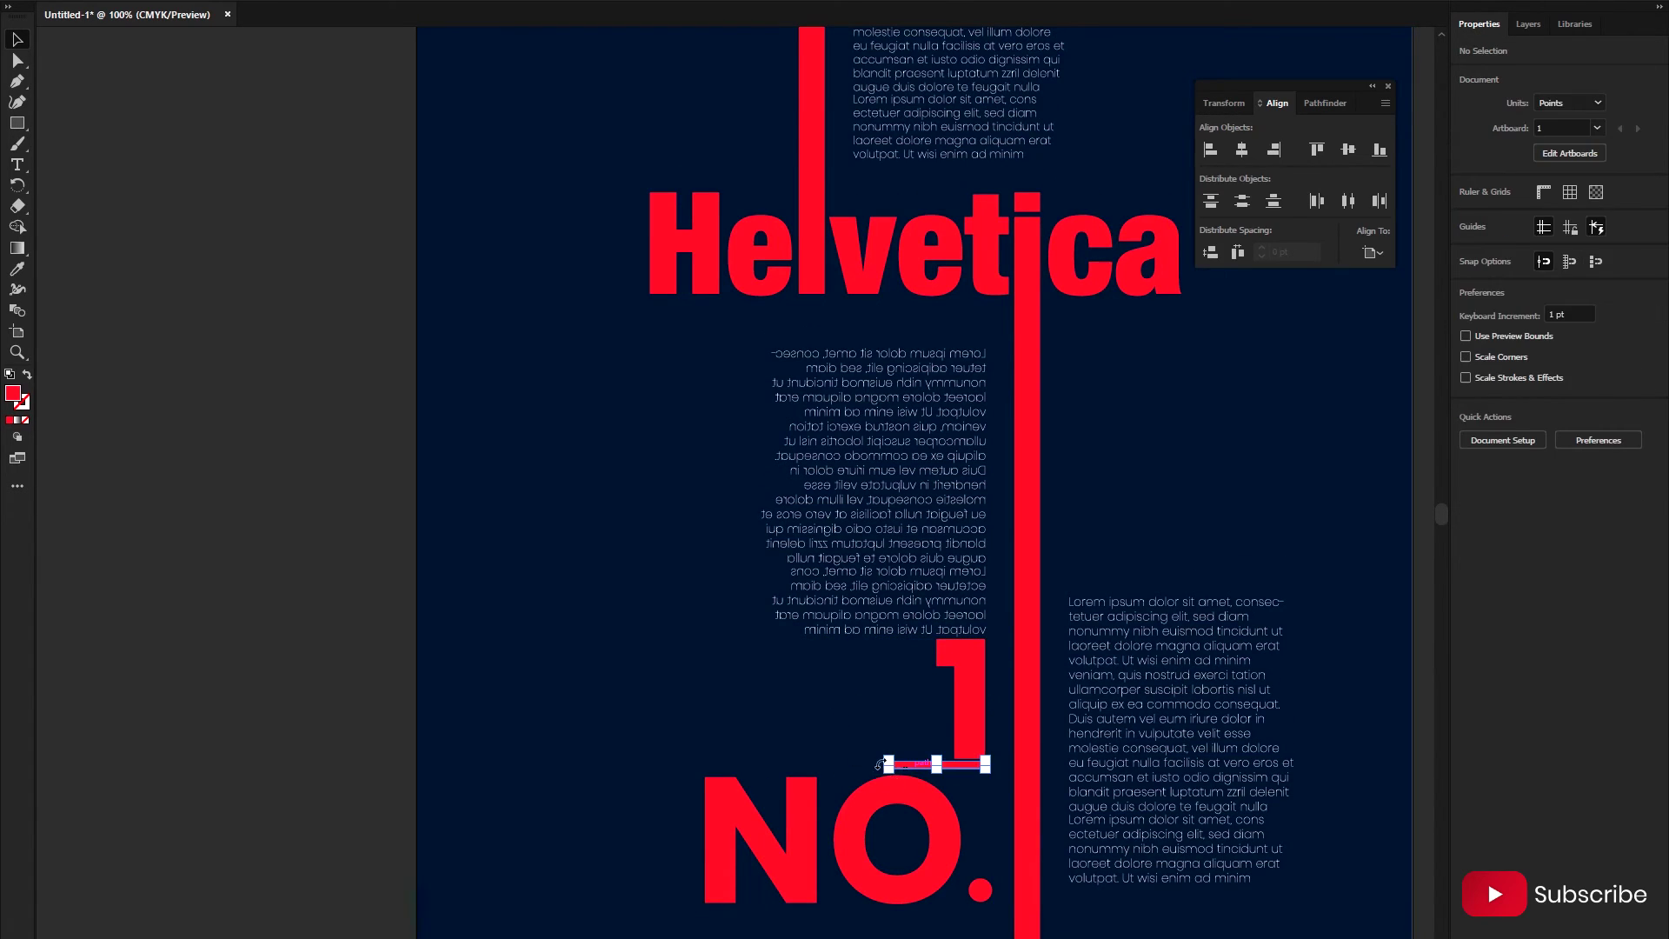
pyautogui.scroll(2, 888, 764)
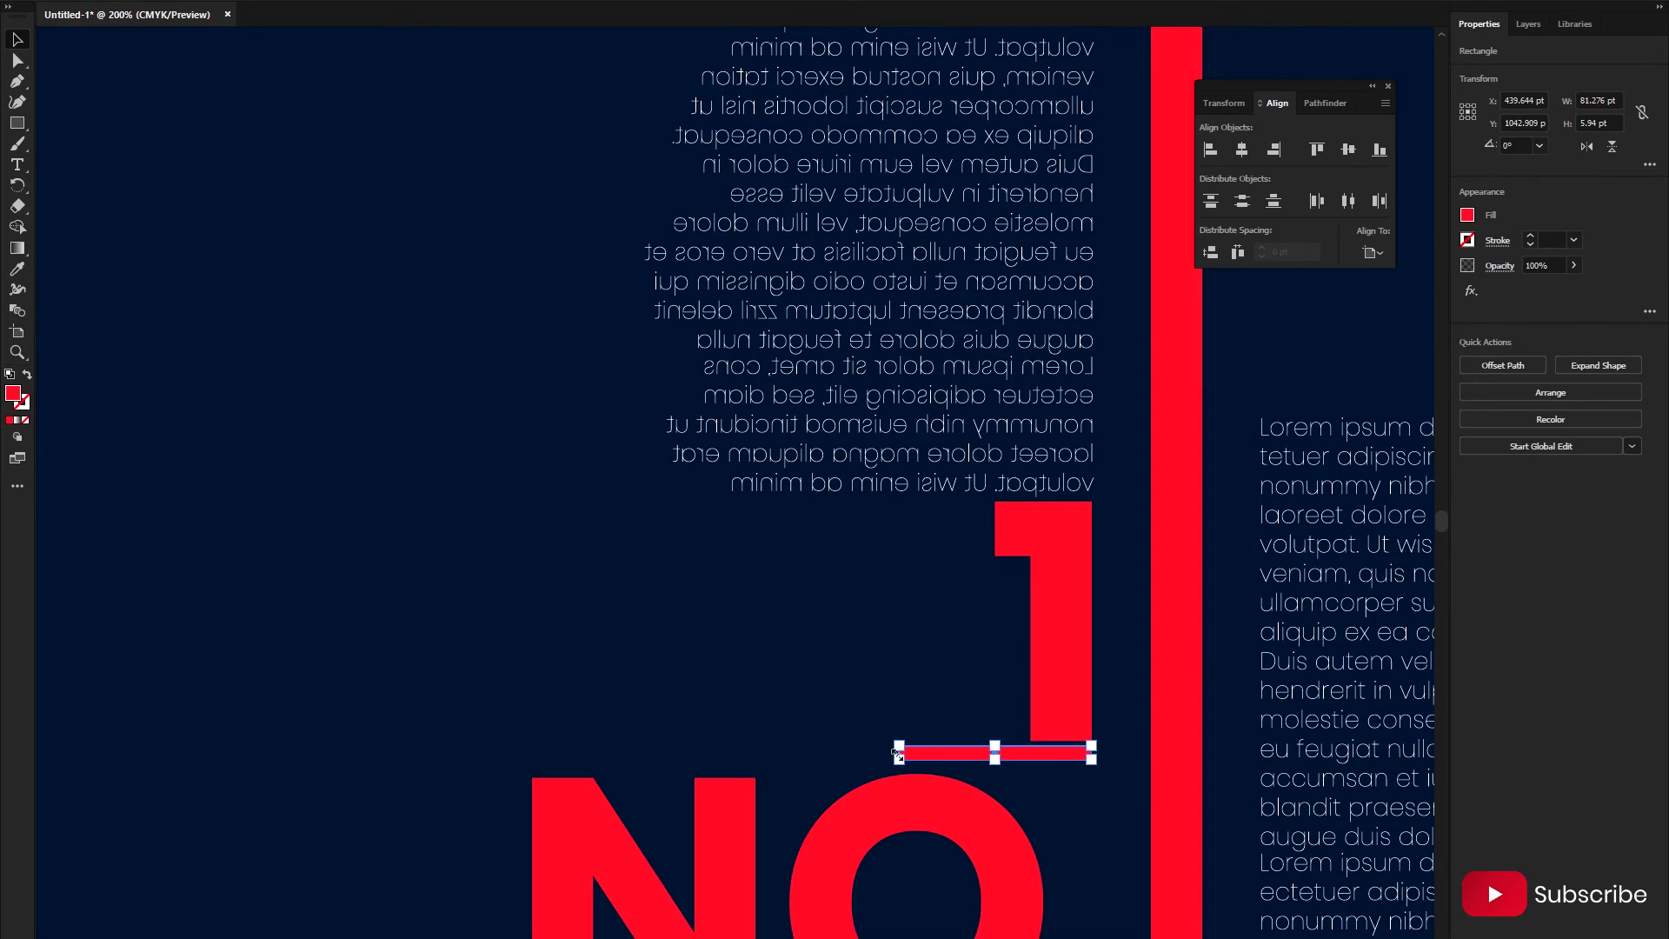
pyautogui.moveTo(901, 751); pyautogui.dragTo(700, 751)
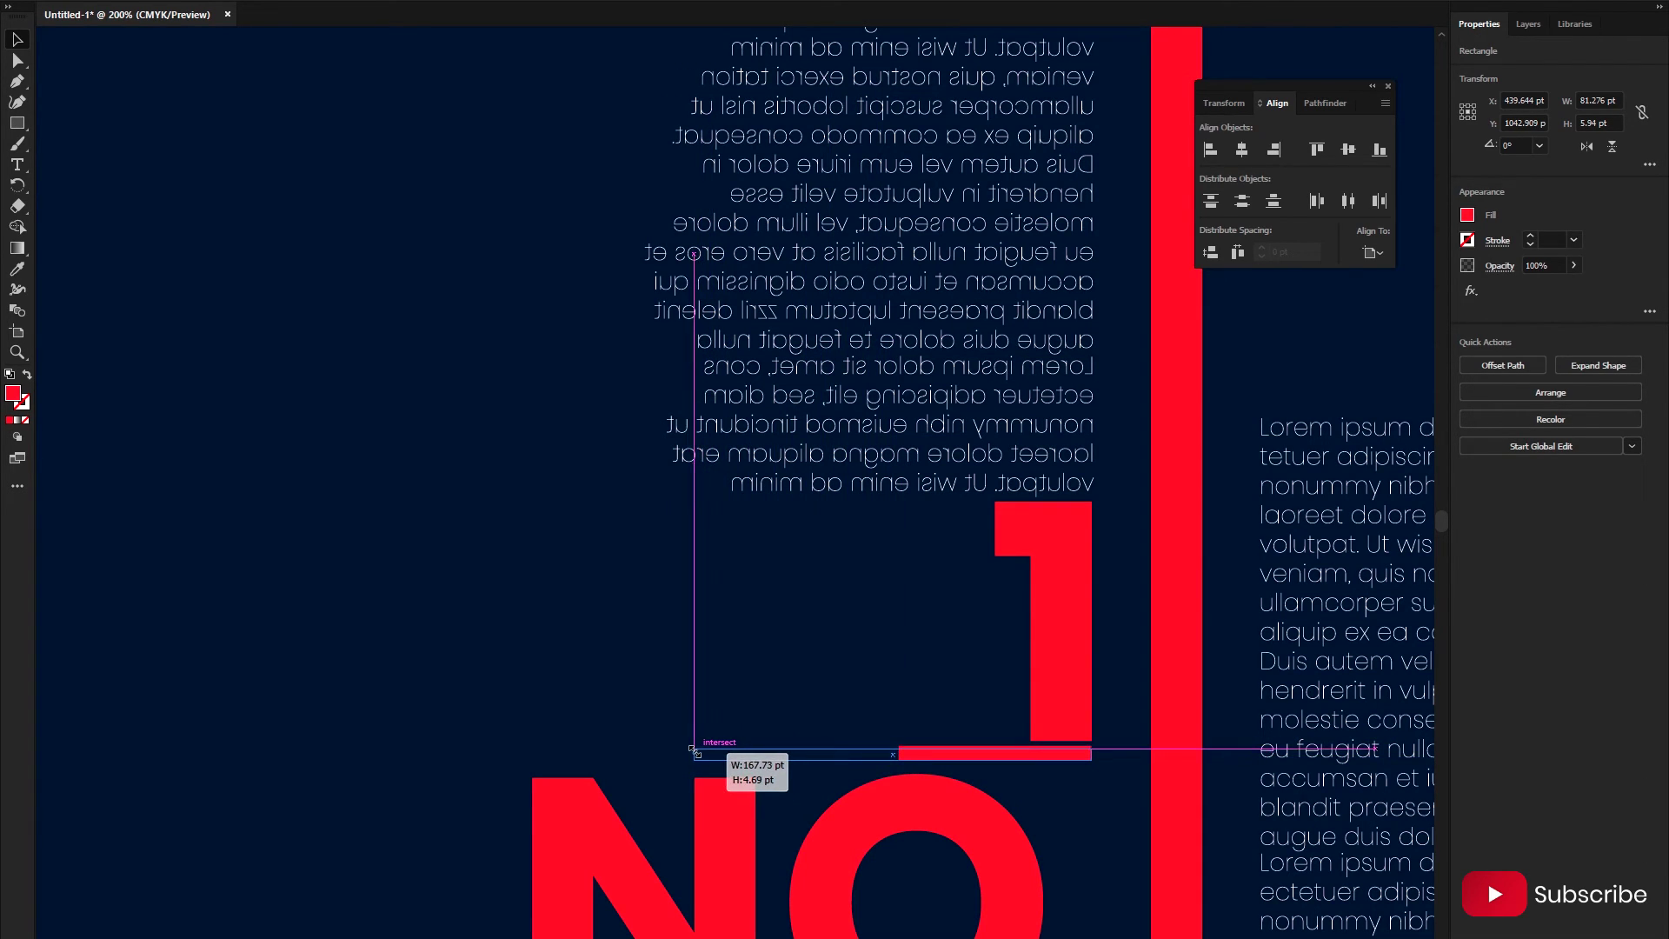
pyautogui.moveTo(699, 749); pyautogui.dragTo(694, 746)
pyautogui.click(826, 739)
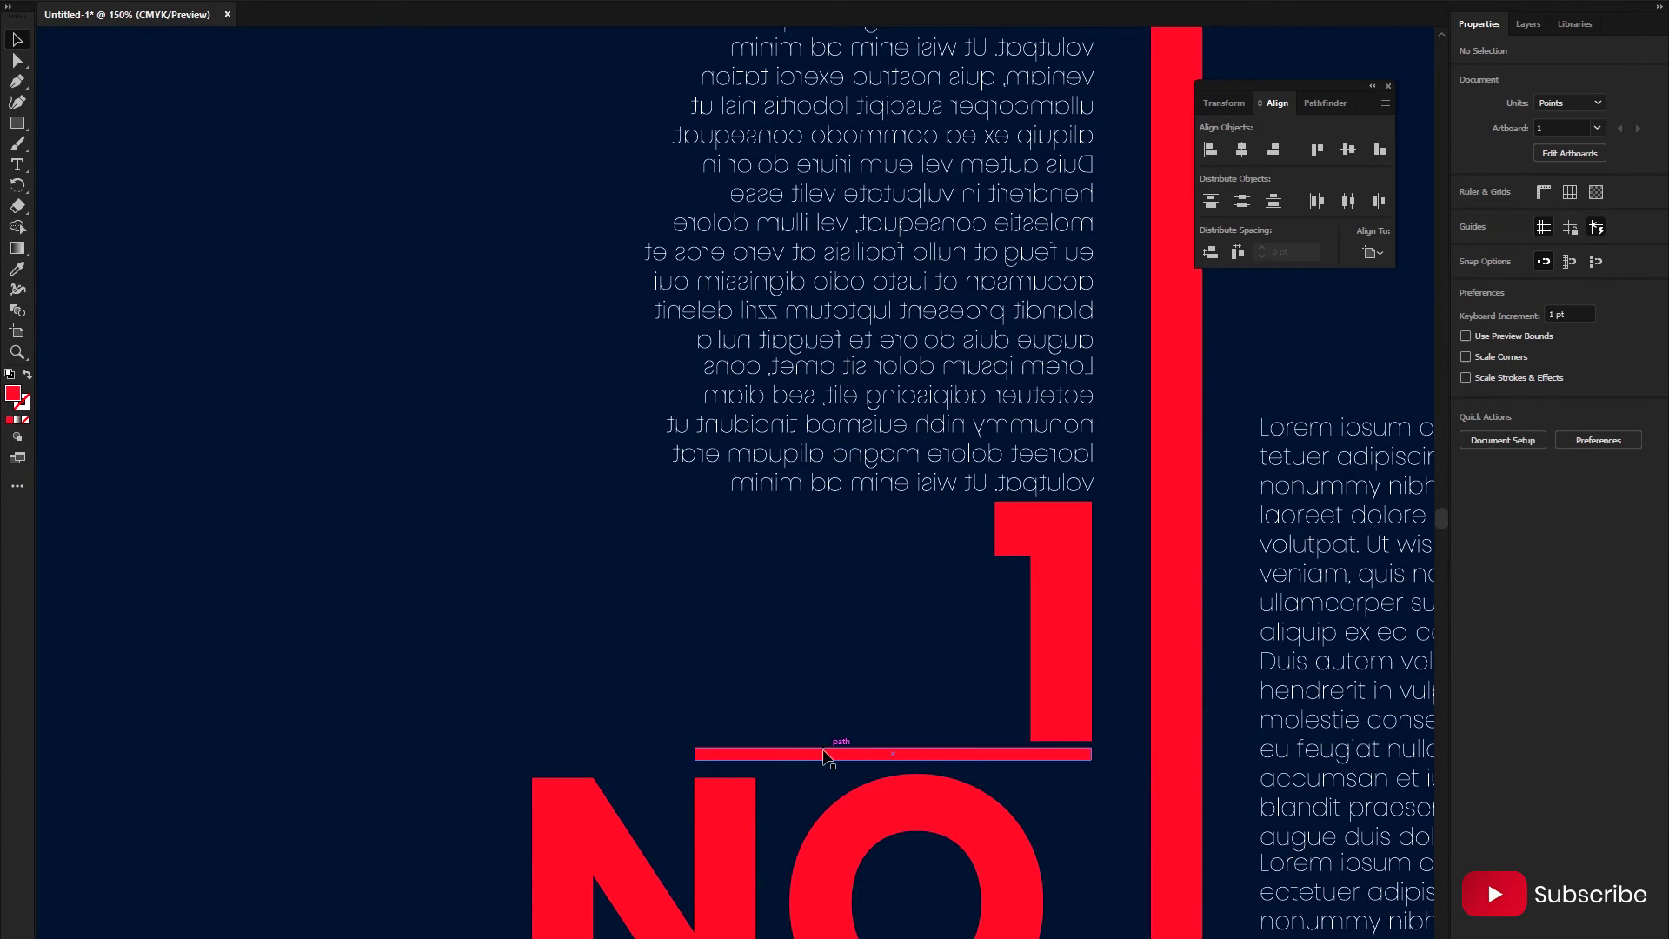
pyautogui.hotkey('ctrl', '0')
pyautogui.scroll(-2, 785, 782)
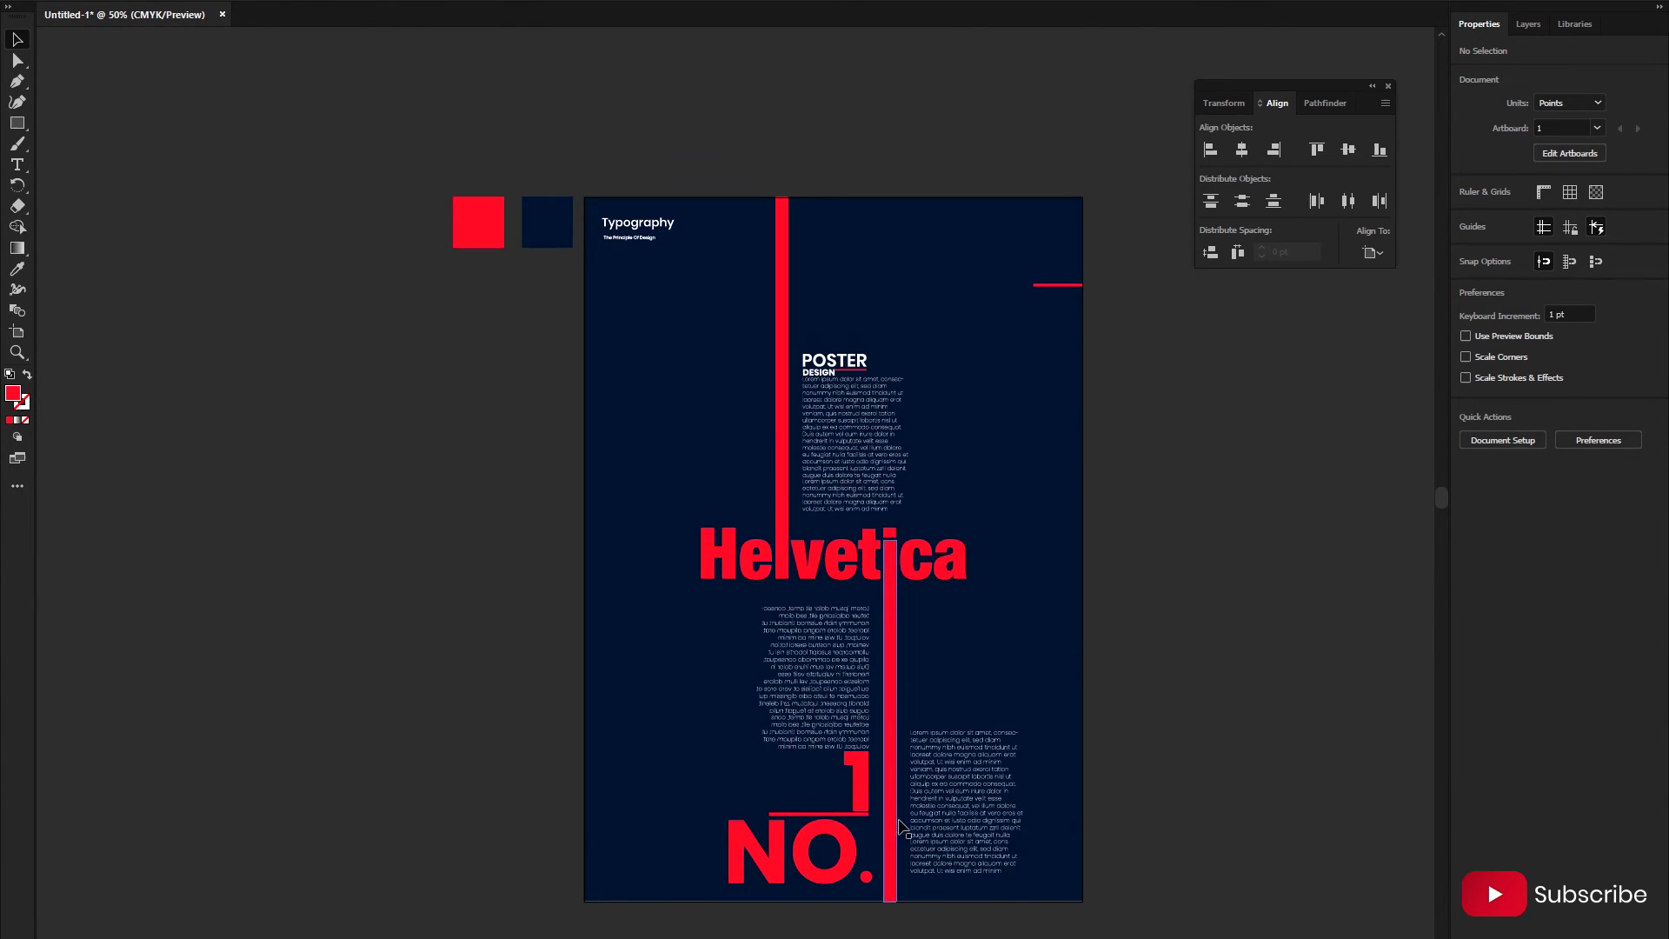
pyautogui.scroll(3, 900, 826)
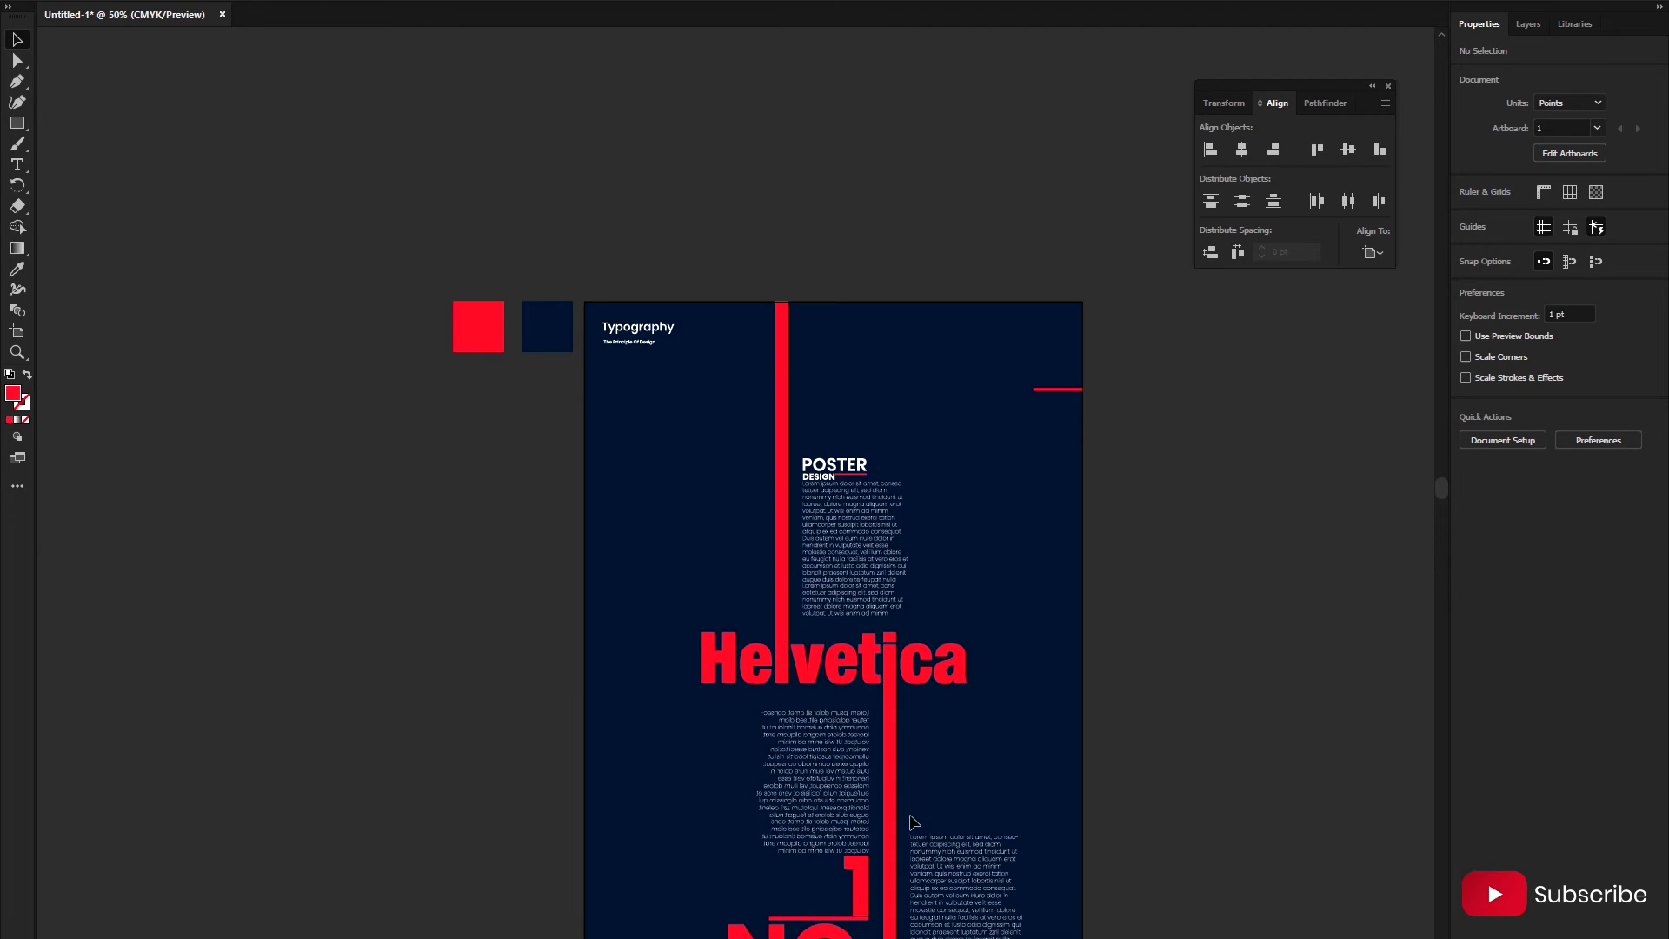
# - Start a text object at the right edge in Poppins Medium 10 pt
pyautogui.scroll(1, 1140, 452)
pyautogui.press('t')
pyautogui.click(985, 478)
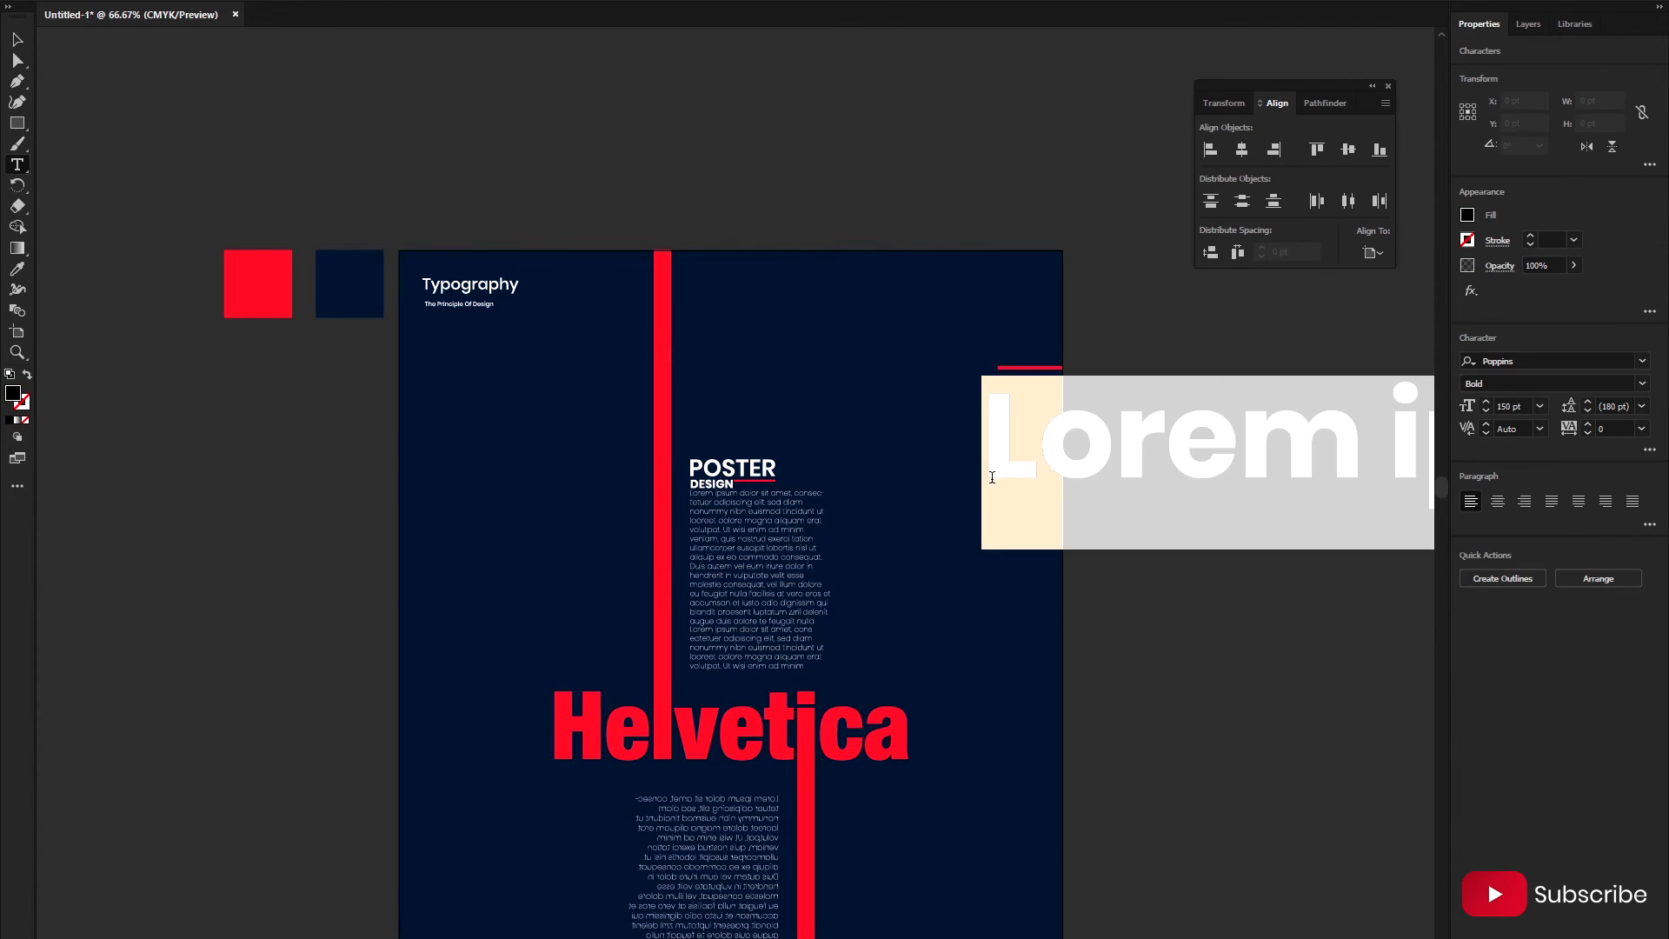
pyautogui.click(1509, 405)
pyautogui.write('20')
pyautogui.press('Return')
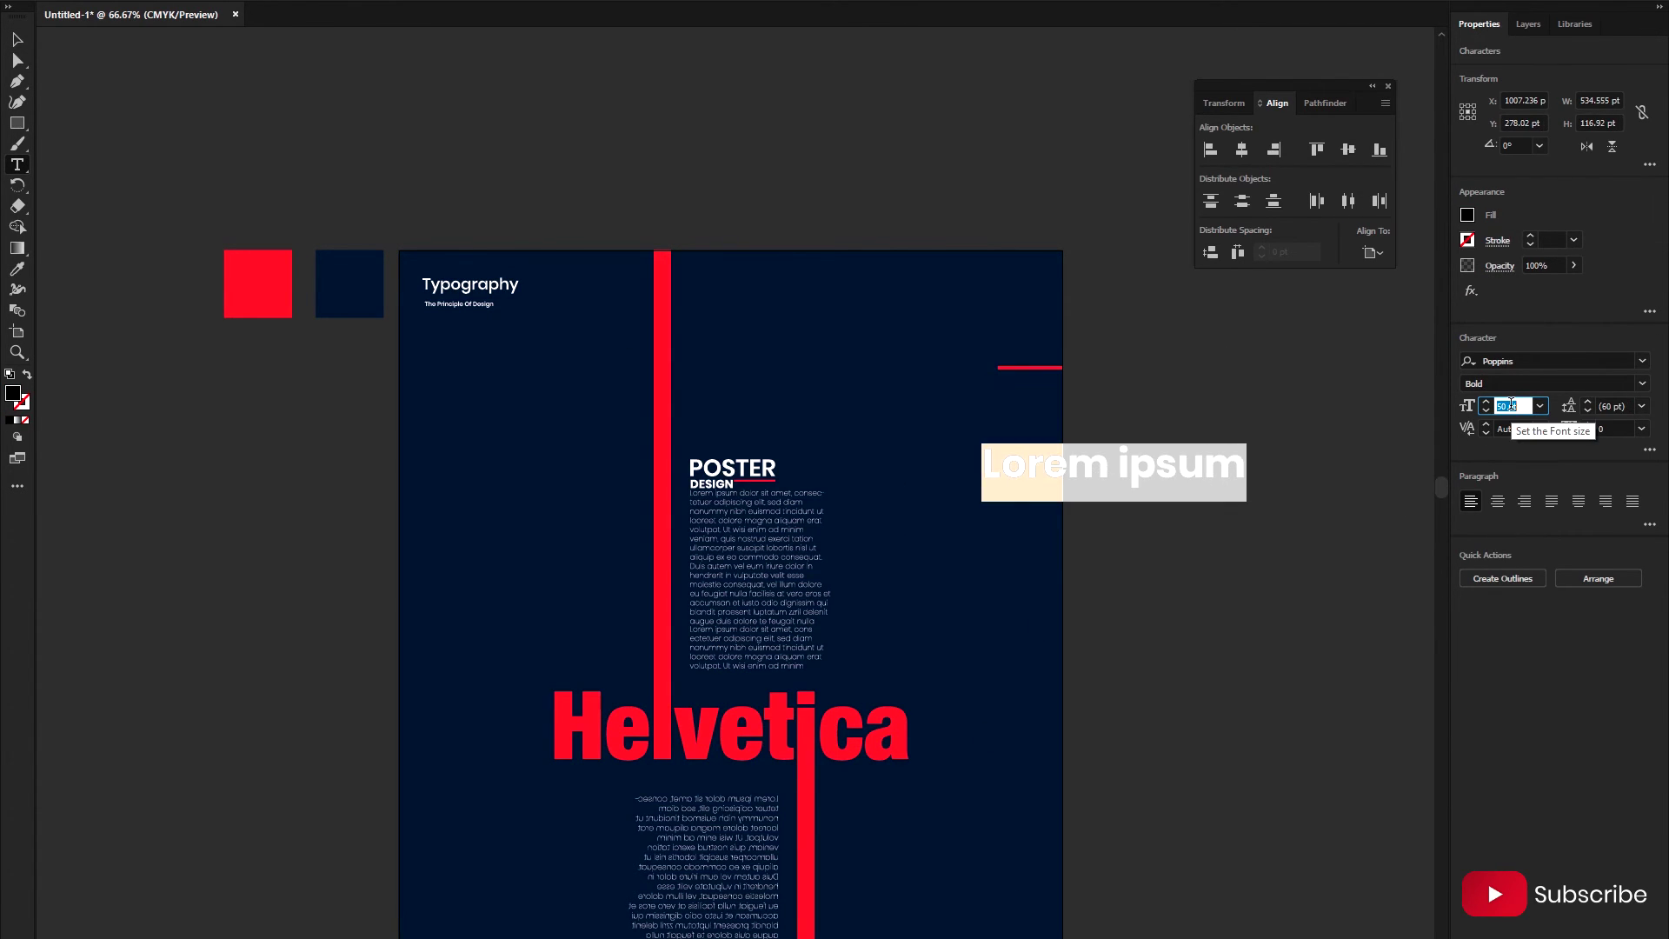
pyautogui.write('10')
pyautogui.press('Return')
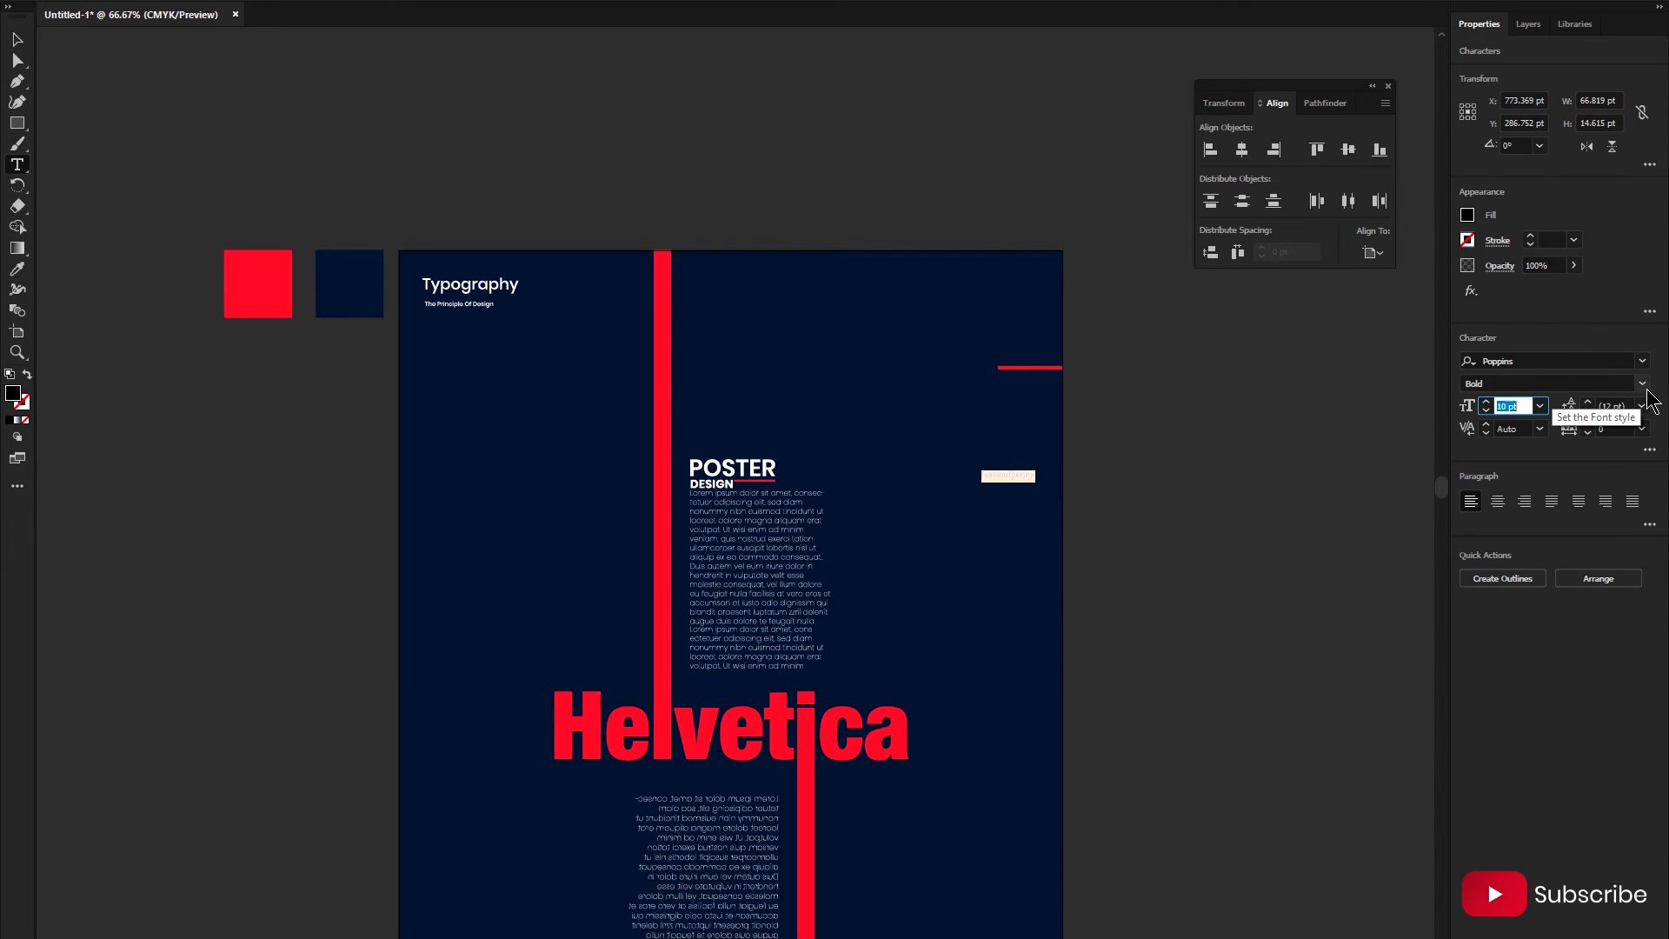
pyautogui.click(1642, 383)
pyautogui.click(1547, 566)
pyautogui.scroll(2, 1066, 452)
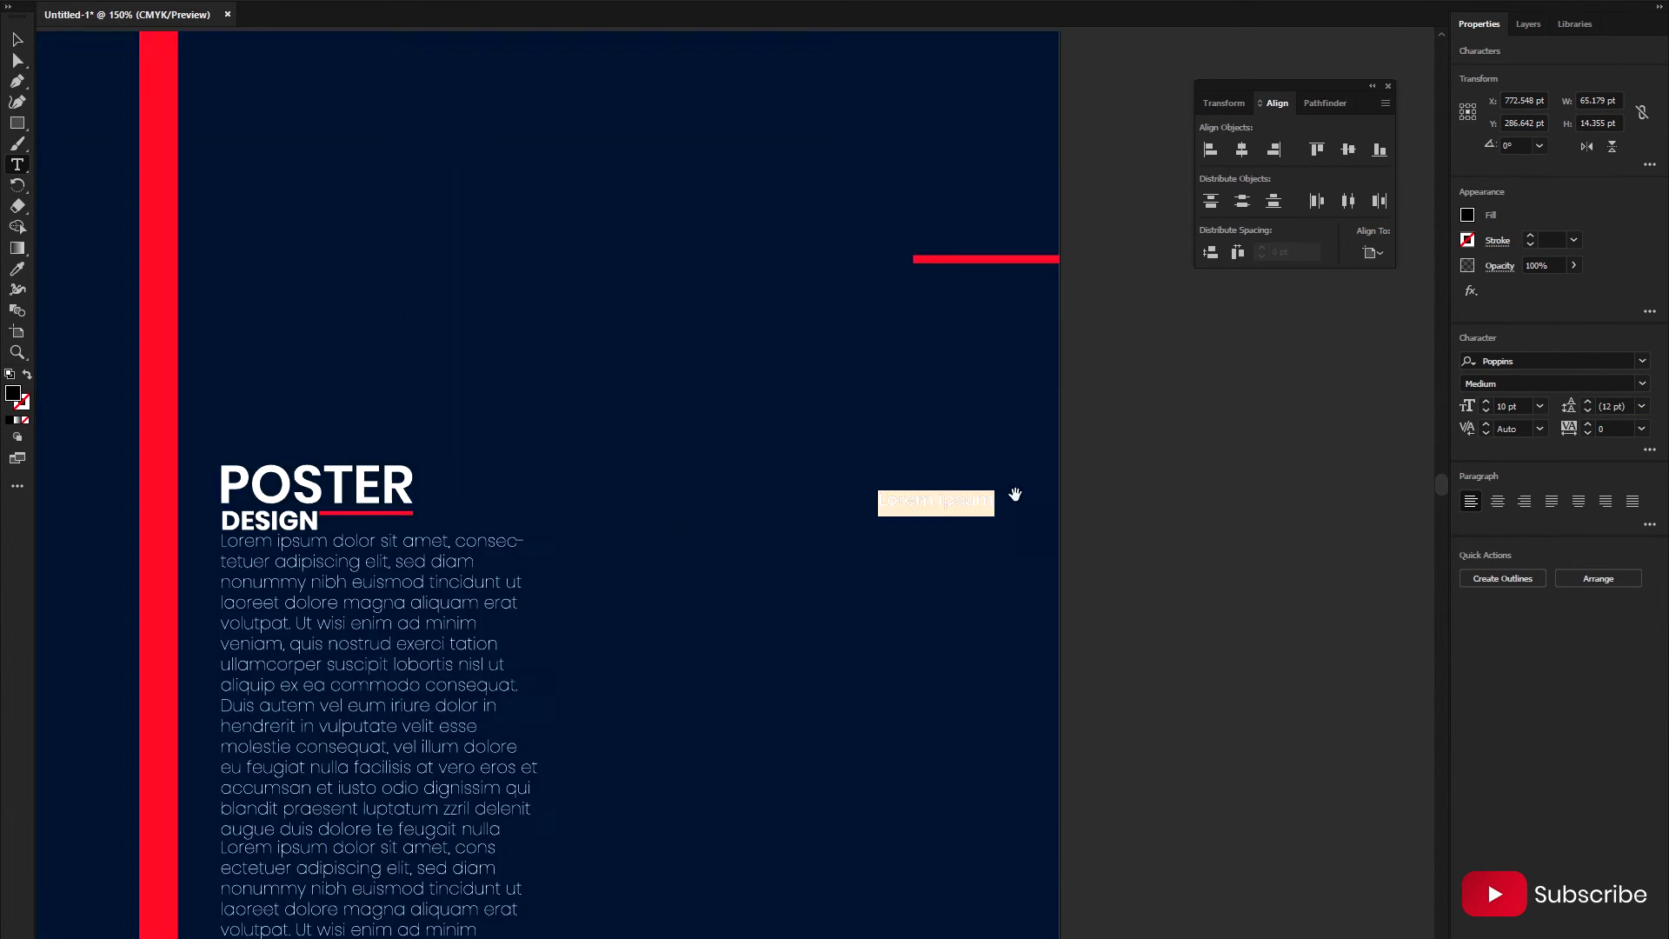
pyautogui.scroll(1, 1014, 494)
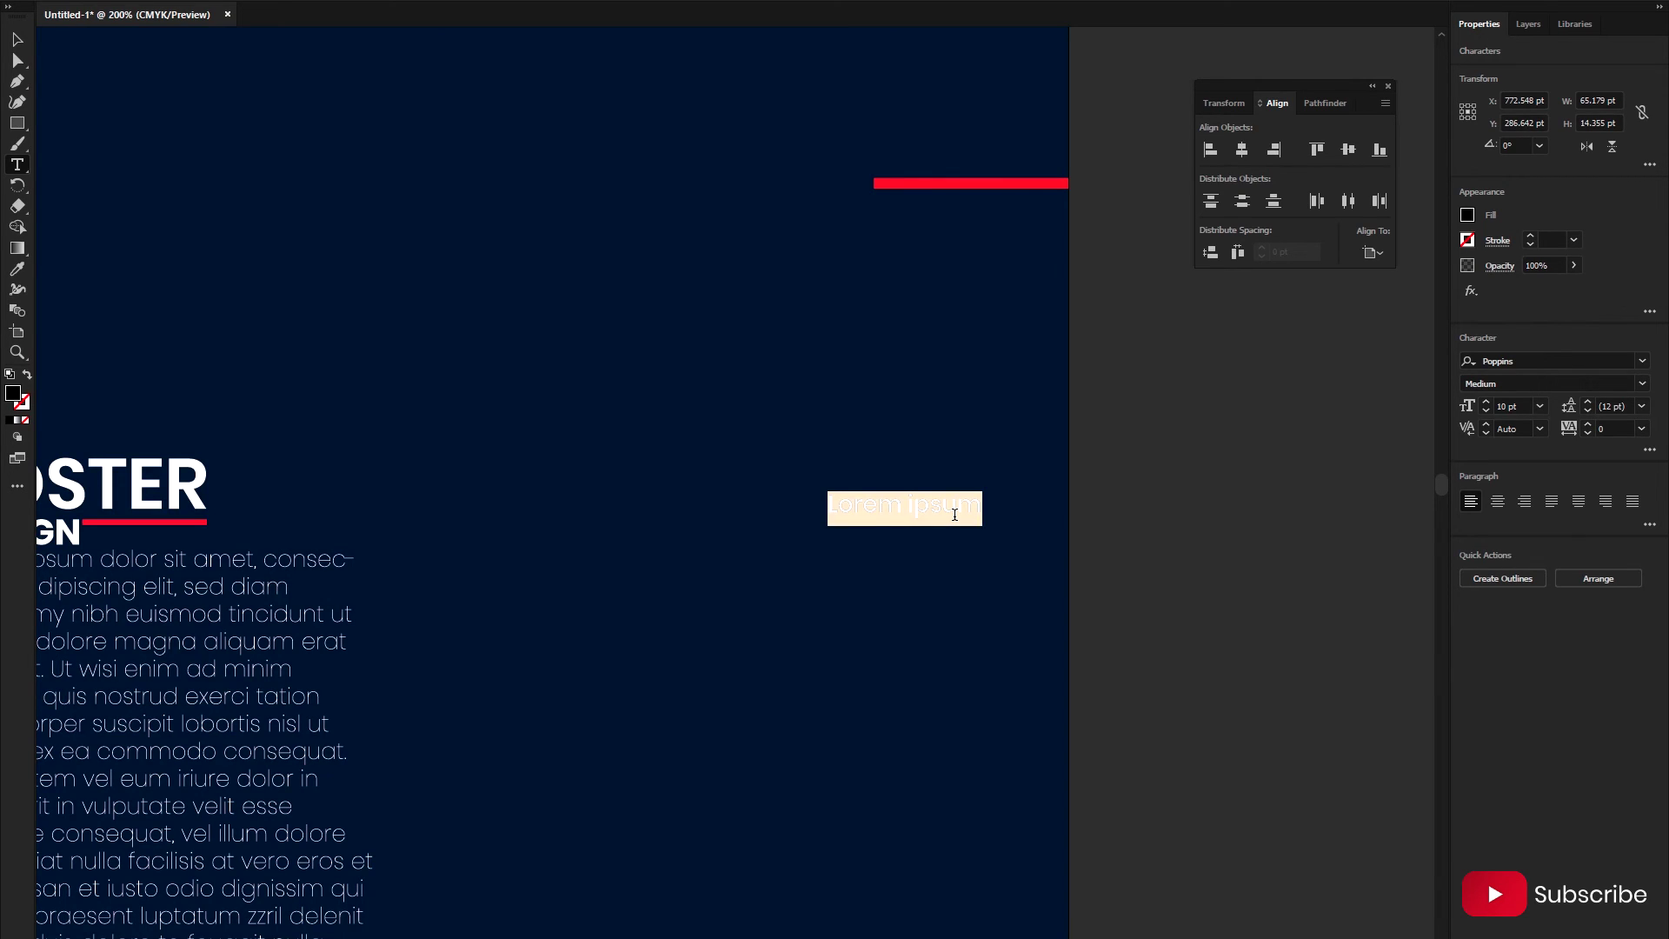
# - Type the date 'Wednesday, April 8, 2020'
pyautogui.write('Wednesday')
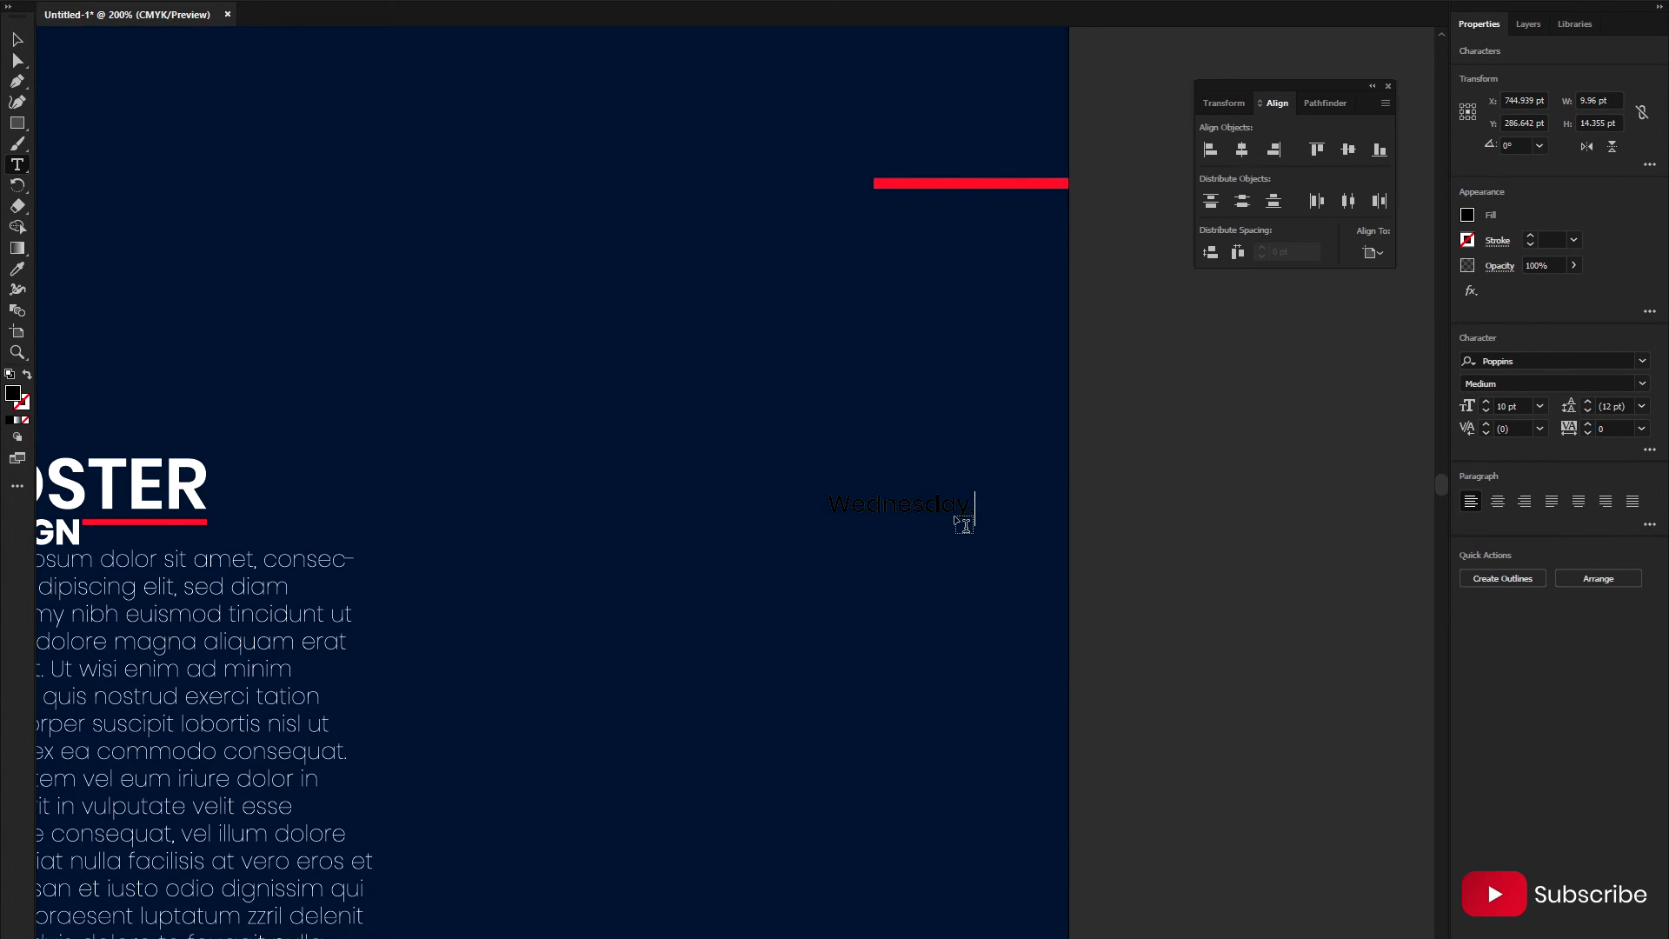
pyautogui.write(', April 8, 2')
pyautogui.write('020')
pyautogui.click(1053, 503)
pyautogui.press('Escape')
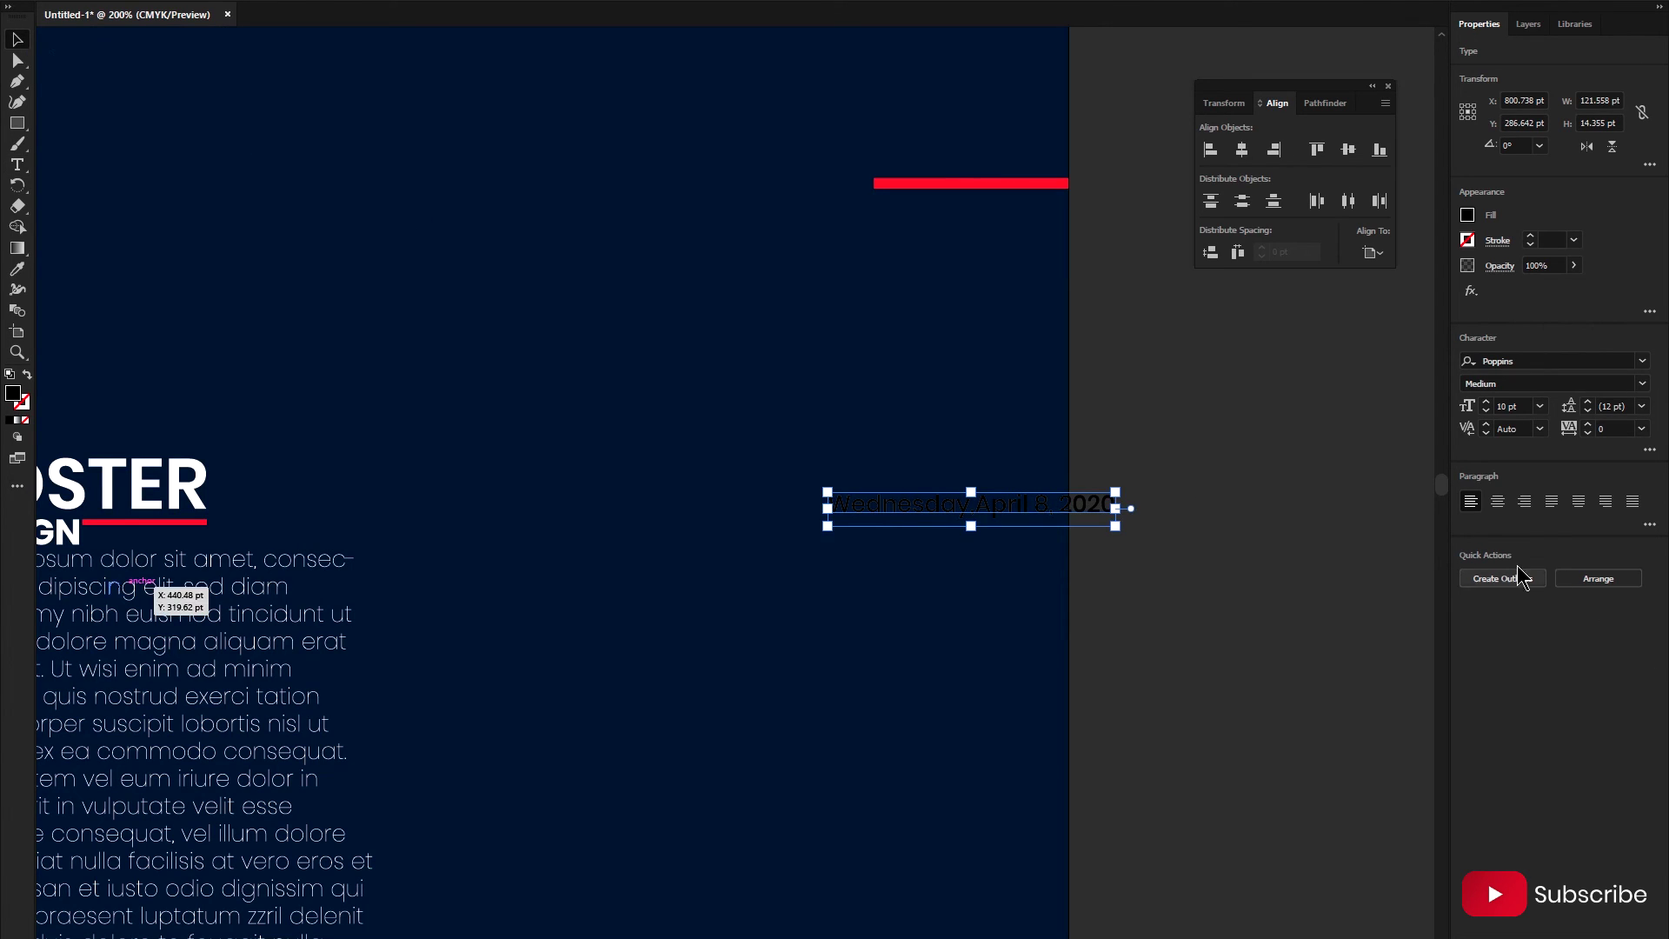
# - Outline the date, fill it white from POSTER, rotate it 90° and move it up
pyautogui.click(1501, 578)
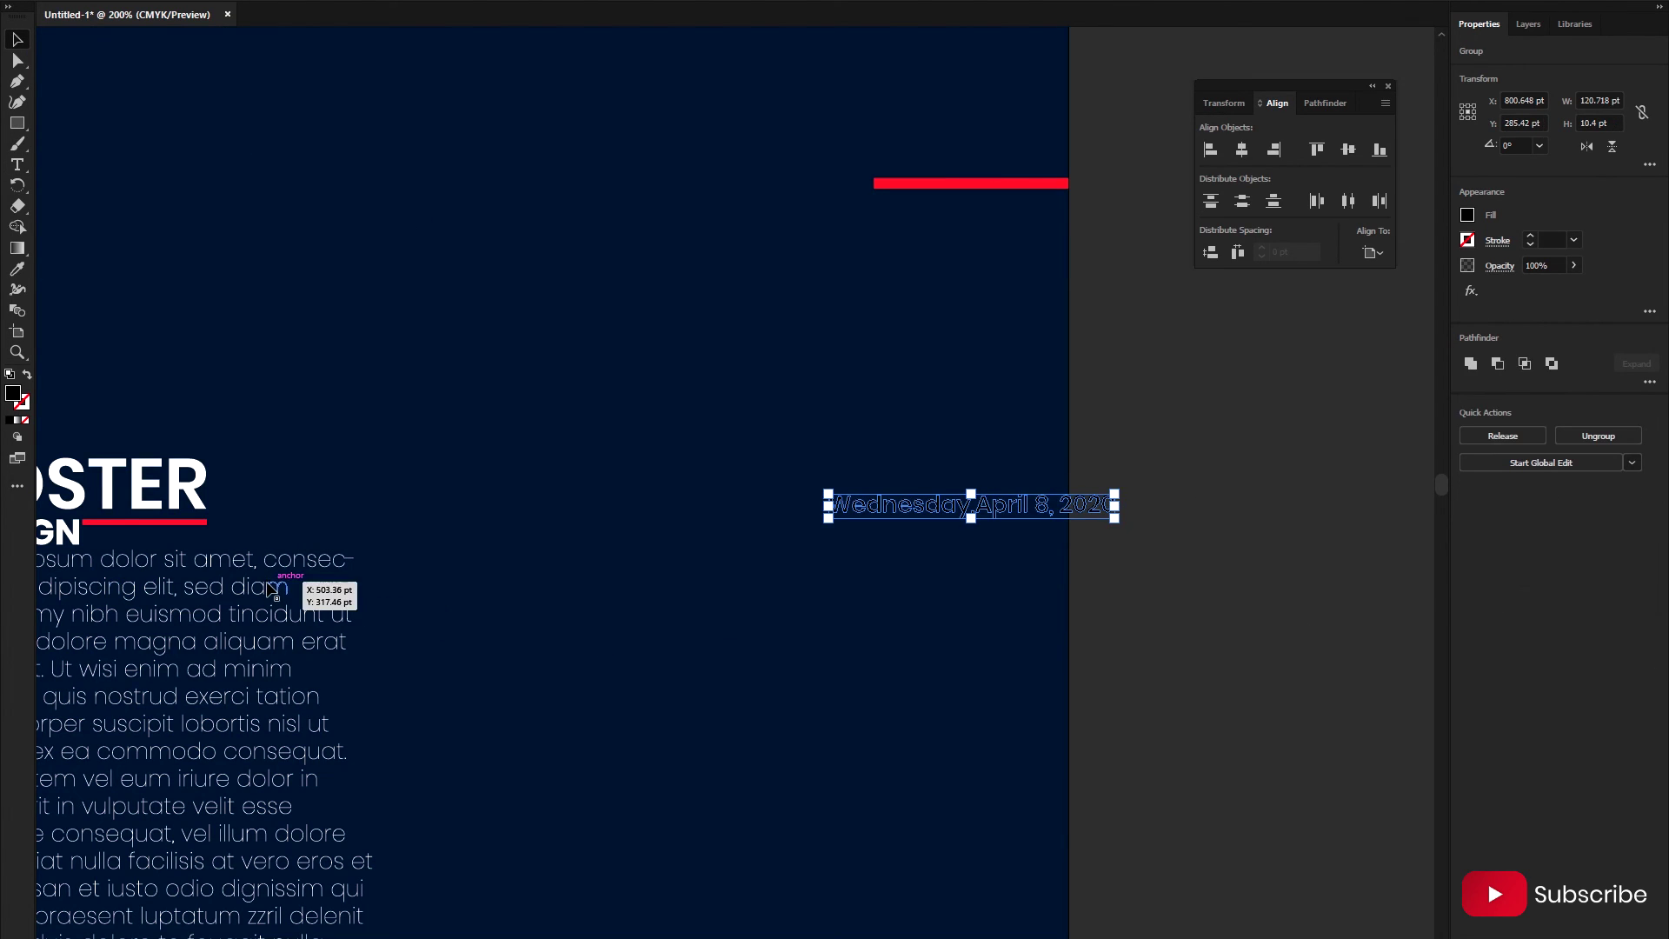
pyautogui.click(17, 269)
pyautogui.click(152, 482)
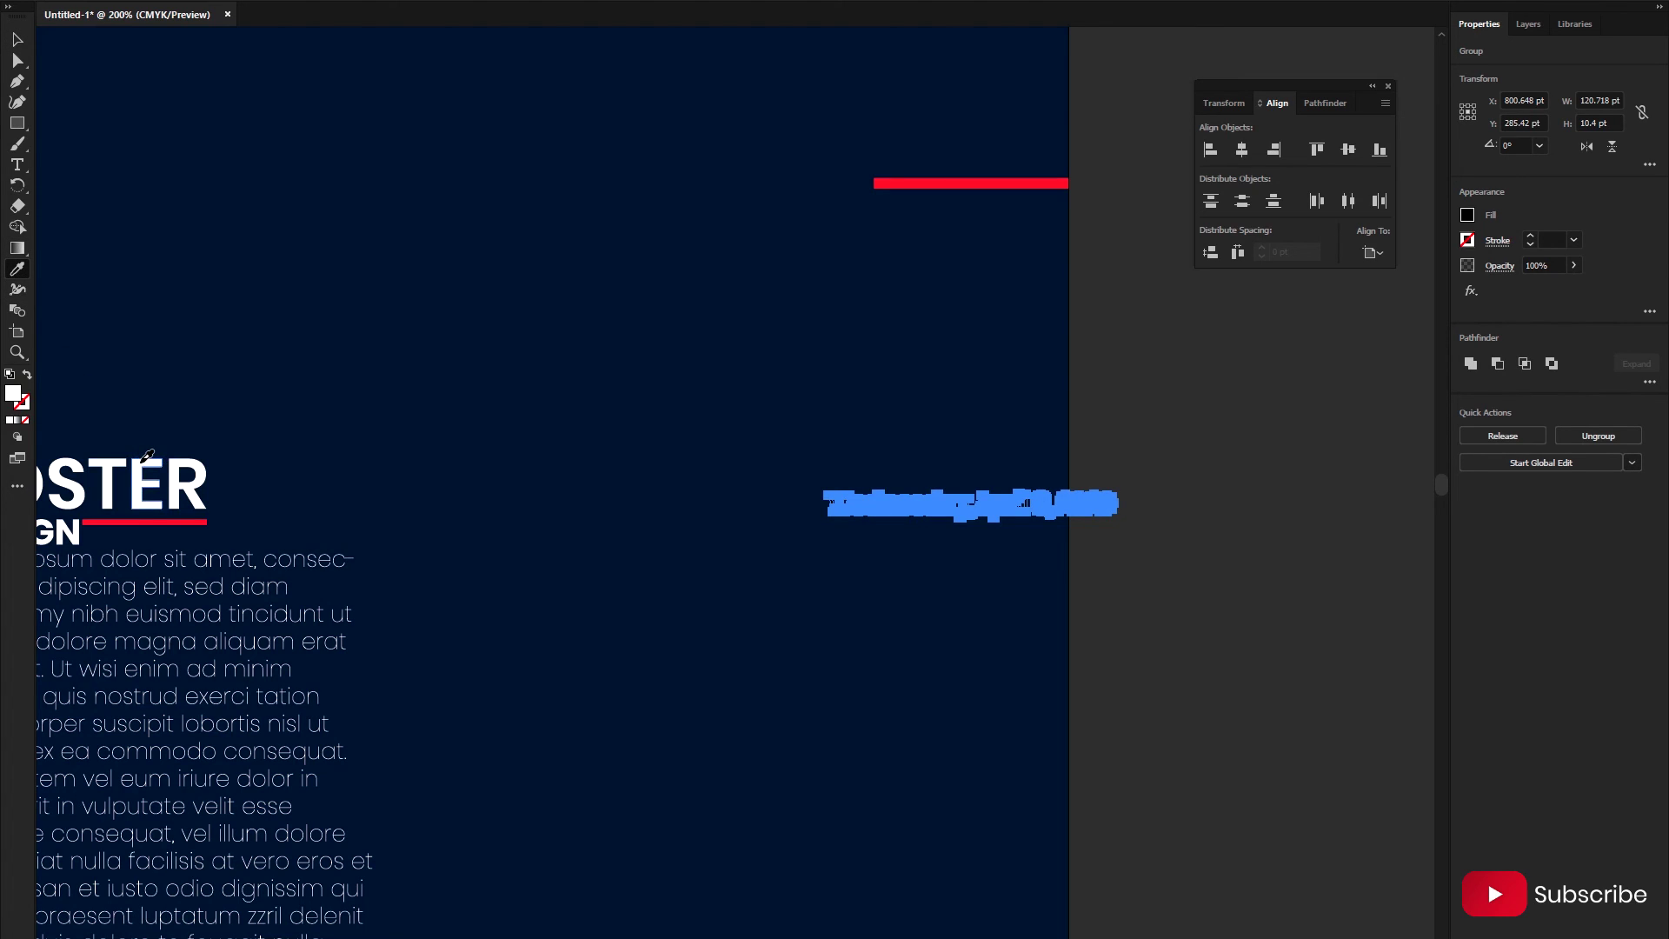
pyautogui.press('v')
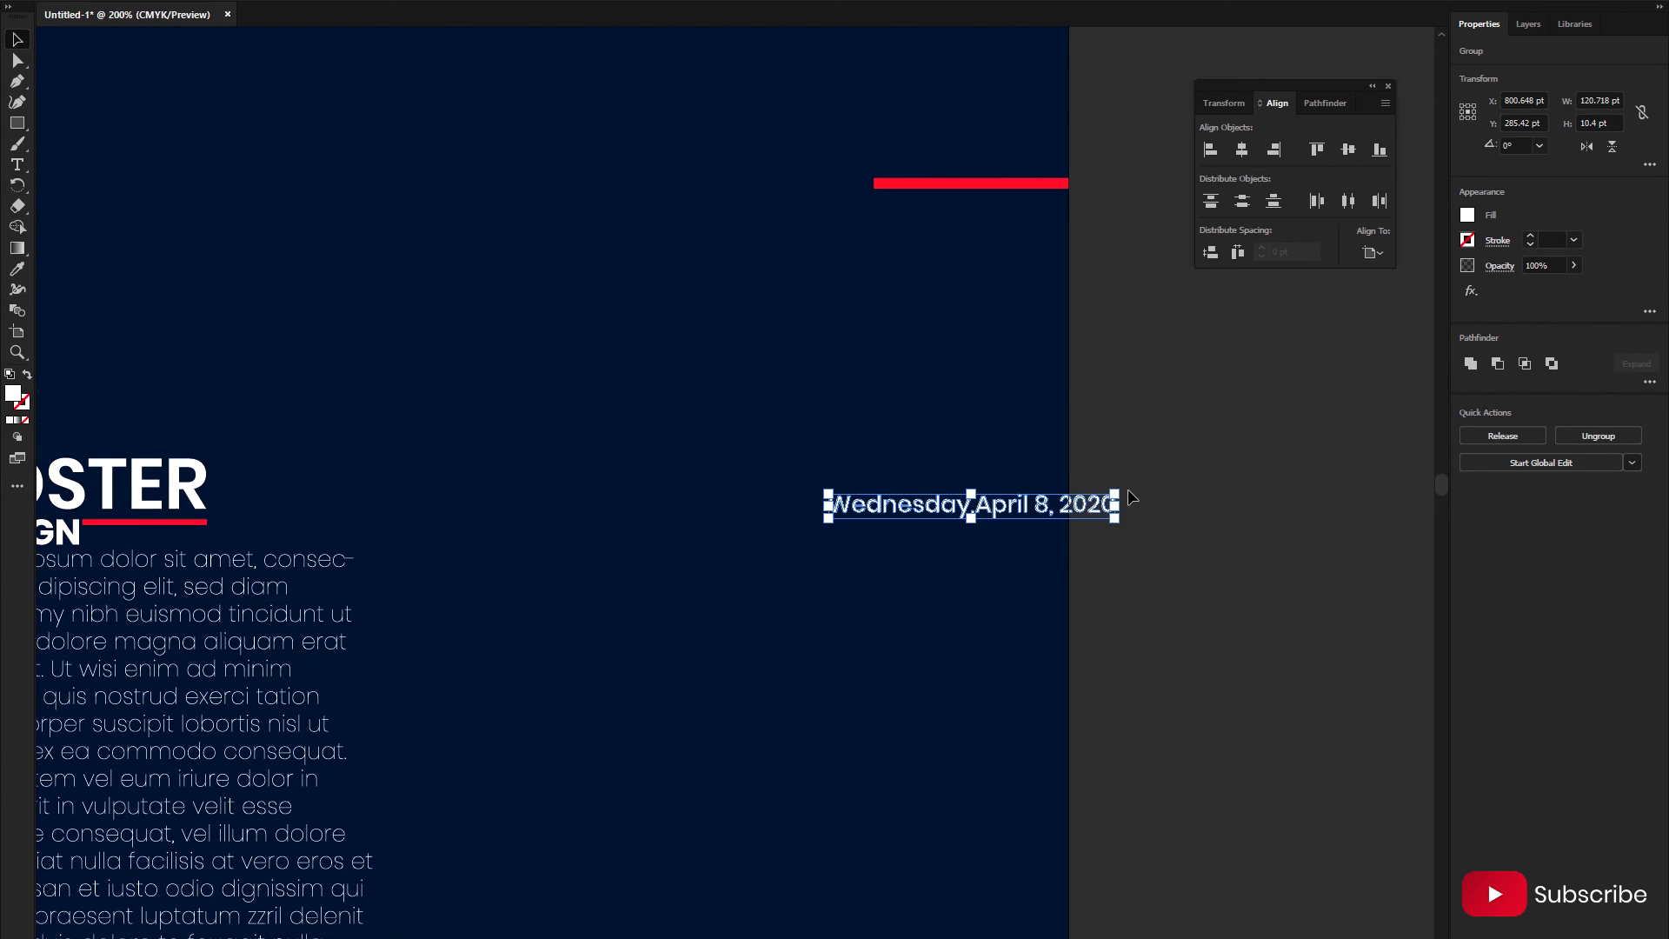
pyautogui.moveTo(1129, 488); pyautogui.dragTo(1002, 340)
pyautogui.moveTo(978, 474)
pyautogui.mouseDown()
pyautogui.moveTo(1058, 308)
pyautogui.moveTo(917, 485)
pyautogui.moveTo(898, 582)
pyautogui.moveTo(1018, 532)
pyautogui.mouseUp()
# - Place the vertical date beside the red bar at the top right
pyautogui.click(1098, 328)
pyautogui.scroll(2, 1104, 365)
pyautogui.scroll(3, 1078, 365)
pyautogui.click(987, 559)
pyautogui.scroll(-3, 999, 556)
pyautogui.scroll(1, 1039, 593)
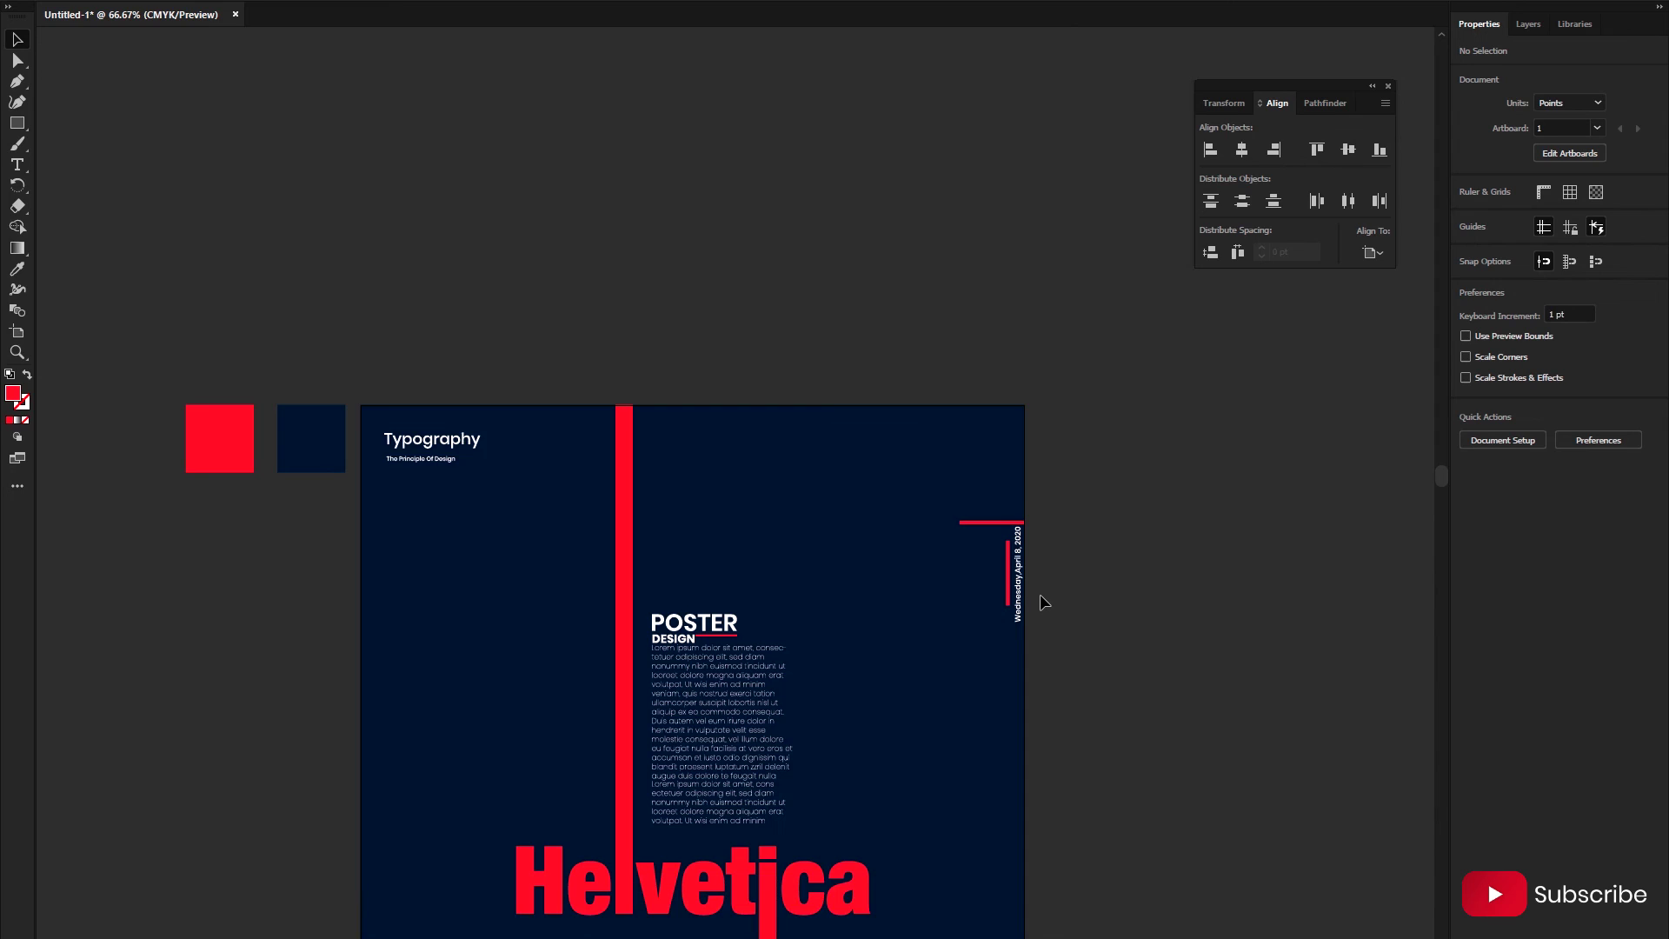
pyautogui.scroll(1, 1039, 593)
pyautogui.scroll(-1, 1039, 593)
pyautogui.scroll(1, 578, 556)
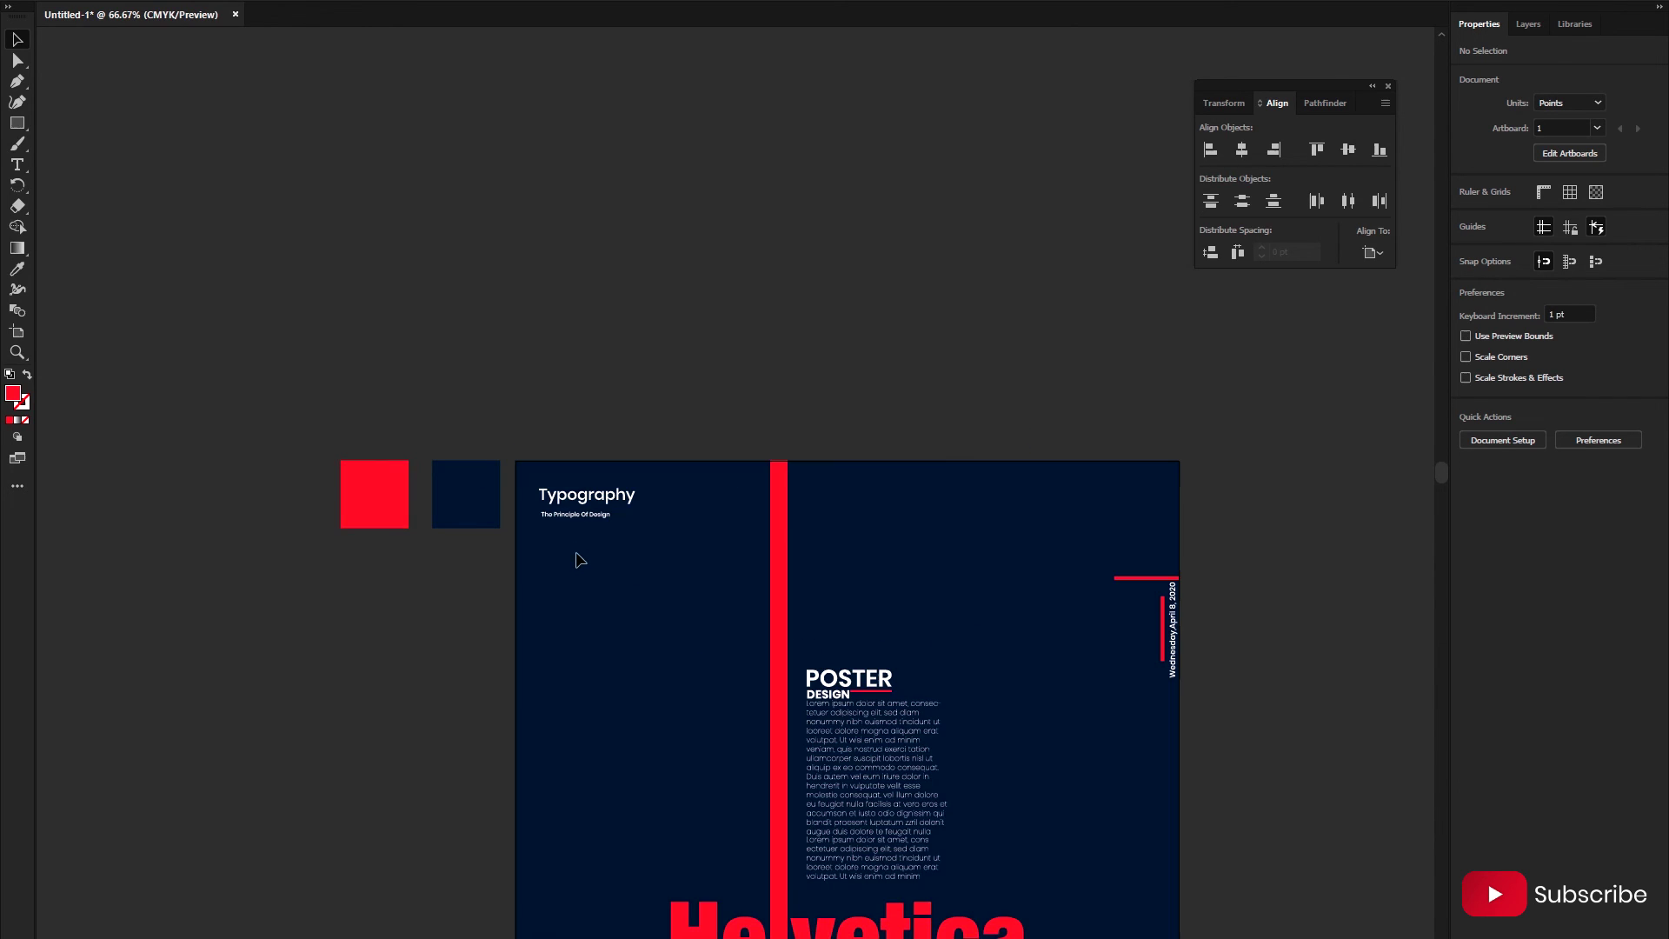
pyautogui.scroll(2, 578, 548)
# - Scale up the Typography heading and subtitle together to about 182 pt wide
pyautogui.click(591, 491)
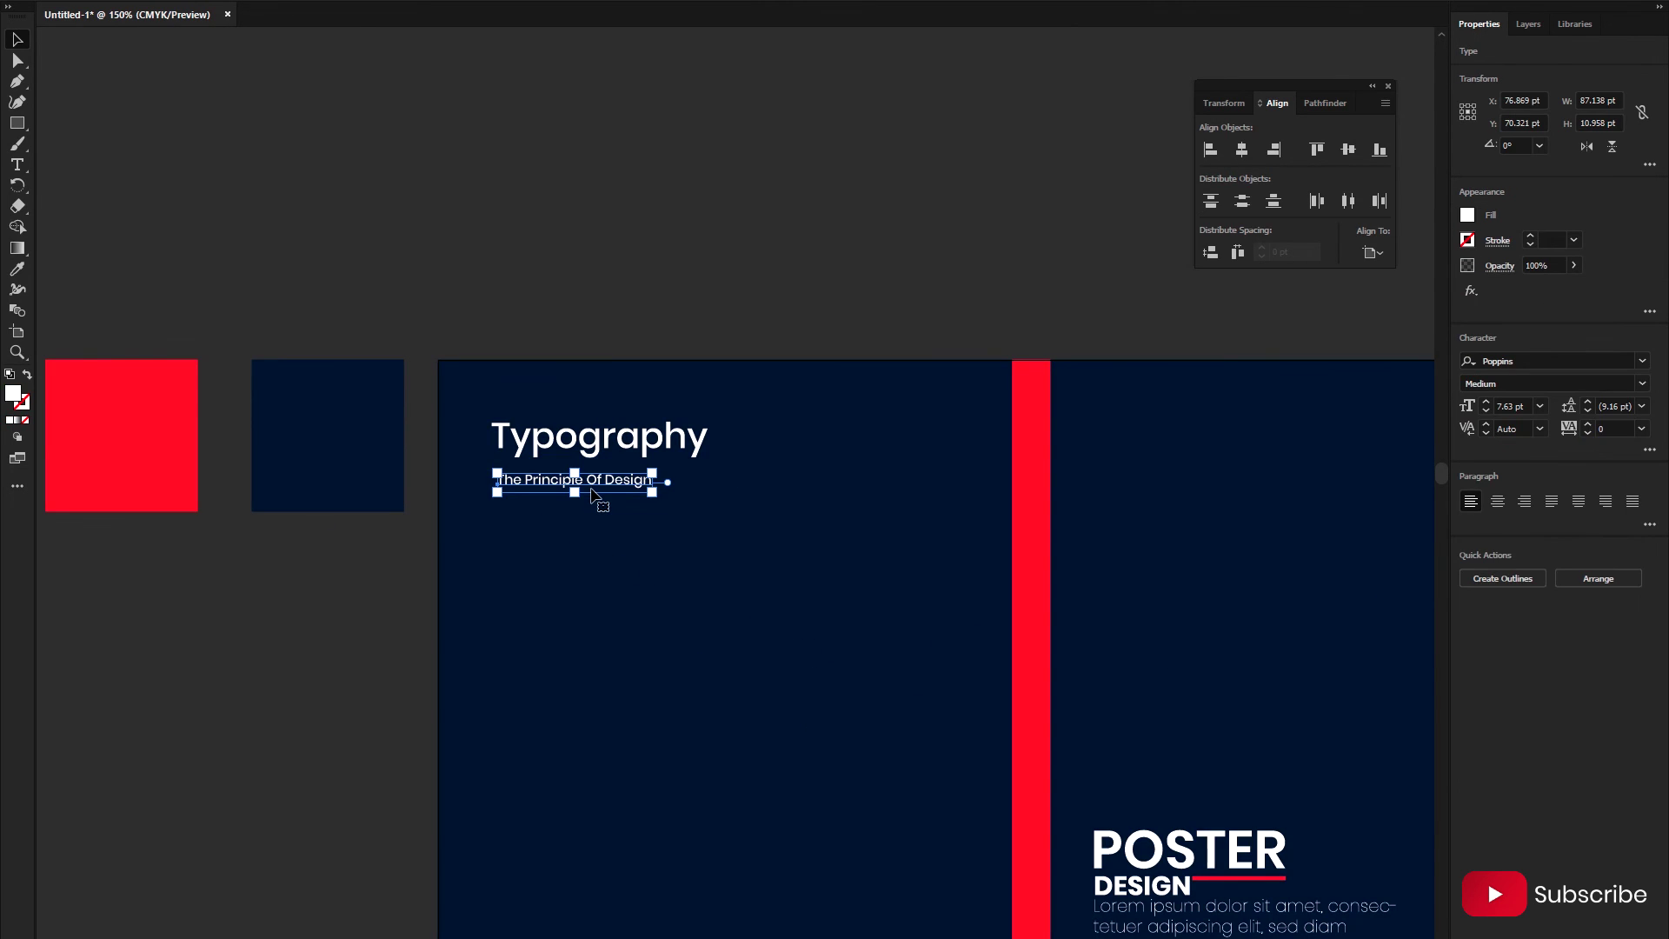
pyautogui.click(584, 546)
pyautogui.moveTo(481, 387); pyautogui.dragTo(769, 623)
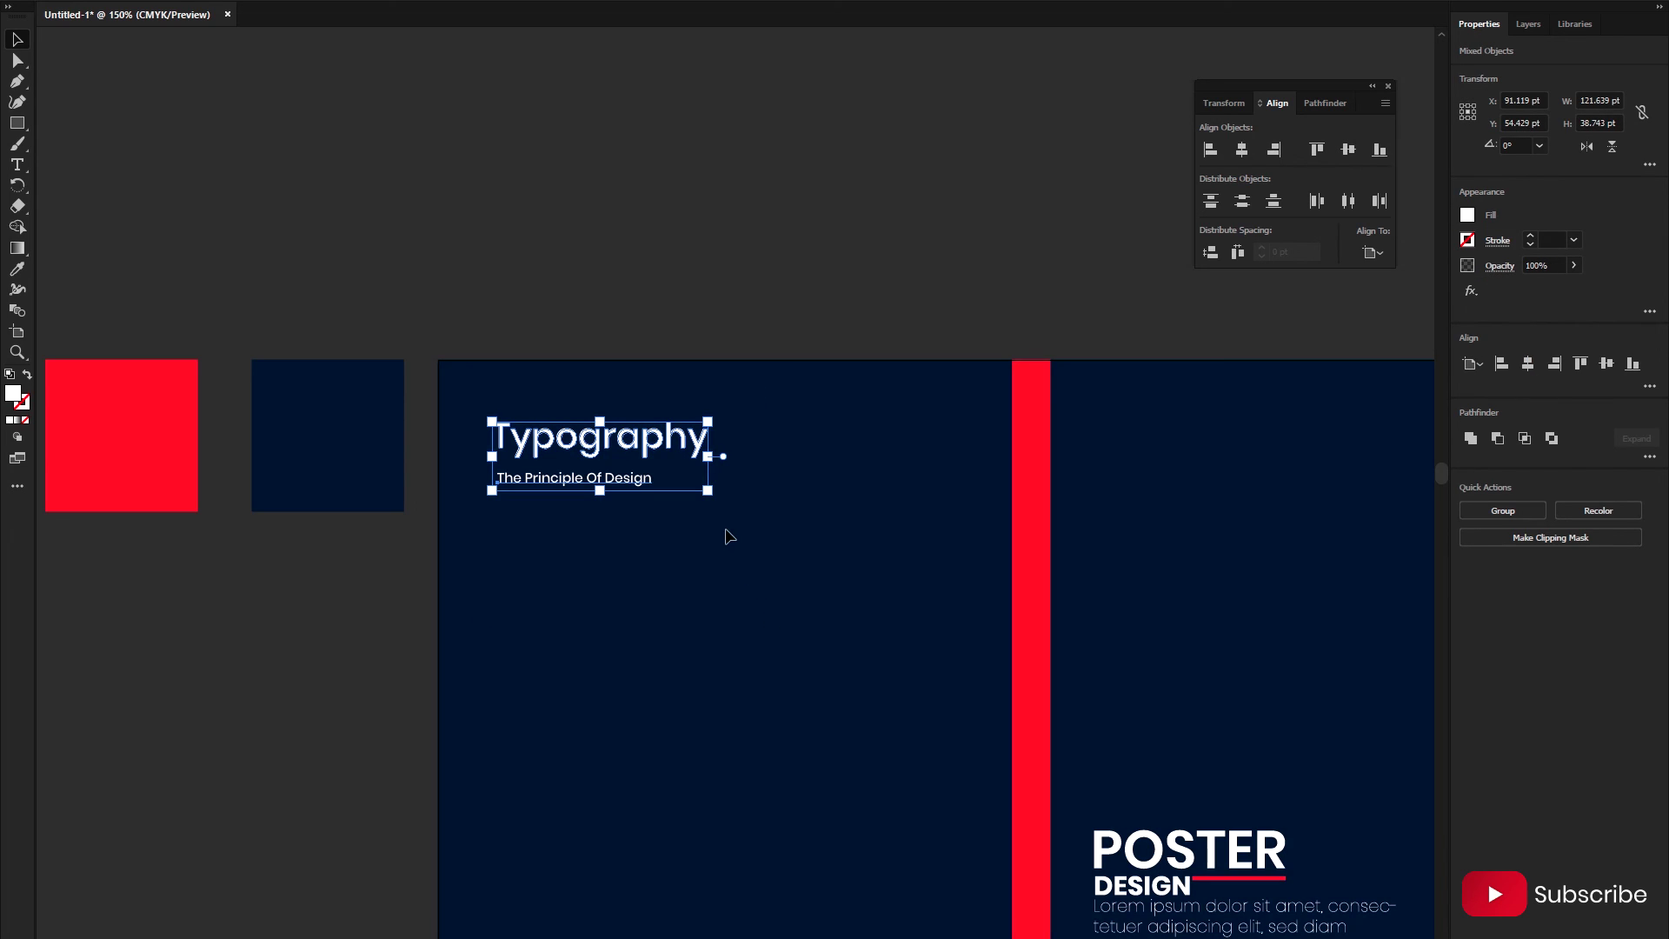
pyautogui.moveTo(707, 492); pyautogui.dragTo(814, 524)
pyautogui.scroll(-4, 771, 589)
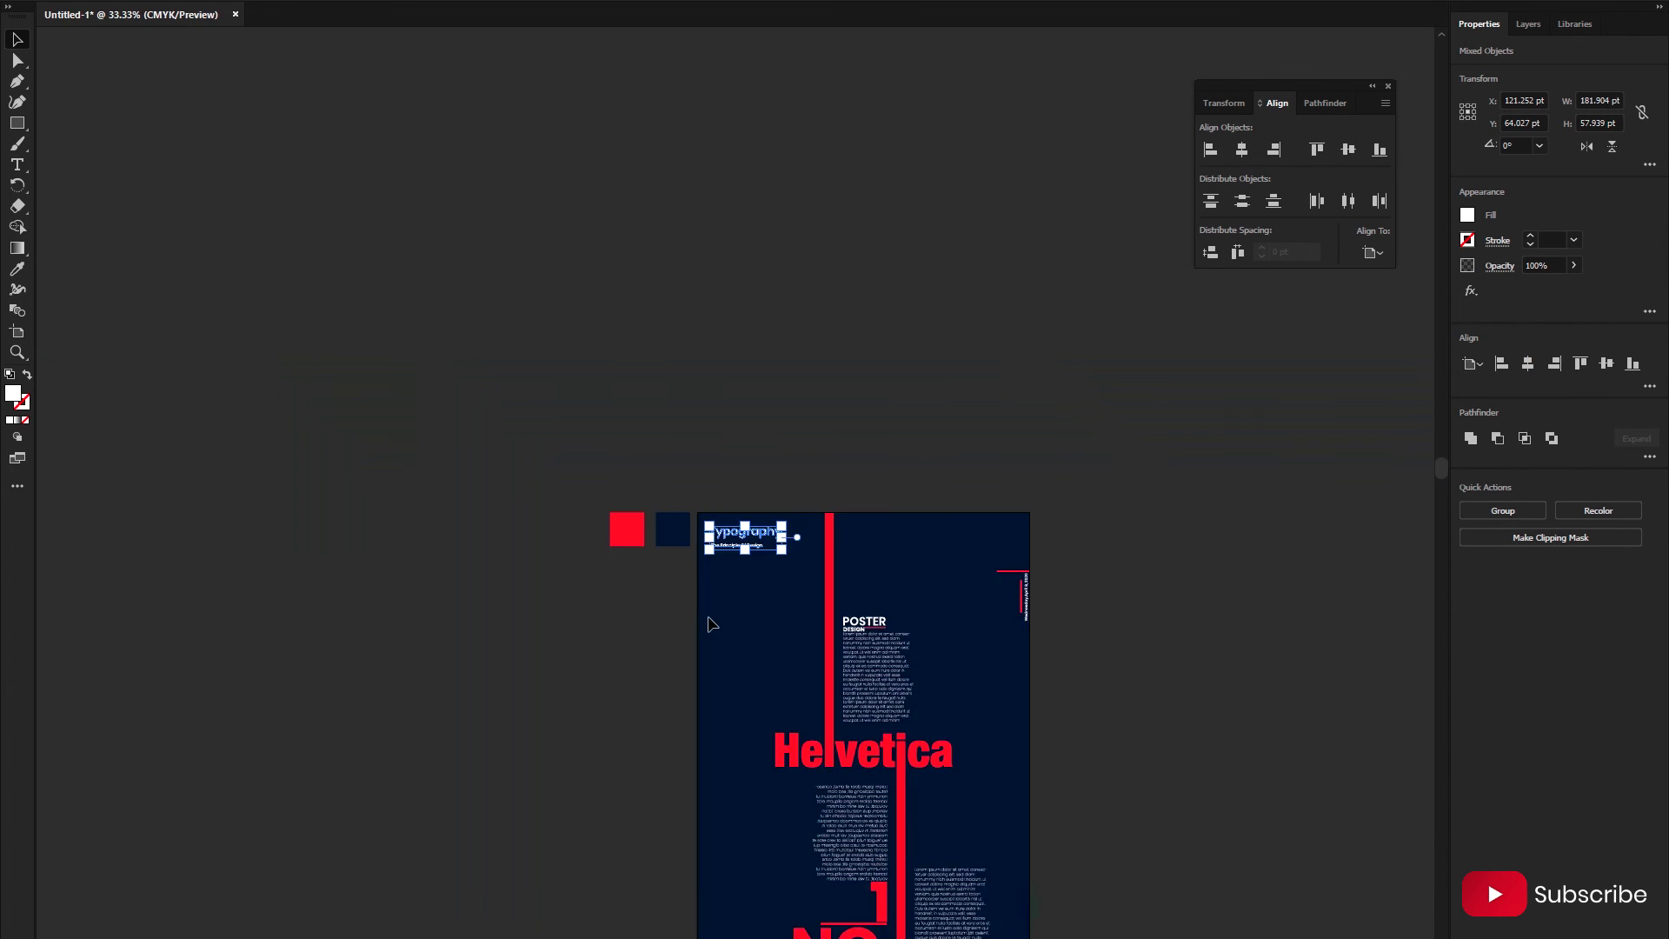
pyautogui.click(748, 622)
pyautogui.scroll(-3, 748, 623)
pyautogui.scroll(1, 923, 784)
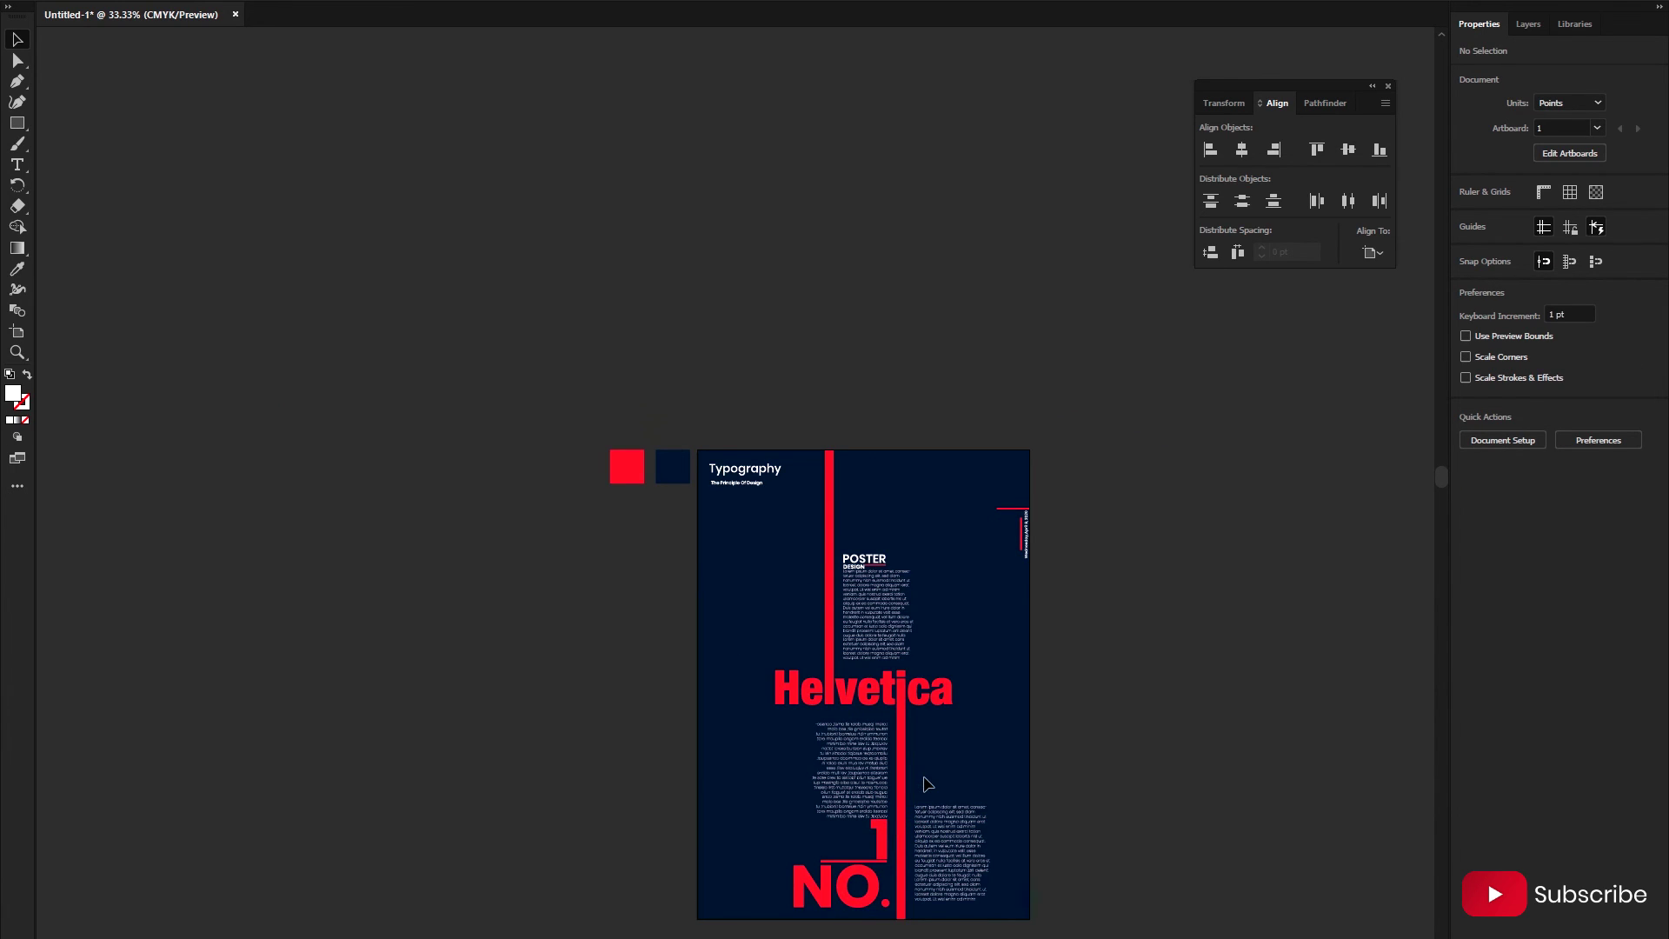
pyautogui.scroll(1, 913, 791)
pyautogui.scroll(-2, 904, 795)
pyautogui.scroll(-2, 900, 804)
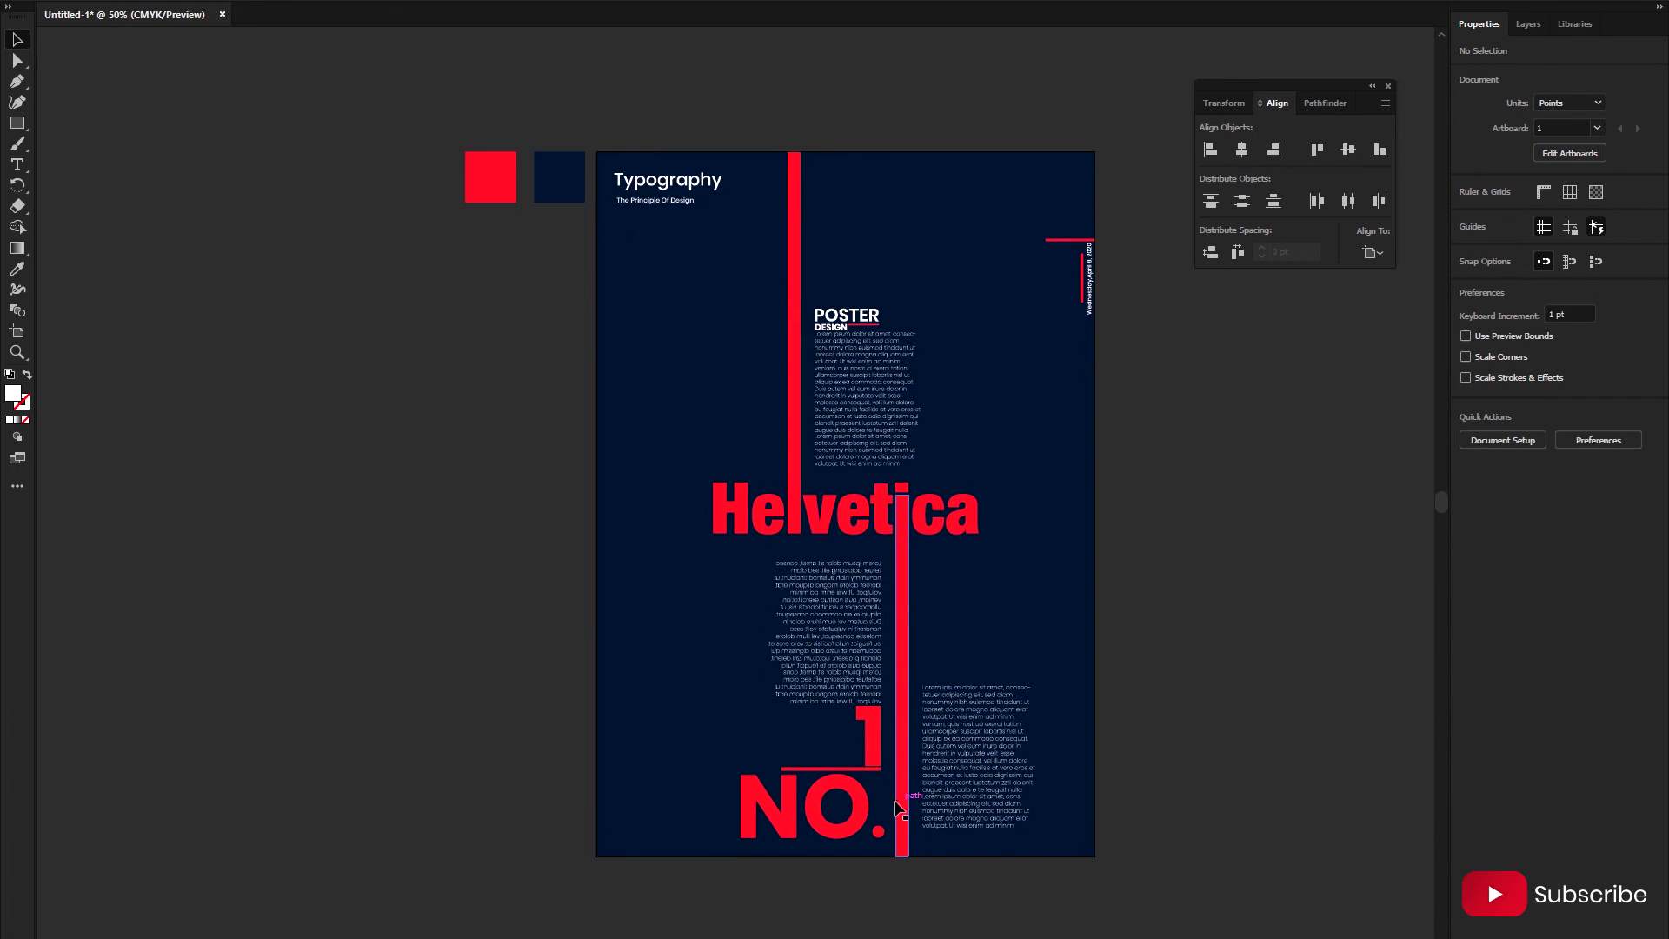